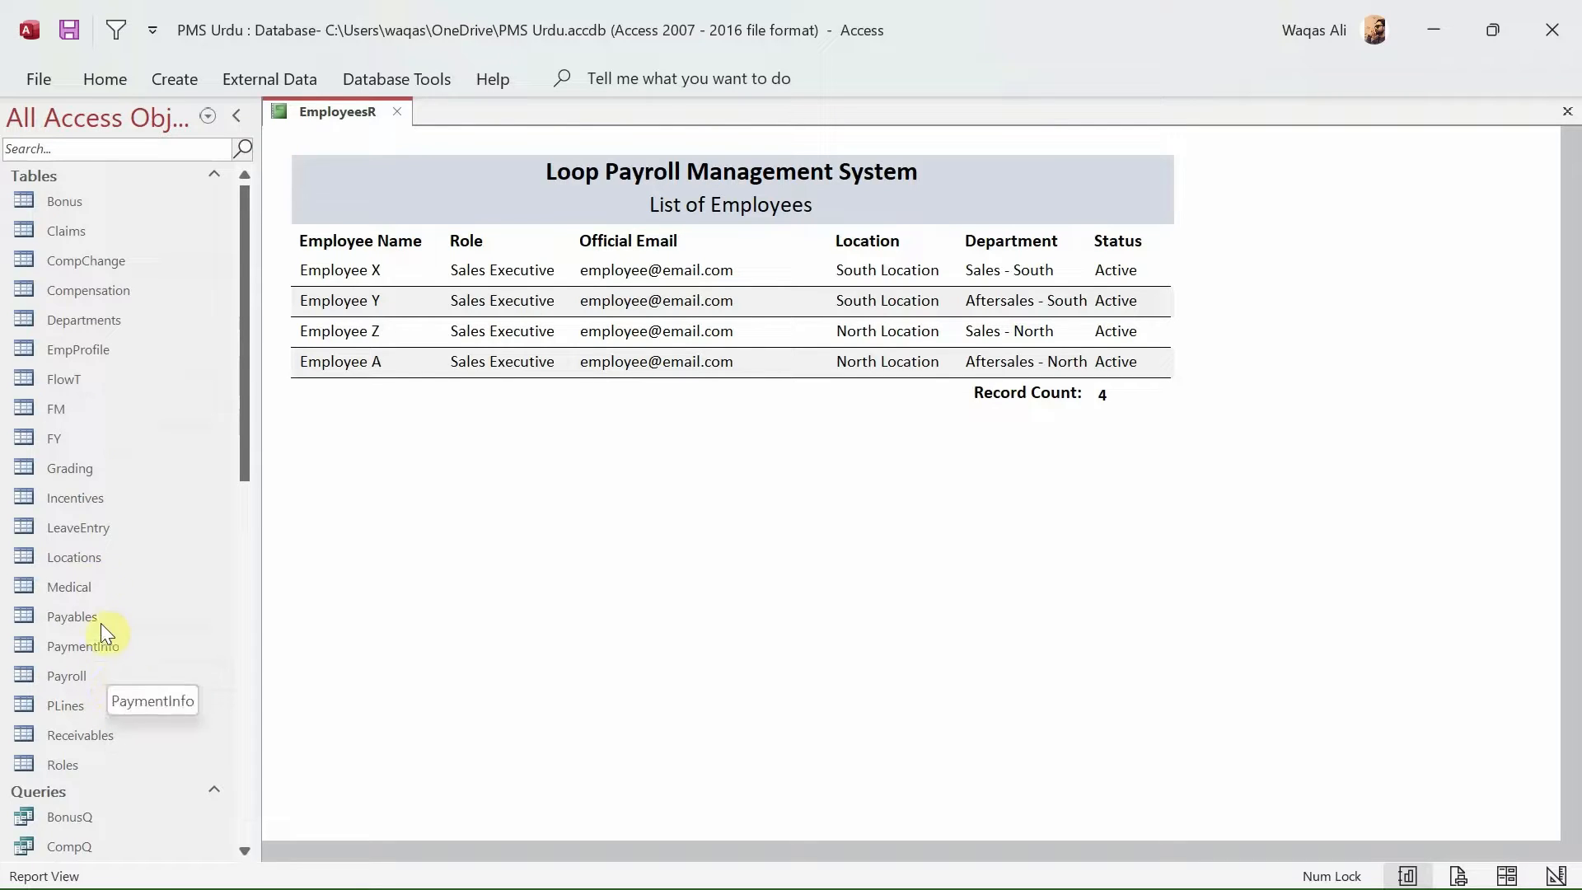
- Review the employee records in the EmpProfile table, compare them with the EmployeesR report, and close the table
double_click(97, 346)
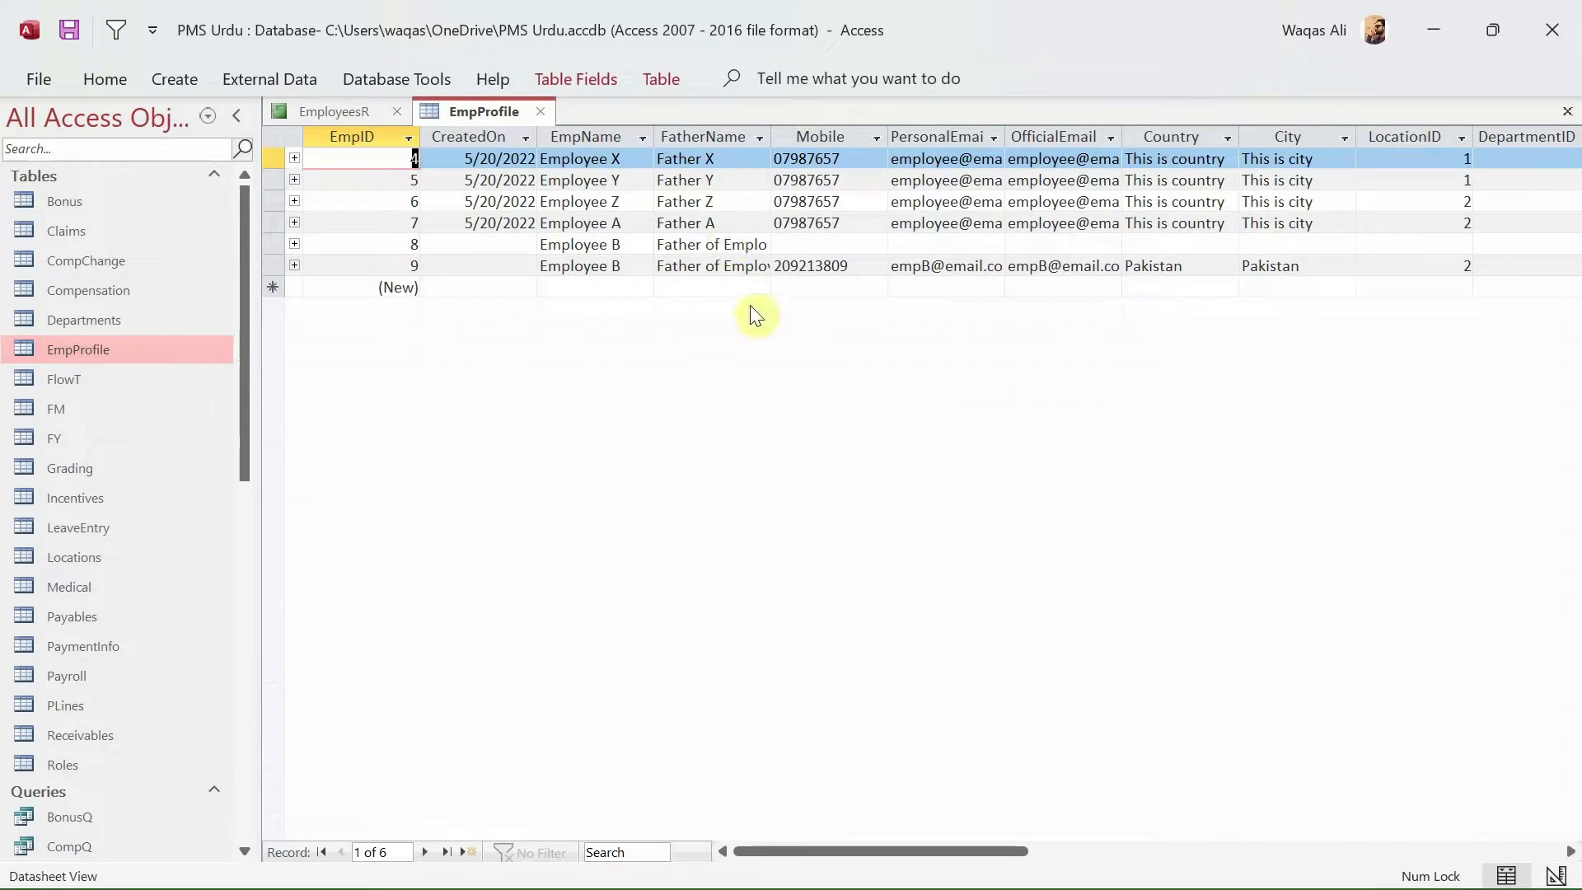
left_click(328, 111)
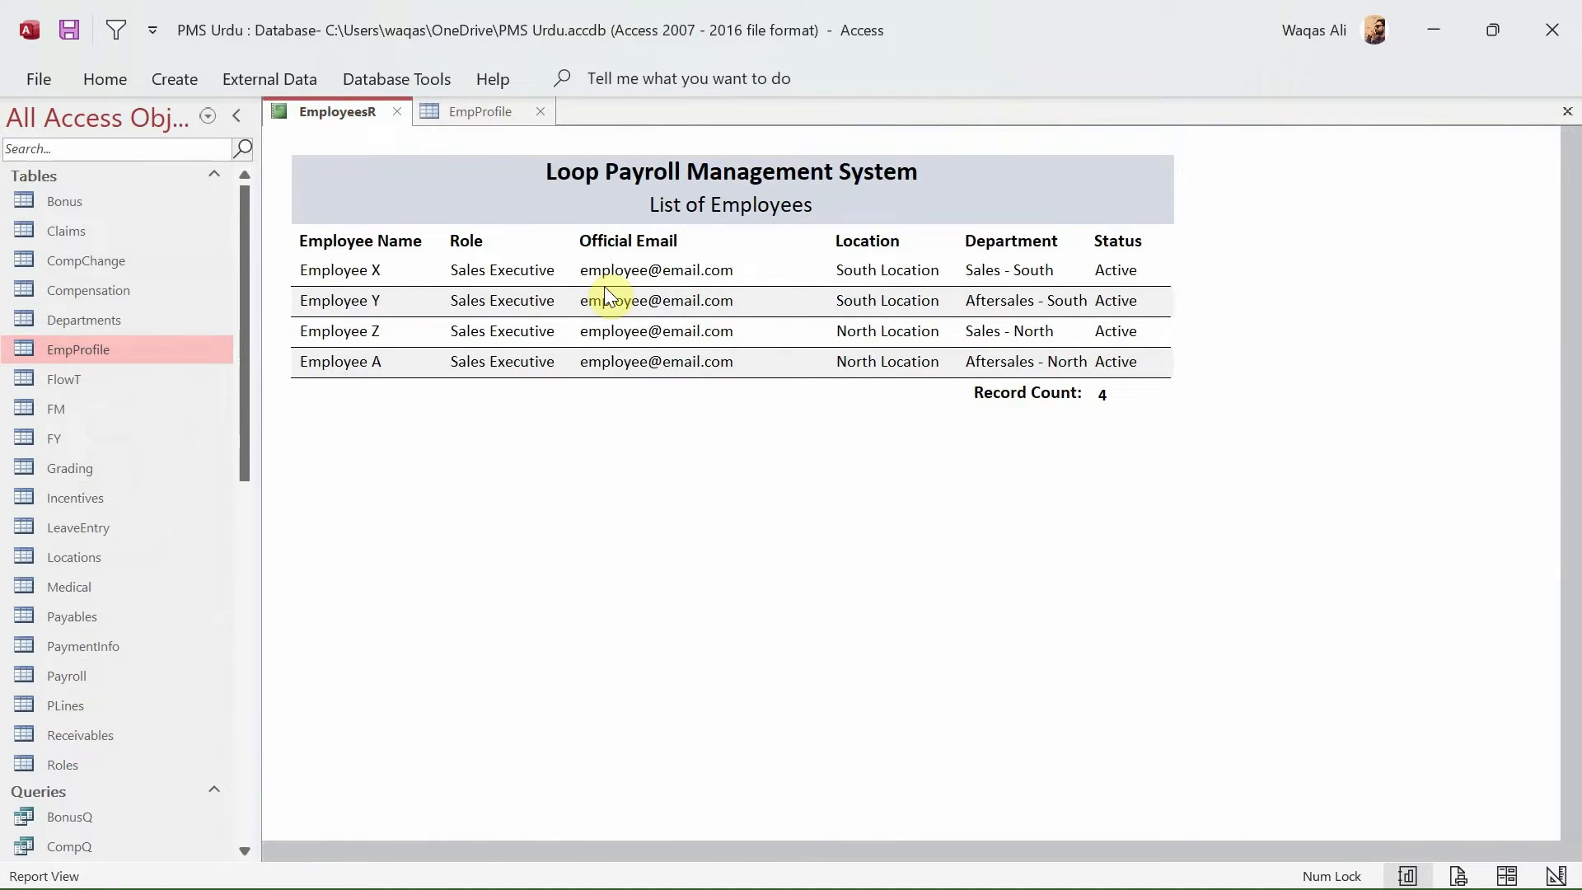
left_click(539, 112)
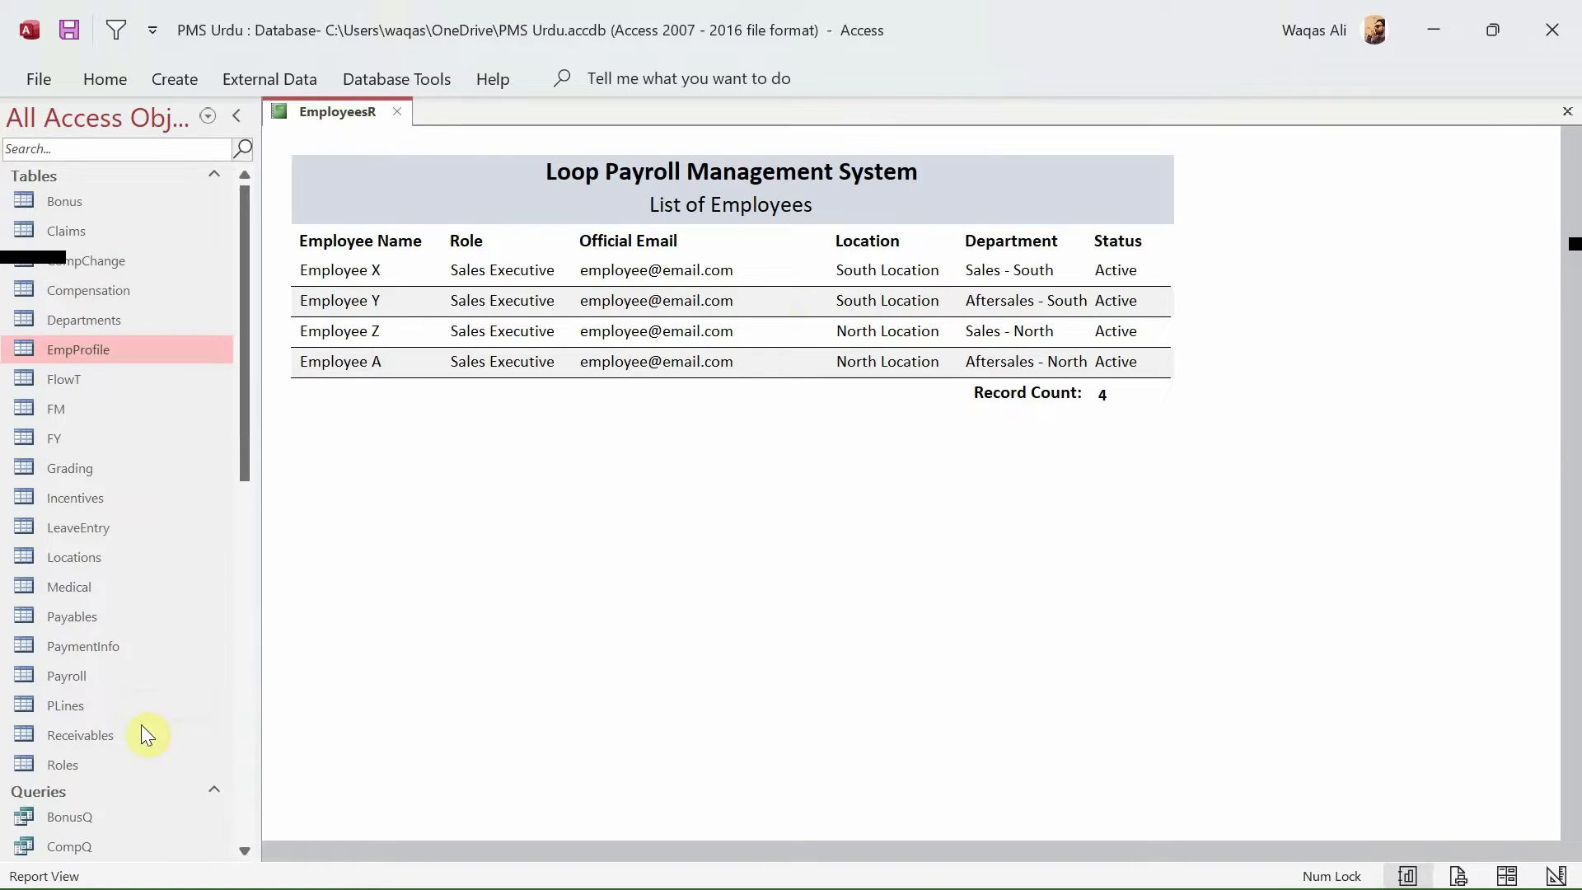
- Open the Payroll table and examine its FY, FM and Status columns
double_click(104, 682)
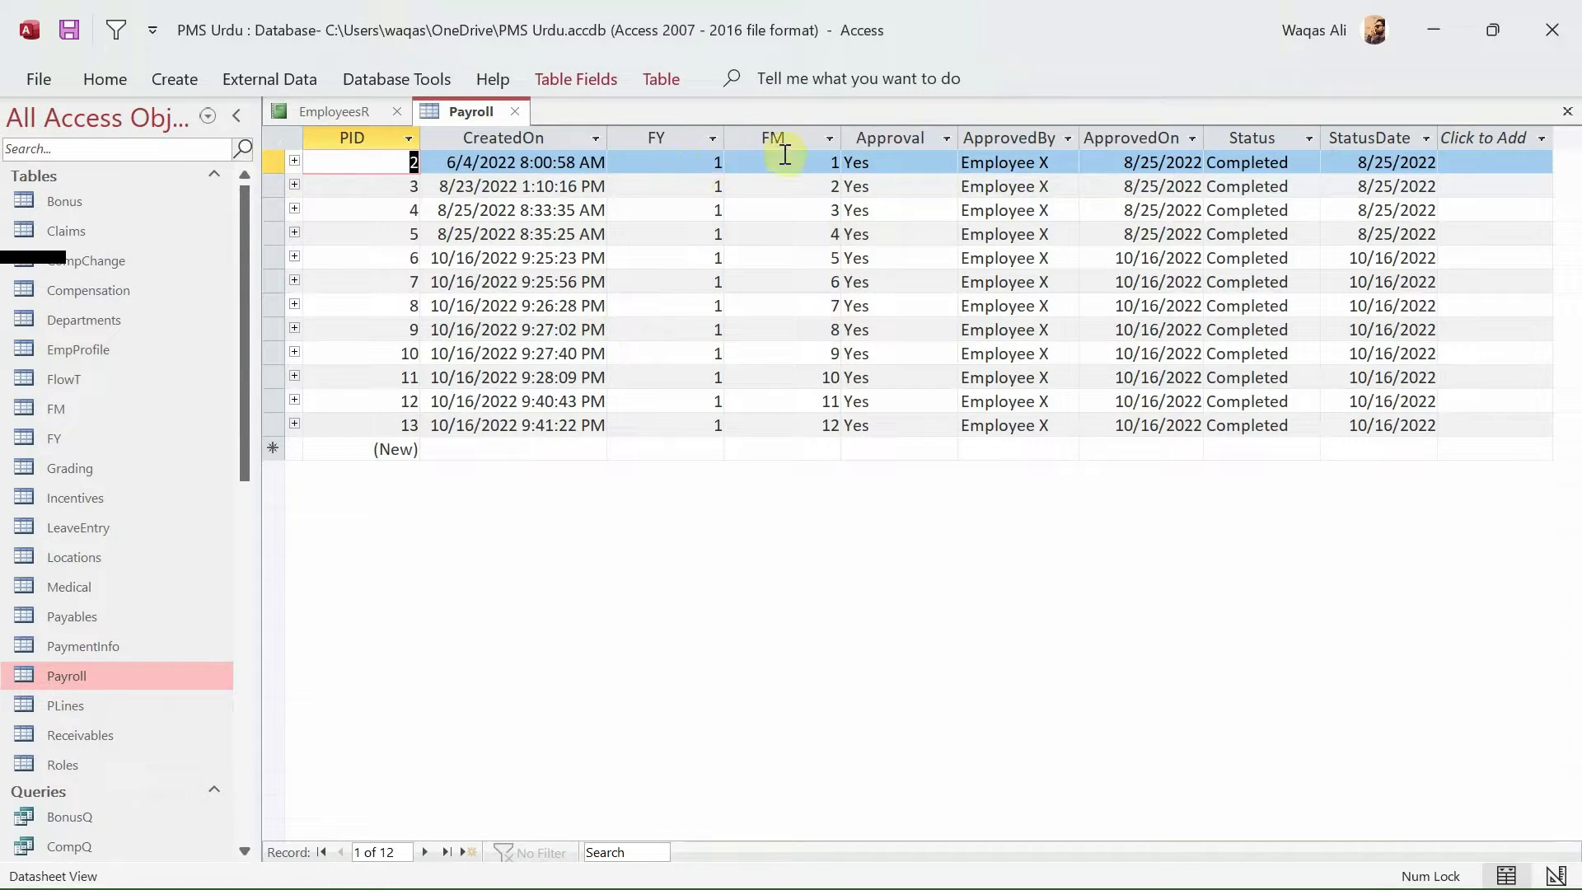
left_click(696, 139)
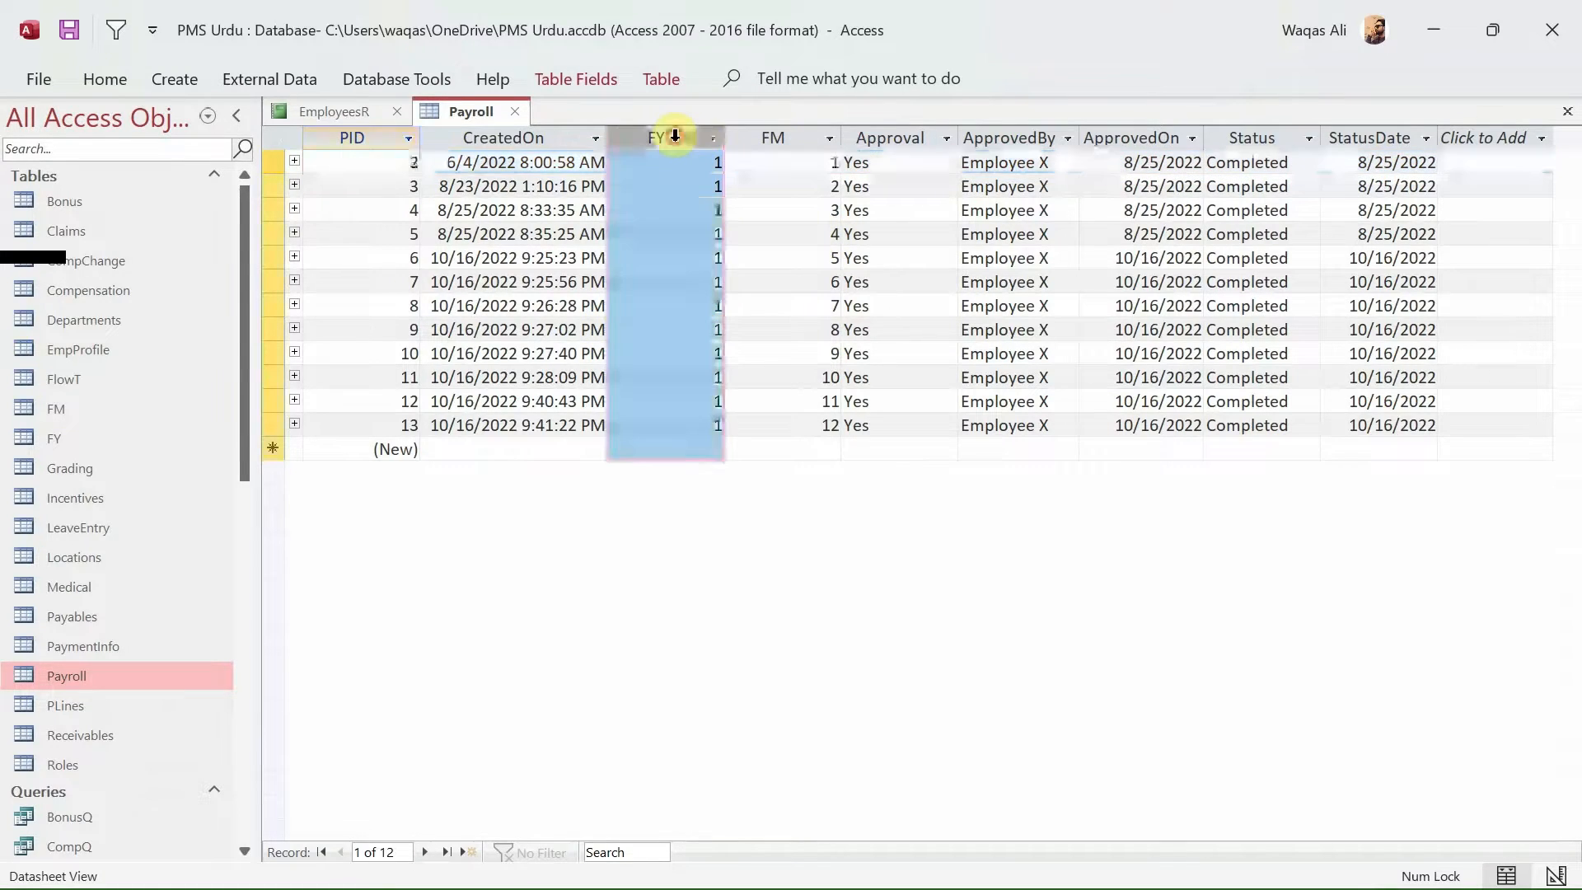
left_click(762, 134)
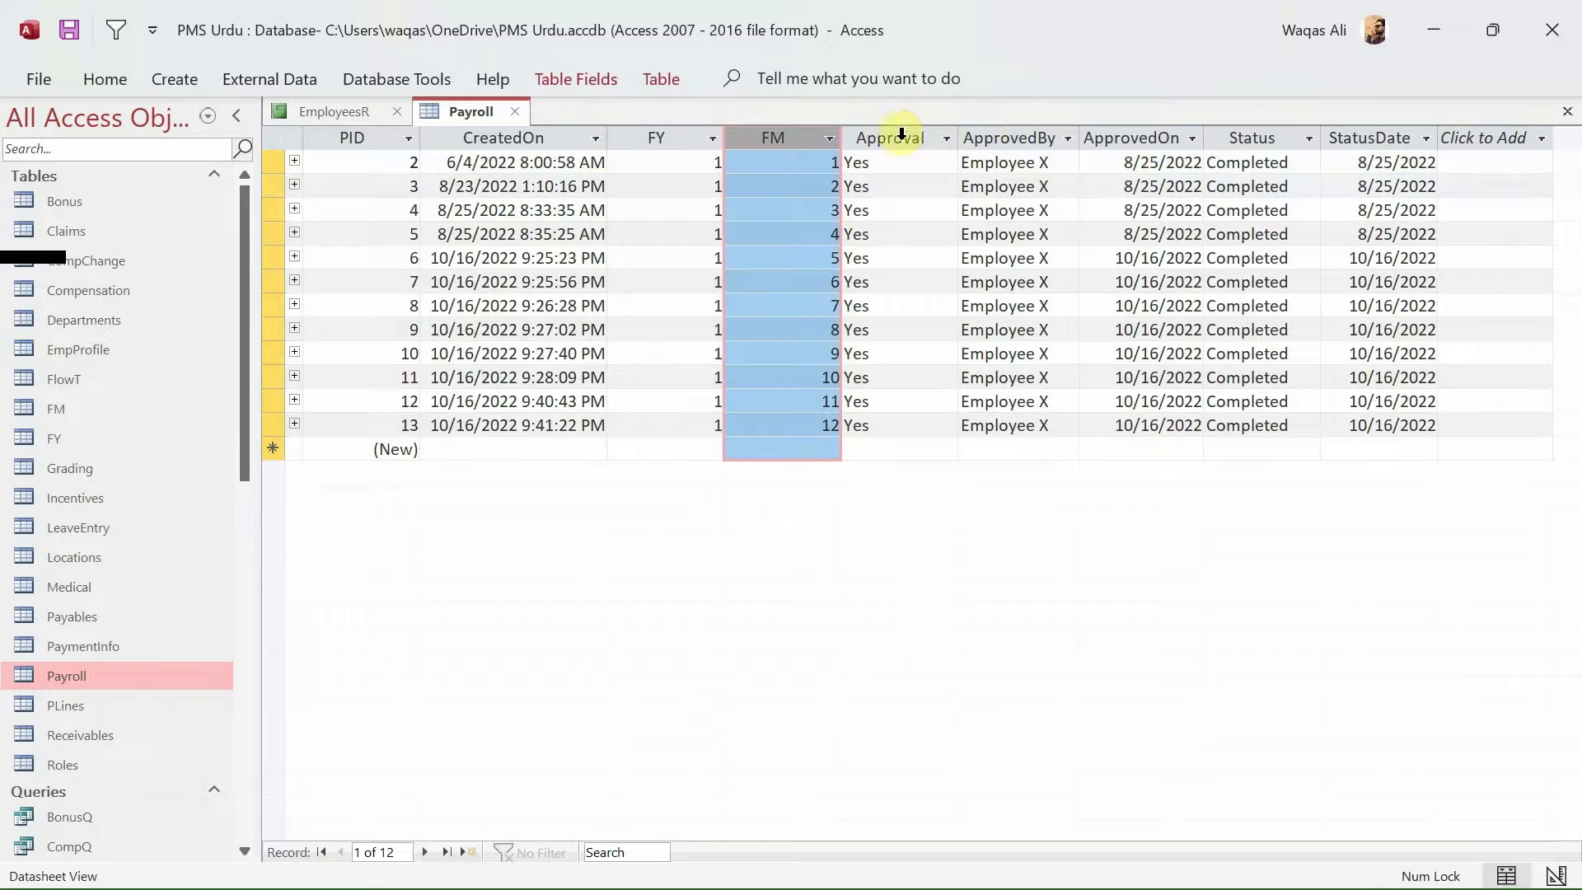
left_click(1232, 137)
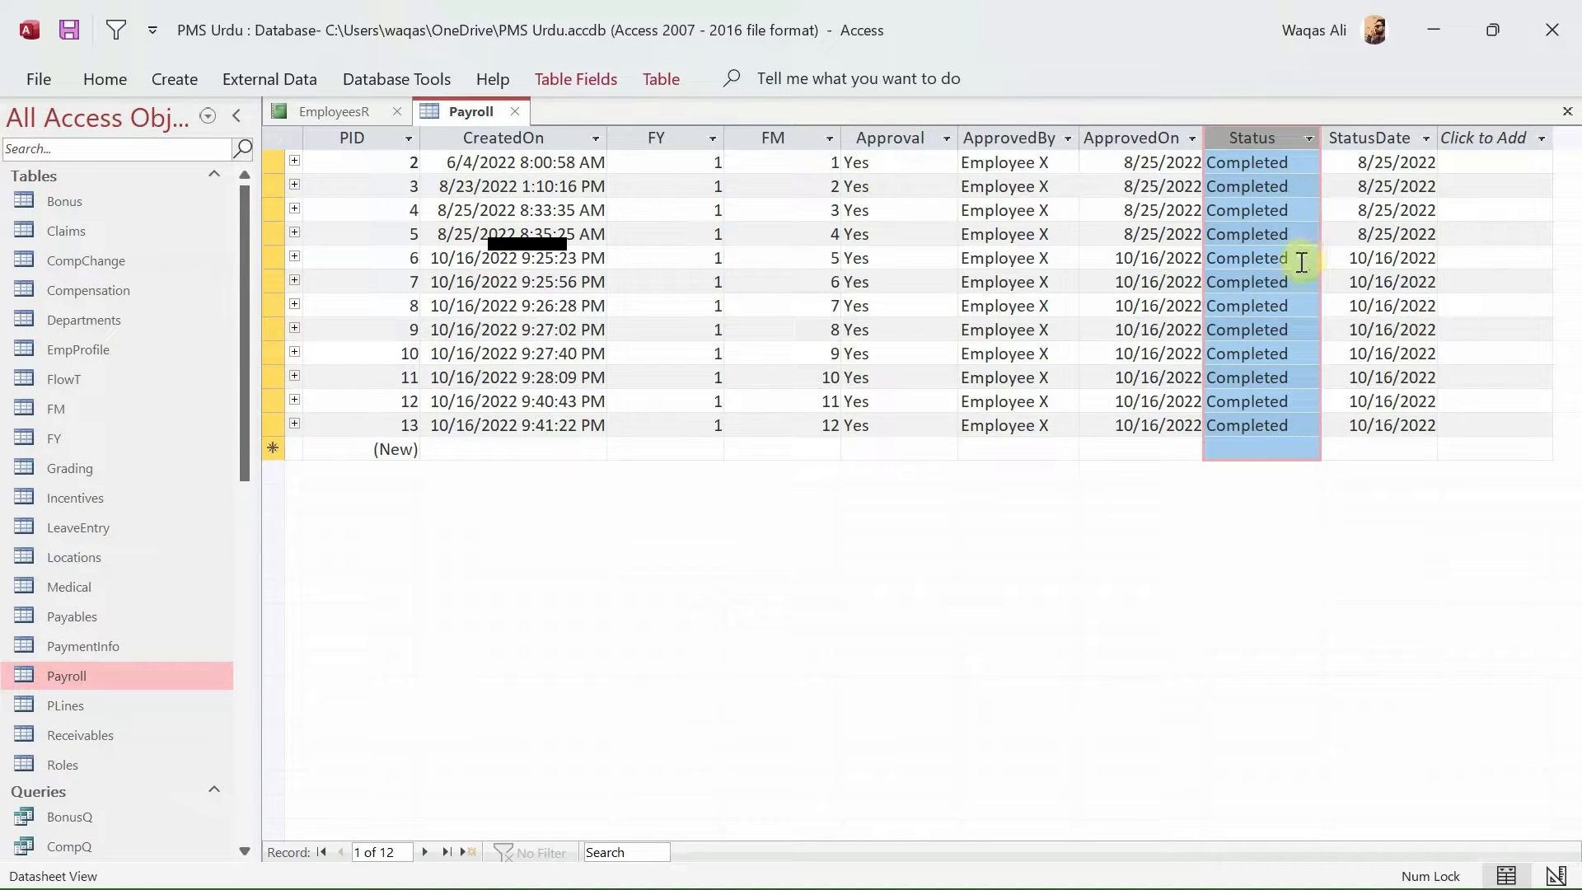
- Open the PLines table, inspect its salary fields through UpdatedOn, and compare it with the Payroll table and the EmployeesR report
double_click(158, 712)
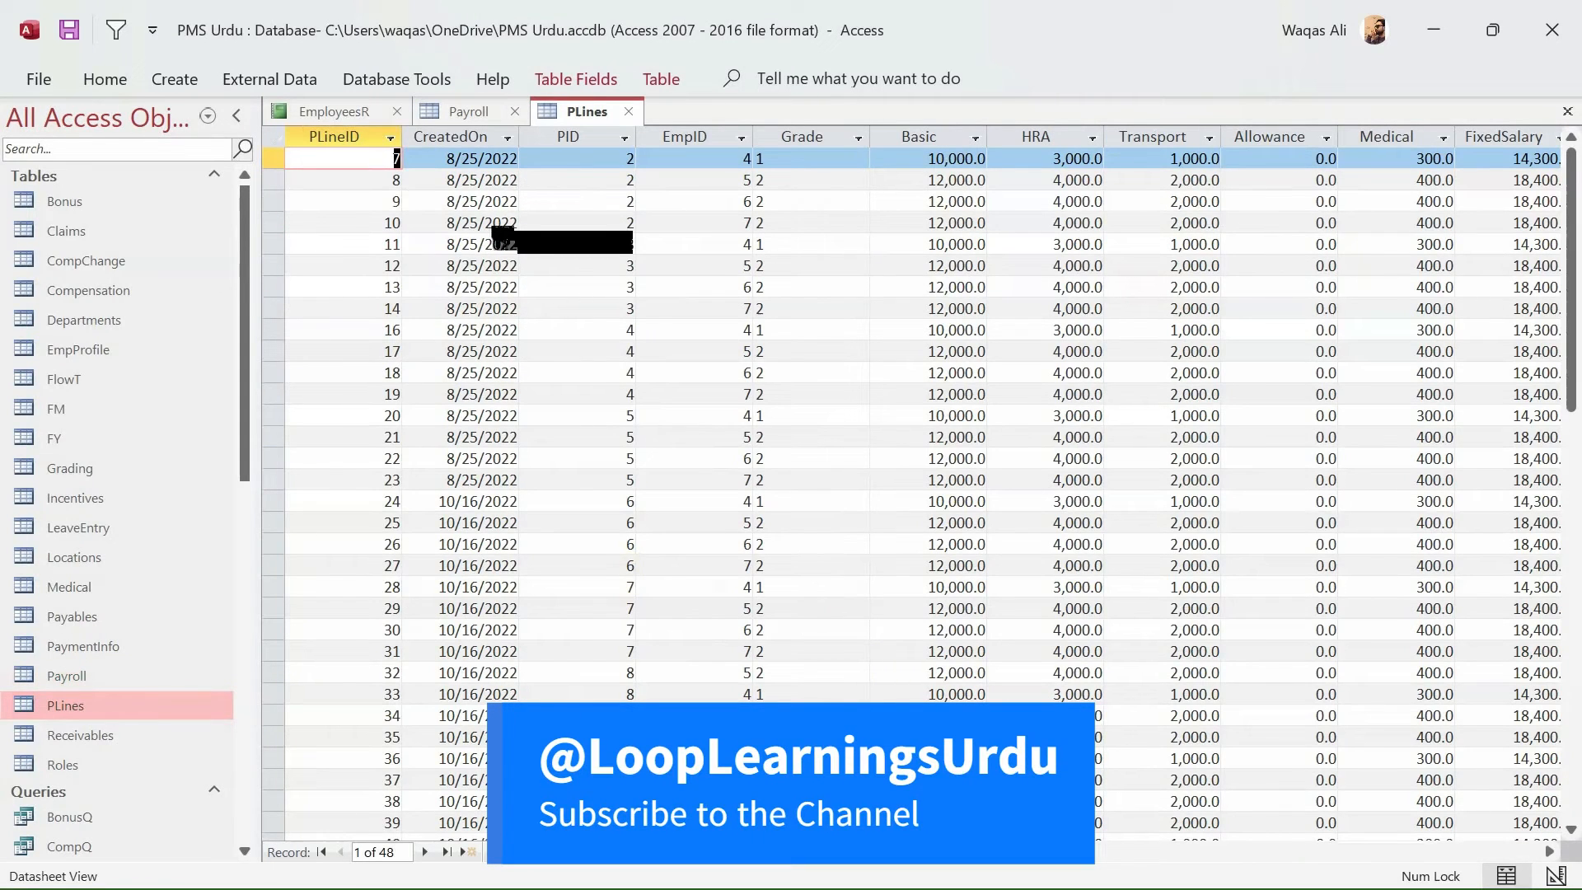
left_click_drag(927, 865, 1137, 851)
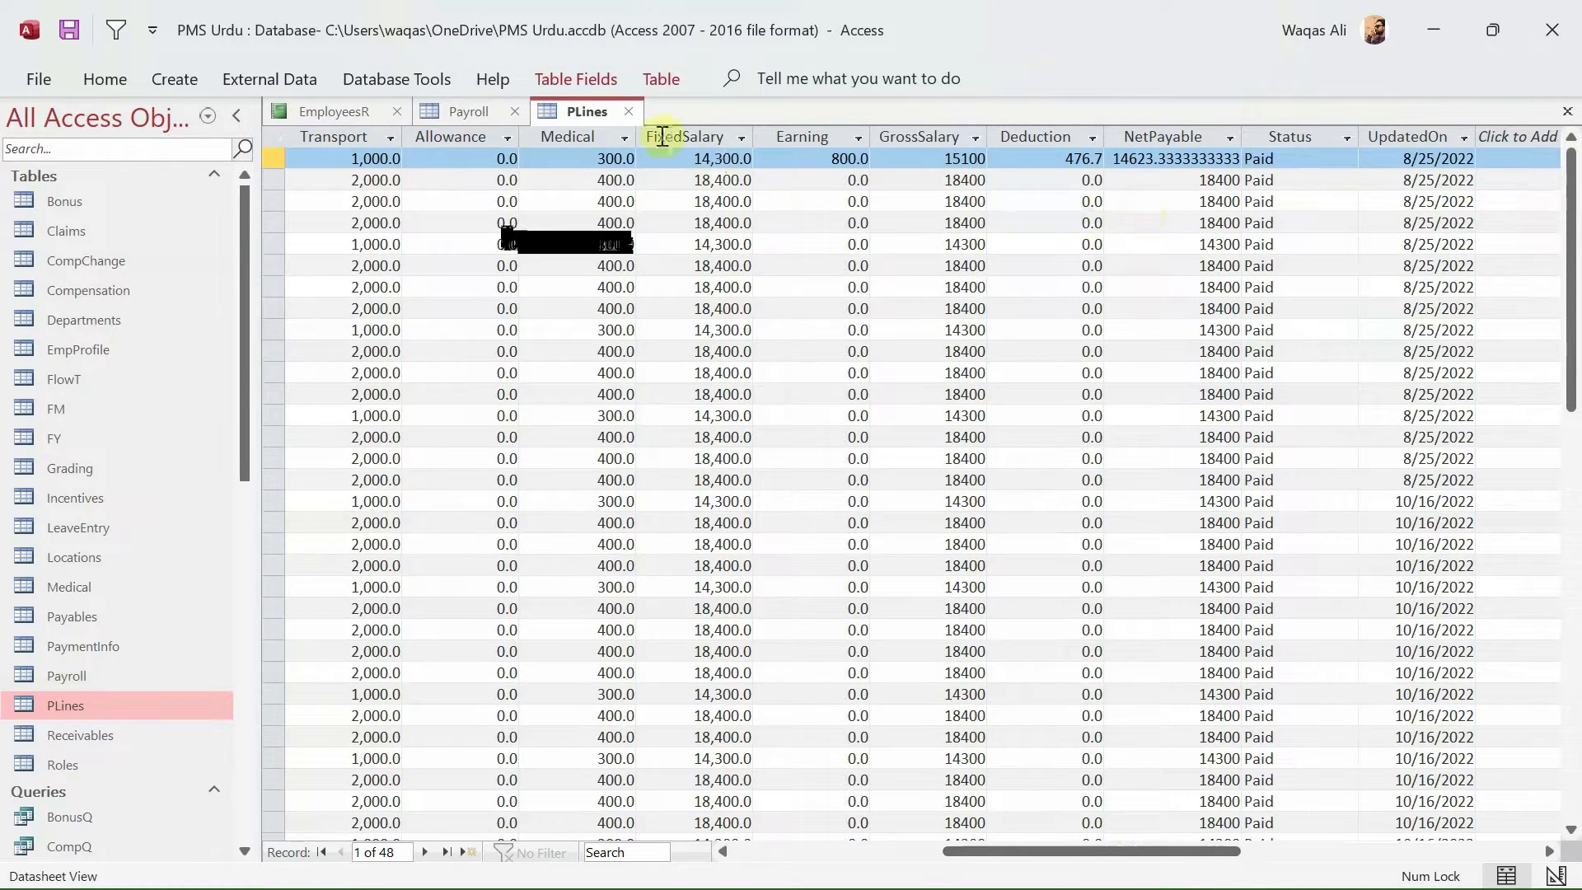
left_click(467, 117)
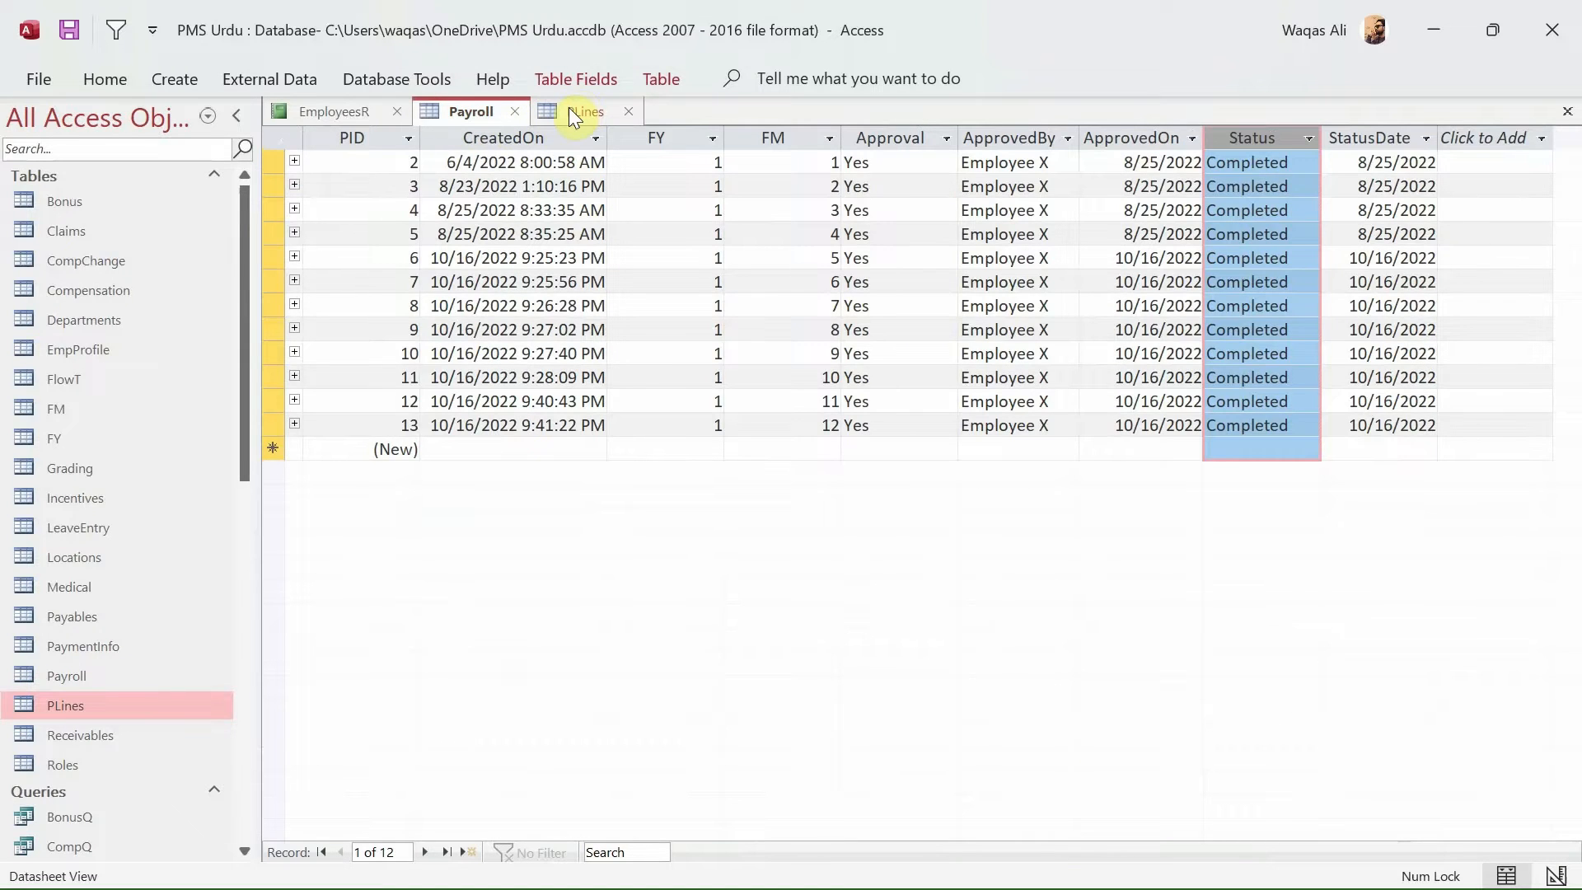
left_click(568, 110)
left_click(496, 111)
left_click(352, 114)
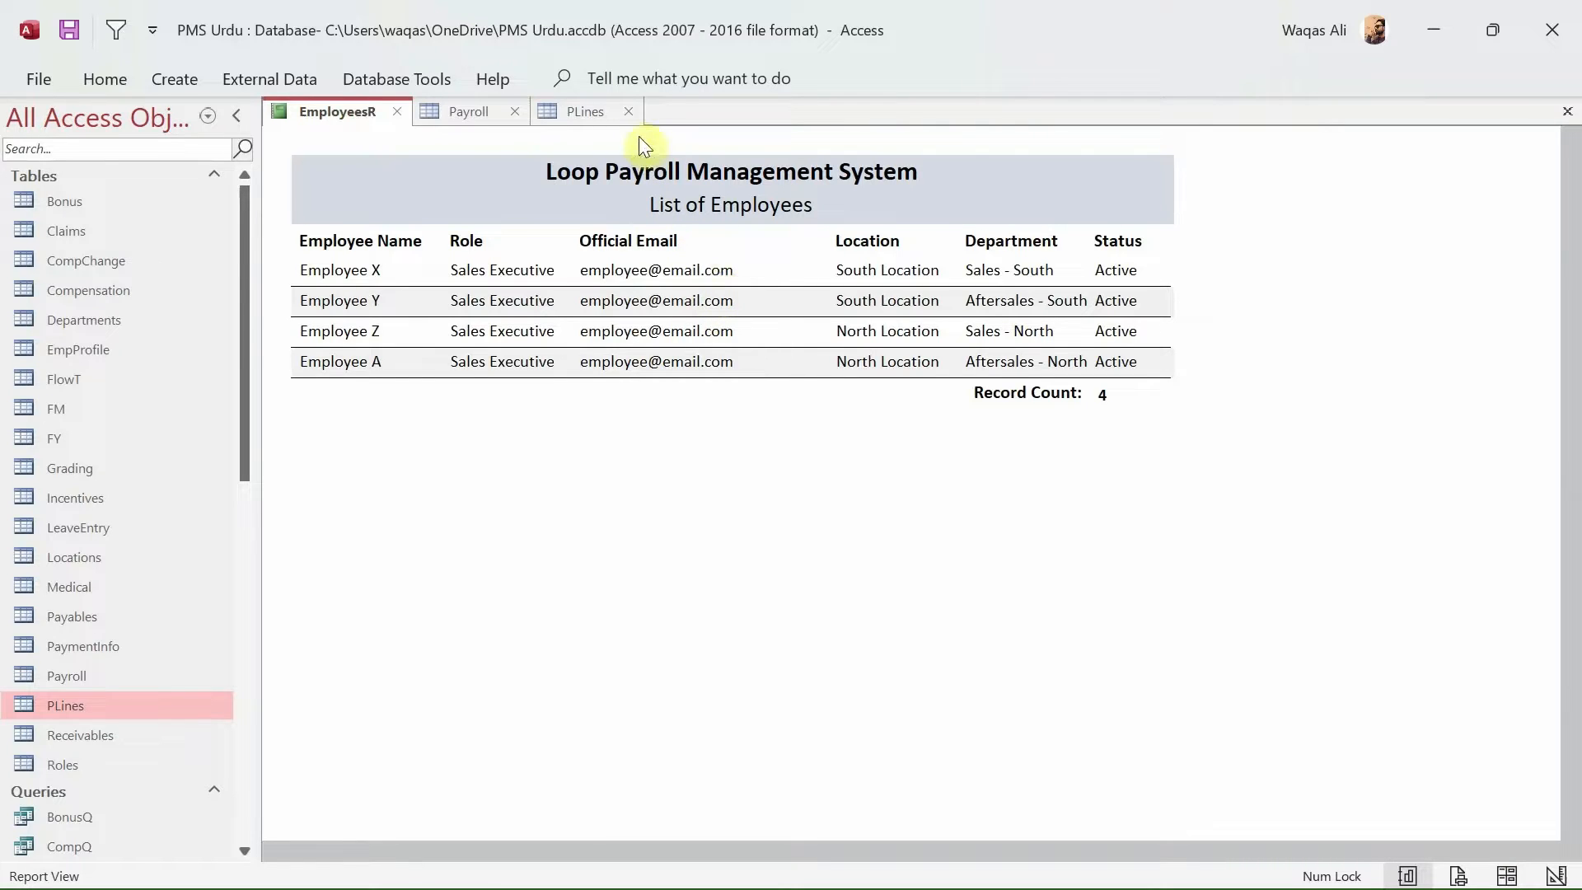
- Close the PLines and Payroll tables and the EmployeesR report
left_click(632, 112)
left_click(515, 112)
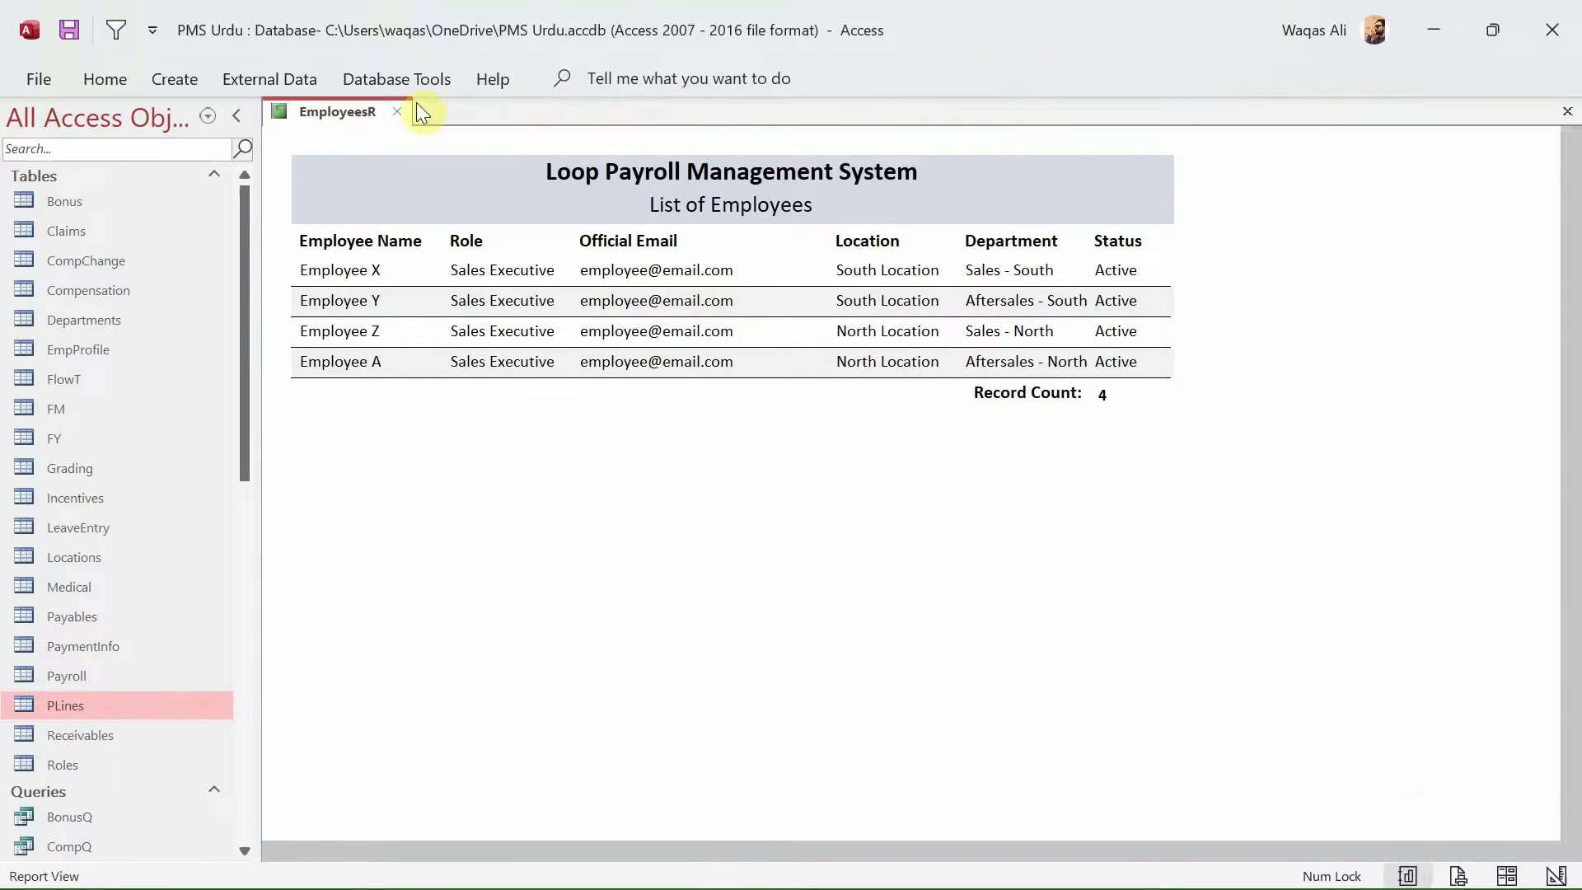
left_click(398, 110)
- Review the records returned by the EmployeesQ query and close it
scroll(175, 570, "down", 4)
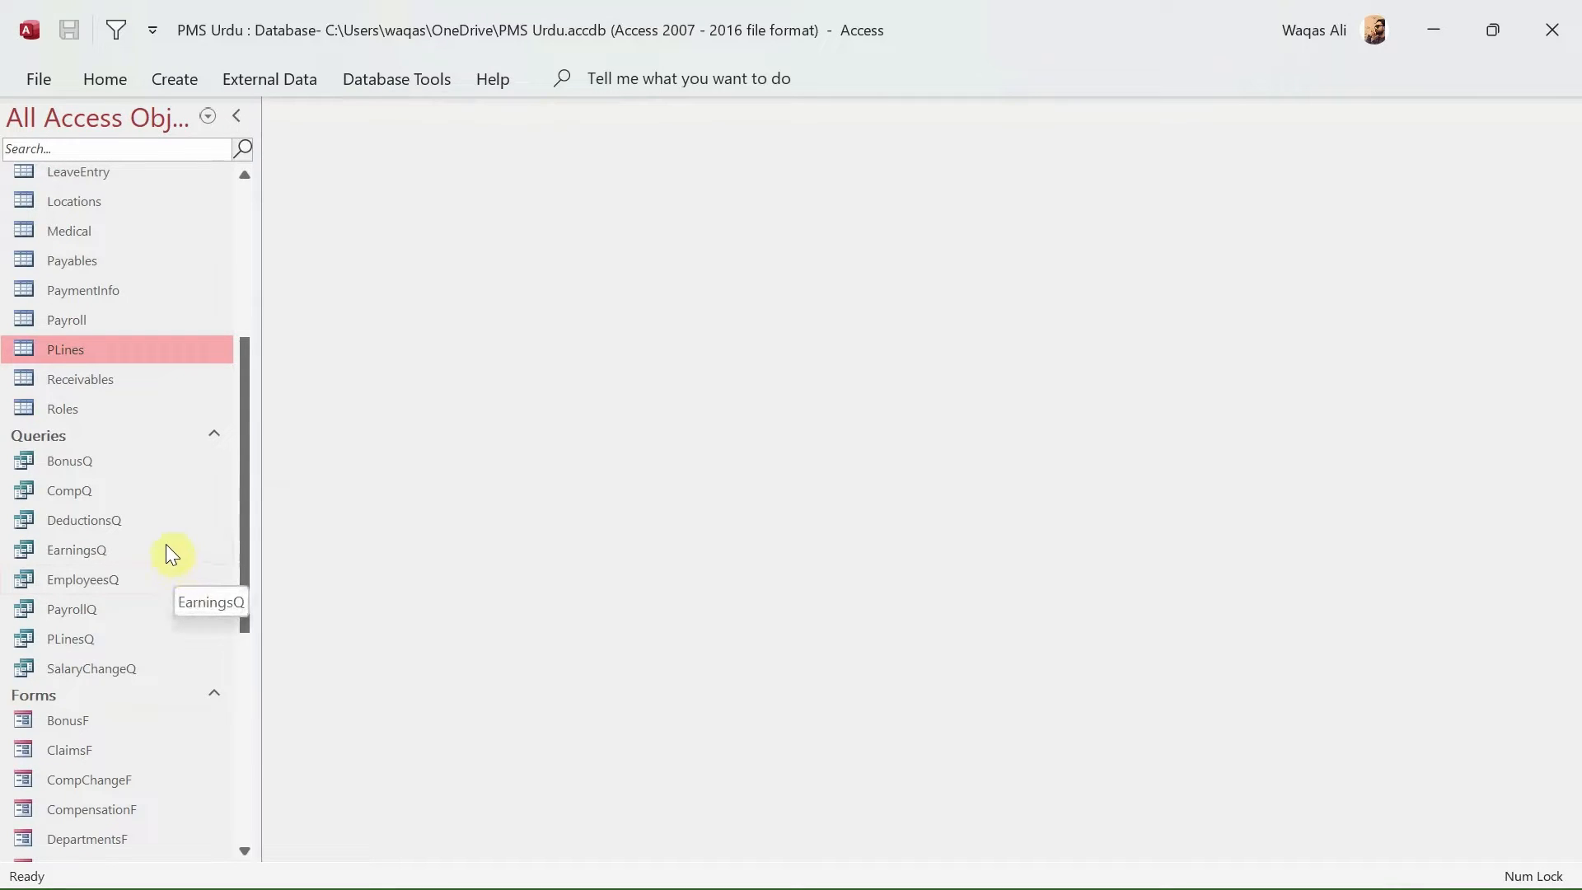
left_click(76, 582)
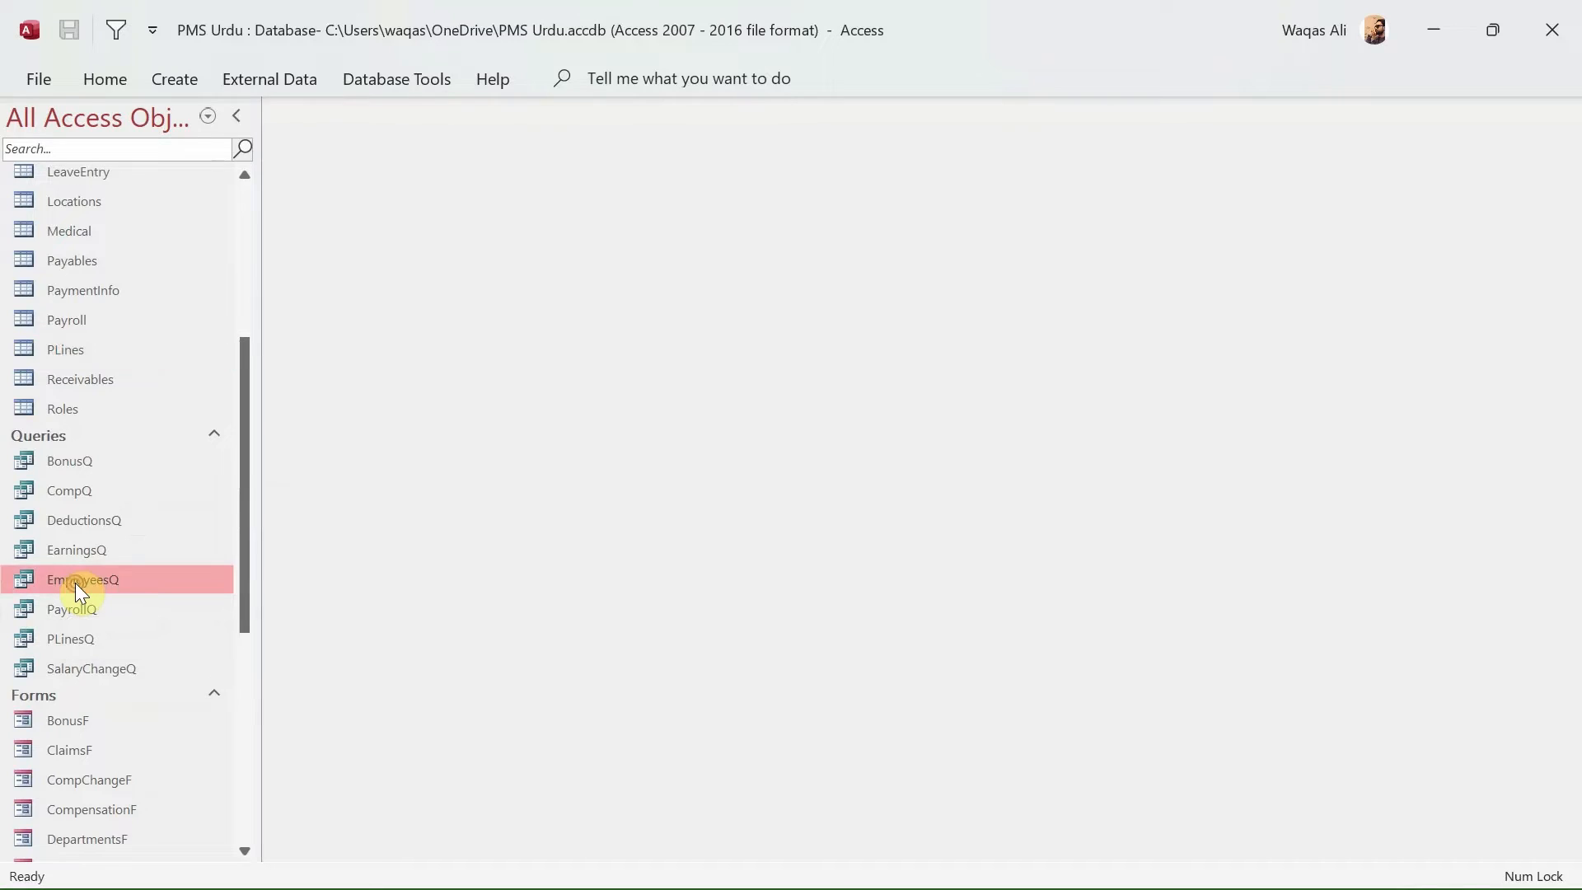
double_click(76, 582)
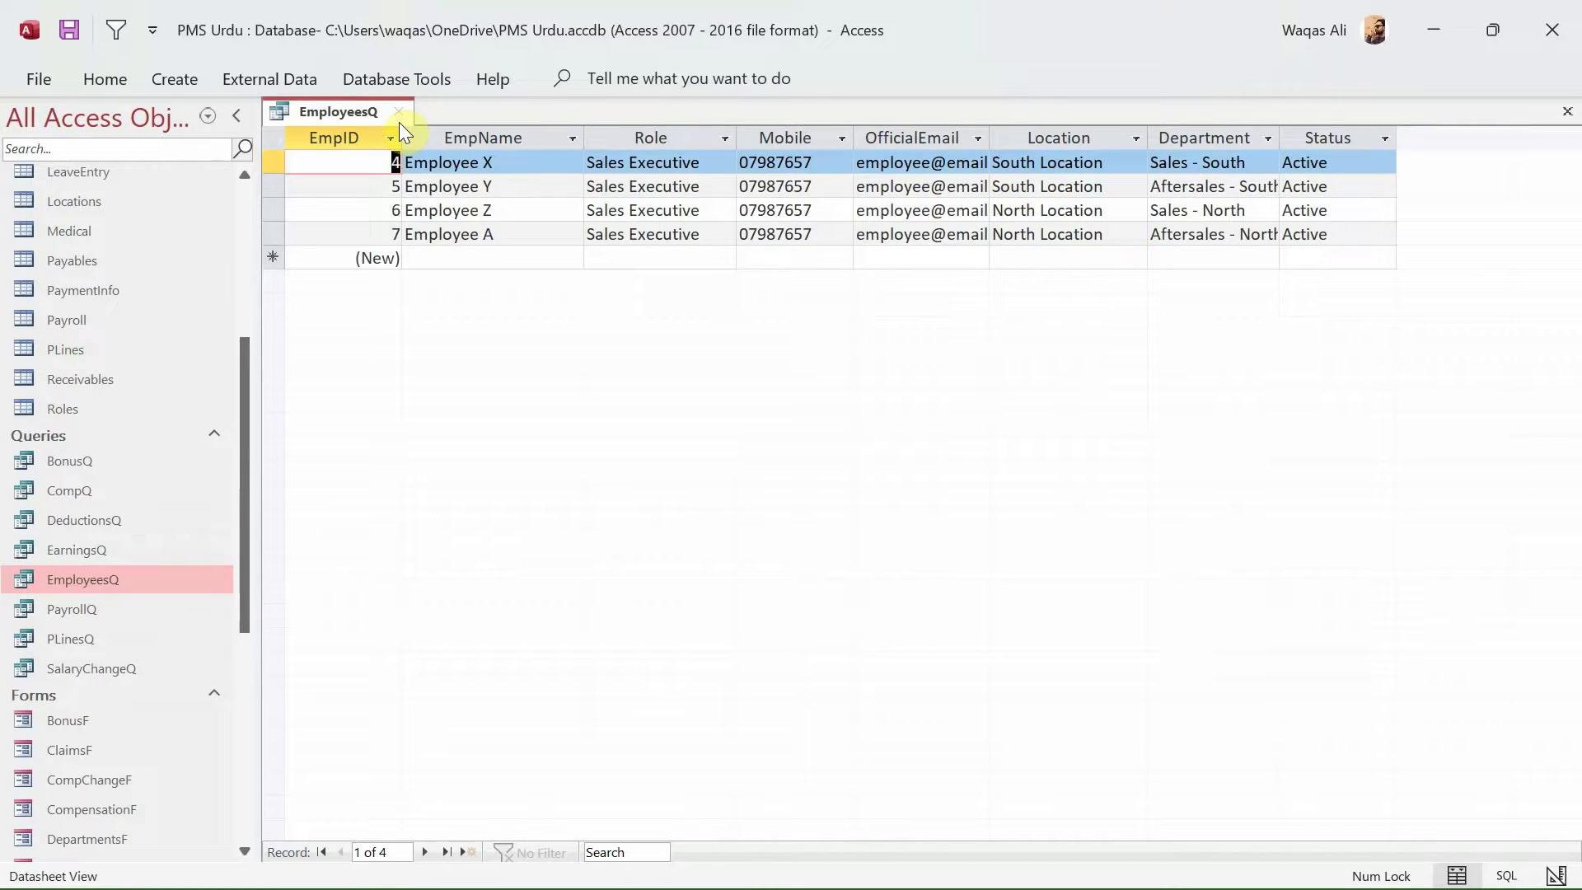
left_click(398, 113)
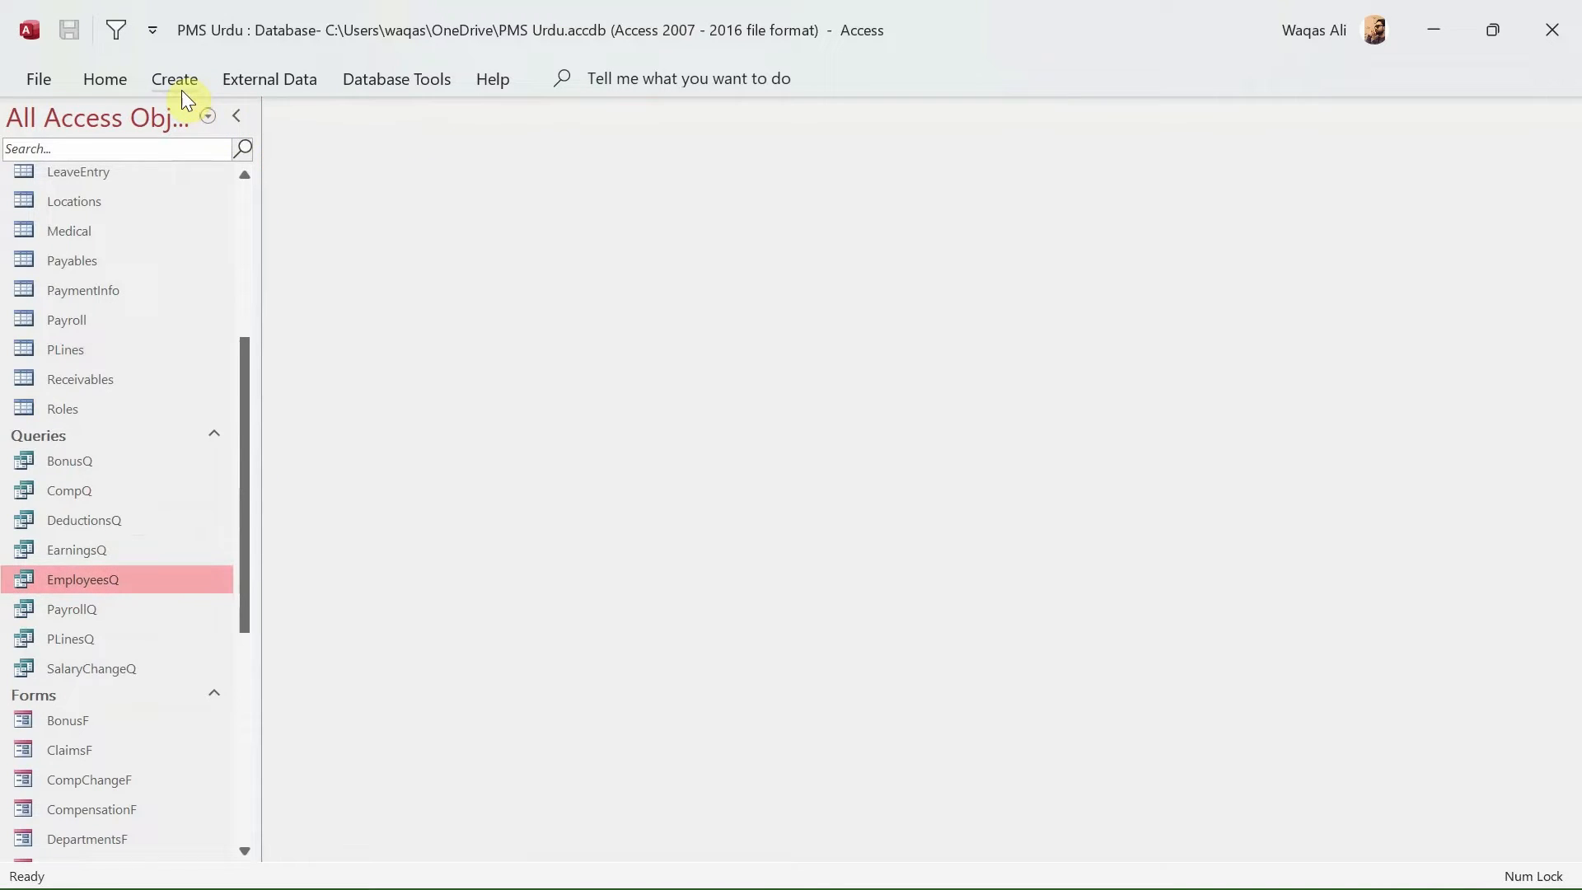
- Examine the records of the PayrollQ and PLinesQ queries, and close both
double_click(82, 614)
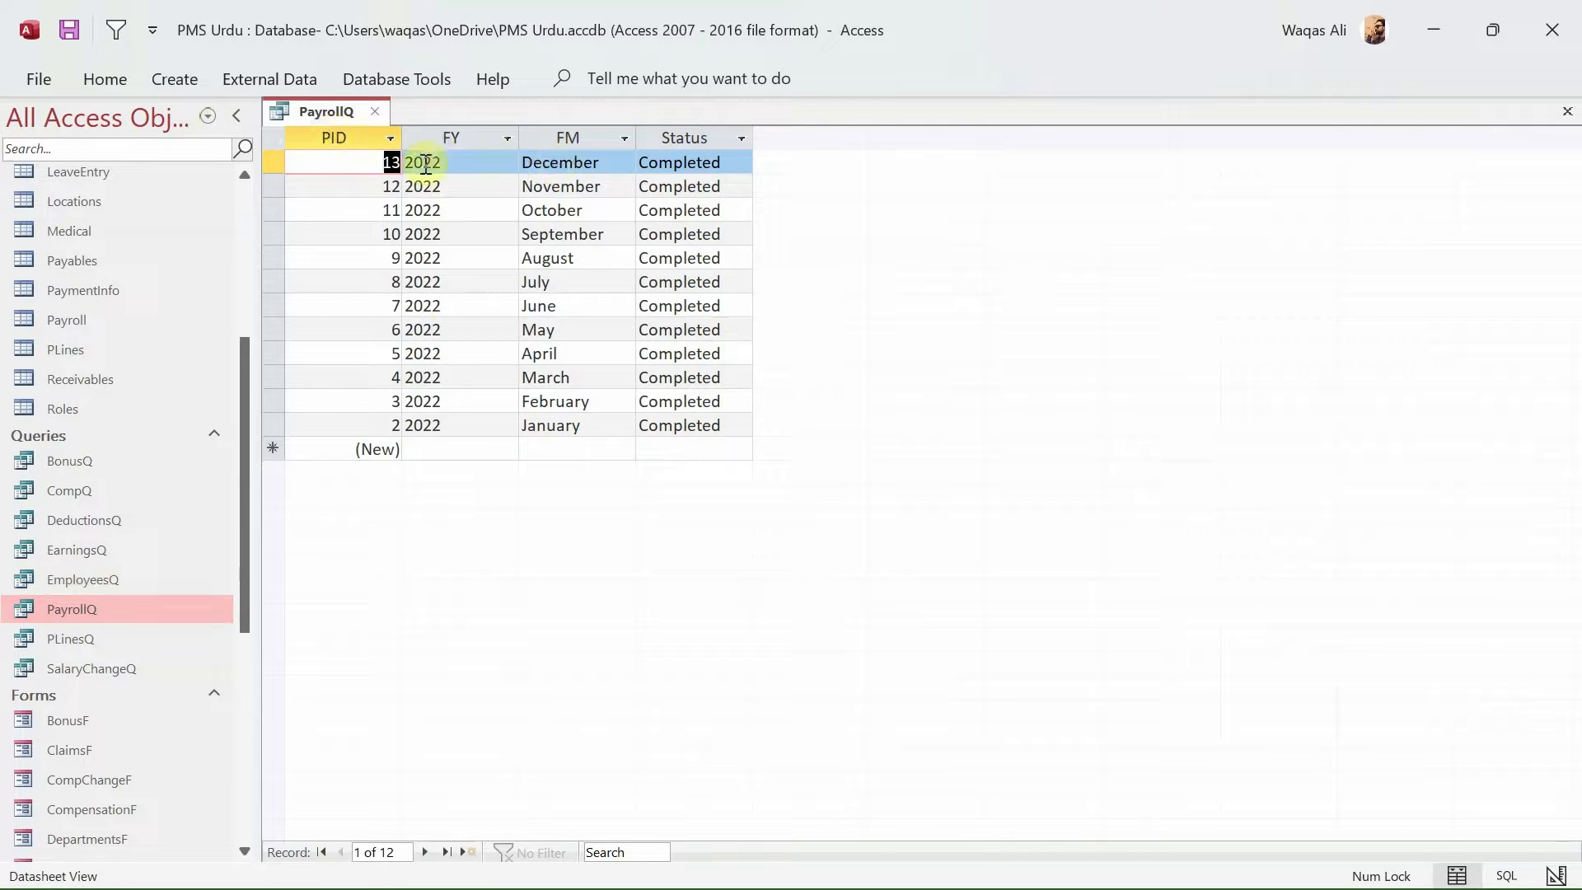
double_click(117, 644)
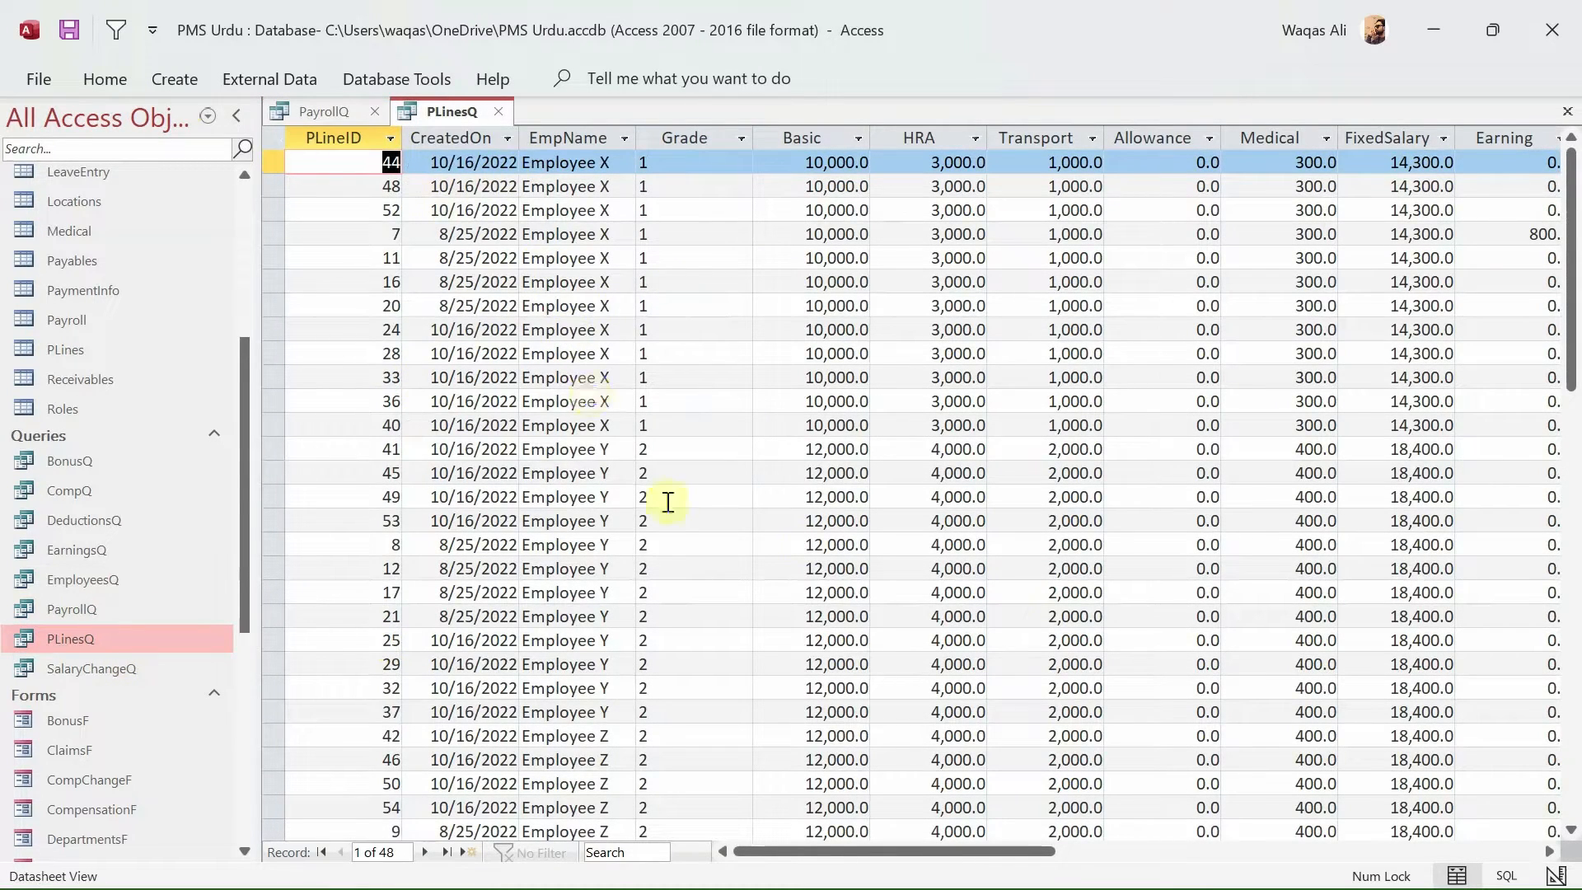
scroll(910, 564, "down", 8)
scroll(910, 565, "up", 8)
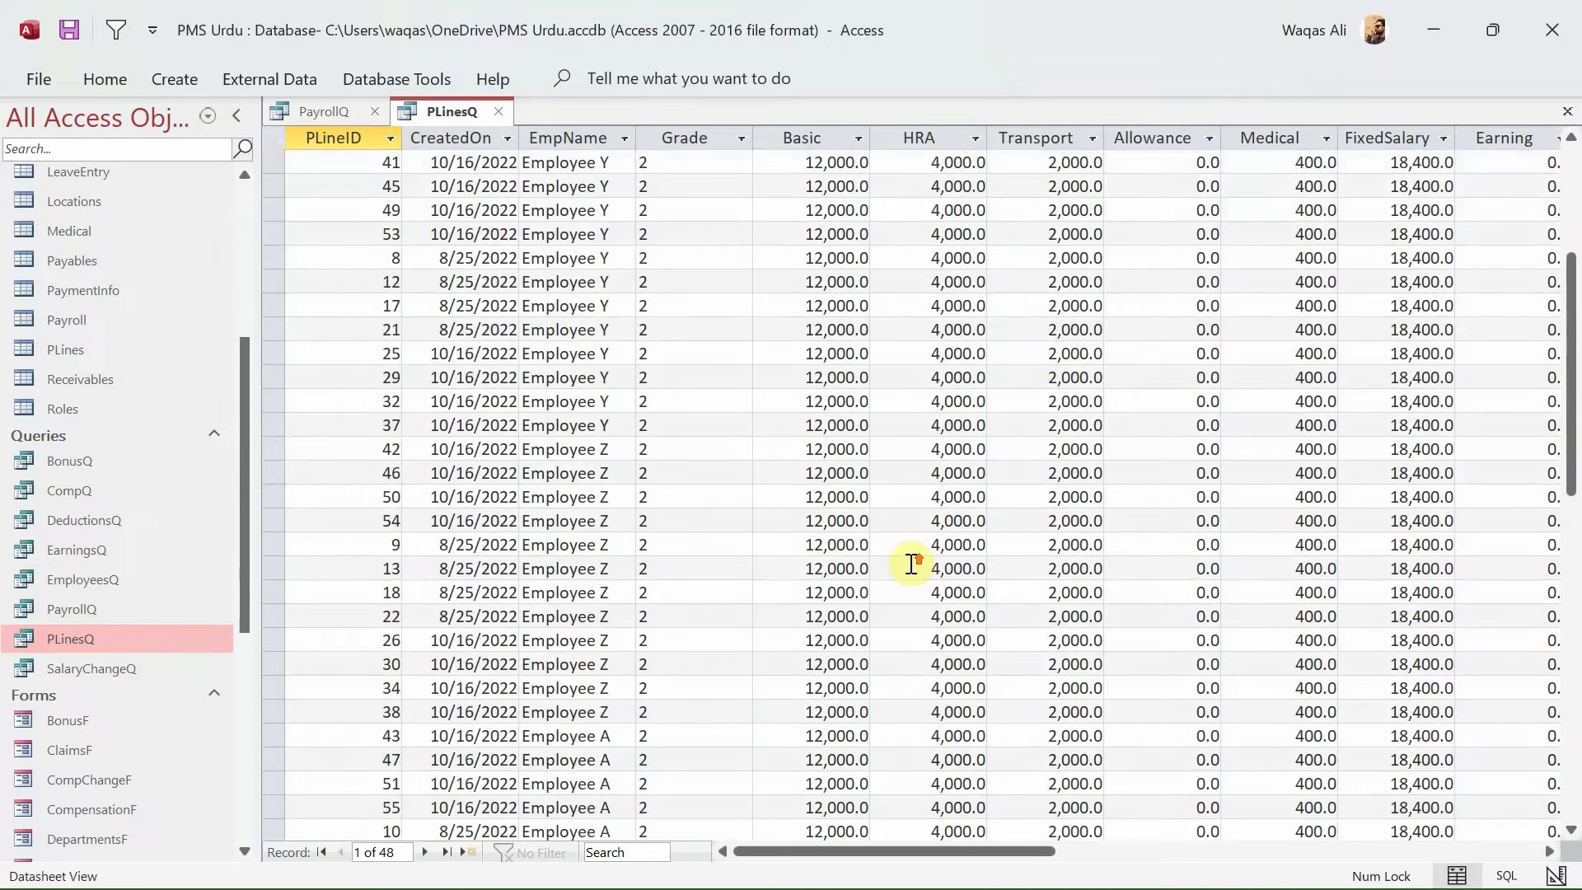
left_click(498, 112)
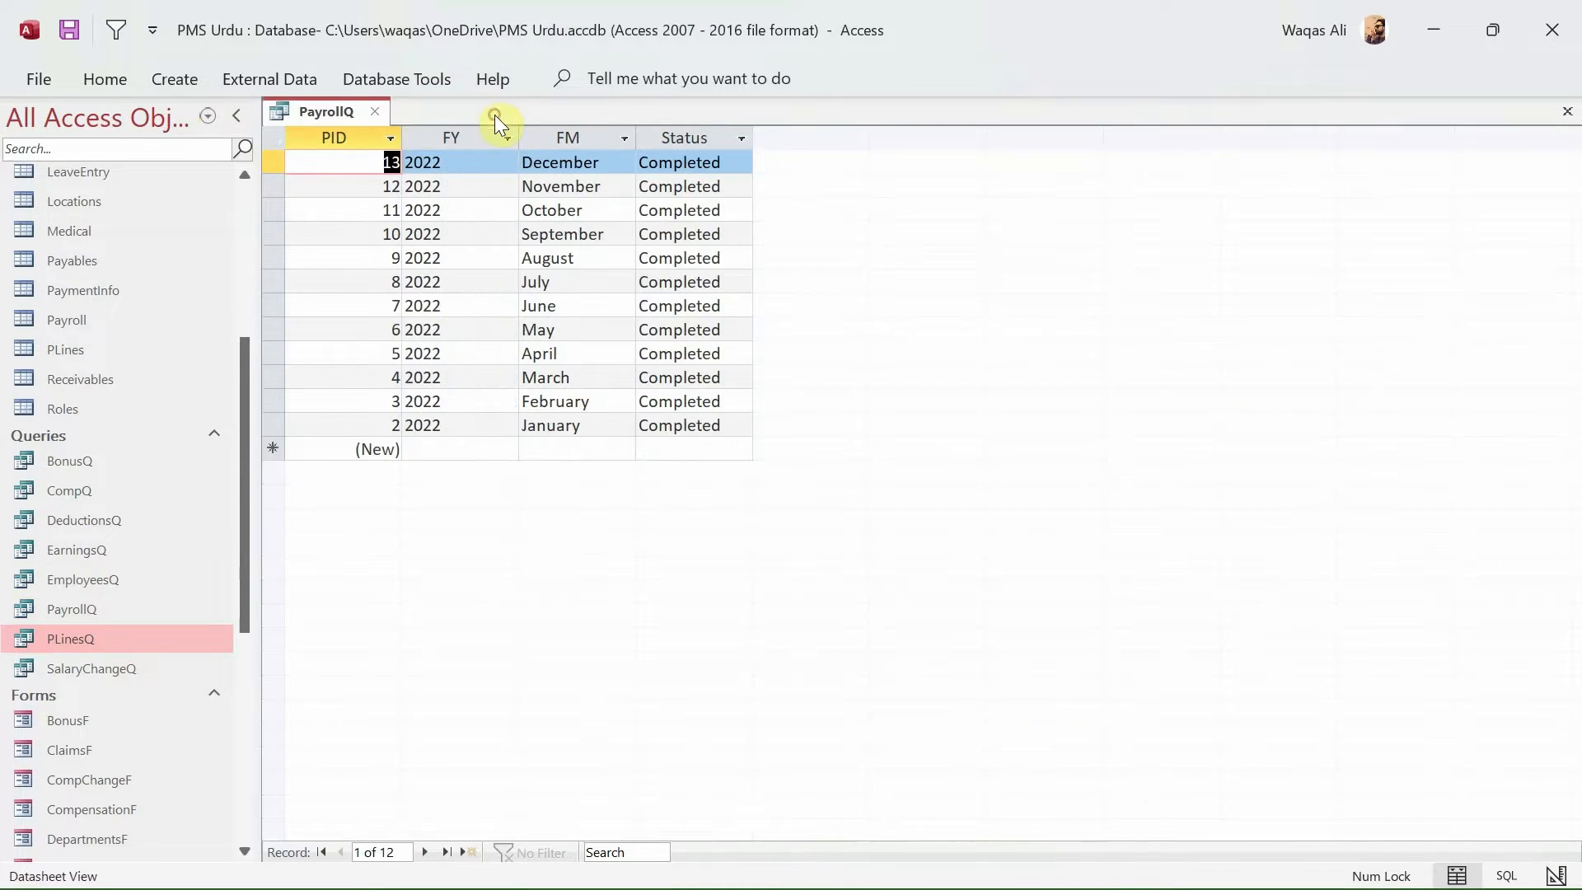
left_click(364, 111)
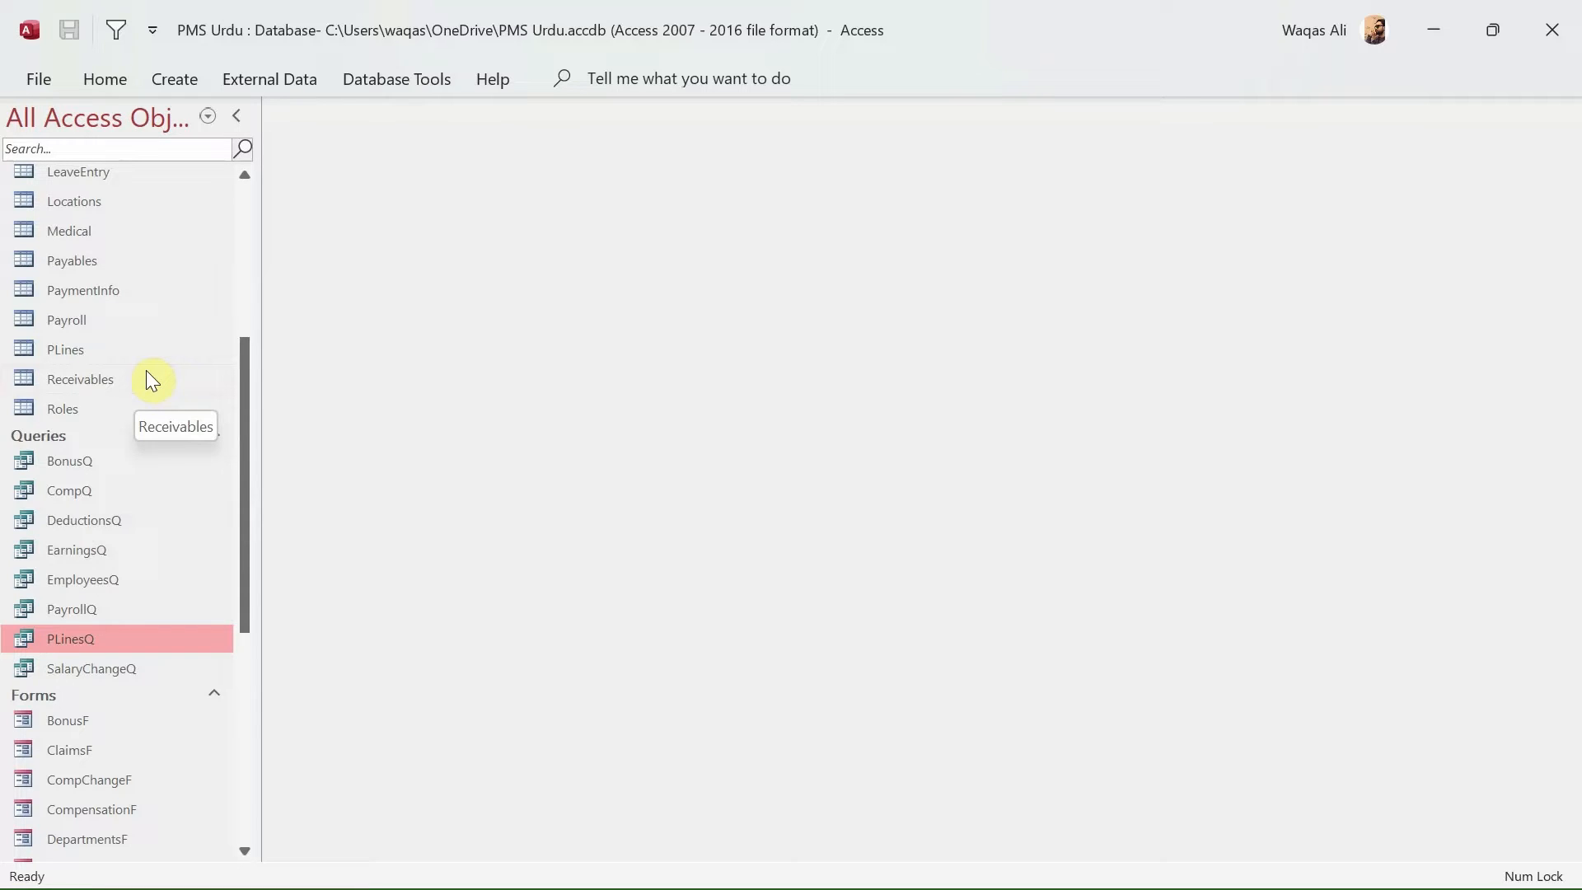
- Create a new query in Design View and add the Payroll and PLines tables to it
left_click(177, 82)
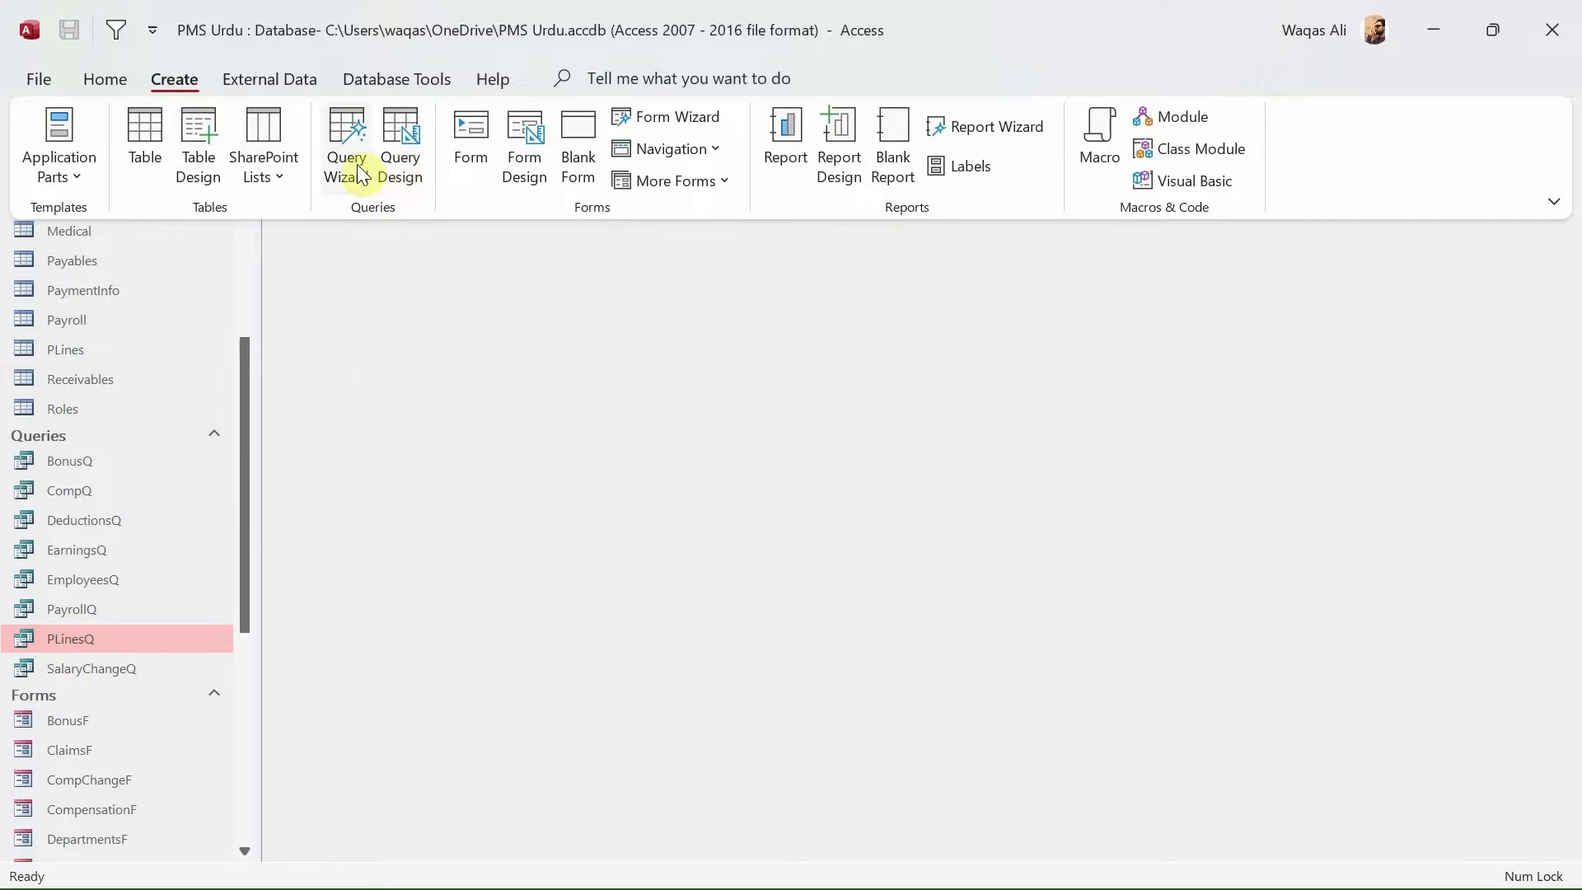
left_click(397, 137)
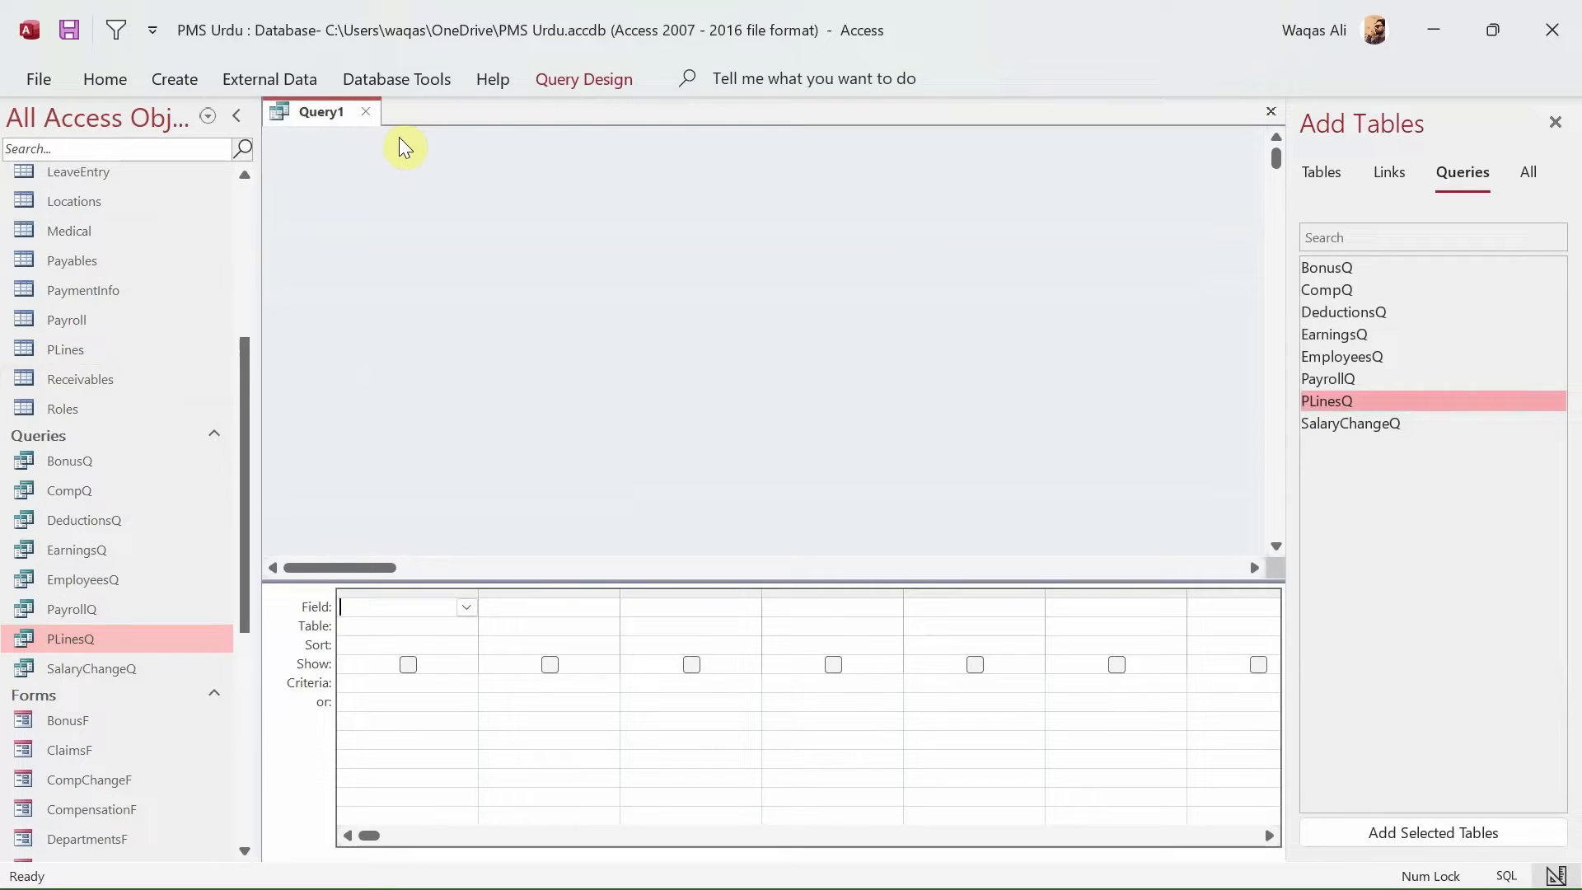
left_click(1323, 178)
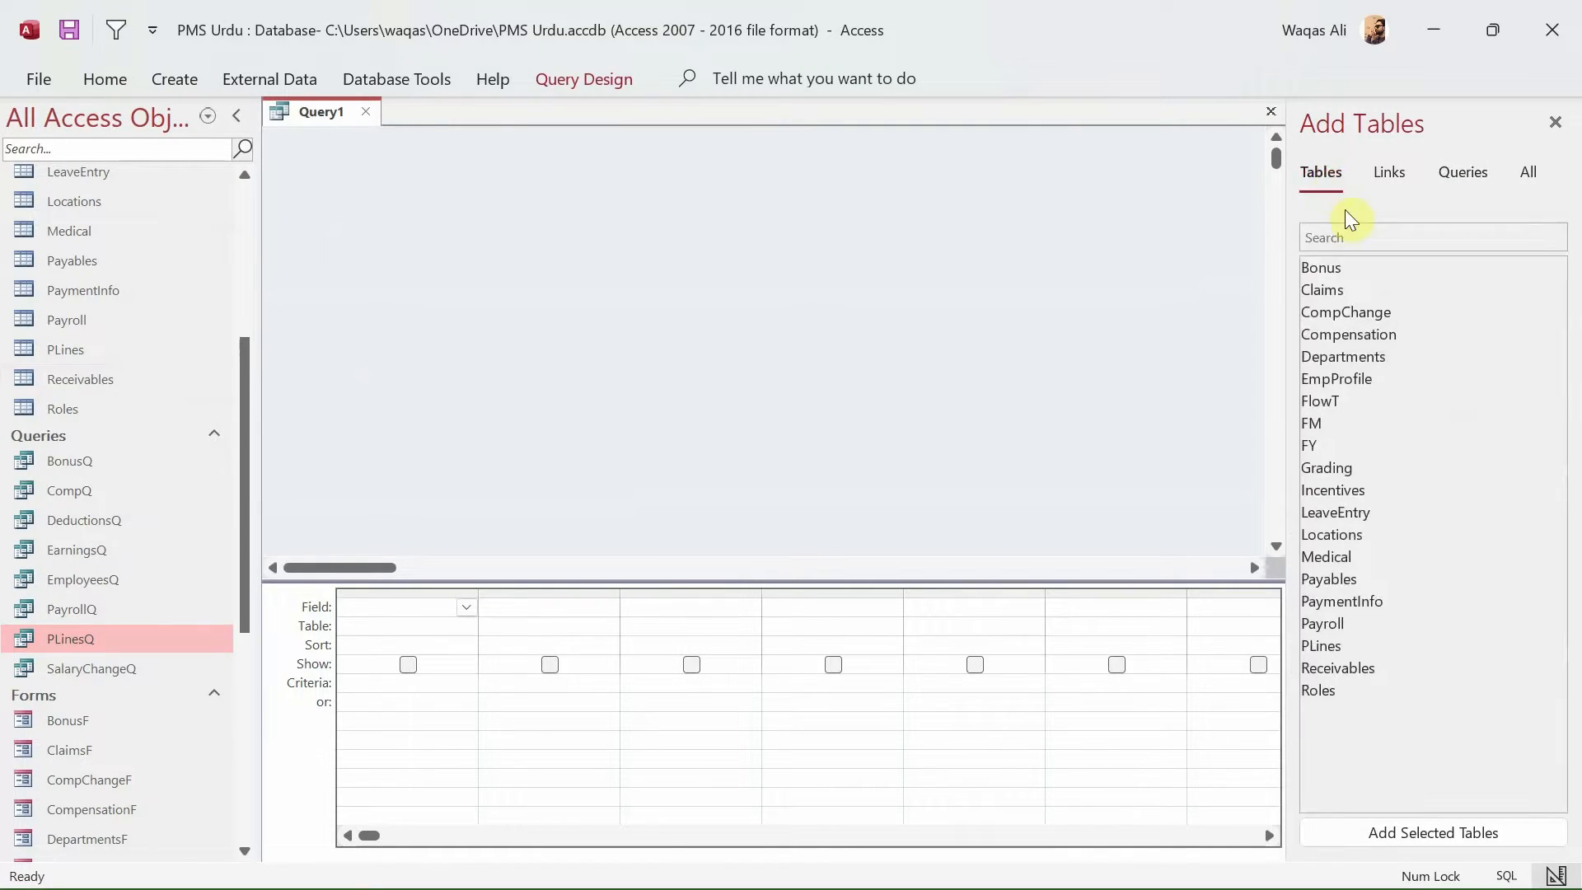
double_click(1358, 626)
double_click(1356, 642)
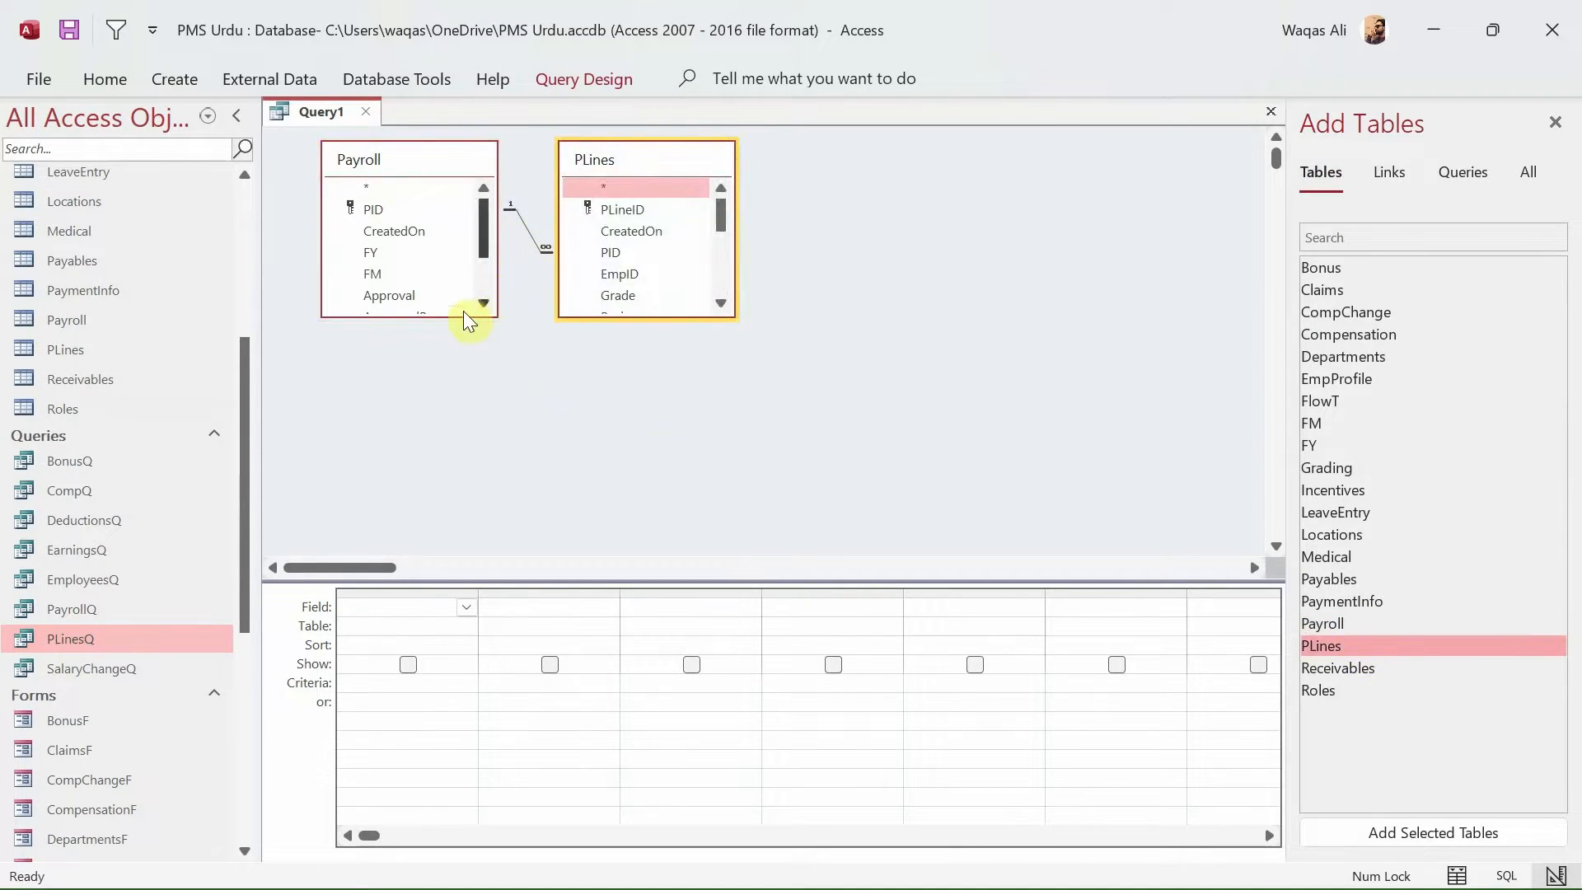
- Resize the Payroll and PLines field lists and the upper design area so that every field of both tables fits
left_click_drag(456, 316, 452, 438)
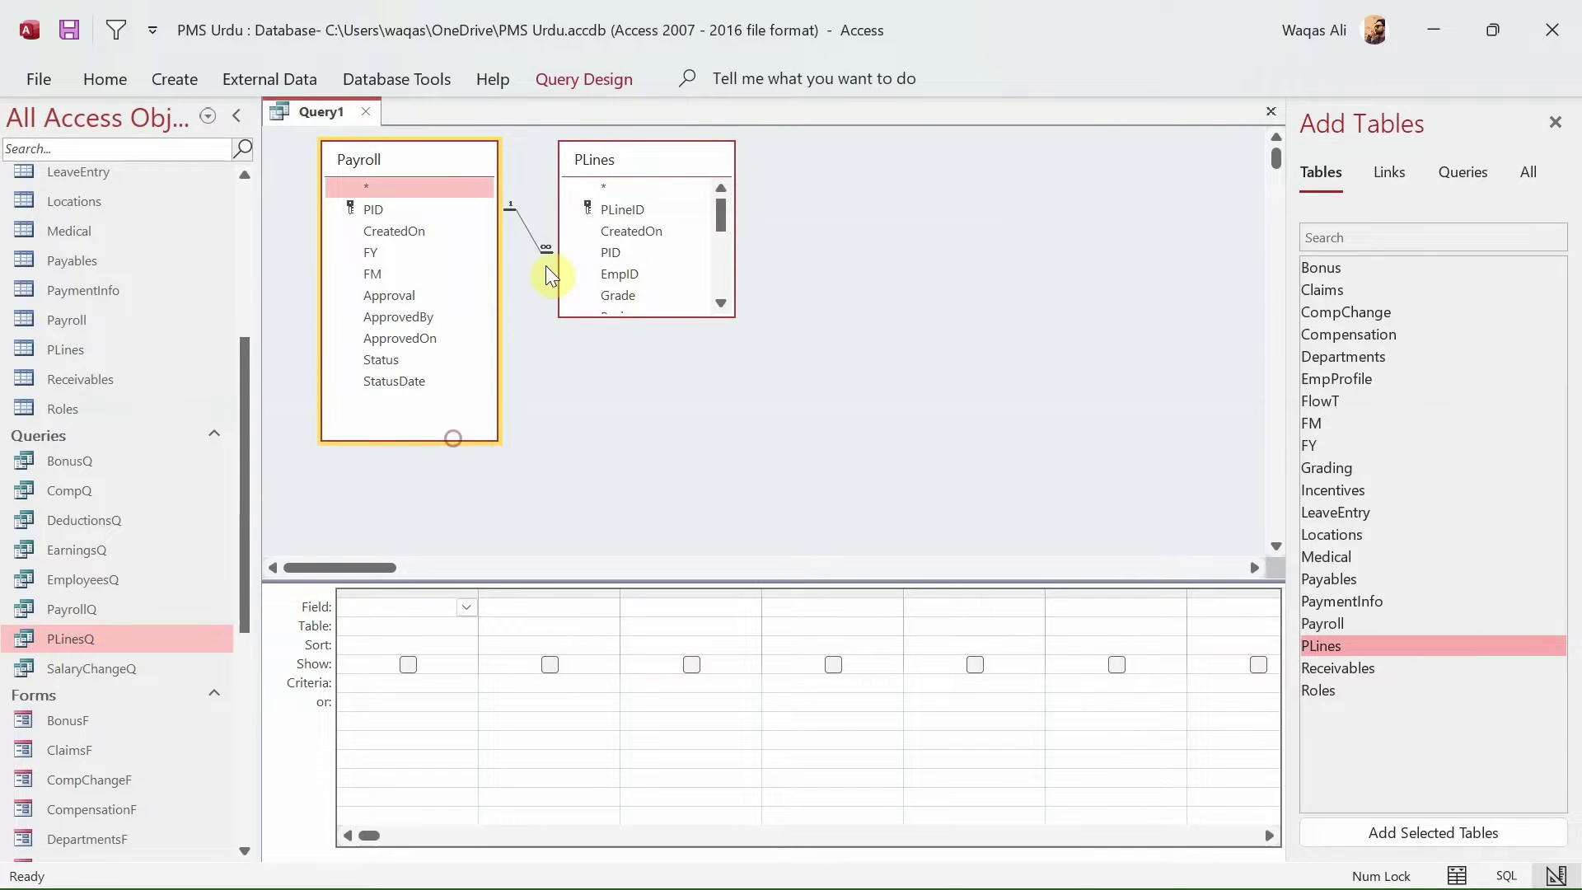
left_click_drag(626, 315, 632, 555)
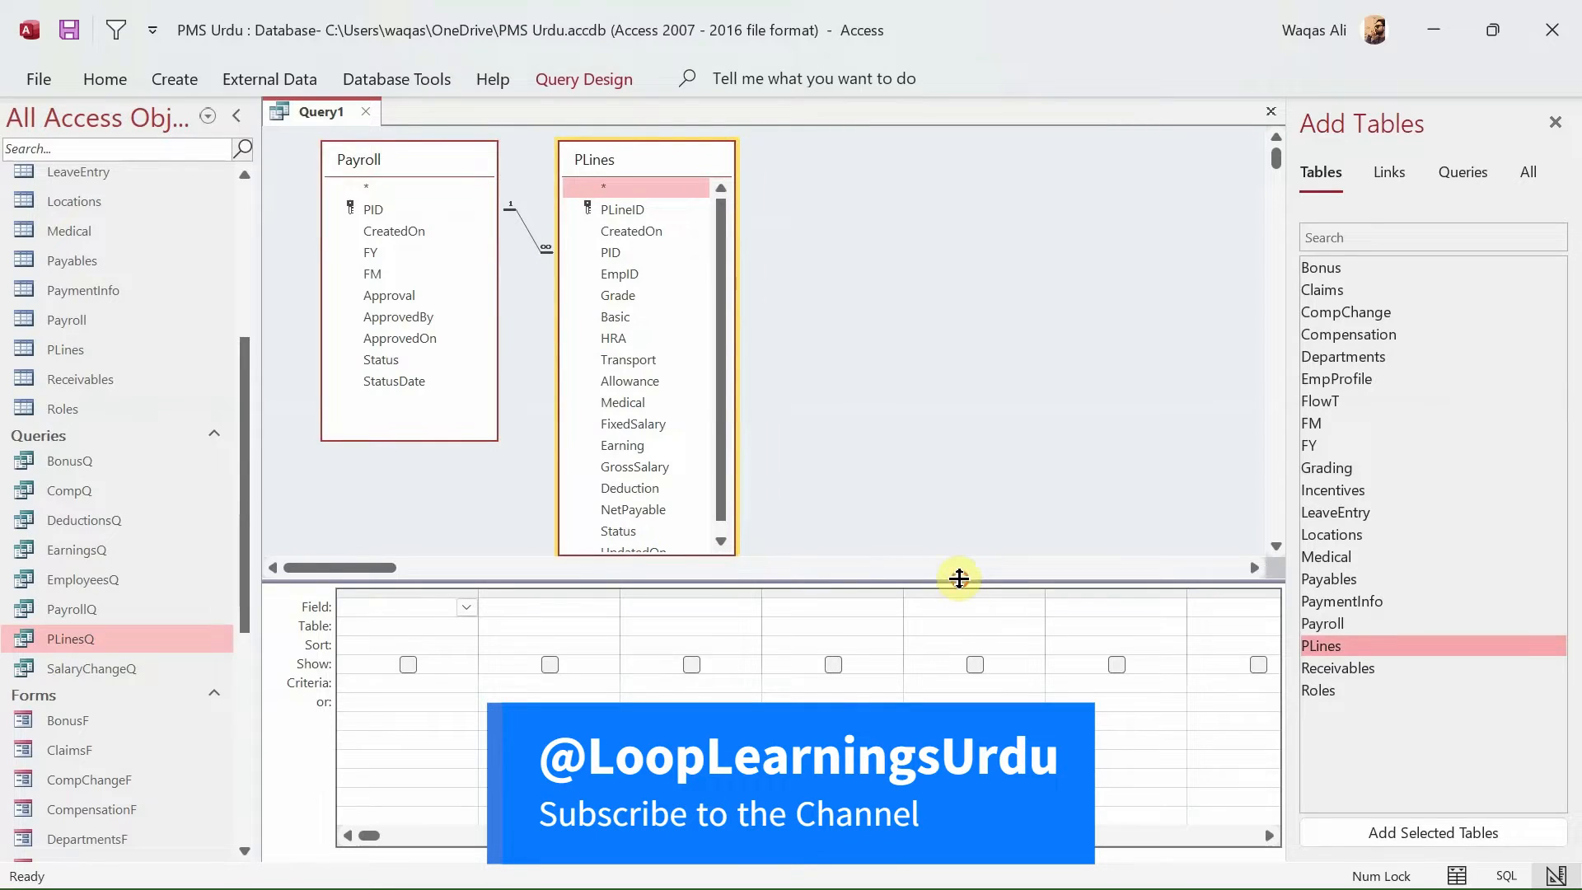
left_click_drag(960, 578, 952, 633)
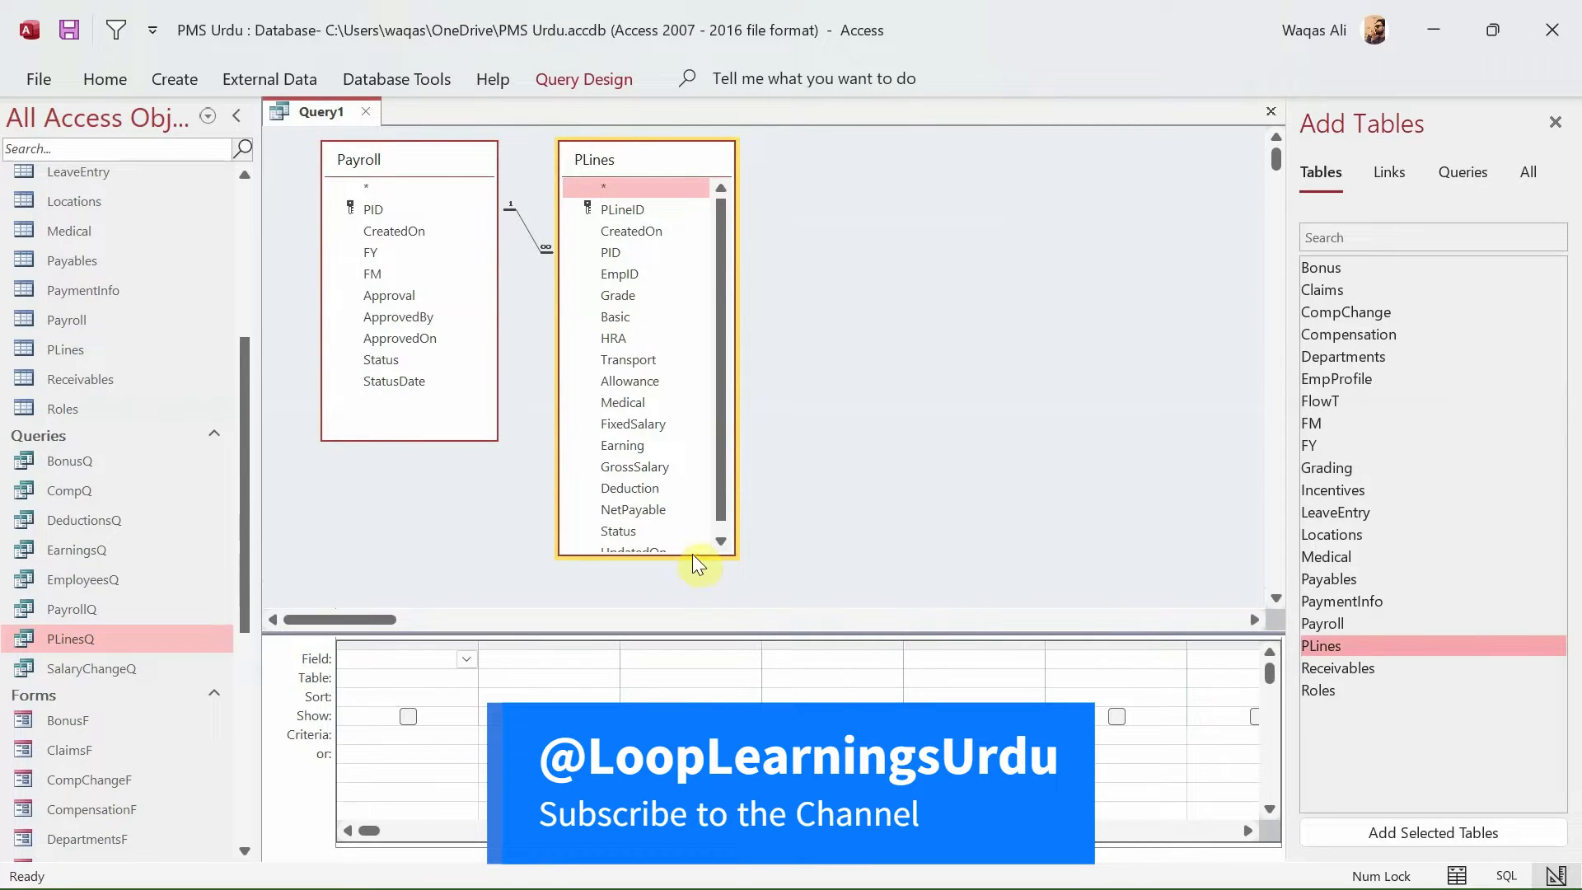
left_click_drag(693, 557, 695, 580)
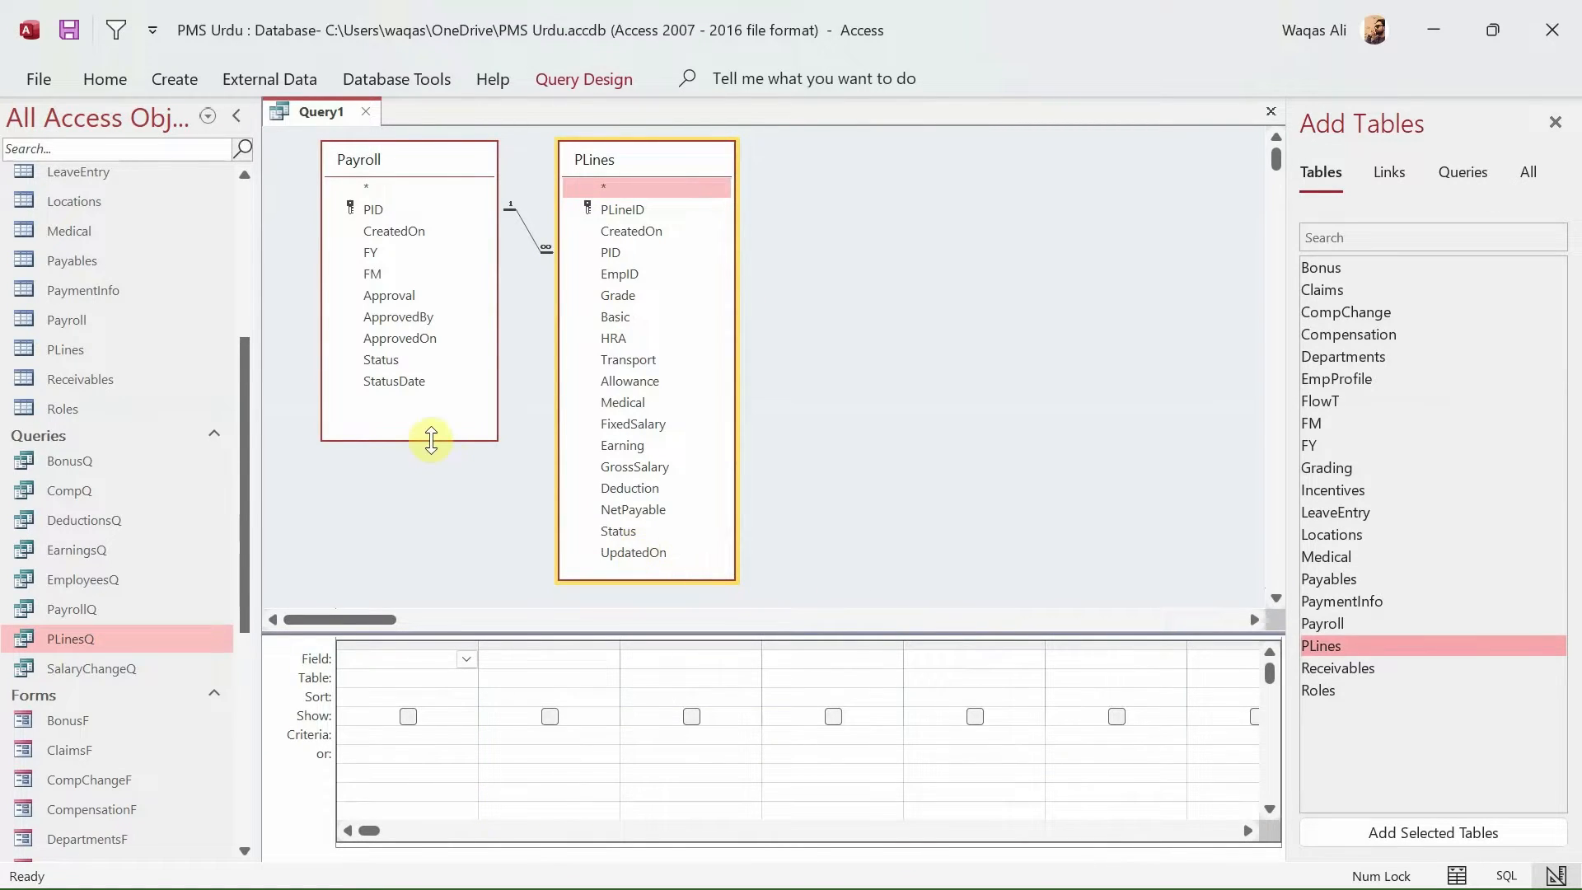
left_click_drag(413, 438, 416, 406)
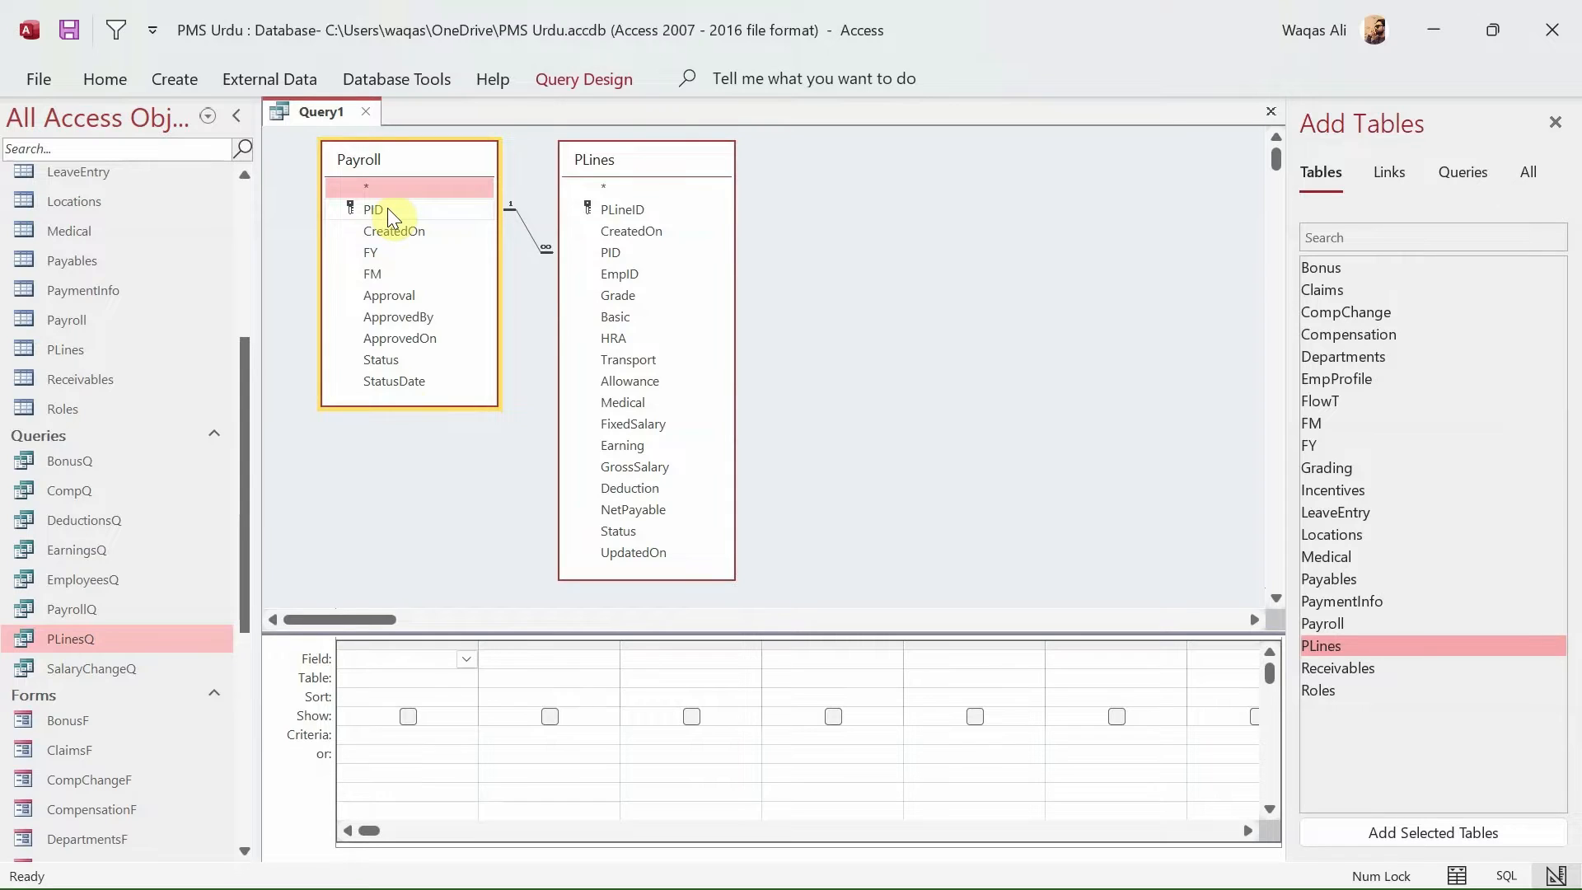
- Add the FY and FM fields from Payroll to the query and review its records in Datasheet View
double_click(375, 255)
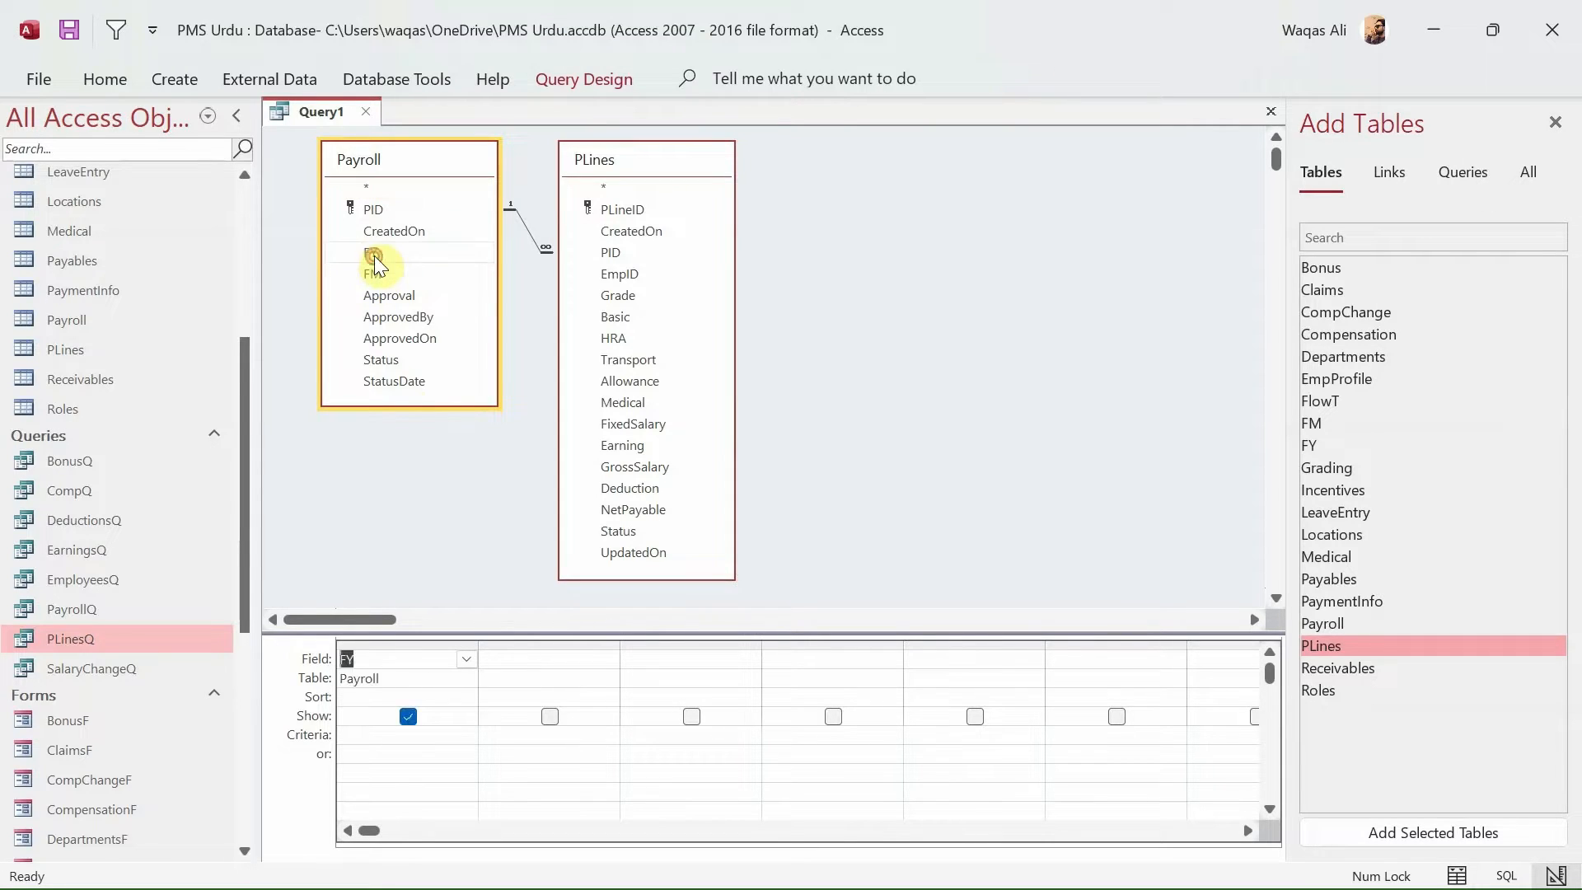
double_click(388, 276)
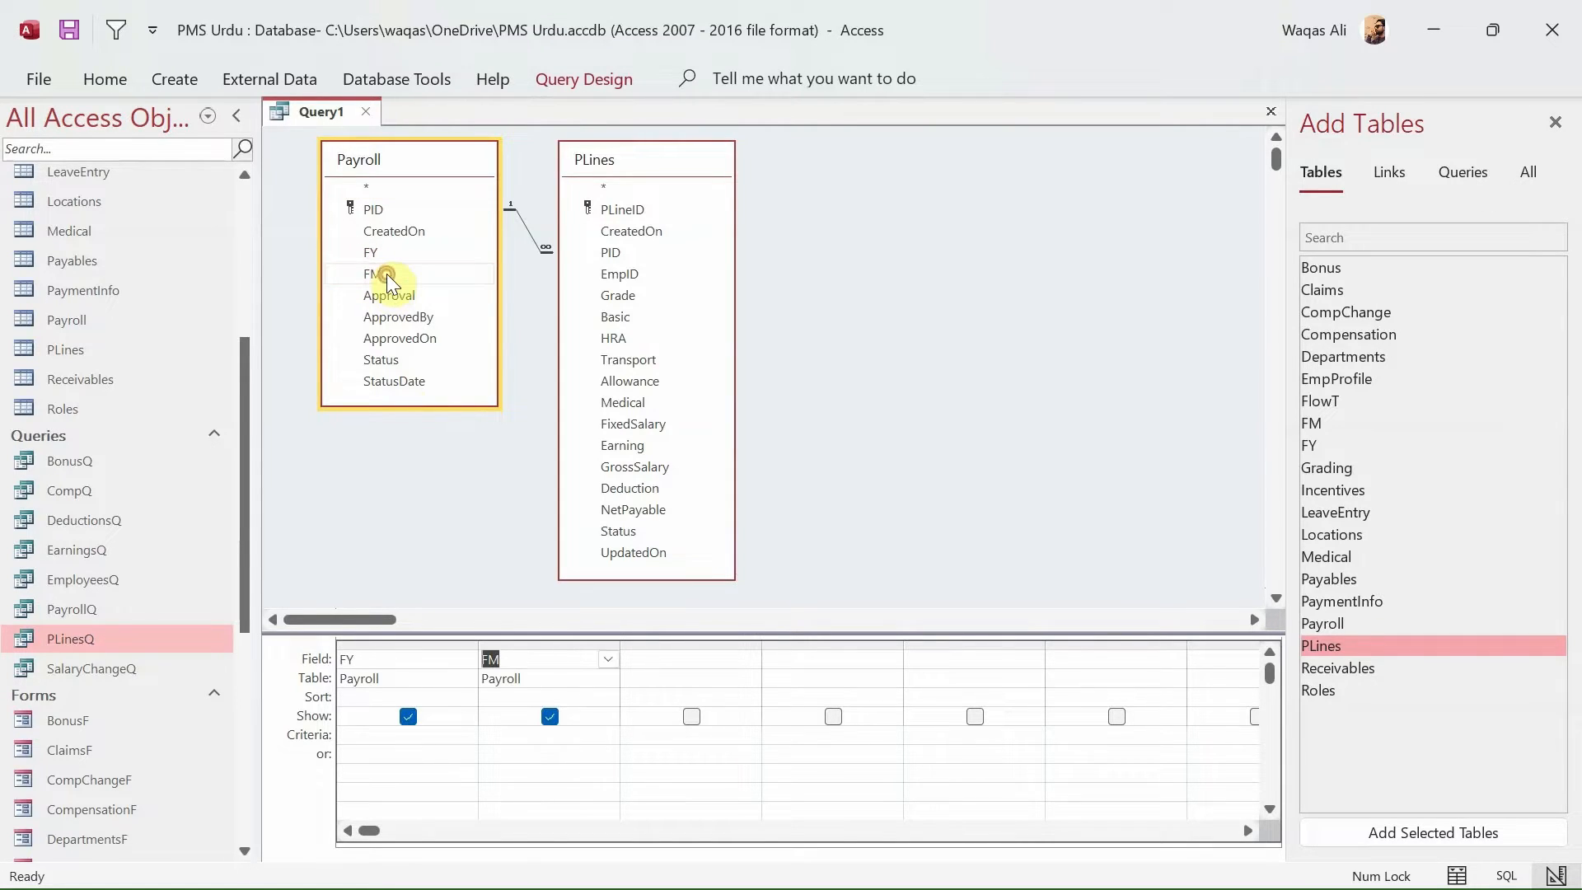
right_click(830, 295)
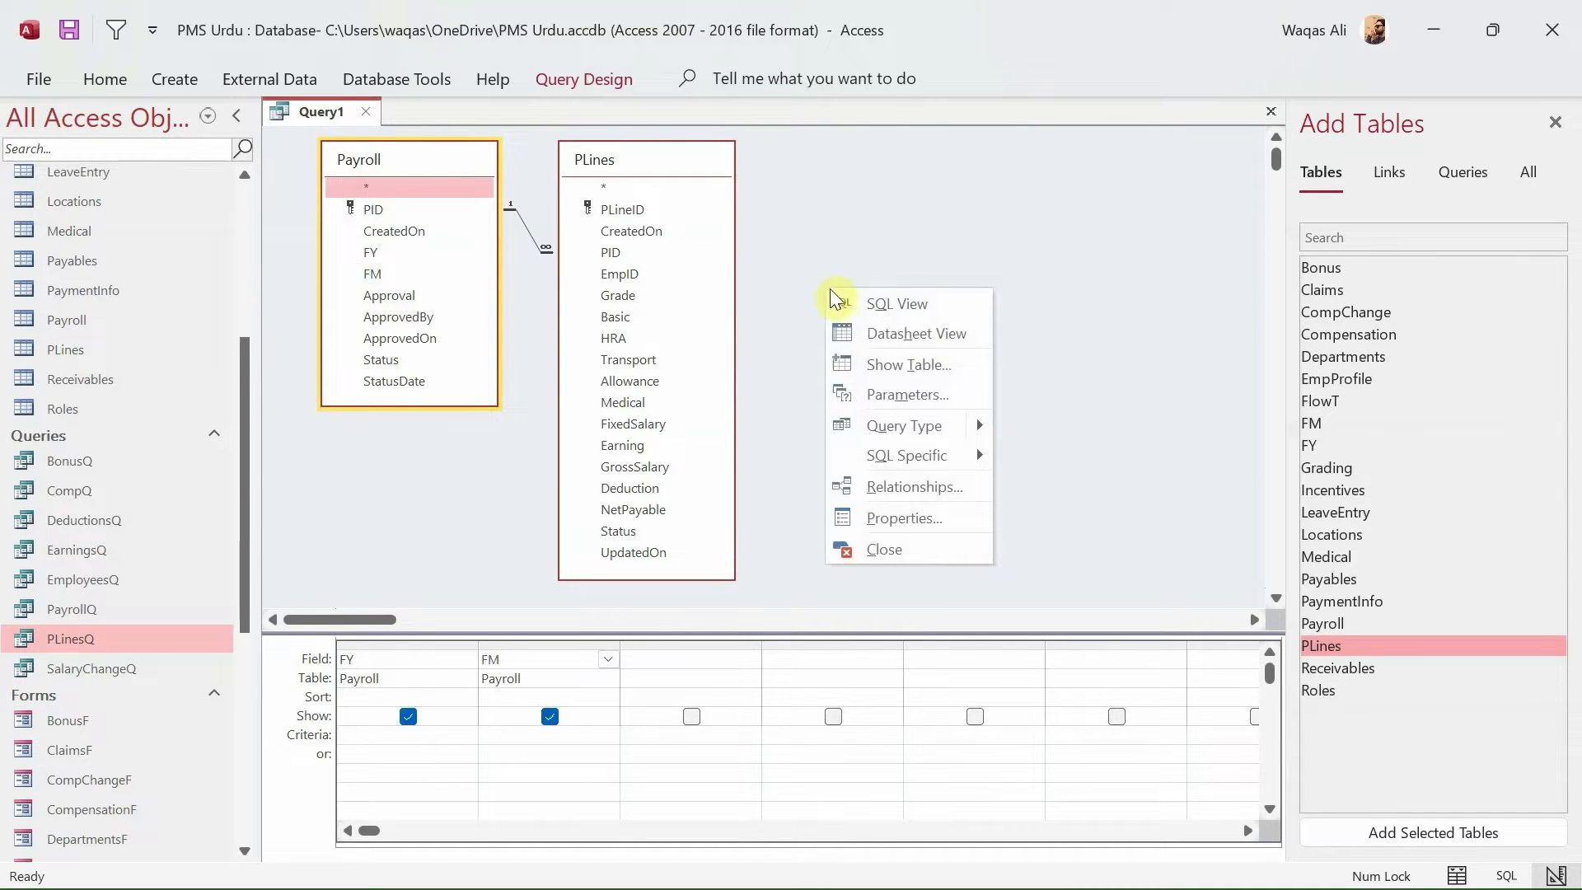
left_click(906, 333)
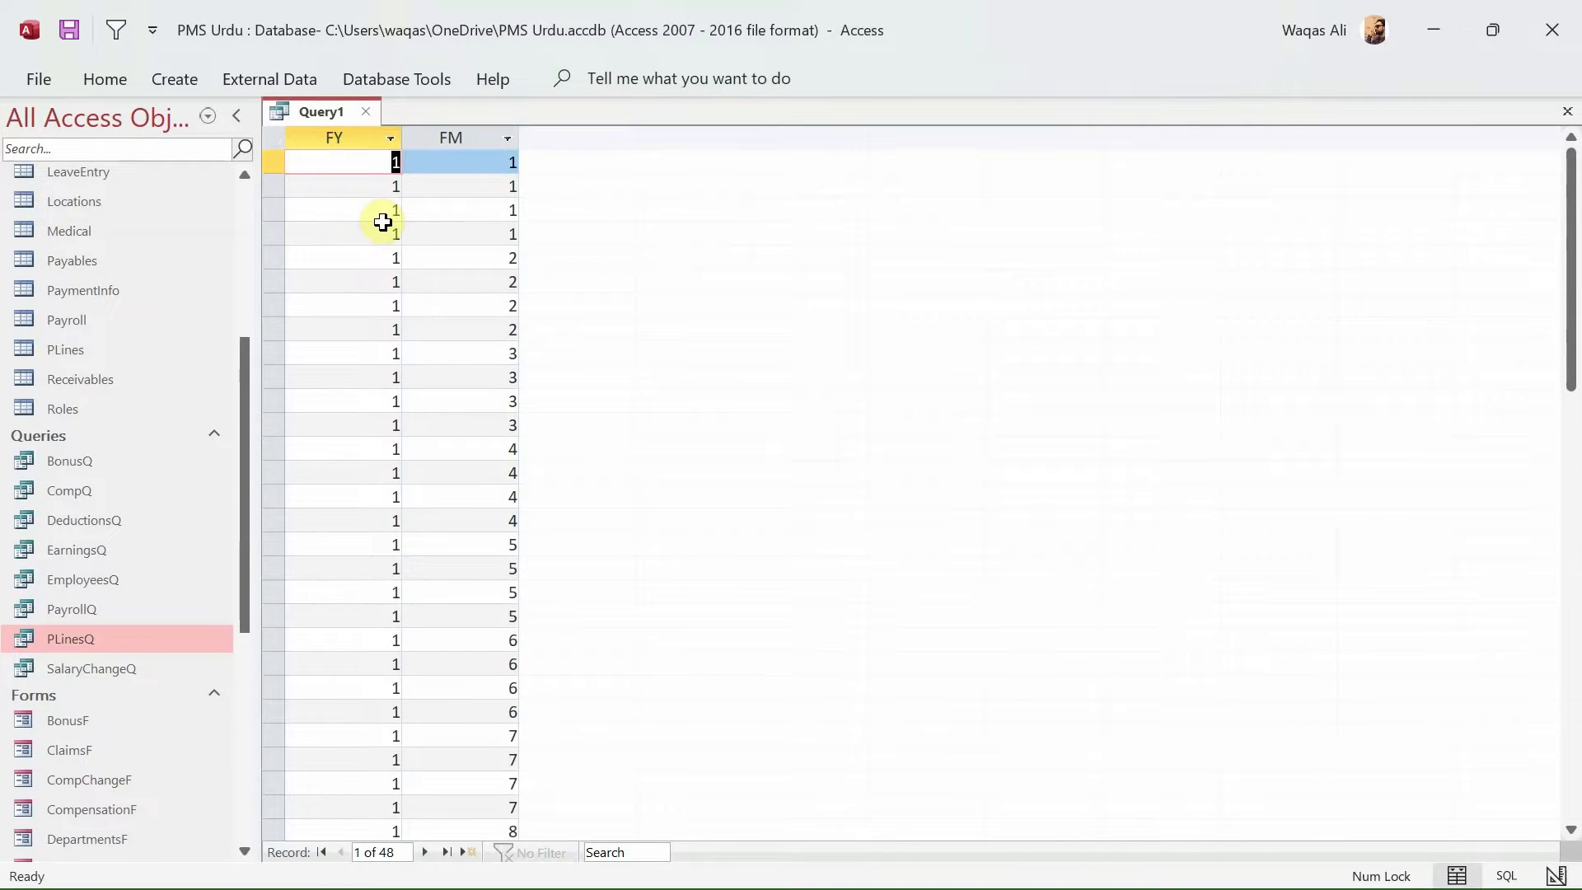
scroll(485, 305, "down", 7)
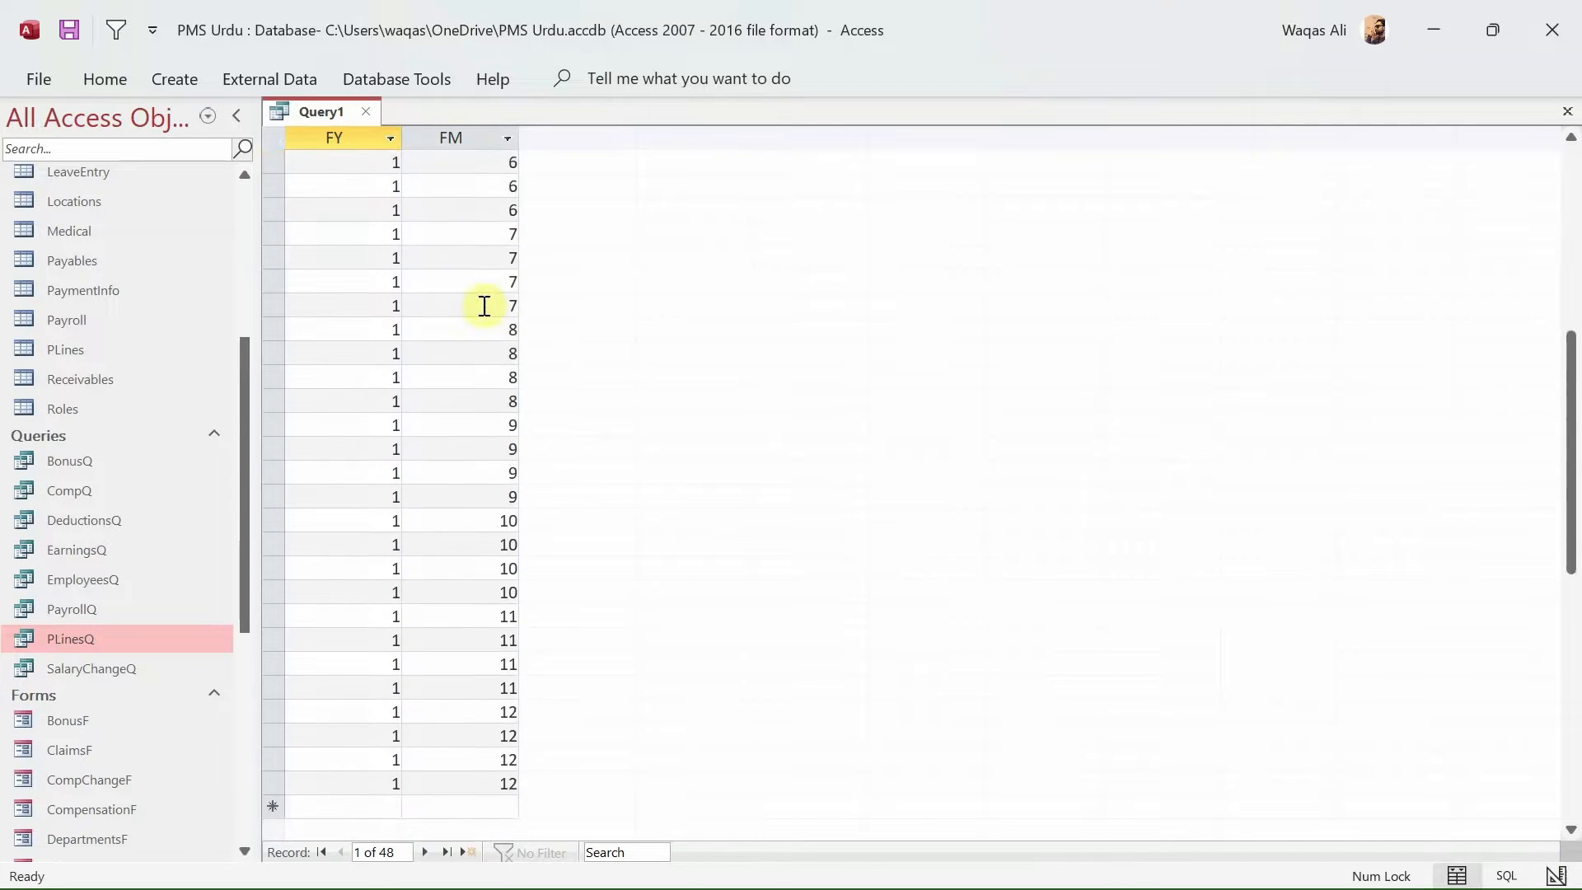
- Return the query to Design View and add the FY and FM tables beside the PLines field list
scroll(484, 305, "down", 2)
scroll(484, 301, "up", 10)
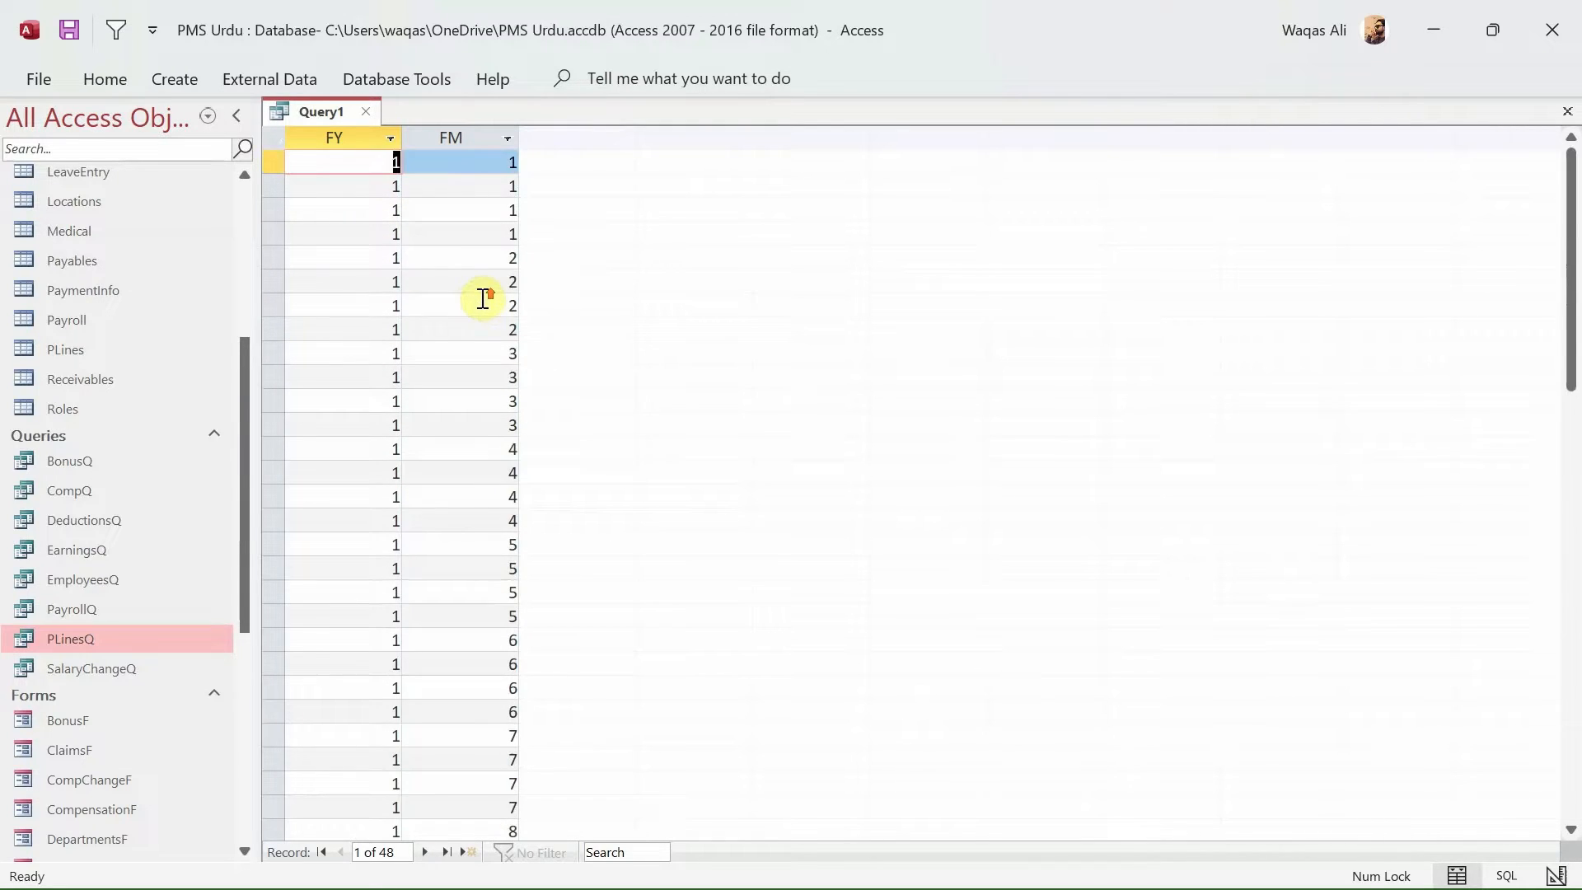
right_click(321, 115)
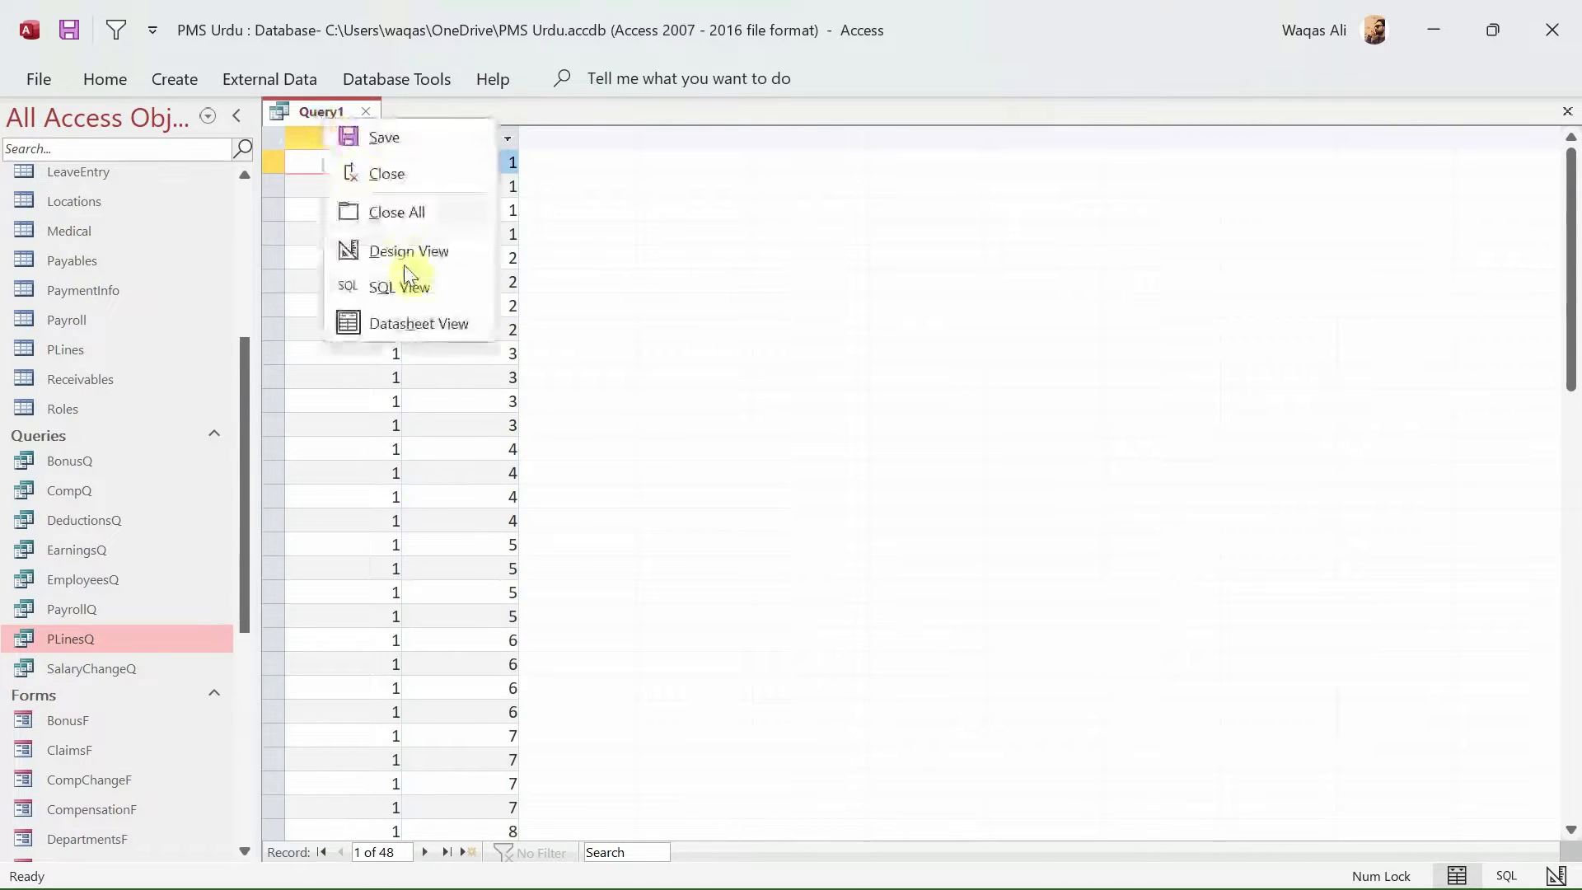
left_click(408, 256)
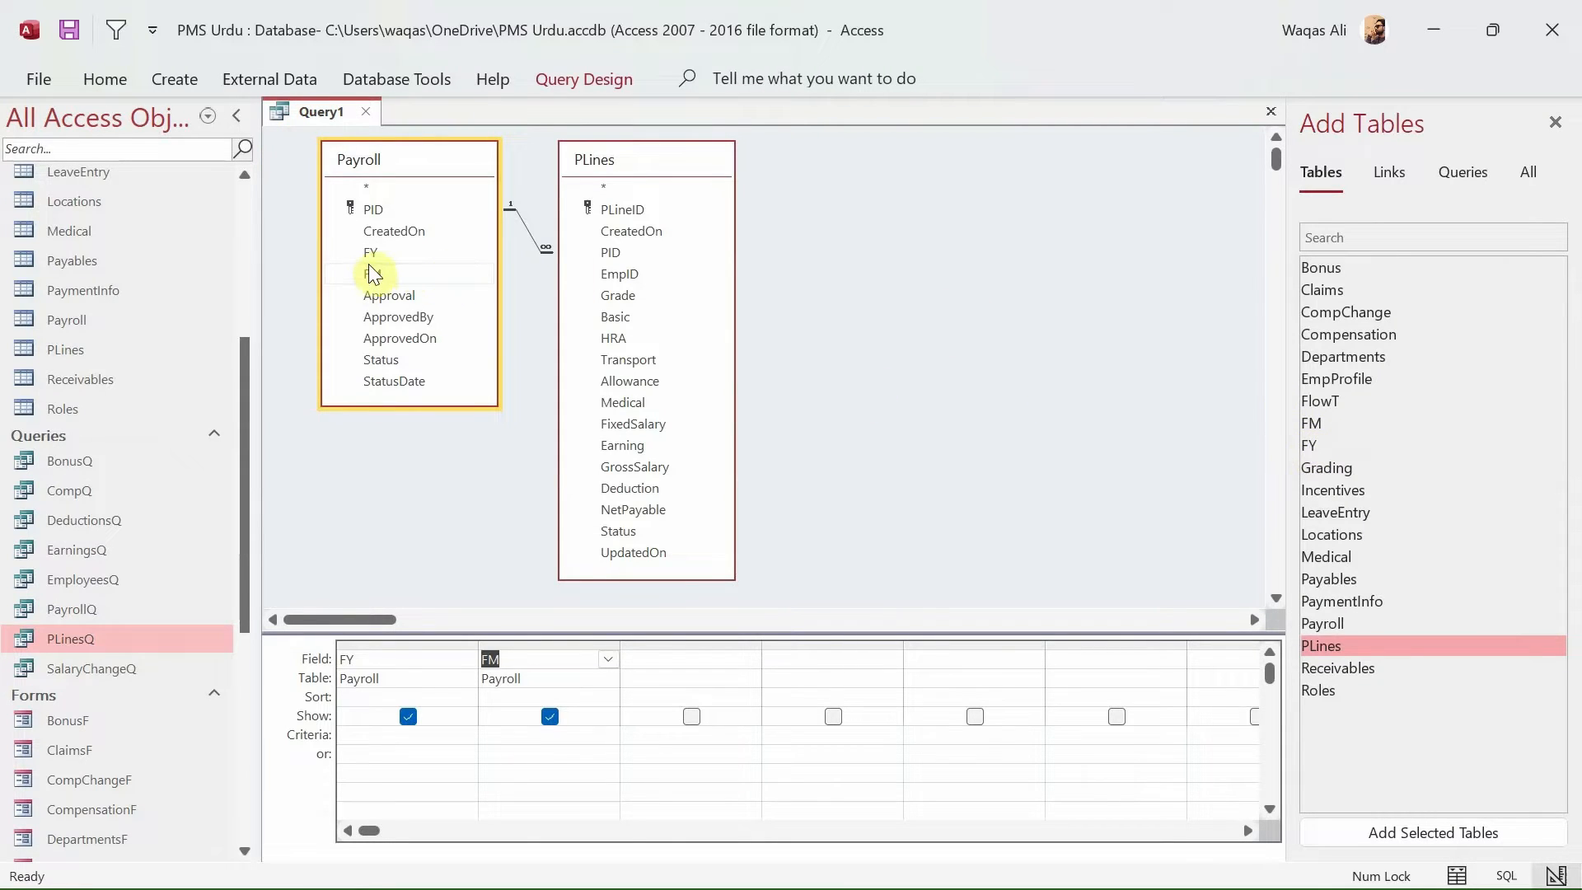
left_click_drag(372, 274, 847, 260)
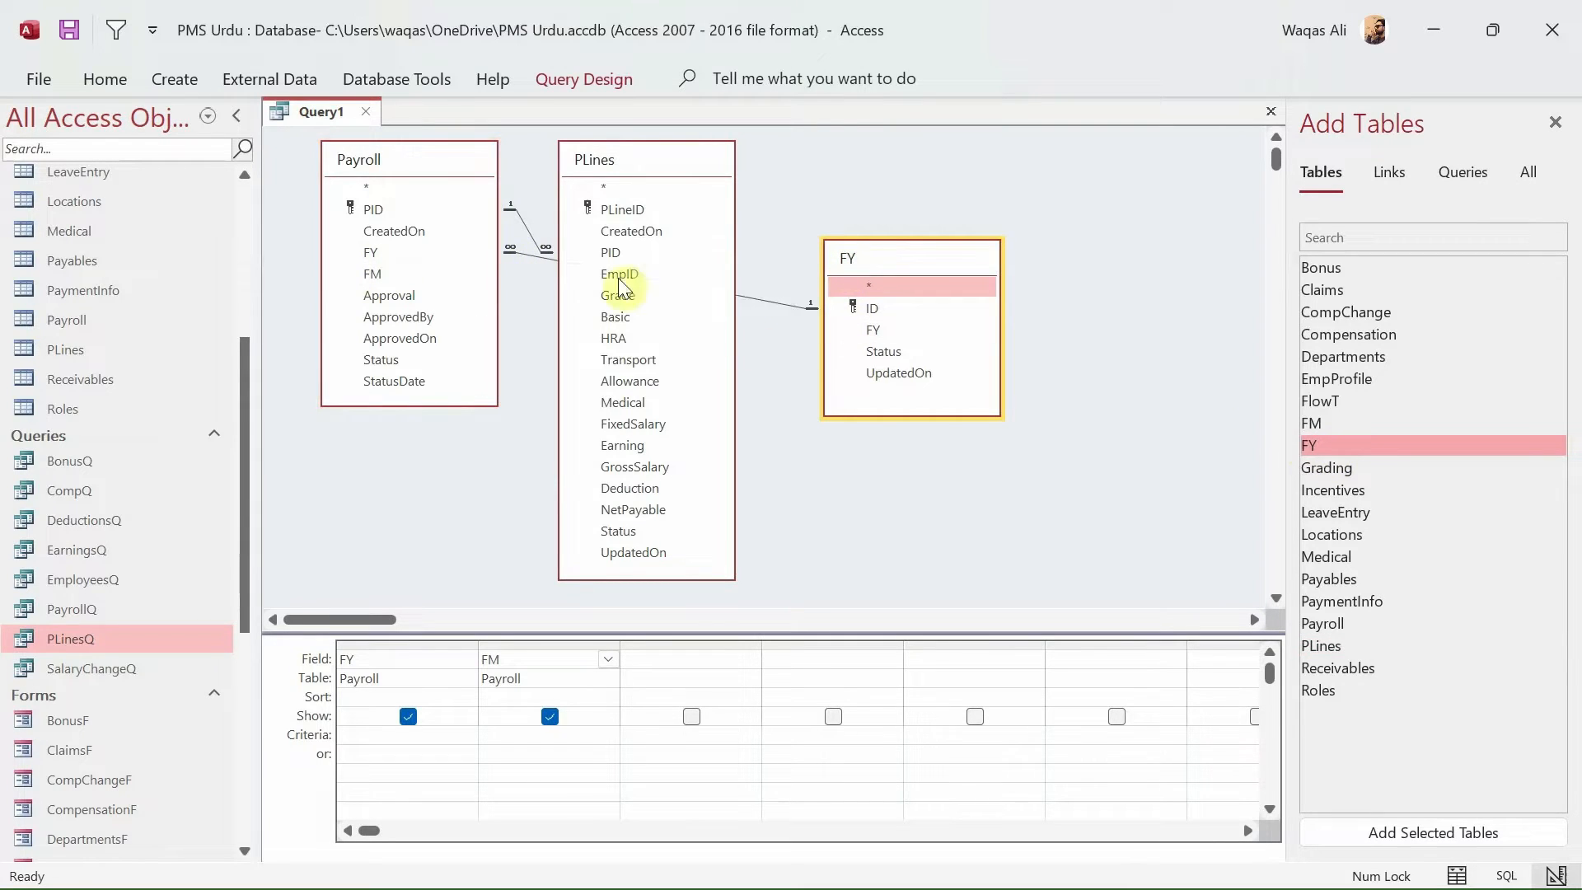
left_click_drag(1319, 423, 852, 445)
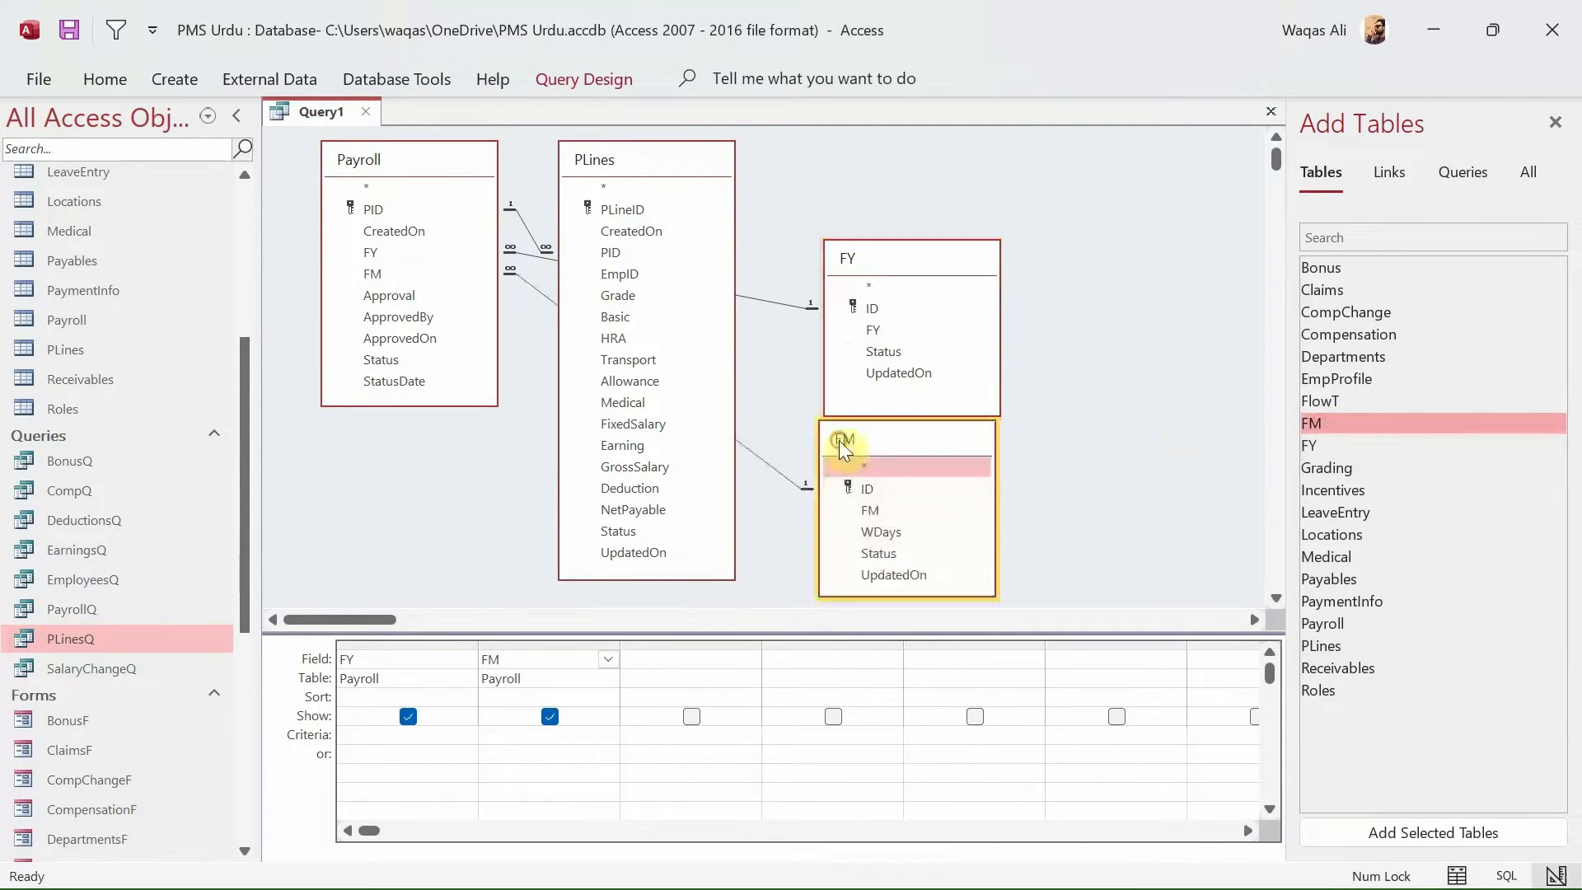
left_click(924, 446)
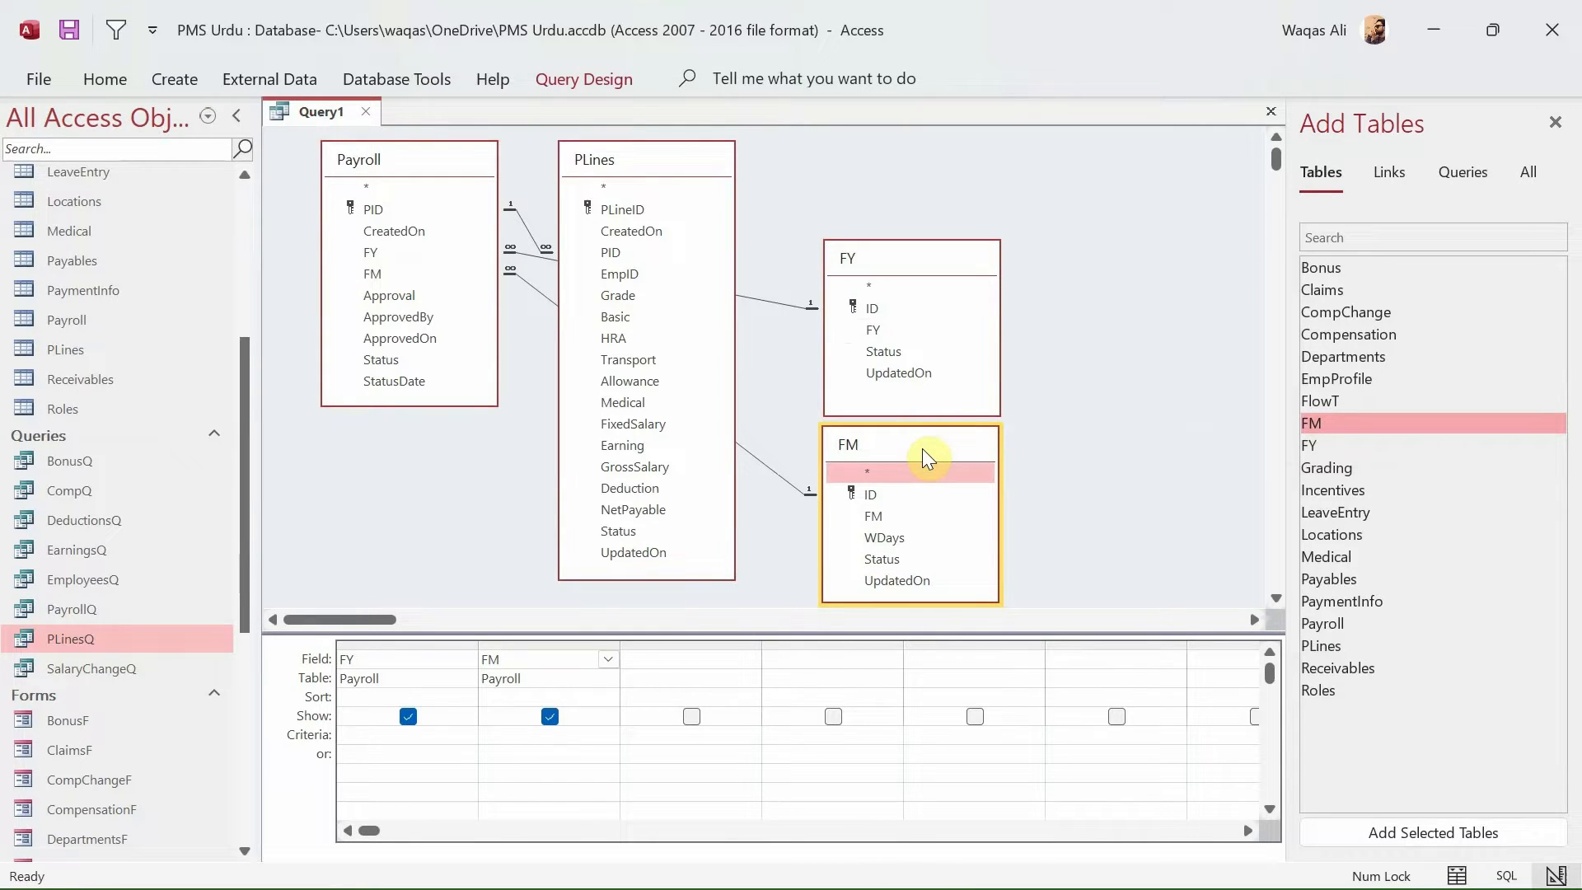
- Replace the query's two Payroll columns with FY from the FY table and FM from the FM table, and show the results in Datasheet View
left_click_drag(512, 646, 352, 641)
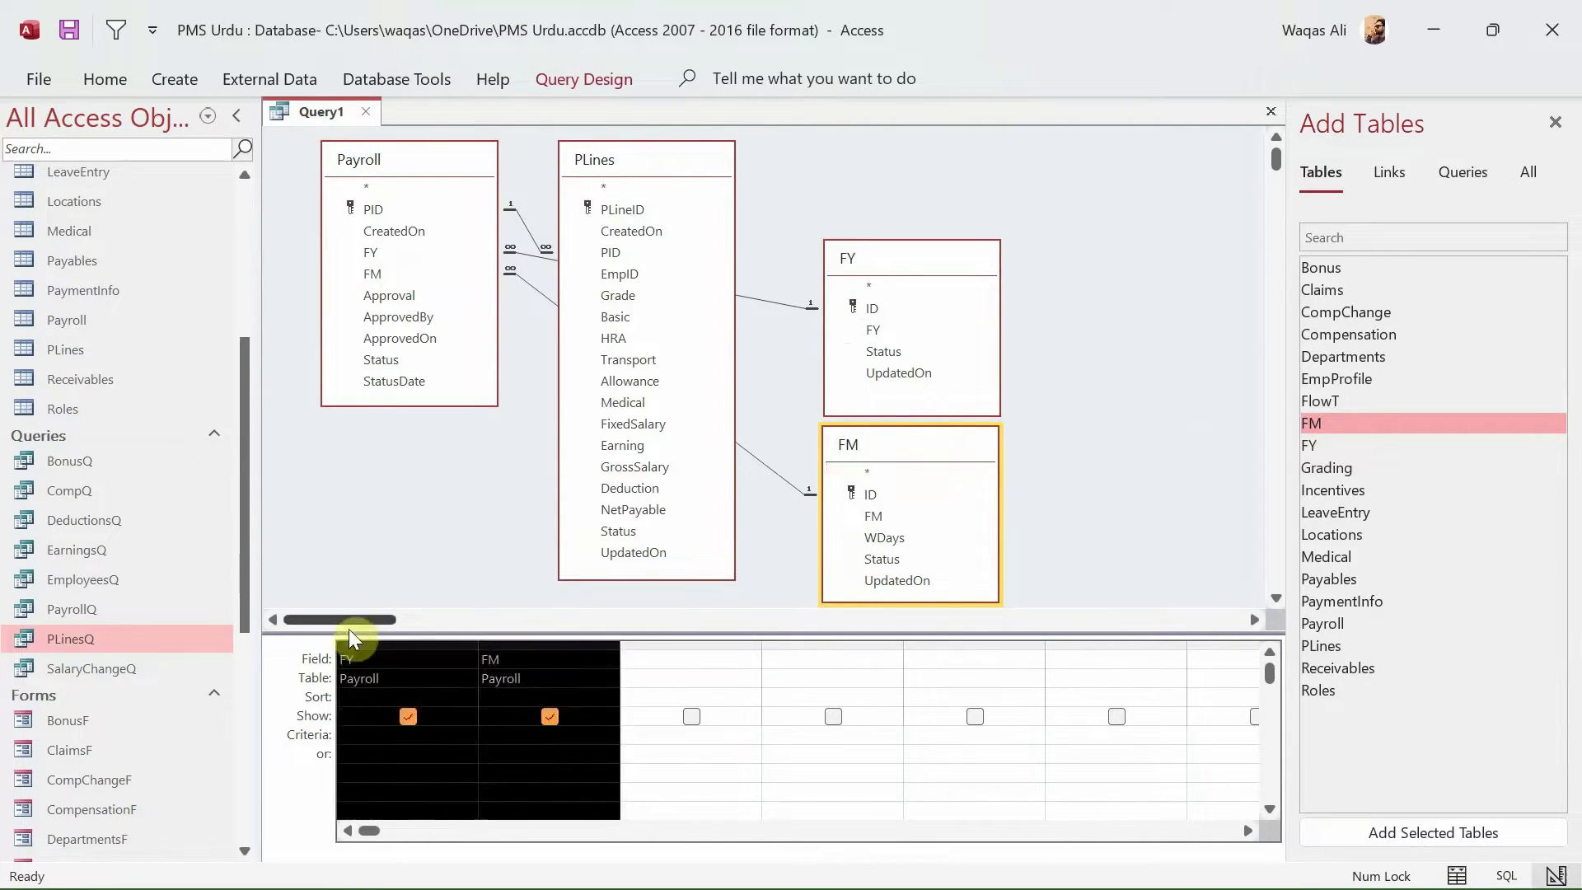
key("Delete")
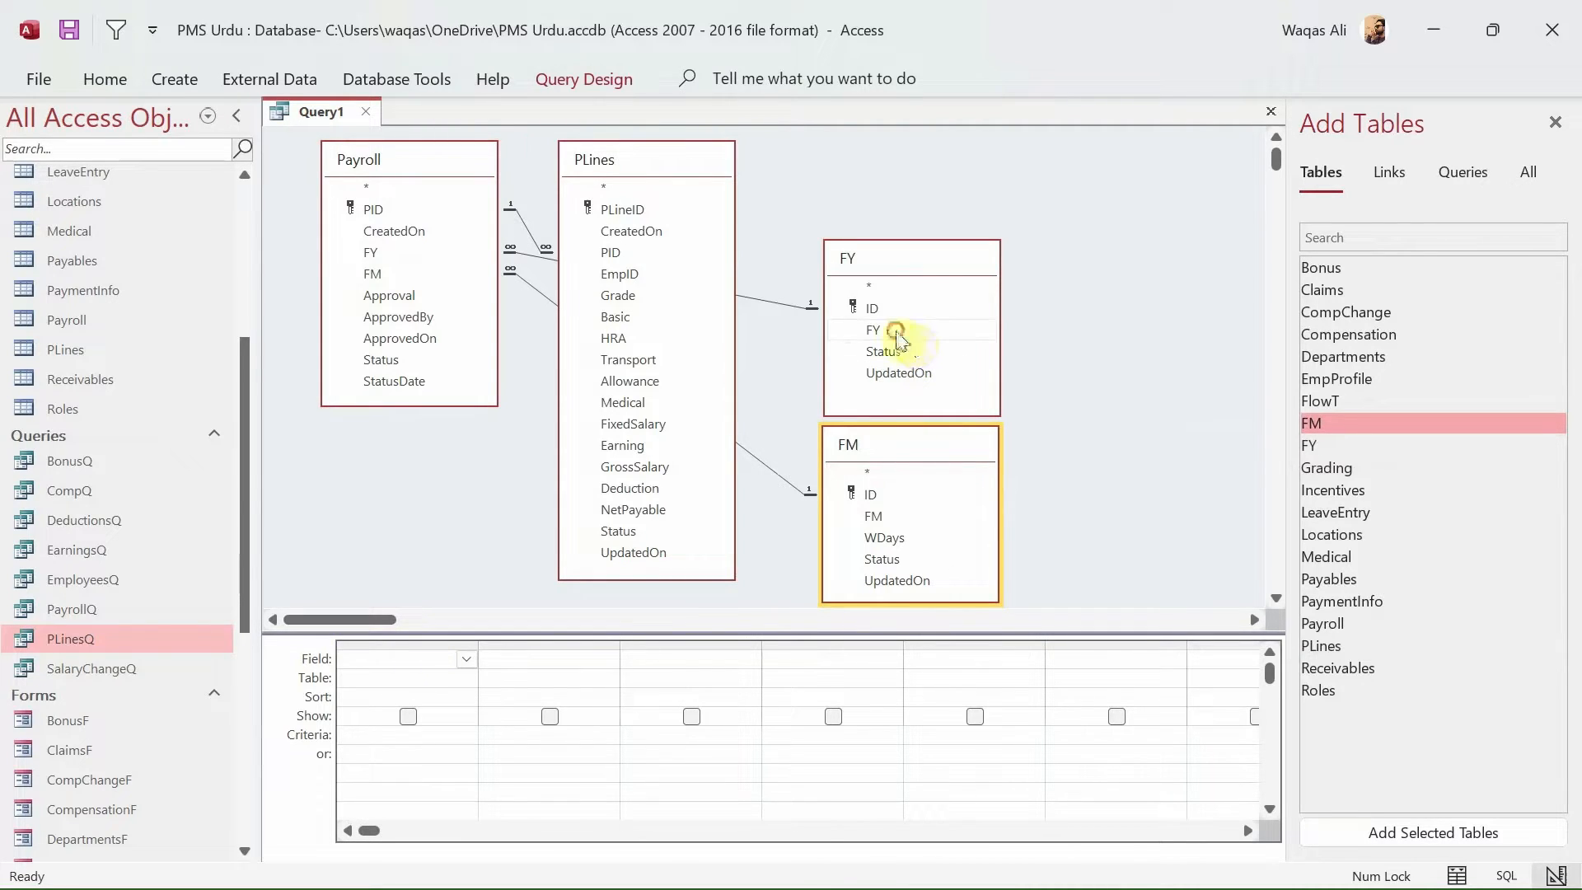
left_click(880, 331)
left_click_drag(880, 338, 417, 662)
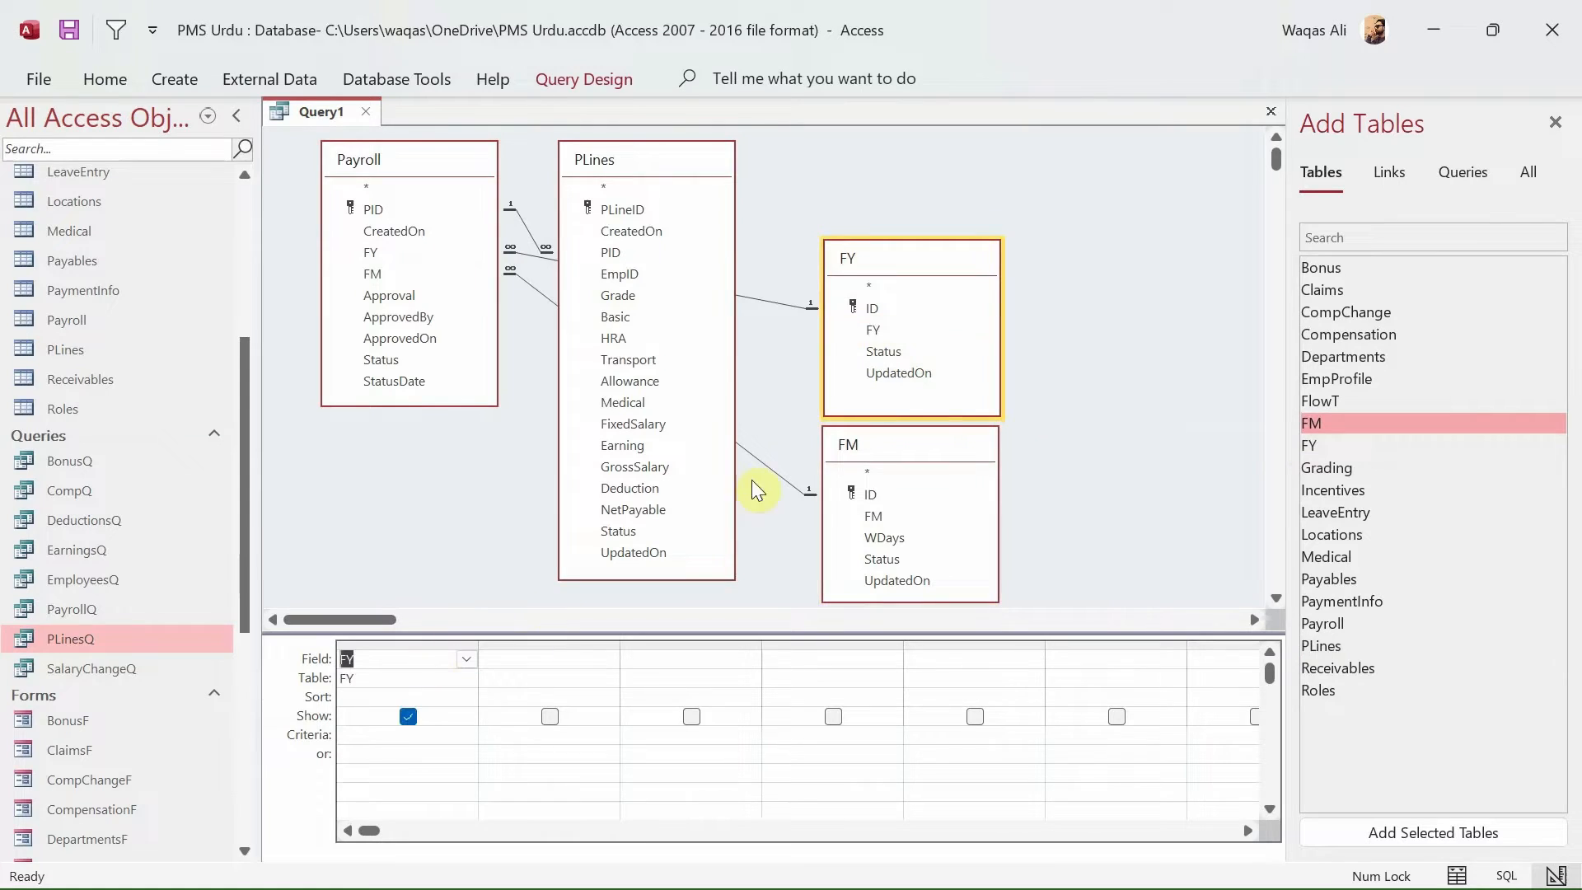
left_click_drag(904, 524, 532, 659)
right_click(1107, 247)
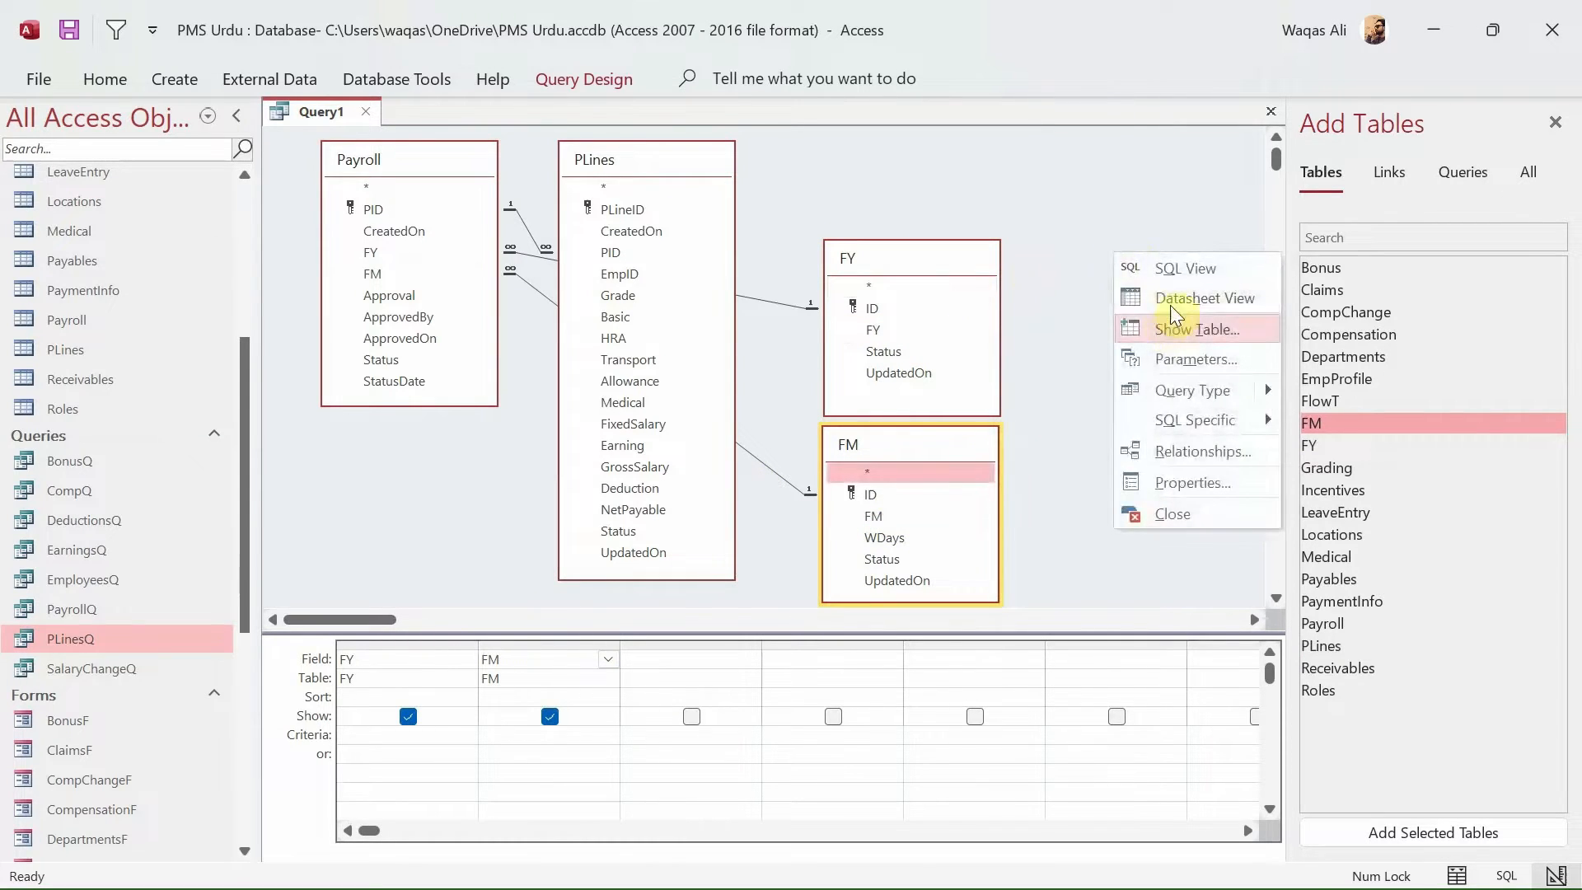
left_click(1170, 303)
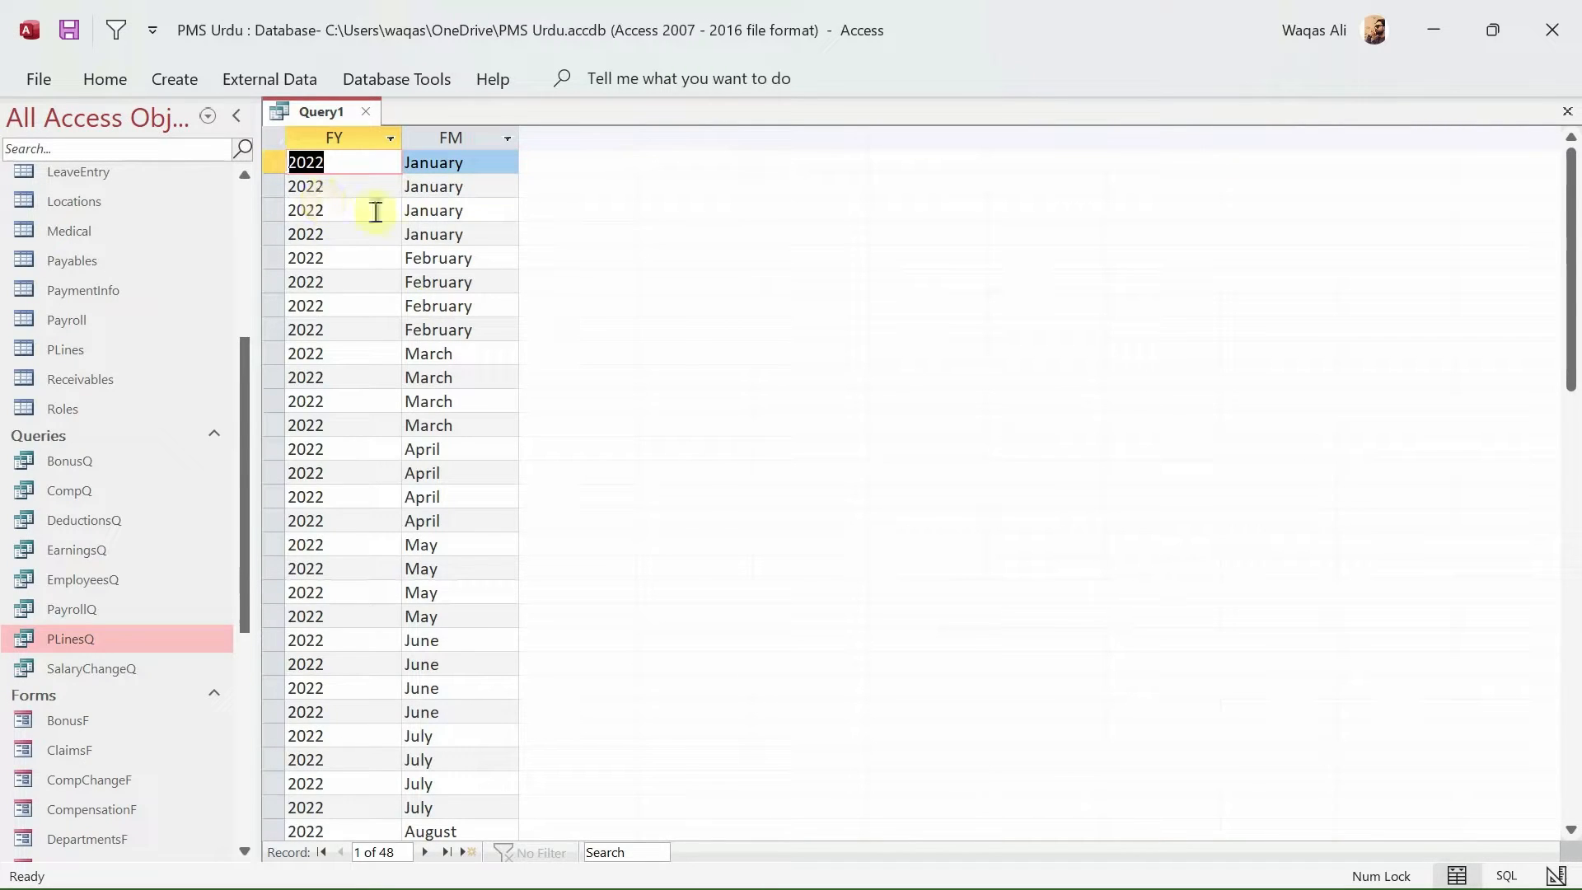
- Add the ApprovedBy field from Payroll to the query design and show the results in Datasheet View
right_click(324, 122)
left_click(396, 250)
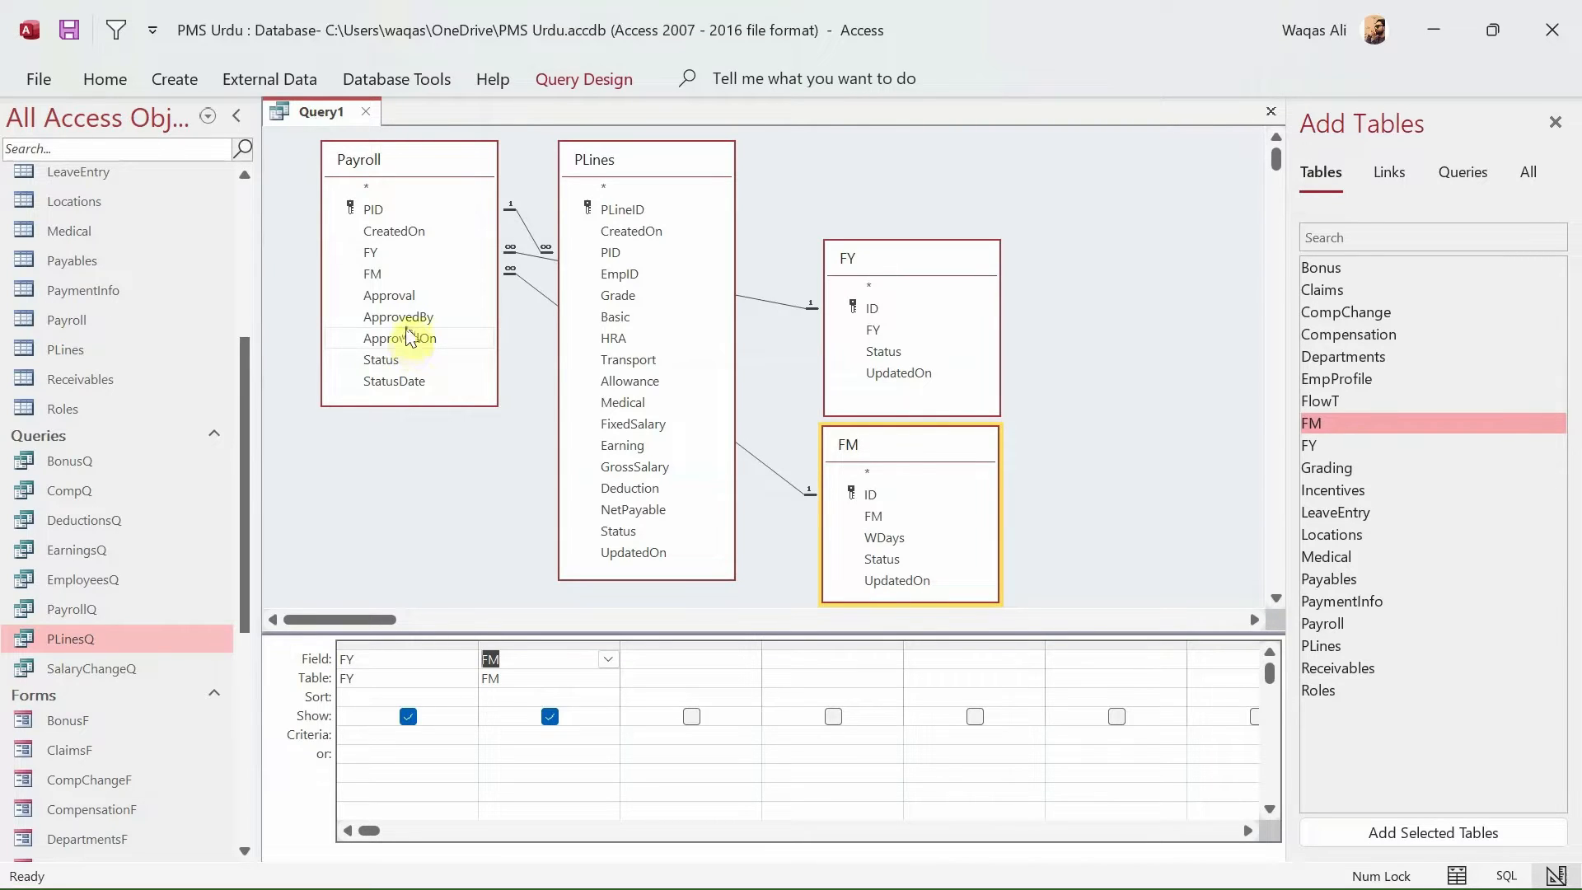
double_click(406, 317)
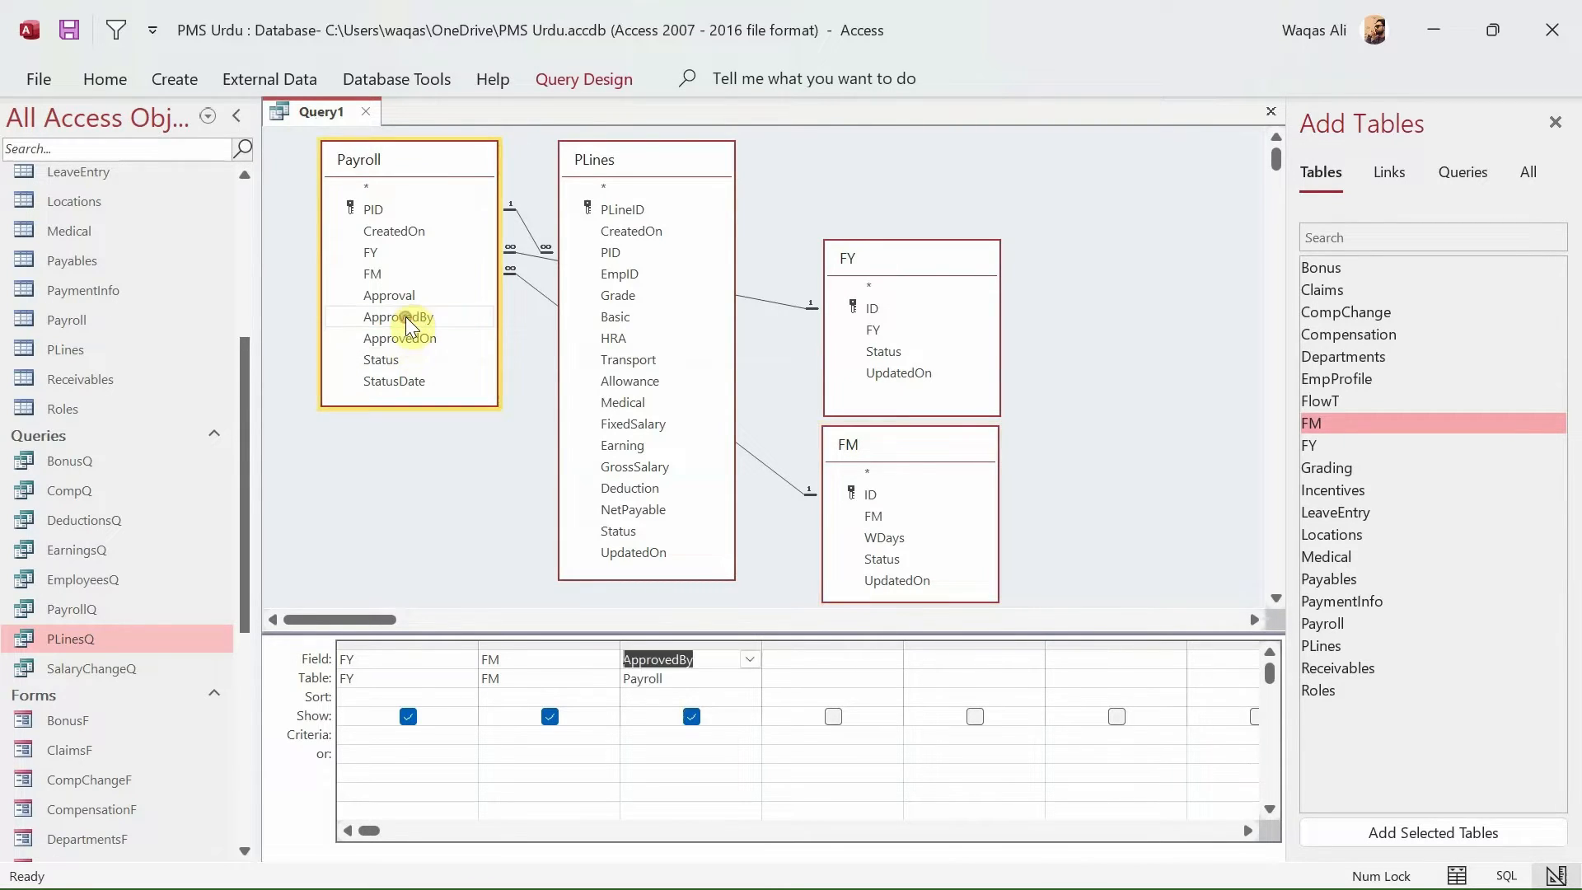
right_click(455, 453)
left_click(475, 493)
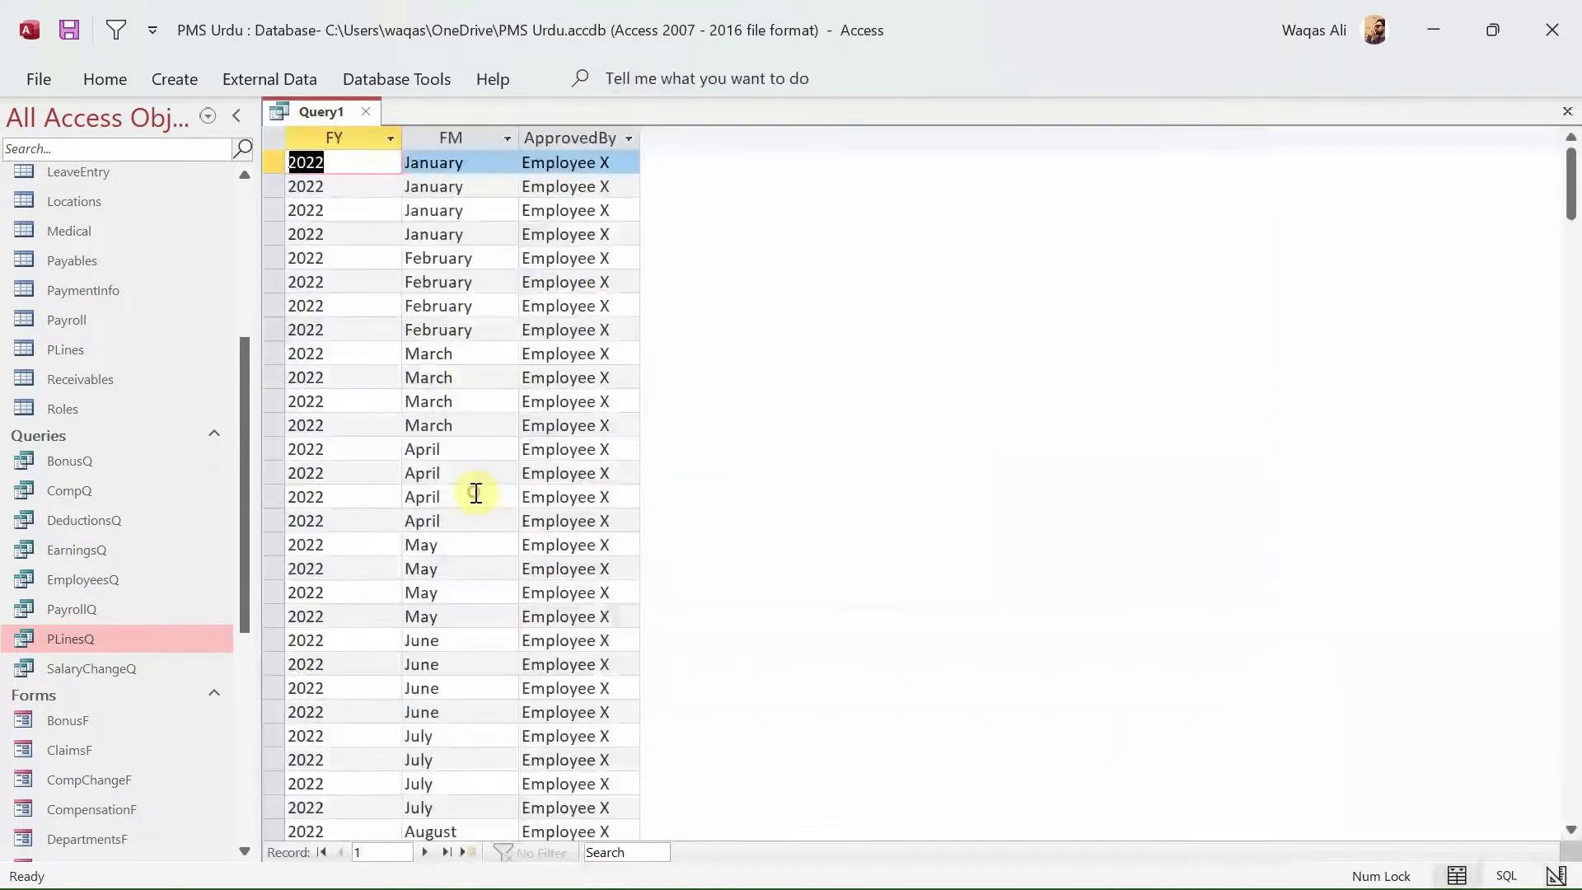
- Add the Status field from Payroll to the query design and review the records in Datasheet View
right_click(325, 115)
left_click(423, 249)
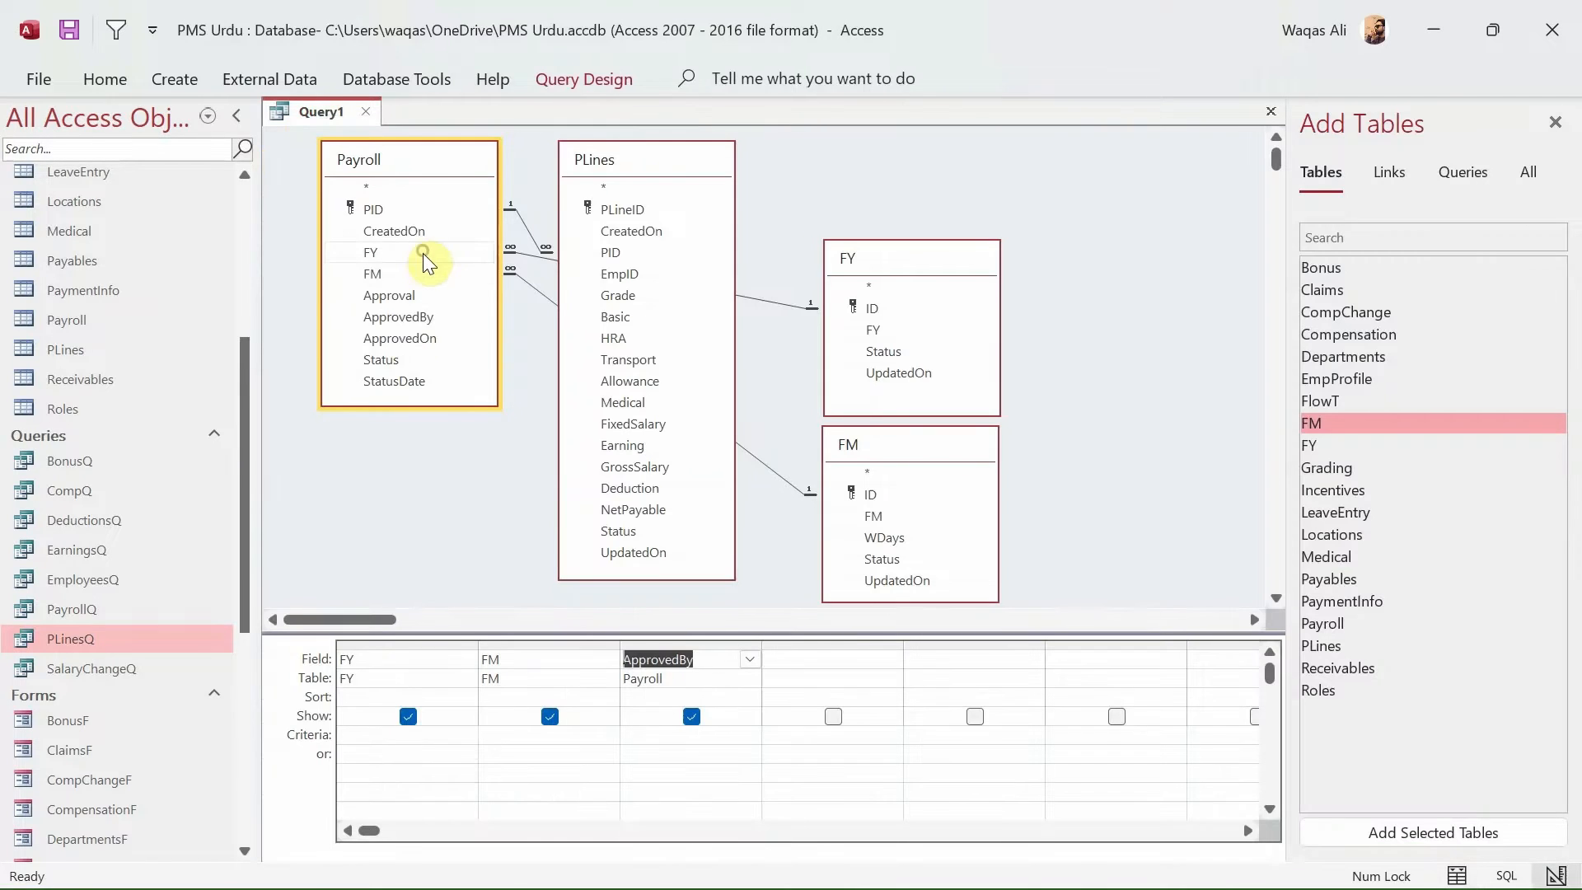
double_click(394, 363)
right_click(405, 501)
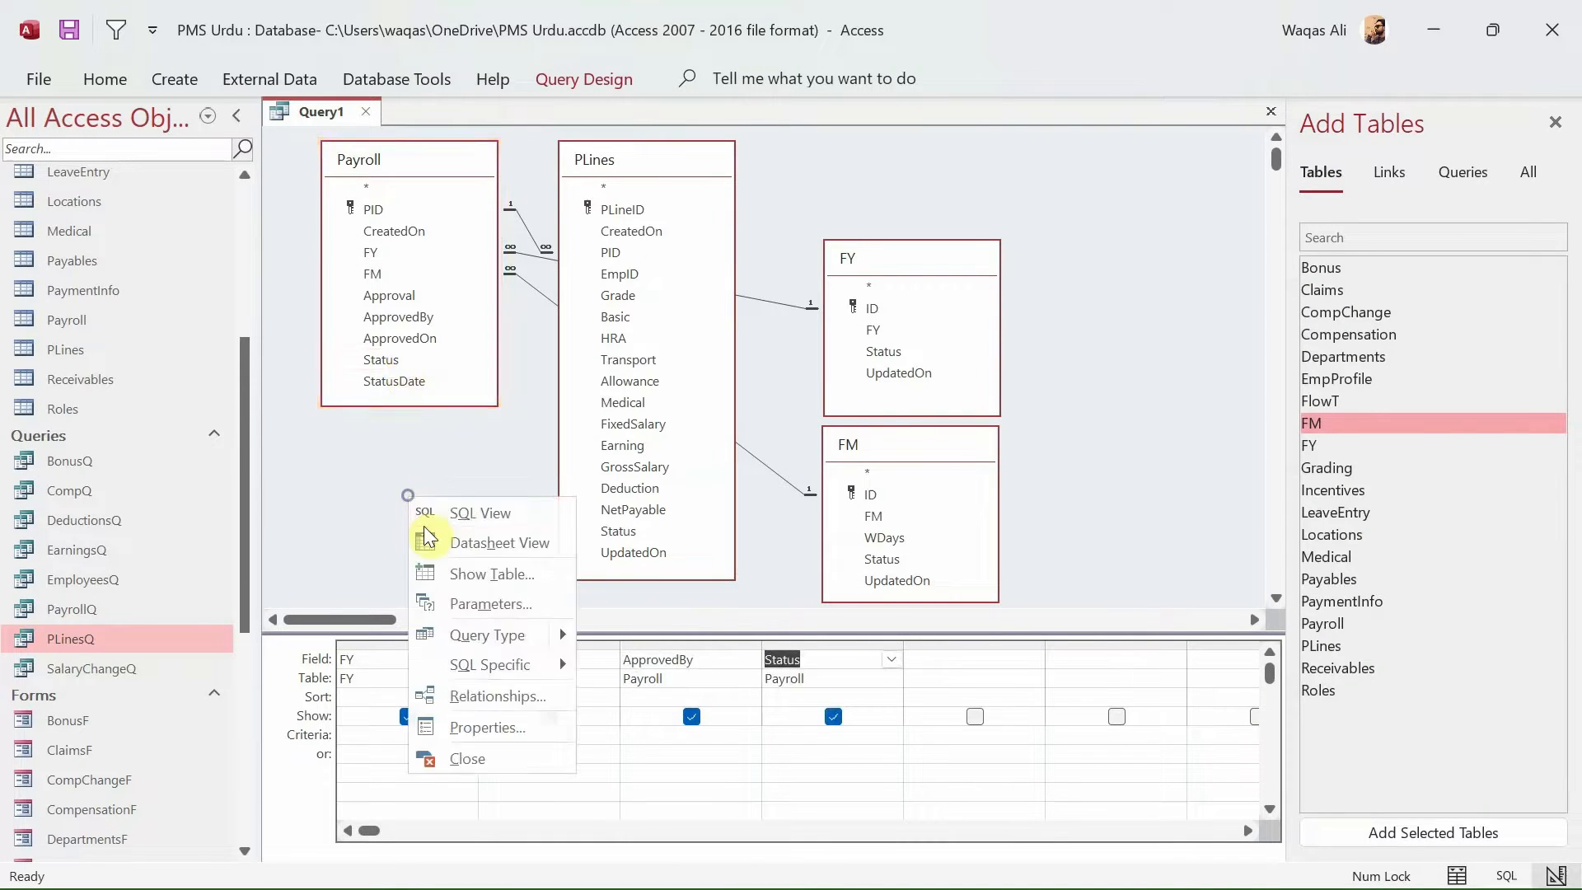
key("Escape")
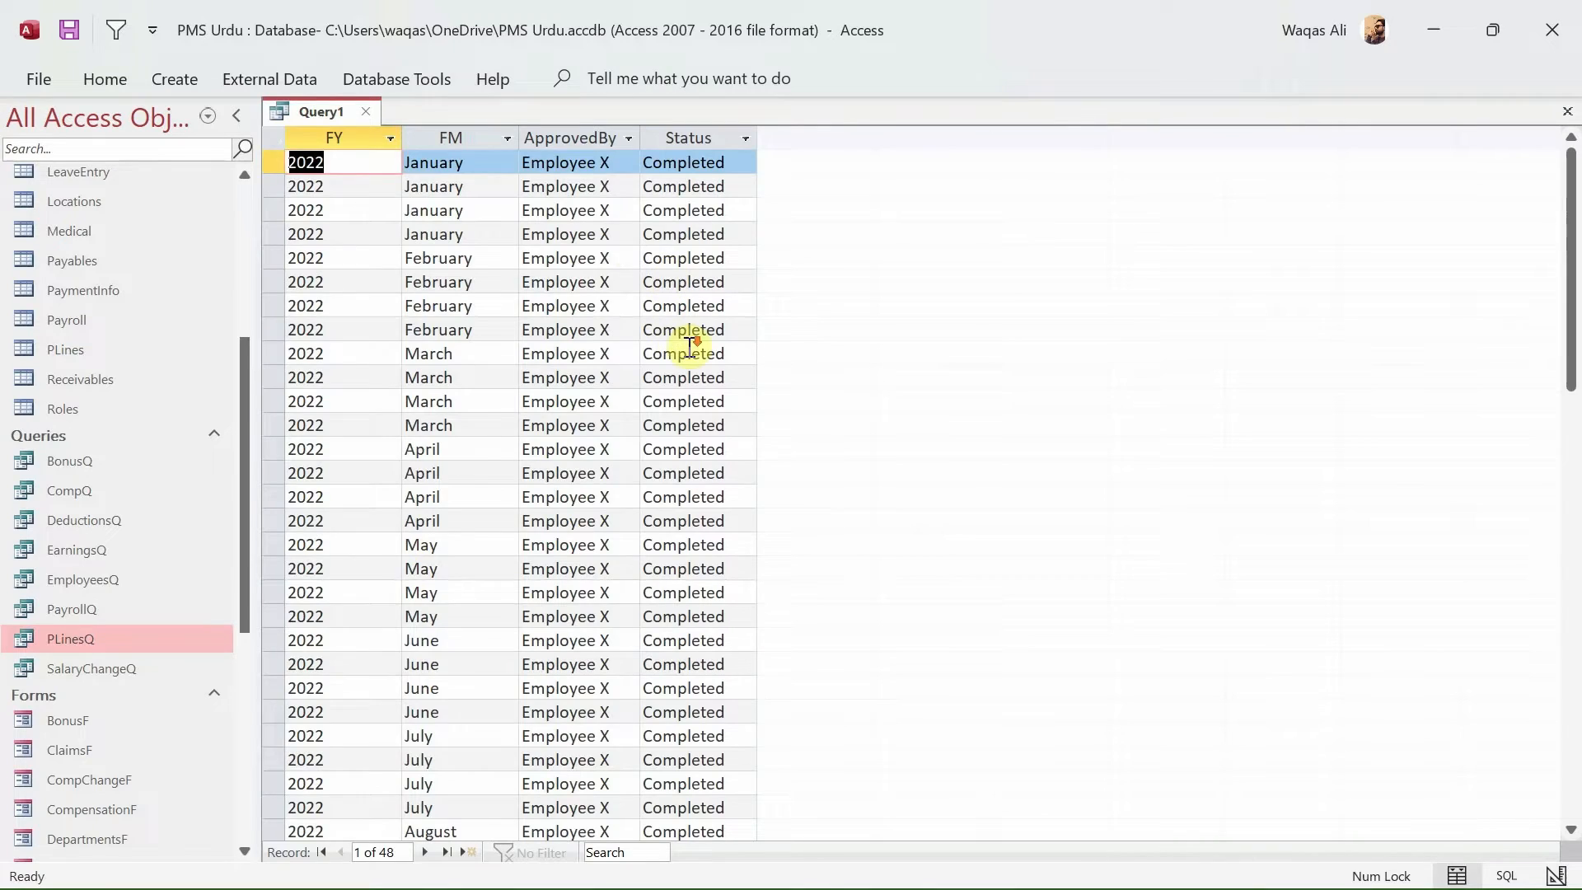
scroll(689, 342, "down", 10)
scroll(689, 345, "up", 10)
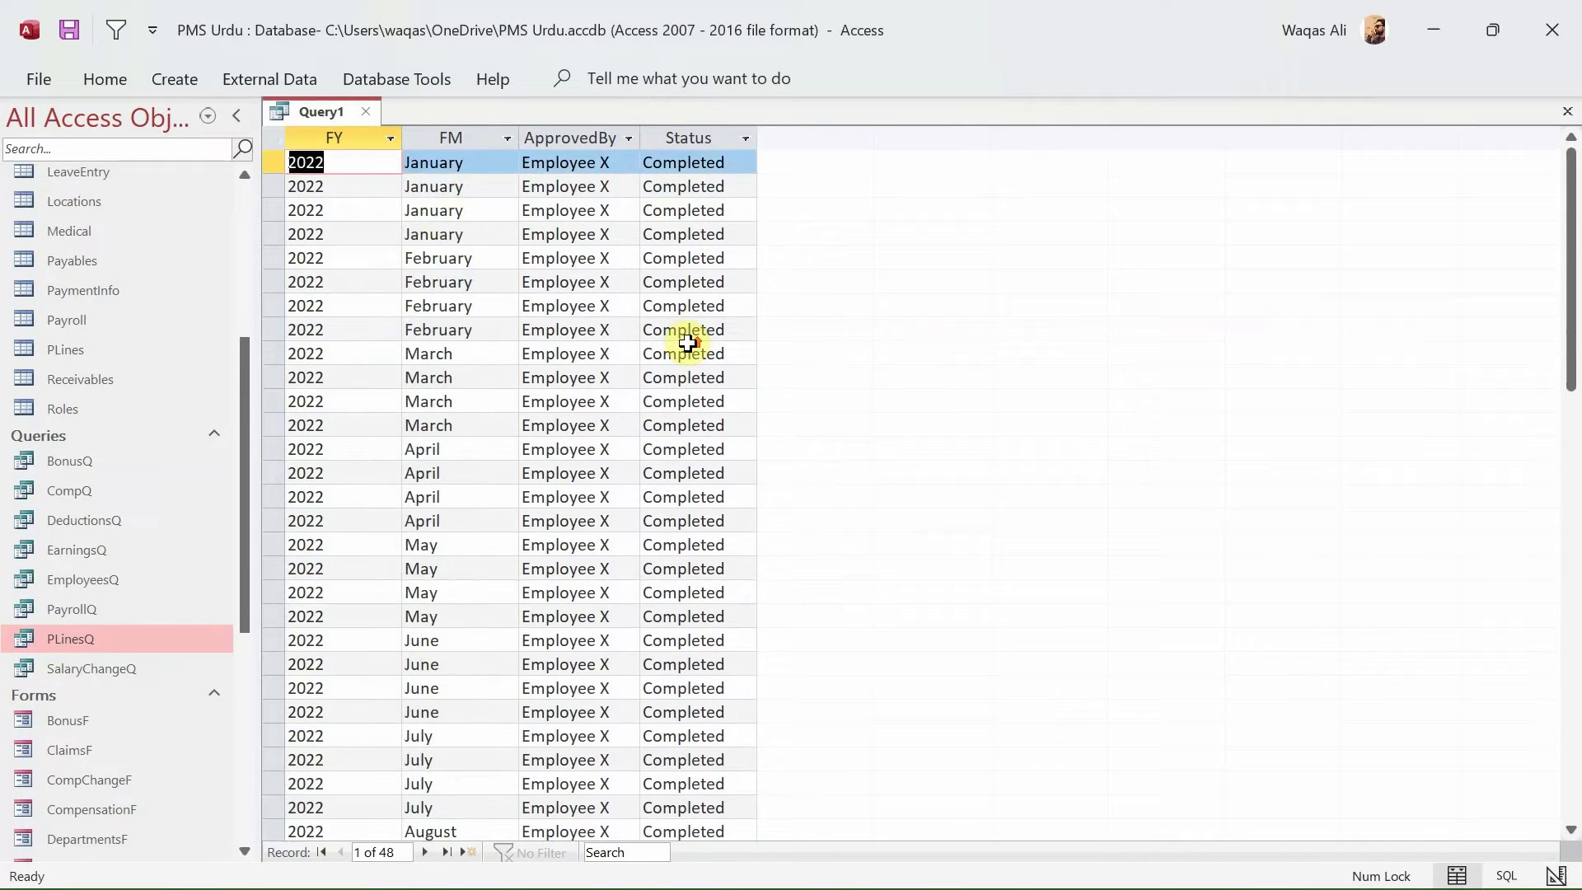
- Return to Design View, move the PLines field list slightly away from Payroll, and inspect the GrossSalary and NetPayable expressions
right_click(285, 107)
left_click(368, 240)
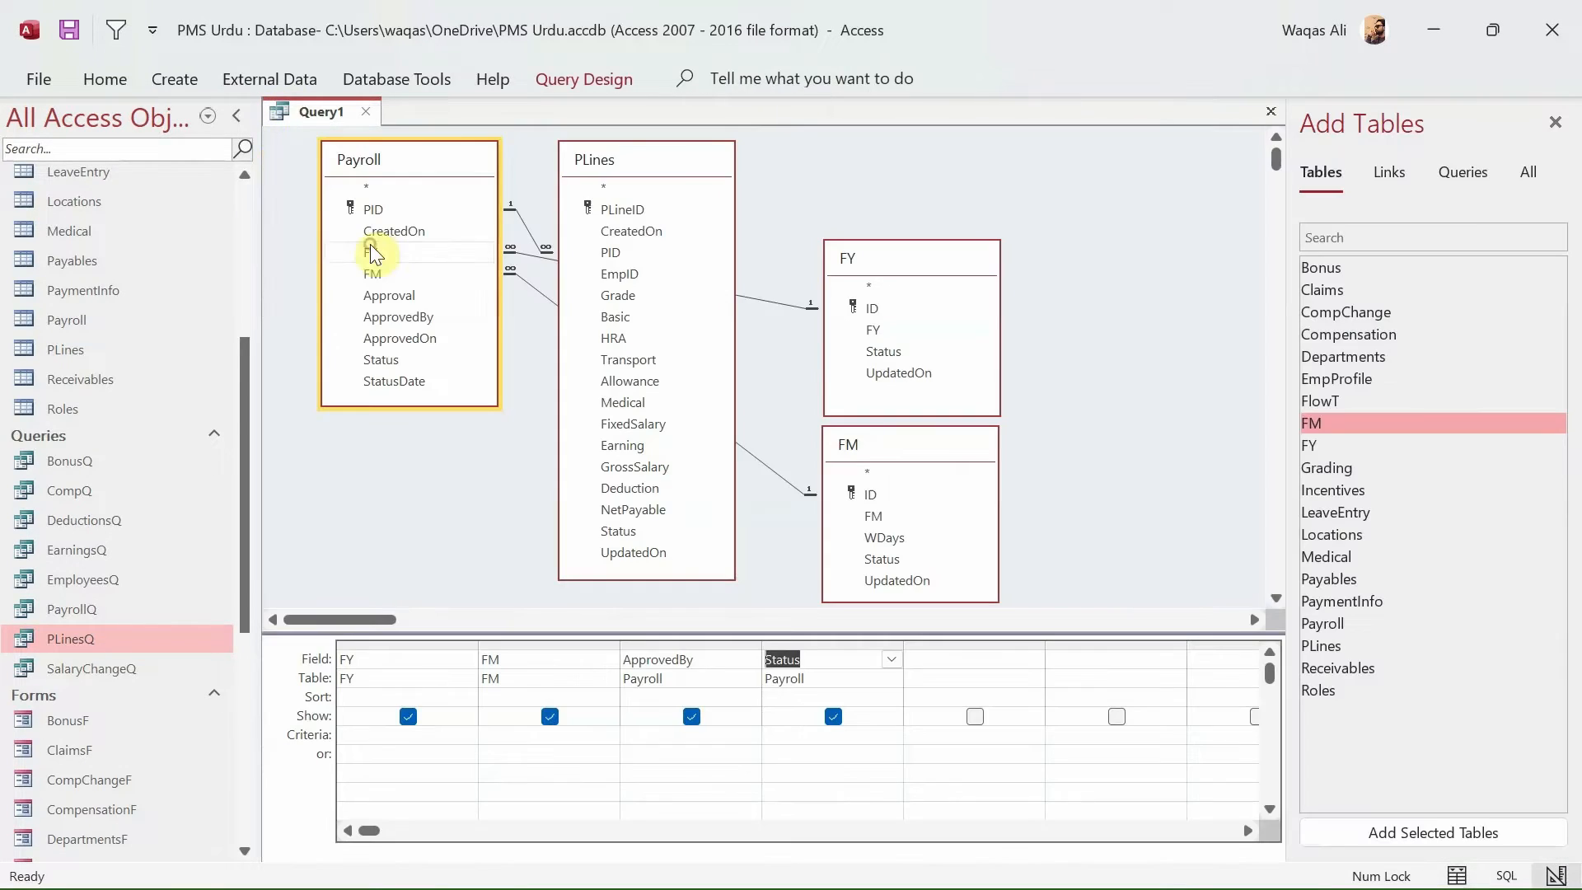
left_click_drag(639, 171, 656, 168)
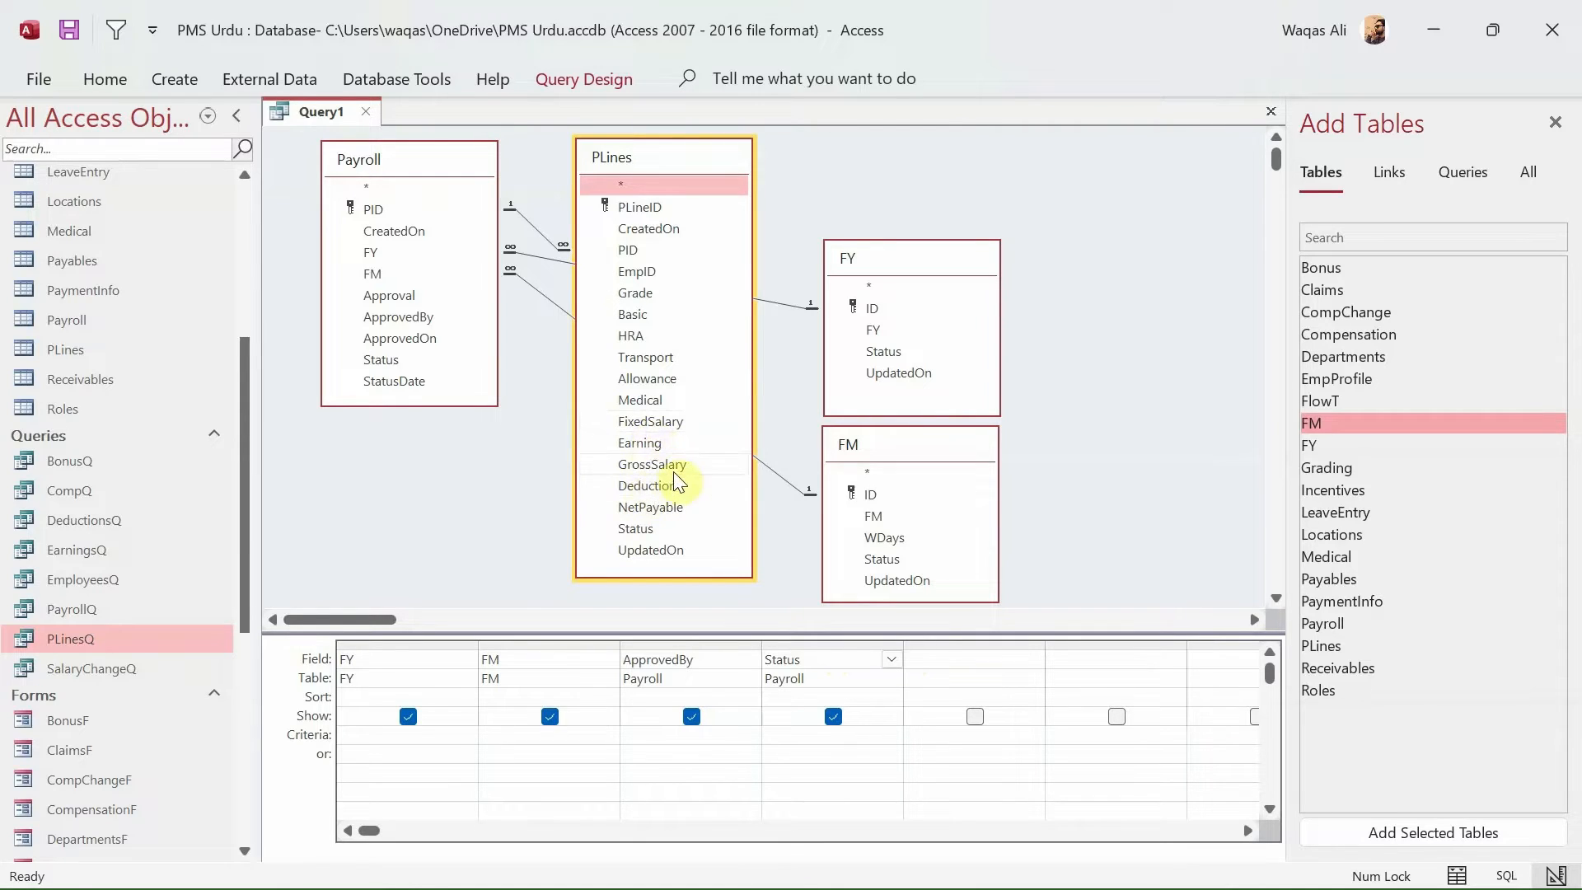
mouse_move(677, 478)
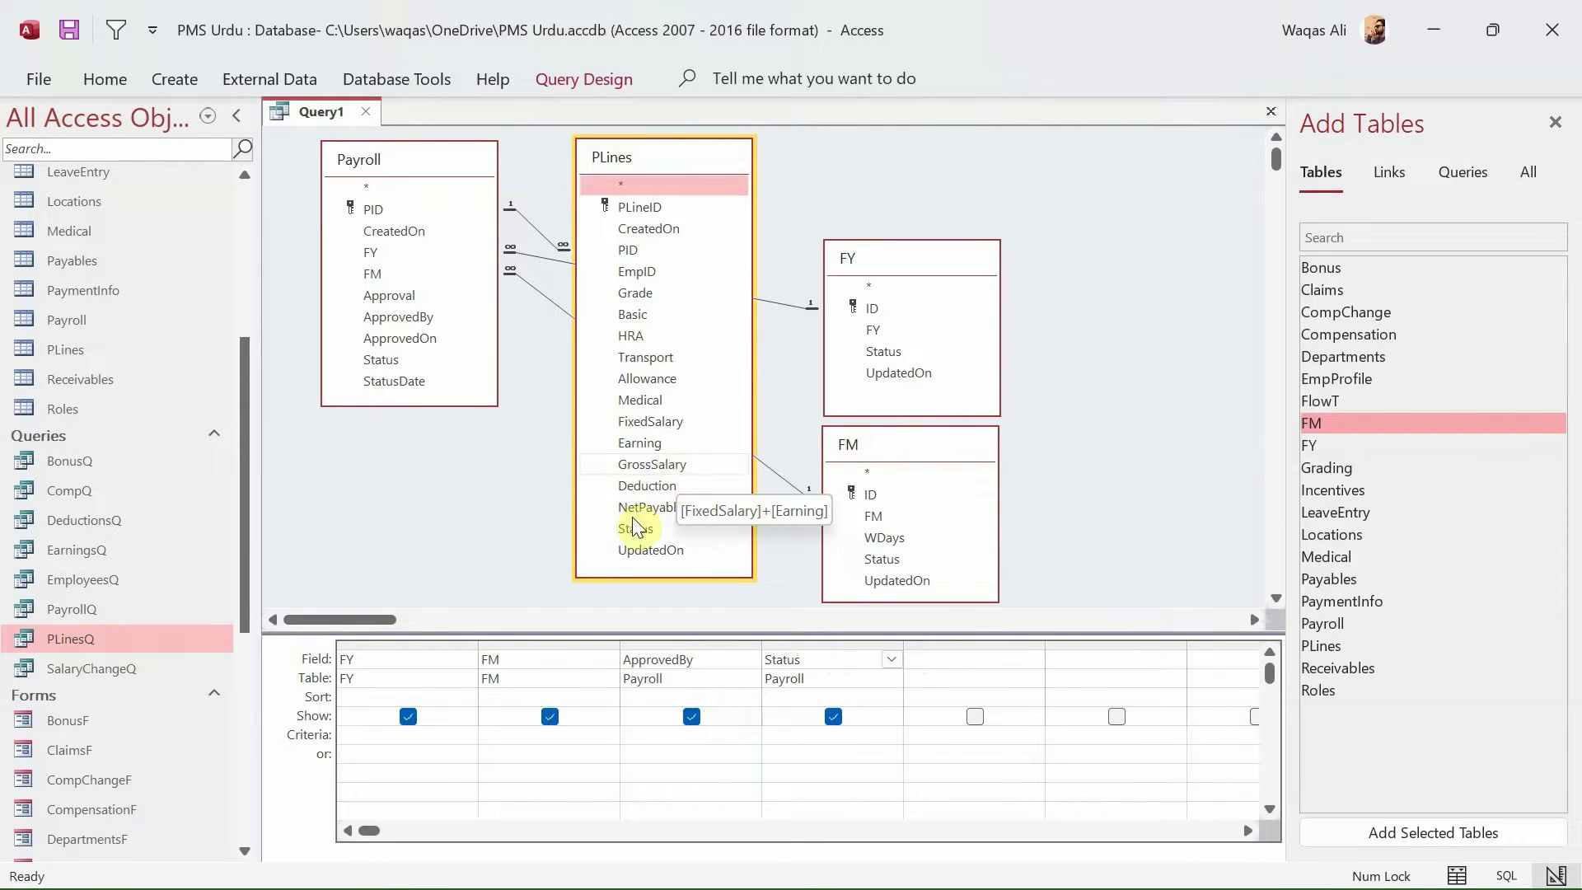
mouse_move(646, 512)
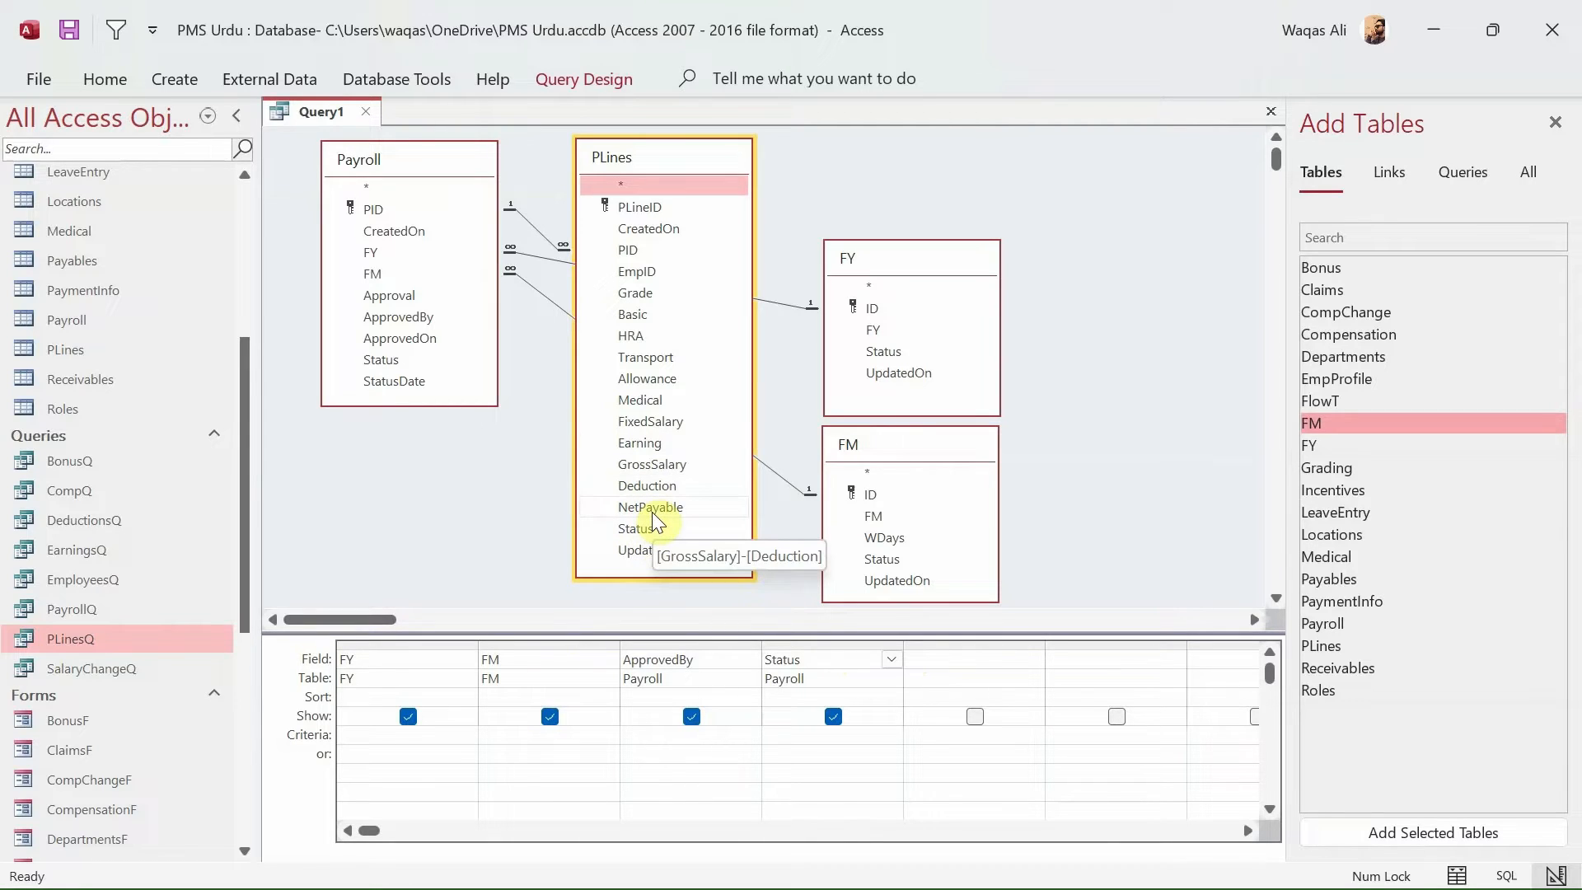
- Add the Payables table to the design, enlarge its field list to show every field, and remove the table again
double_click(1328, 580)
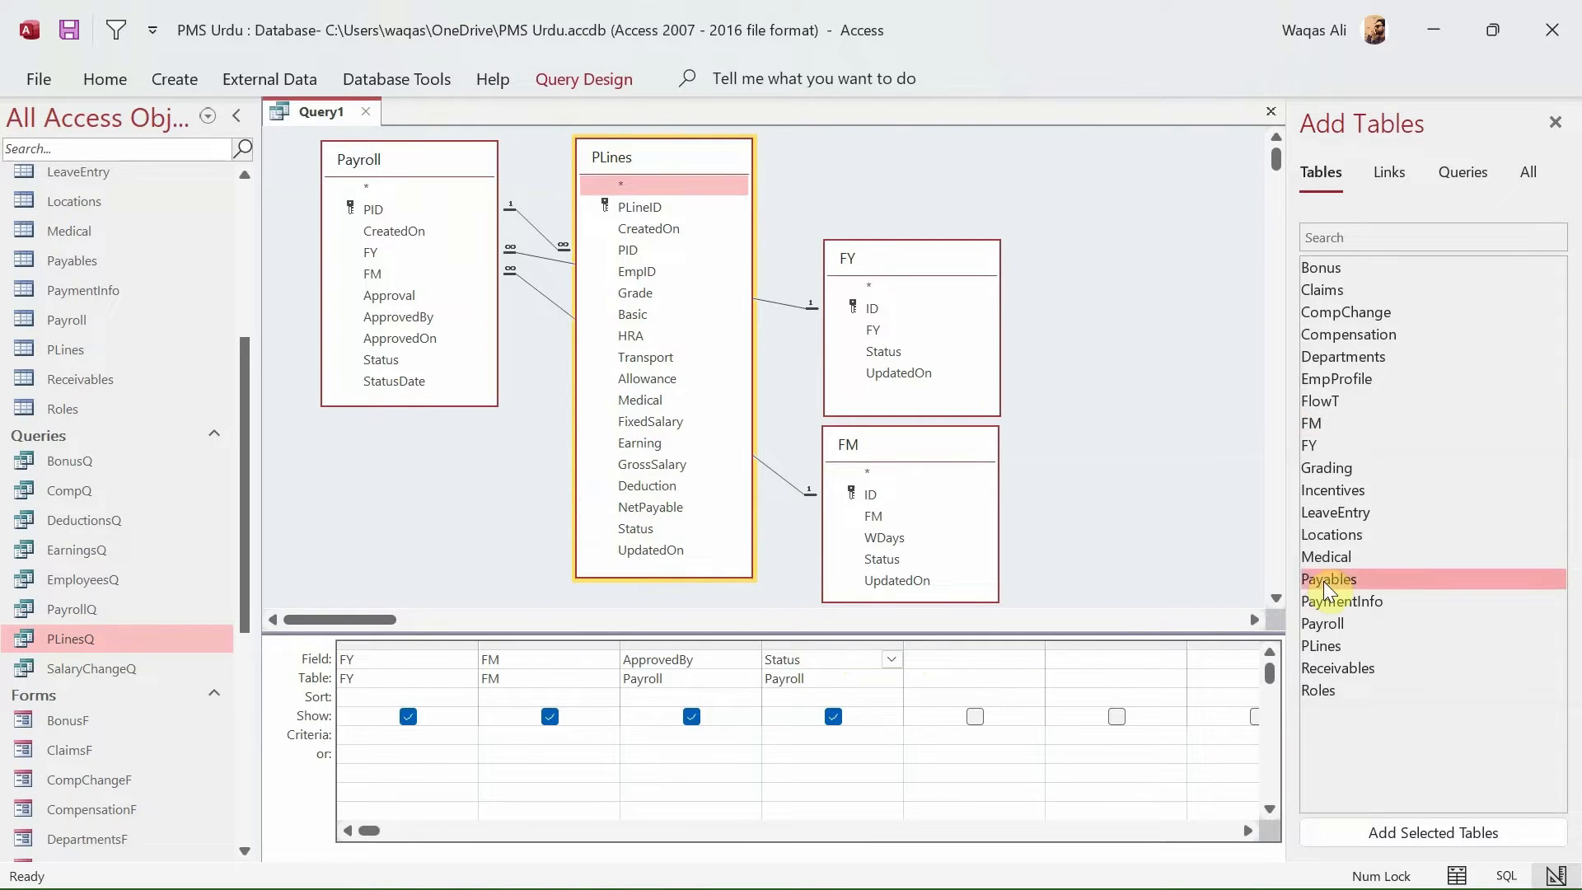
left_click(1139, 161)
left_click_drag(1139, 161, 1136, 180)
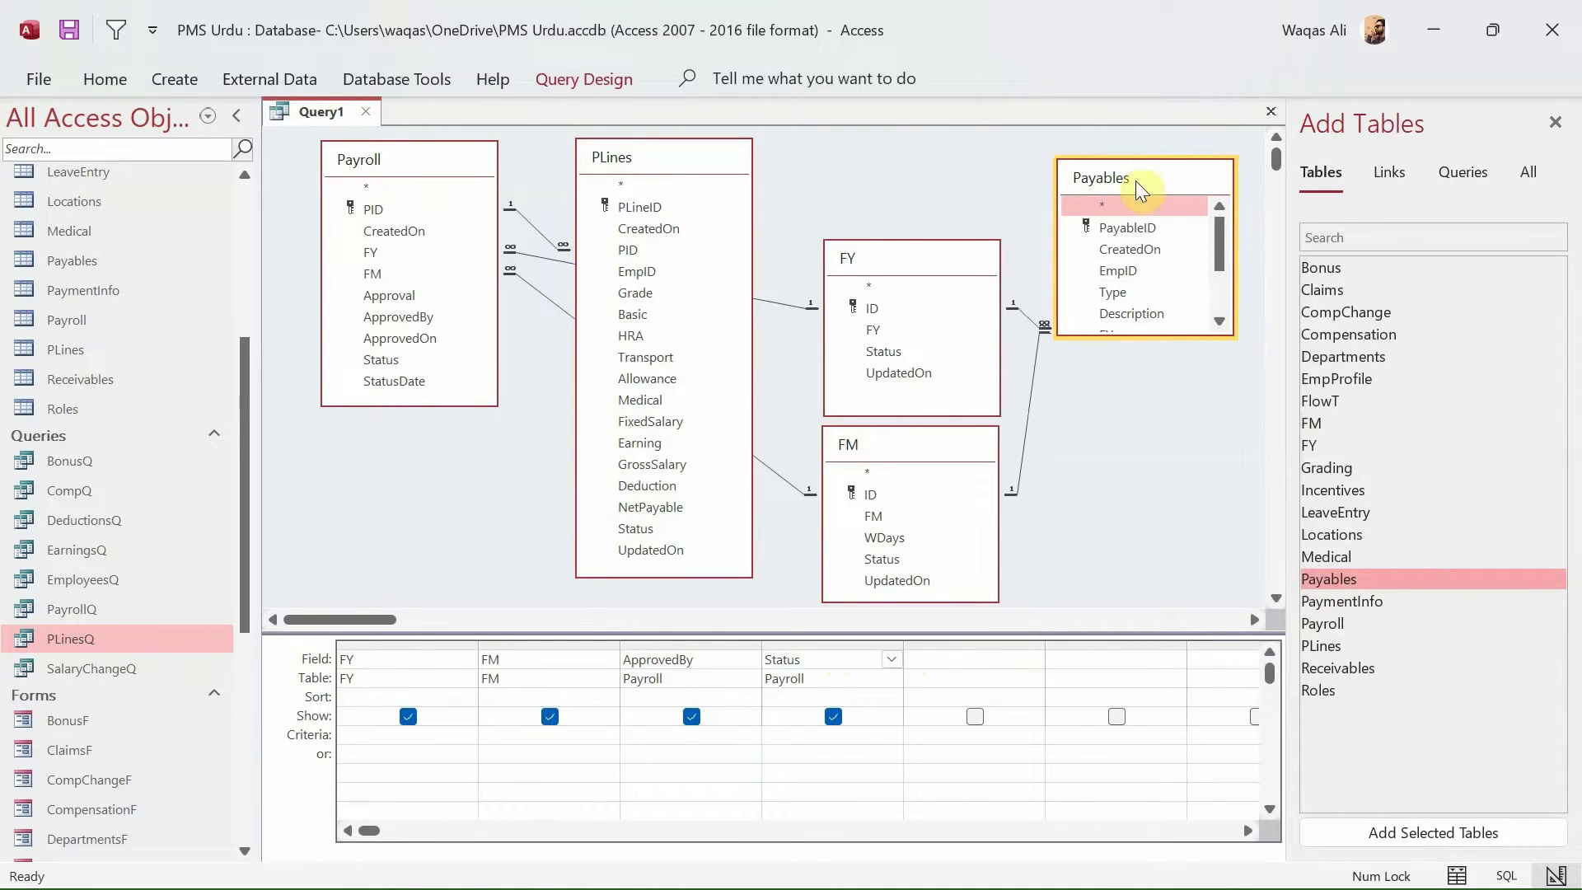
left_click_drag(1138, 332, 1144, 446)
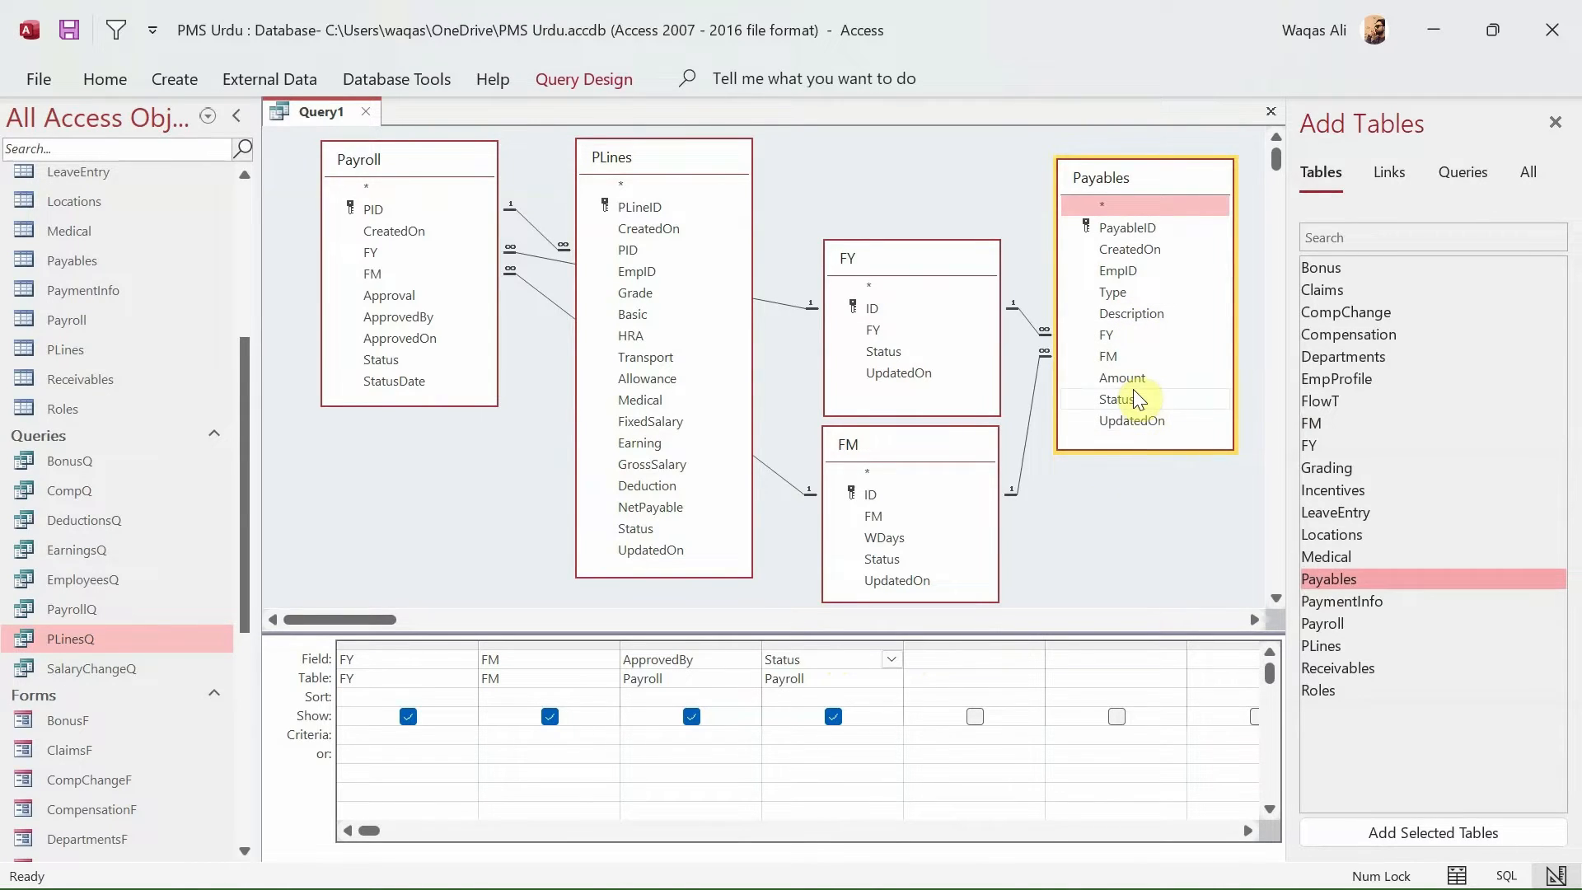
left_click(1132, 204)
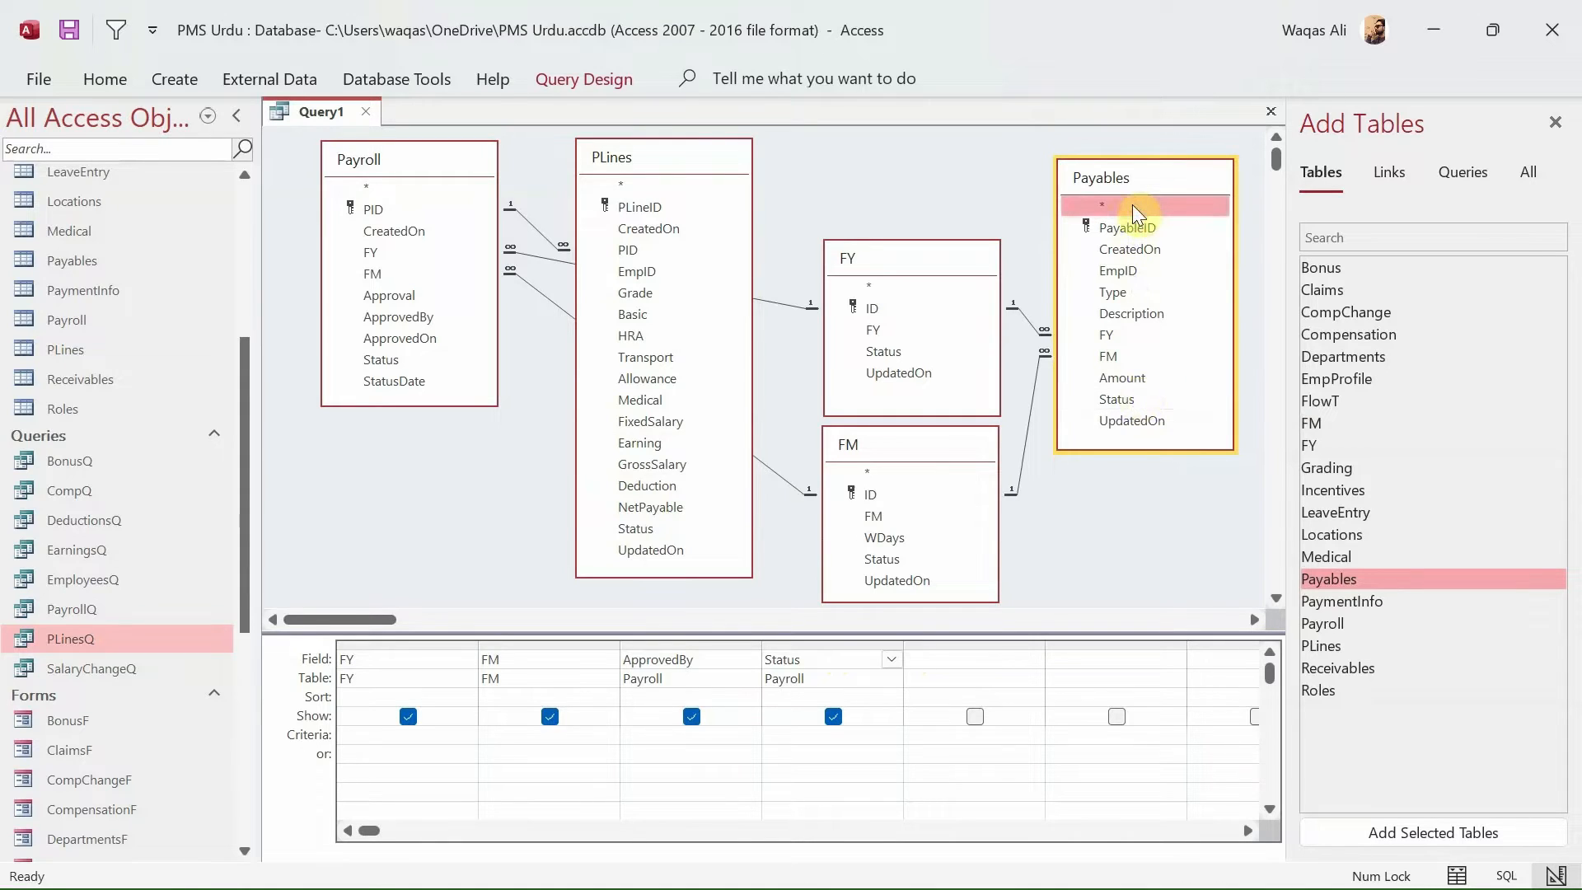
key("Delete")
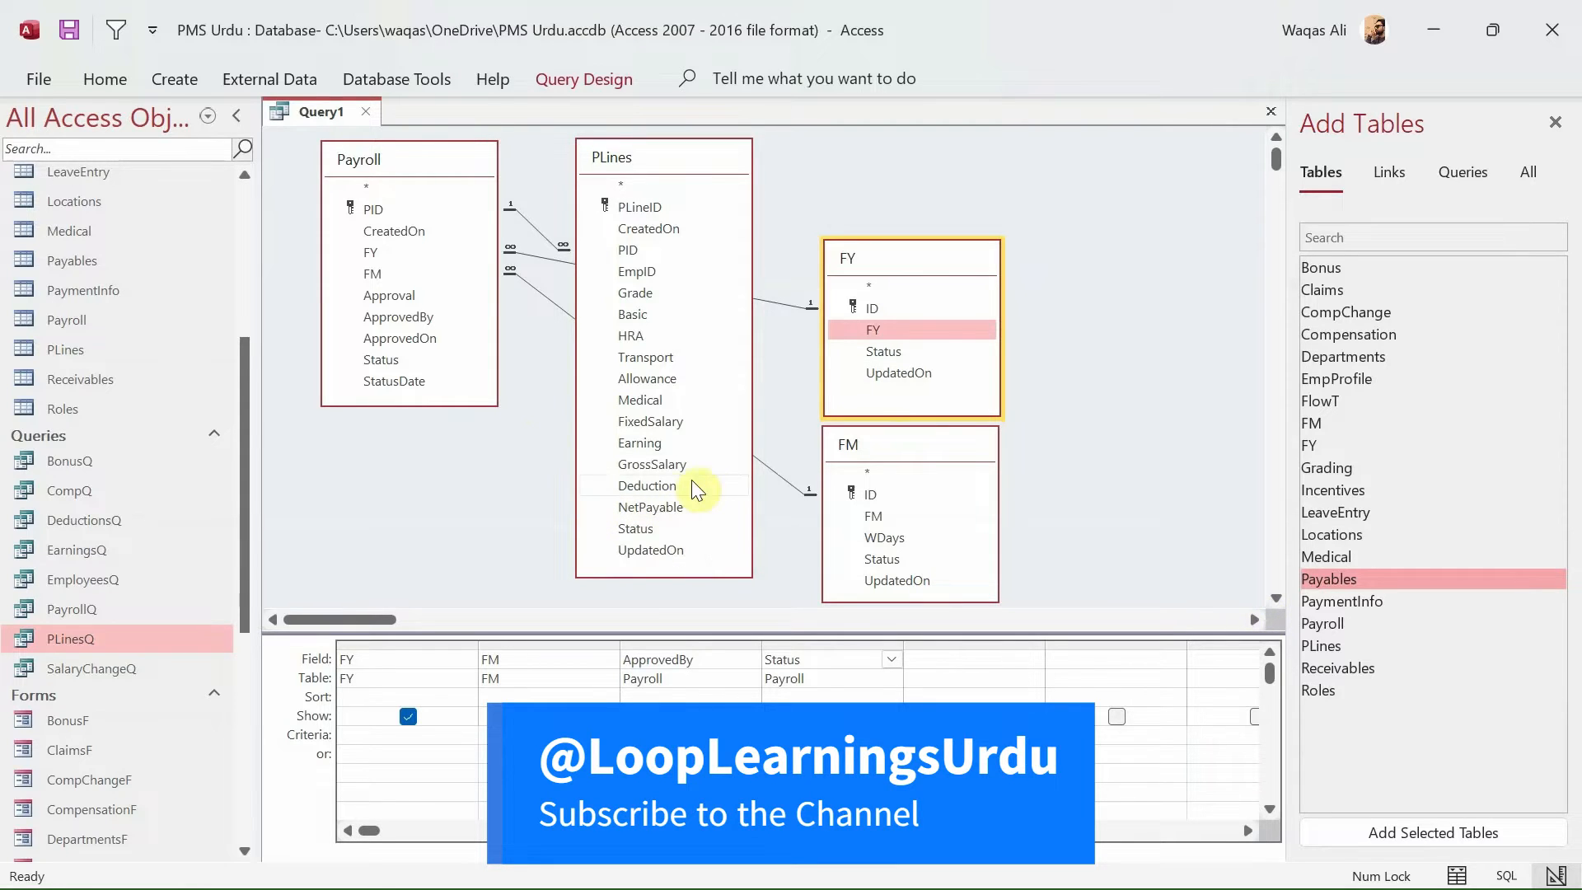
- Insert the GrossSalary, Deduction and NetPayable fields from PLines, in that order, between ApprovedBy and Status in the query grid
left_click(651, 466)
left_click_drag(648, 466, 787, 658)
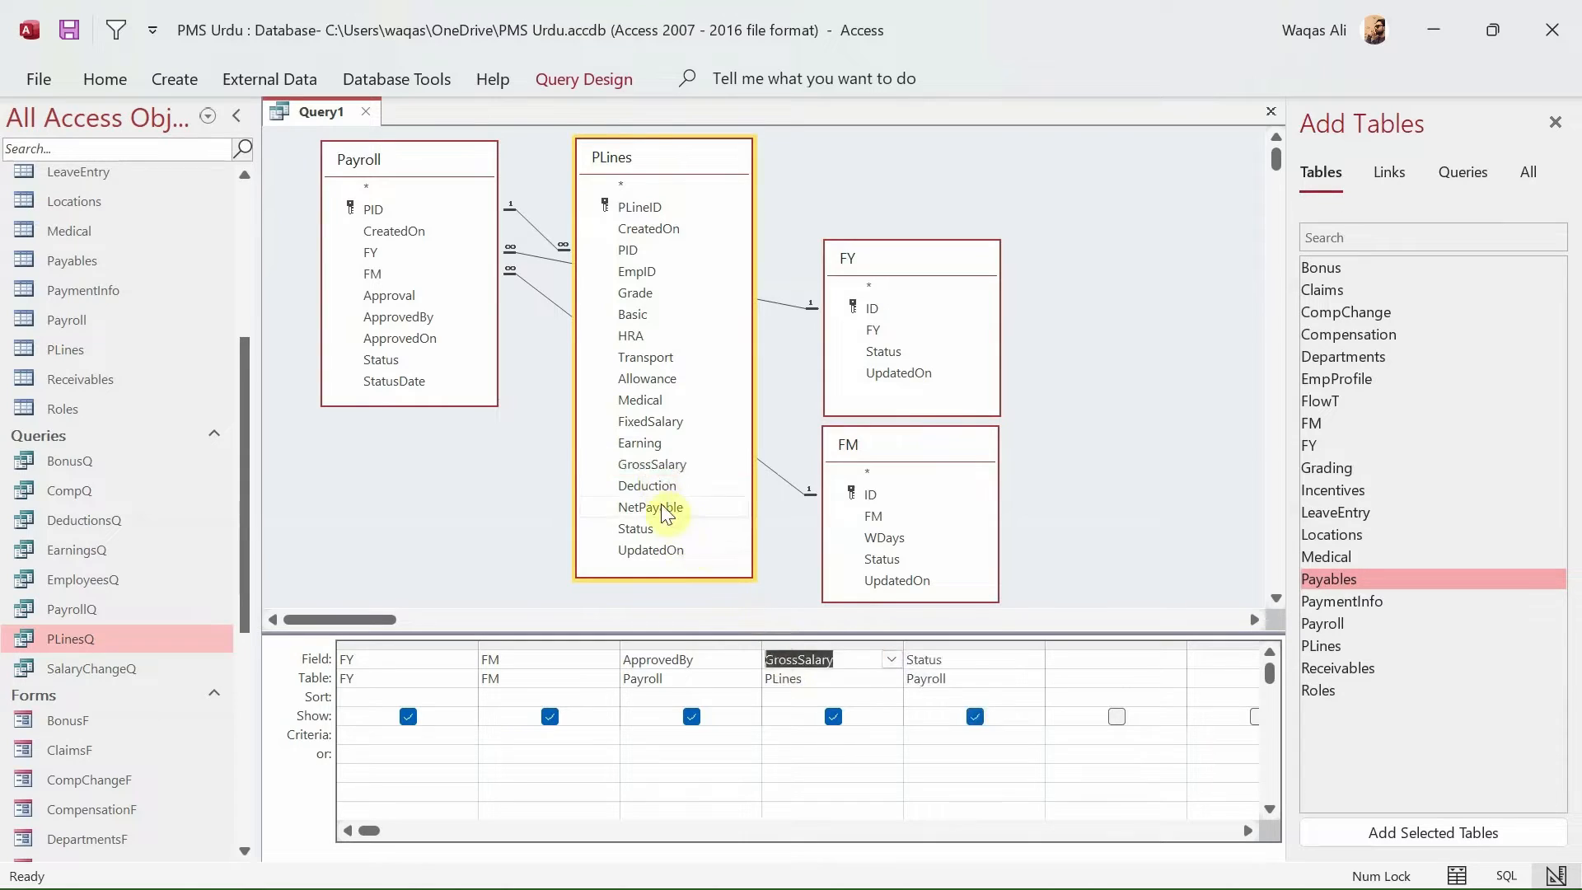
left_click(651, 505)
left_click_drag(650, 504, 929, 659)
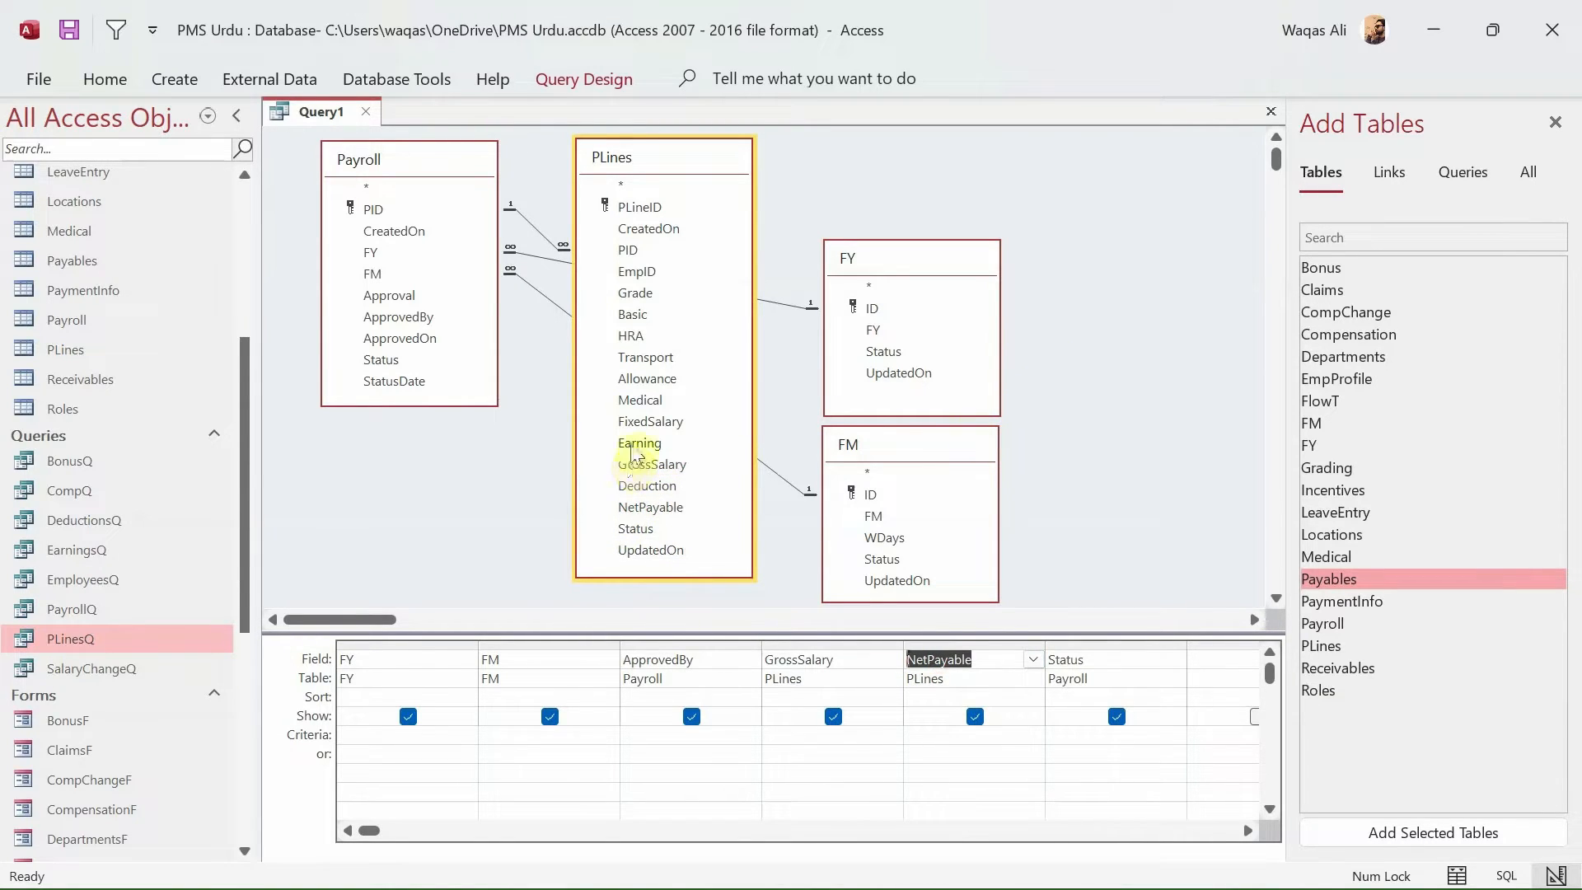
left_click_drag(649, 492, 938, 675)
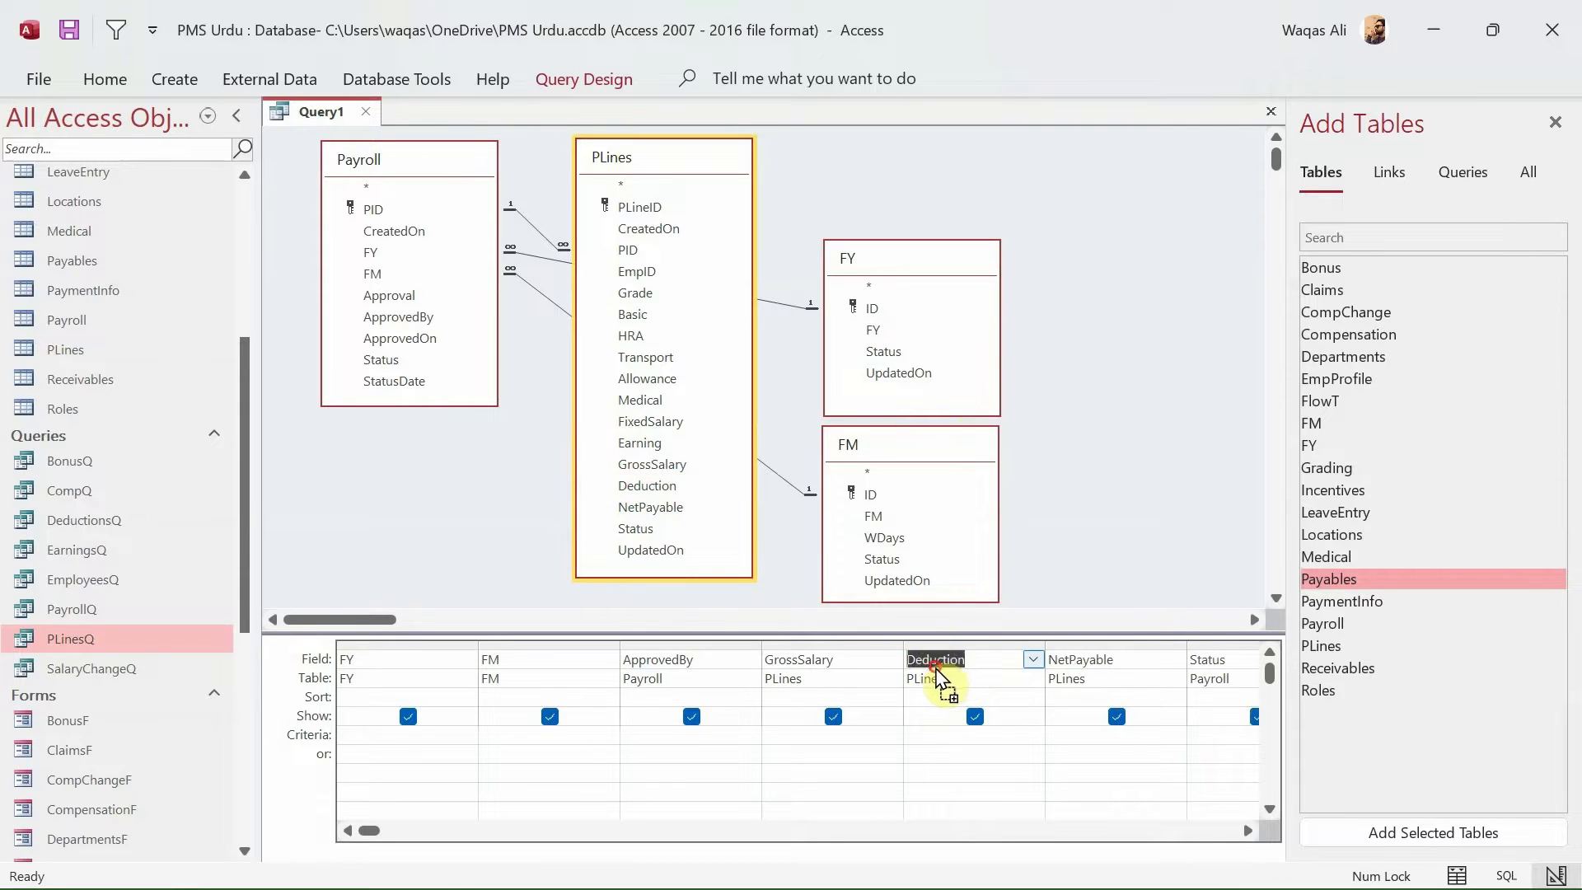
- Show the query in Datasheet View, fit the NetPayable column to its contents, and review the records
right_click(1121, 366)
left_click(1152, 405)
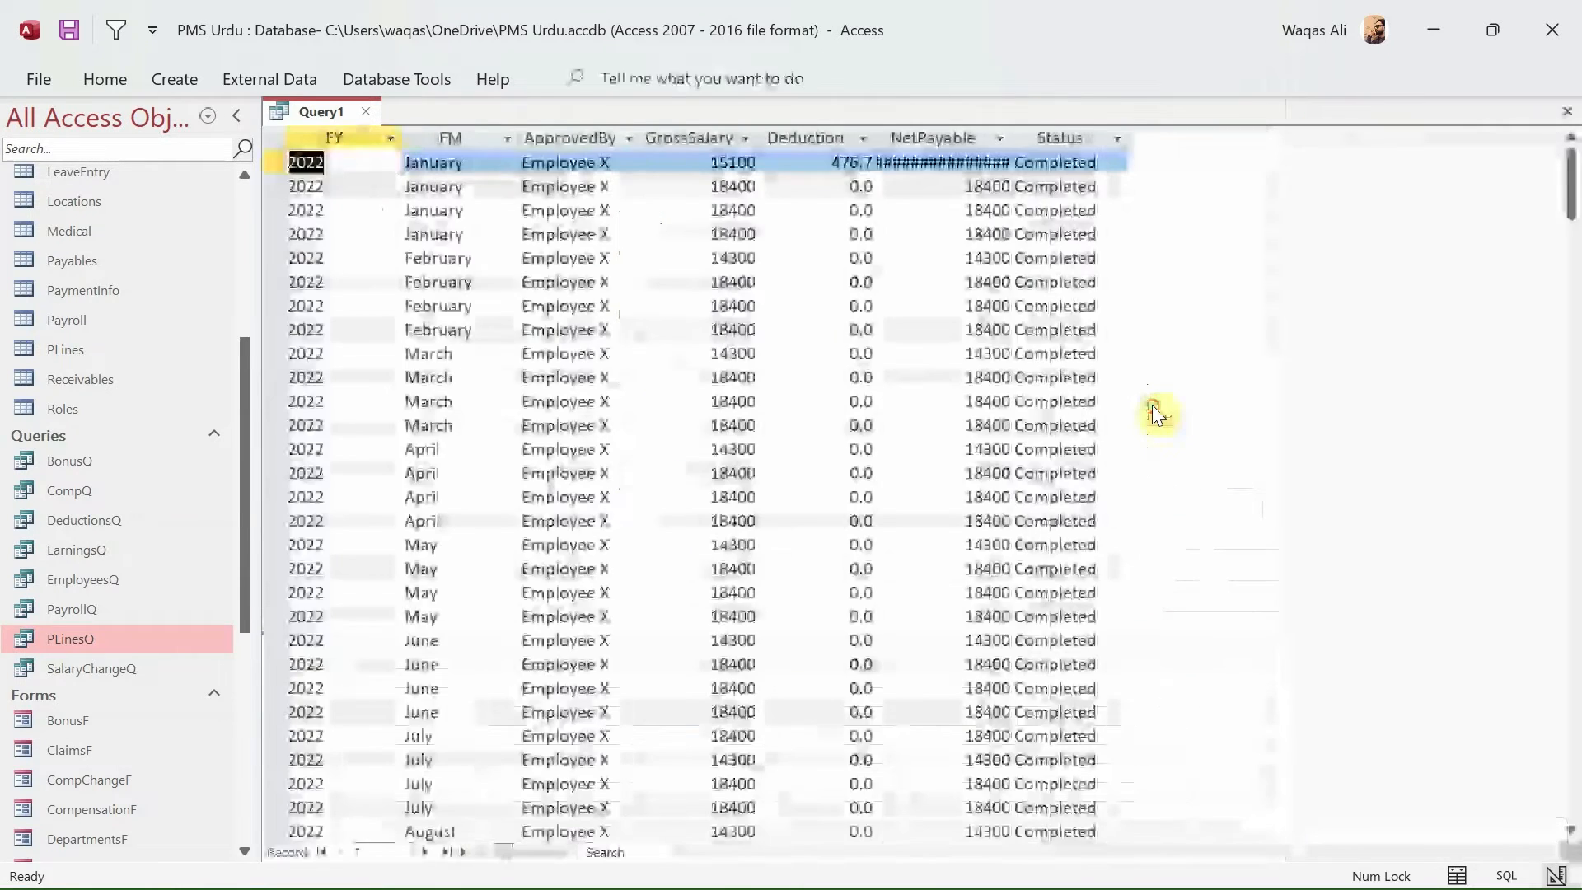
double_click(1014, 138)
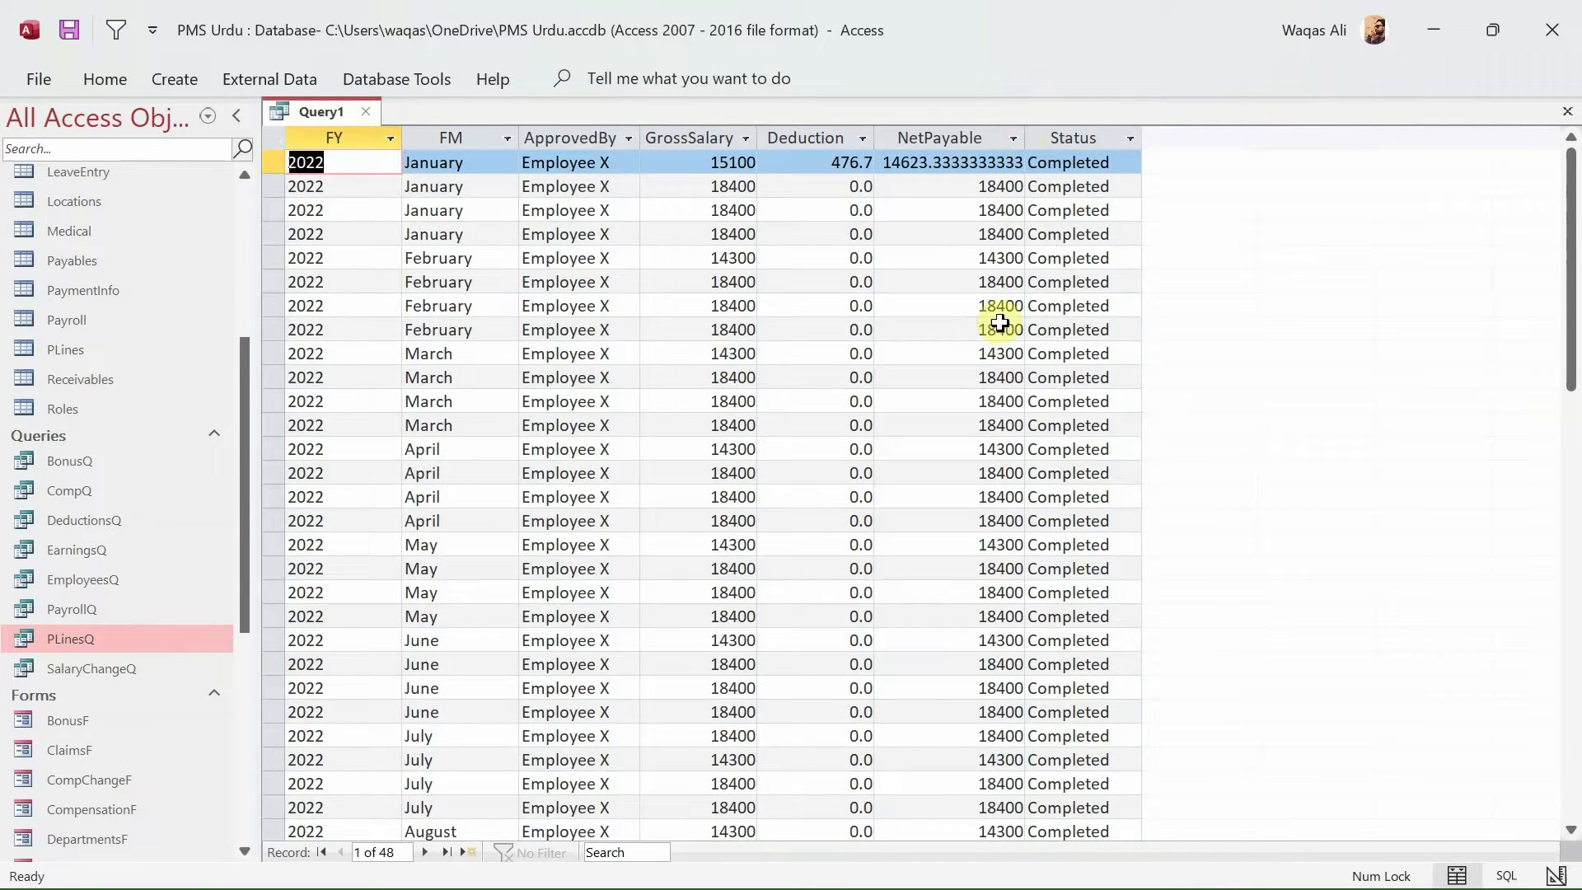
scroll(1001, 321, "down", 8)
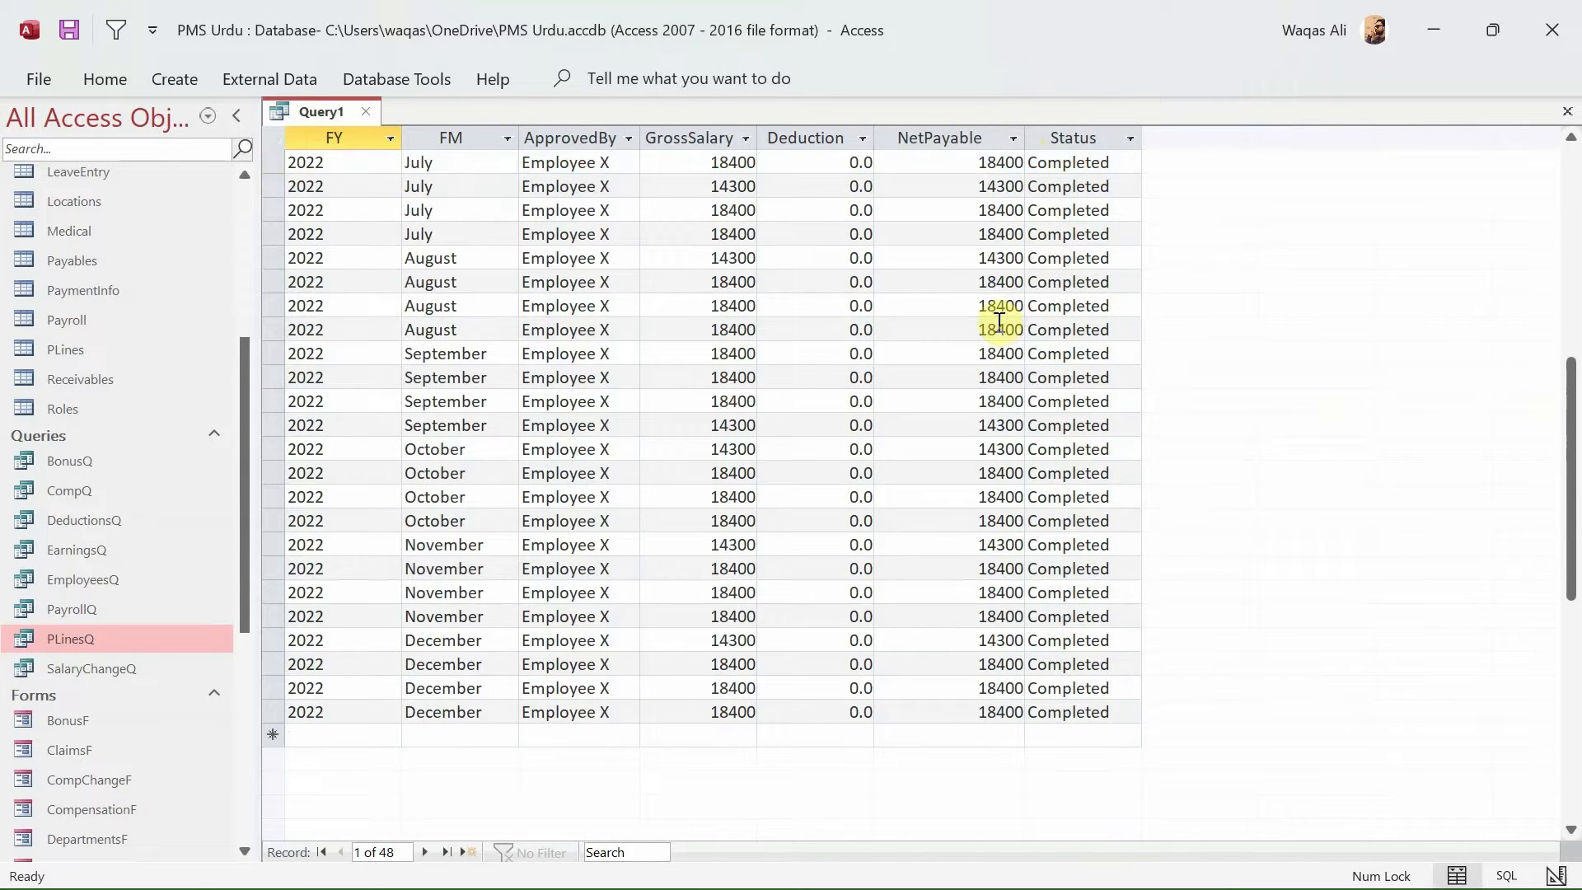
scroll(999, 322, "up", 8)
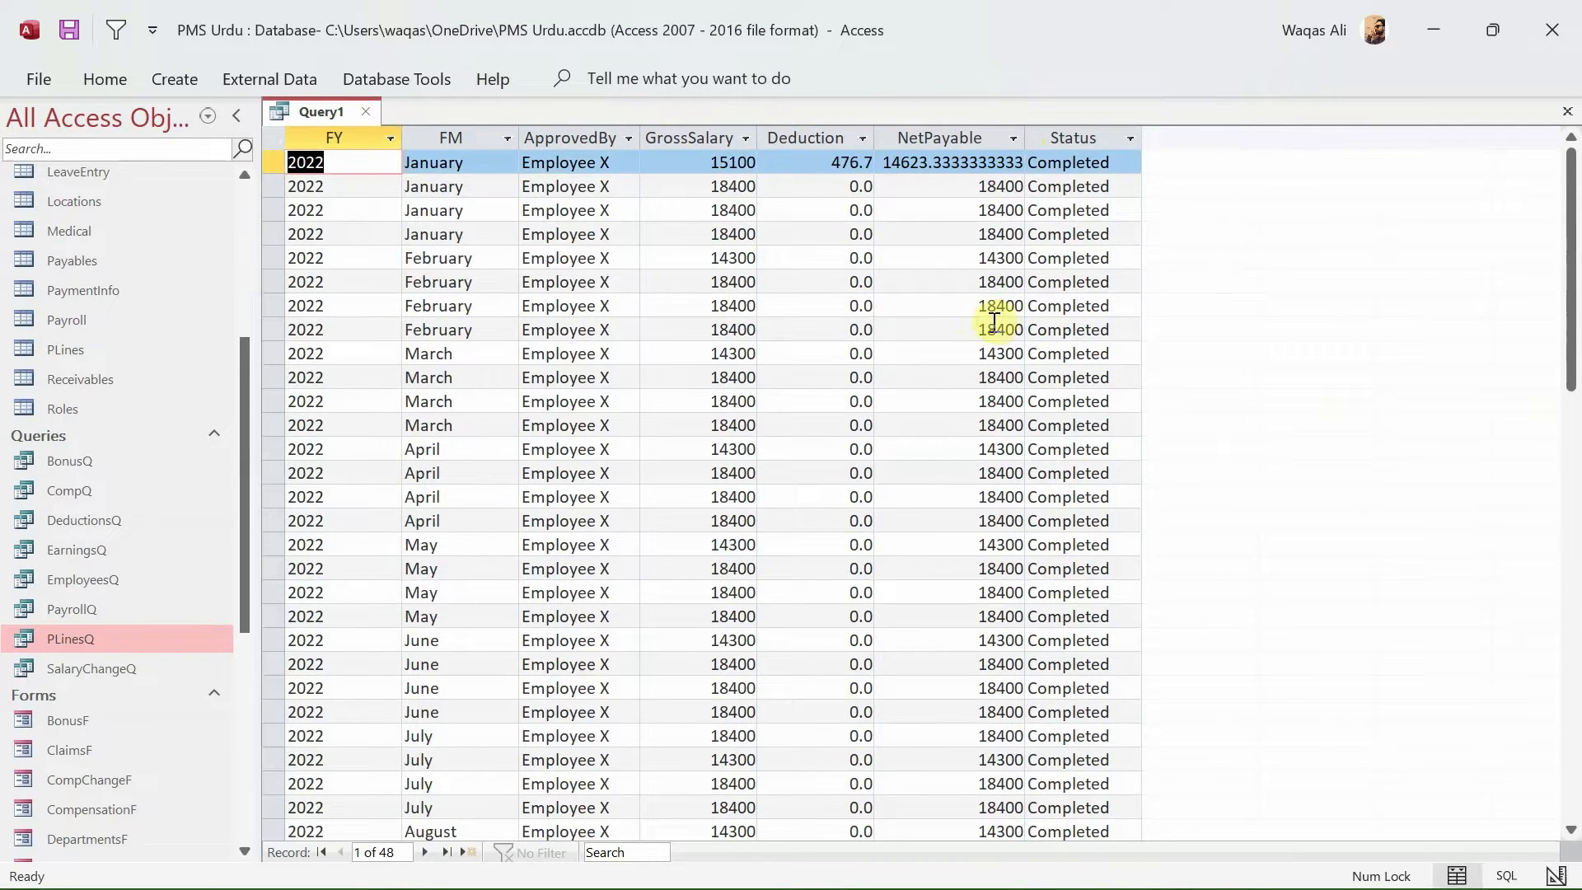
scroll(994, 321, "down", 2)
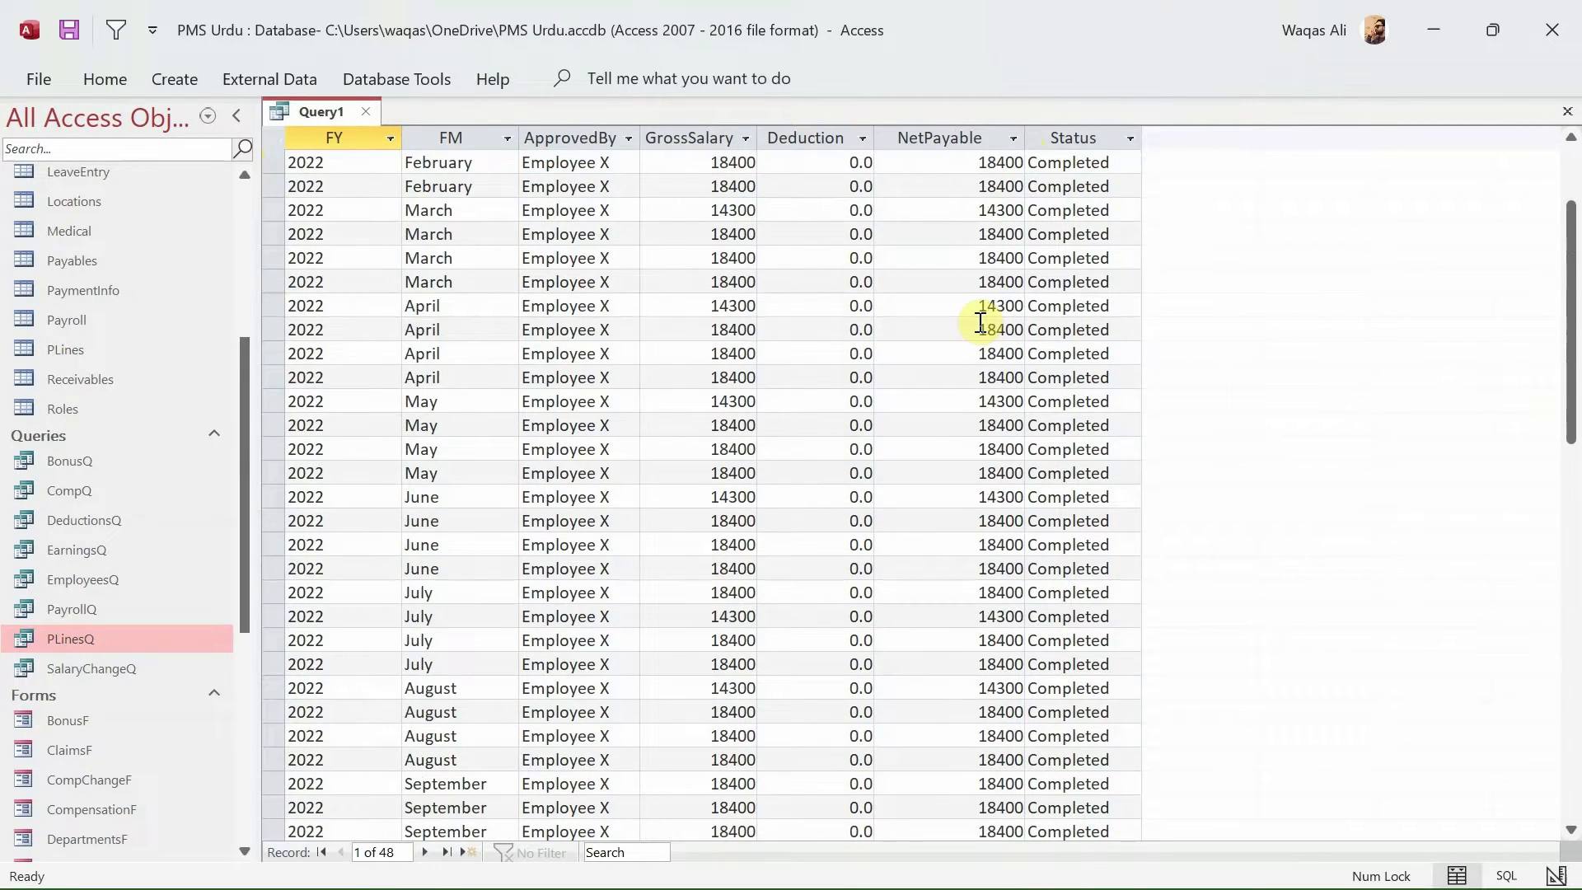
- Review the query's records in the datasheet, and check the Total options for NetPayable in Design View
scroll(978, 325, "down", 3)
scroll(979, 325, "up", 5)
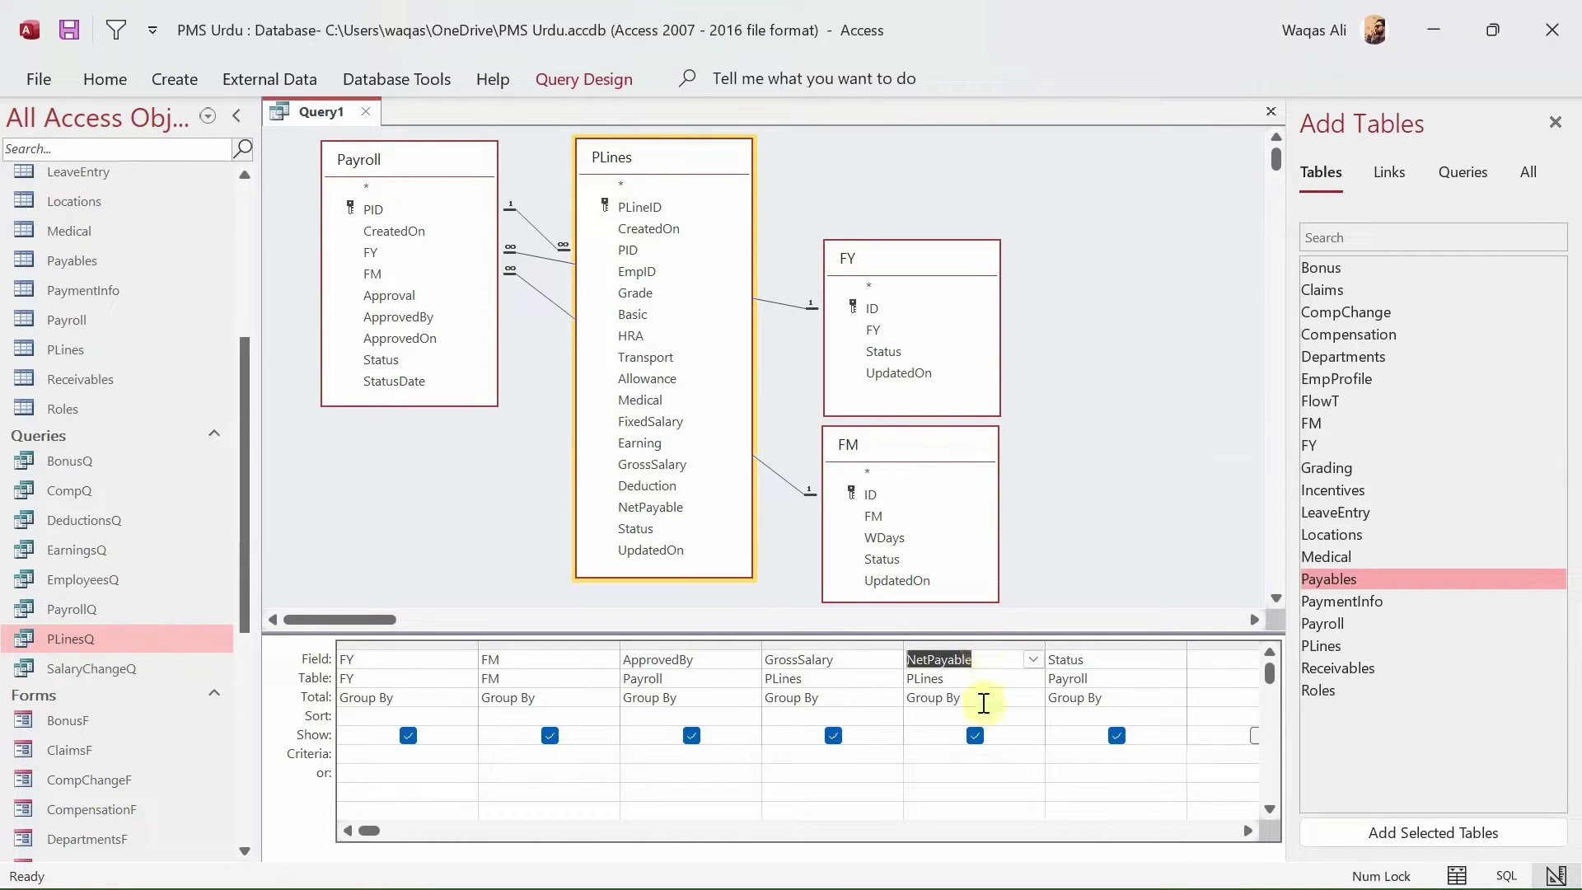
left_click(981, 698)
left_click(1032, 698)
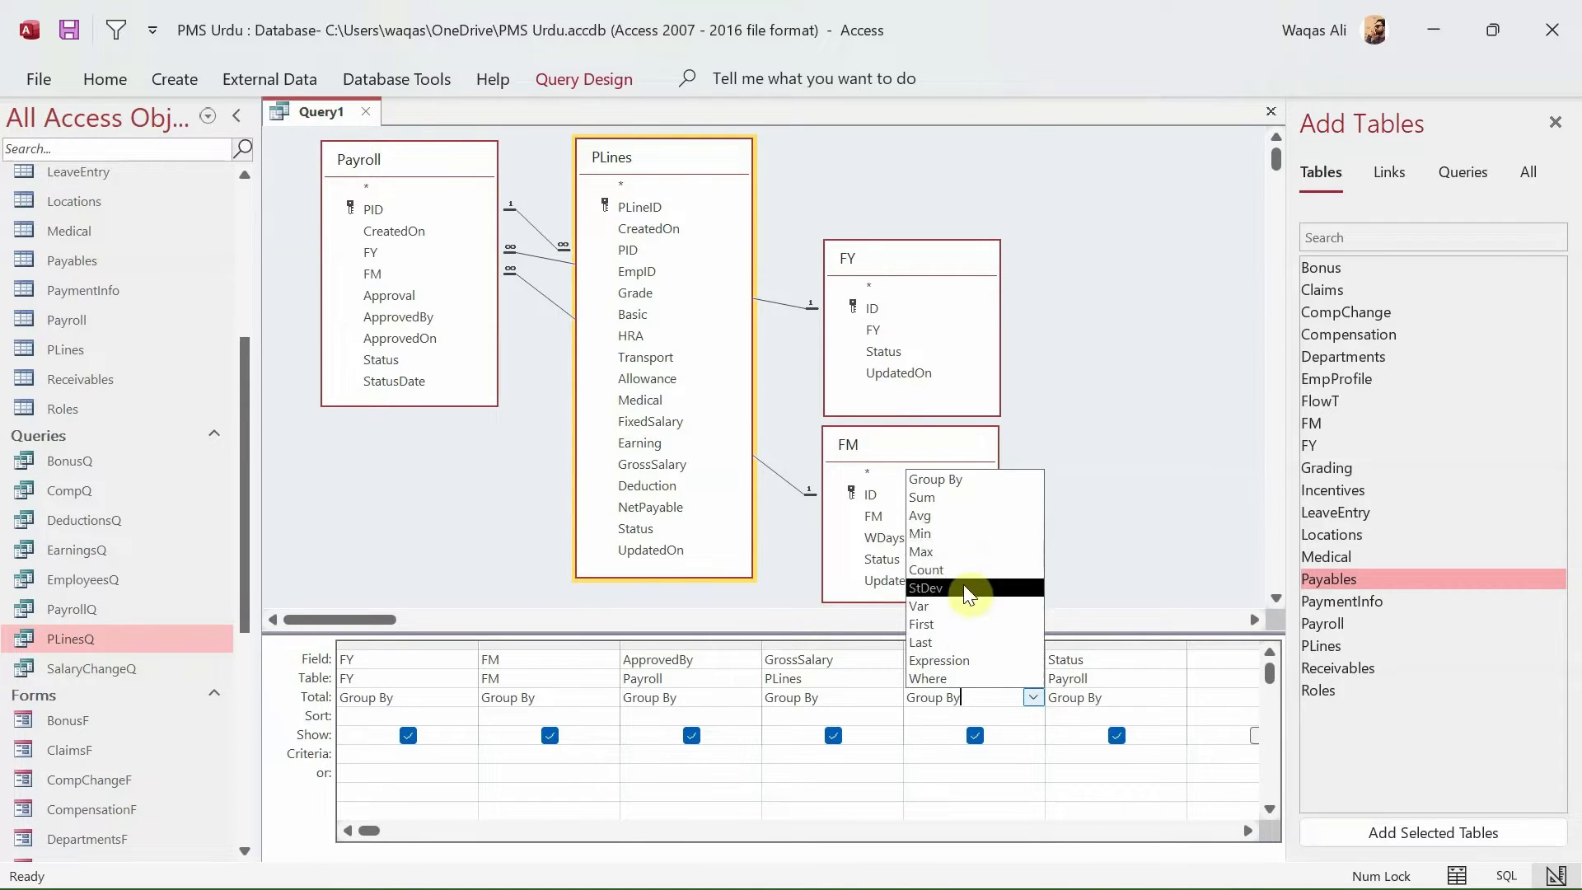
left_click(1078, 478)
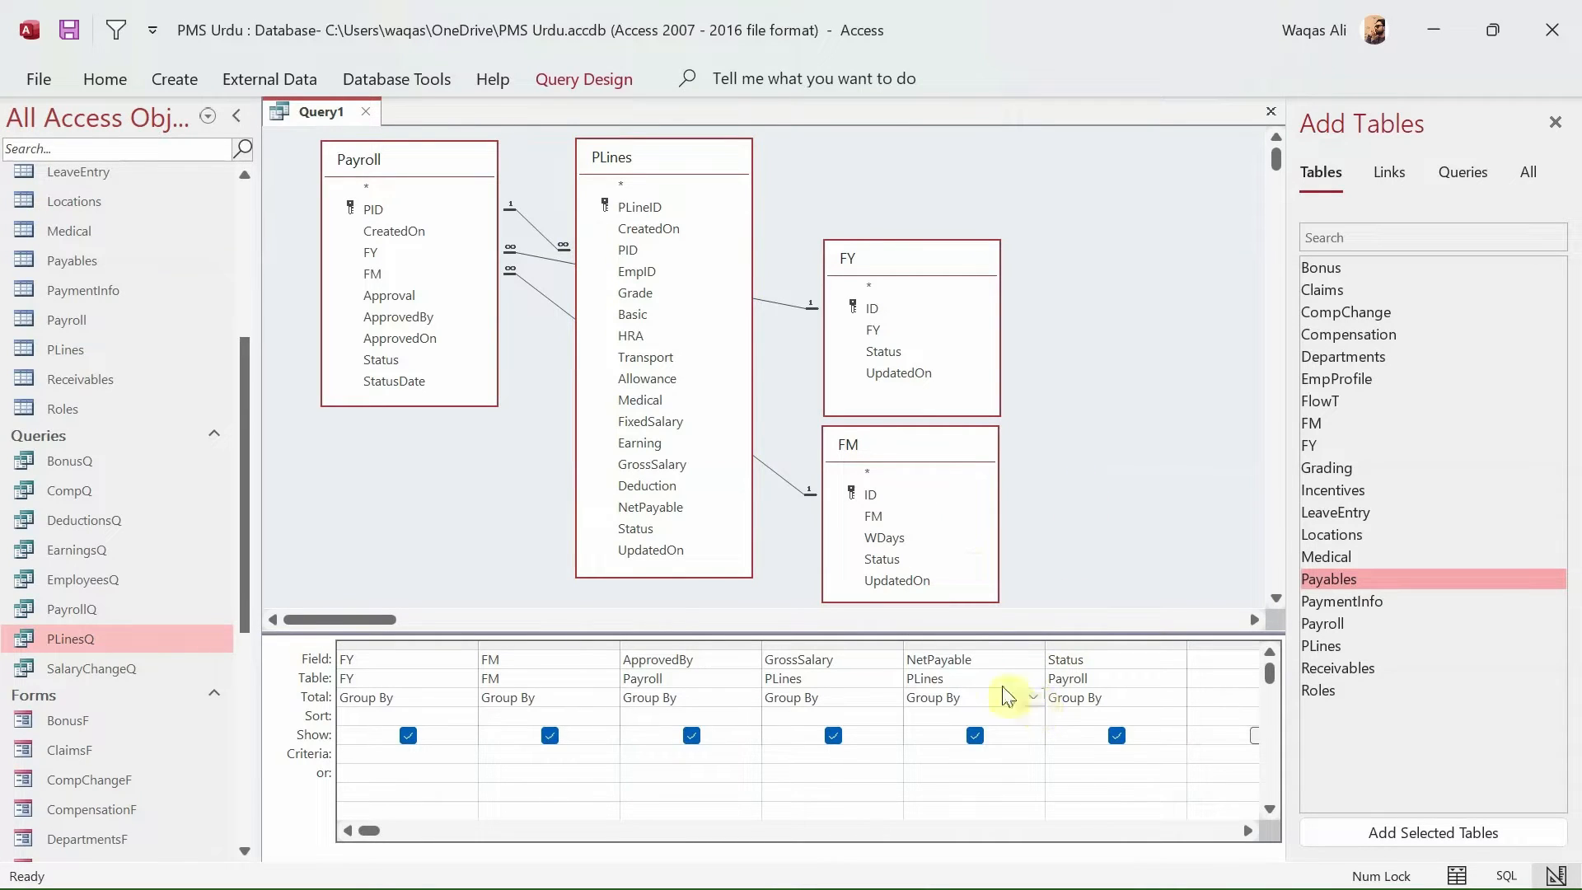
- Show the grouped query in Datasheet View and select the GrossSalary and NetPayable columns to compare their values
left_click(963, 646)
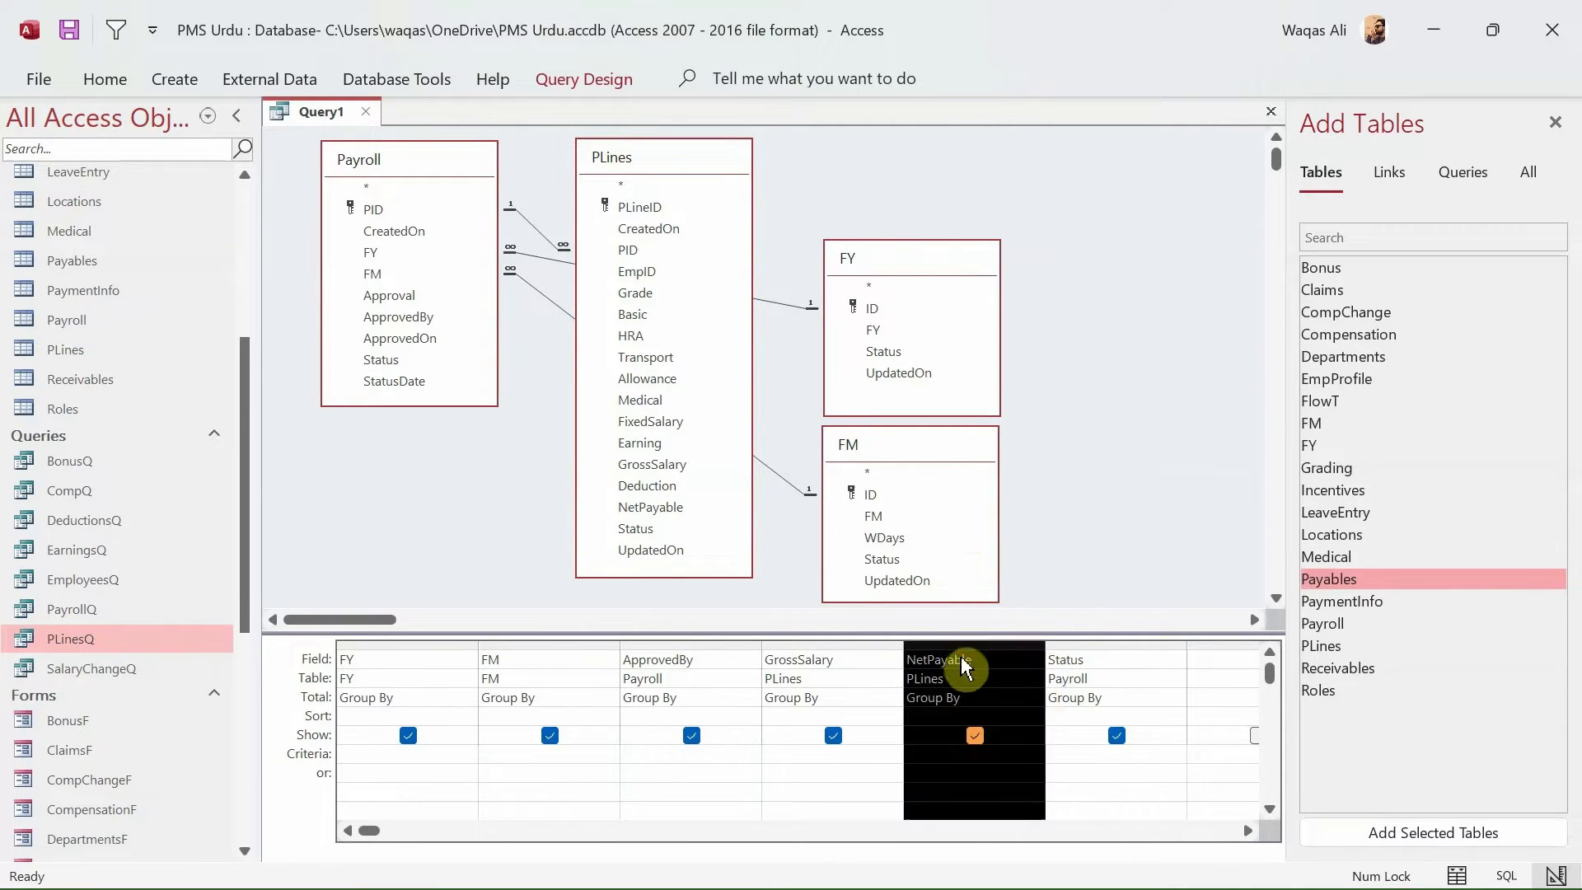
right_click(1068, 458)
left_click(1101, 500)
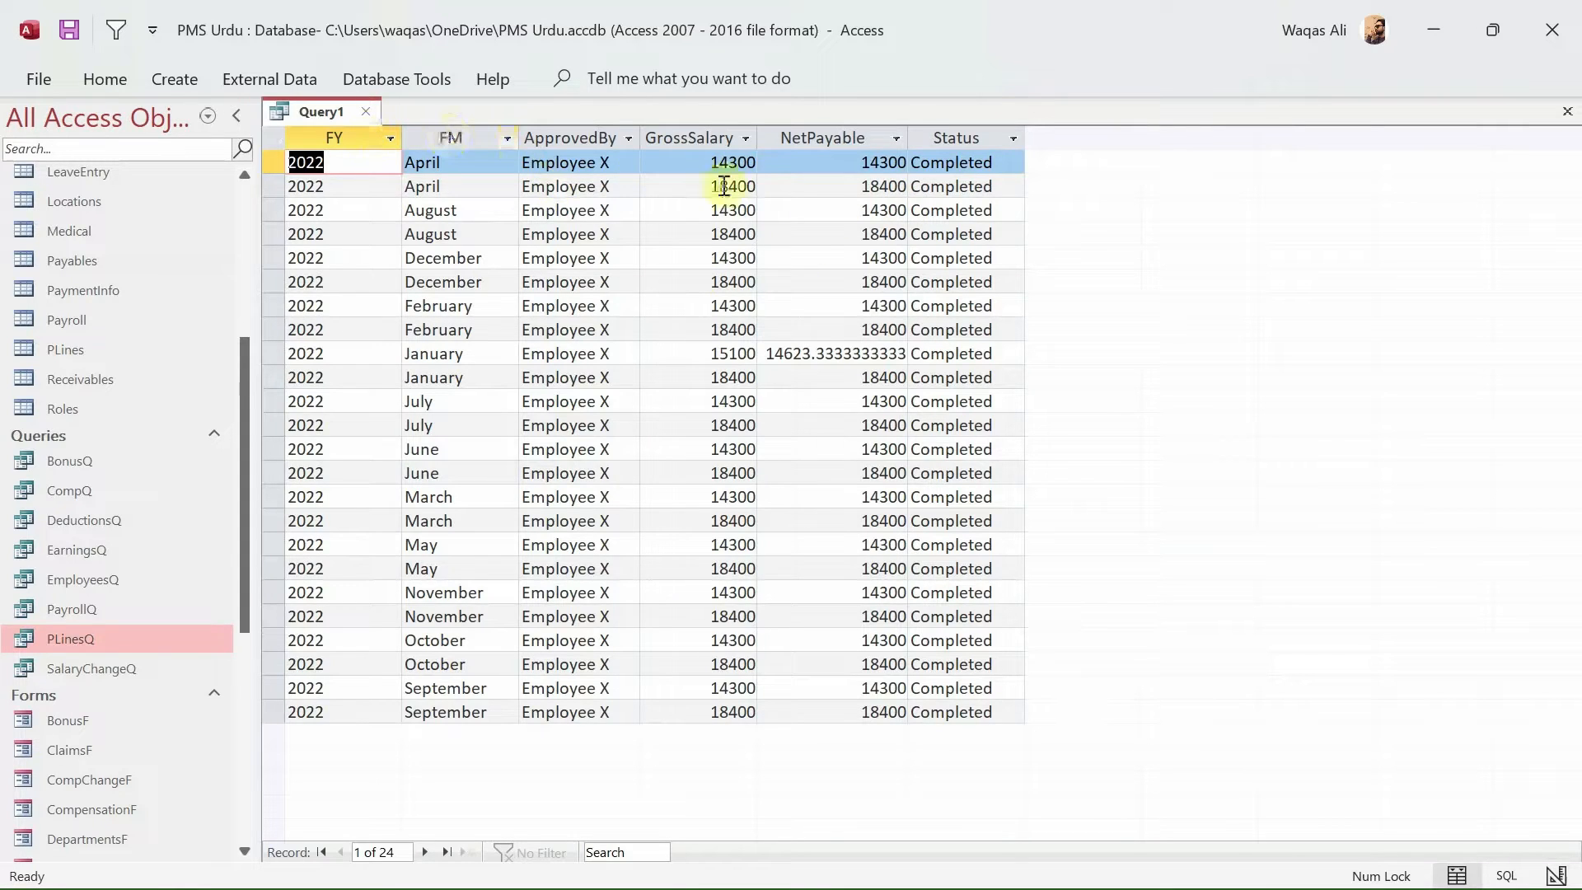
left_click_drag(689, 136, 813, 139)
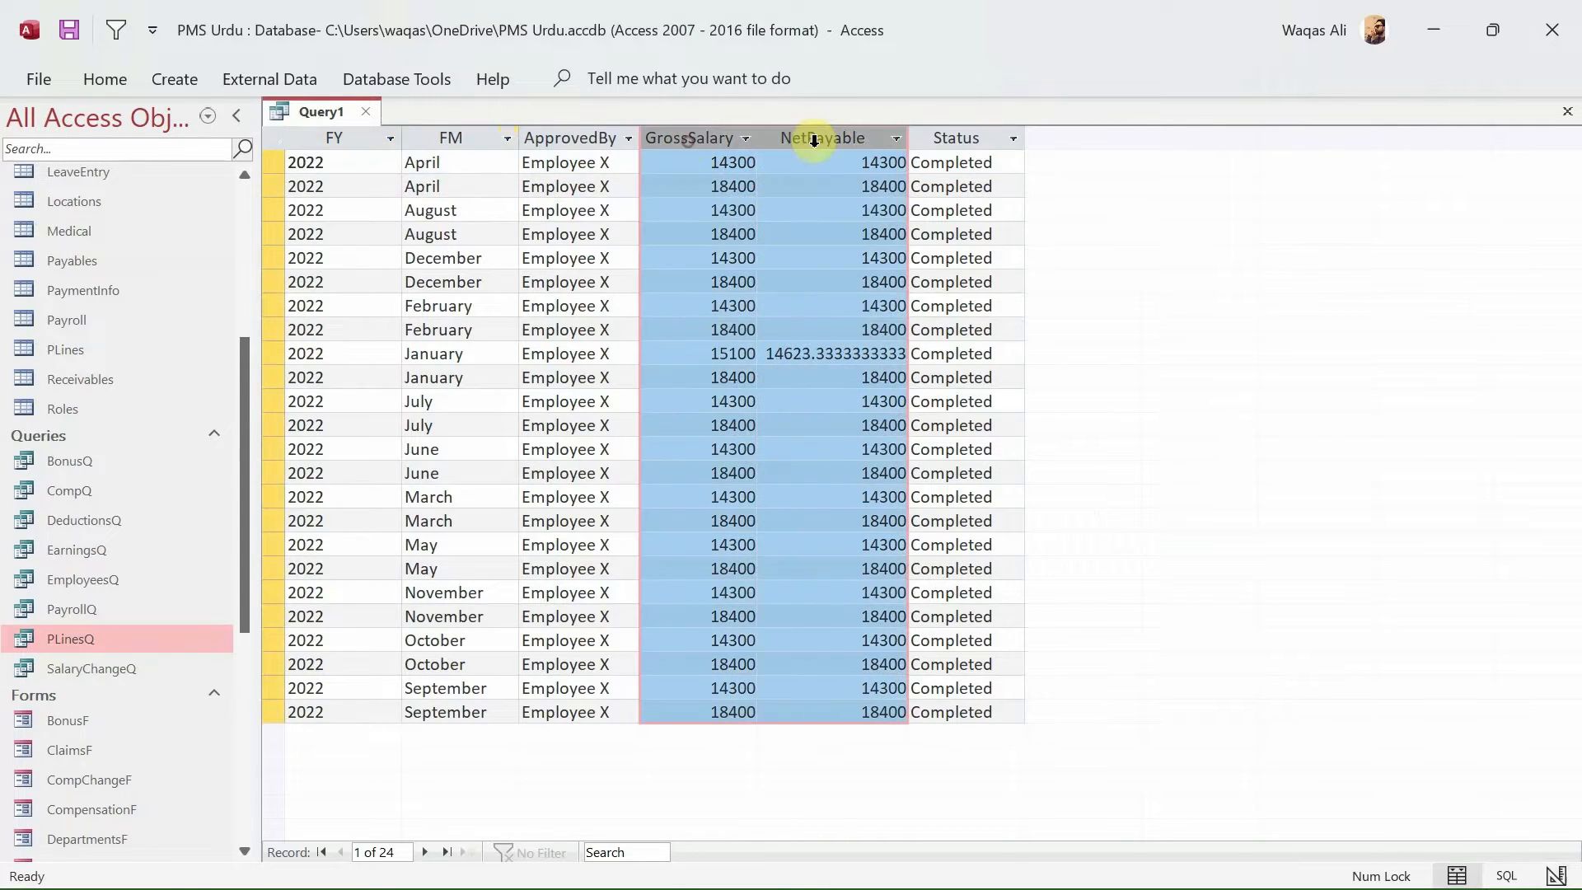
- In Design View, set the Total of both GrossSalary and NetPayable to Sum, and show the result in Datasheet View
right_click(330, 117)
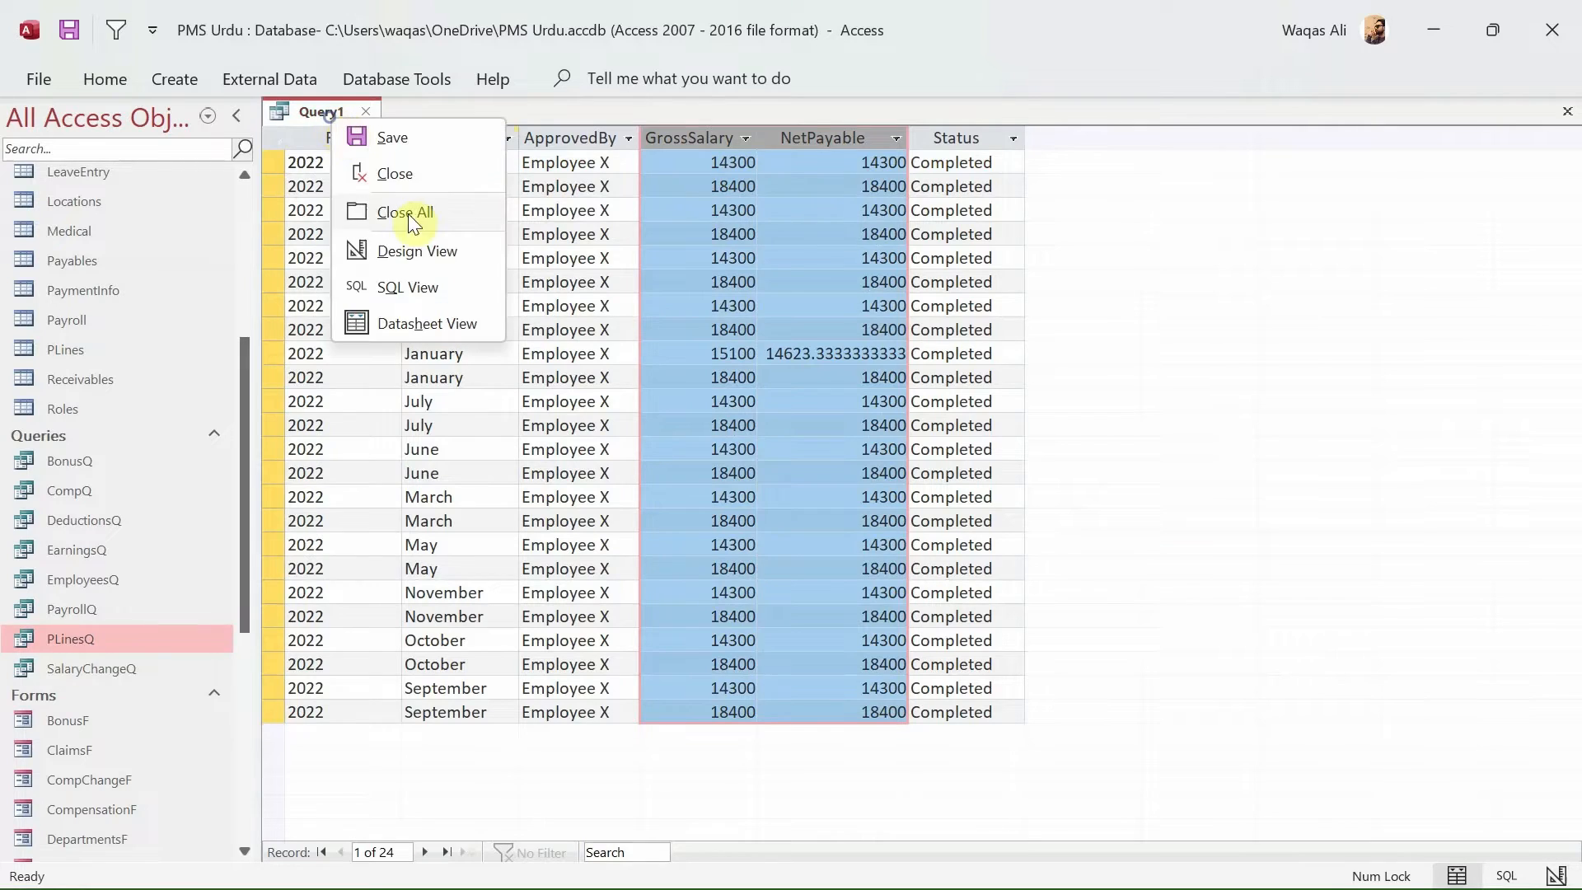
left_click(423, 251)
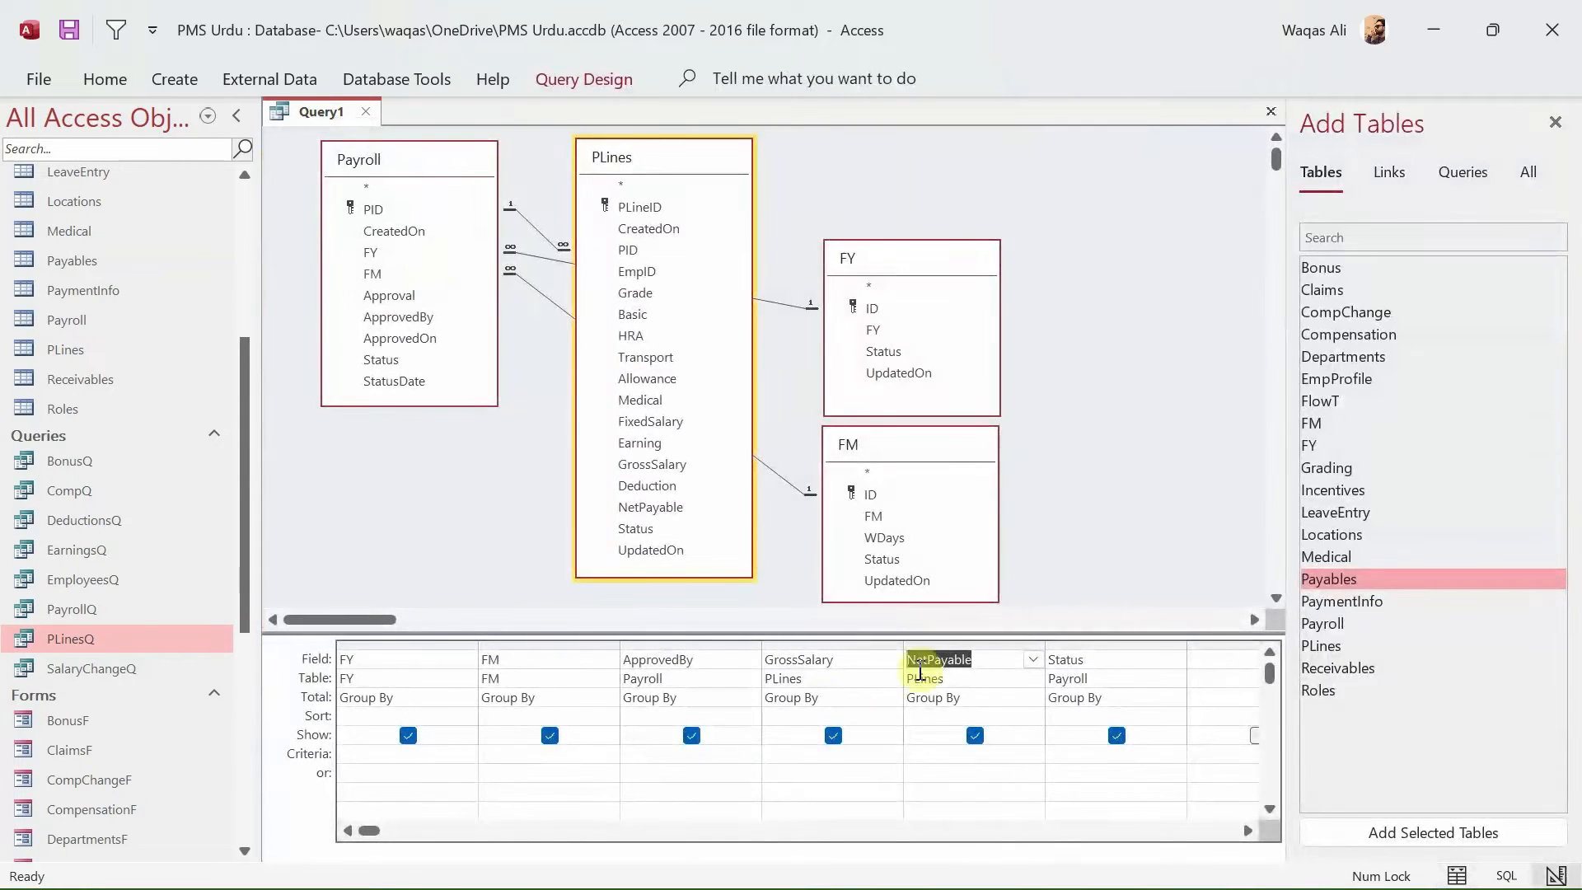
left_click(846, 698)
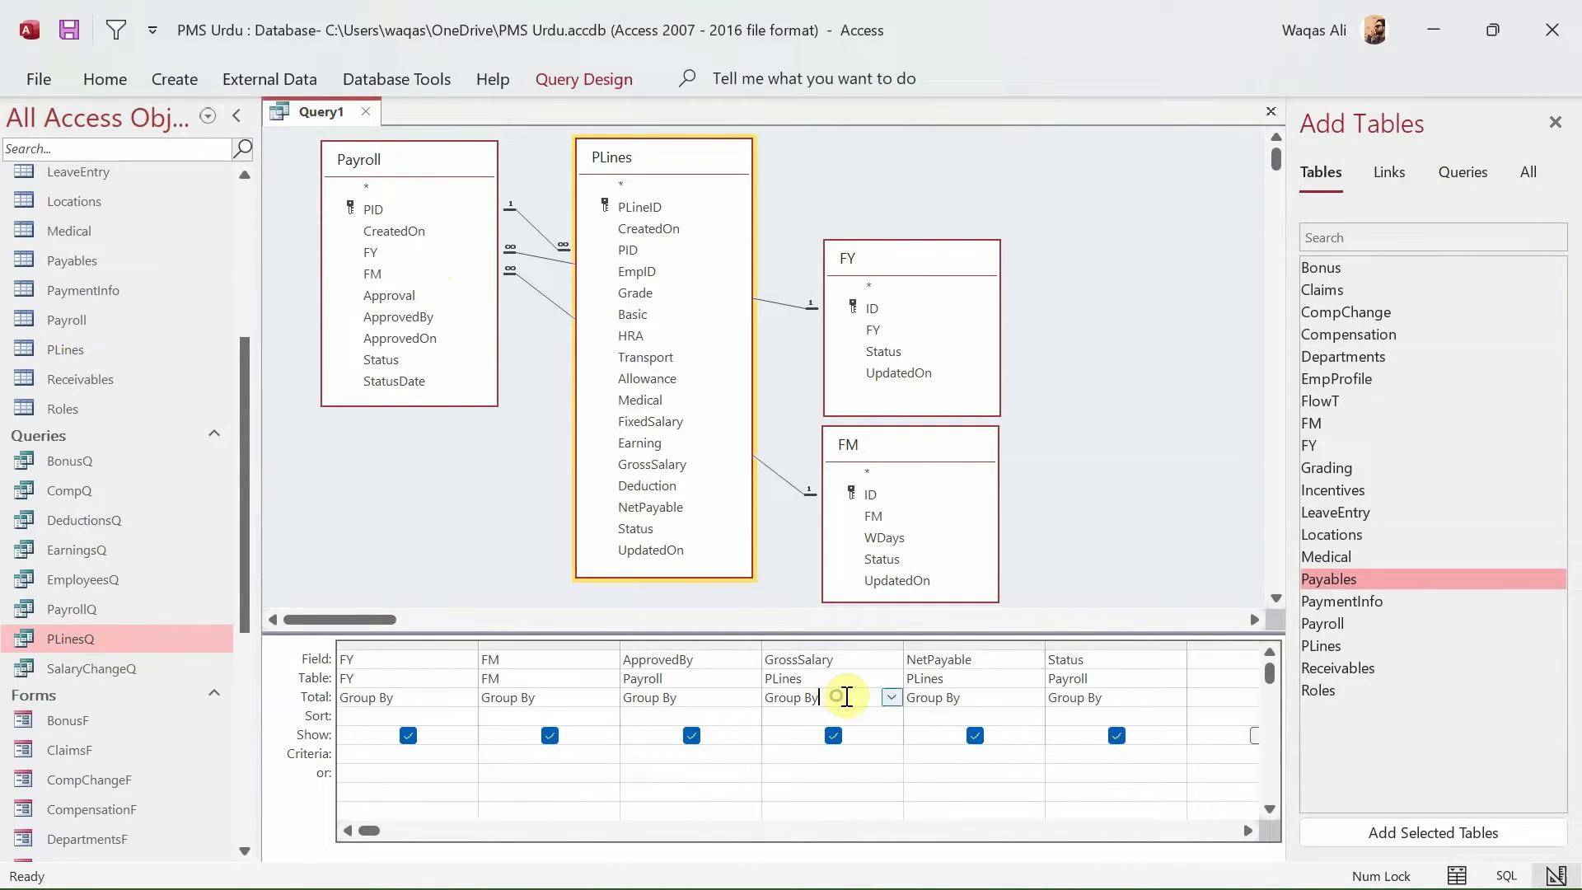
left_click(892, 698)
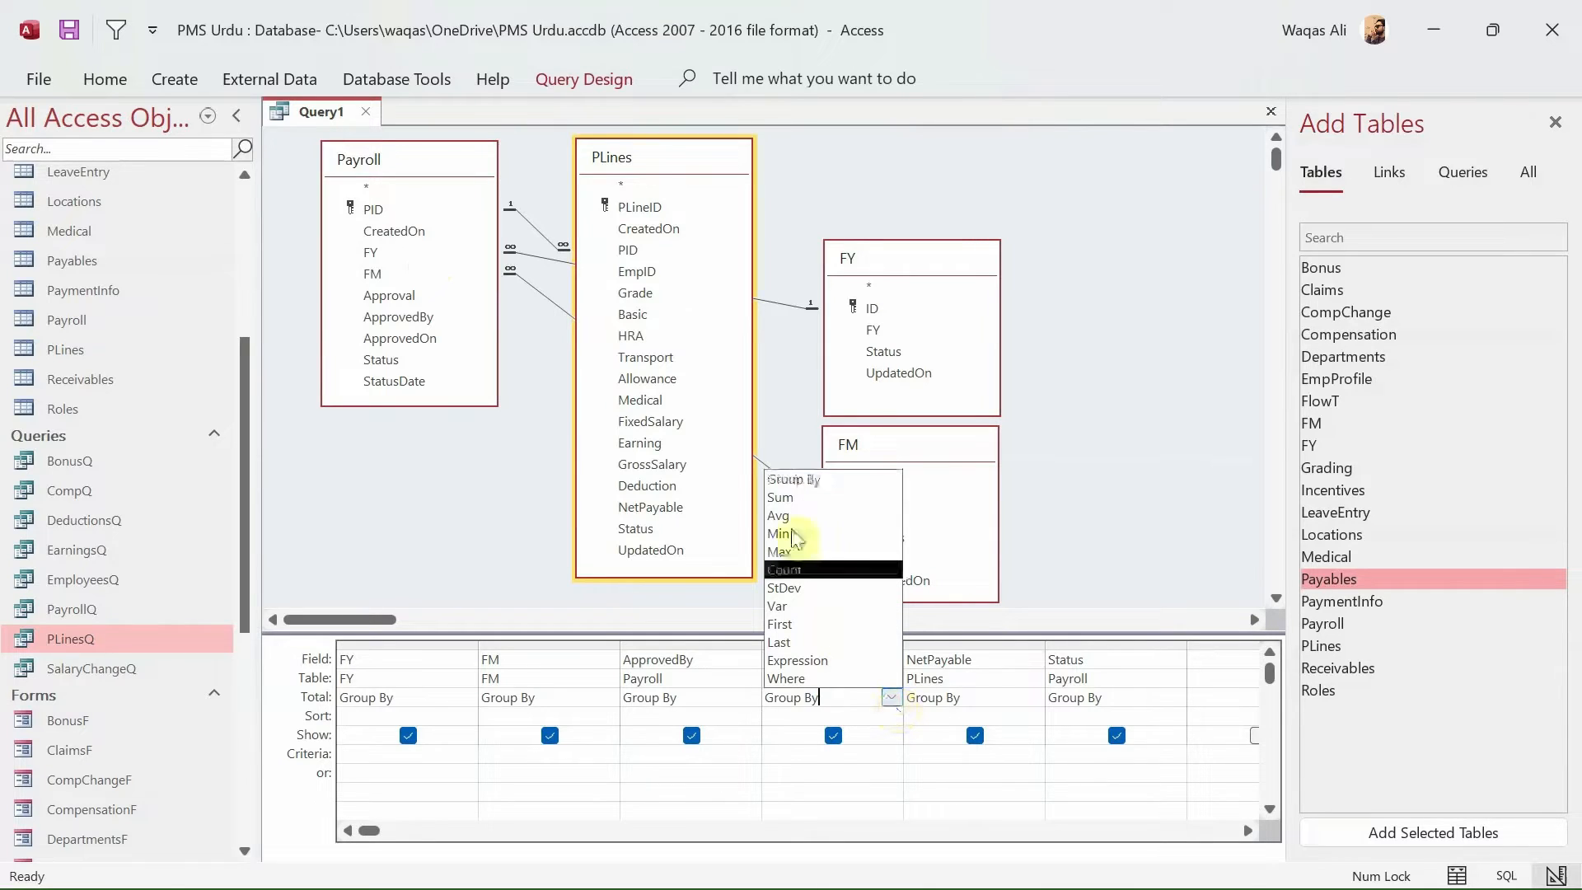
left_click(778, 496)
left_click(974, 698)
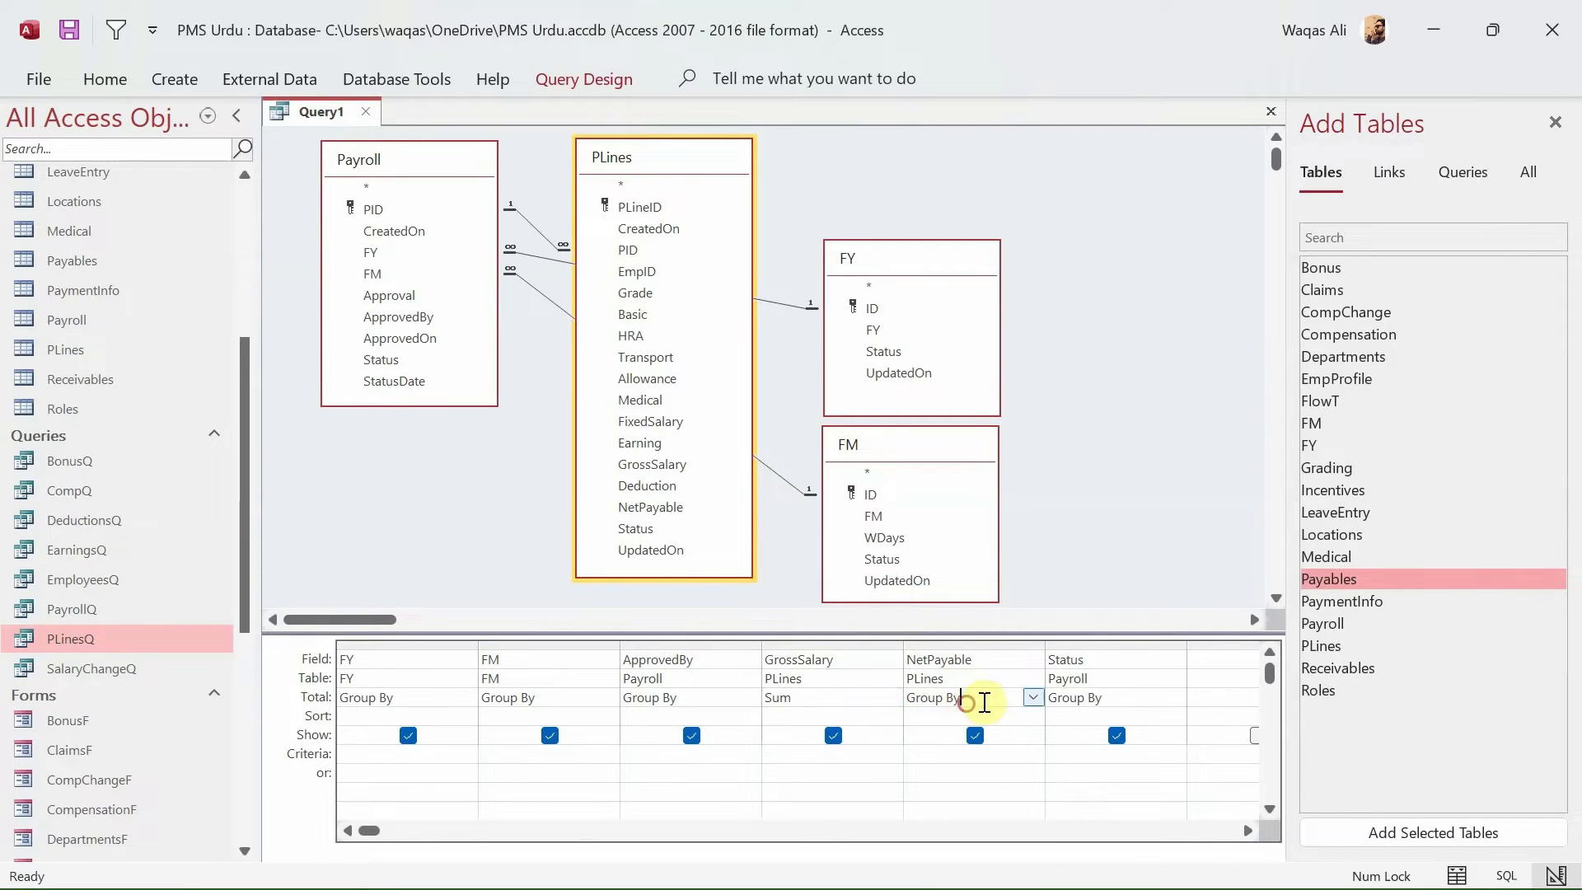
left_click(1030, 698)
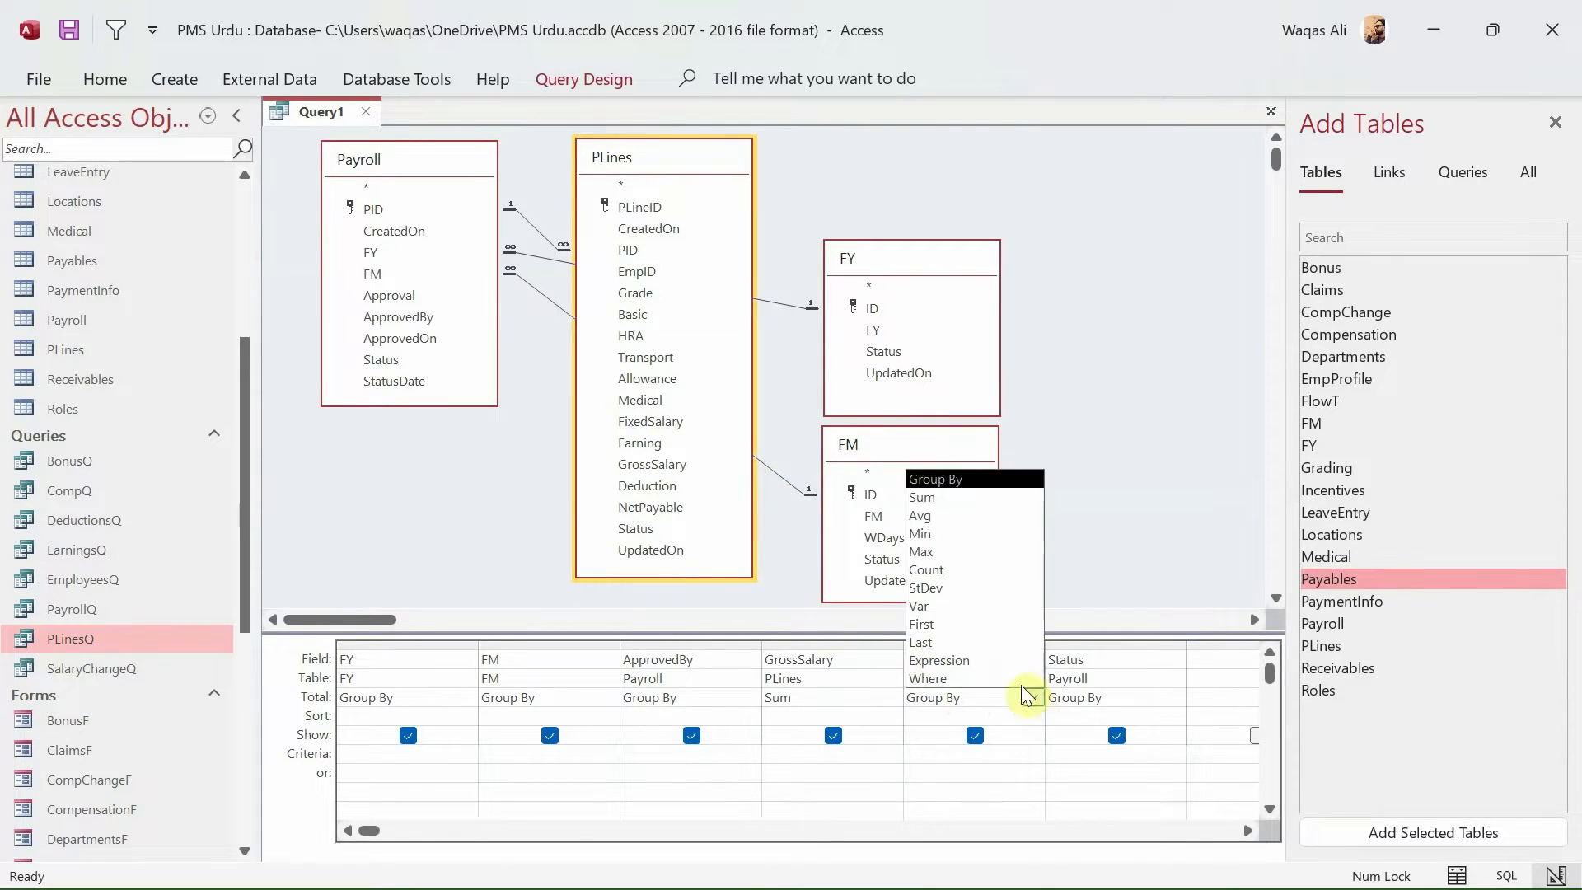
left_click(940, 499)
right_click(1087, 310)
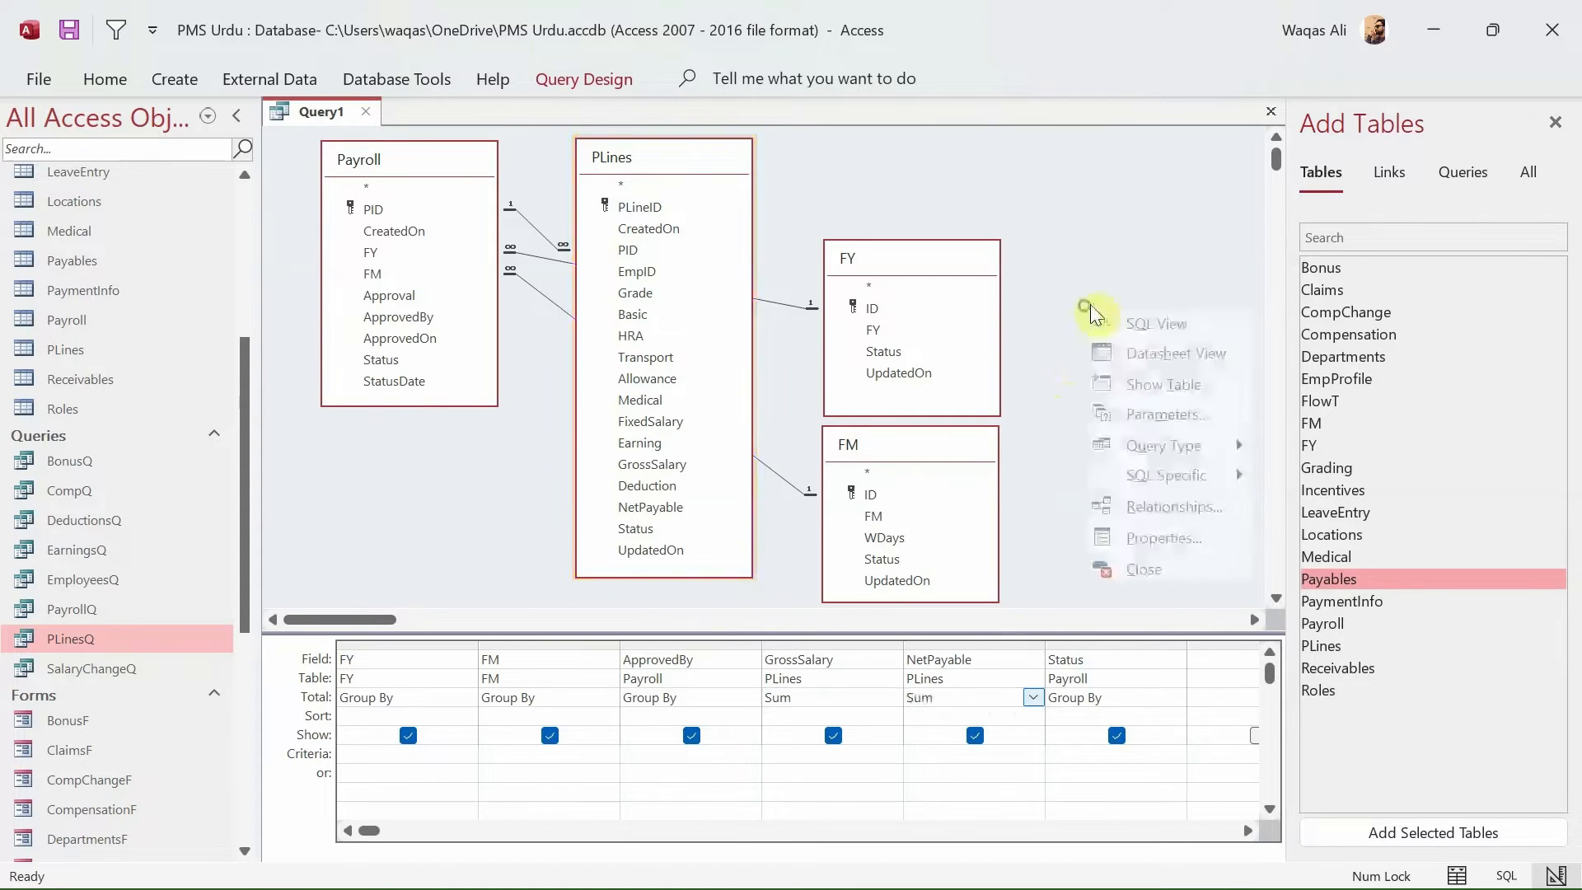
left_click(1126, 352)
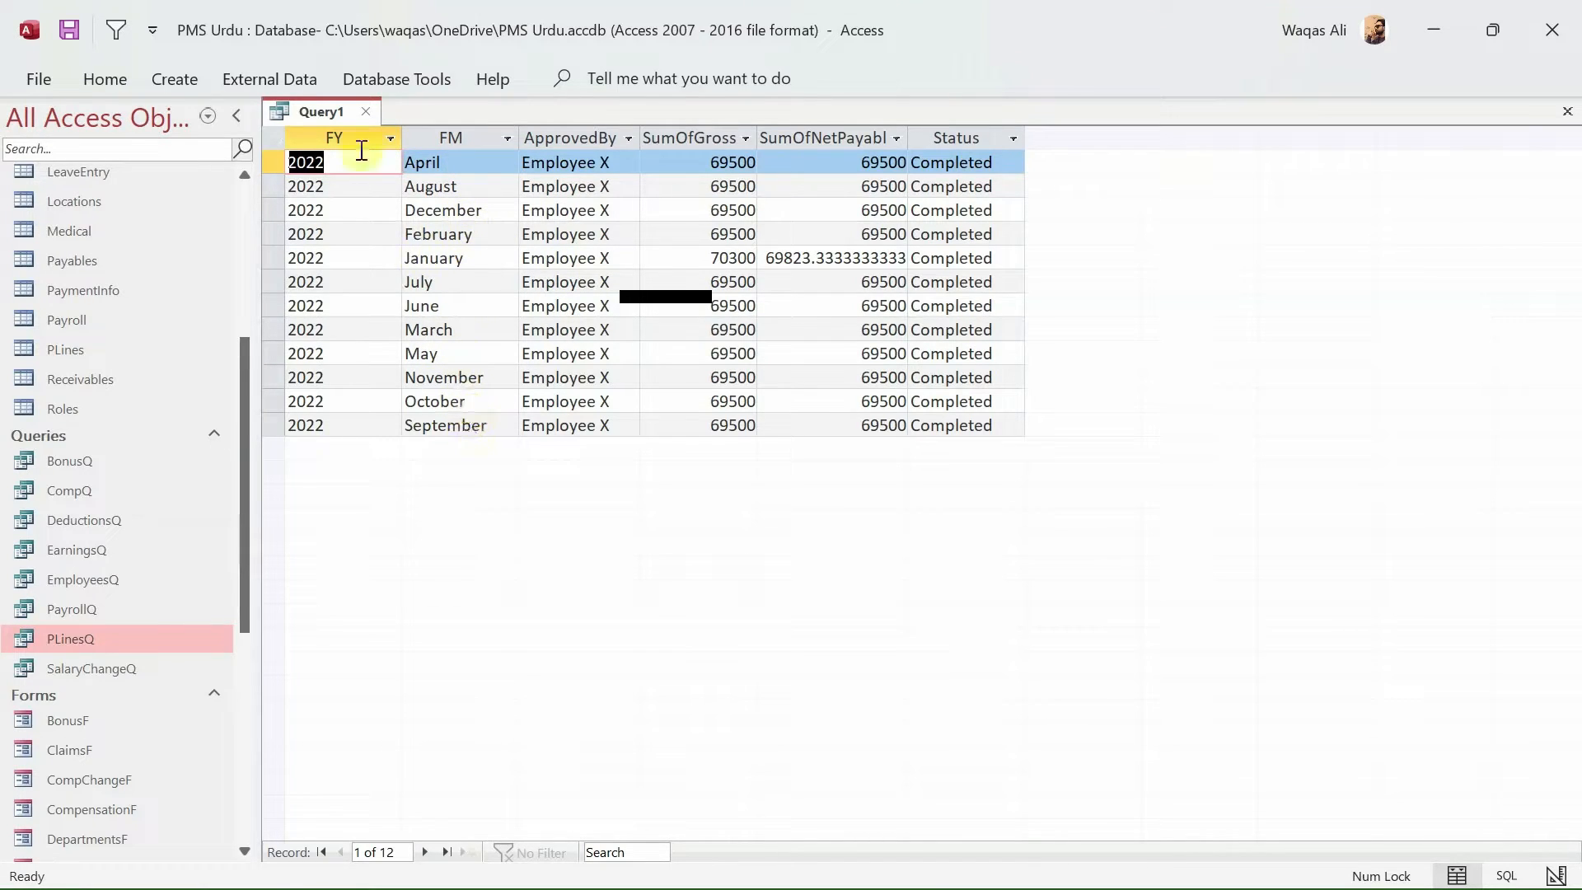
- In Design View, add the FM table's ID field after Status in the query grid, and show the query in Datasheet View
right_click(319, 112)
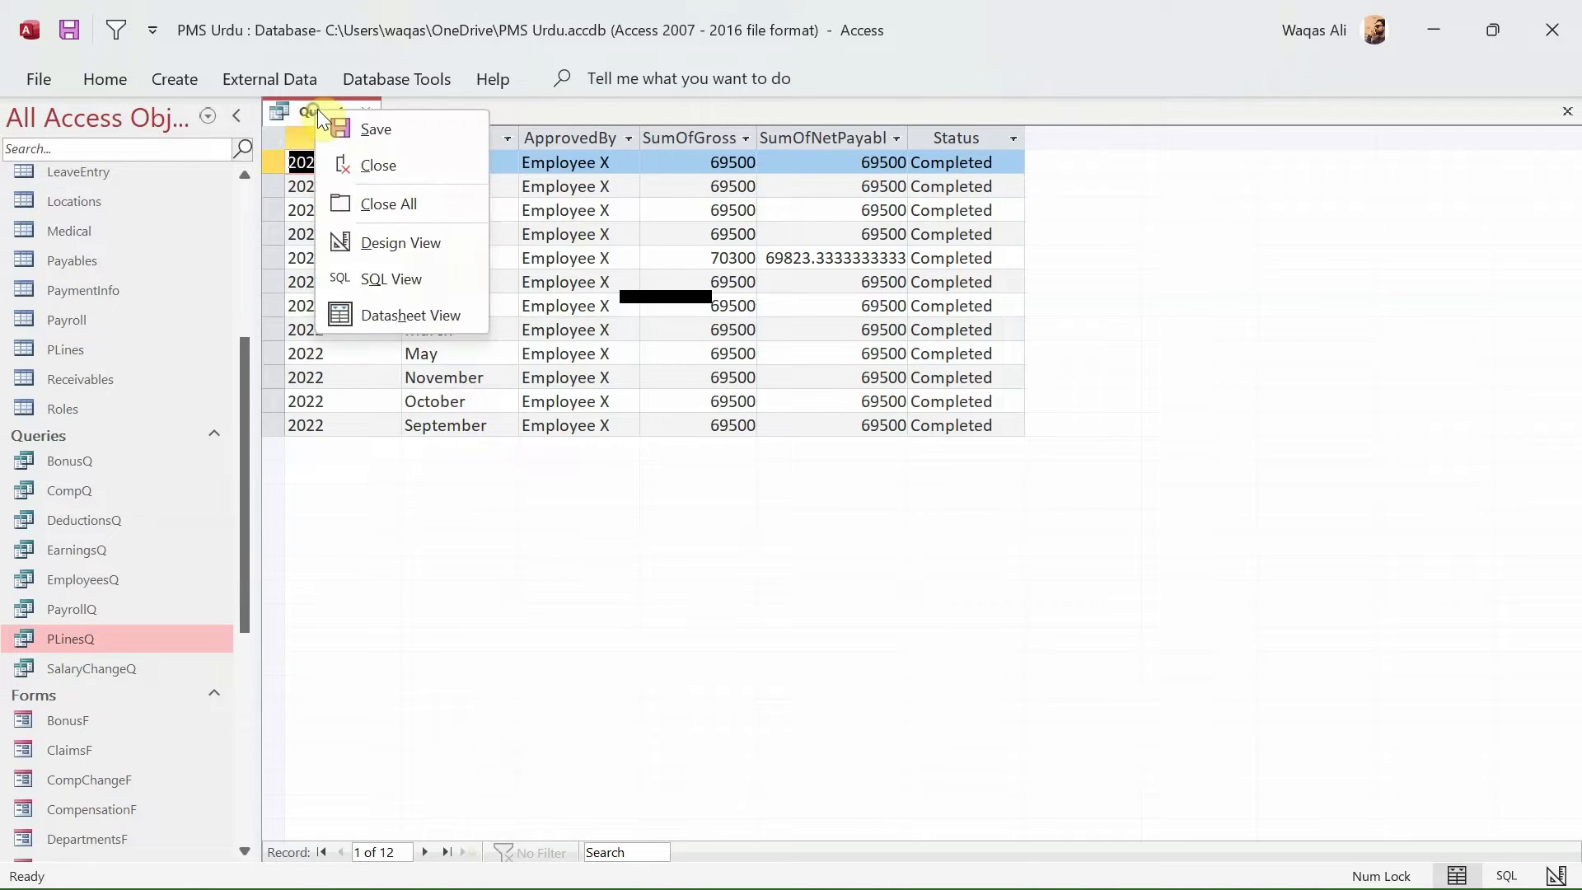
left_click(397, 239)
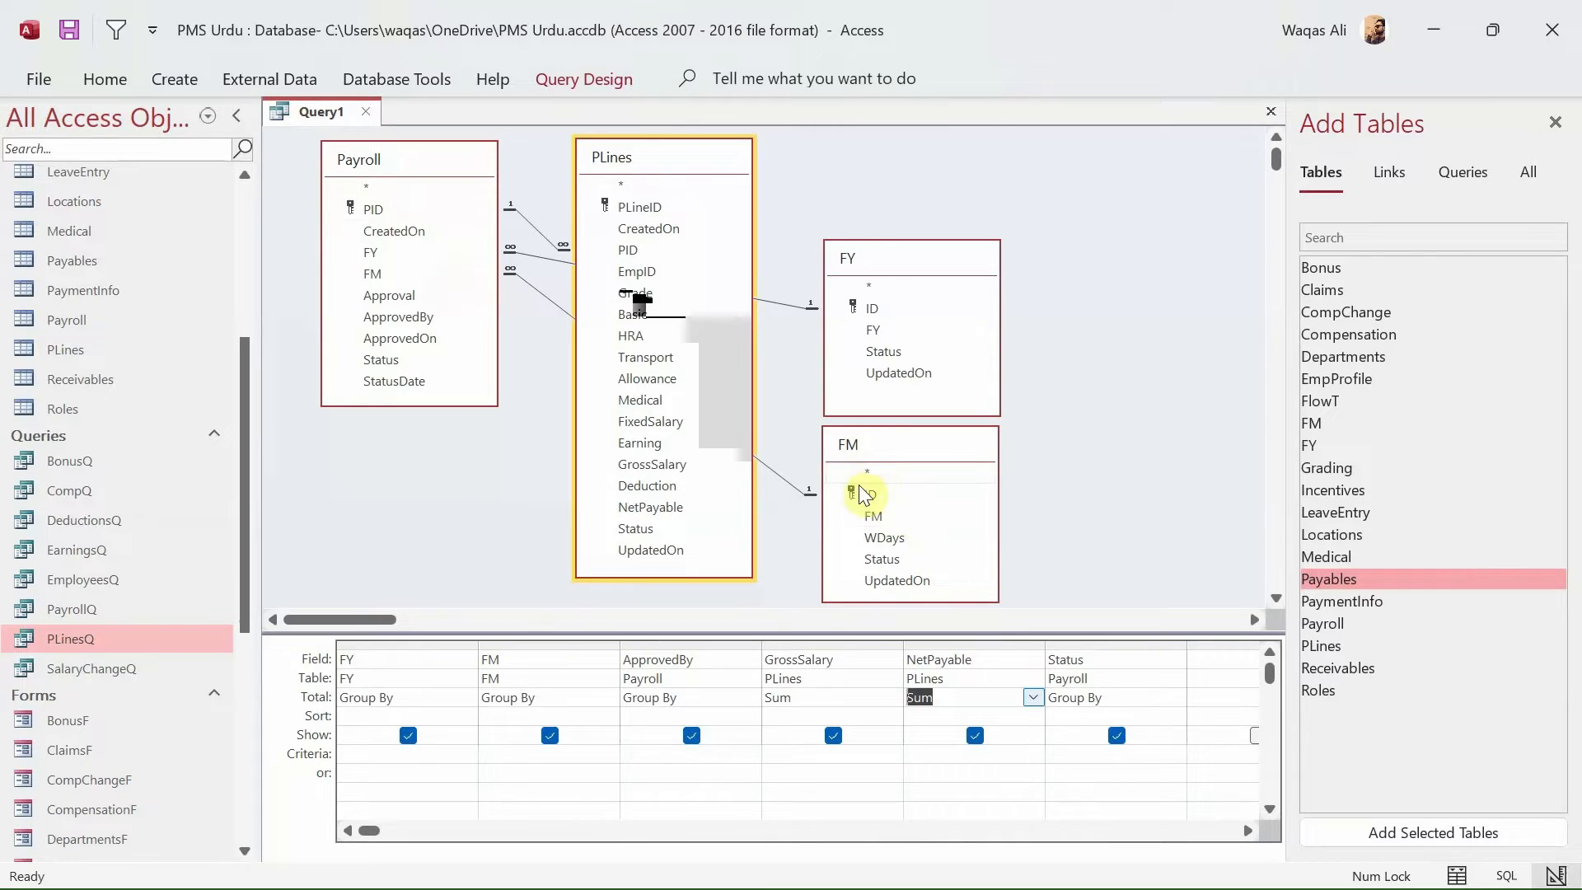
left_click_drag(865, 494, 1203, 664)
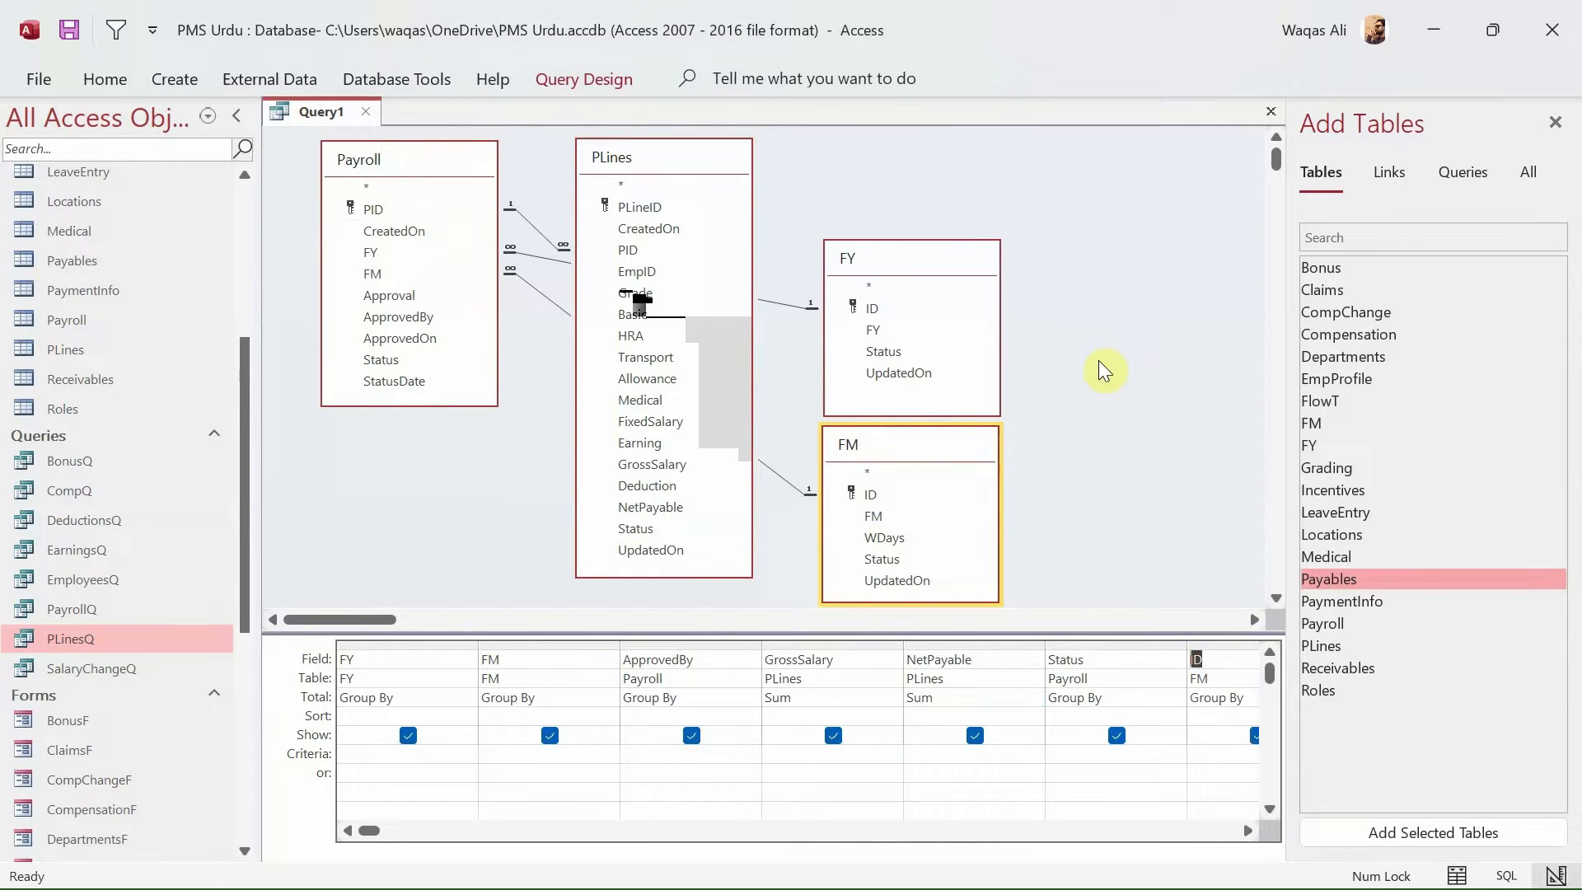
left_click(1249, 831)
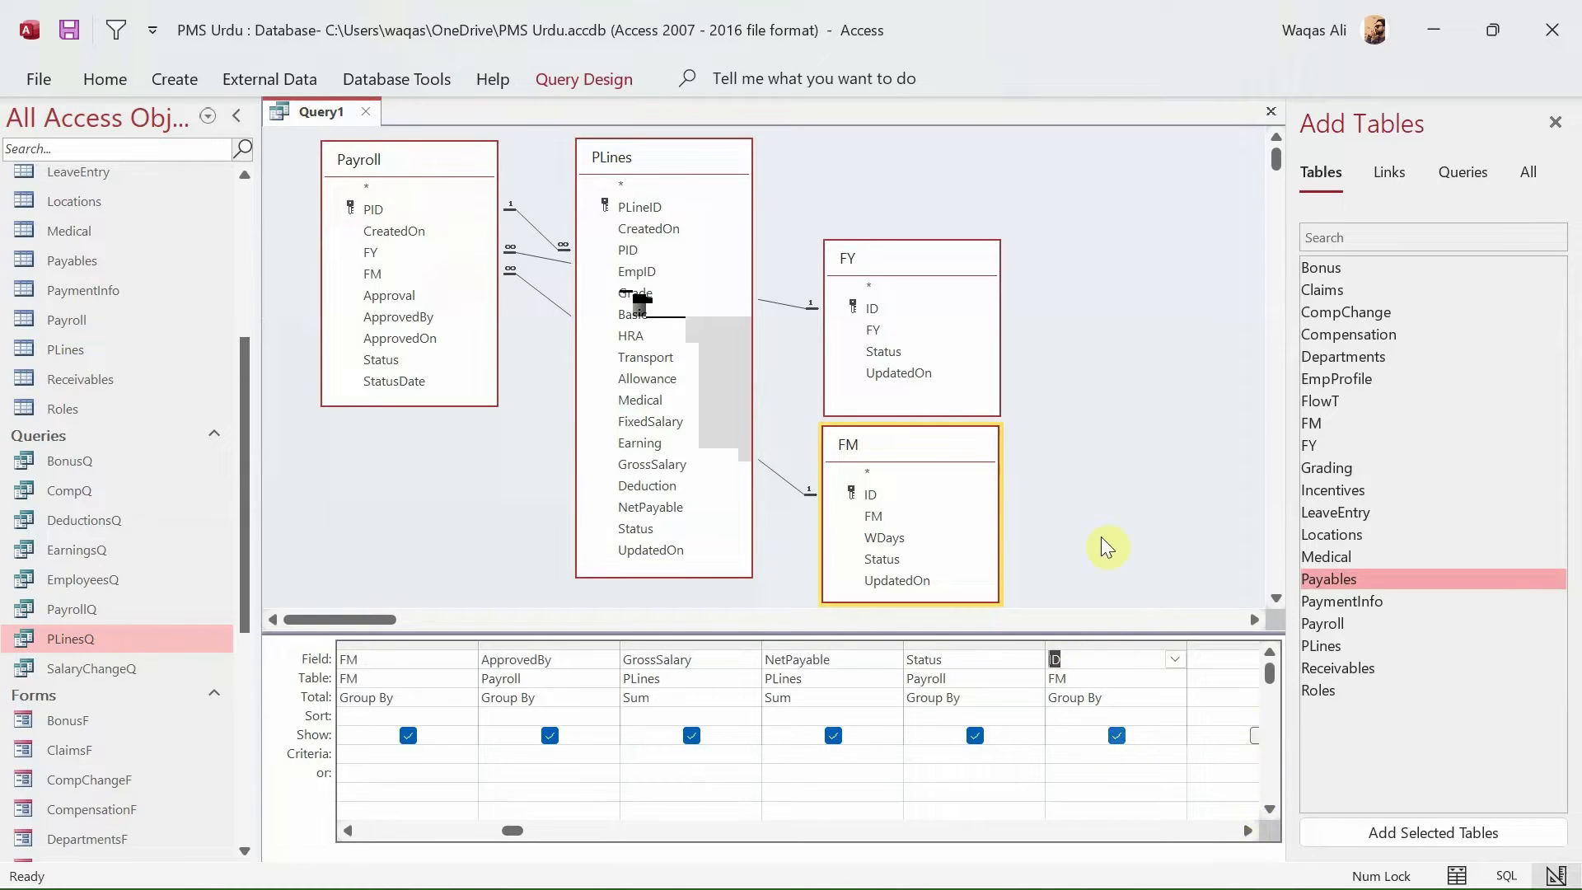
right_click(1101, 392)
left_click(1142, 431)
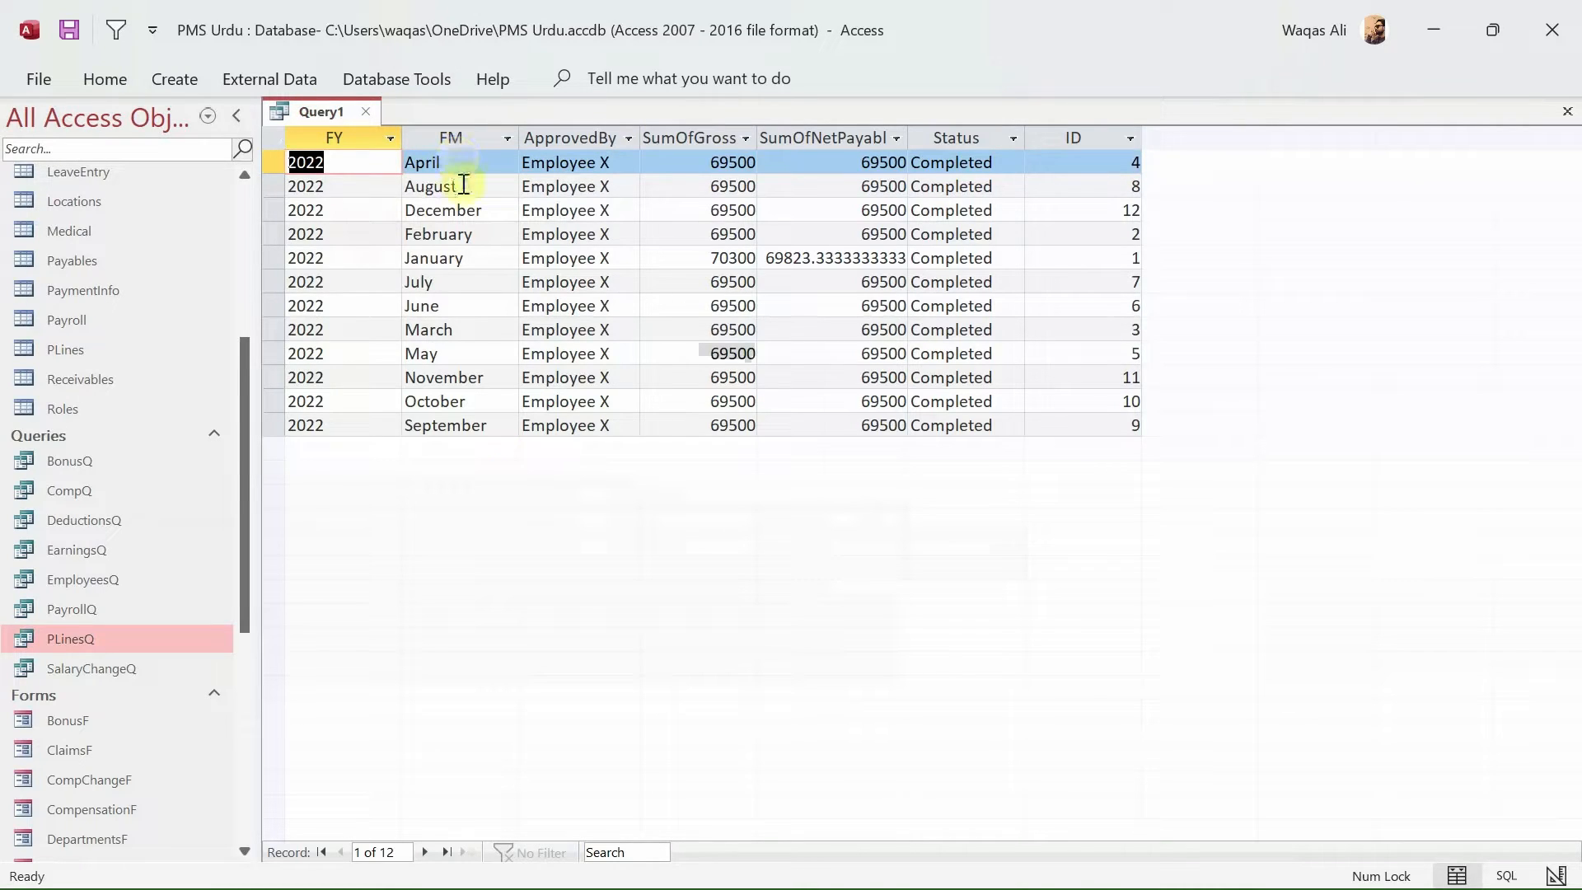
- Sort the query by the FM table's ID field in Ascending order in Design View, and show the result in Datasheet View
right_click(326, 113)
left_click(410, 245)
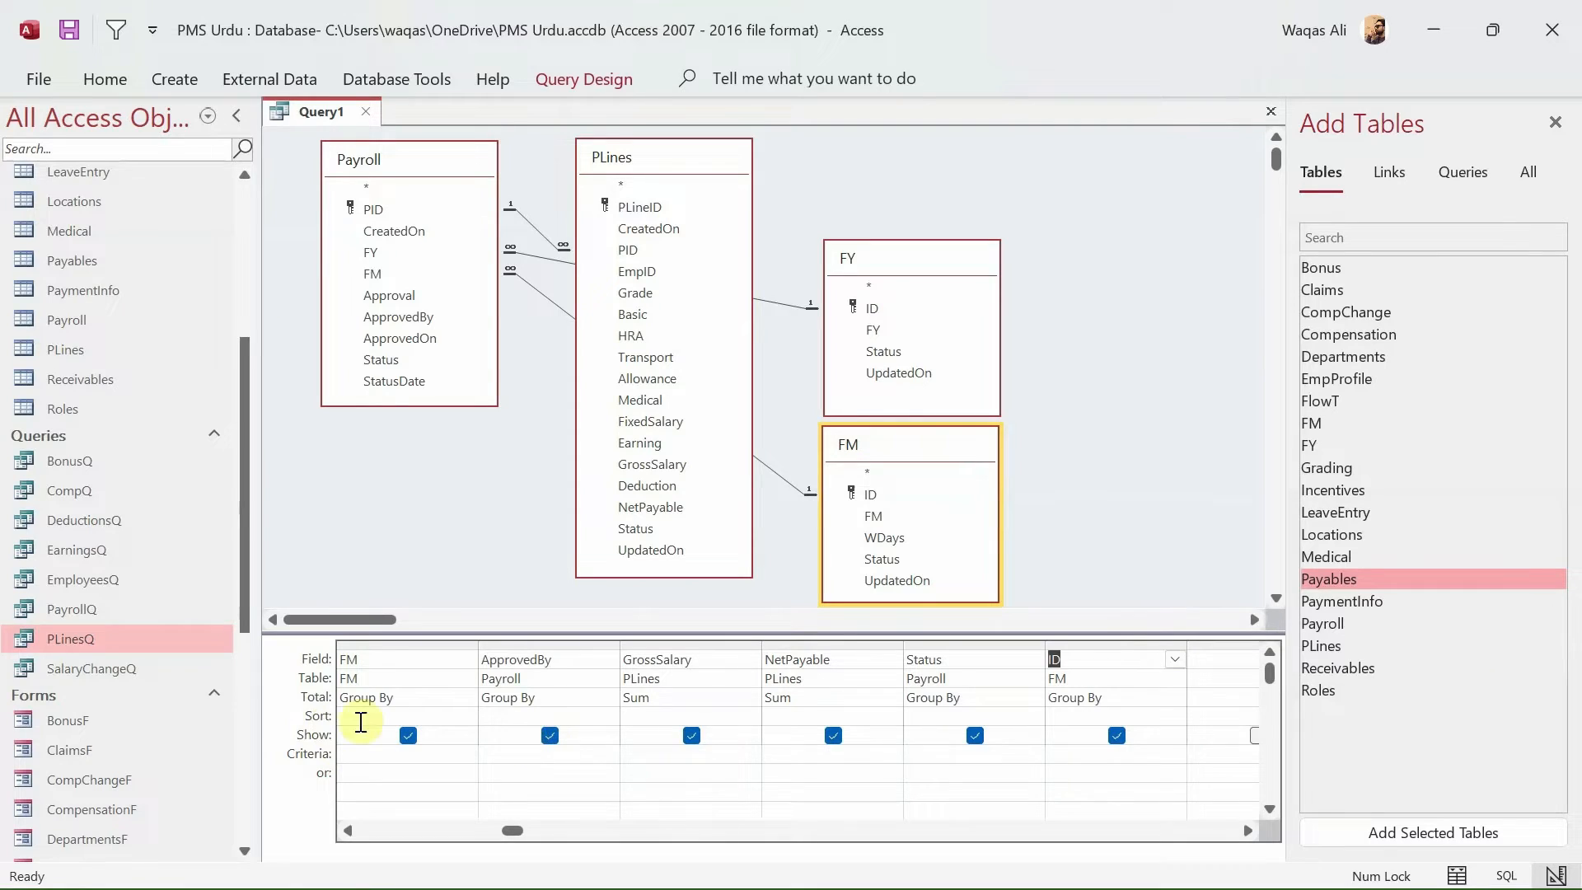
left_click(1088, 716)
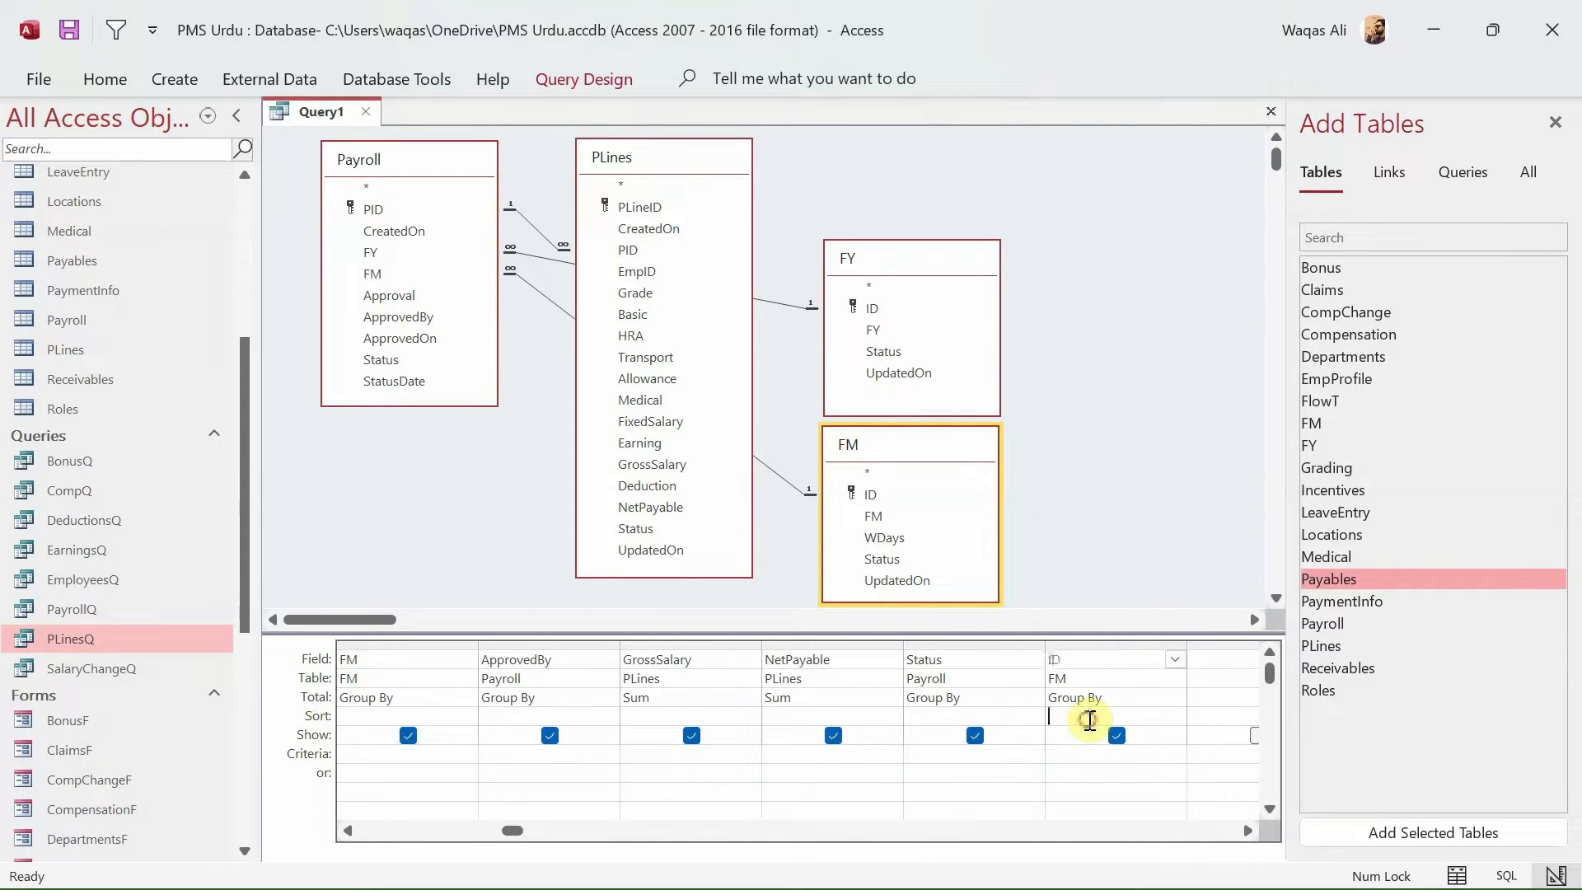
left_click(1174, 717)
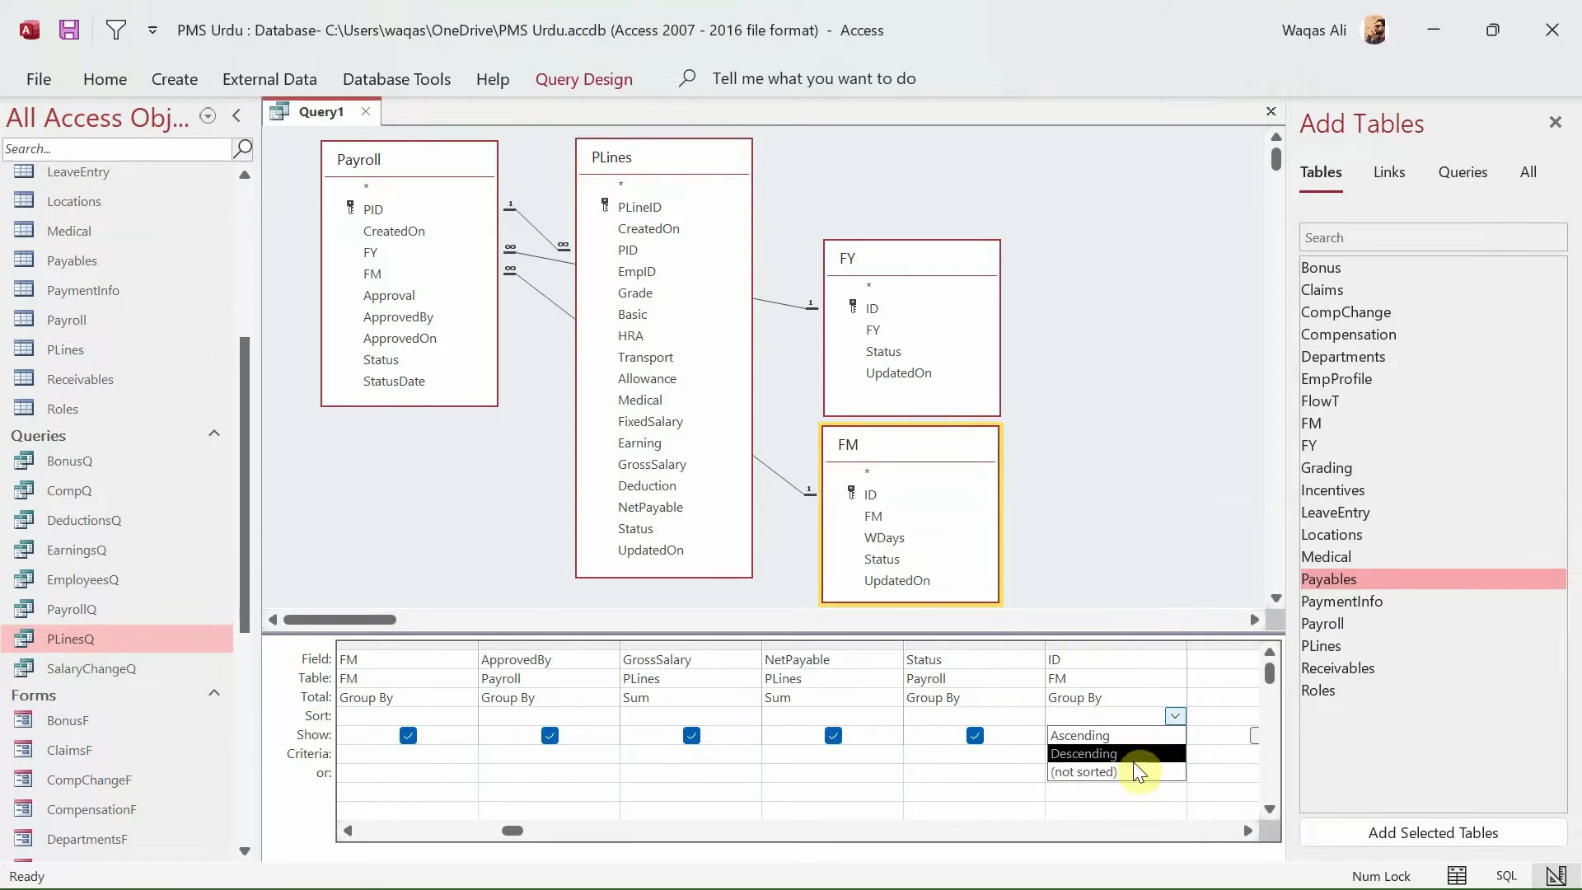
left_click(1126, 736)
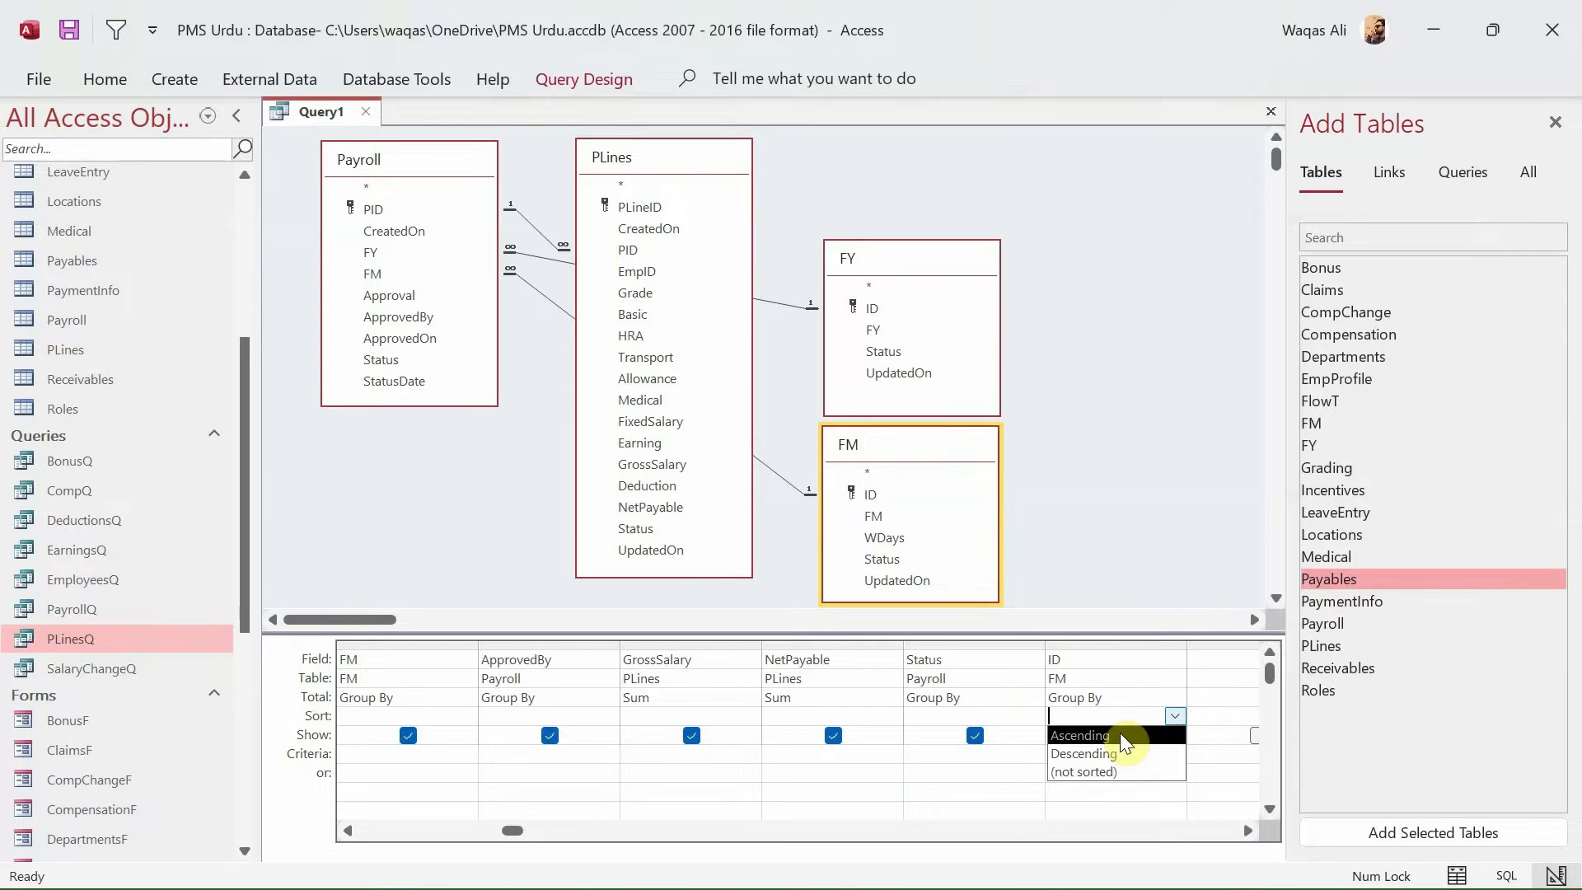
left_click(1119, 734)
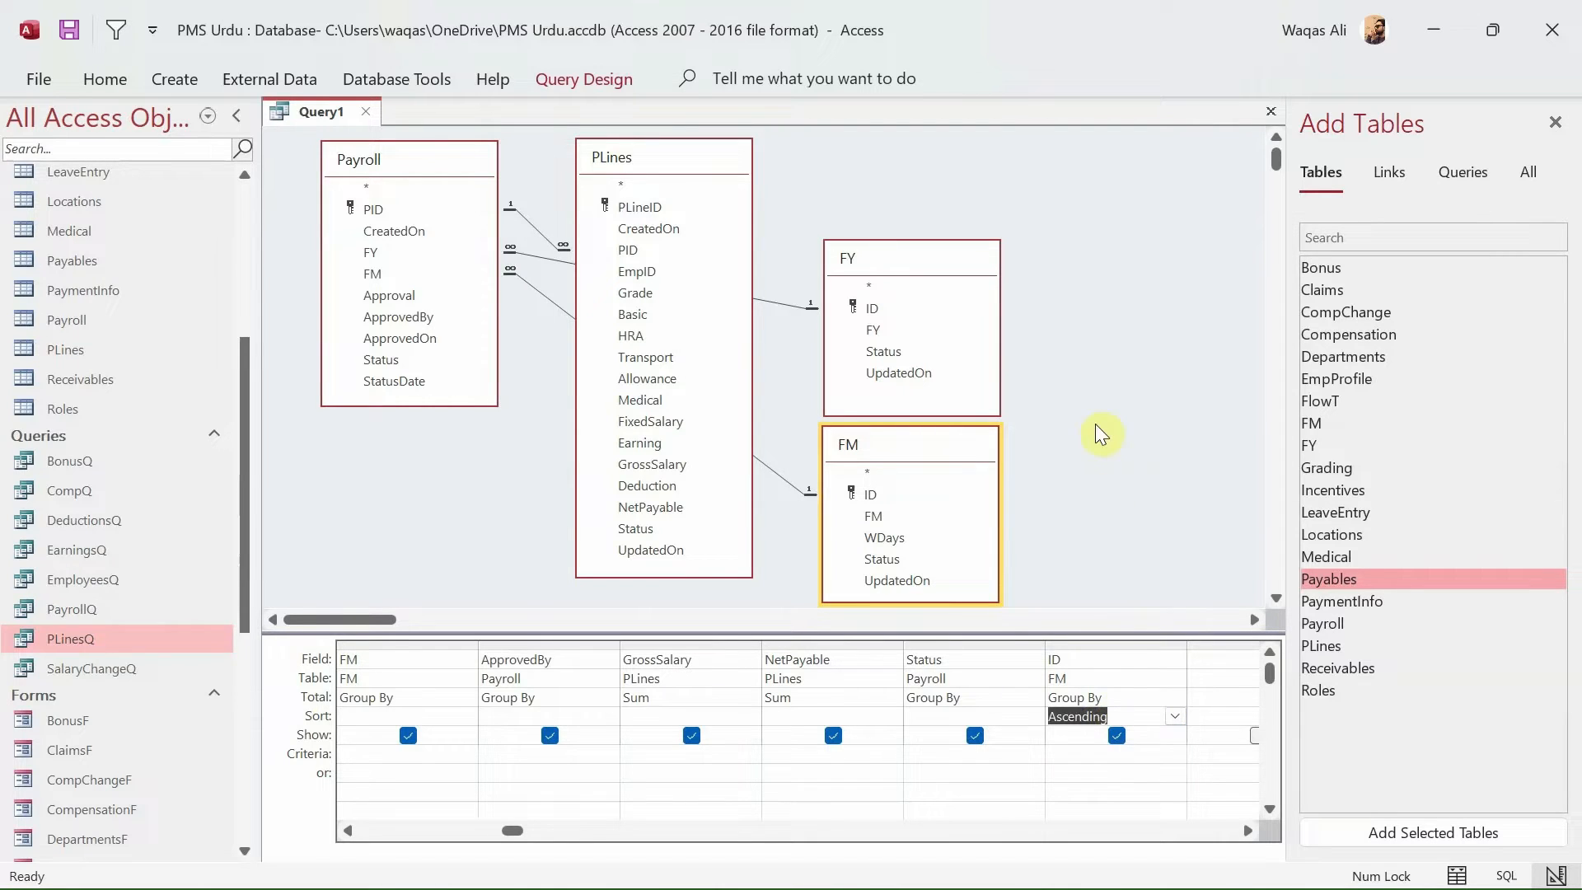
right_click(1095, 424)
left_click(1142, 460)
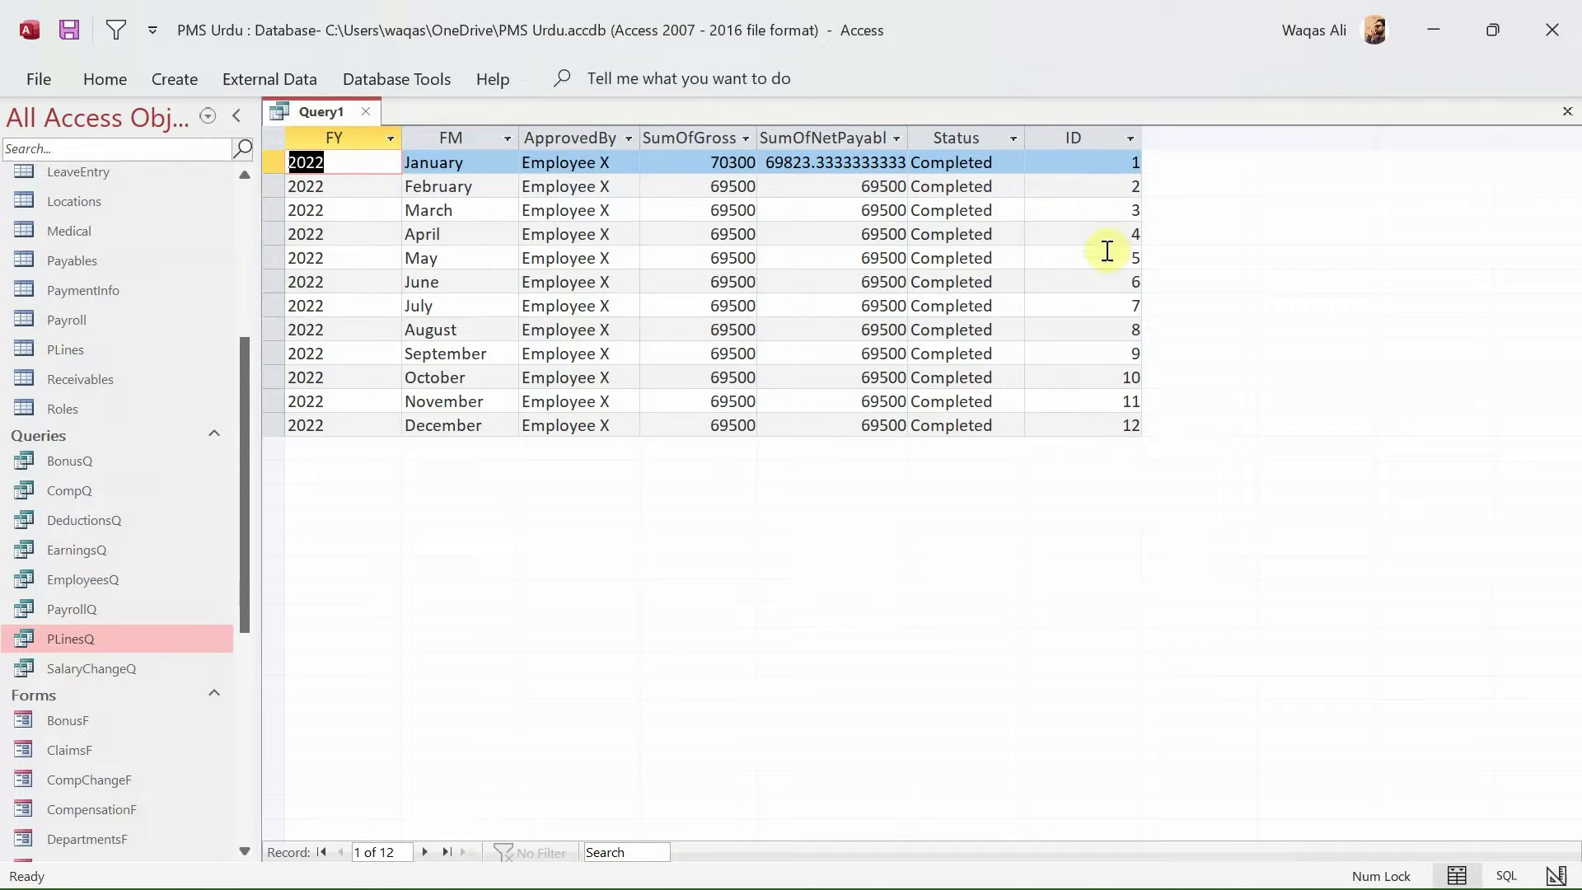
- Change the ID field's sort order to Descending in Design View, and check the record order in Datasheet View
right_click(287, 113)
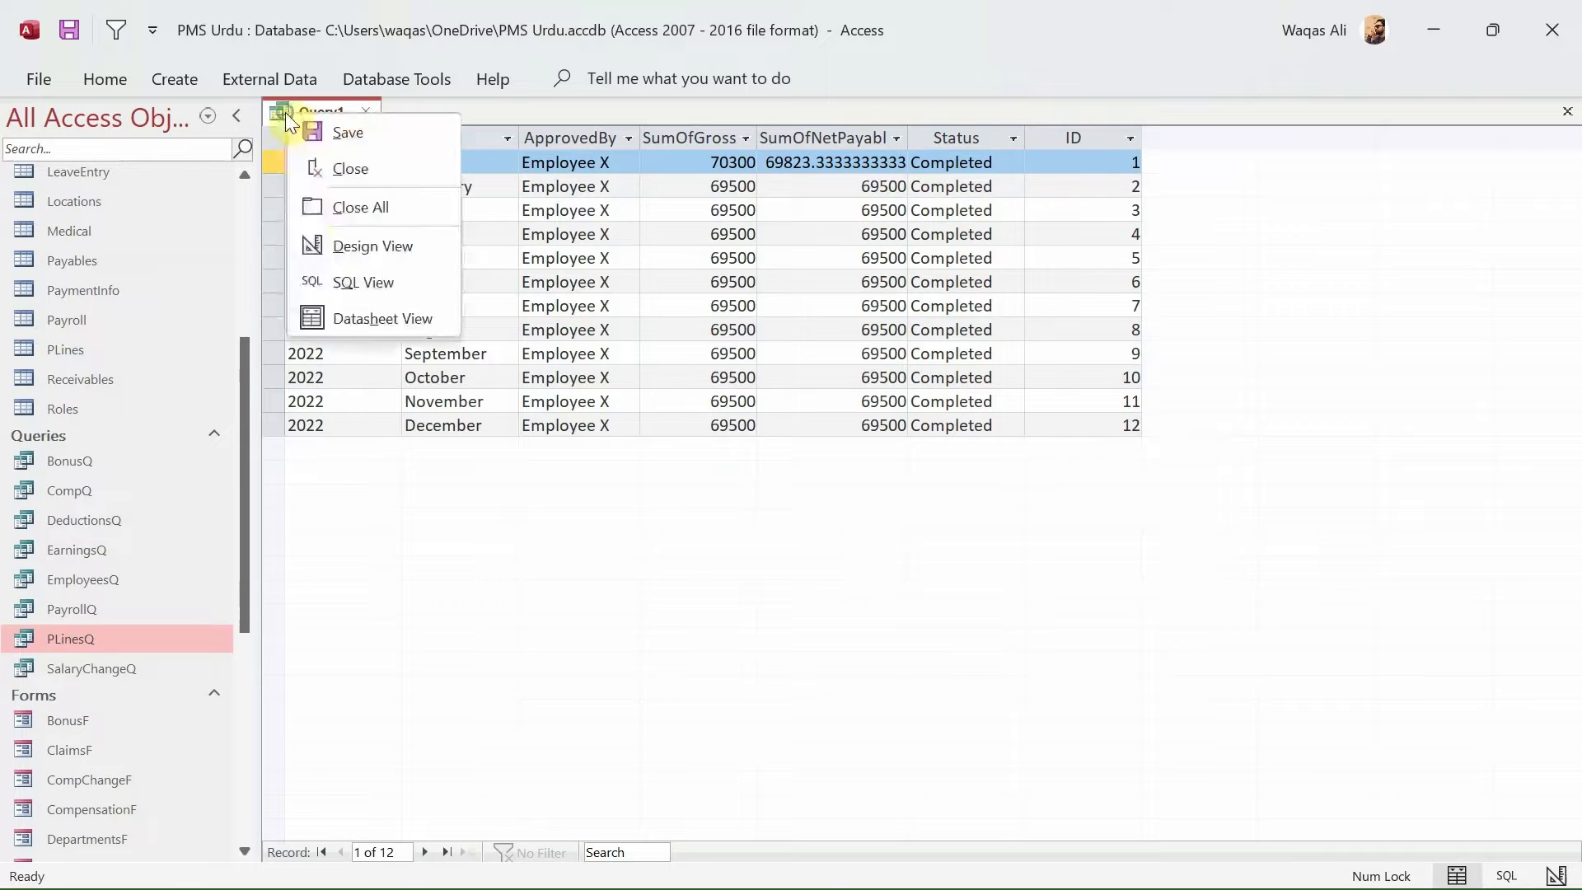
left_click(373, 247)
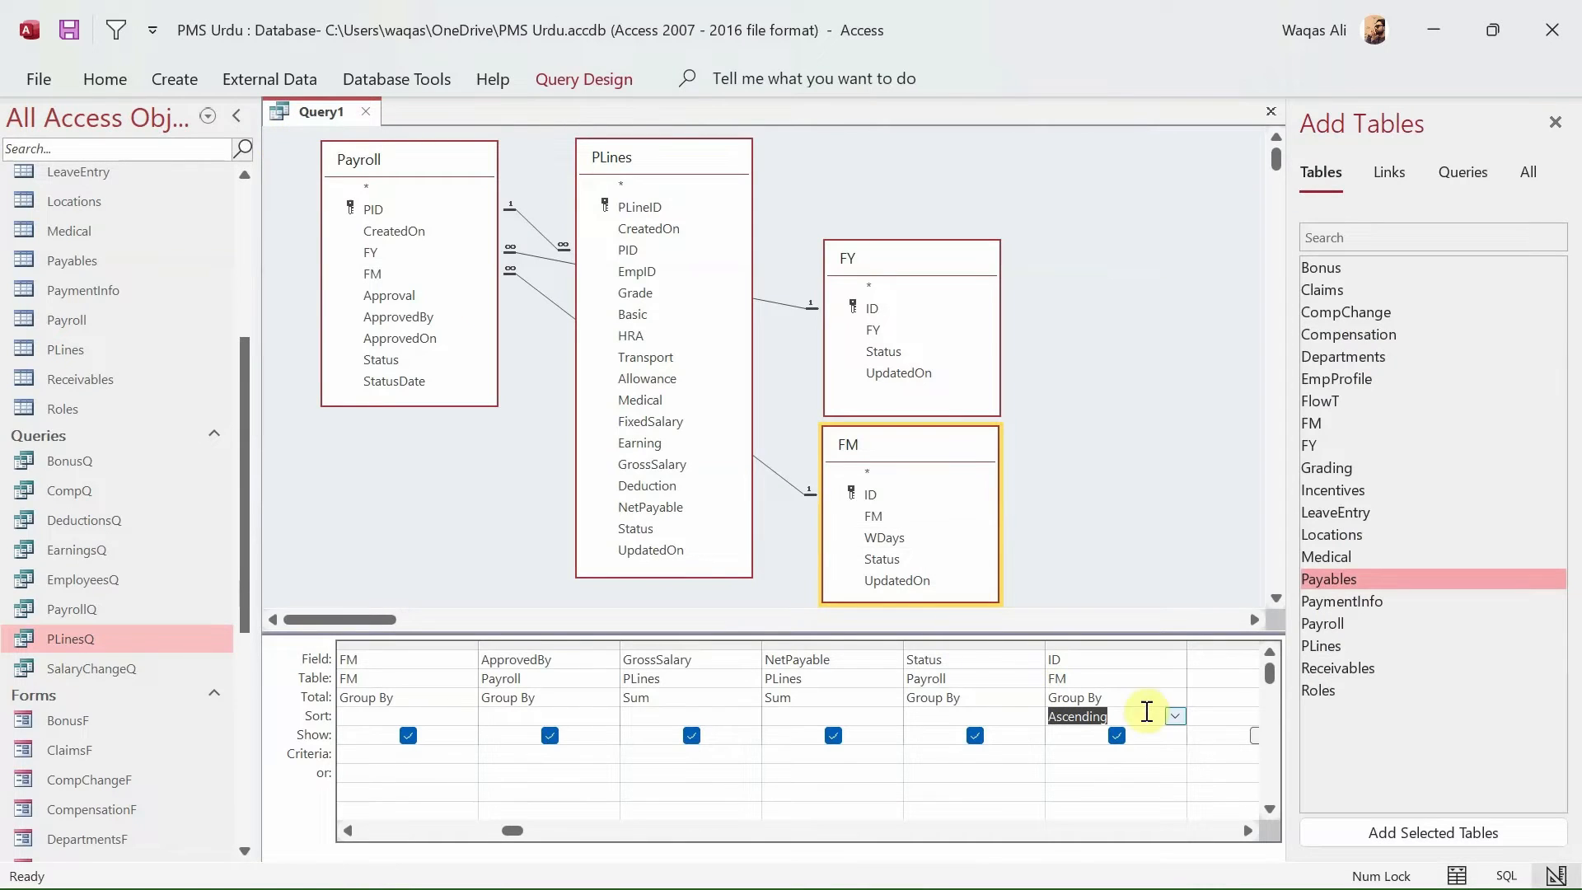
left_click(1174, 716)
left_click(1157, 754)
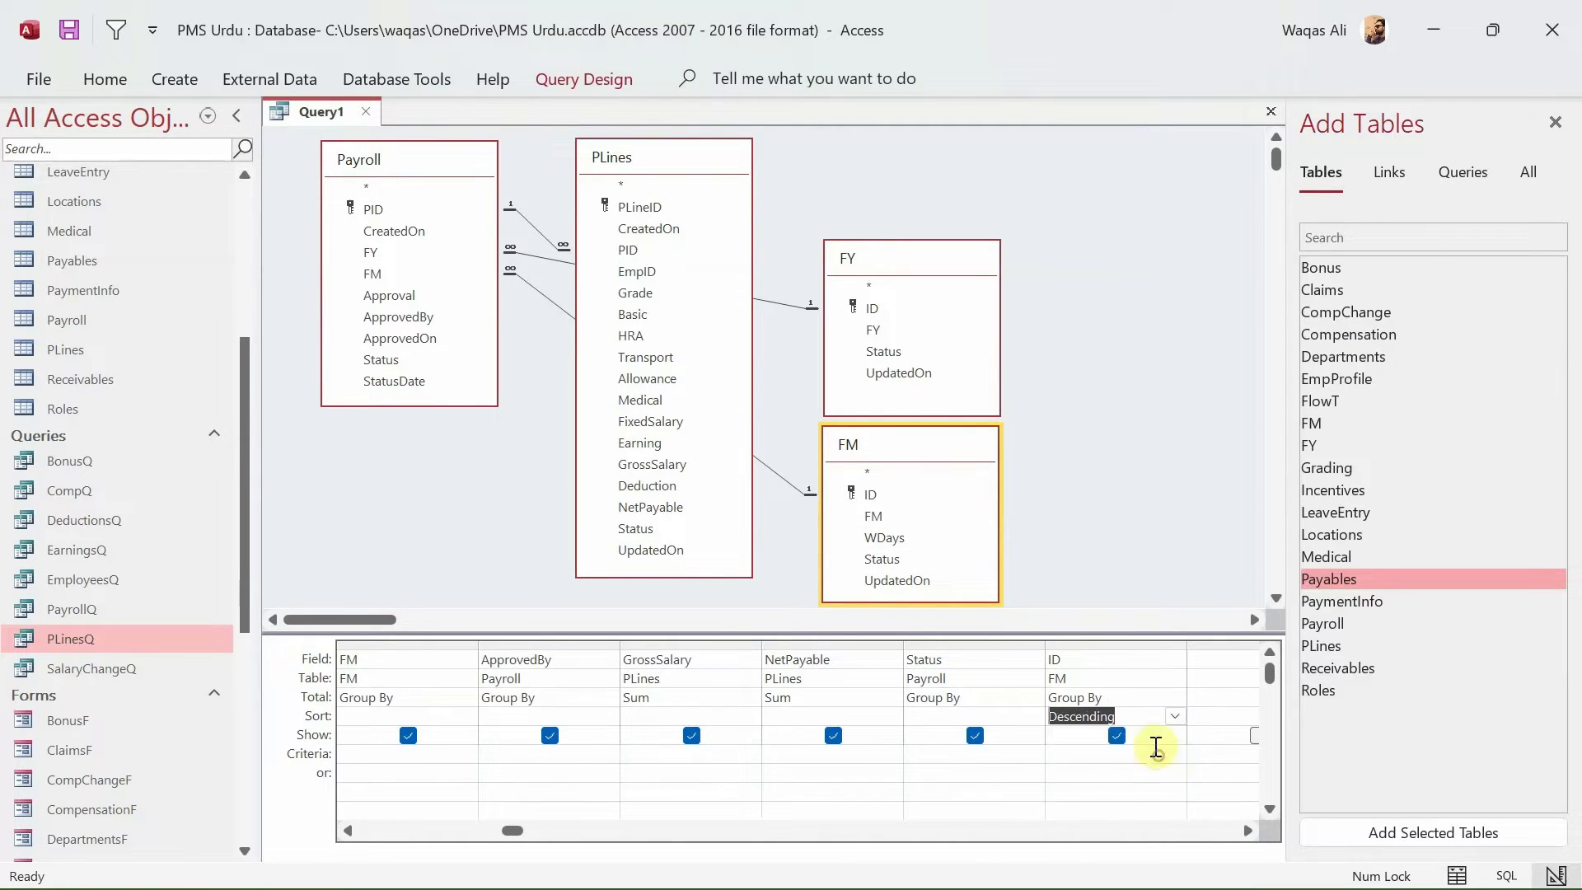
right_click(1080, 365)
left_click(1124, 429)
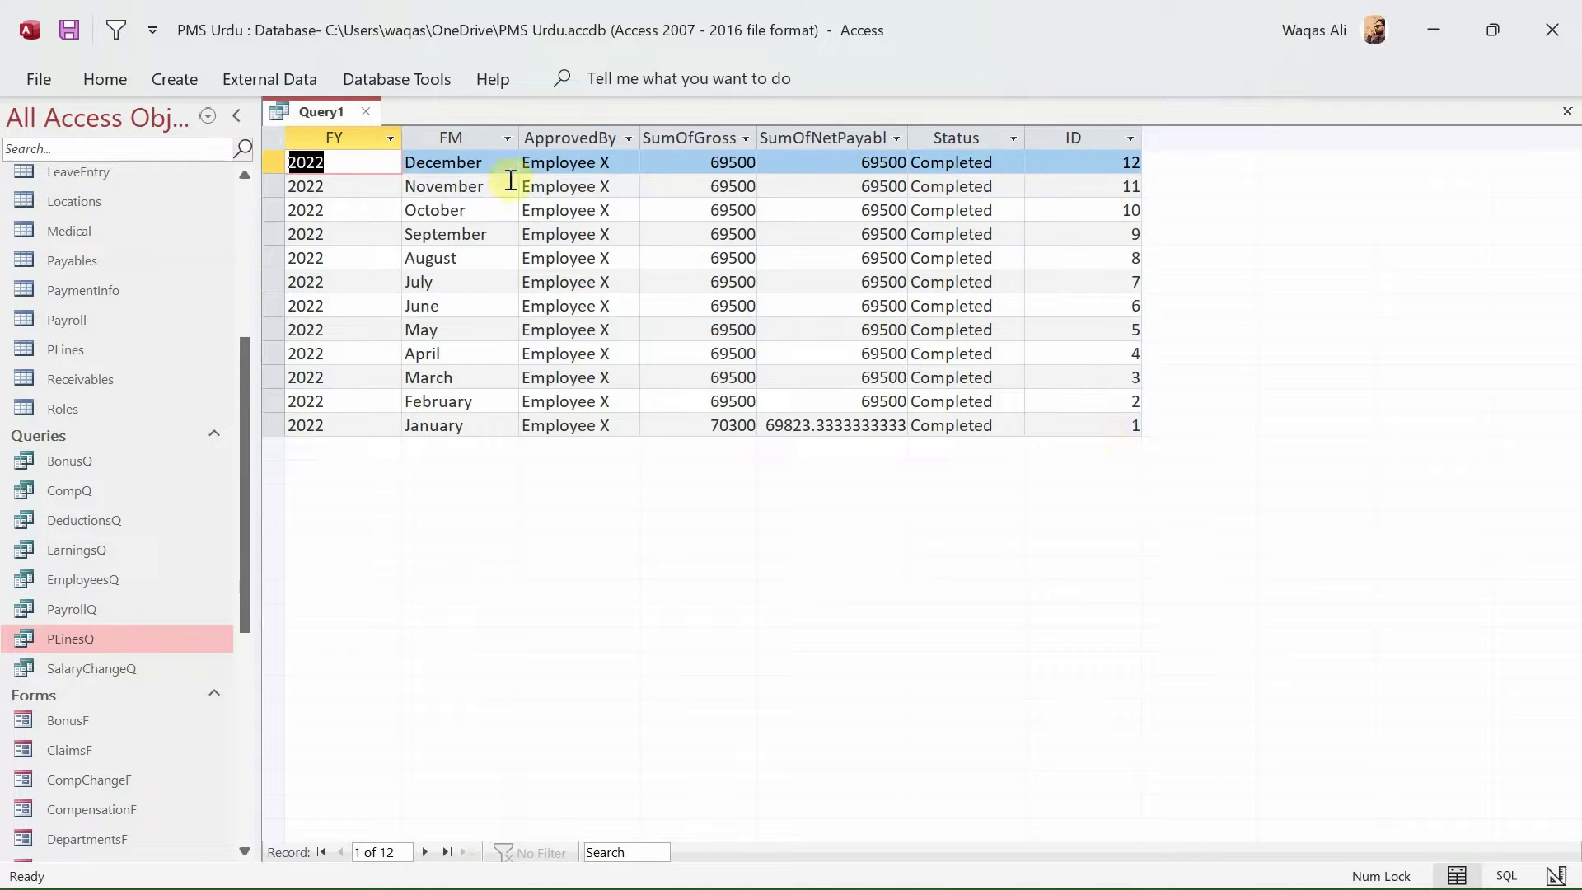
- Set the ID field's sort order back to Ascending in Design View, and show the query in Datasheet View
right_click(320, 115)
left_click(392, 245)
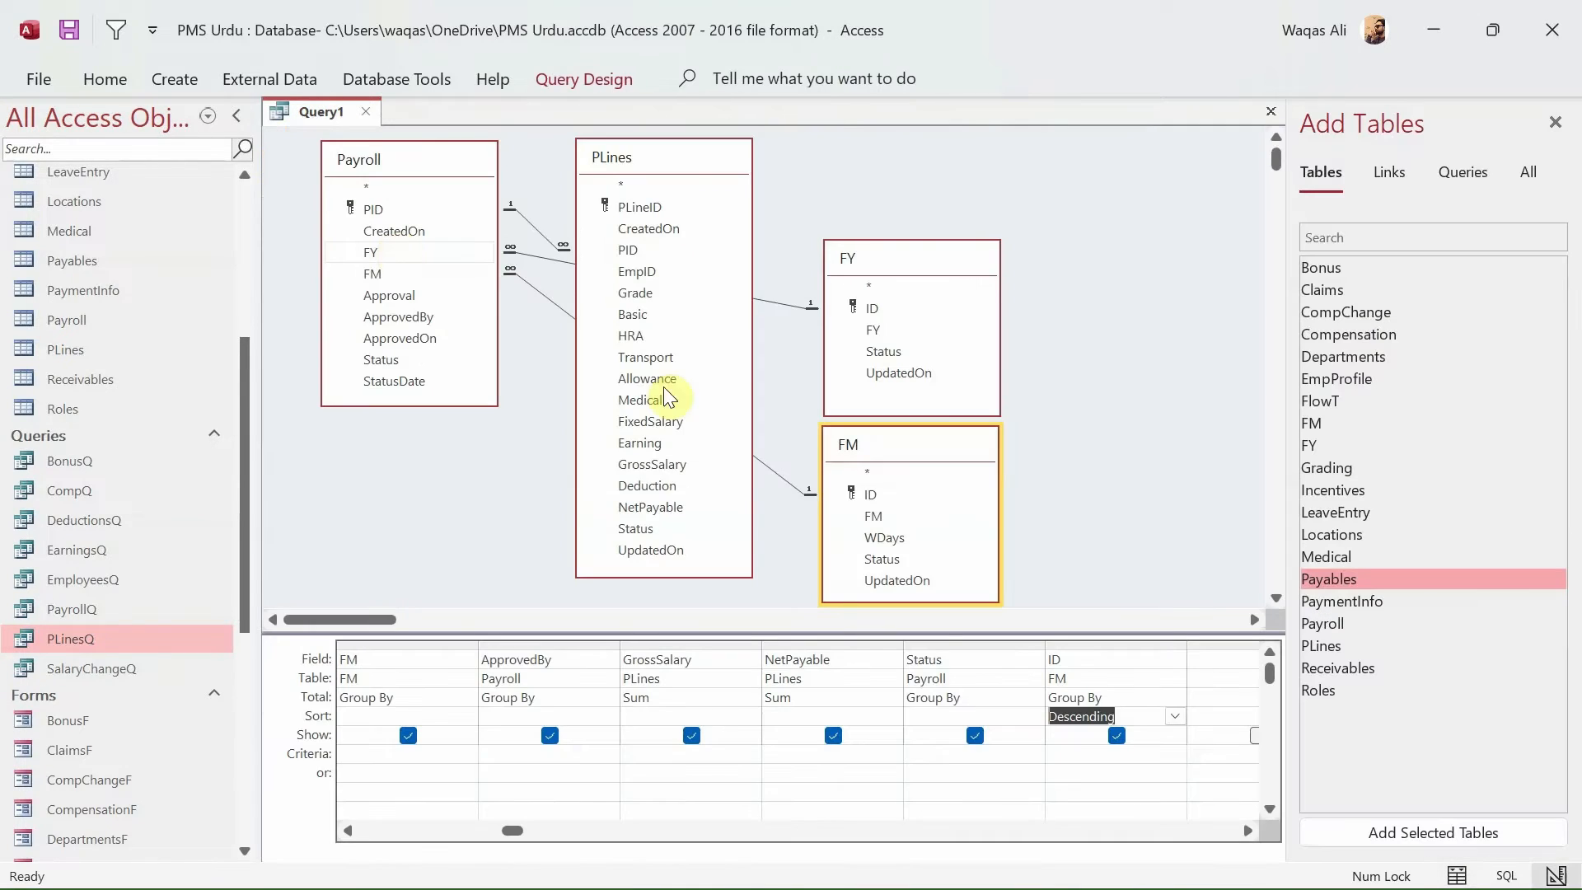
left_click(1176, 717)
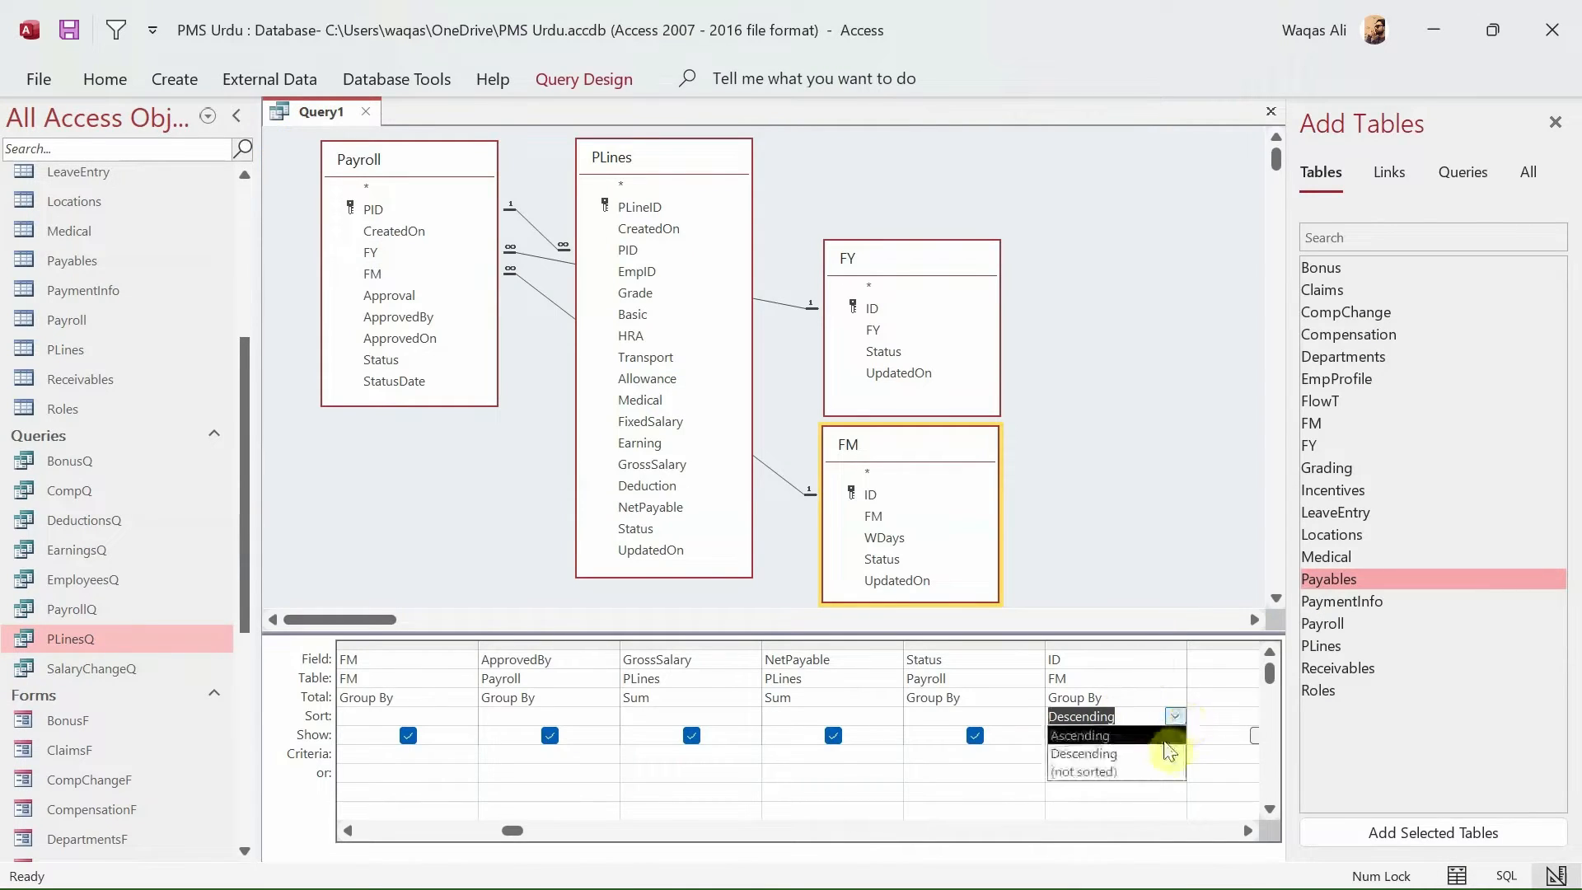
left_click(1158, 735)
right_click(1130, 376)
left_click(1156, 422)
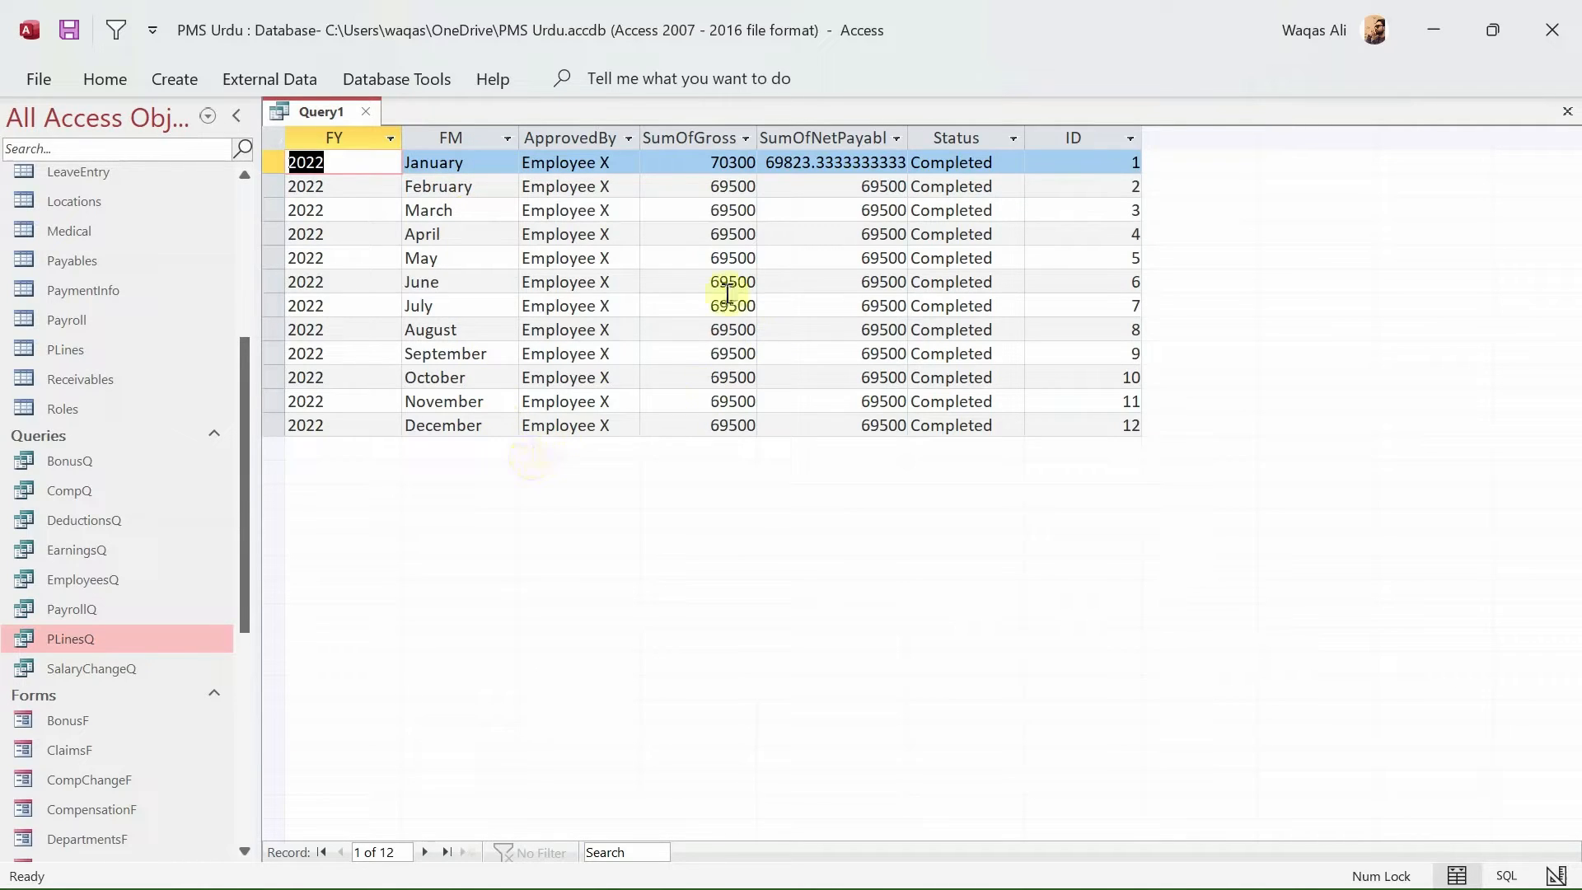
- Select the January, February, March and April records one after another to examine the monthly totals
left_click(277, 162)
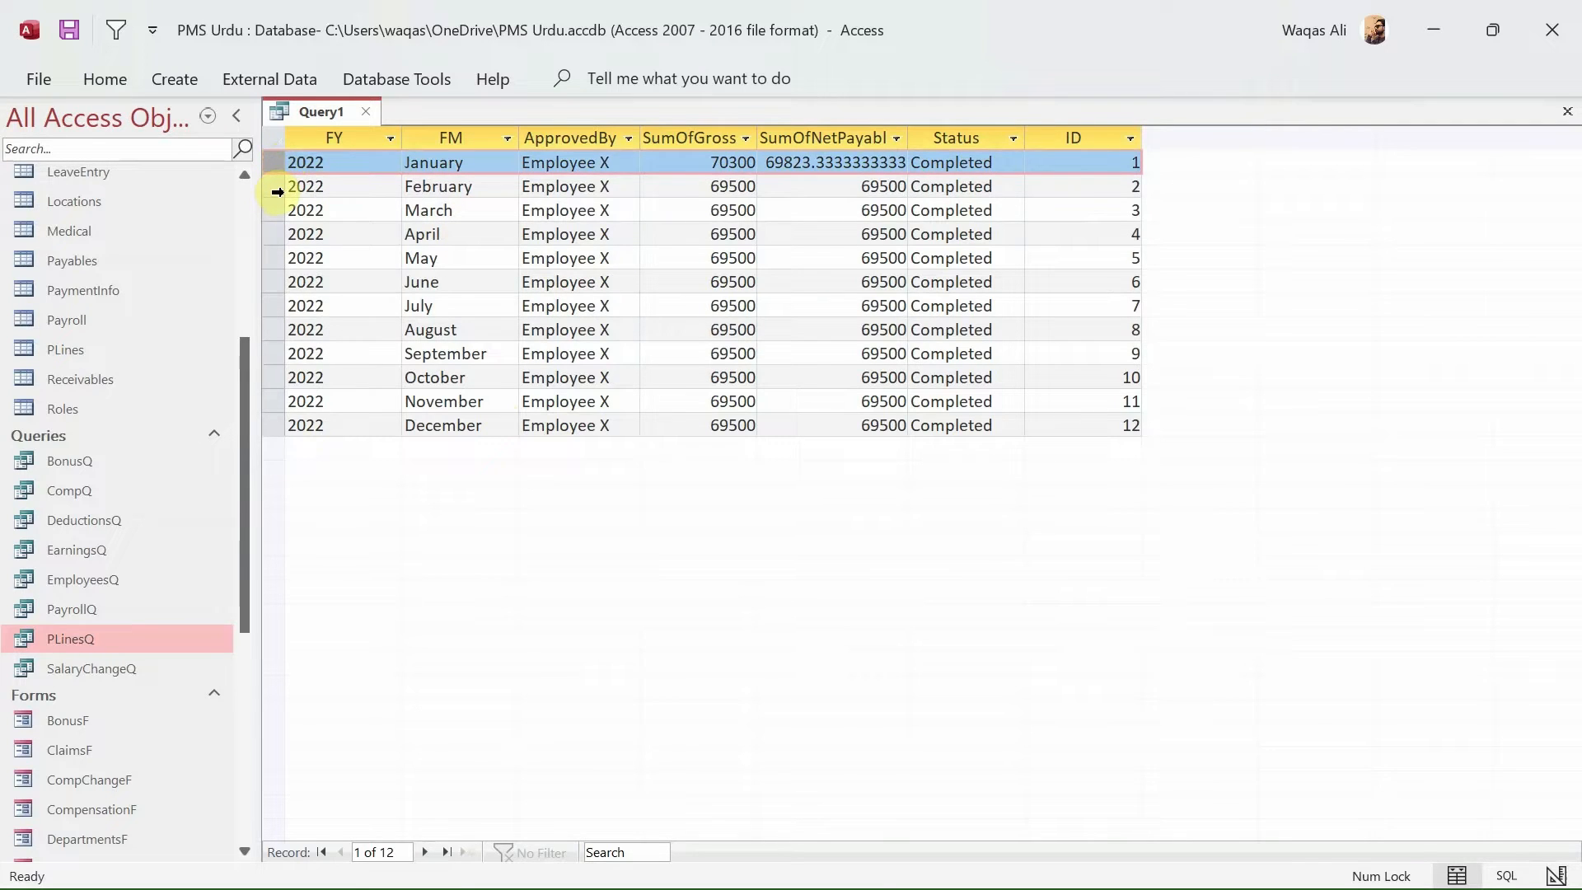
left_click(276, 194)
left_click(277, 210)
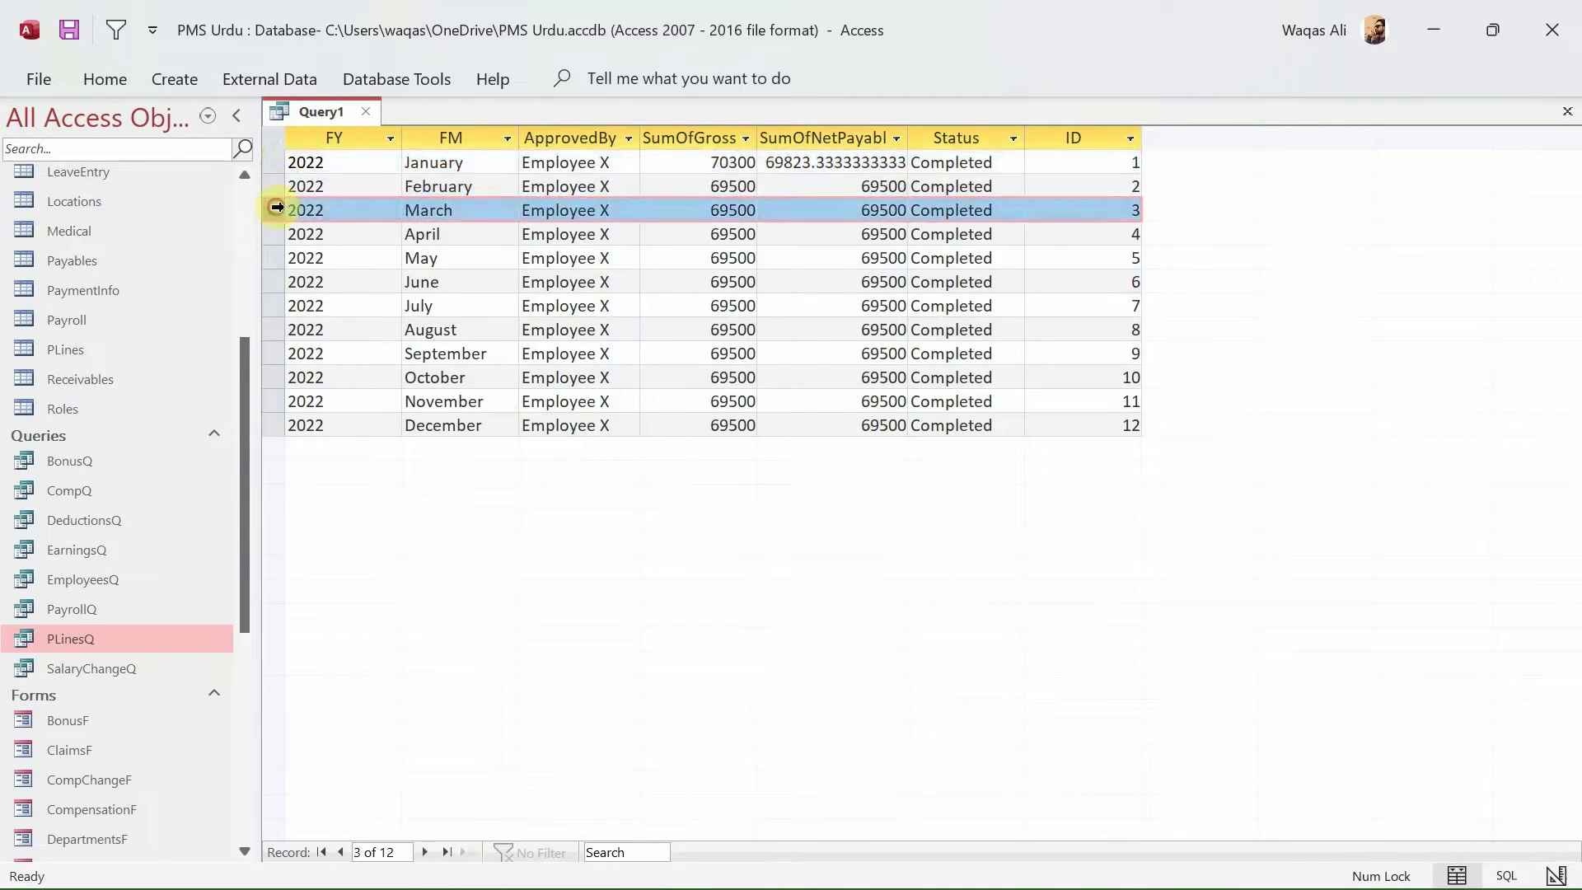
left_click(277, 234)
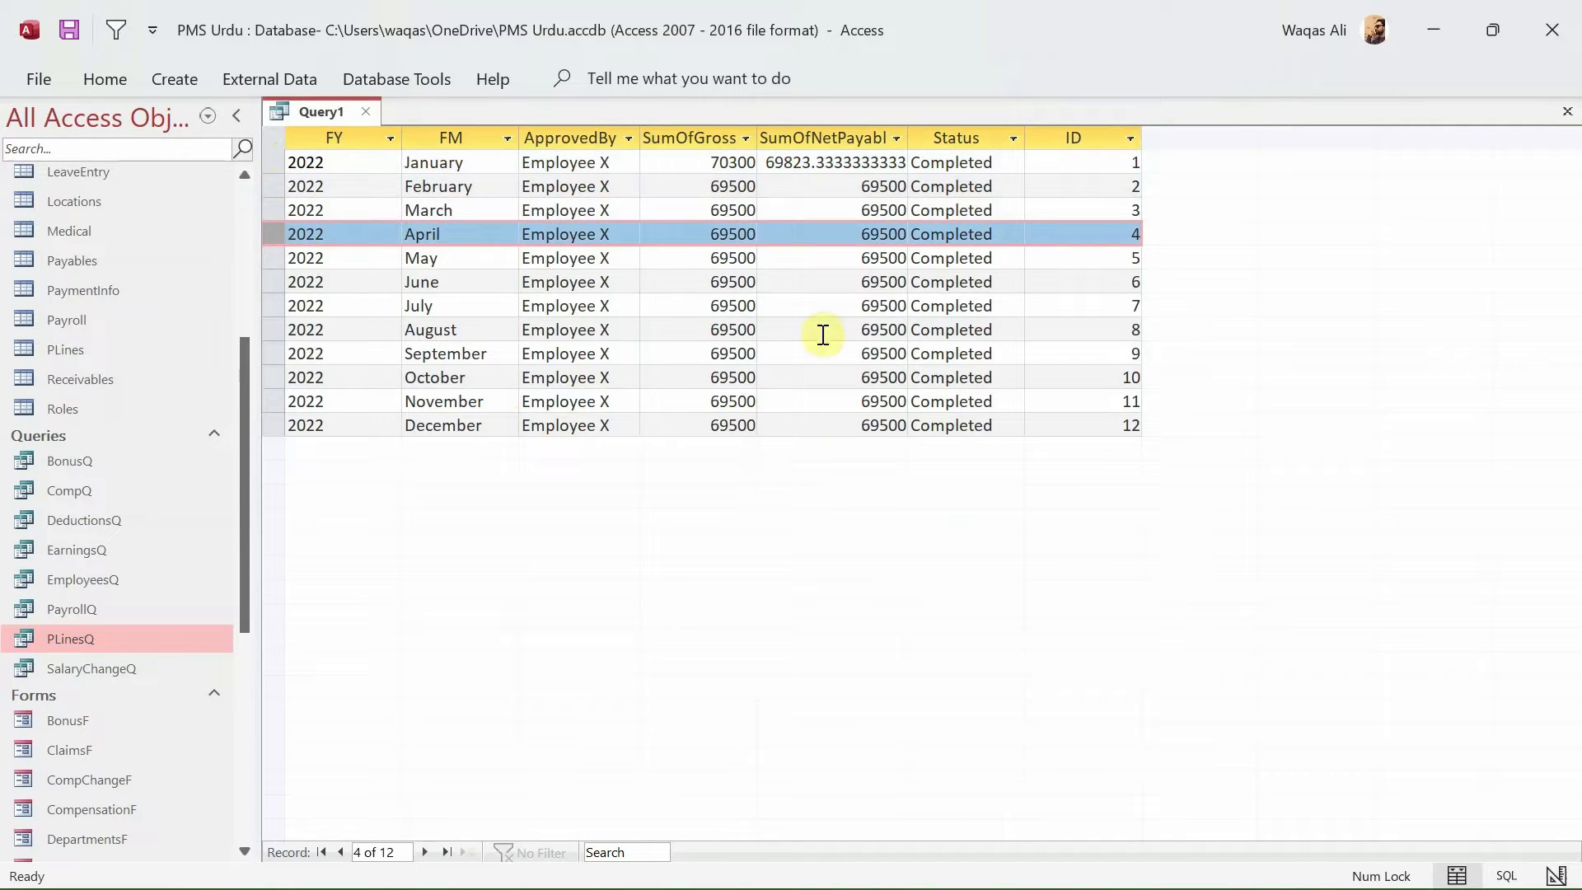
- Save the monthly totals query as PayrollMQ and close it
left_click(848, 258)
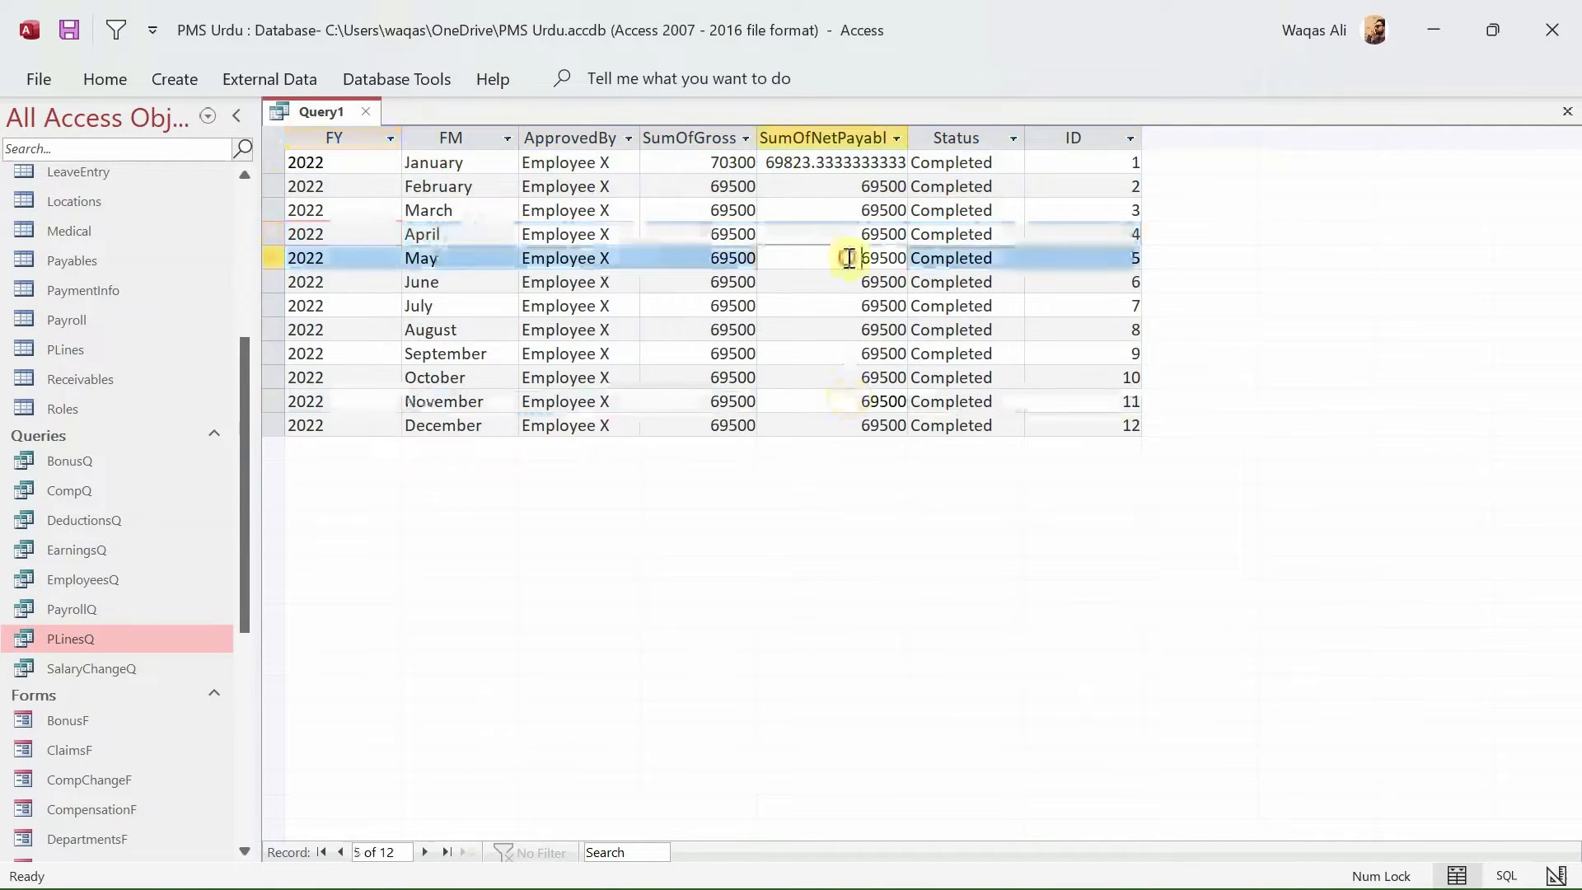
right_click(300, 108)
left_click(315, 121)
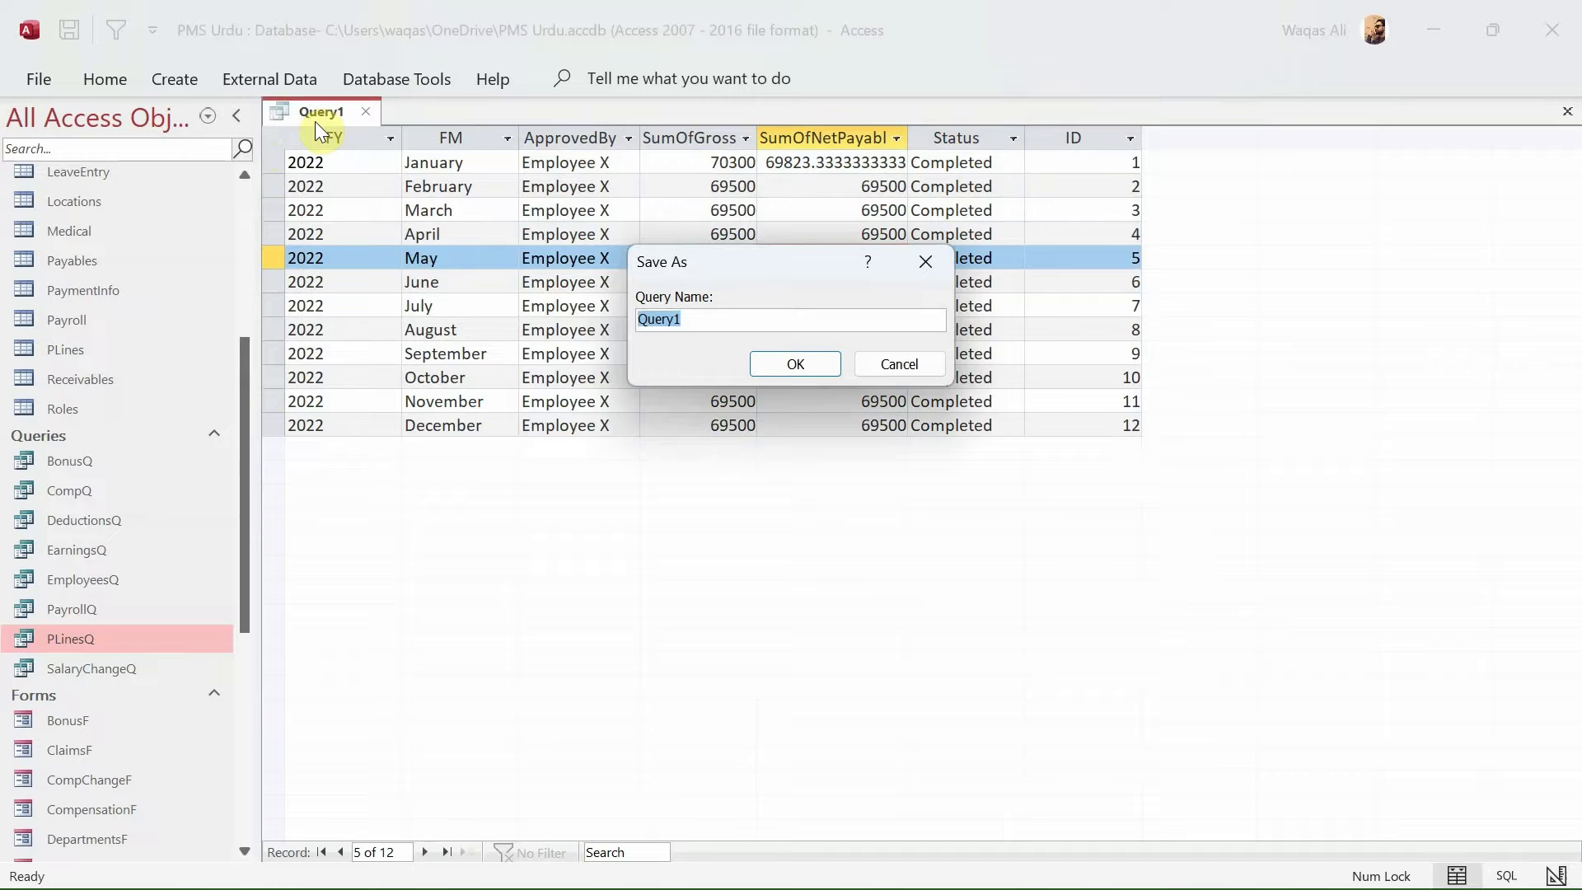
type("PayrollMoQ")
key("Return")
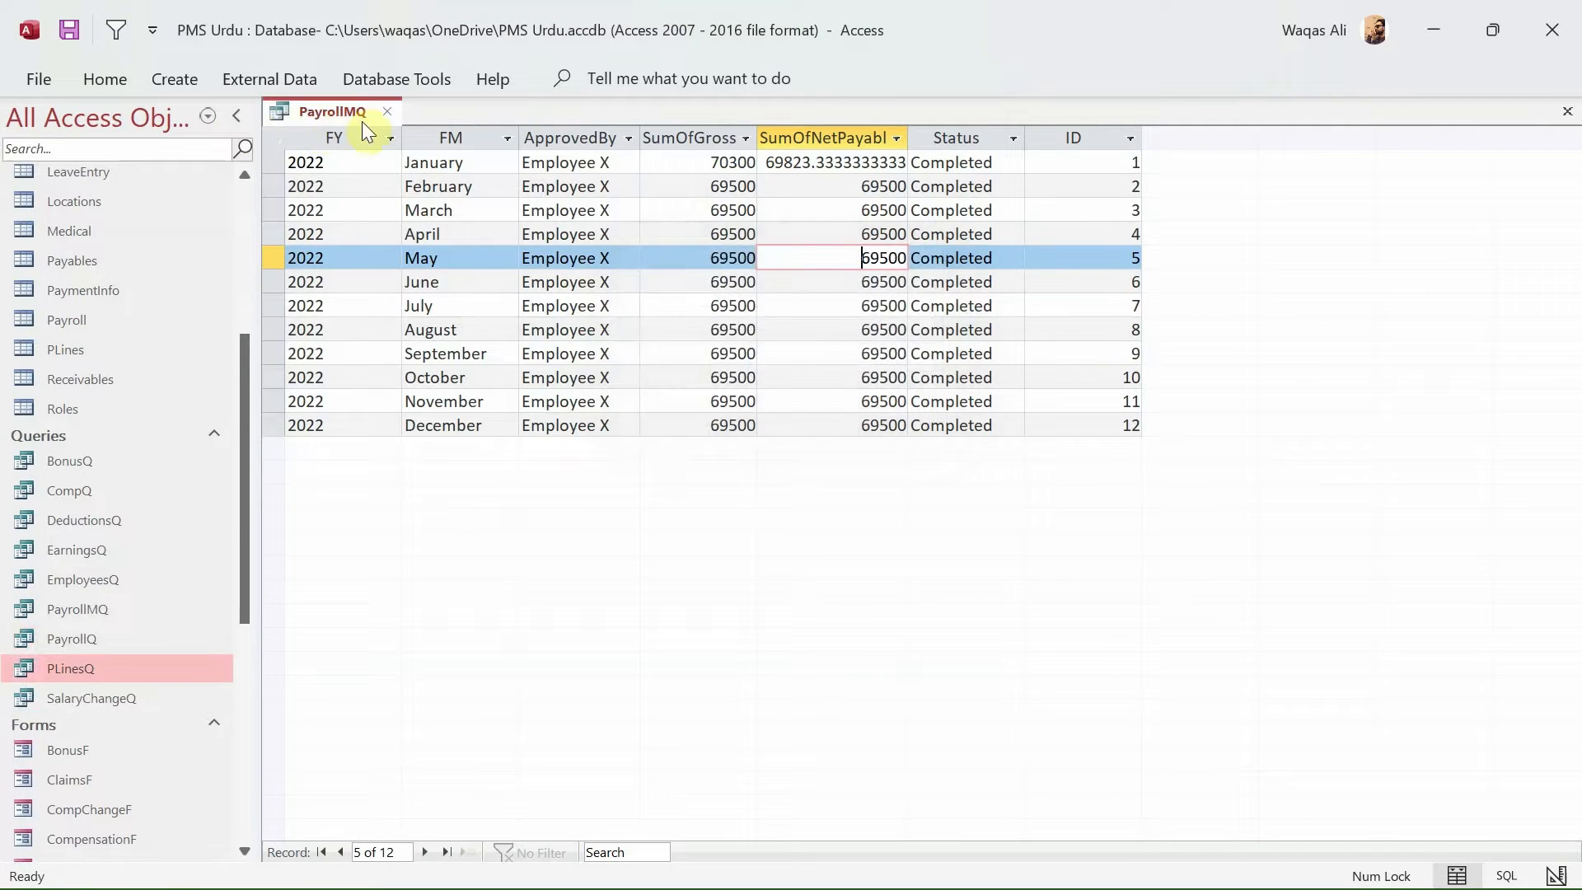
left_click(386, 111)
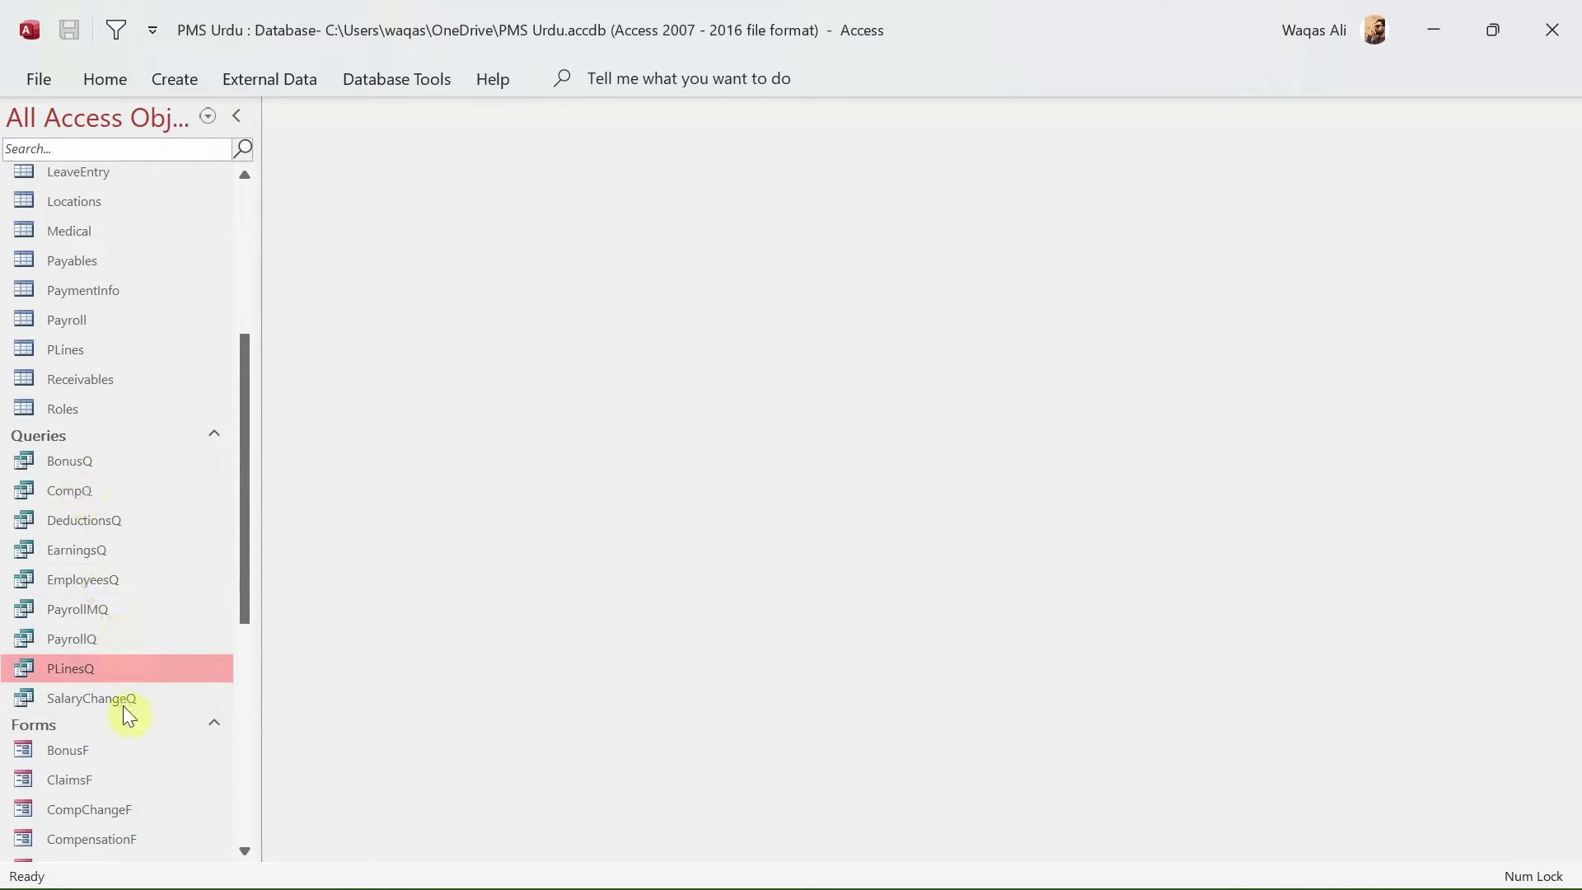
- Reopen the PayrollMQ query to check its monthly records, and close it
left_click(87, 619)
double_click(86, 618)
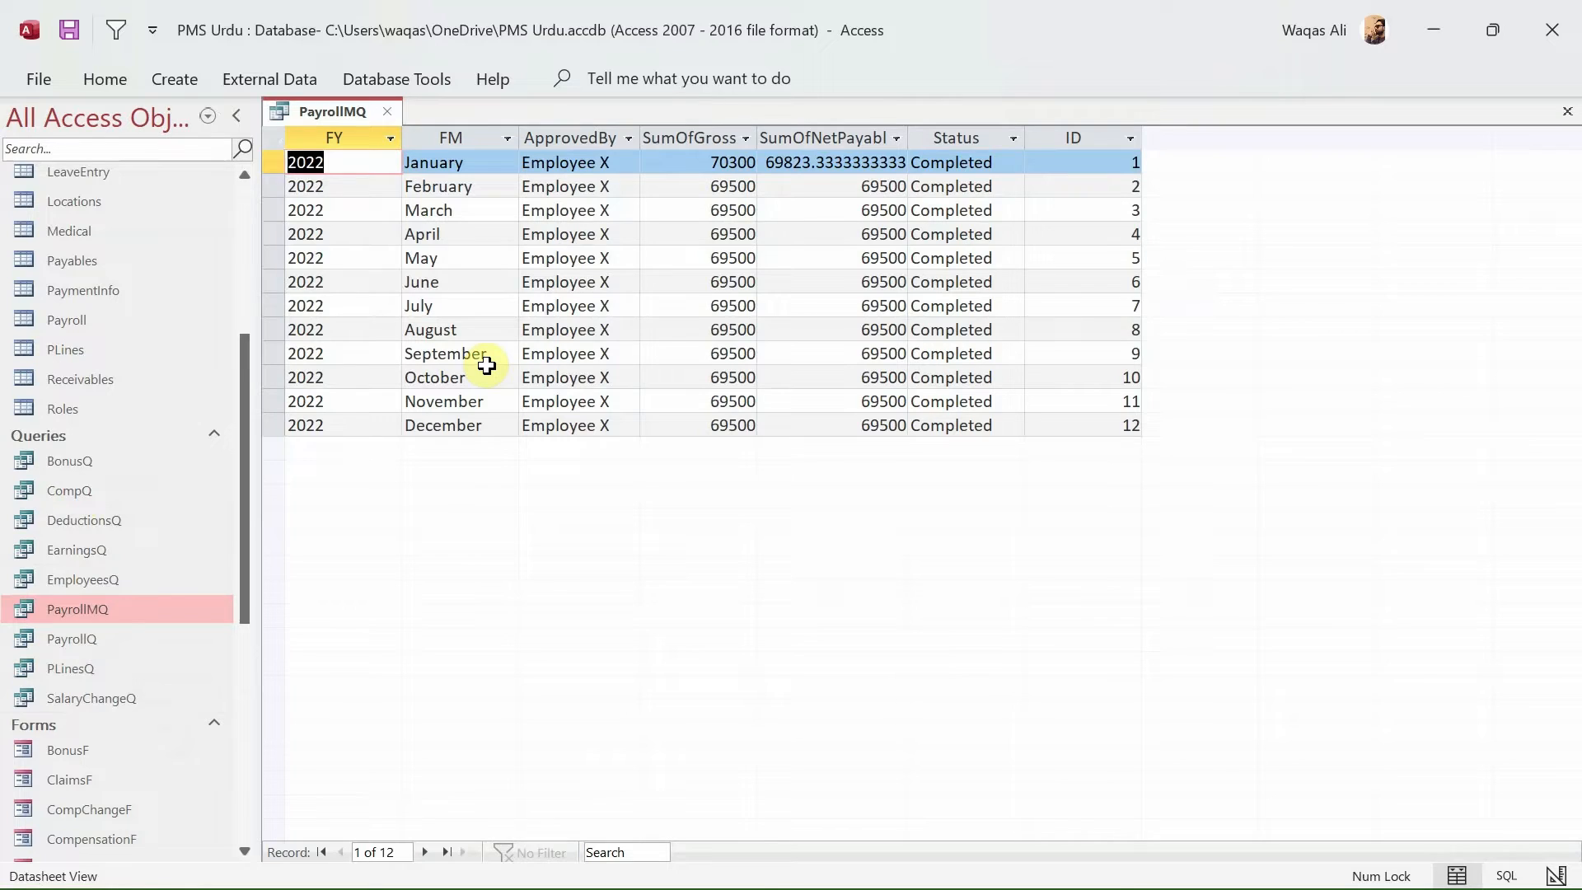
left_click(387, 111)
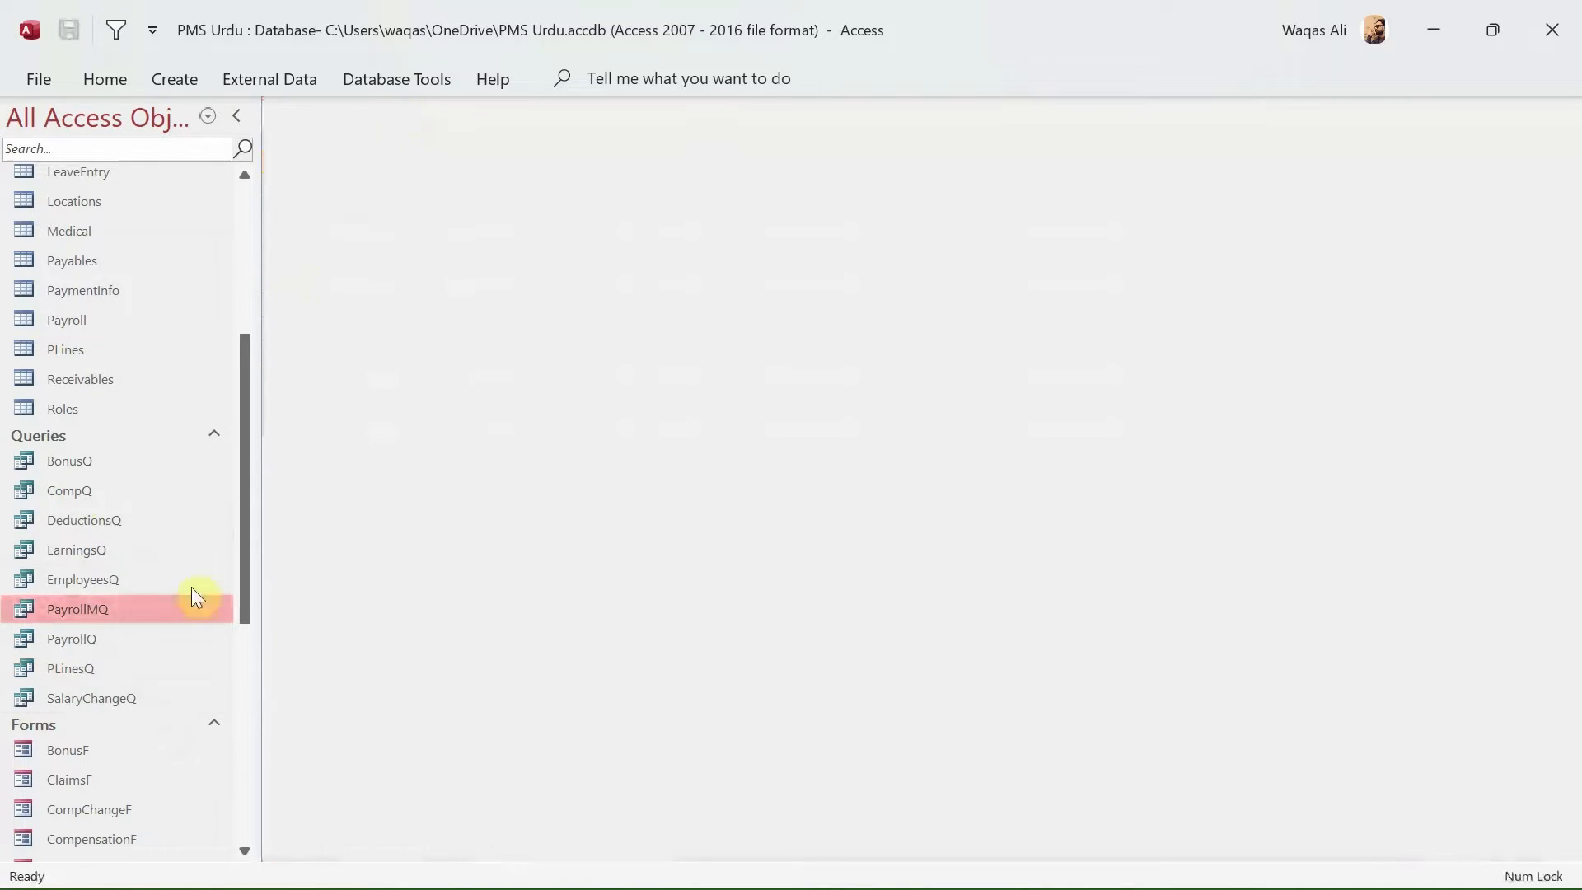
- Examine the EmployeesR report in Report View and Print Preview, and view the CompChangeF form, closing both
scroll(192, 588, "down", 6)
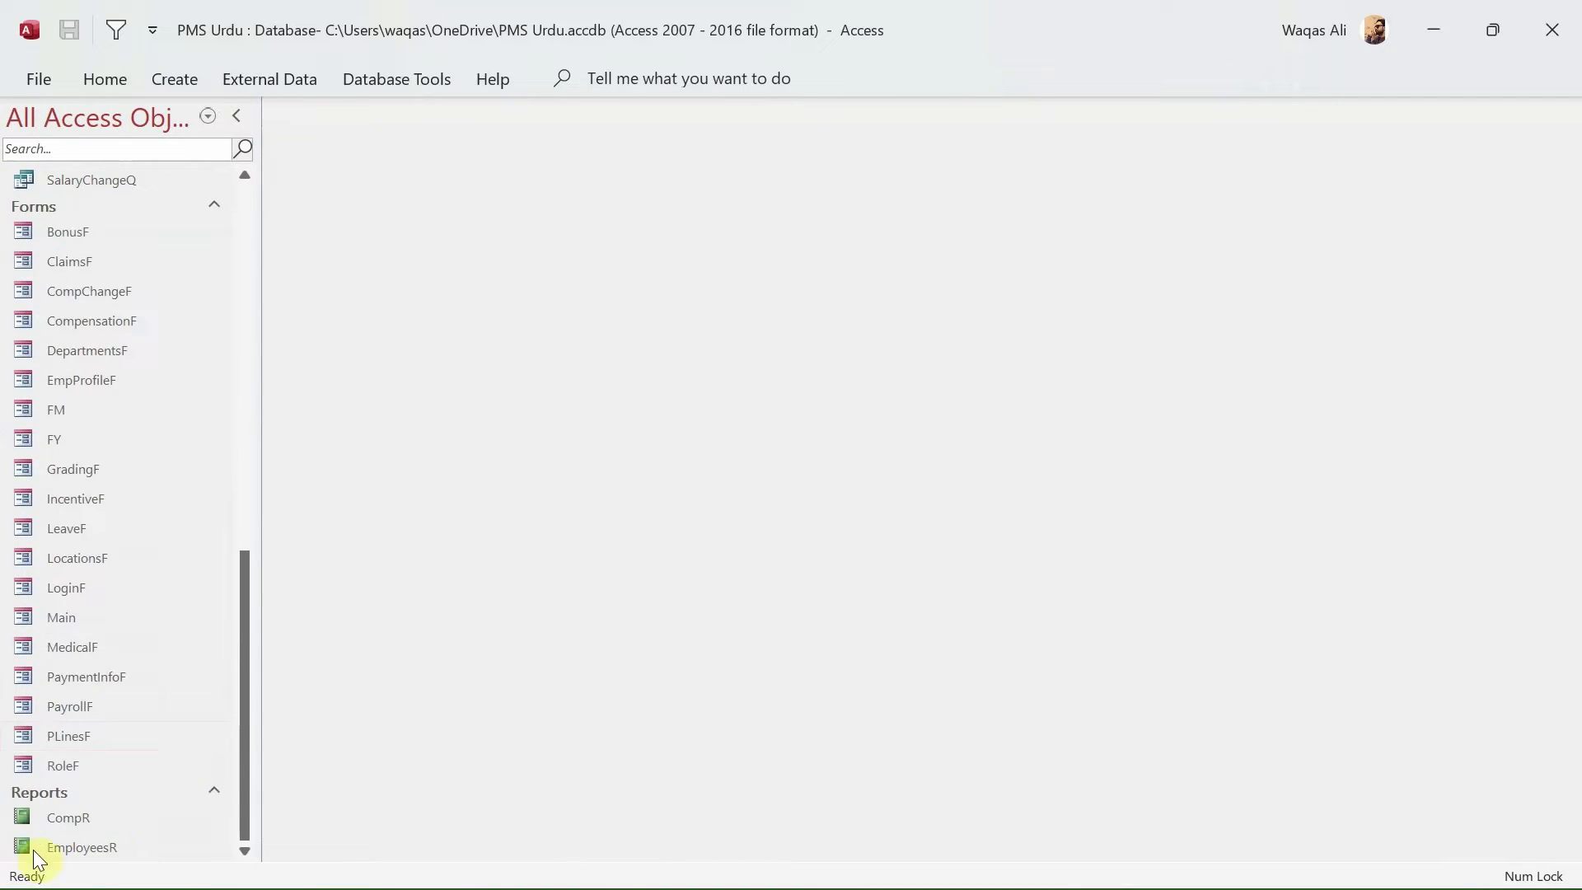
double_click(58, 848)
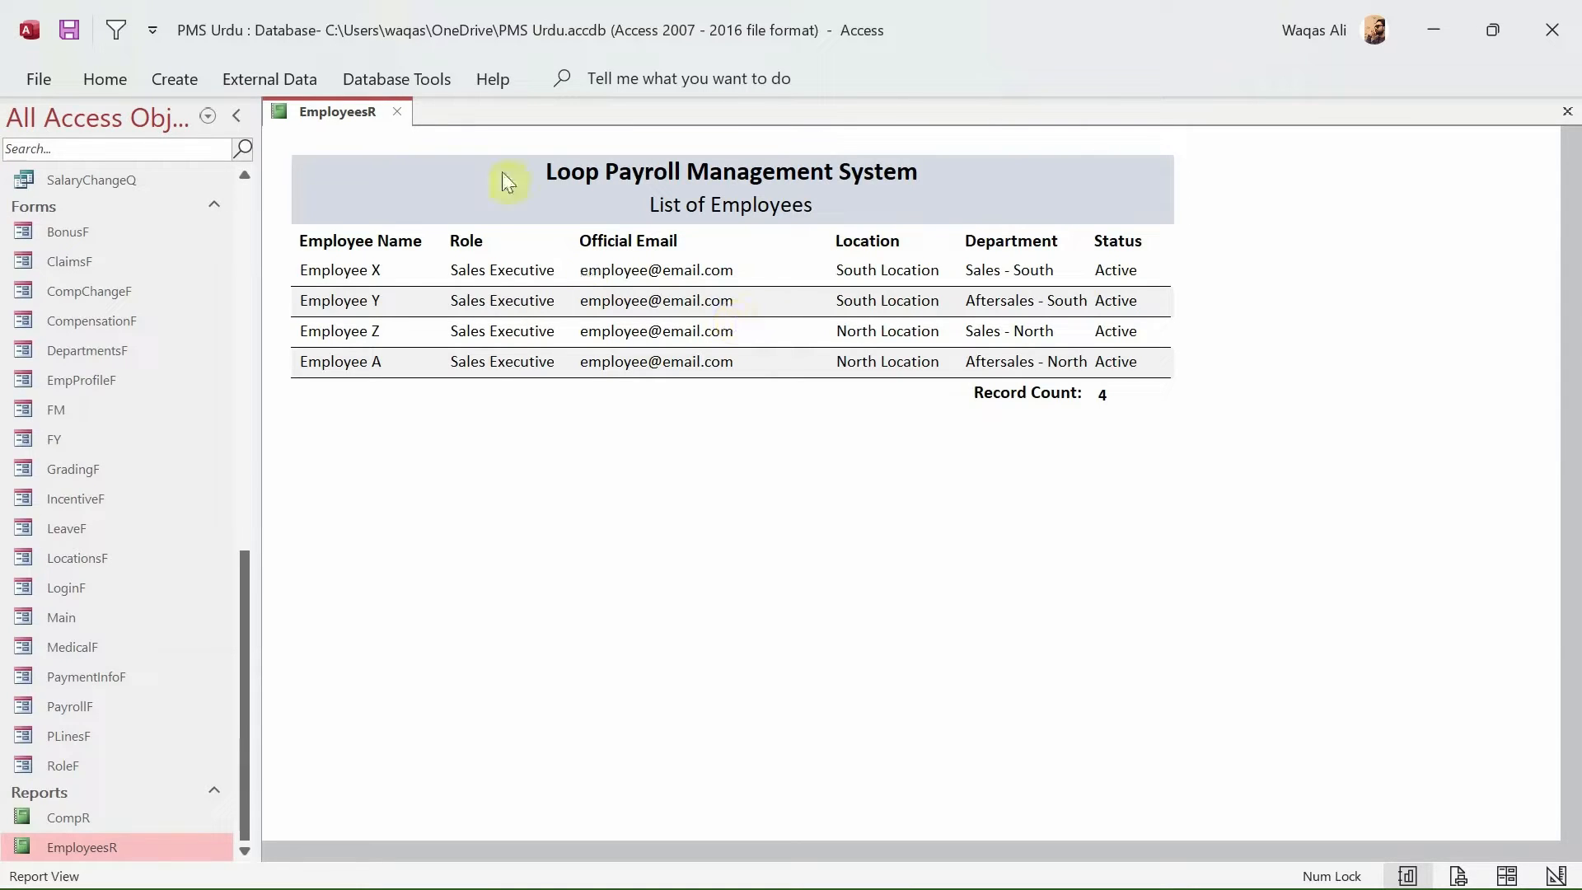
right_click(342, 119)
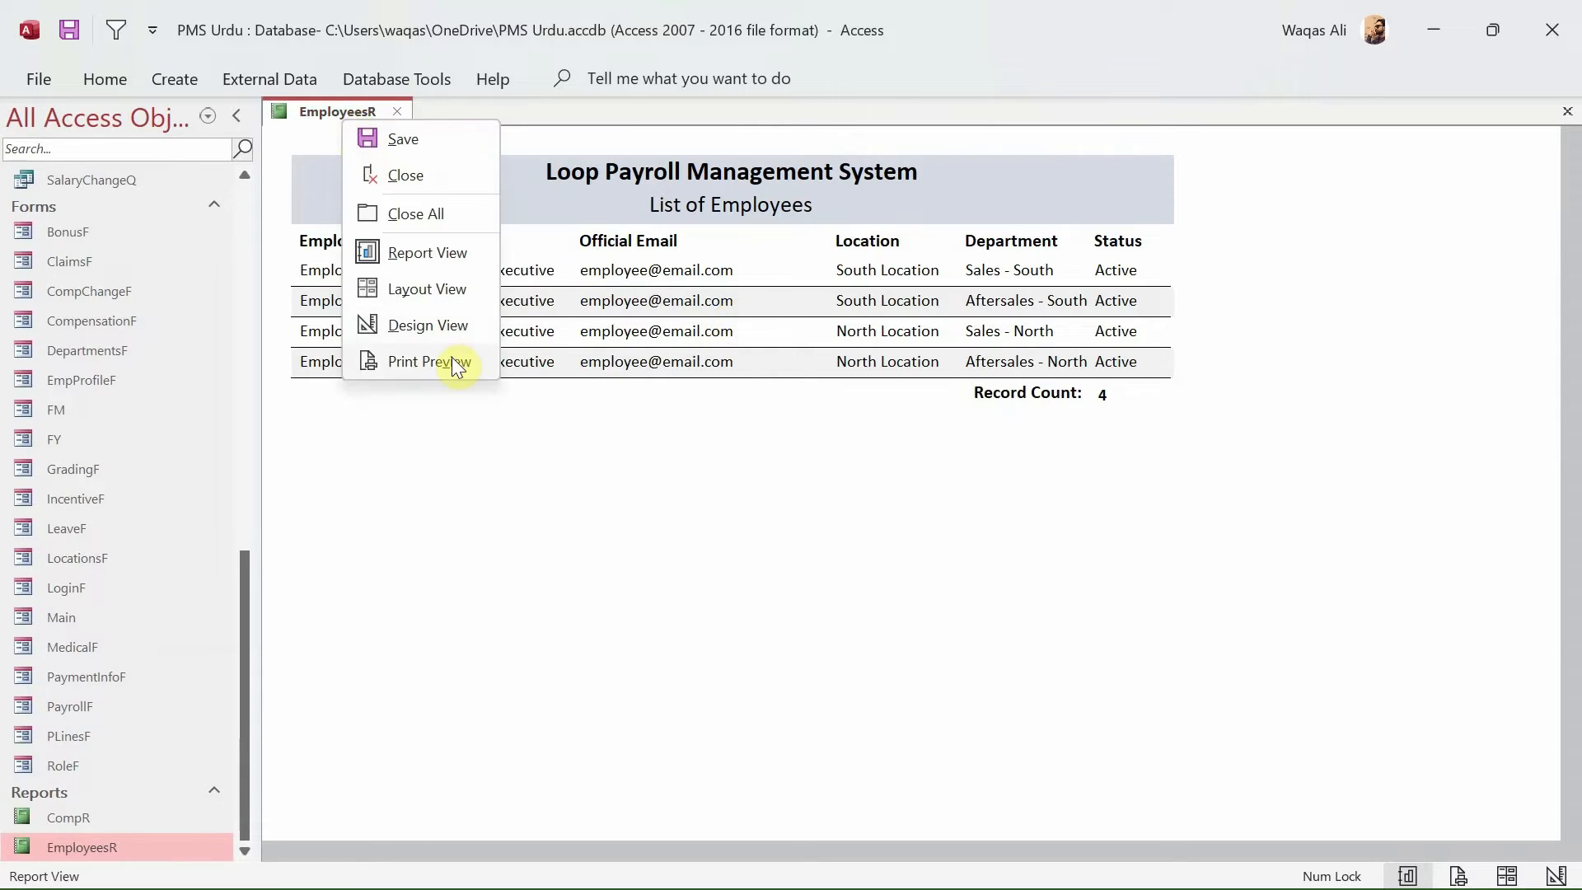
left_click(428, 361)
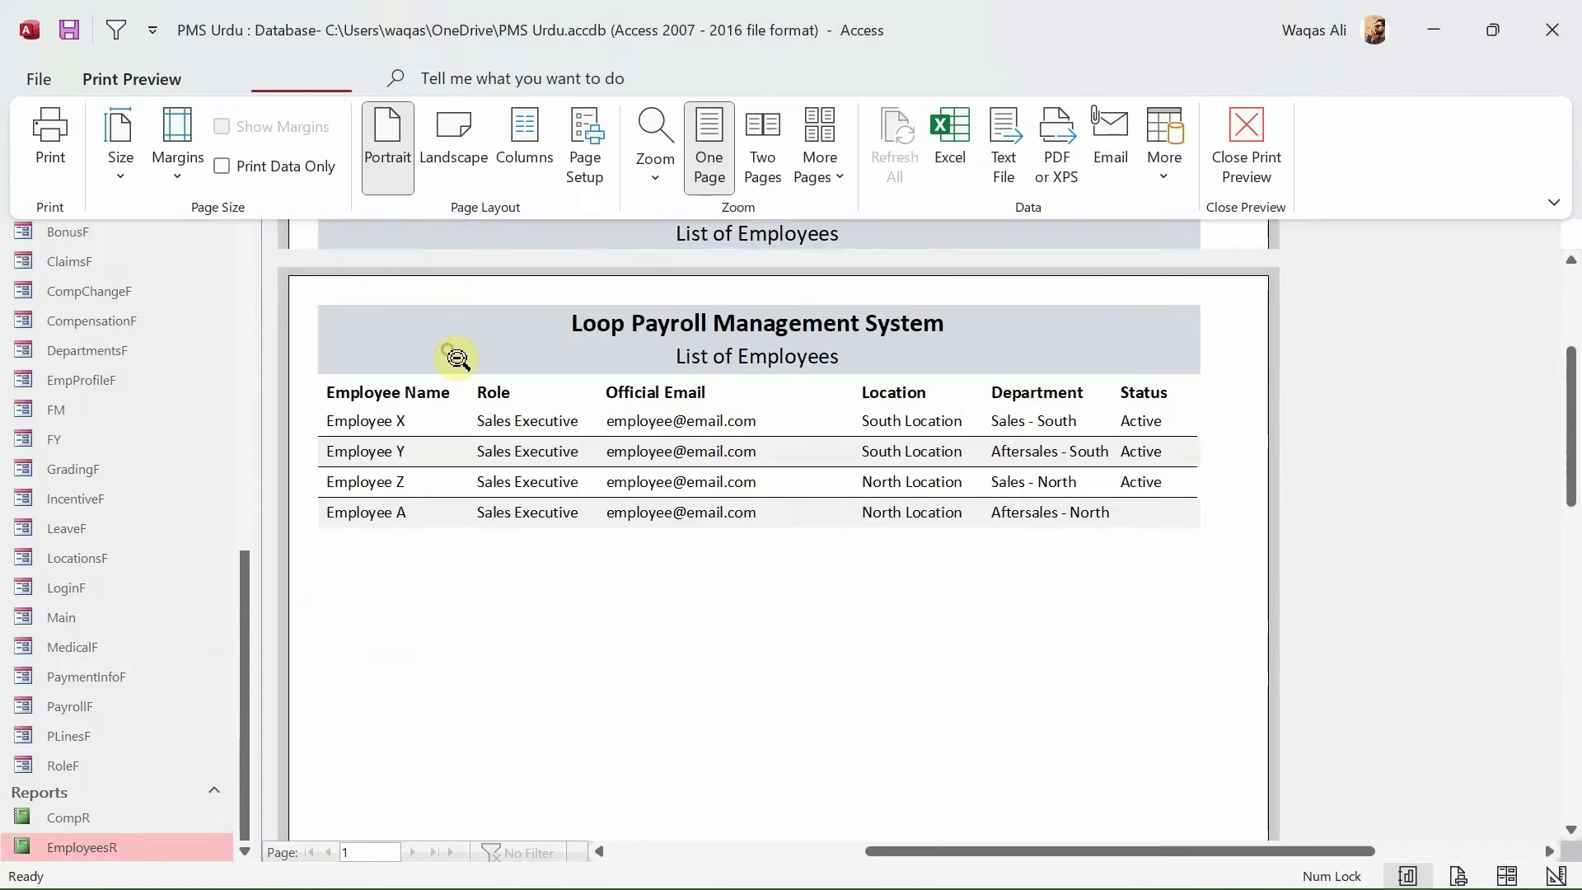
left_click(864, 443)
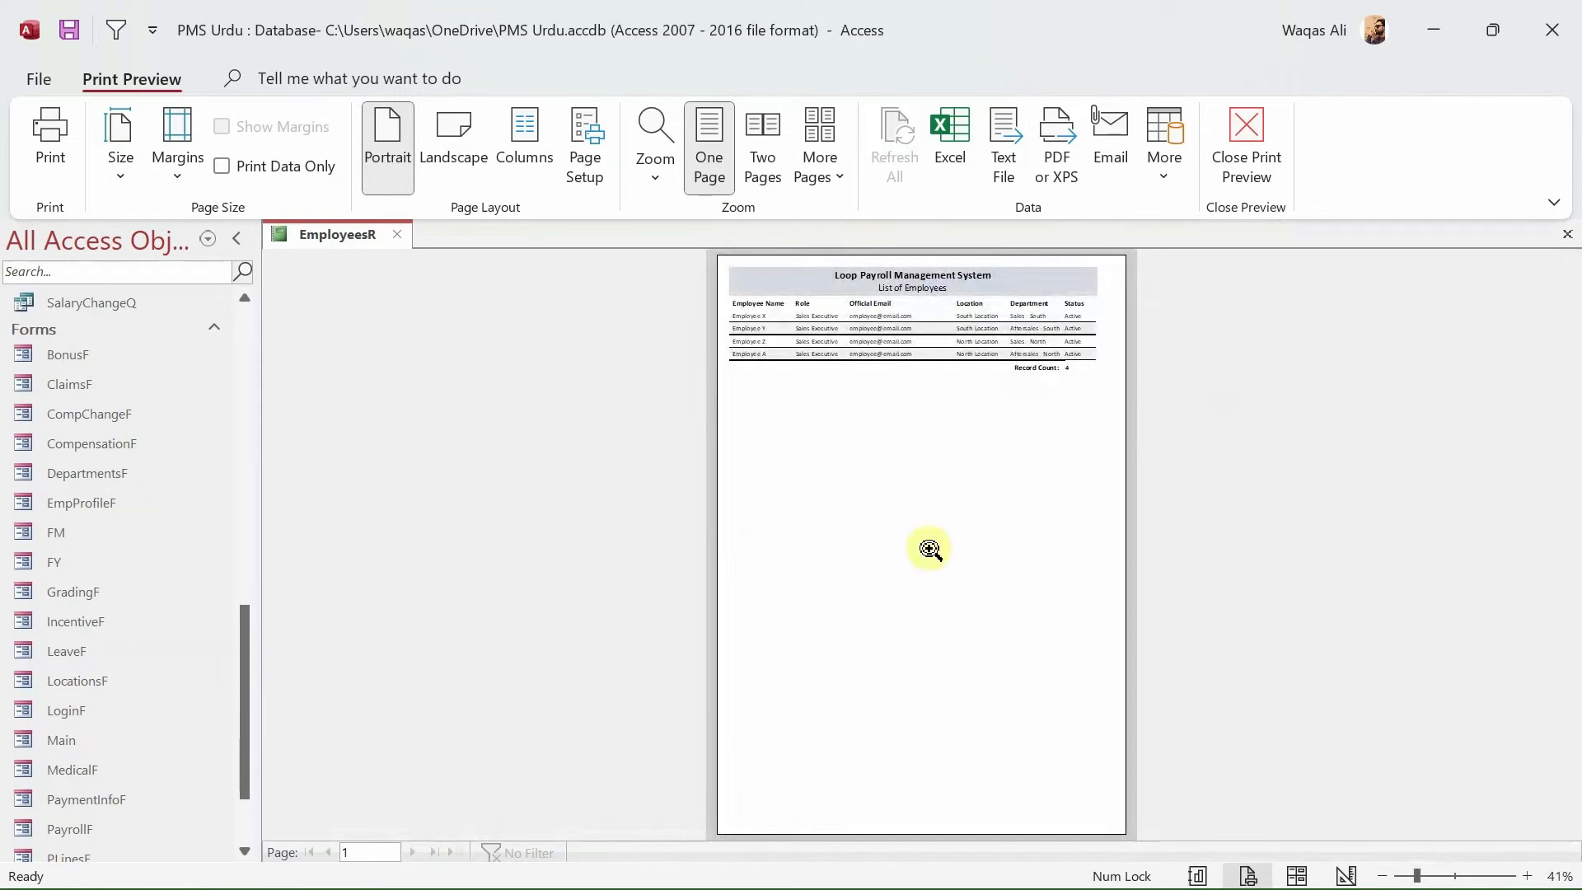
left_click(921, 585)
scroll(893, 490, "up", 8)
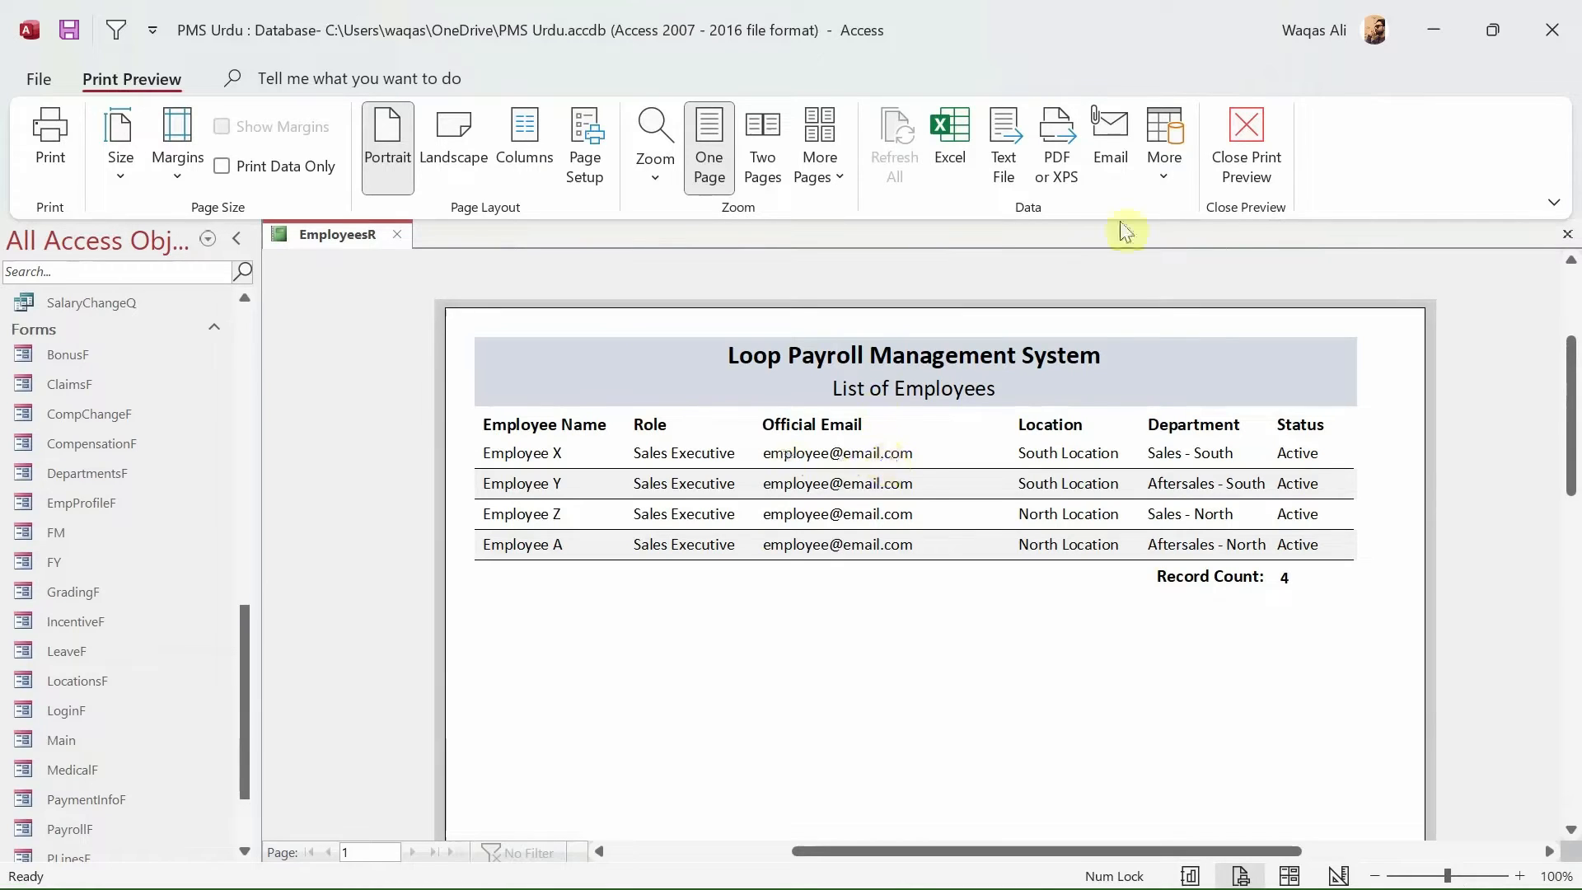
left_click(1234, 160)
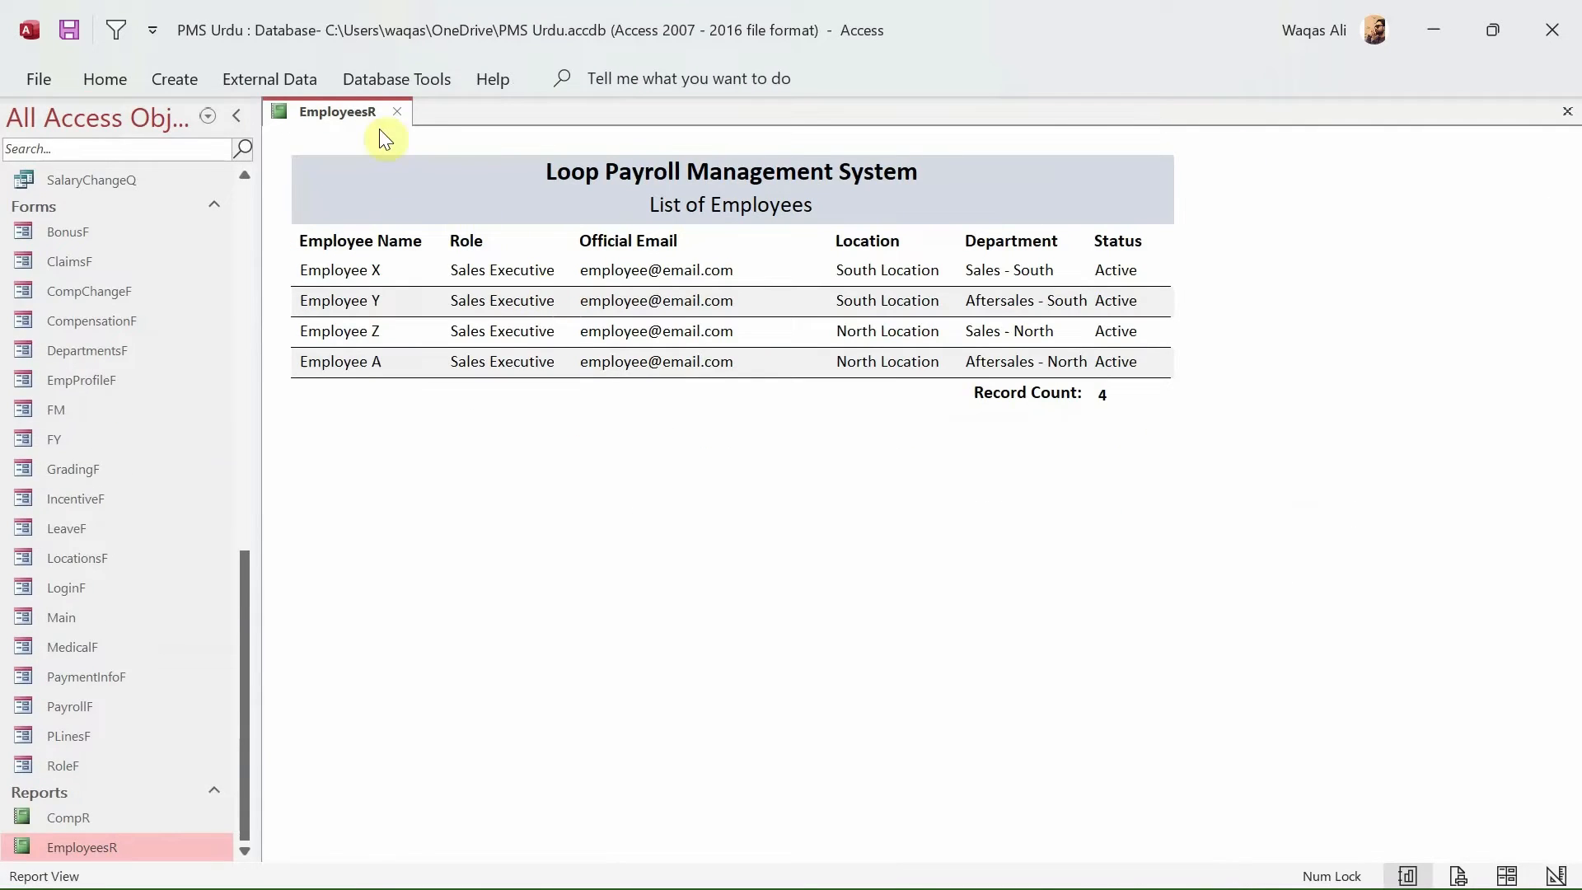
left_click(394, 115)
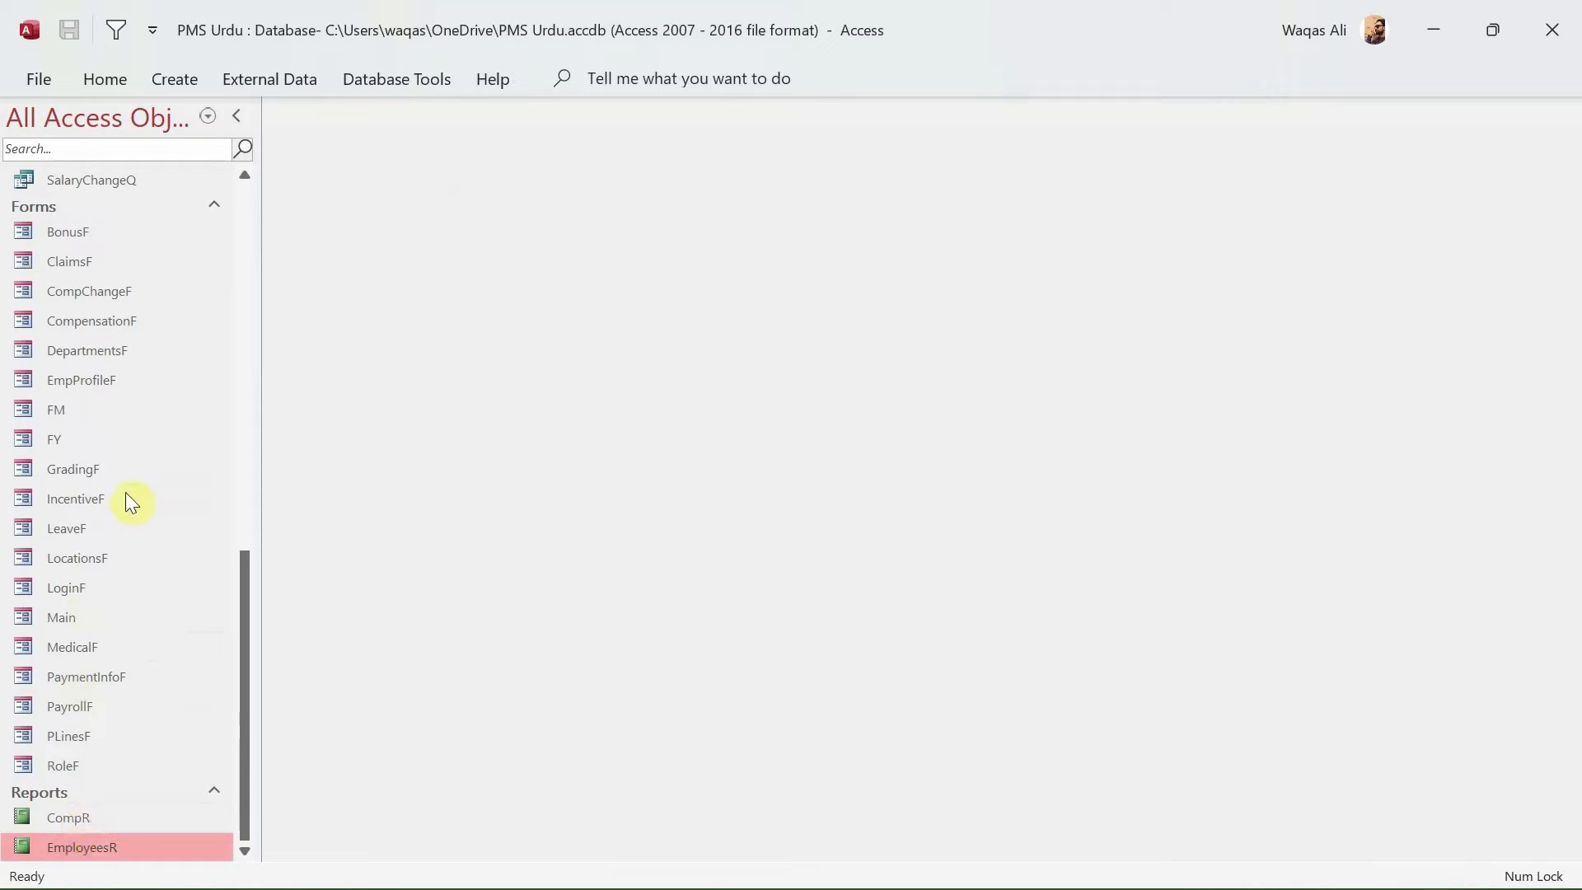
double_click(103, 301)
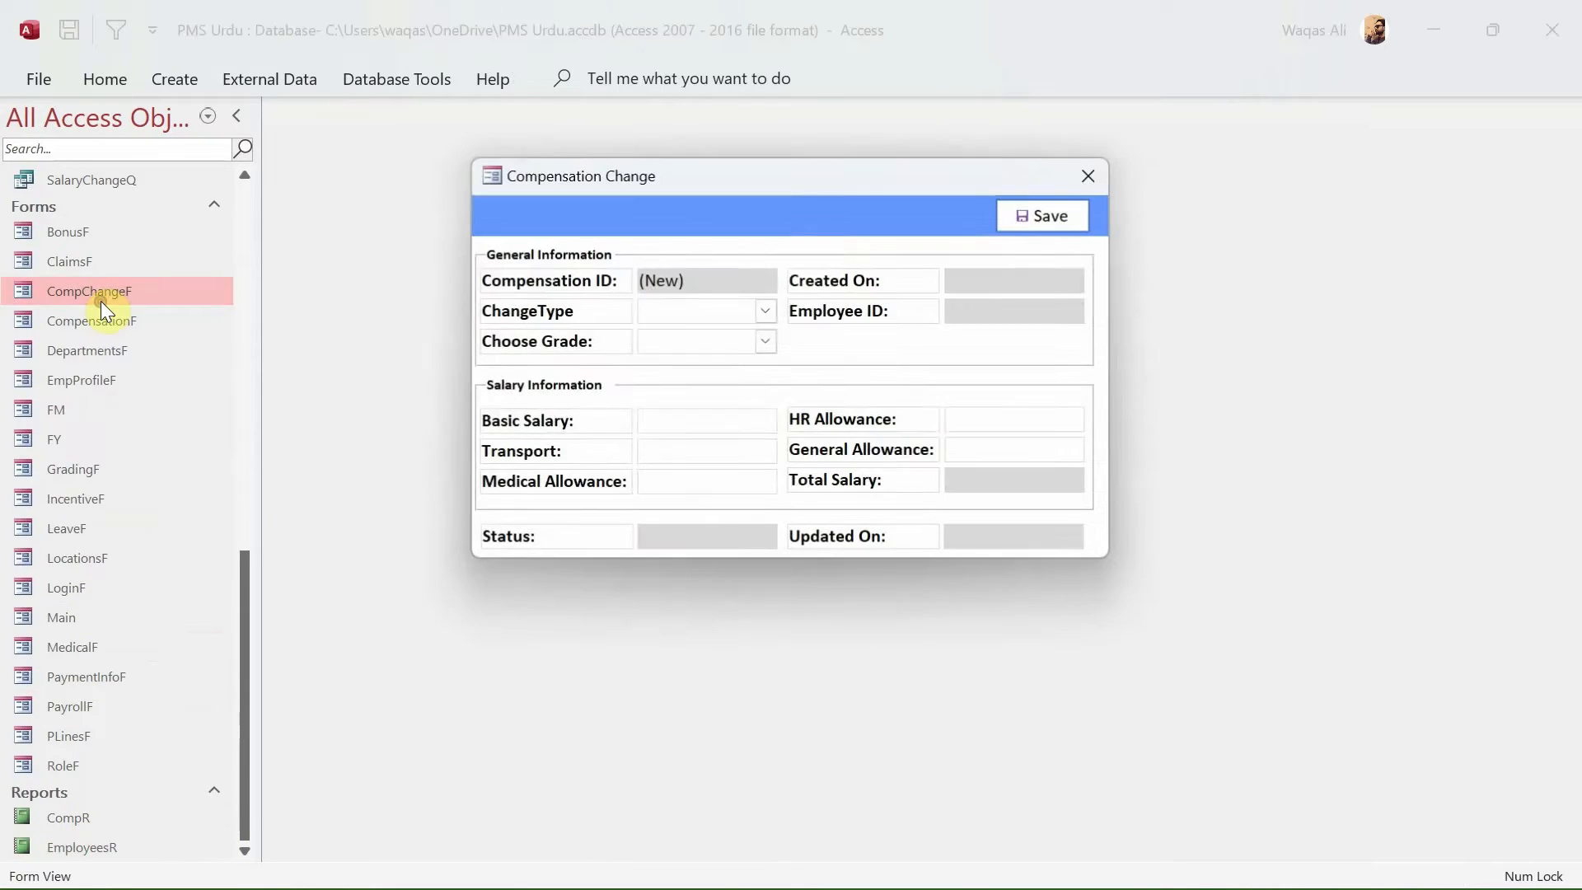
left_click(1089, 177)
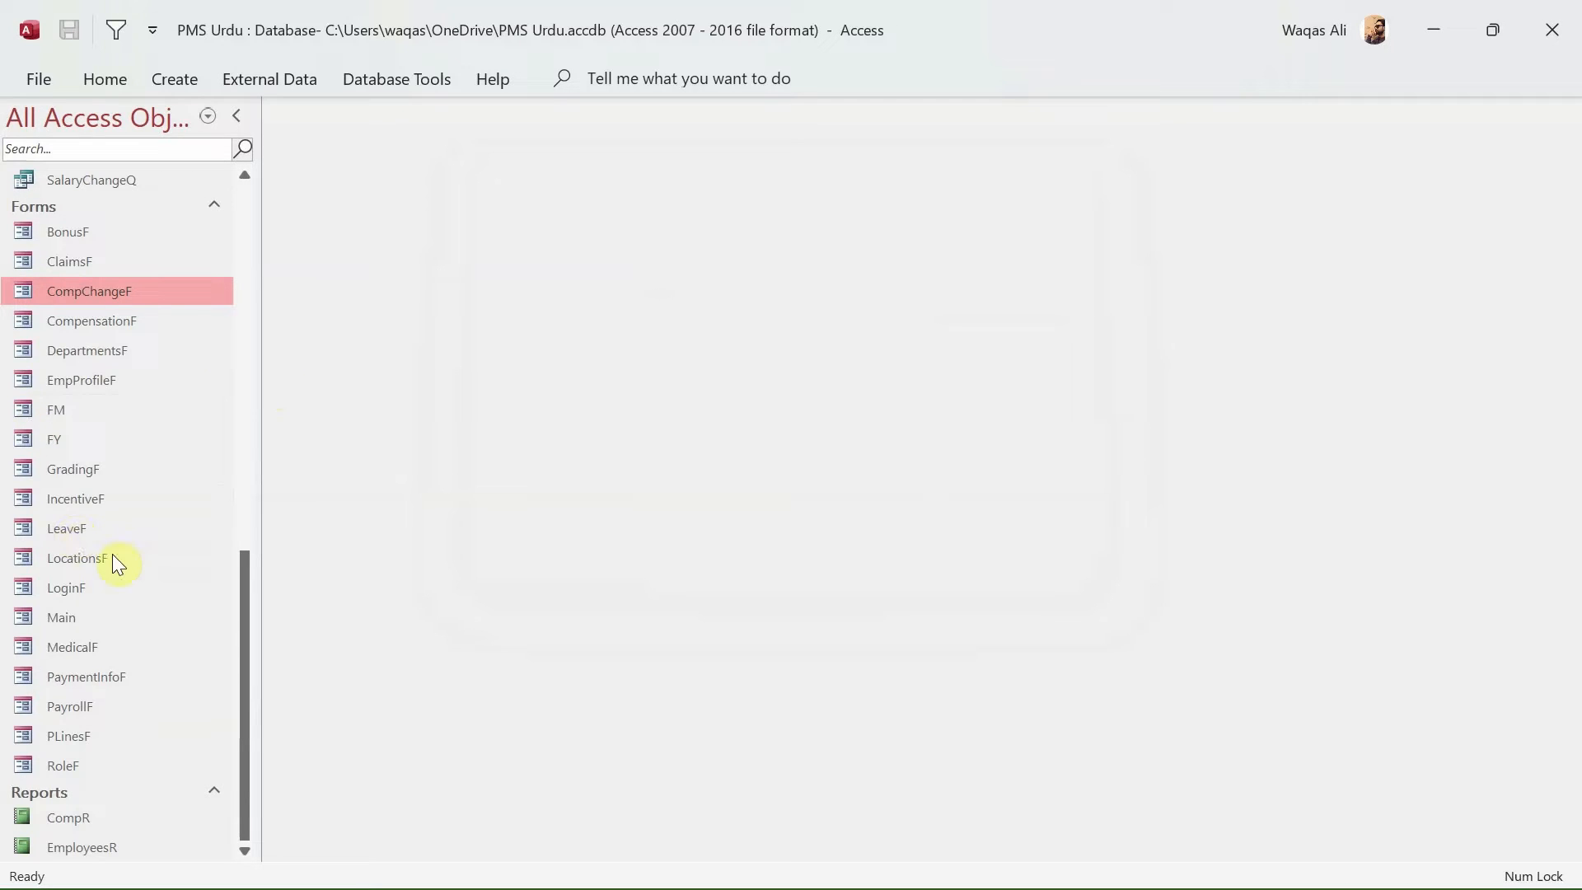
- Duplicate the EmployeesR report under the name PayrollMR
left_click(96, 854)
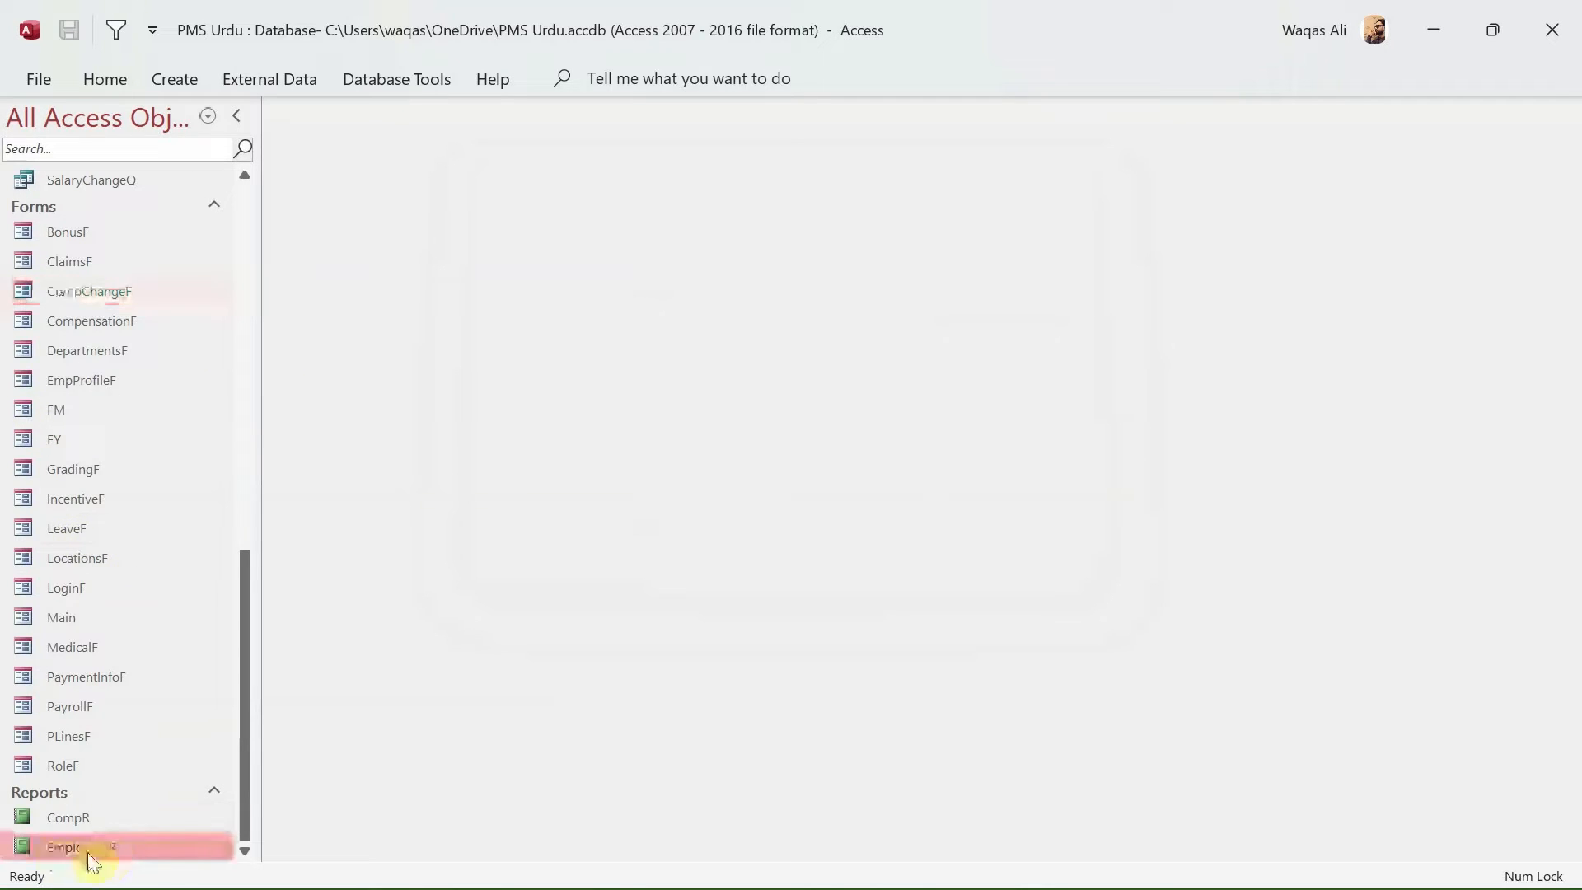
right_click(89, 853)
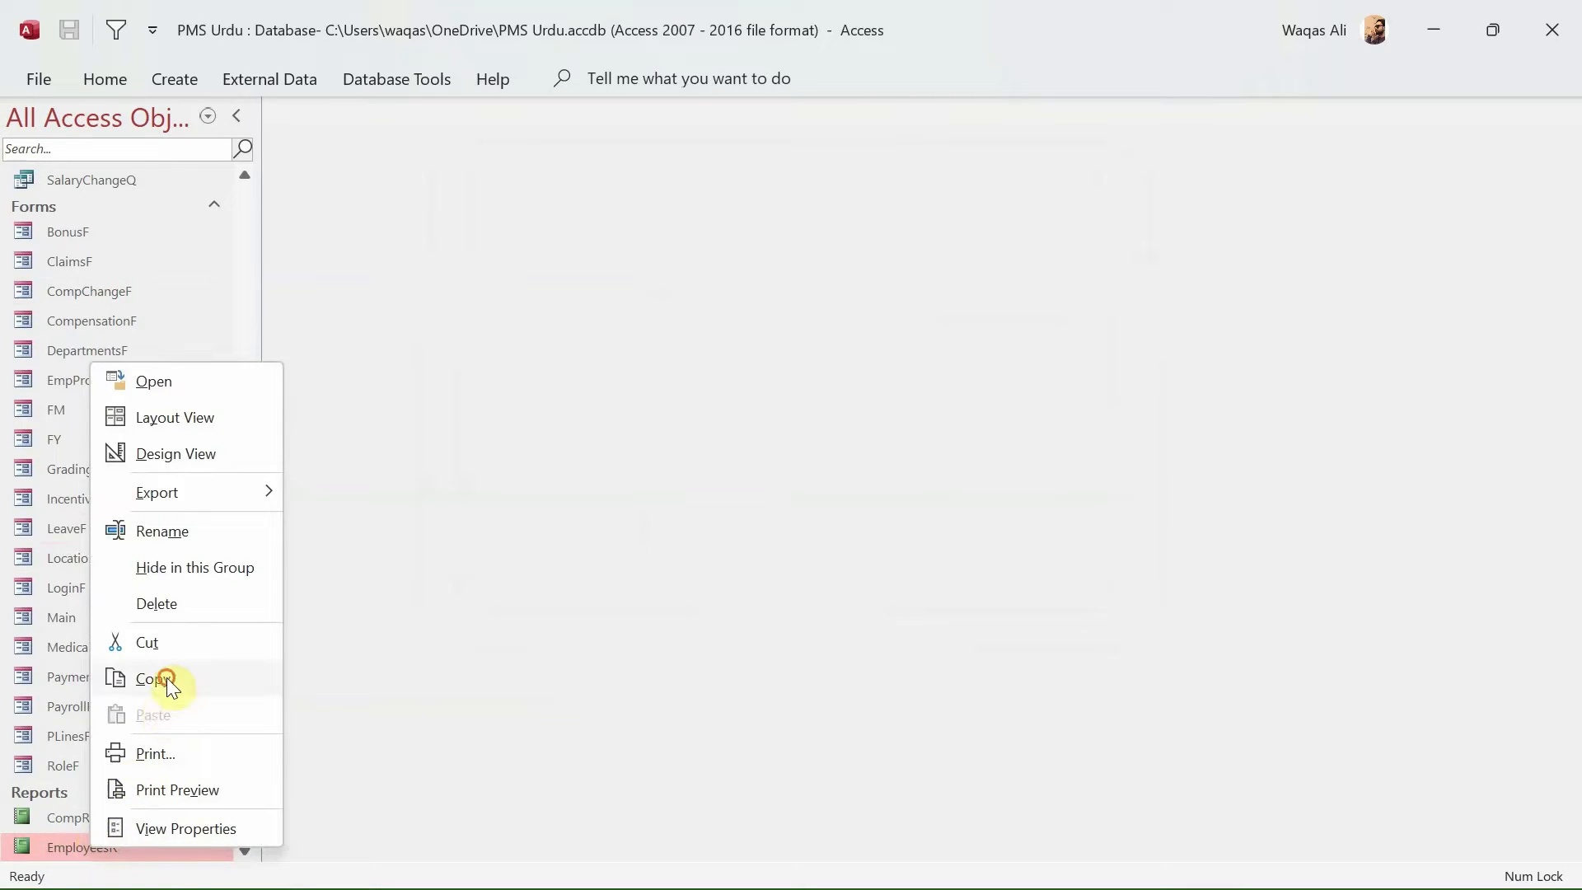
left_click(167, 677)
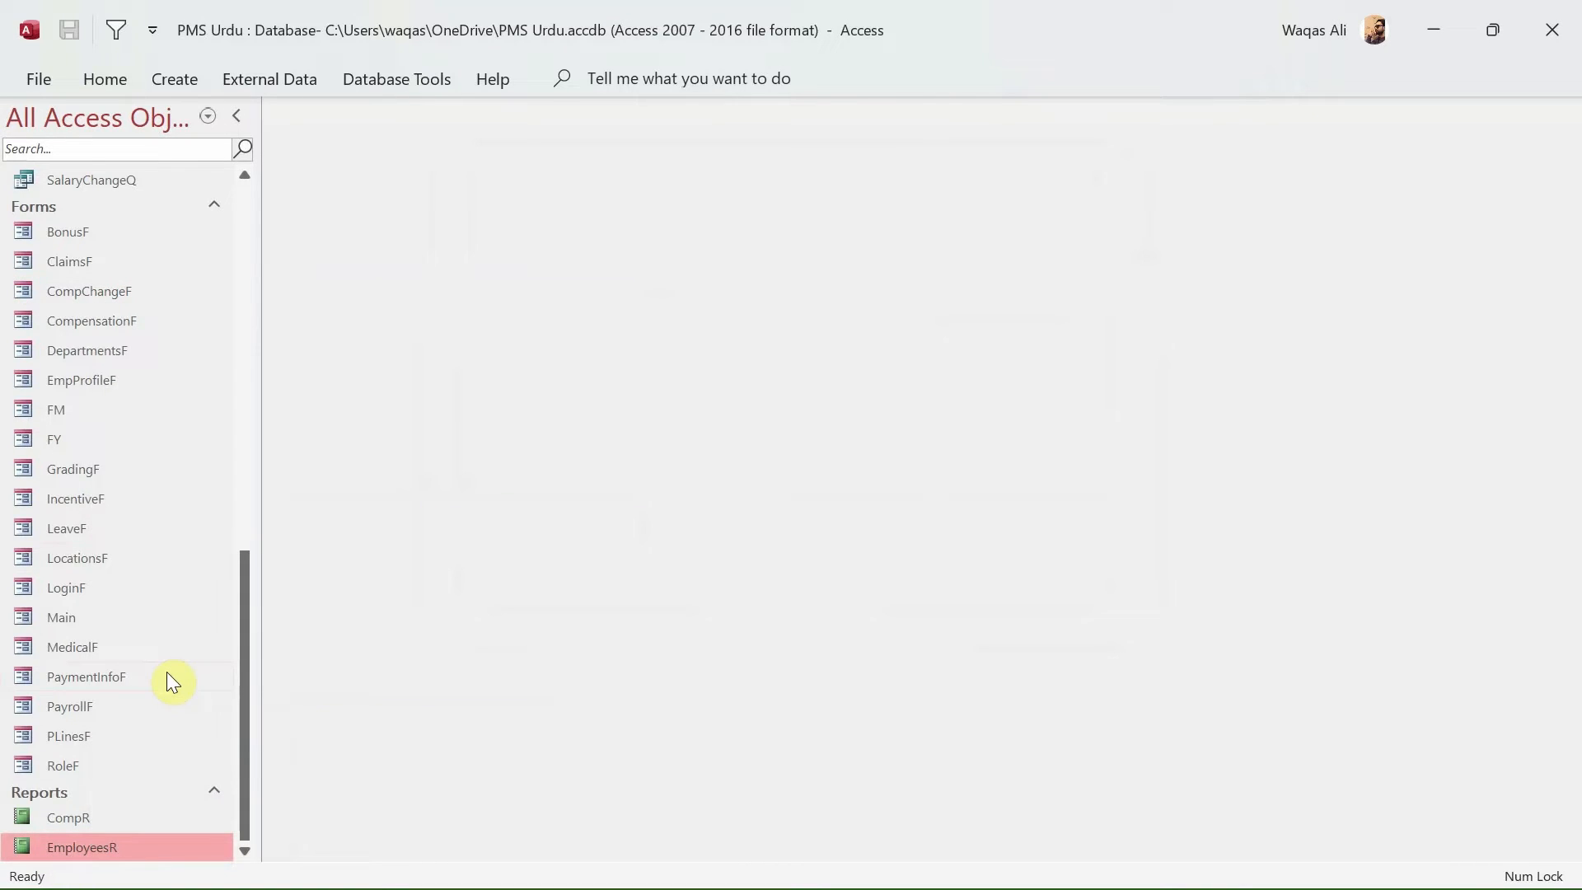
key("ctrl+v")
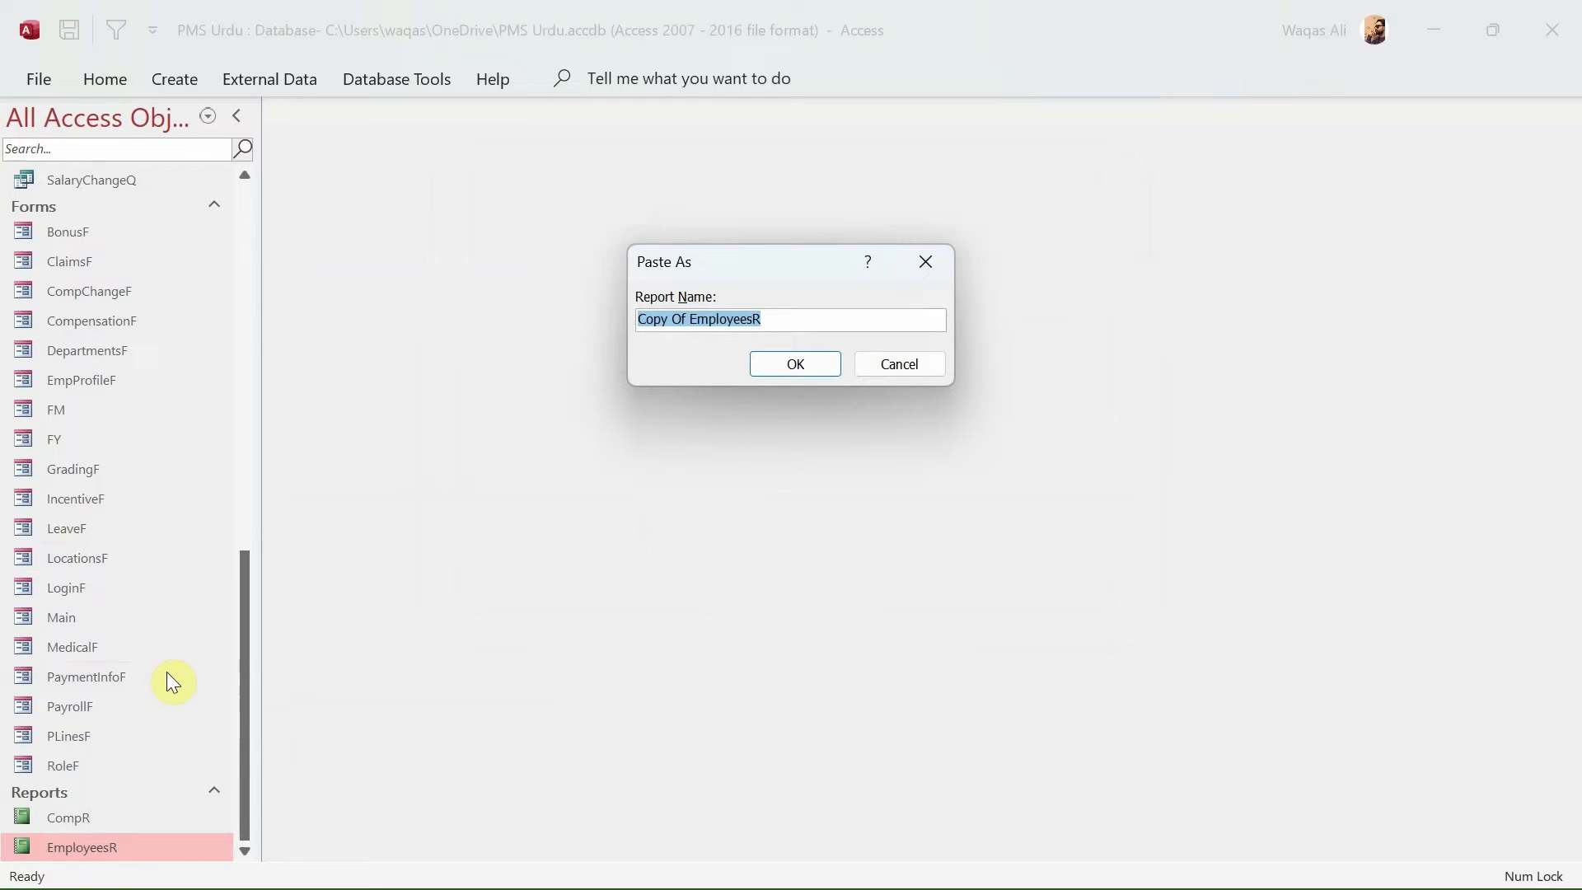
type("Pay")
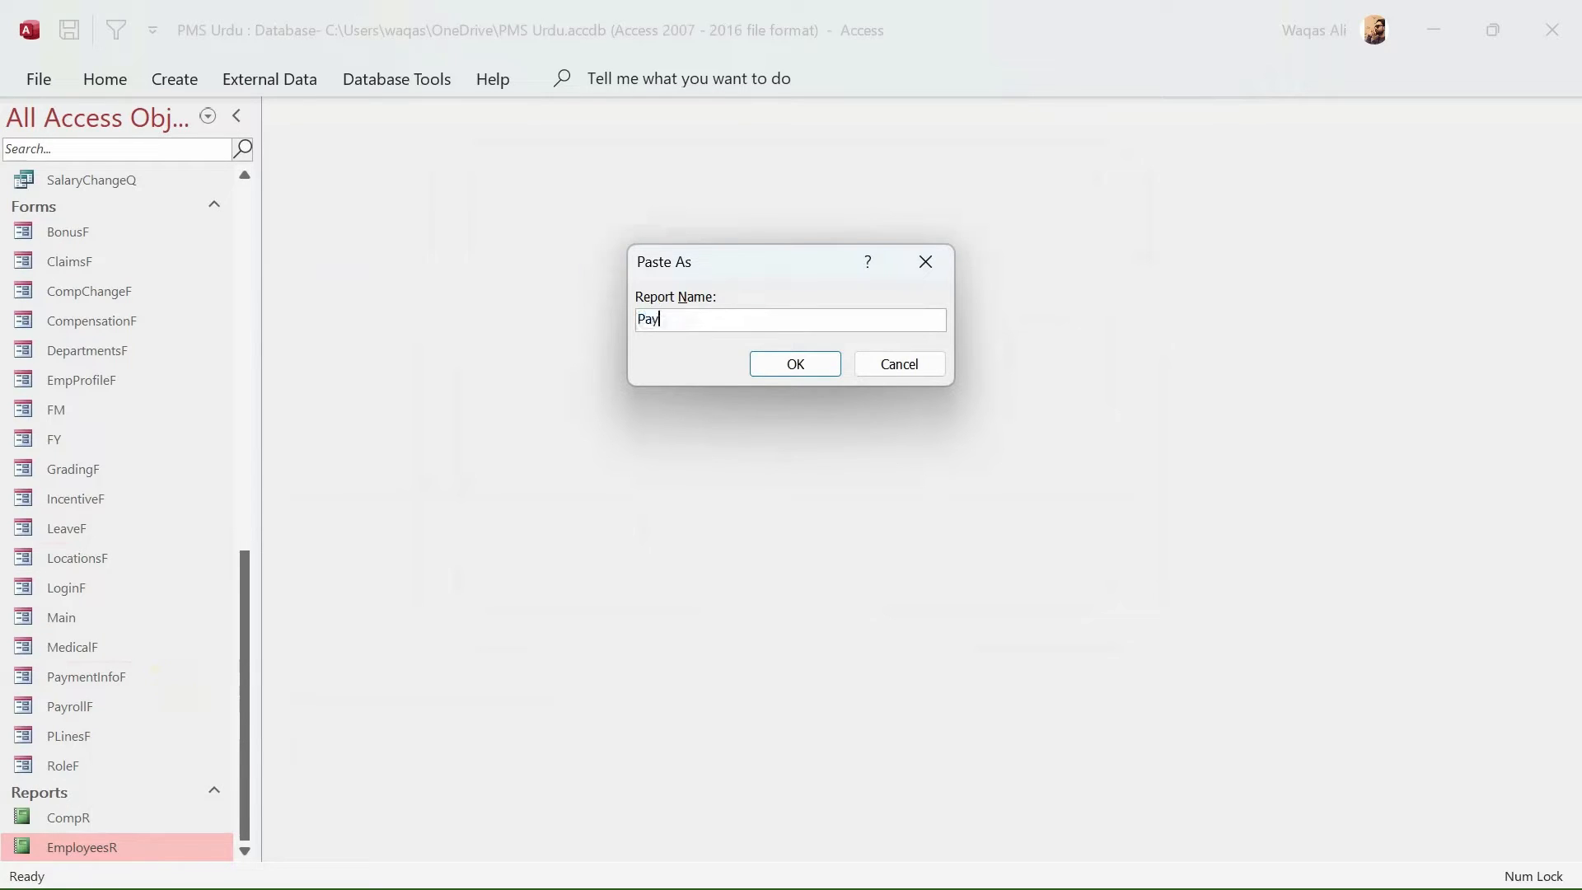
type("rollMR")
key("Return")
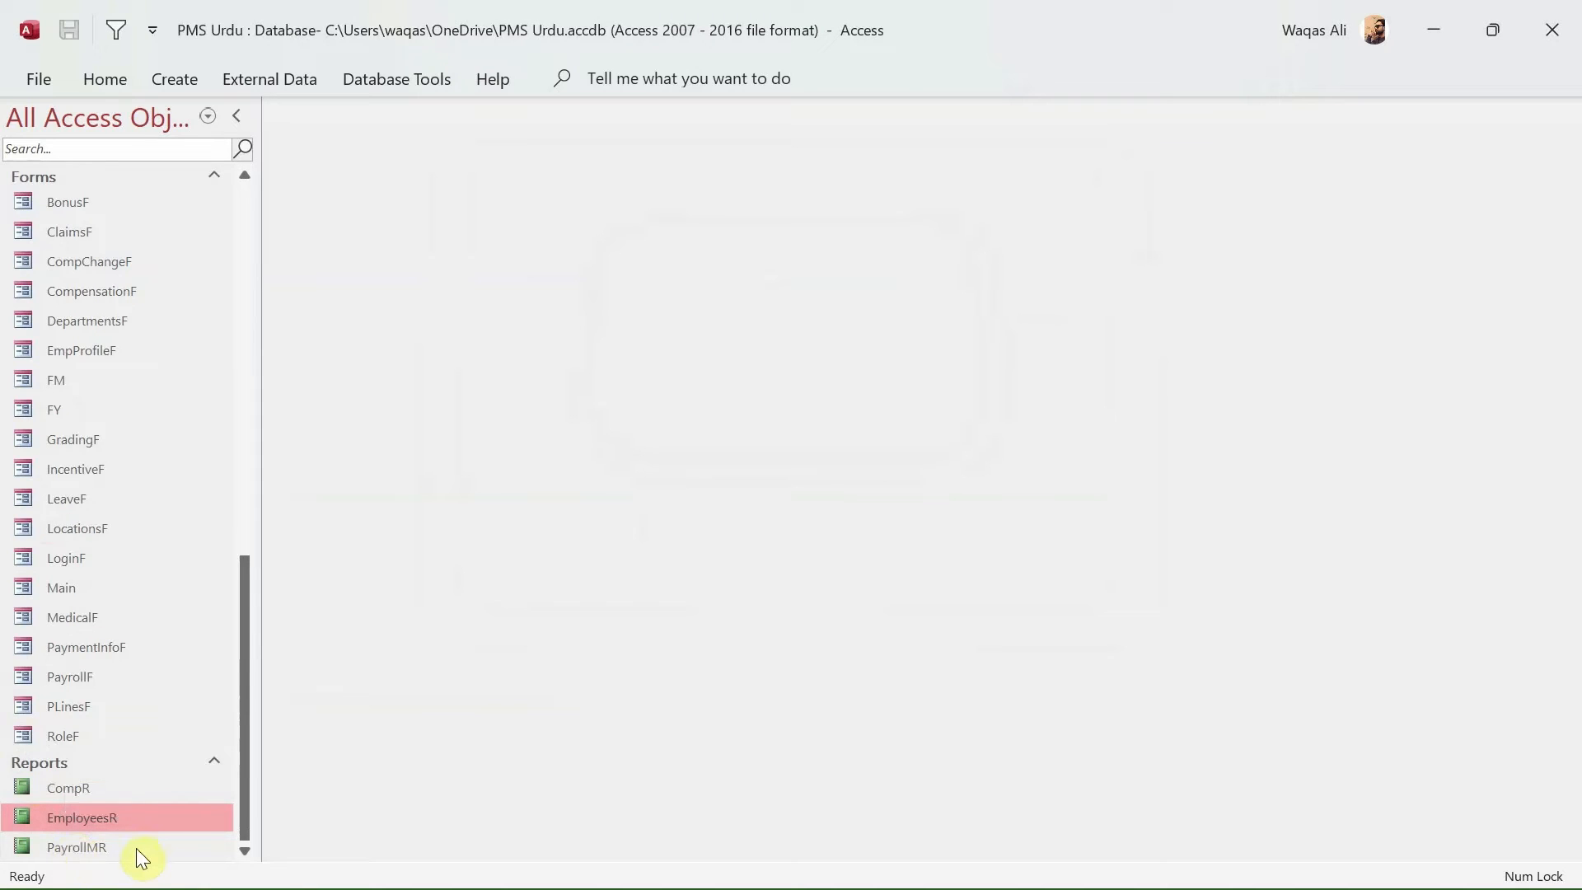
- Open the PayrollMR report and switch it to Design View
left_click(130, 849)
double_click(127, 848)
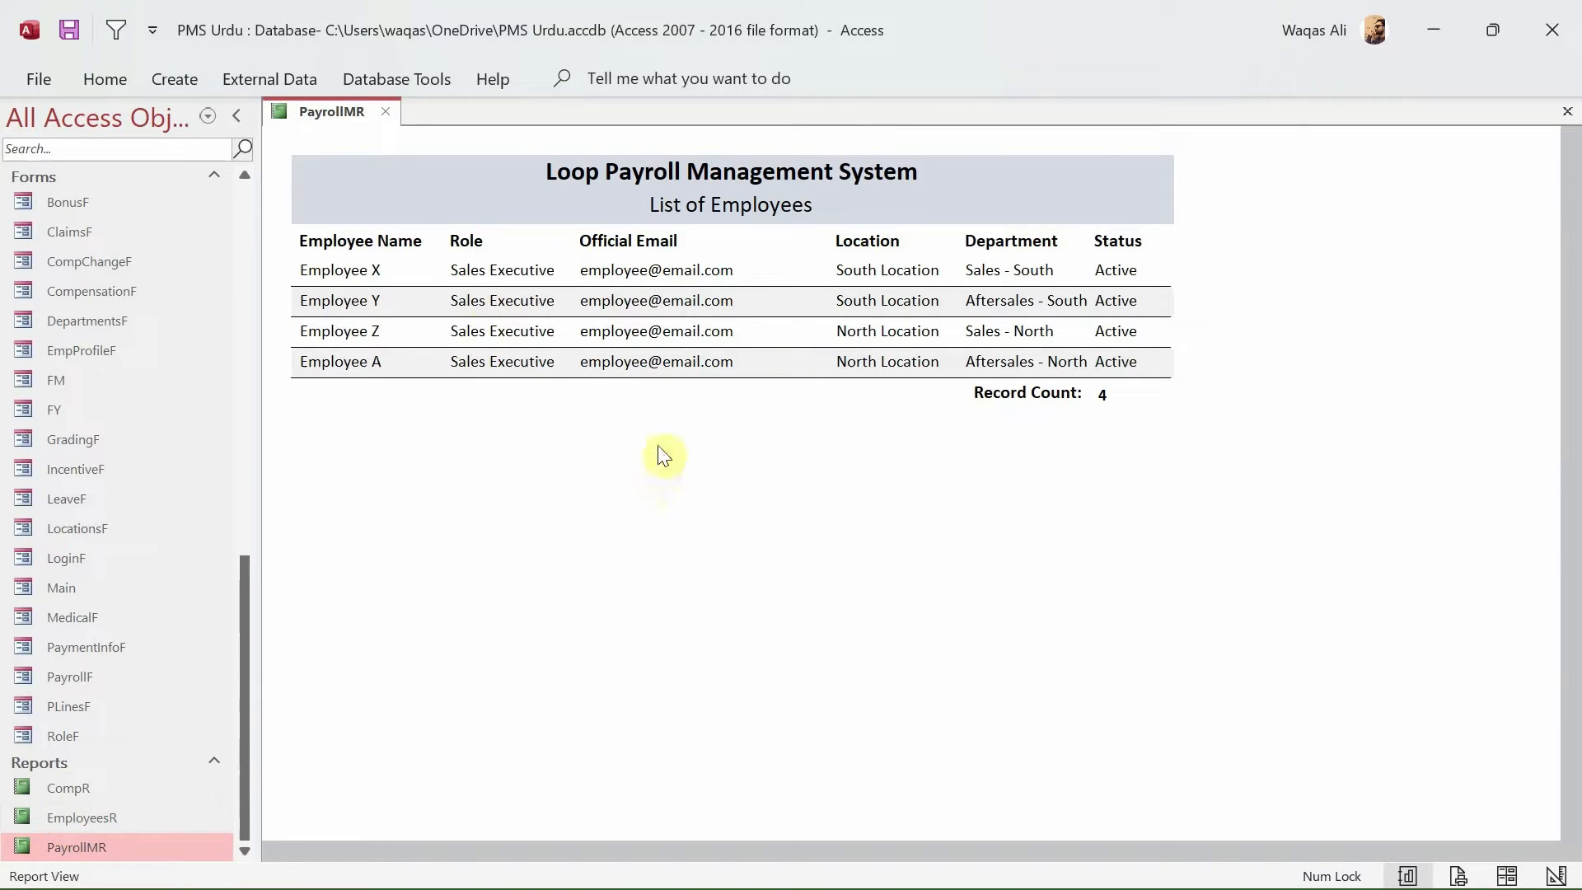
right_click(688, 485)
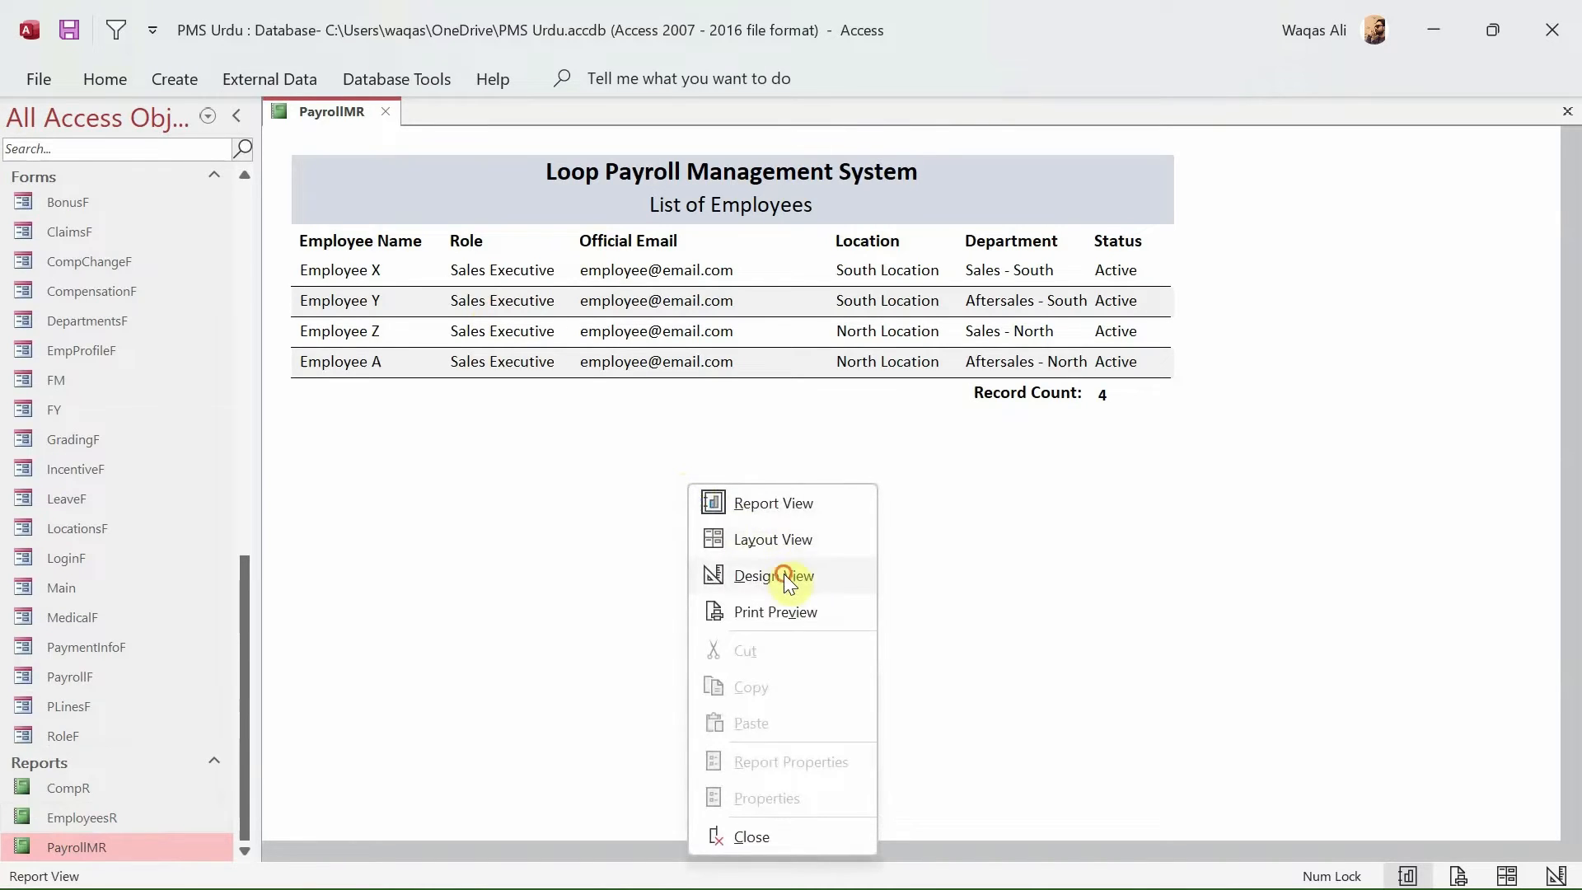
left_click(783, 575)
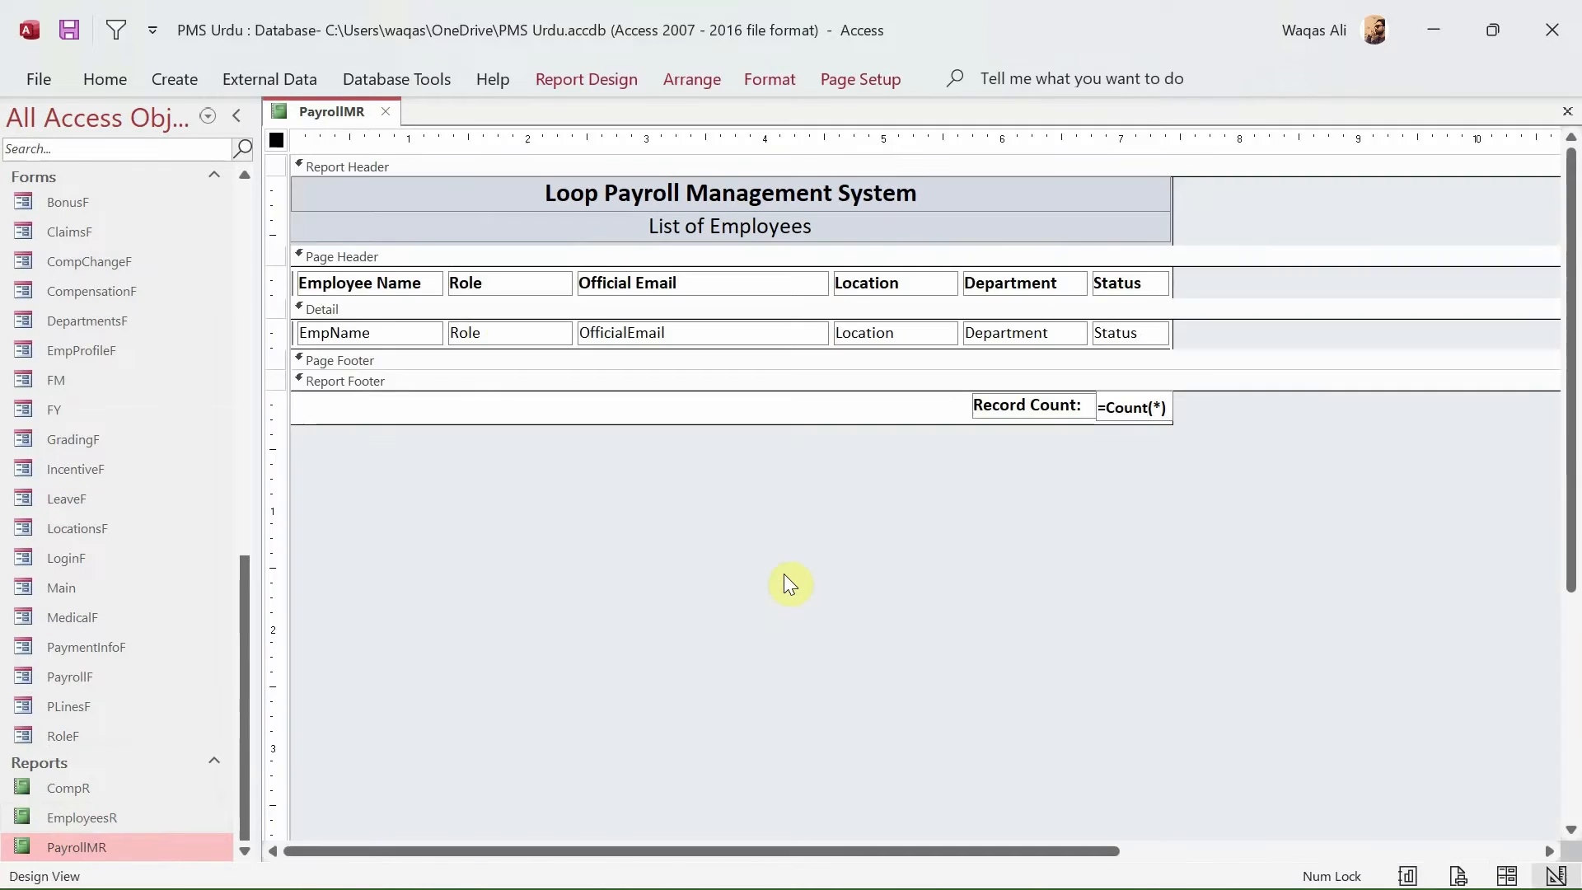
- Clear the report's Record Source property, removing EmployeesQ
left_click(590, 93)
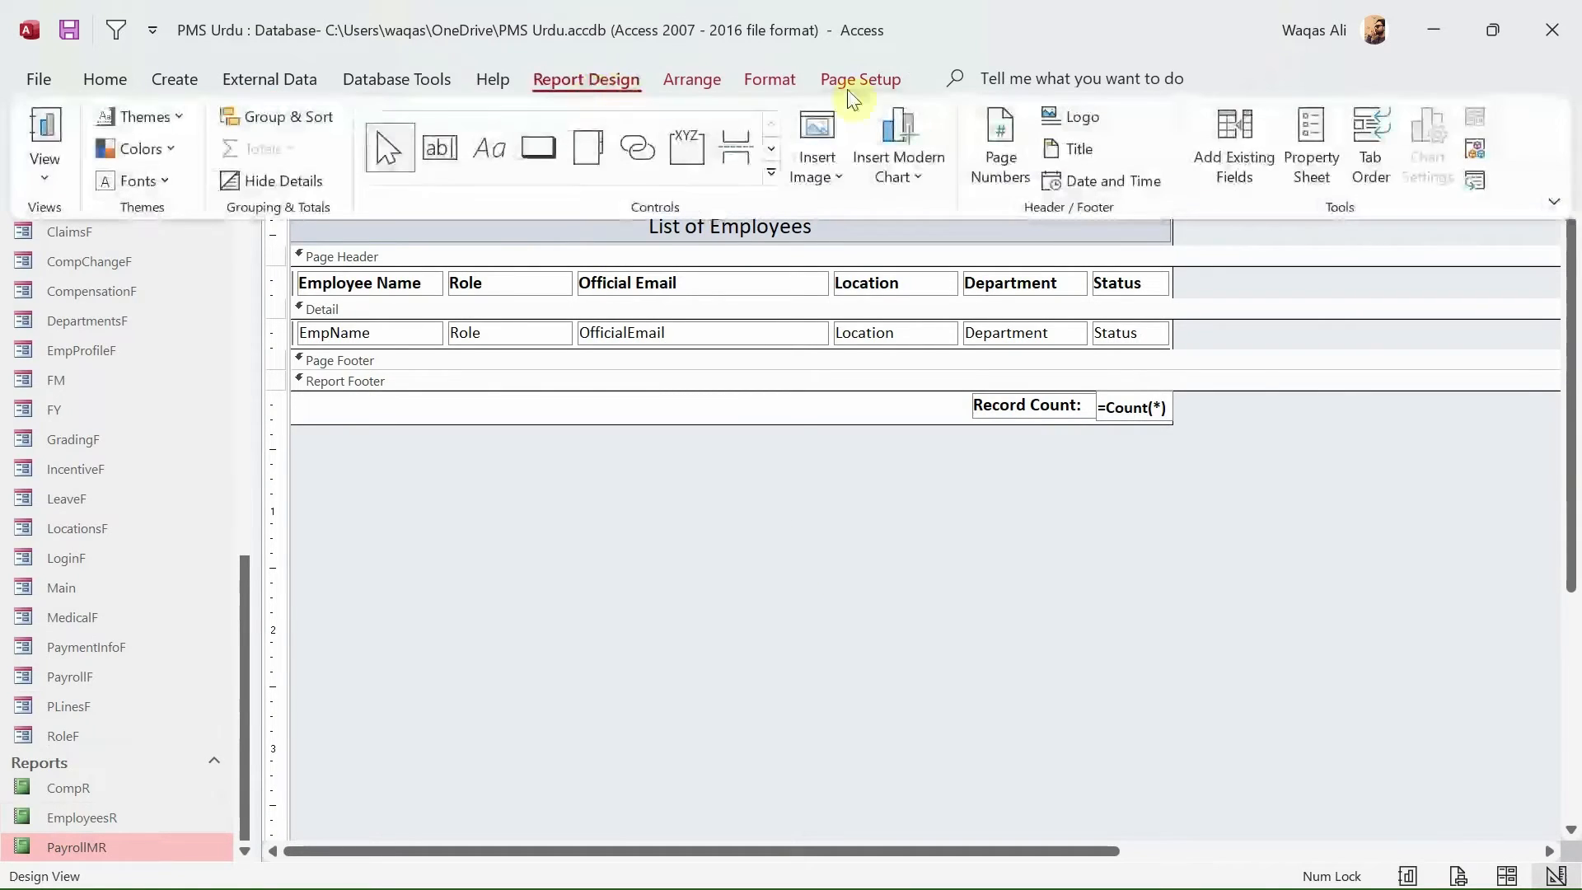
left_click(1302, 131)
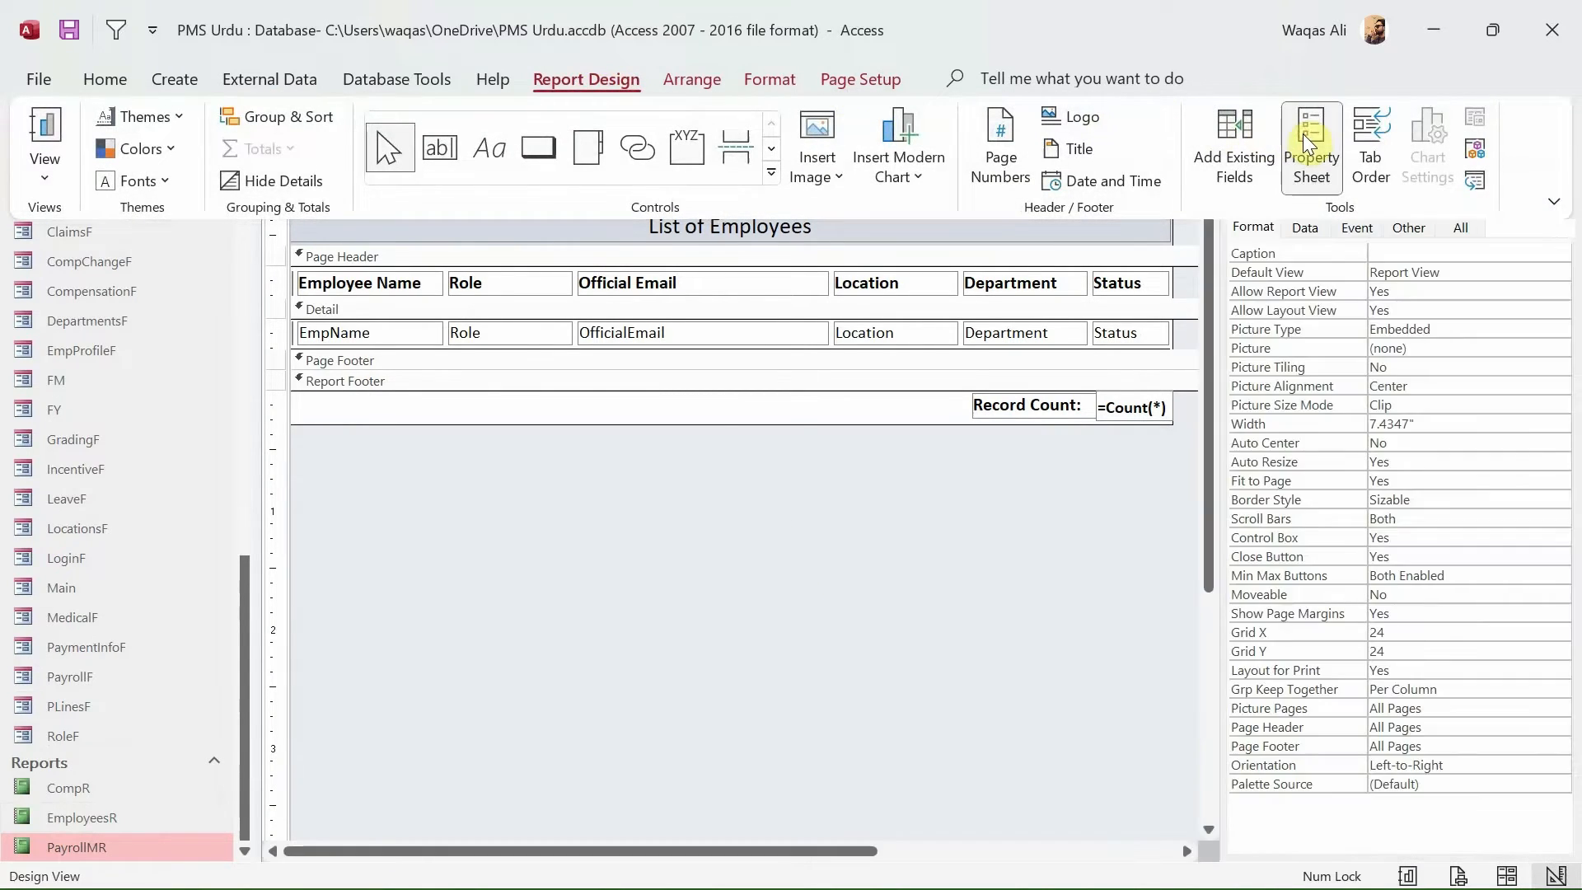
left_click(1251, 235)
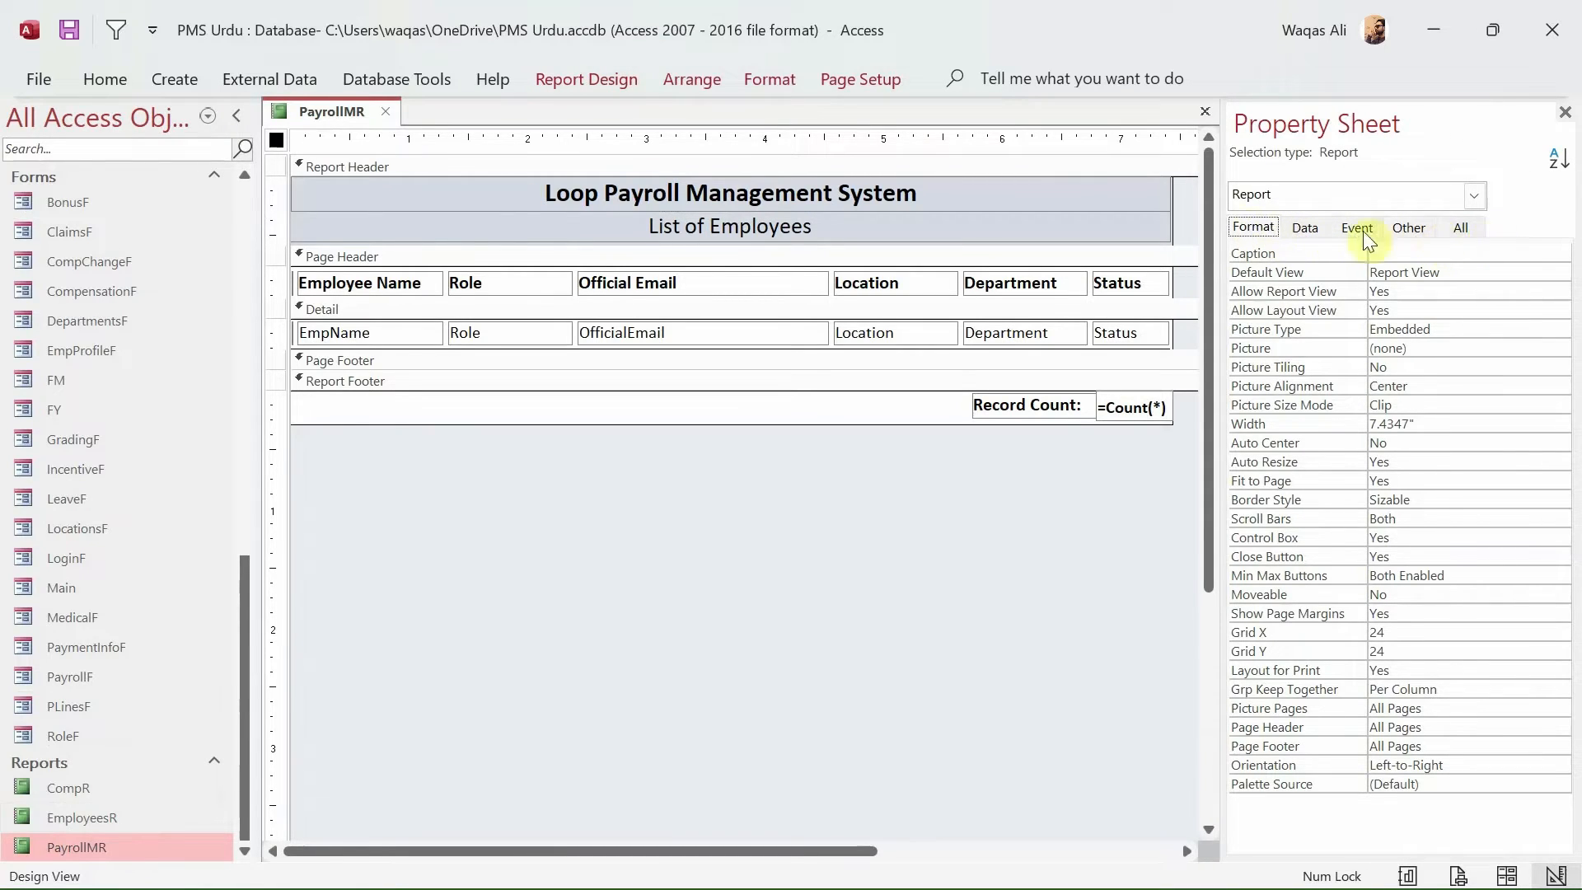
left_click(1305, 229)
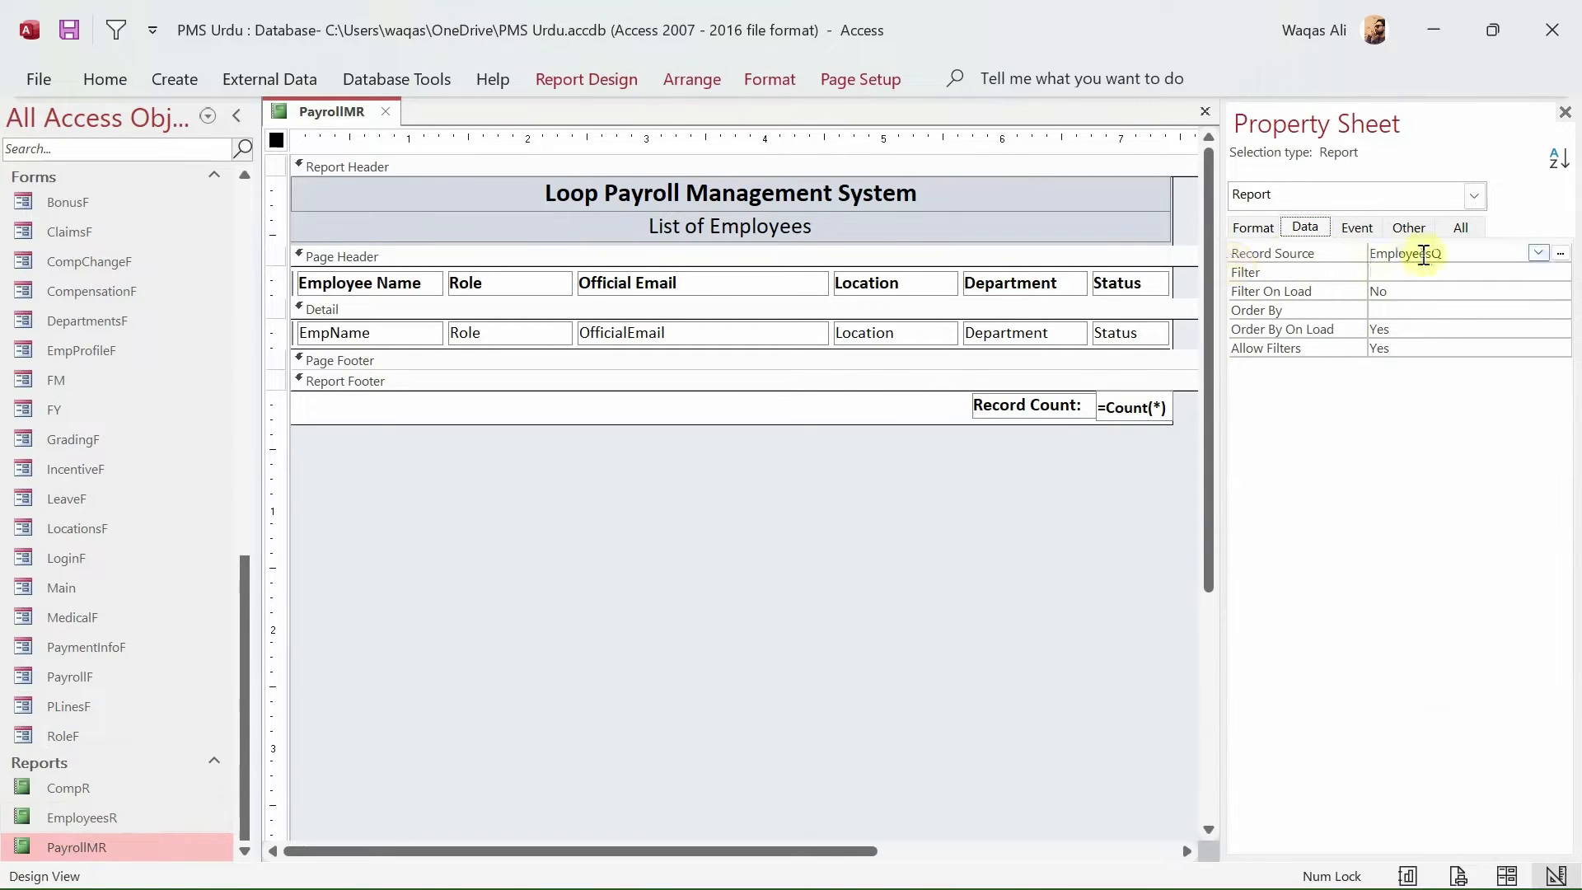
left_click(1461, 253)
left_click_drag(1461, 253, 1333, 245)
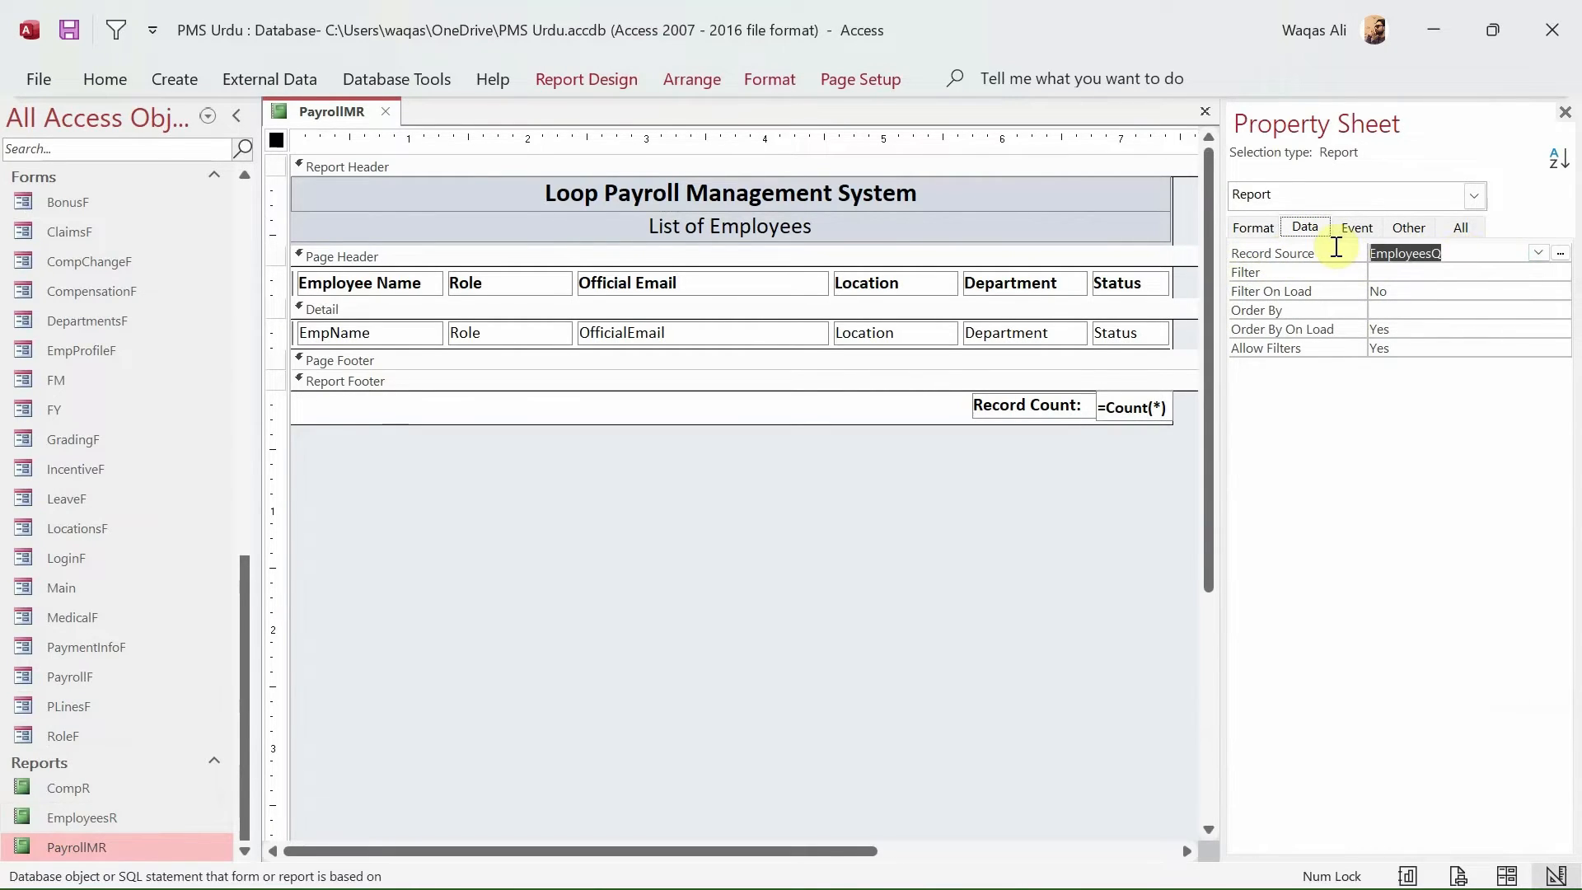
key("BackSpace")
key("Return")
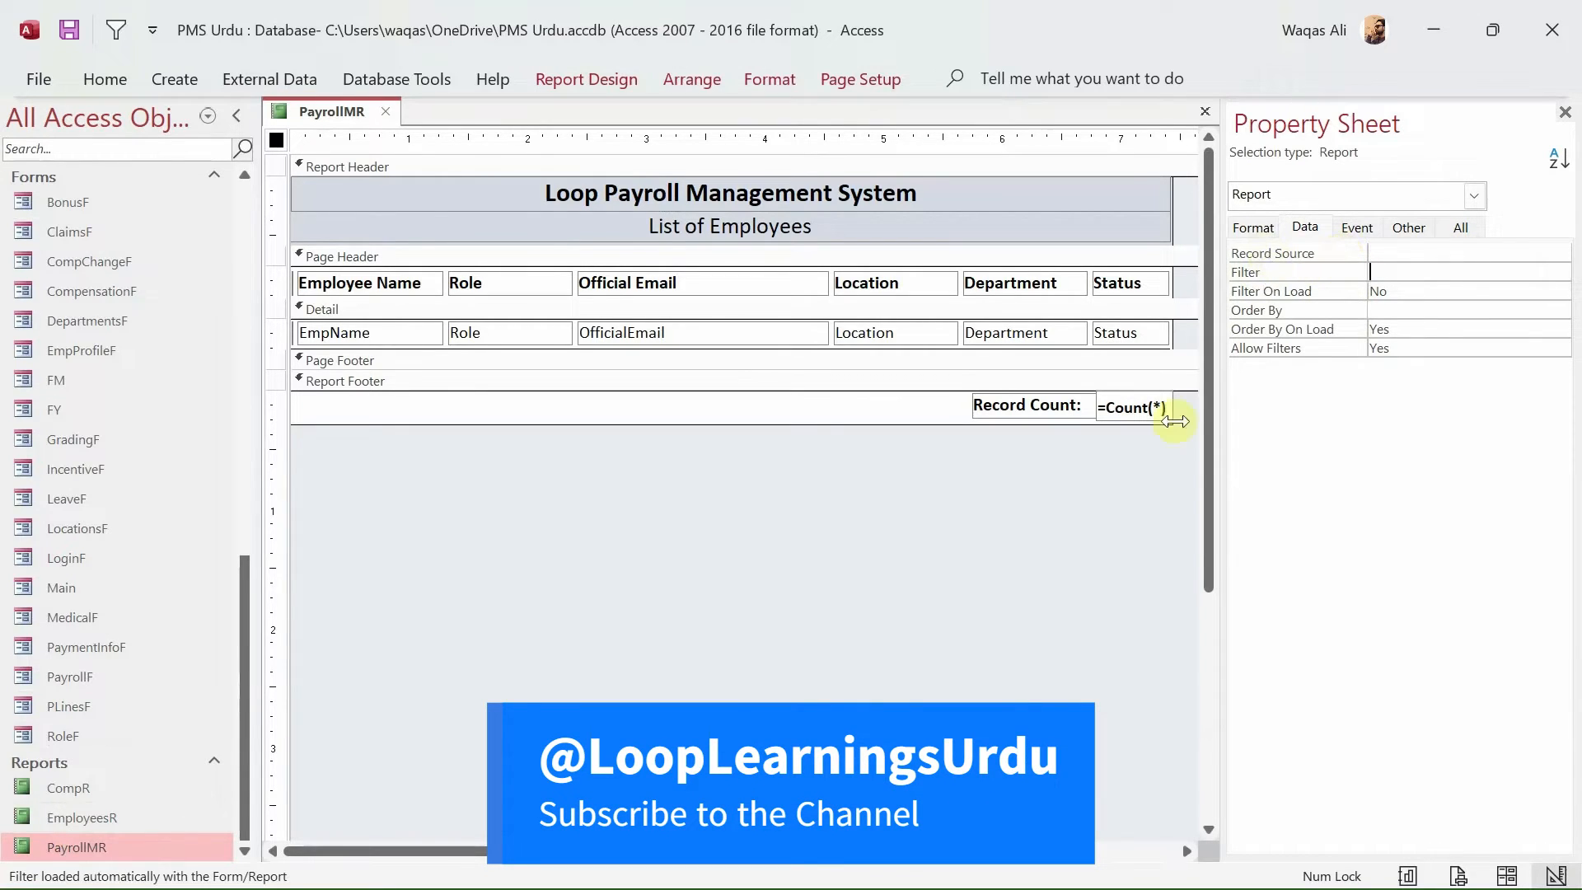
- Delete all column labels in the Page Header and all text boxes in the Detail section
left_click_drag(861, 864, 958, 865)
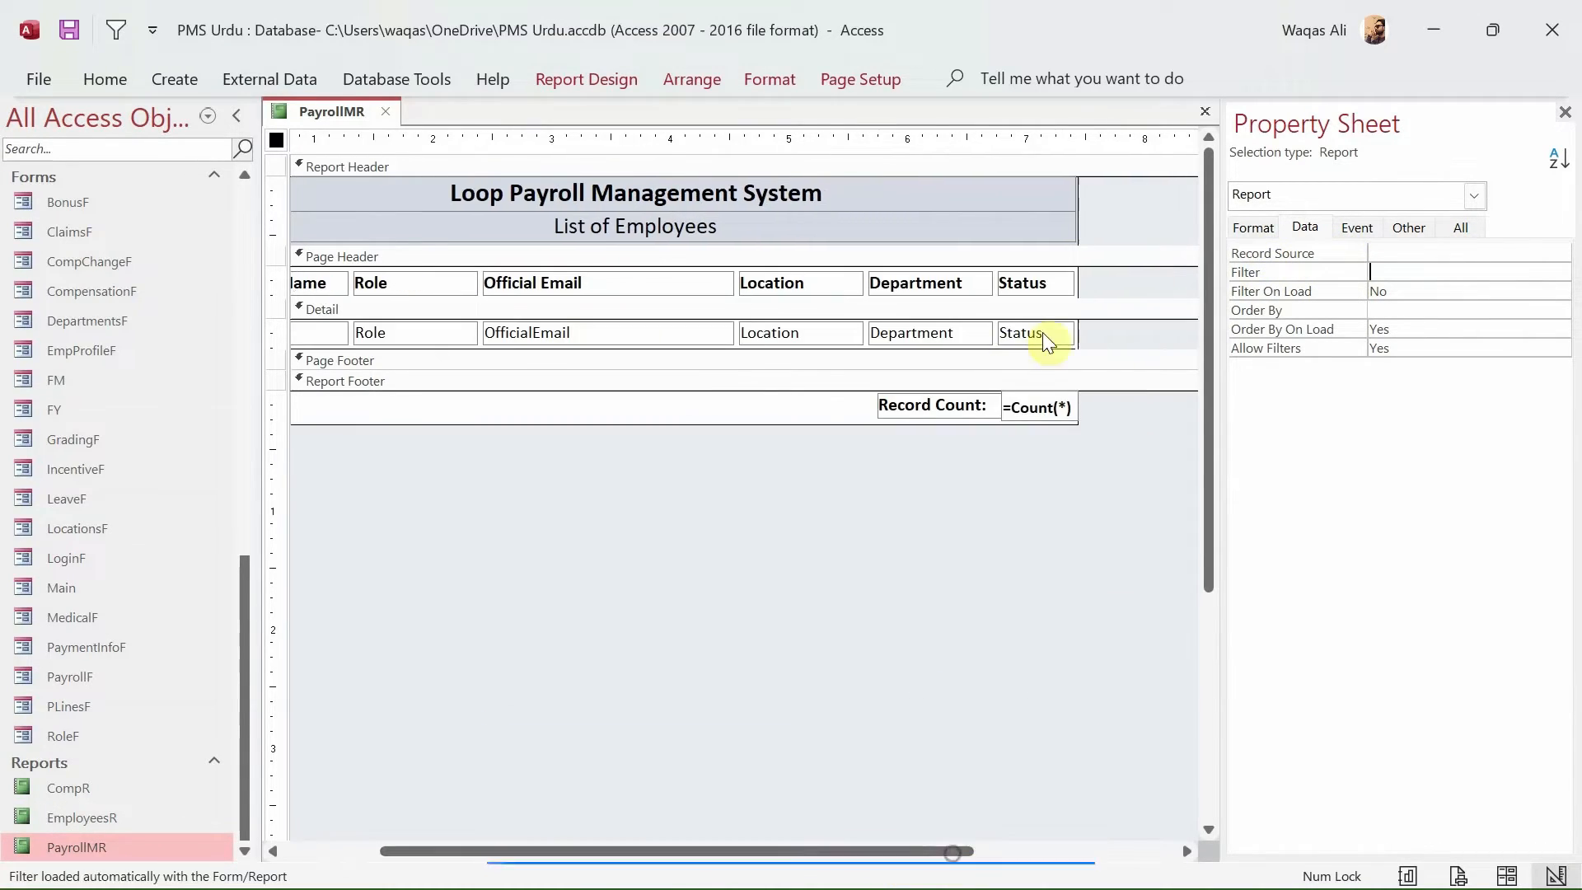
left_click_drag(1121, 279, 7, 358)
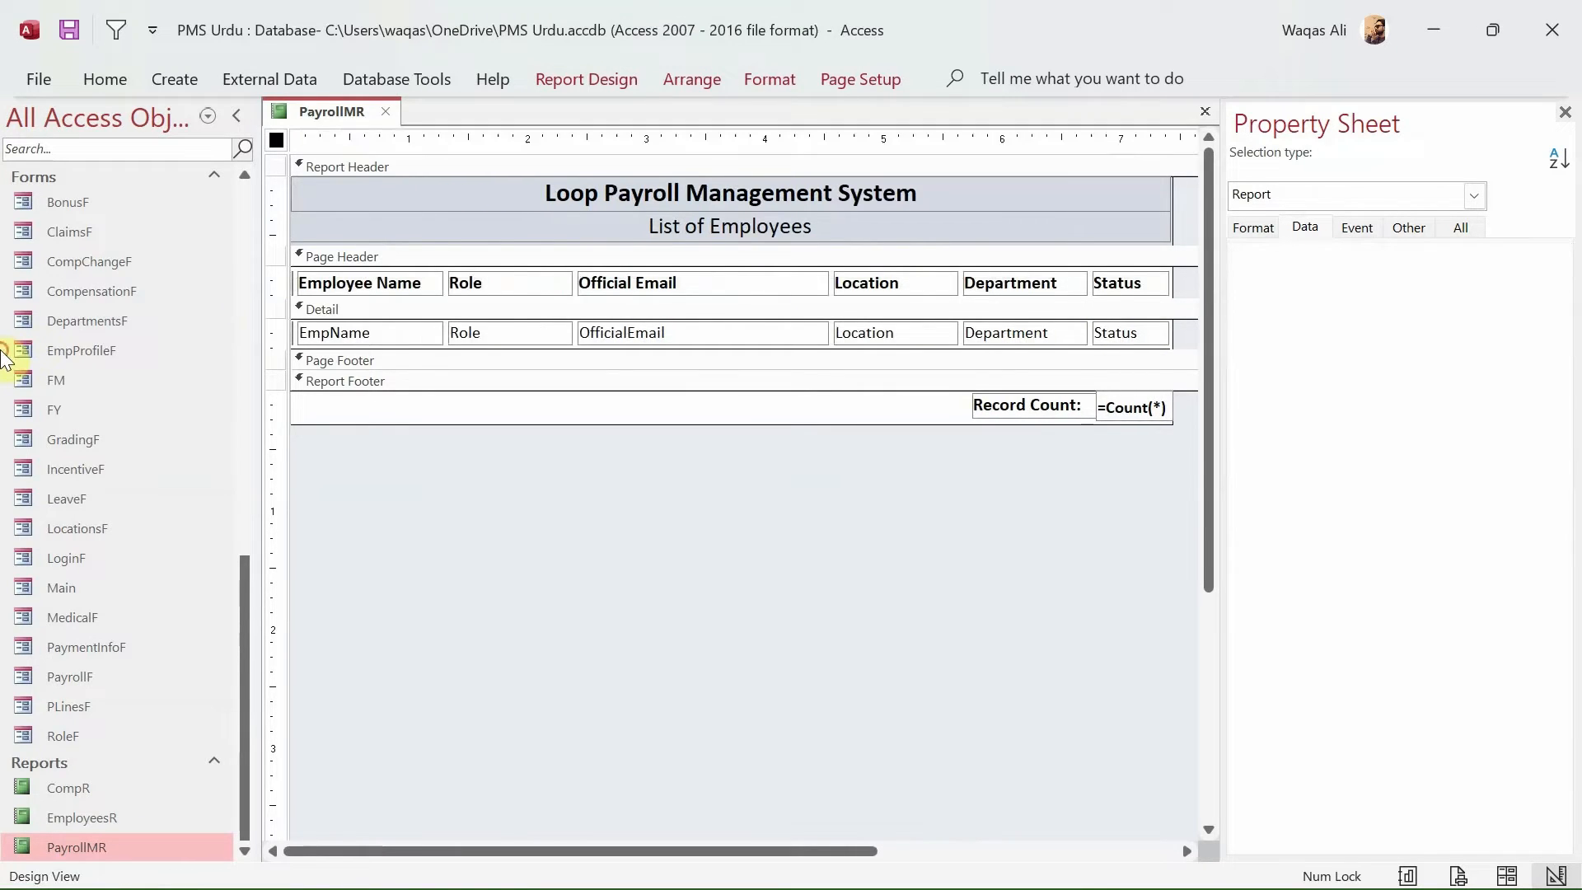
key("Delete")
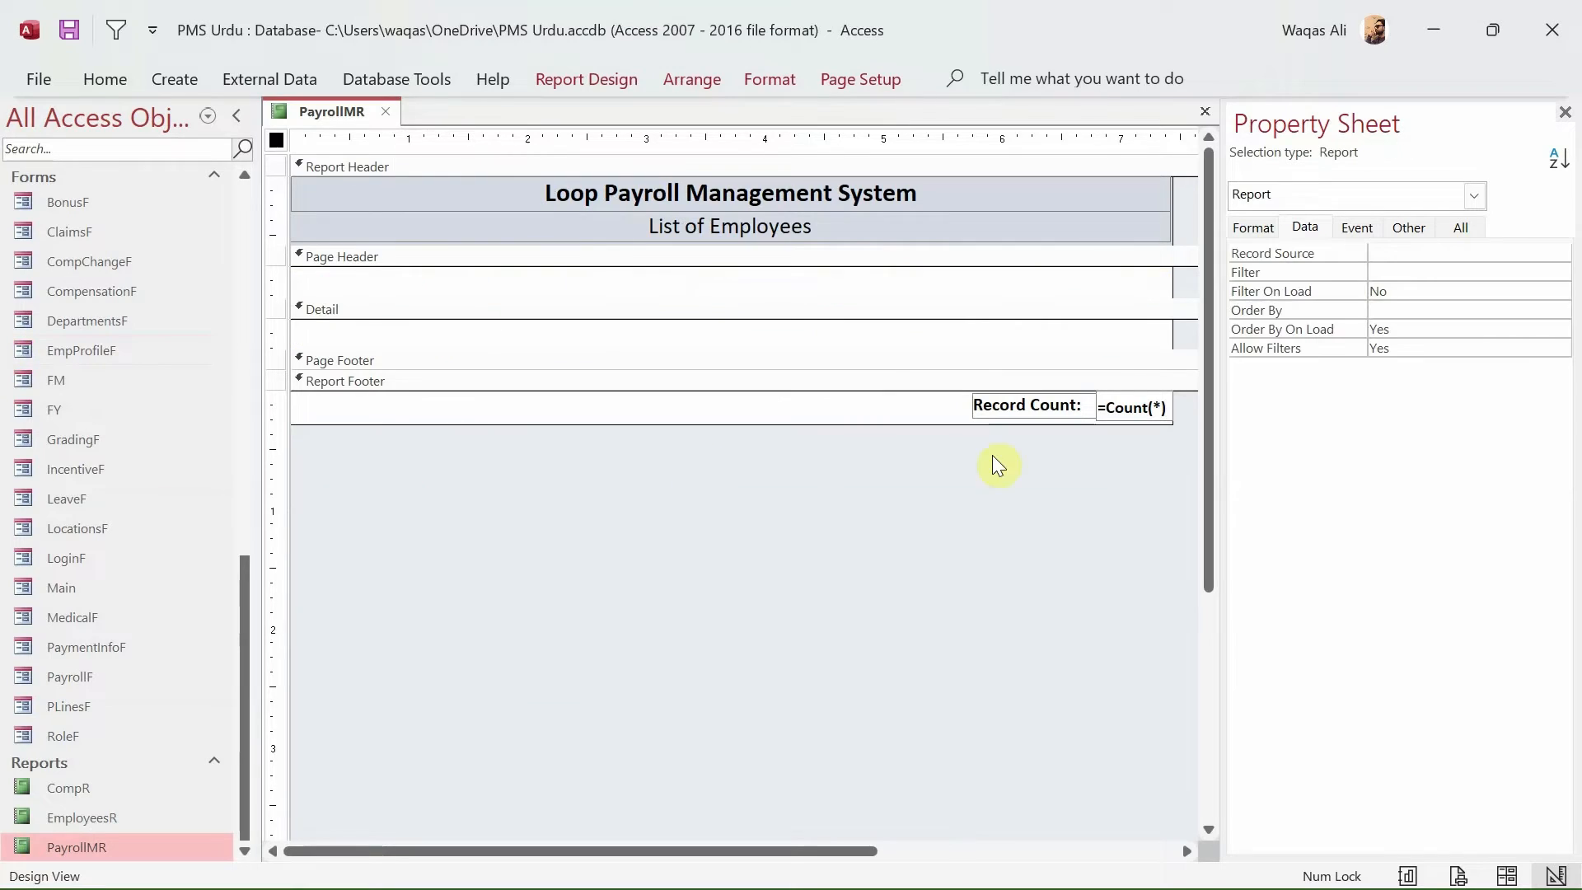
- Increase the height of the Detail section, check the emptied report in Report View and return to Design View
left_click_drag(1144, 448, 956, 395)
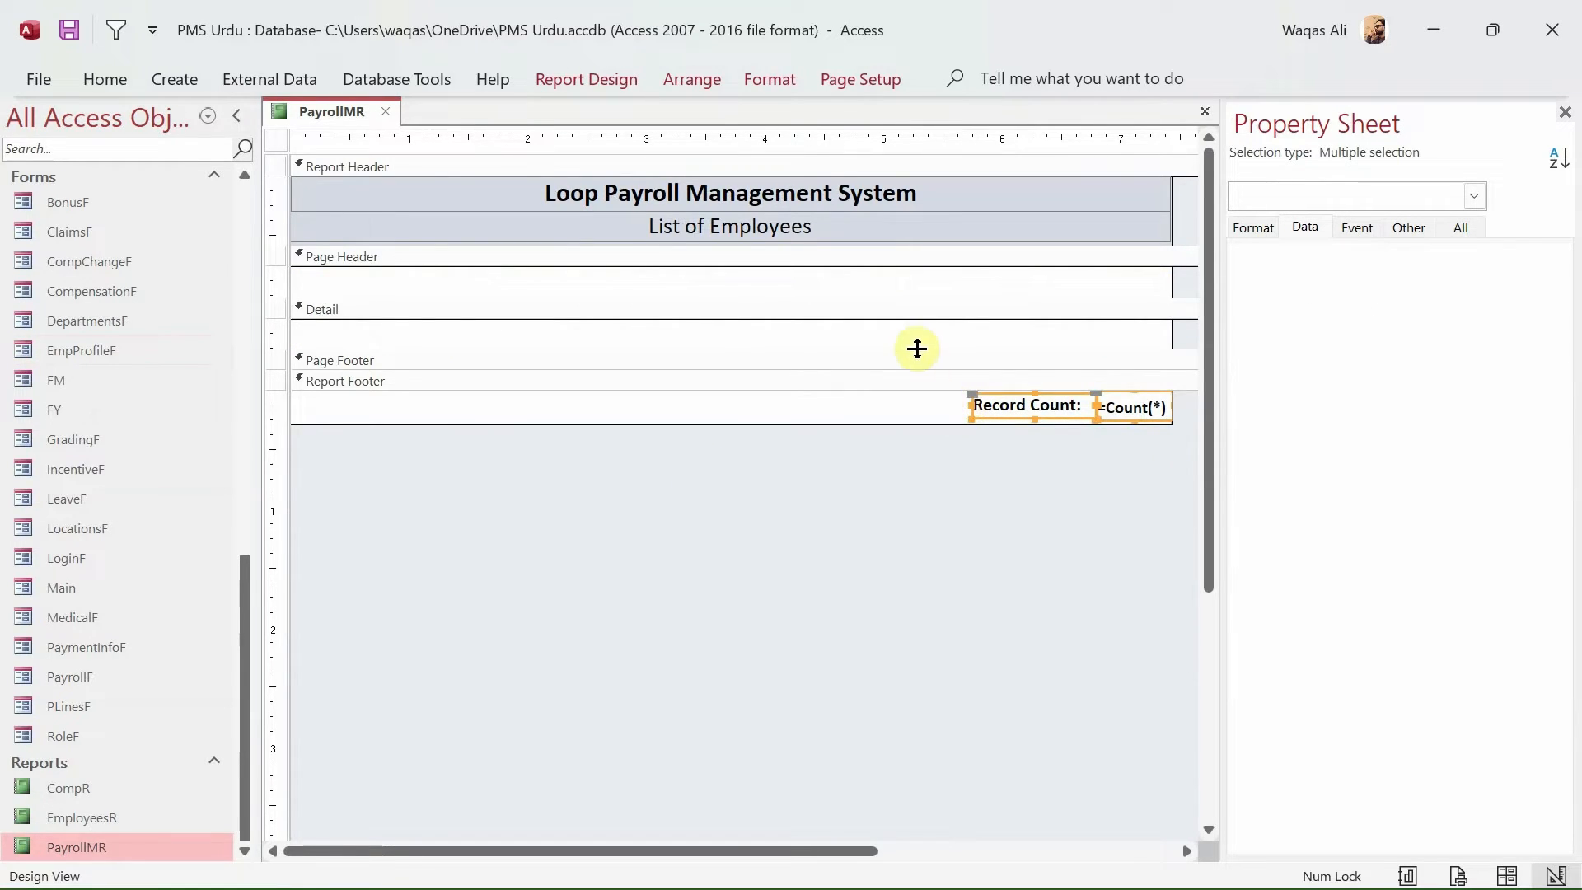
left_click(910, 345)
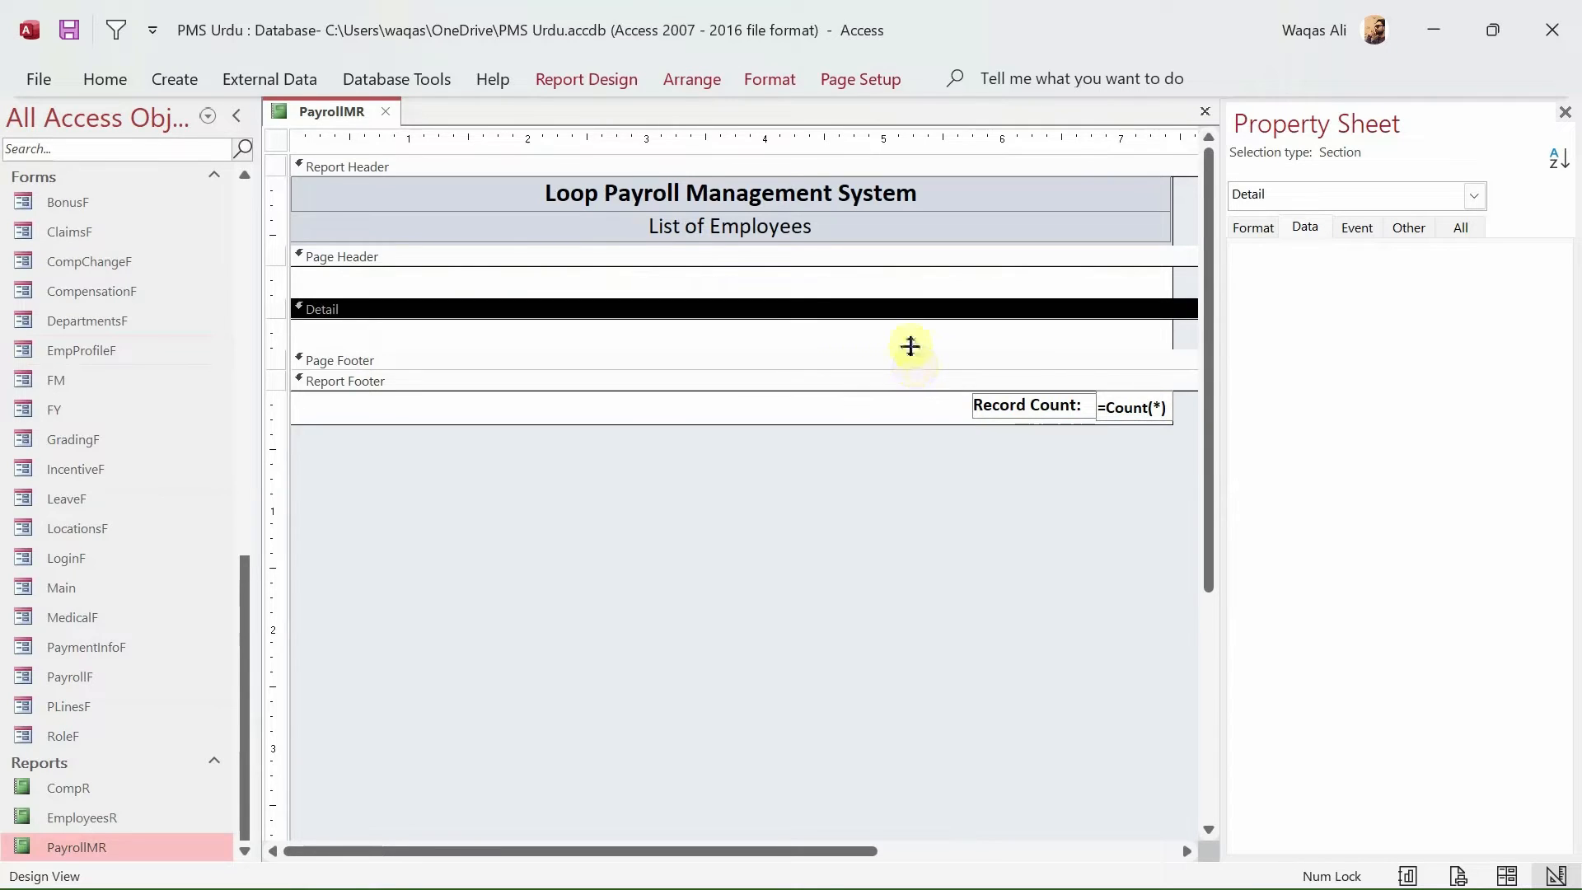
left_click_drag(911, 348, 909, 390)
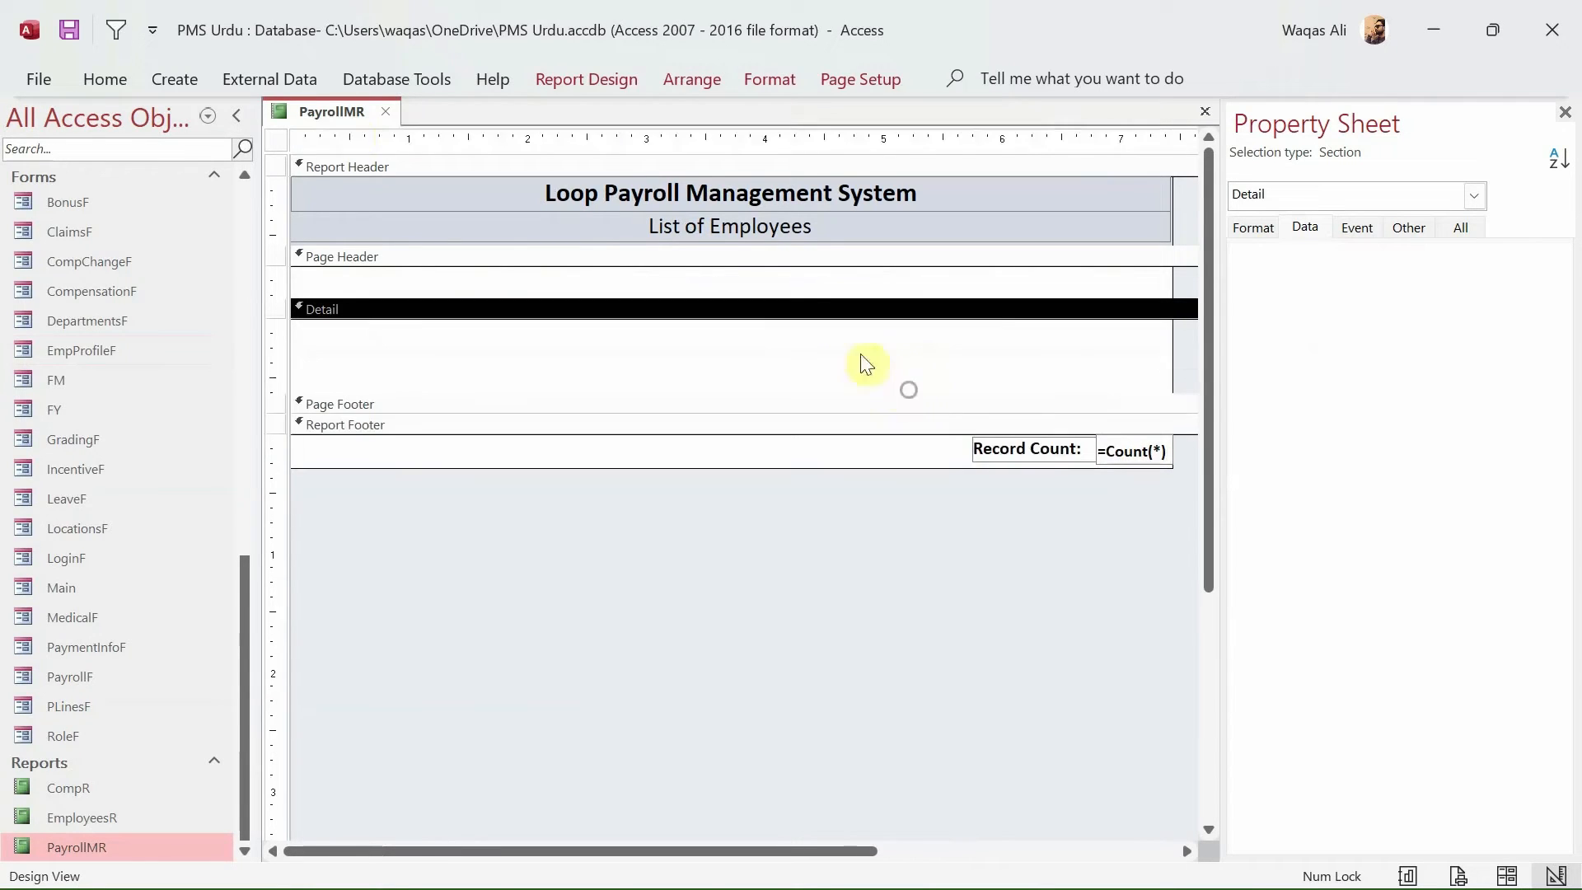
right_click(318, 106)
left_click(402, 235)
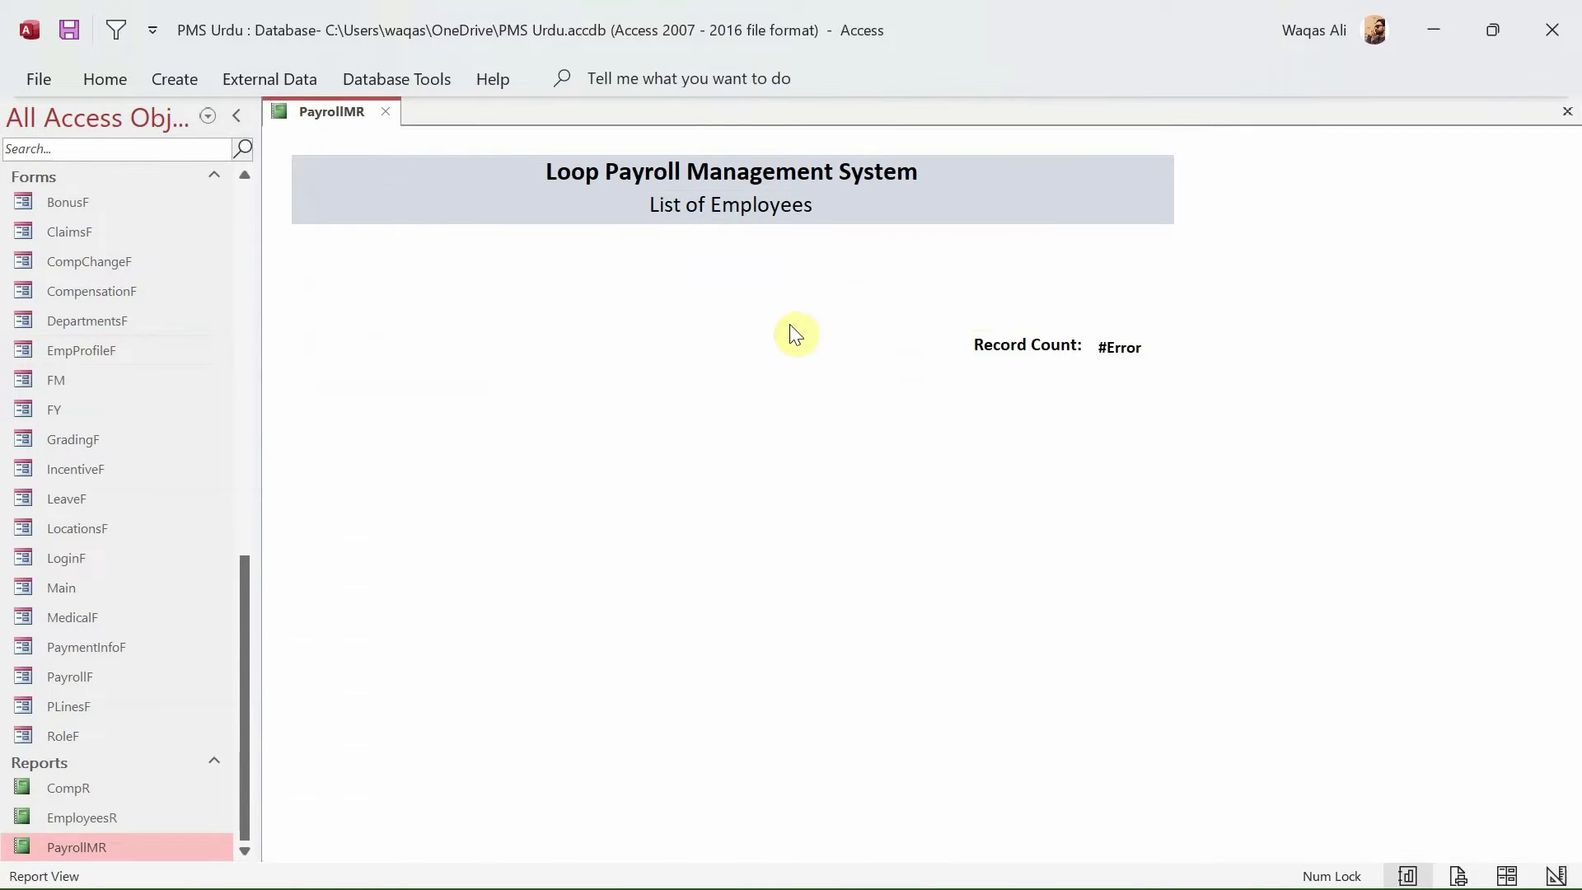
right_click(723, 312)
left_click(763, 401)
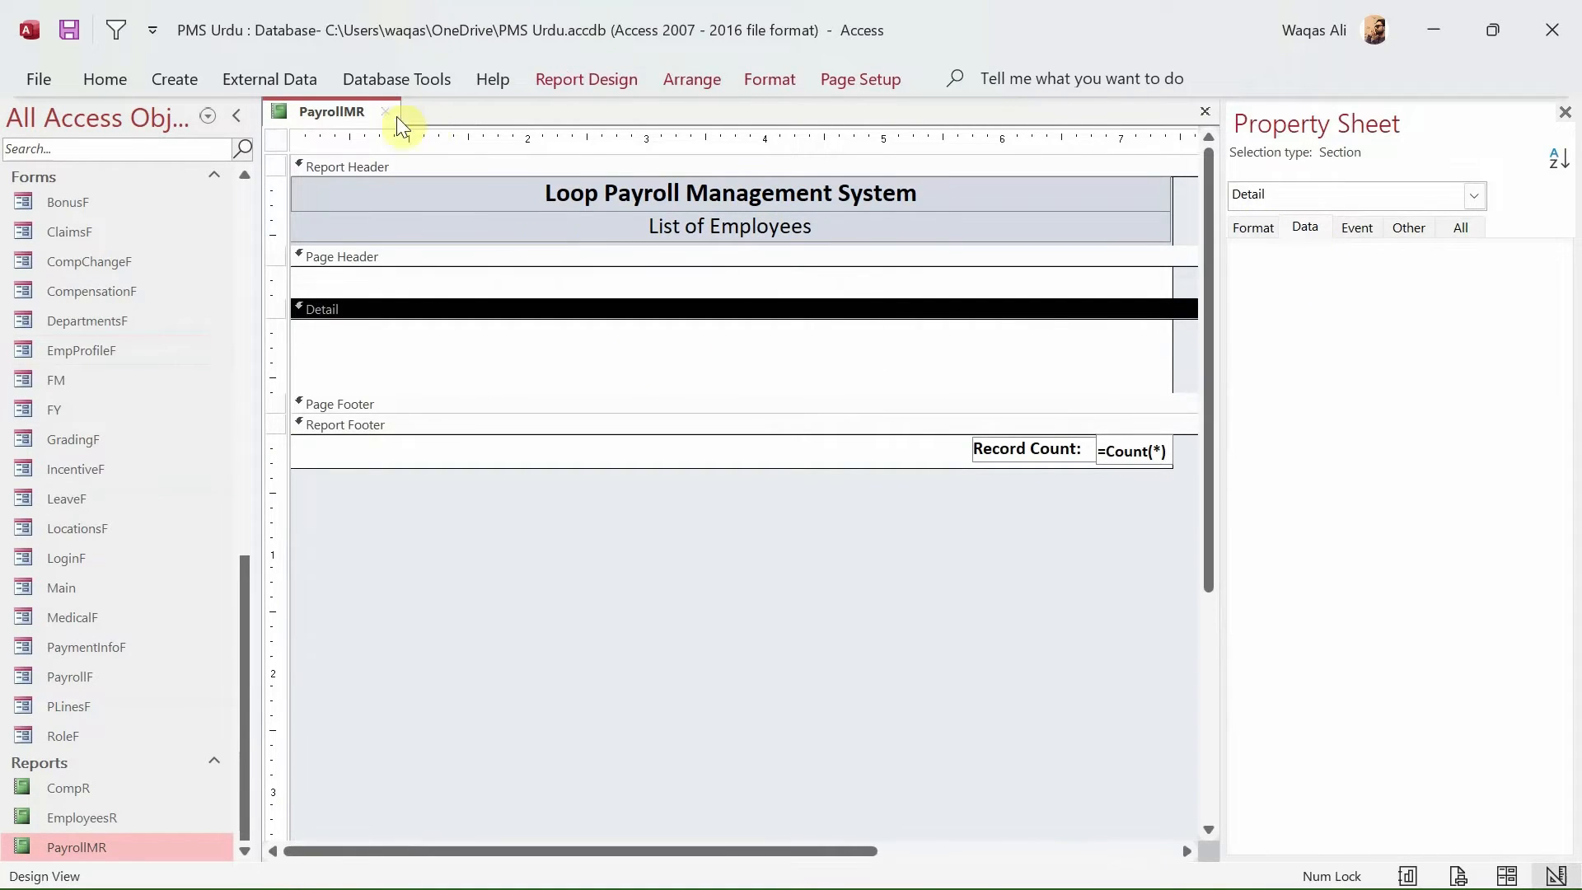
- Set the report's Record Source property to the PayrollMQ query
left_click(276, 140)
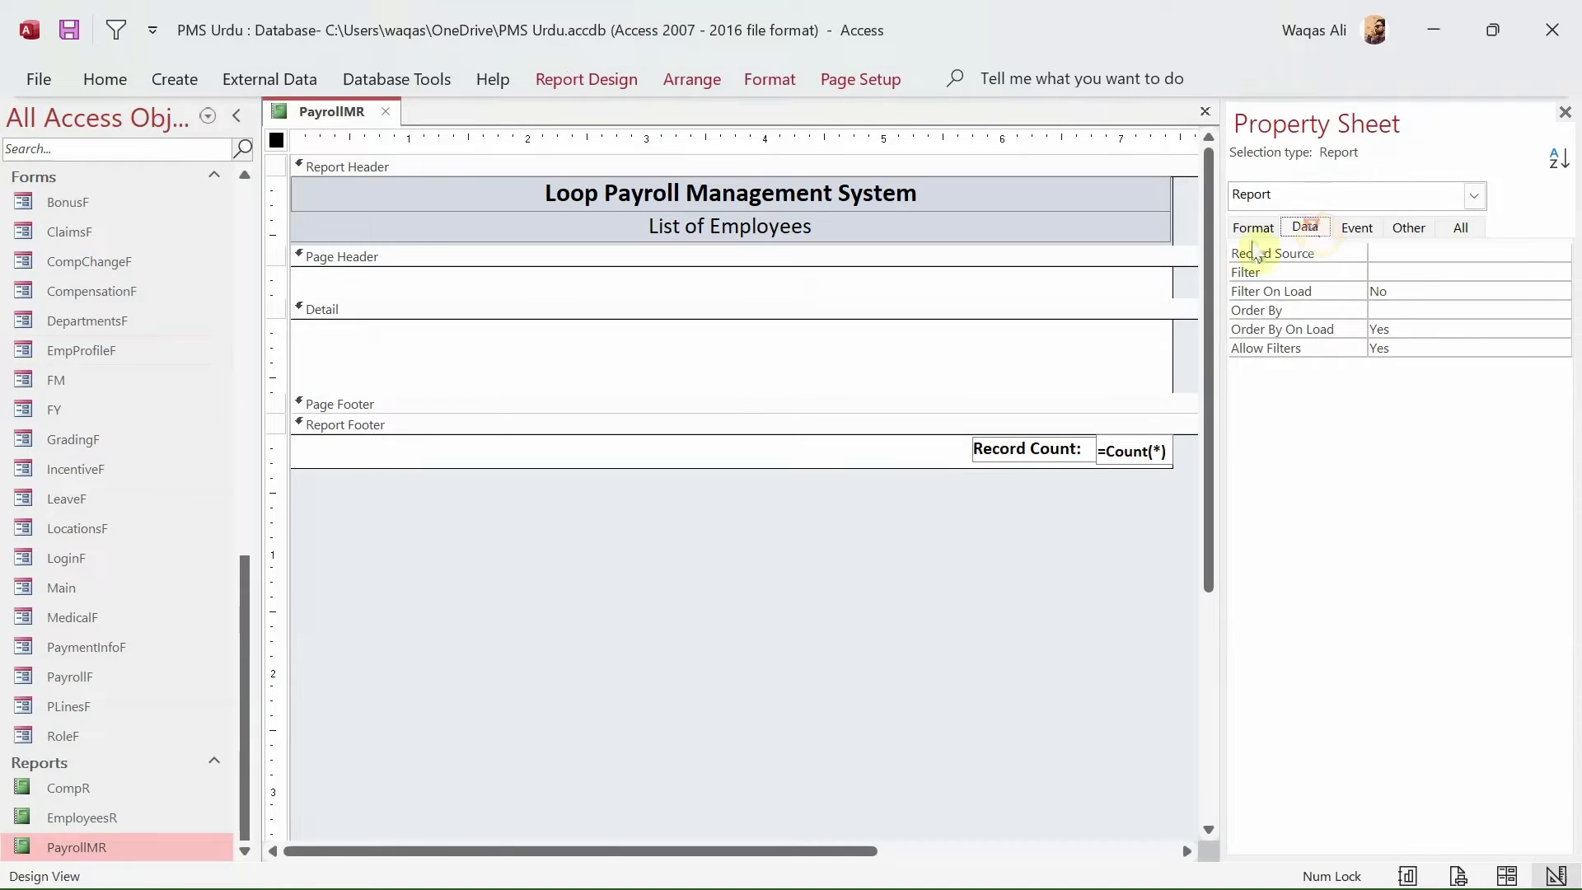
left_click(1384, 253)
left_click(1538, 253)
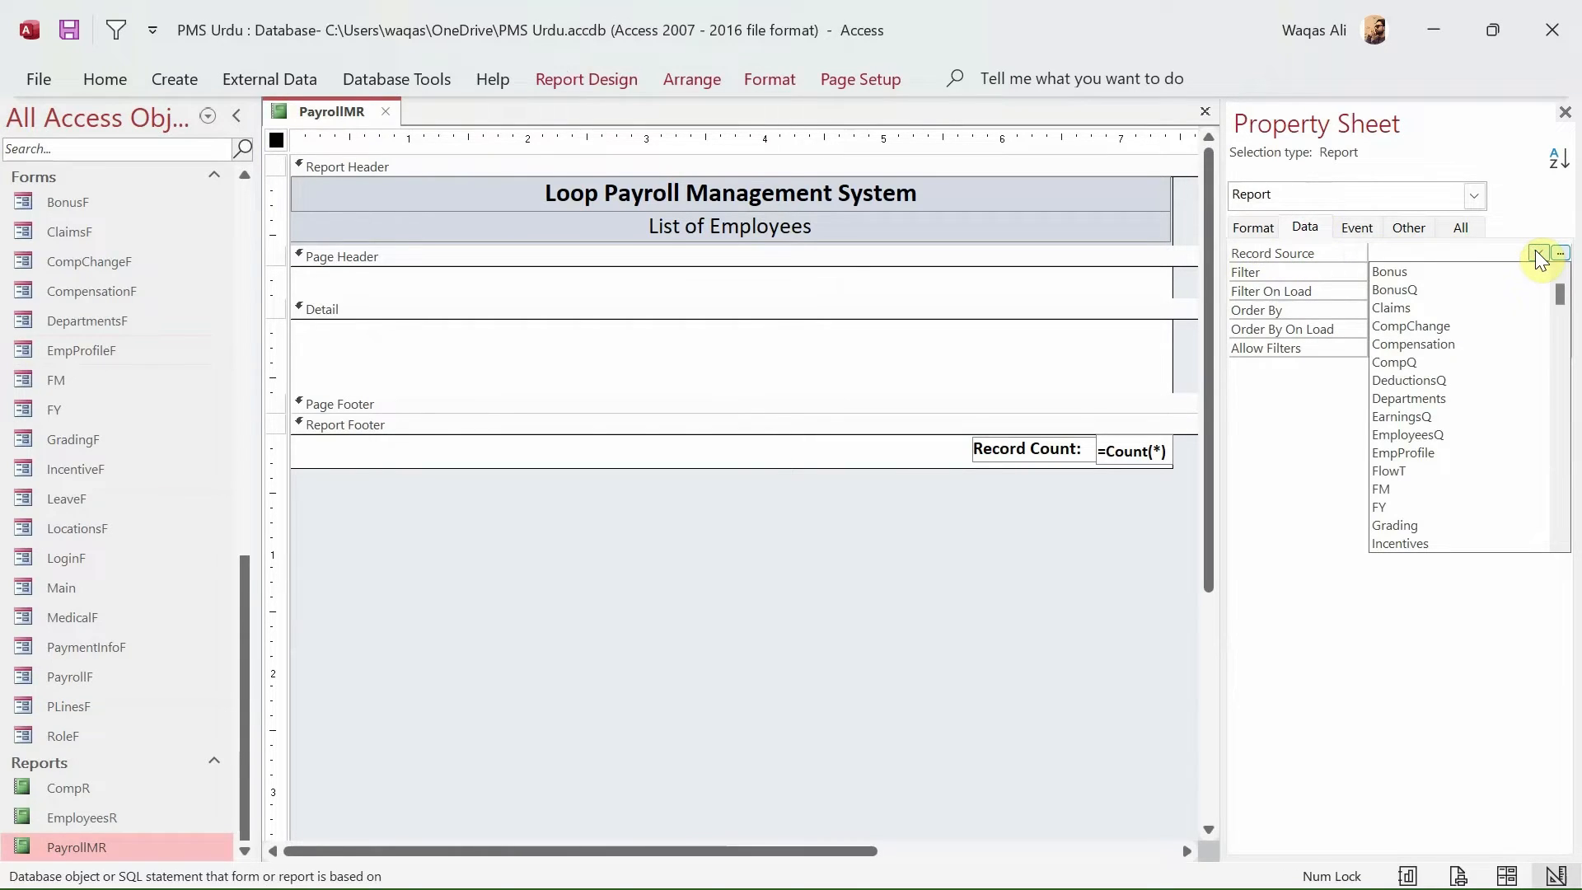
scroll(1521, 398, "down", 2)
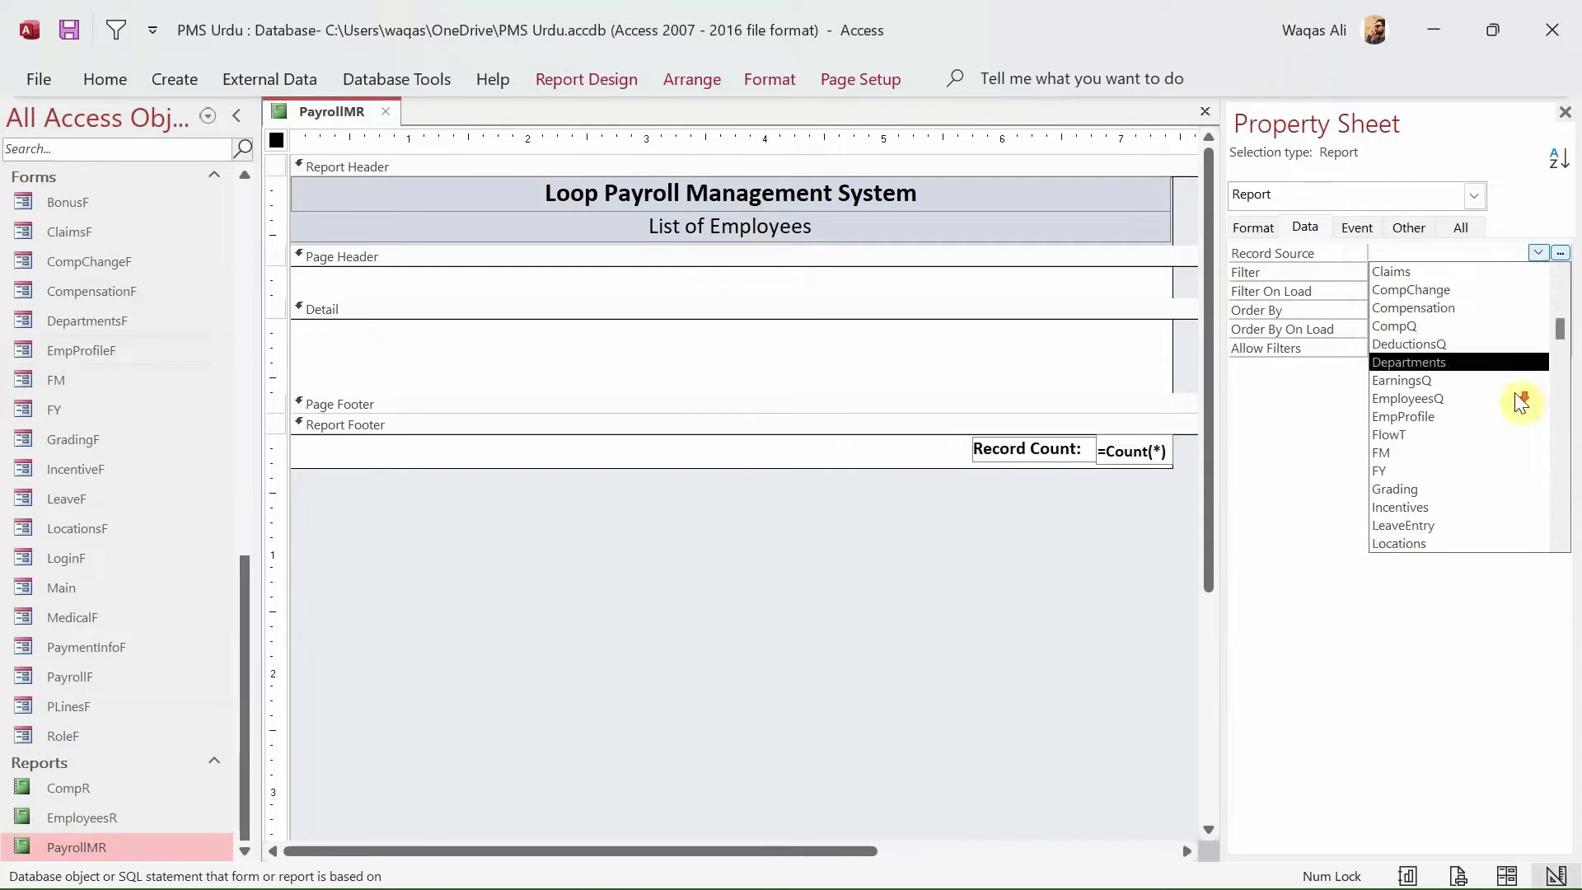
scroll(1520, 399, "down", 3)
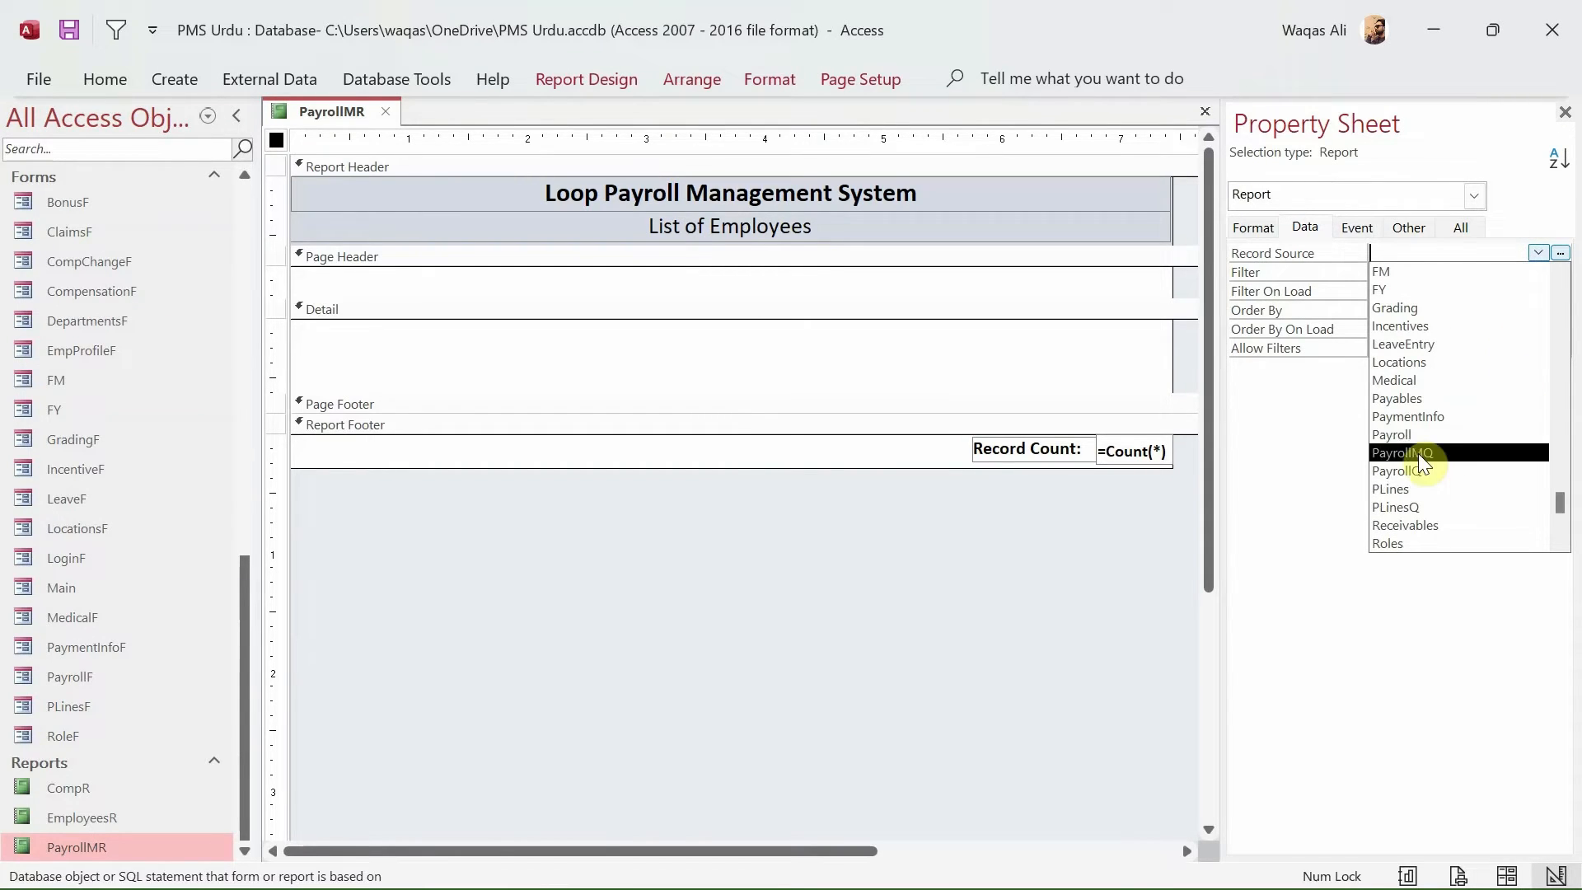
left_click(1430, 453)
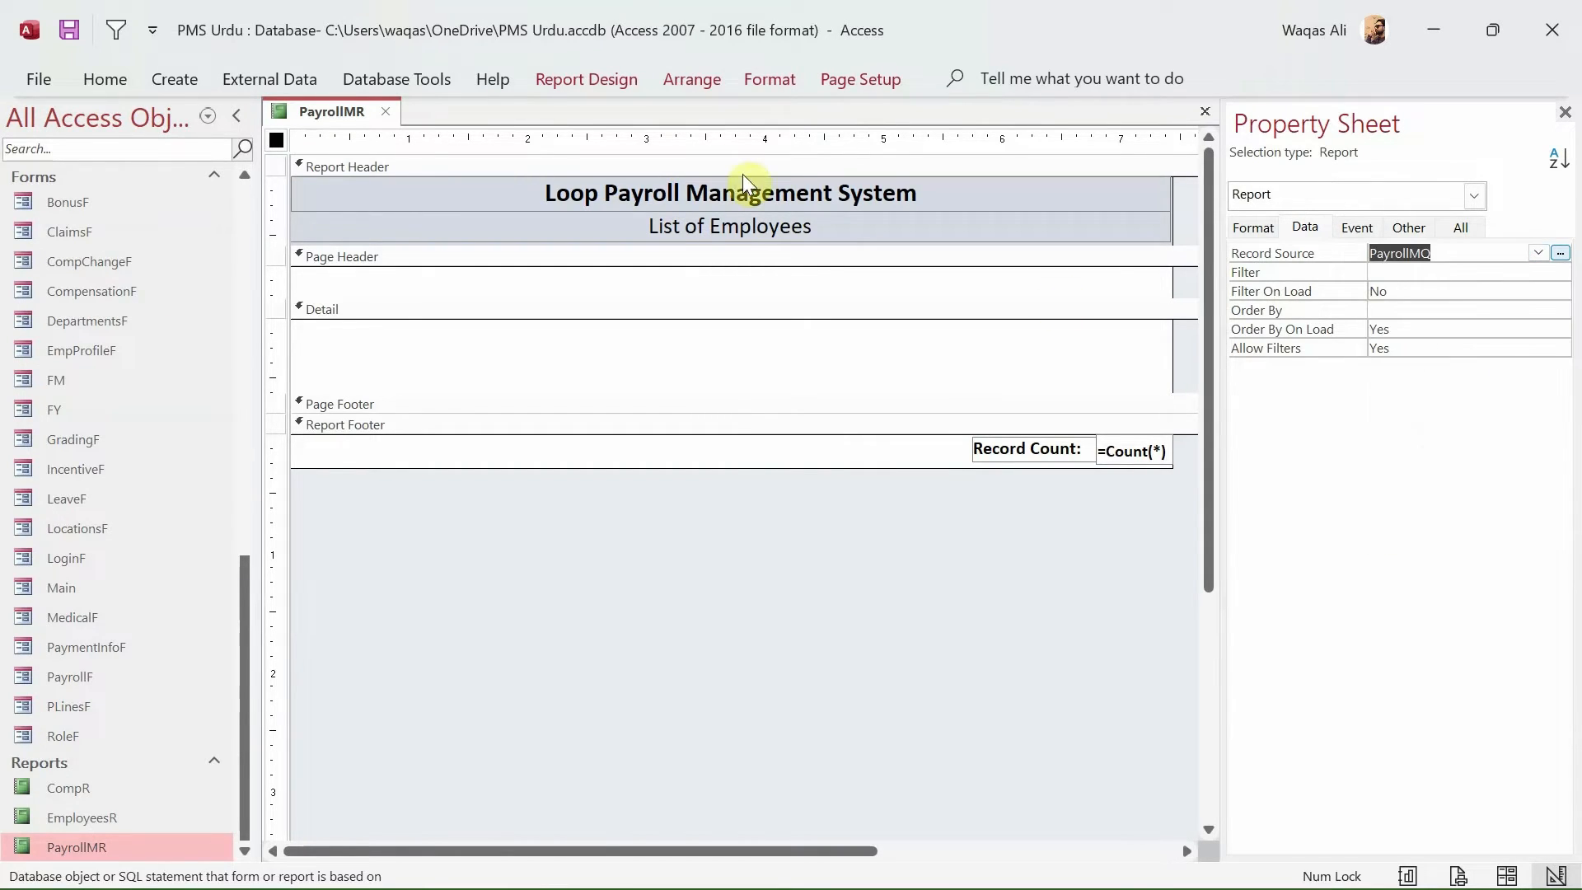
- Add the FY, FM, ApprovedBy, SumOfGrossSalary, SumOfNetPayable and Status fields to the Detail section and make room for them
left_click(577, 84)
left_click(1225, 130)
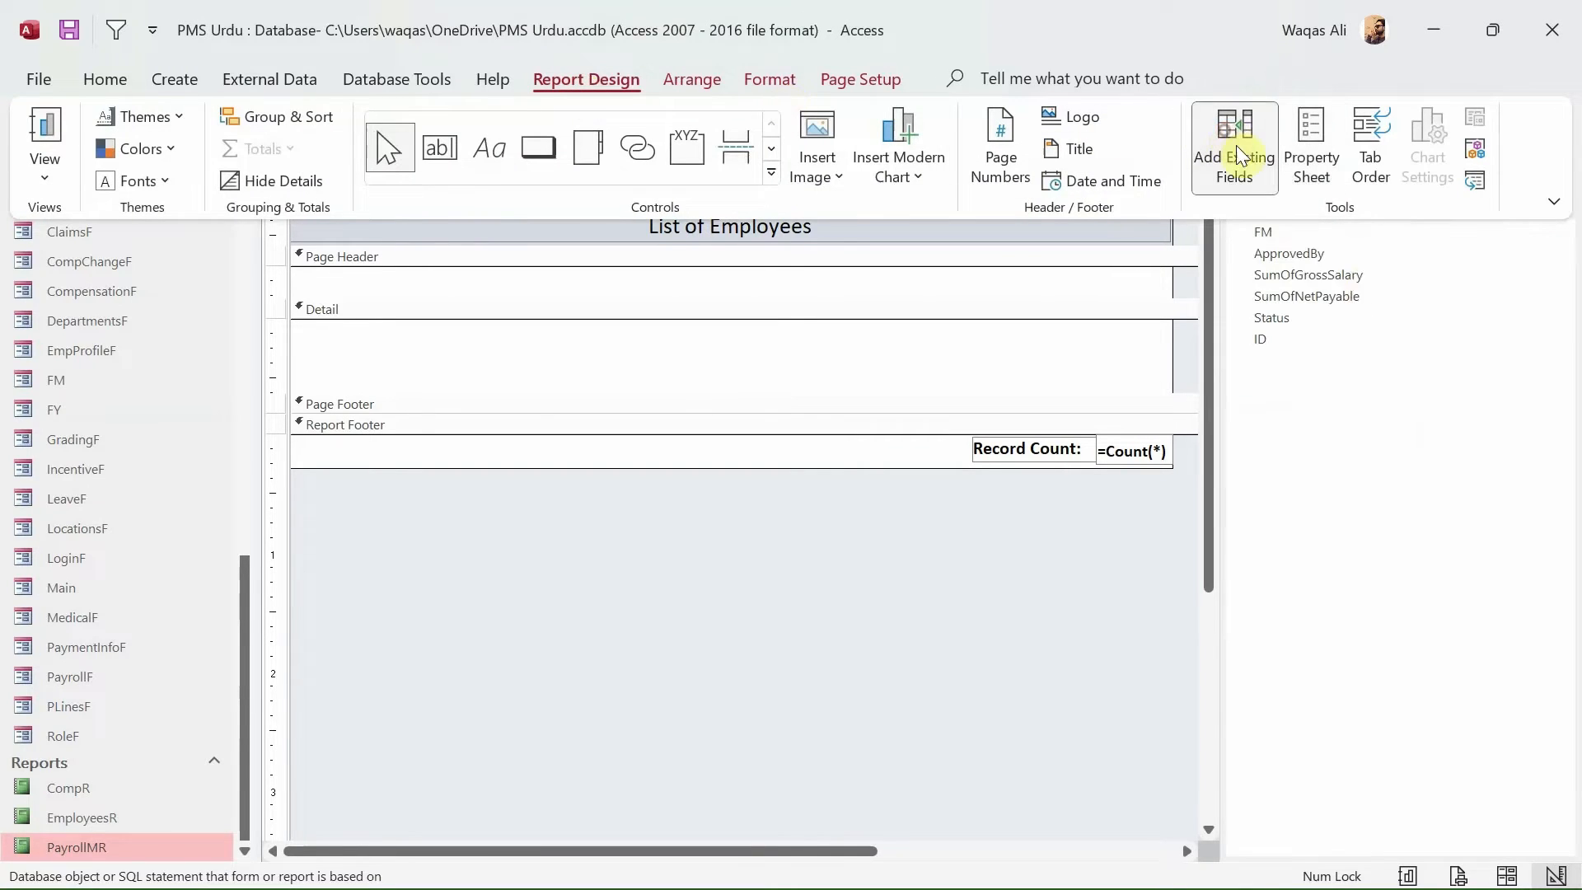
left_click(1269, 210)
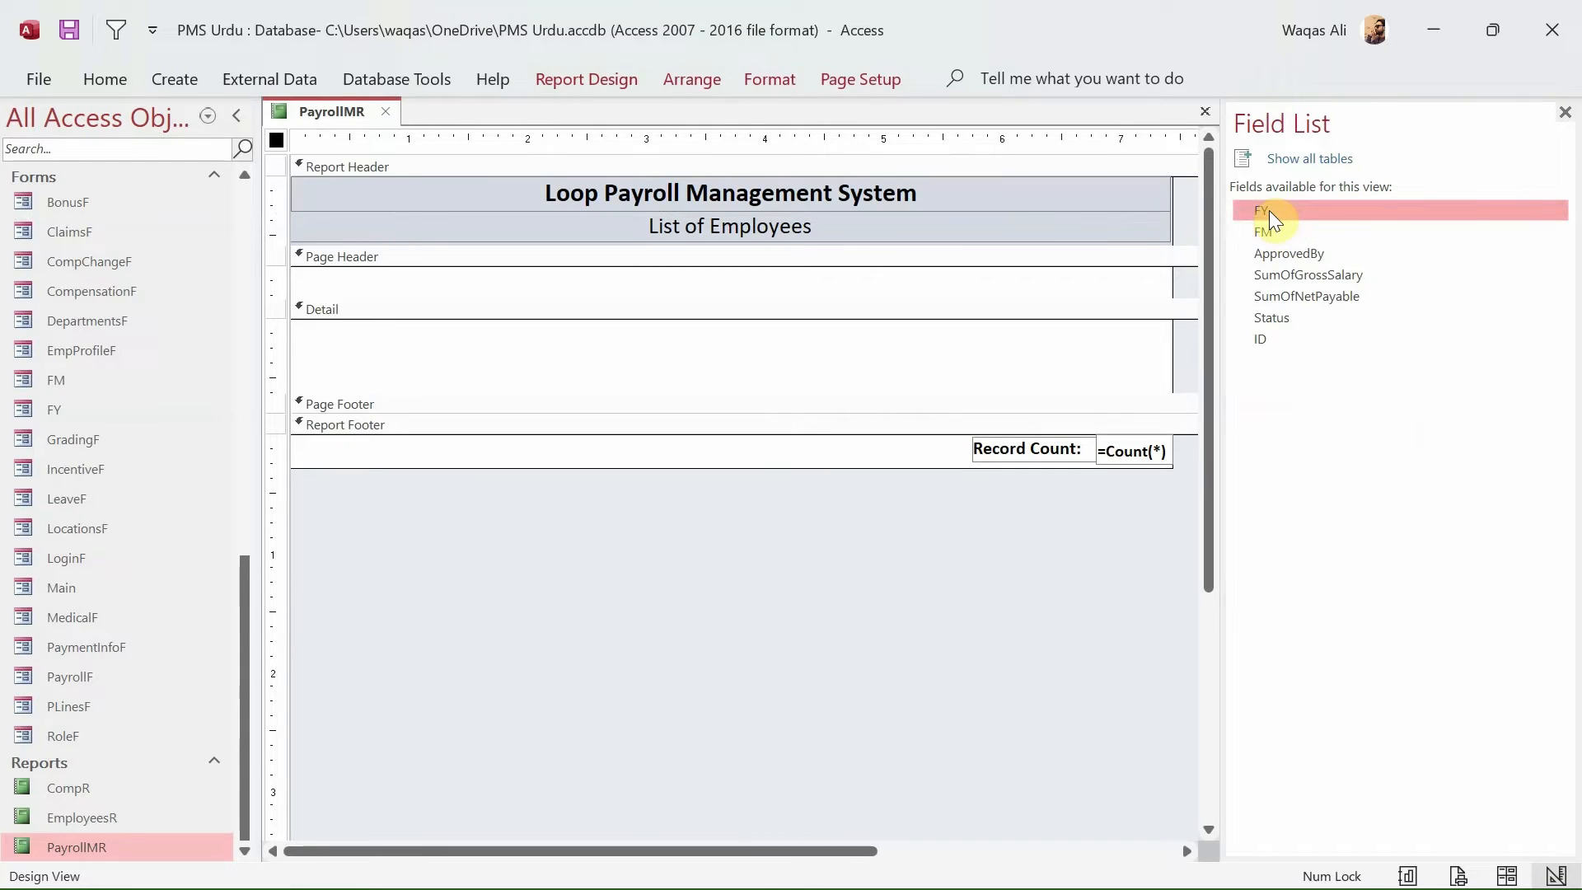
key("shift+Down")
key("shift+Down")
key("shift+Down")
key("shift+Down")
key("shift+Down")
key("shift+Down")
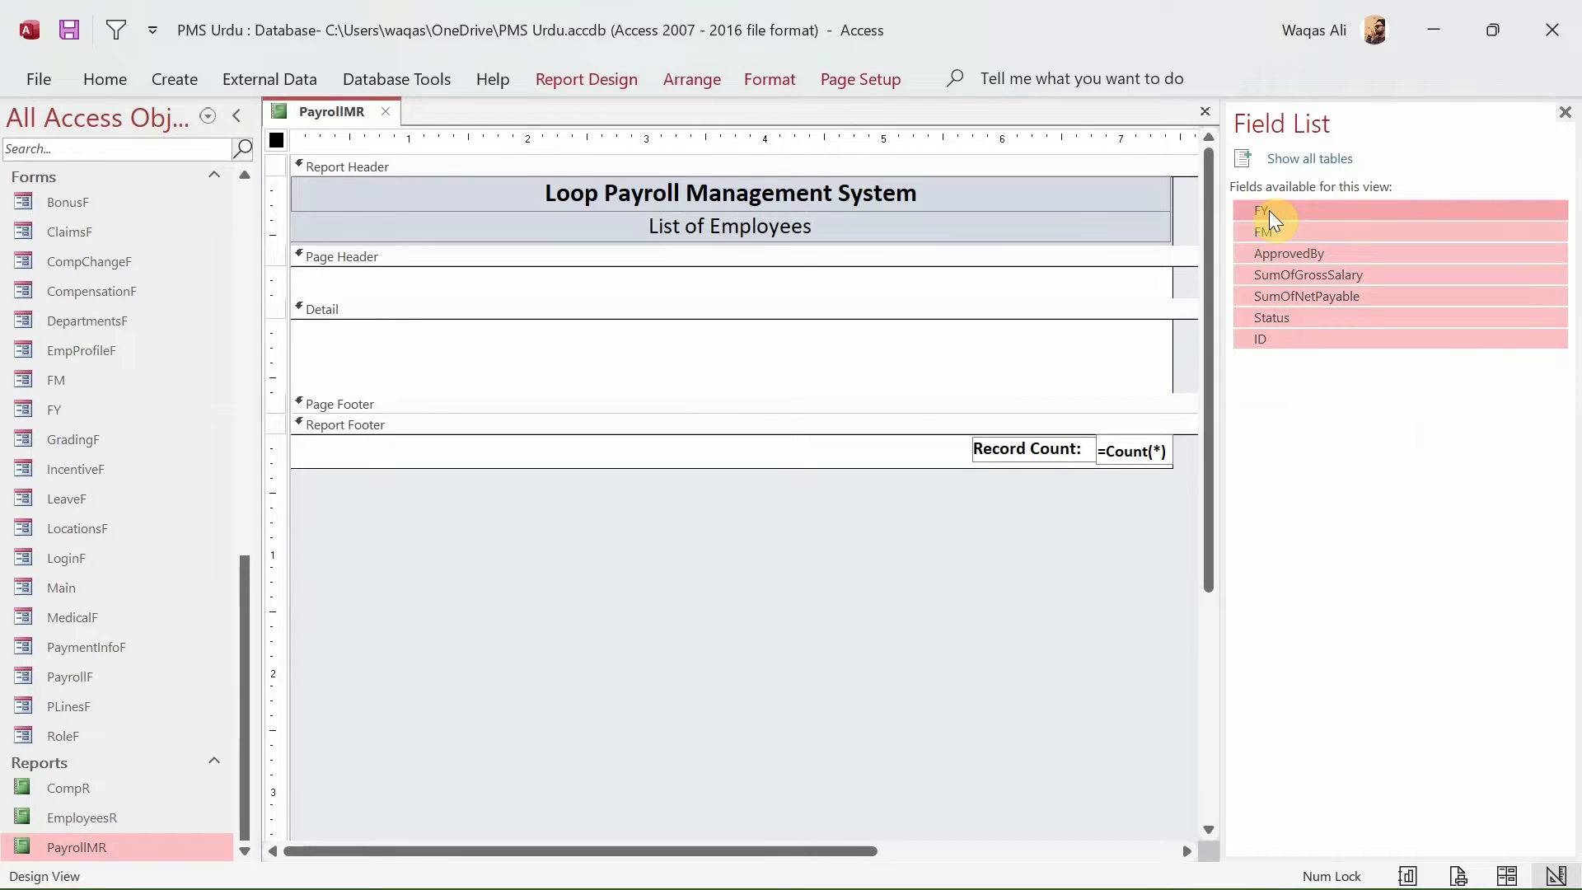
key("shift+Up")
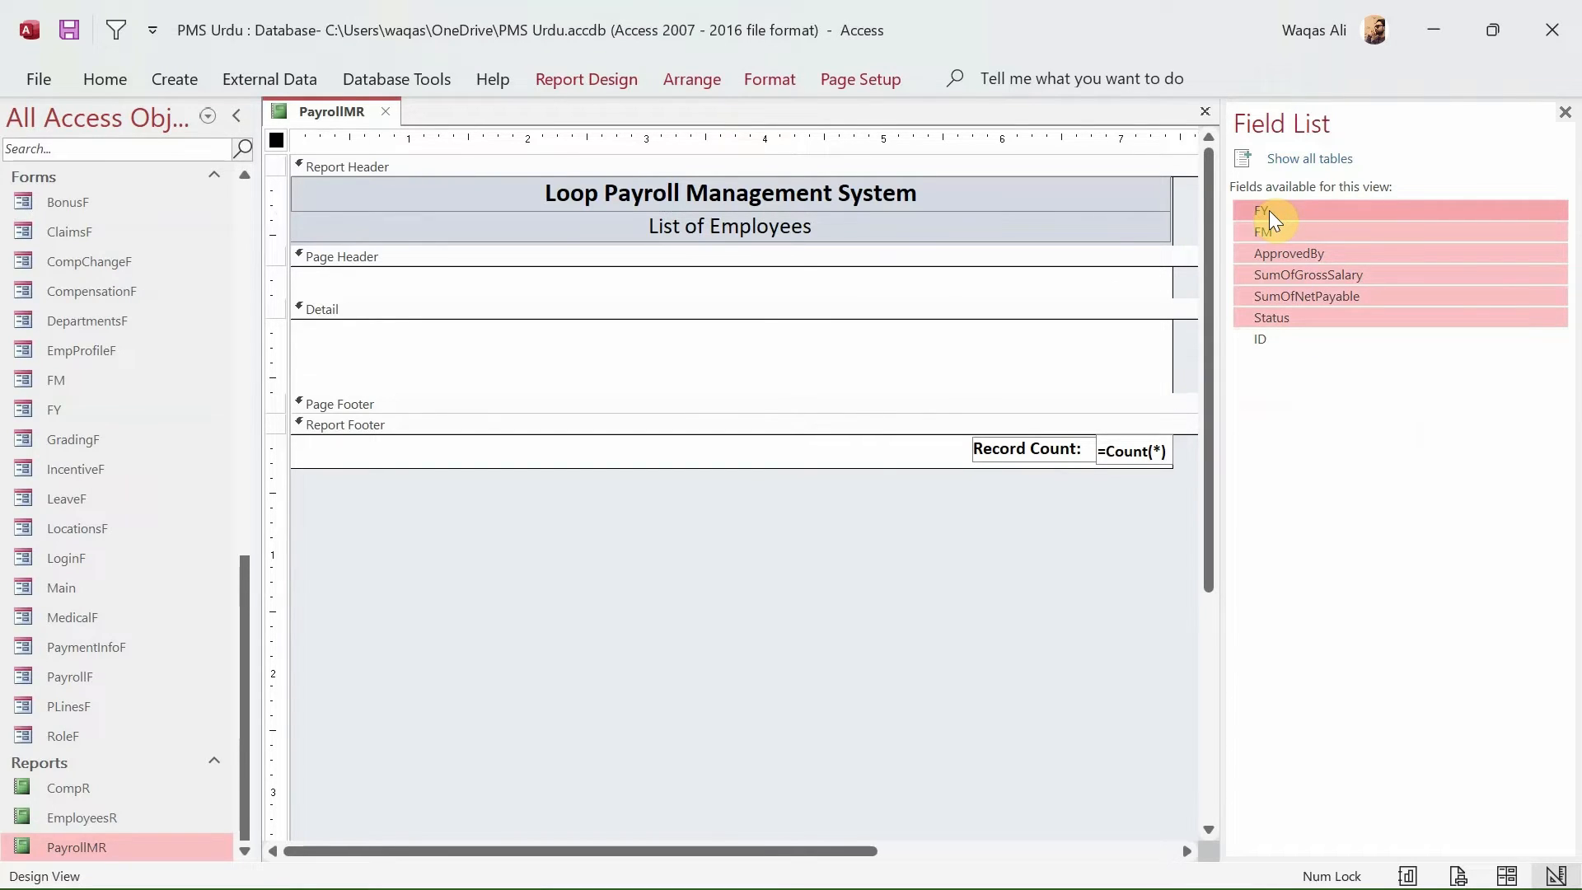
left_click_drag(1269, 210, 544, 334)
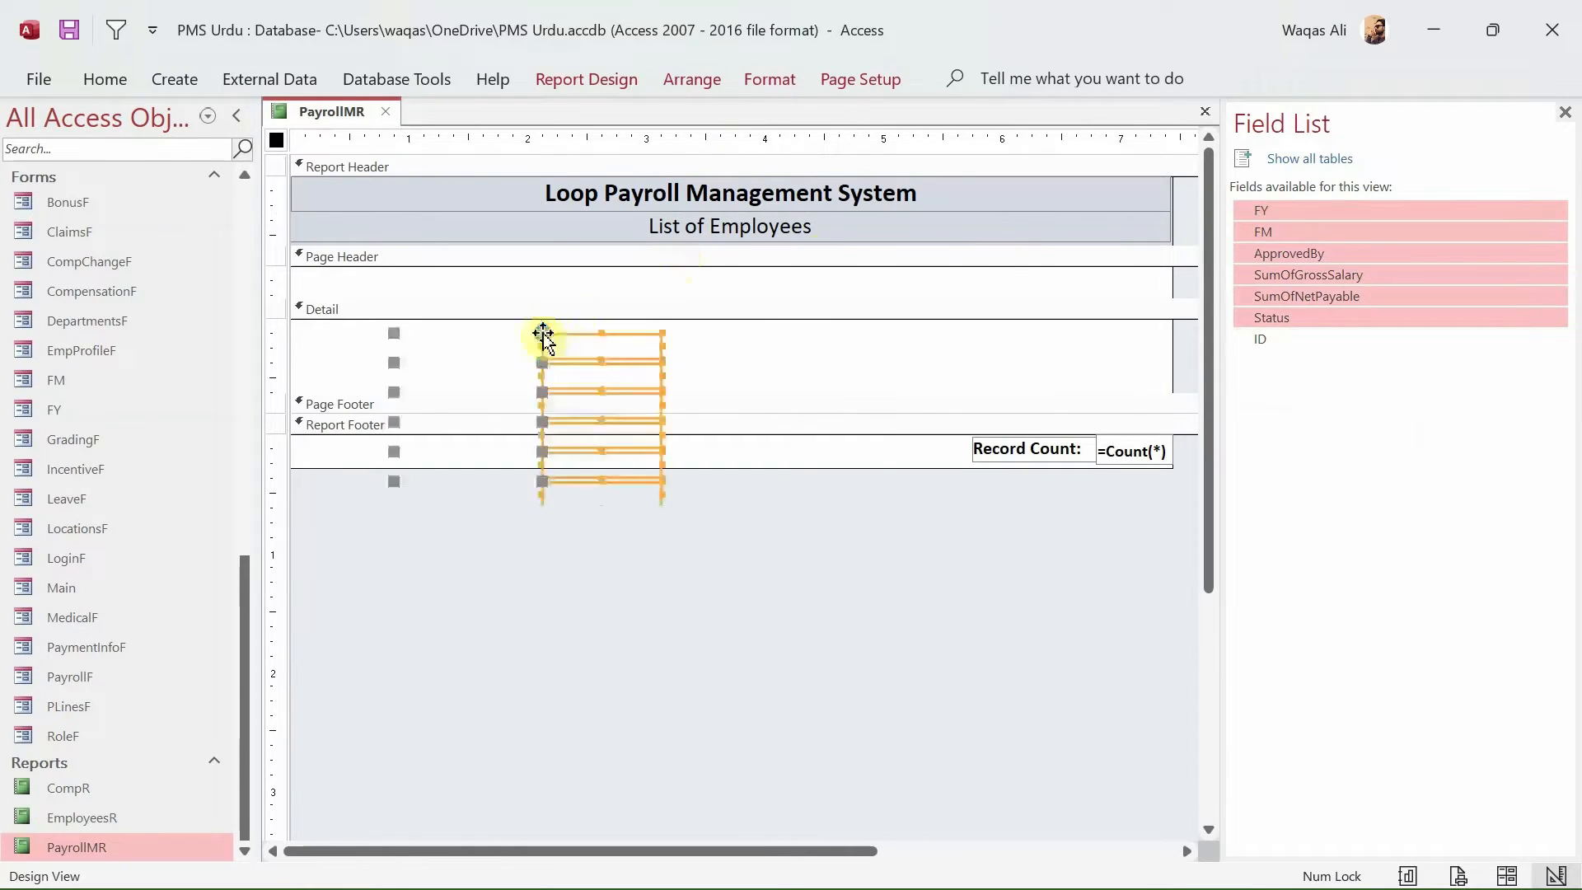
left_click_drag(753, 508, 754, 548)
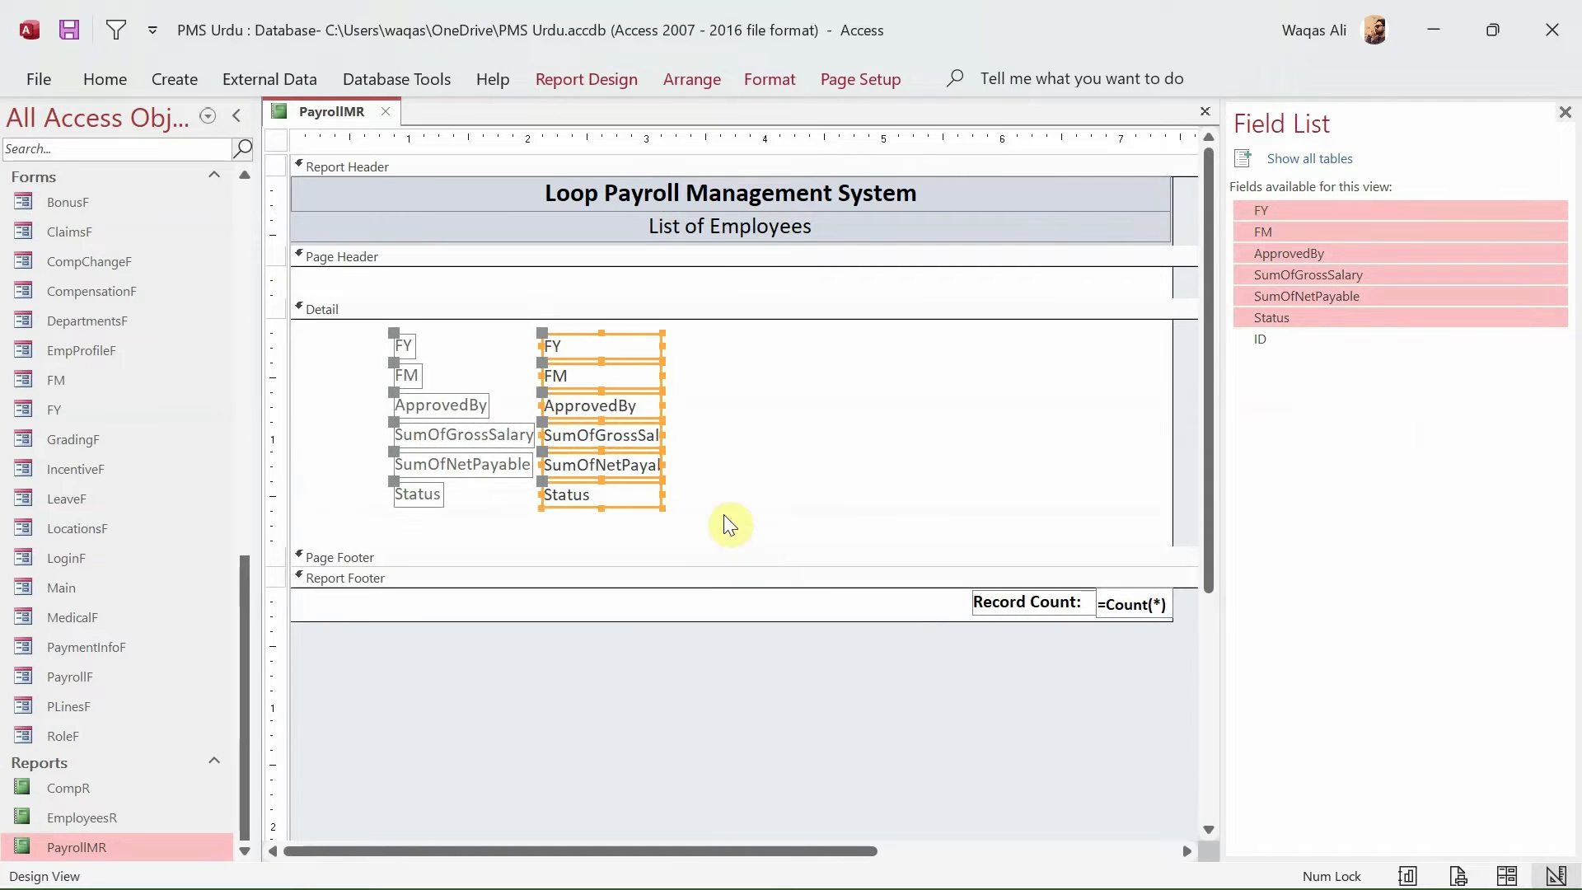
- Look through the payroll records in Report View and return to Design View
right_click(338, 121)
left_click(445, 257)
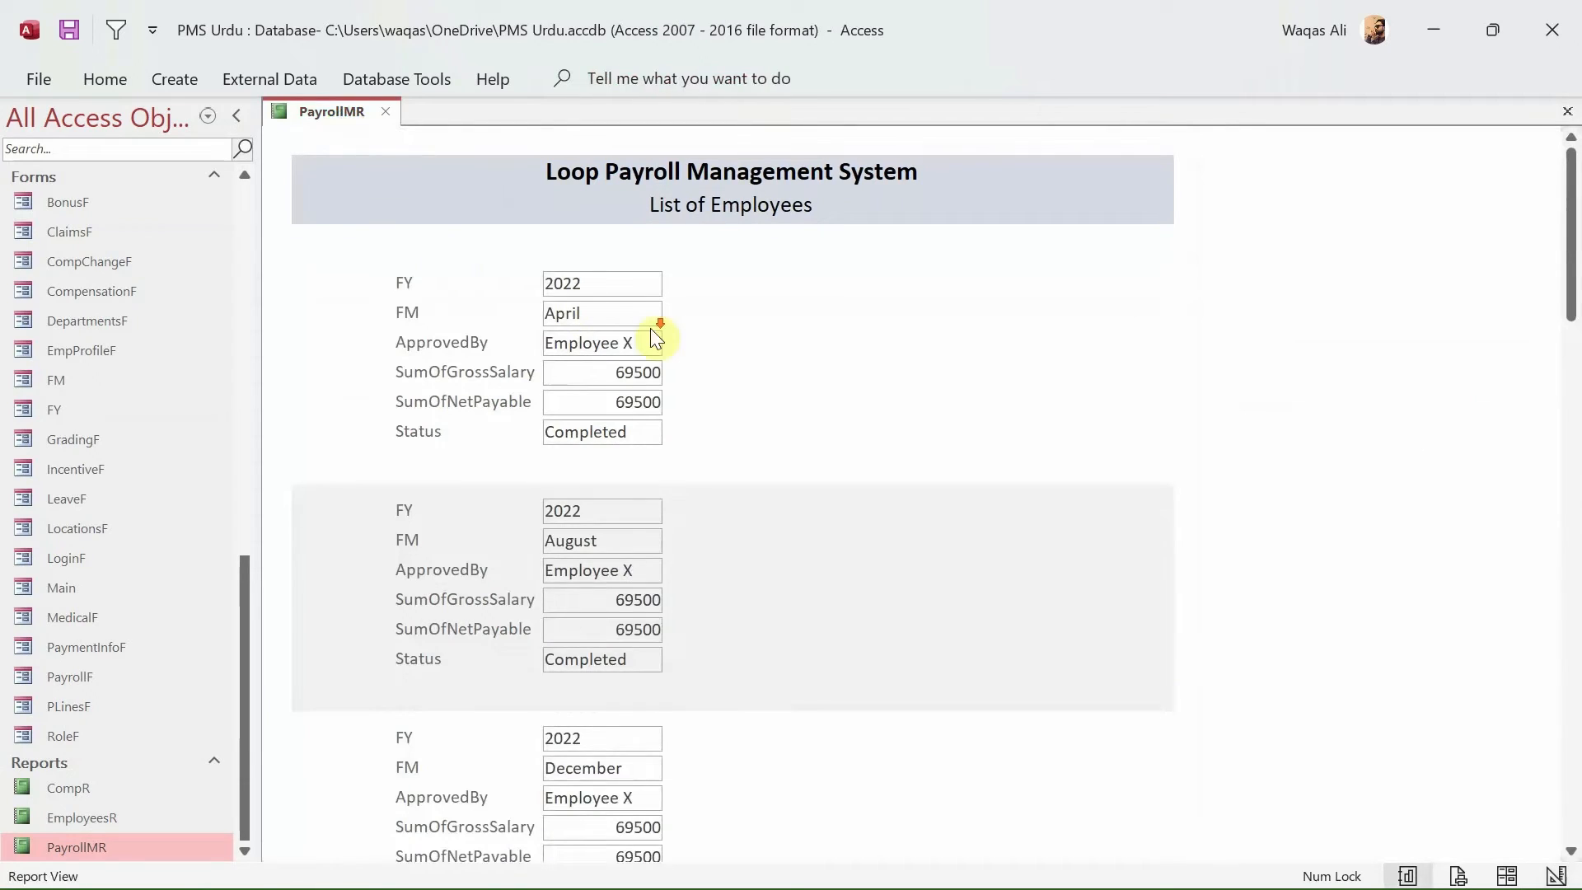
scroll(669, 640, "down", 3)
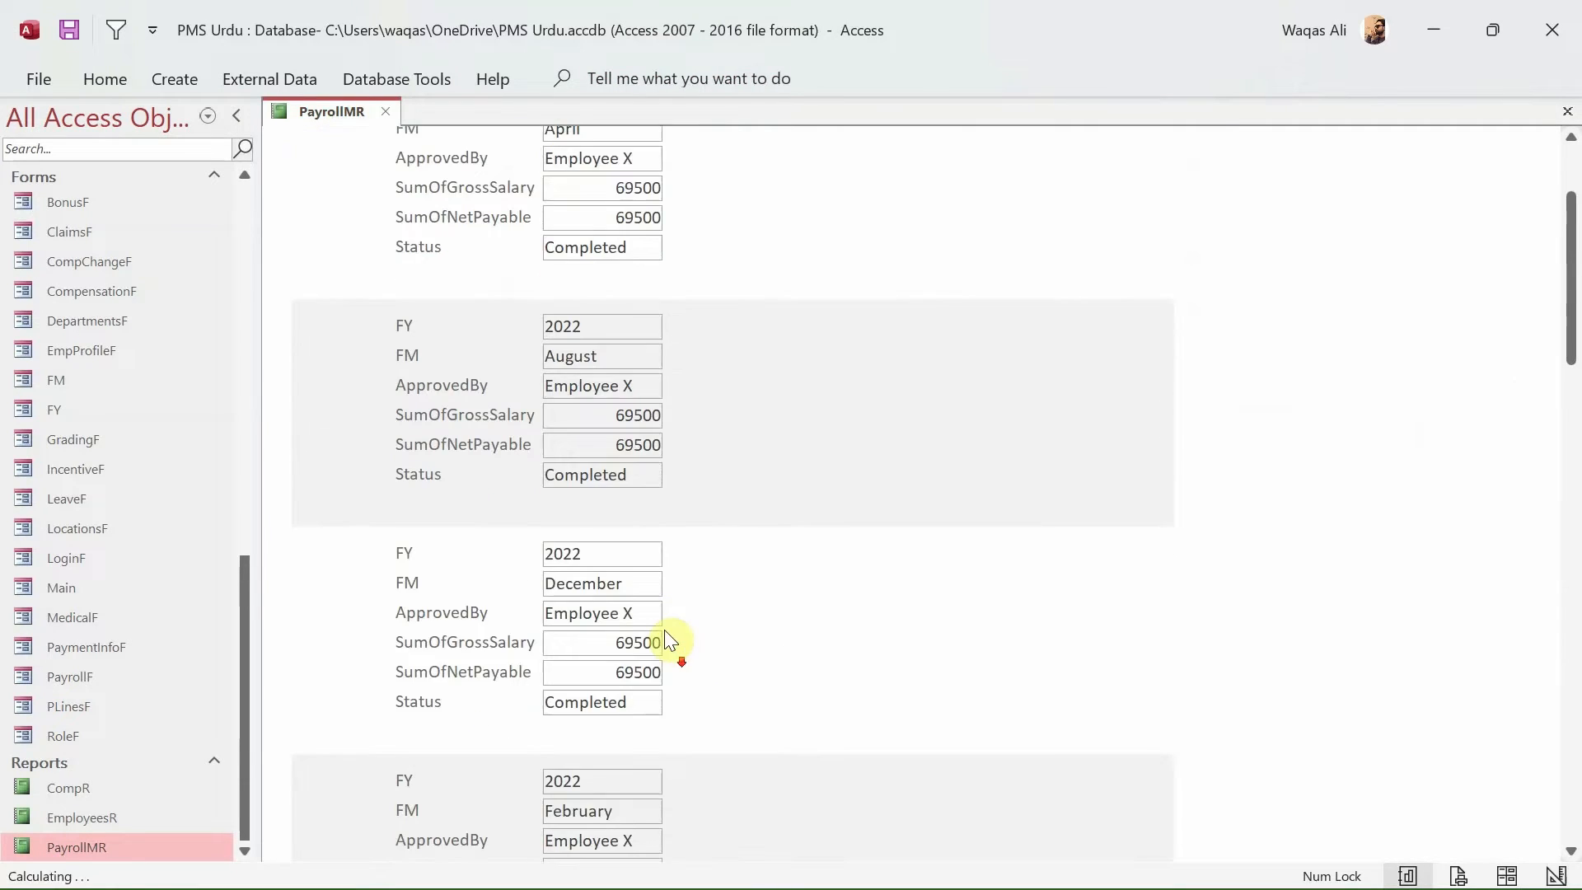
scroll(666, 626, "down", 7)
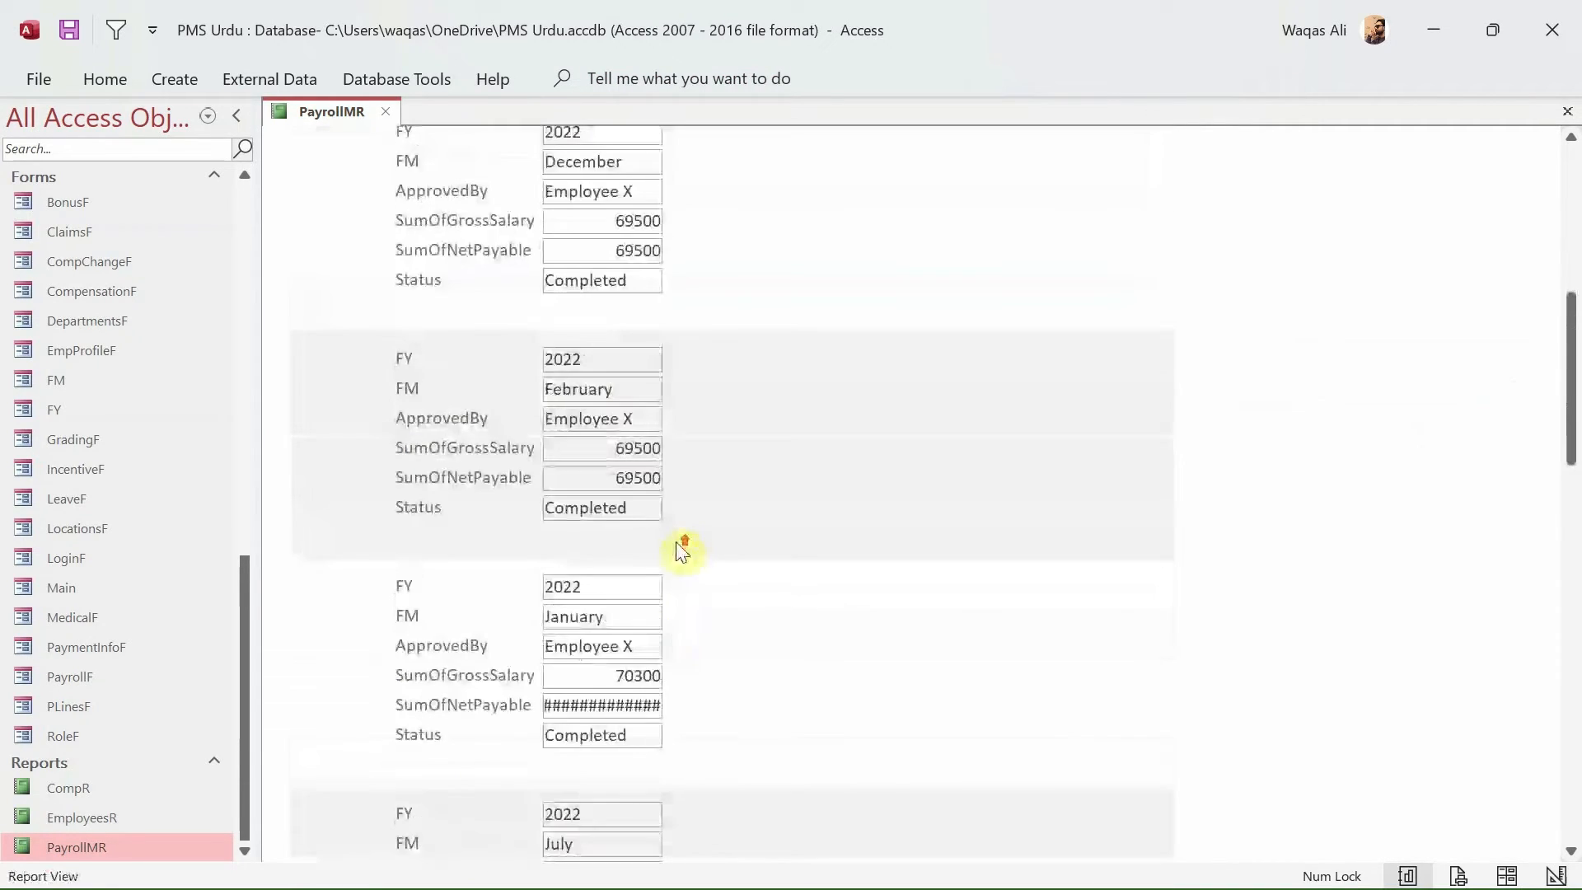
scroll(681, 546, "up", 10)
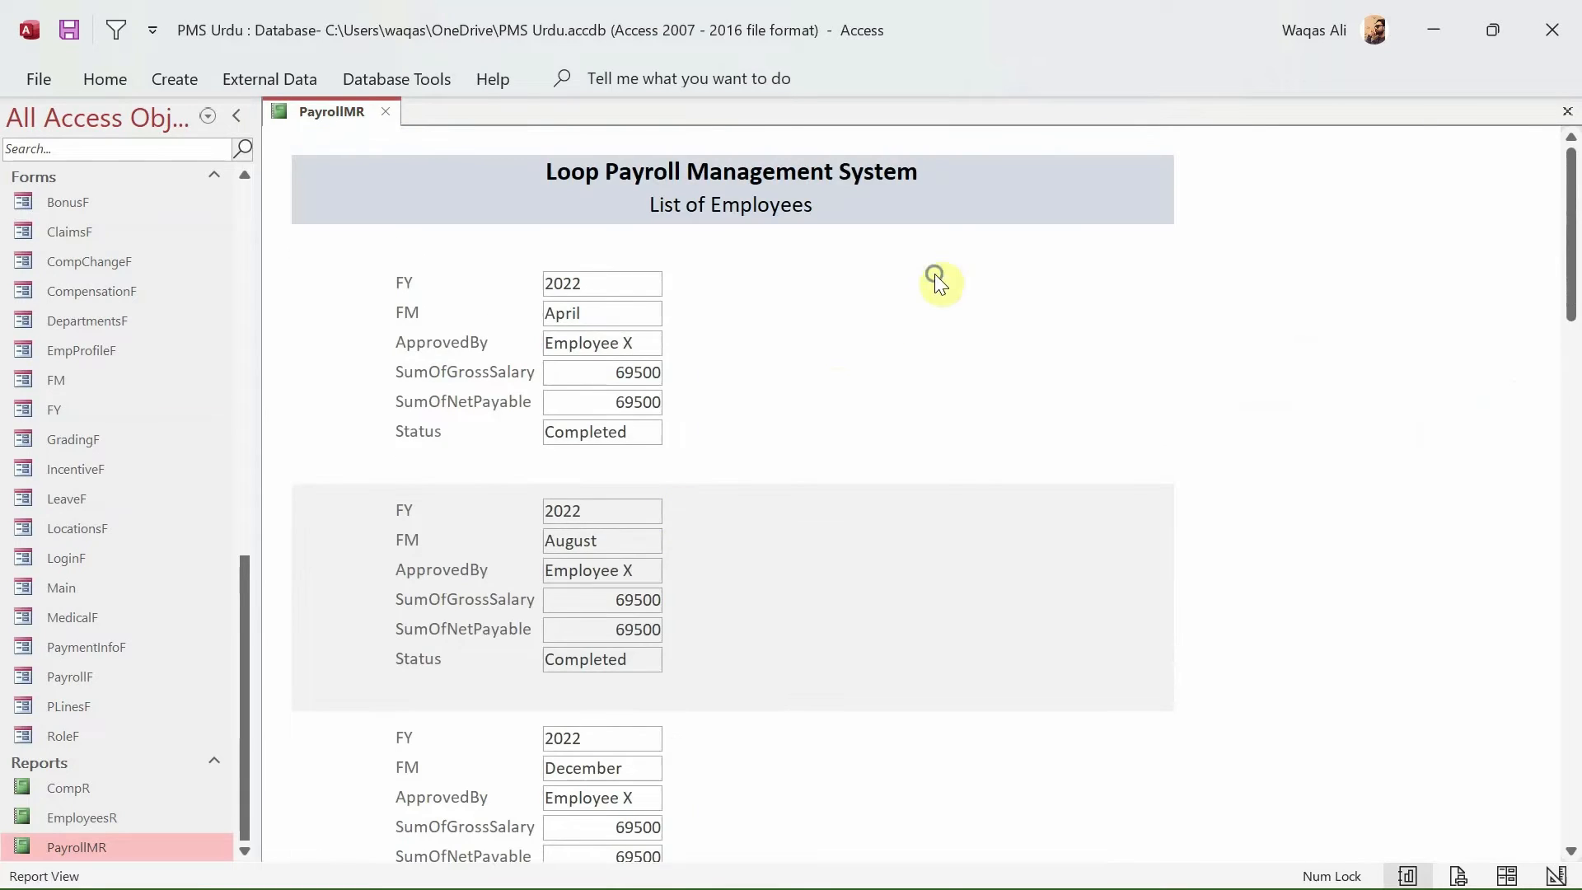
right_click(934, 274)
left_click(978, 368)
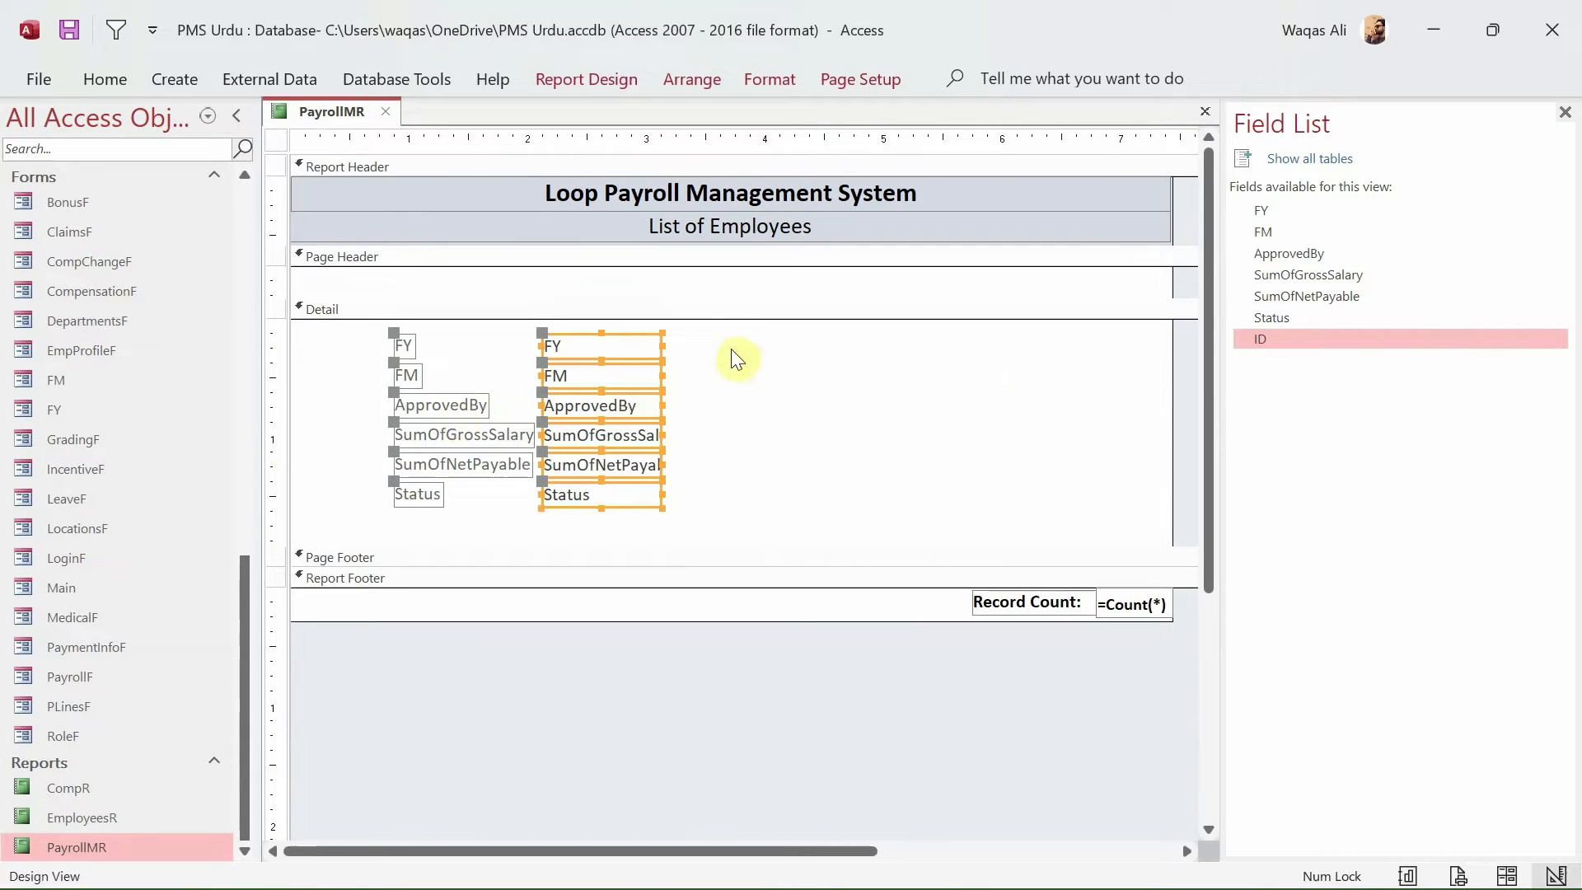
- Set the font color of all labels and text boxes in the Detail section to black
left_click_drag(732, 346, 343, 528)
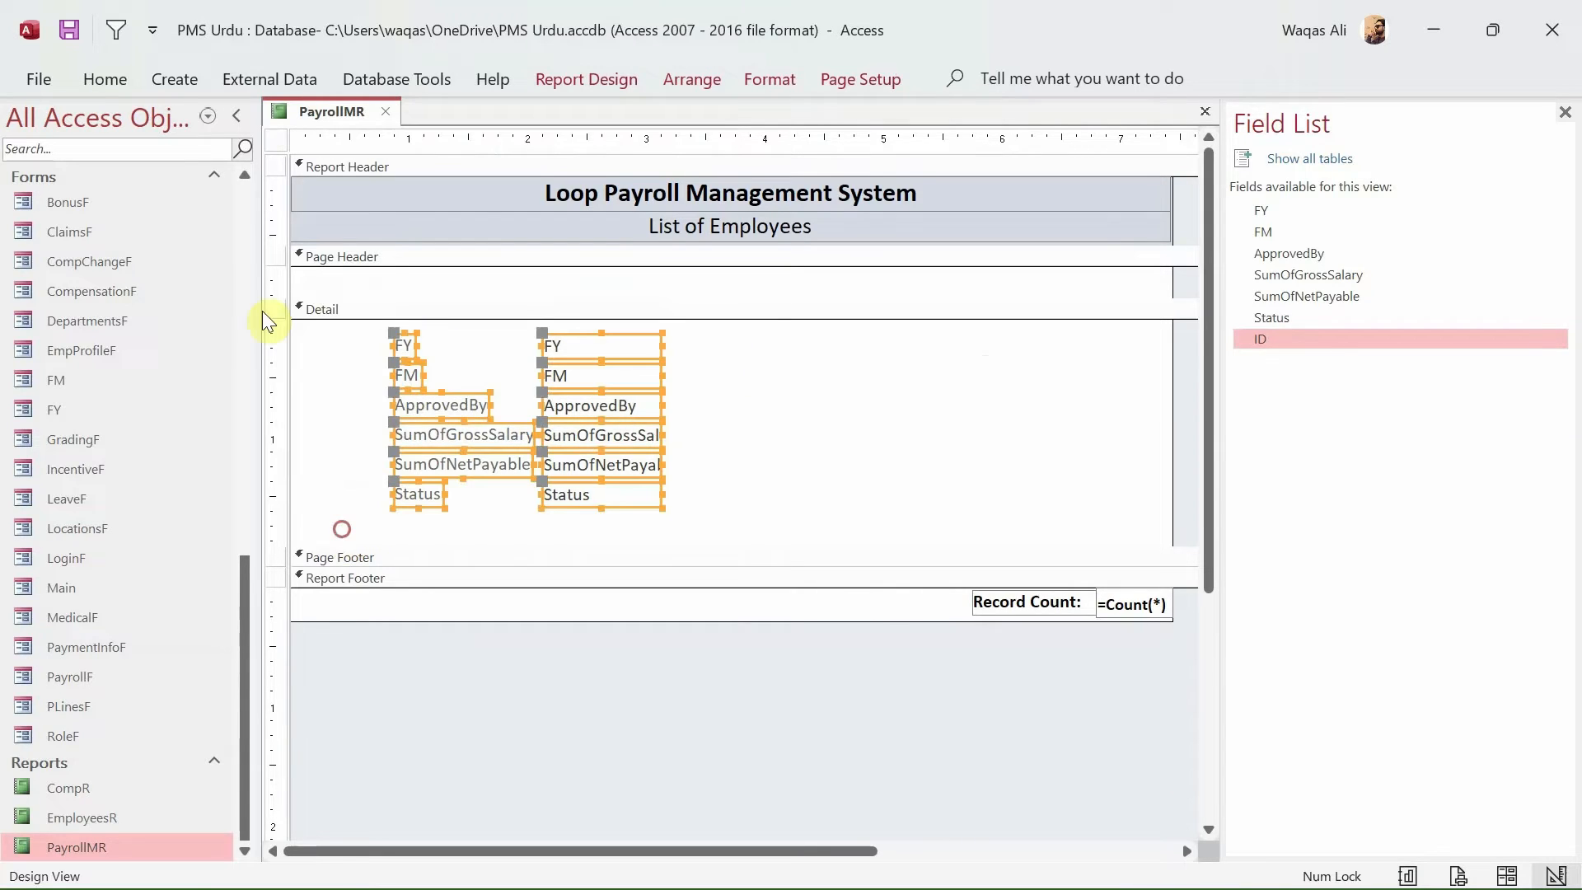
left_click(105, 79)
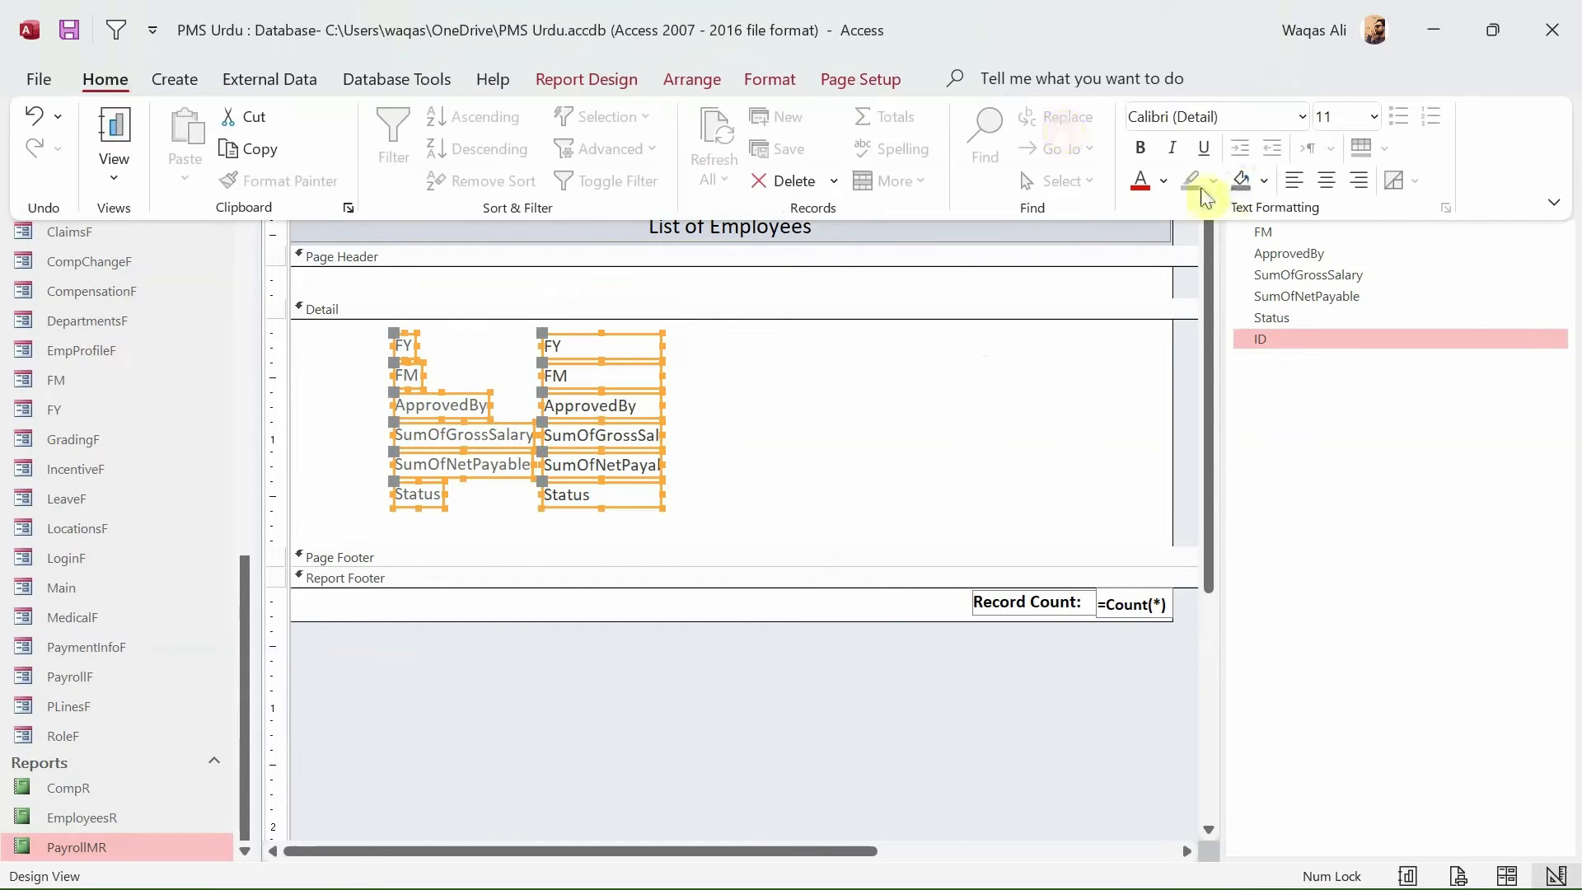
left_click(1163, 181)
left_click(1160, 279)
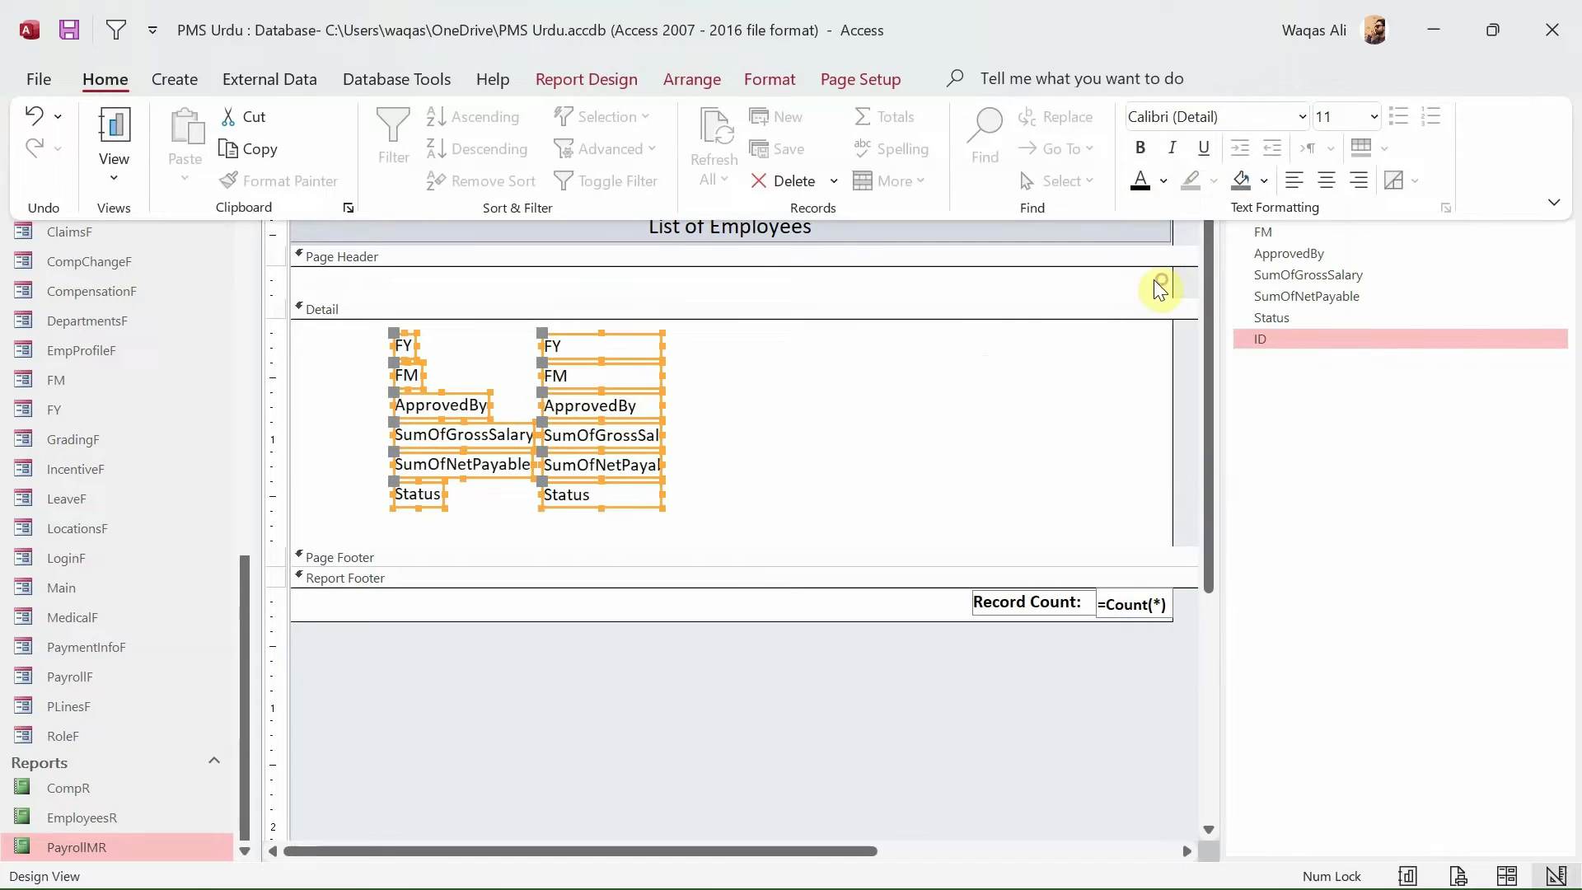
left_click(772, 408)
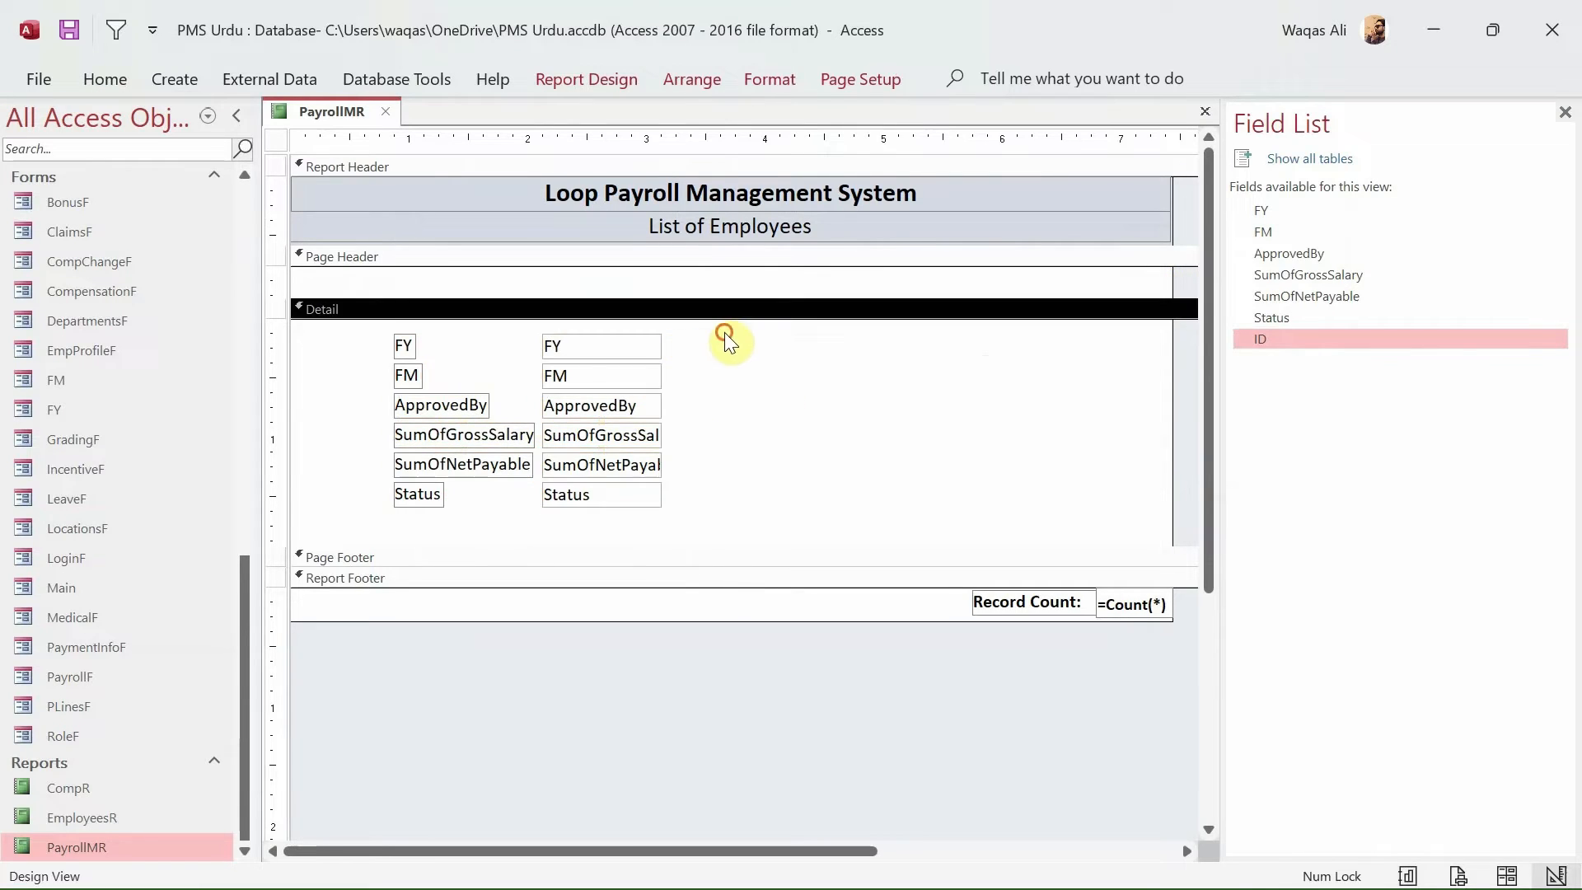
- Move the FY label and text box to the Page Header and arrange the remaining Detail fields in a tabular layout
left_click_drag(724, 333, 382, 346)
left_click_drag(624, 346, 626, 283)
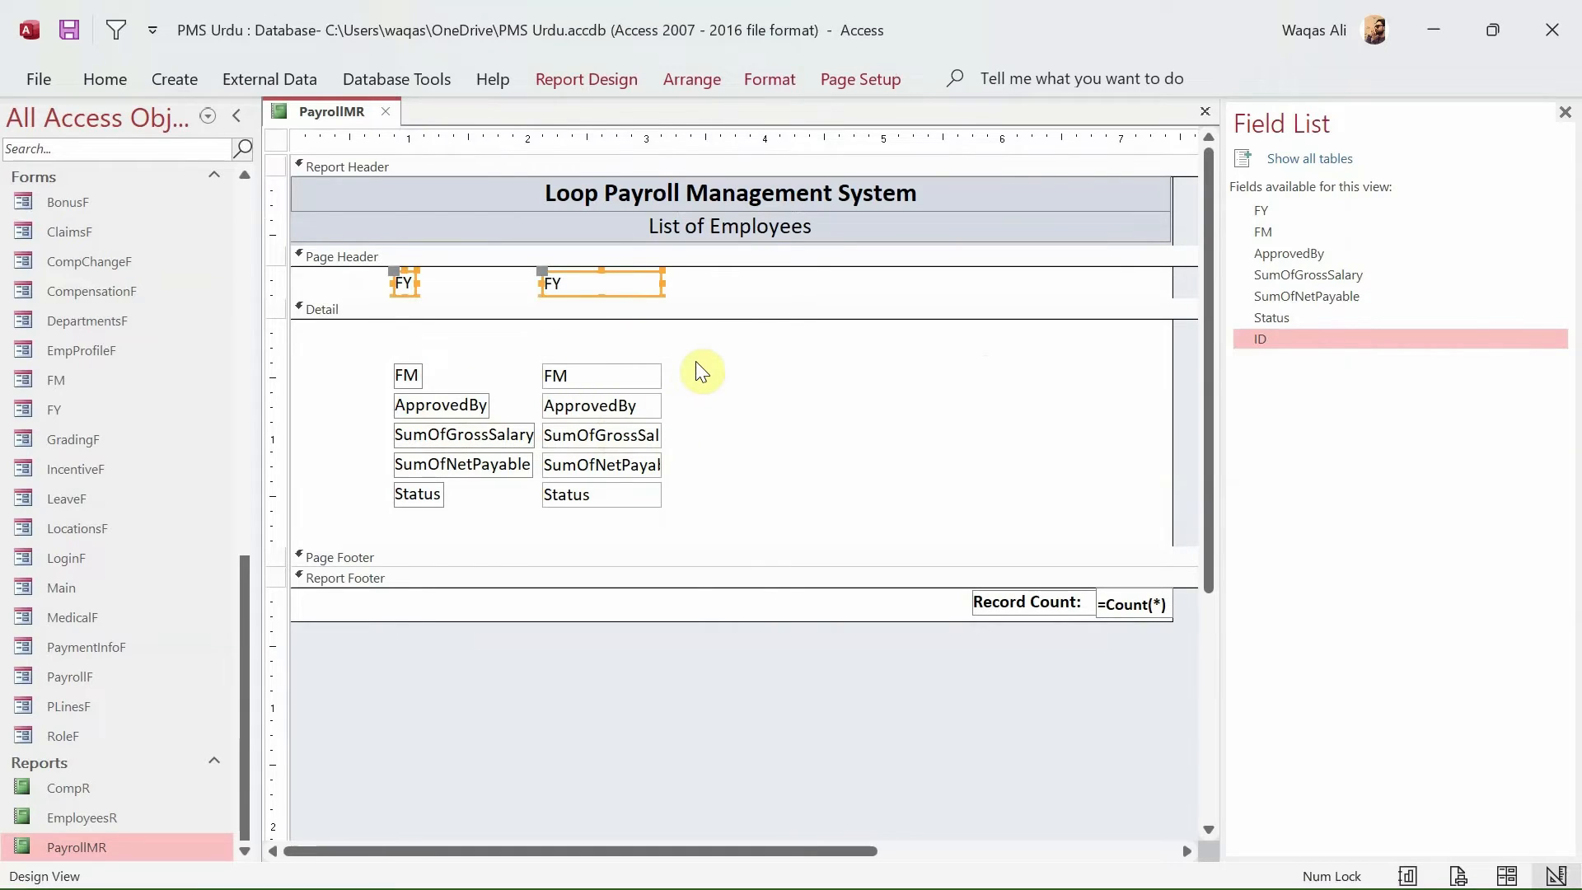
left_click_drag(696, 362, 391, 517)
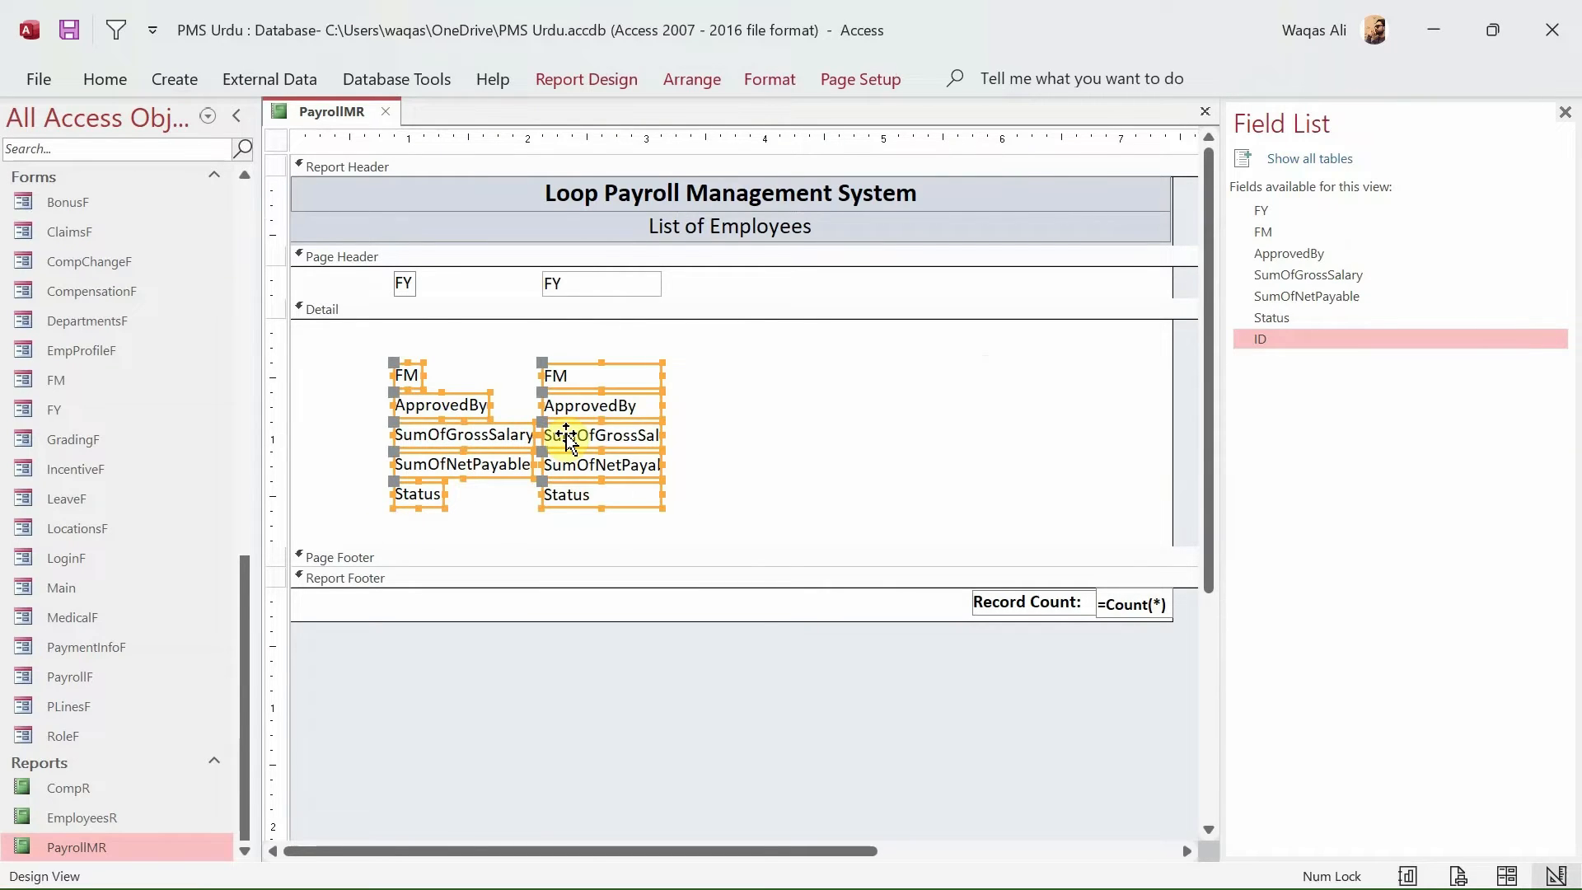
right_click(567, 437)
mouse_move(673, 435)
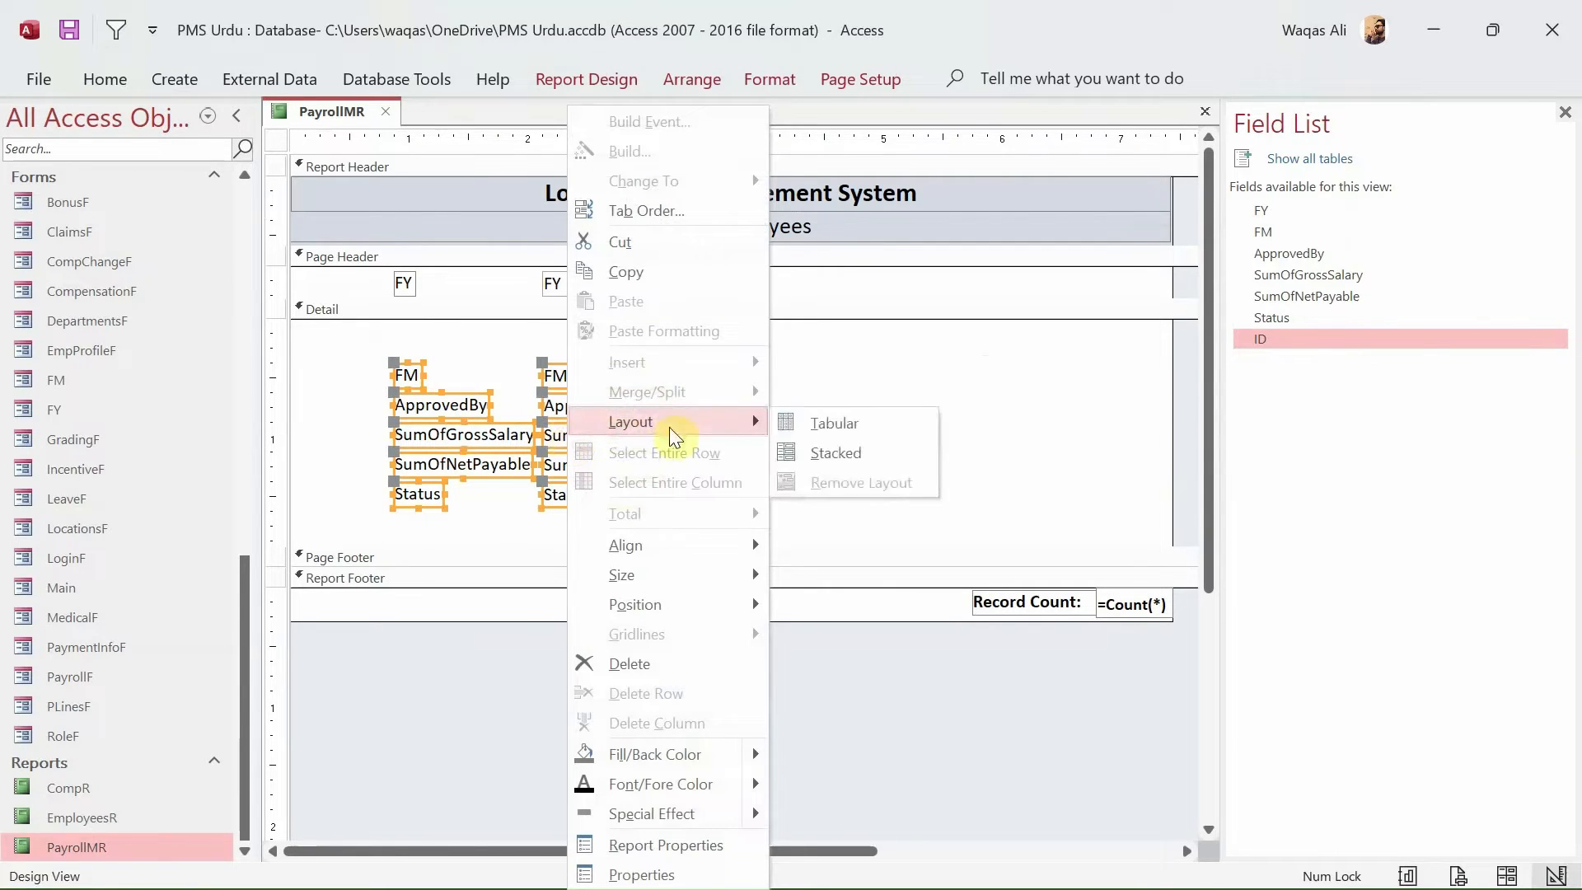
left_click(912, 428)
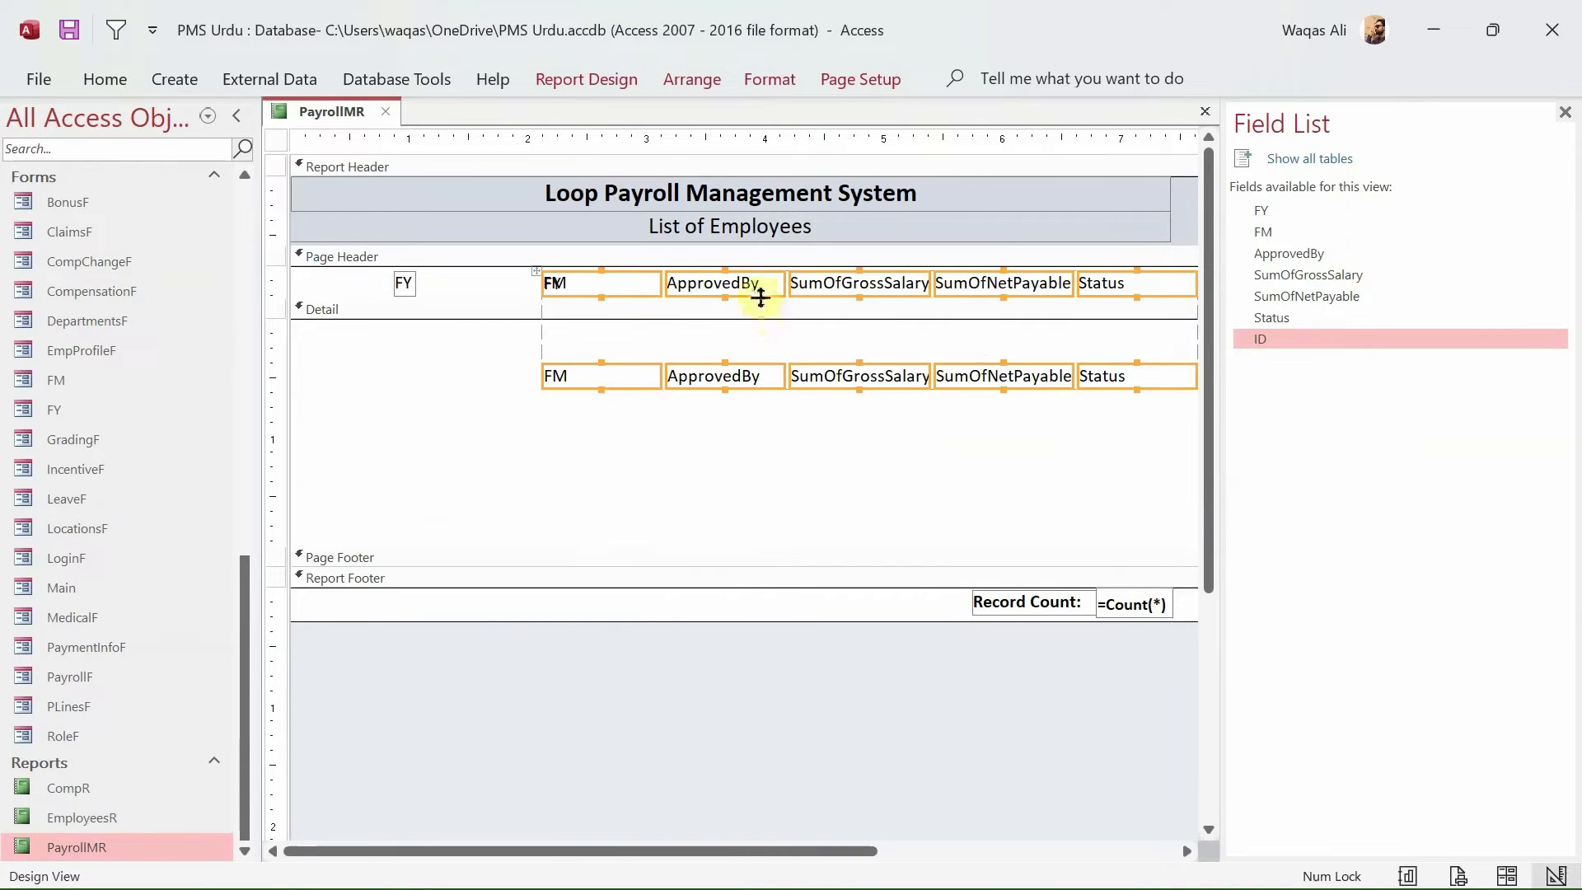
- Increase the Page Header's height and separate the overlapping controls, placing the tabular column labels below the FY label and text box
left_click_drag(759, 297, 757, 344)
left_click(740, 325)
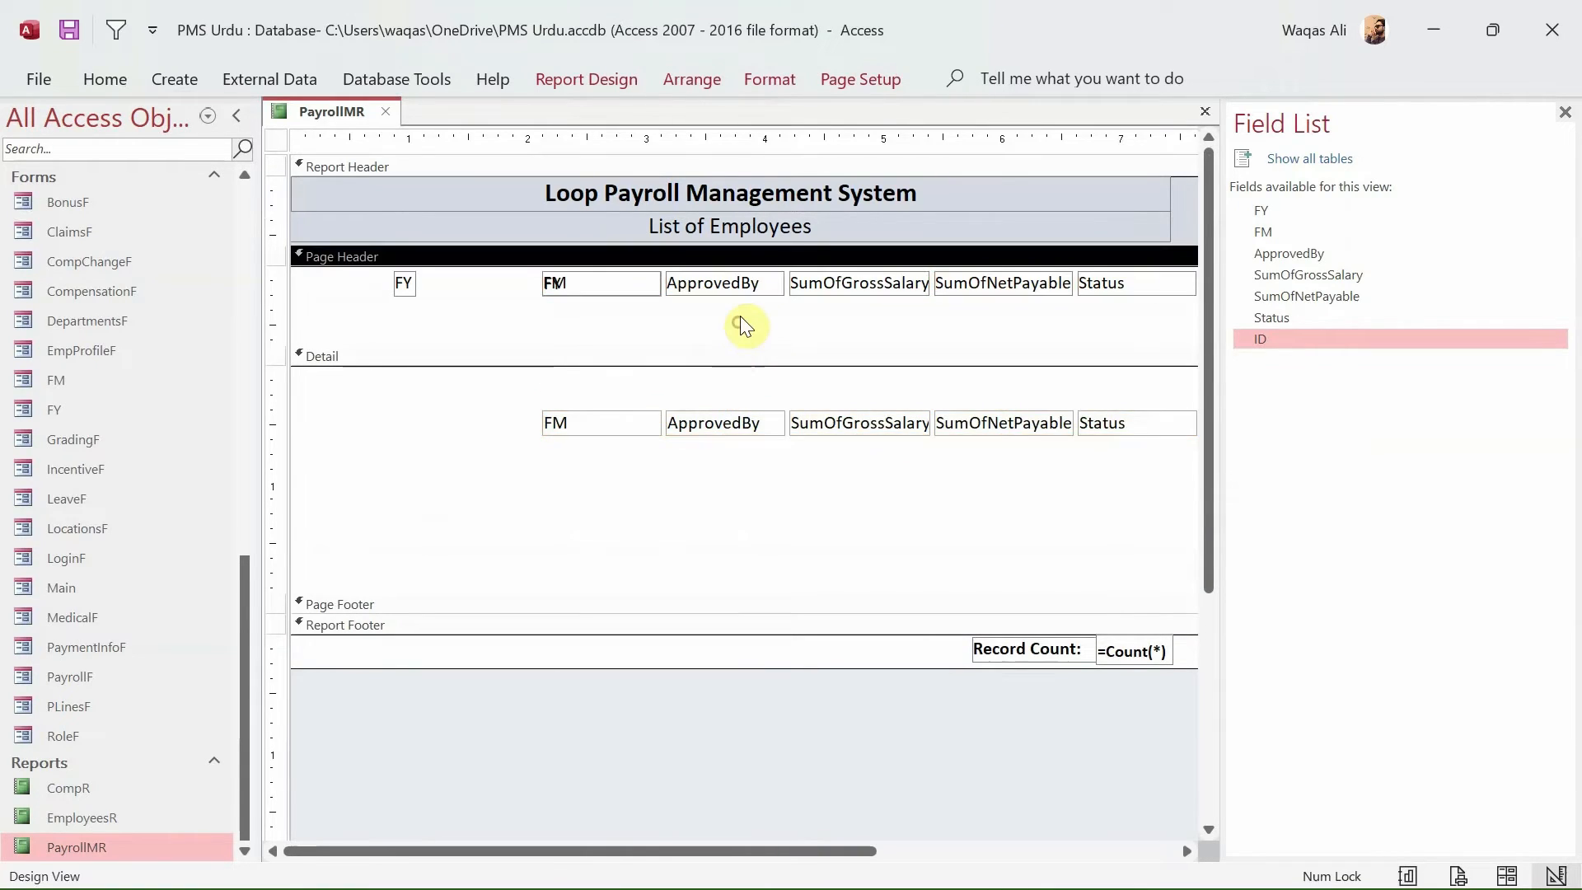
mouse_move(407, 290)
left_mouse_down()
mouse_move(409, 311)
mouse_move(390, 275)
left_mouse_up()
left_click(390, 271)
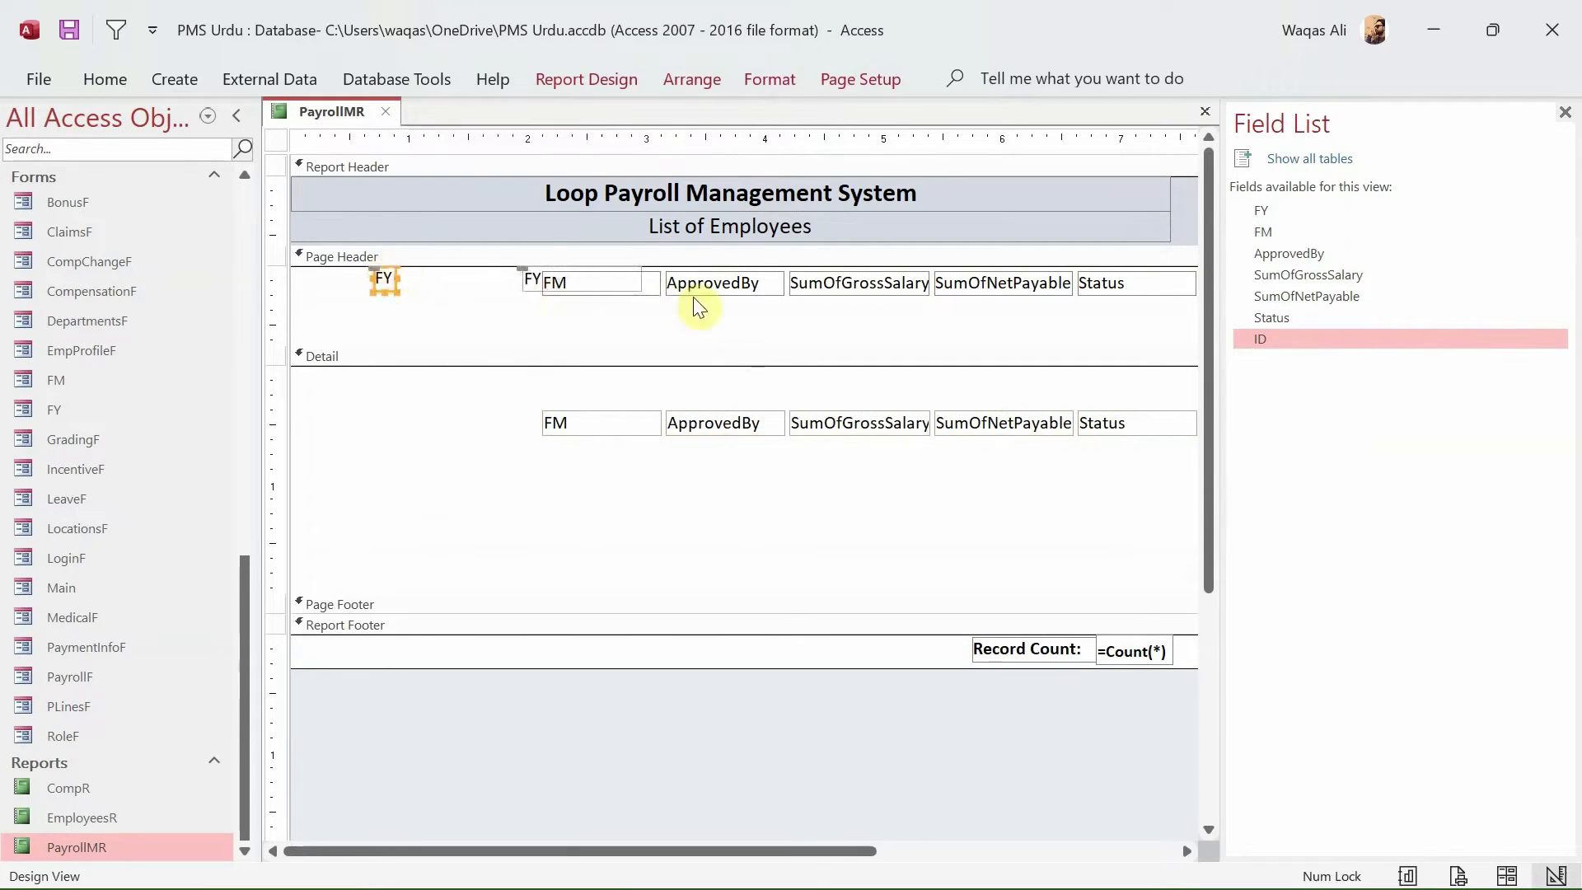
left_click(656, 291)
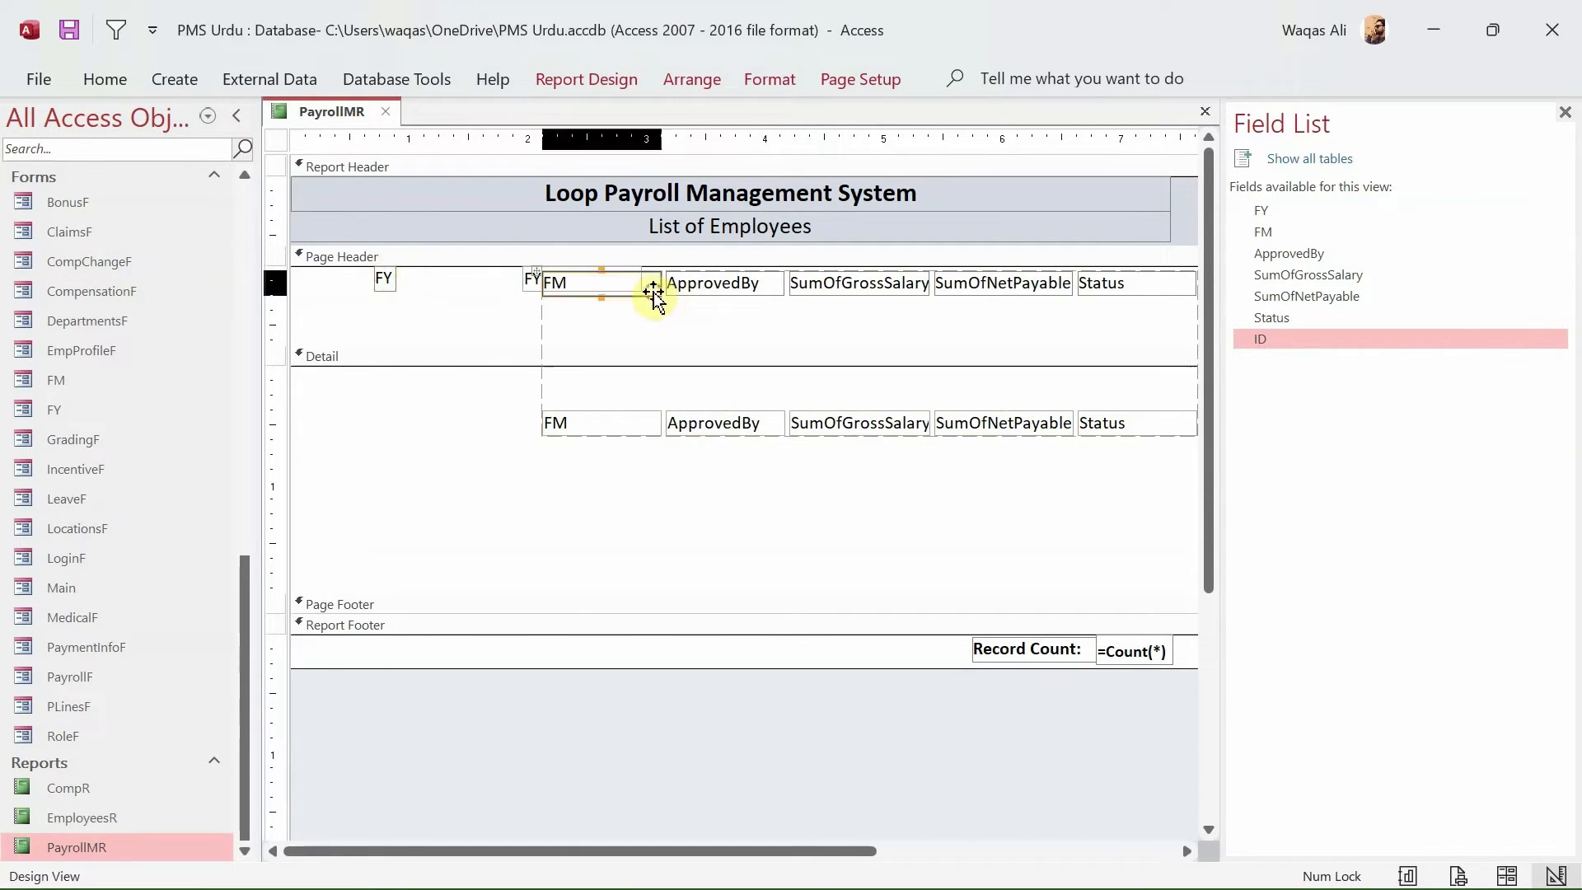
left_click(542, 283)
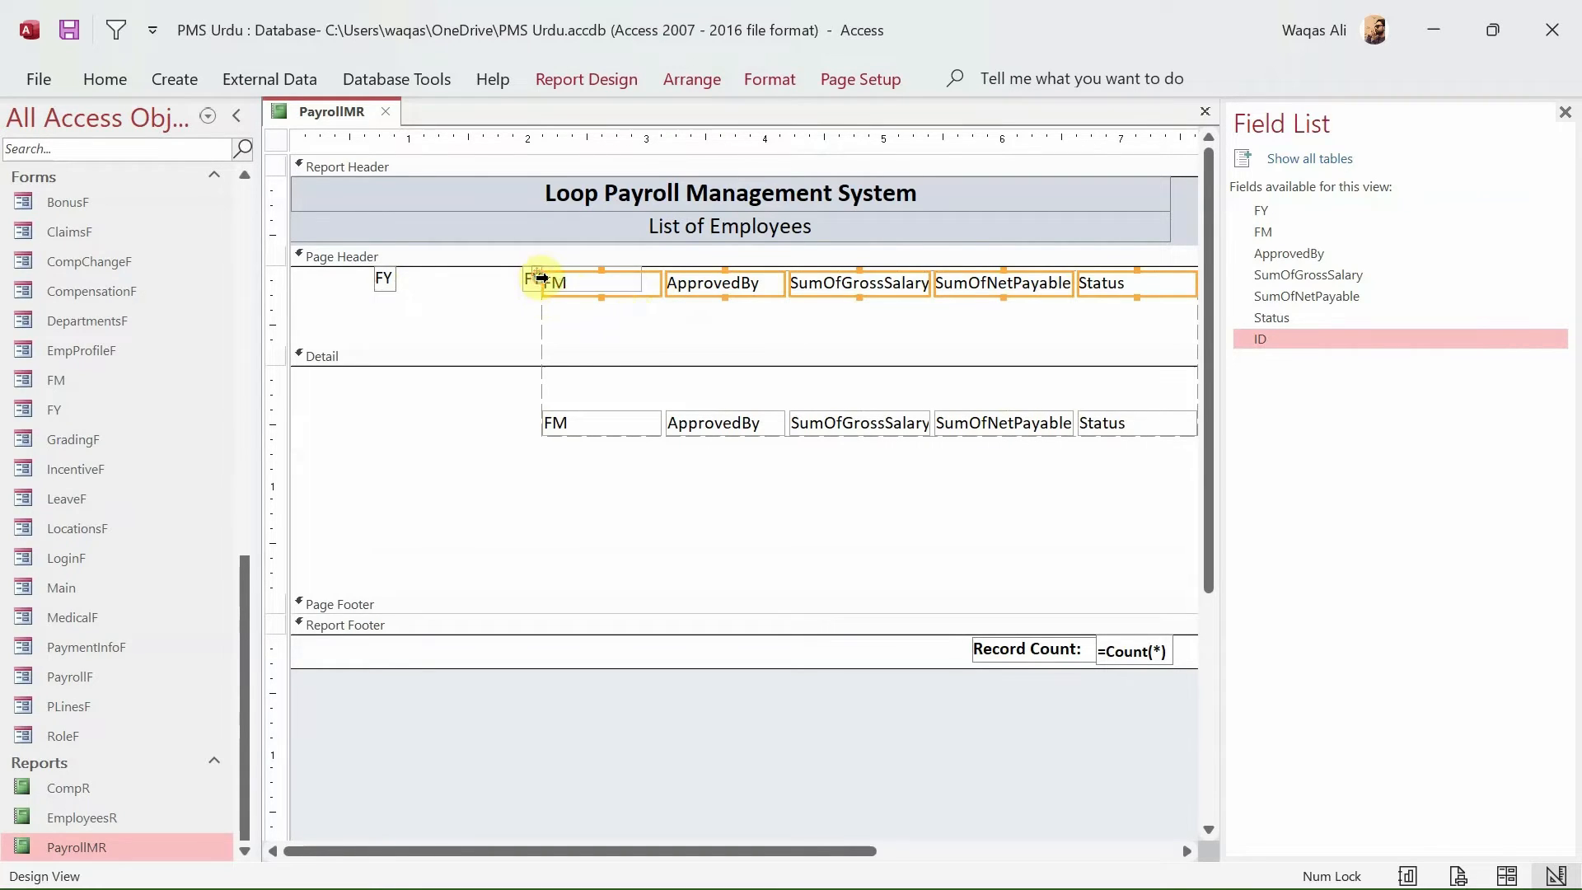
left_click_drag(604, 283, 599, 324)
- Move the tabular layout to the report's left margin, with its text boxes just below the top of the Detail section
left_click(540, 420)
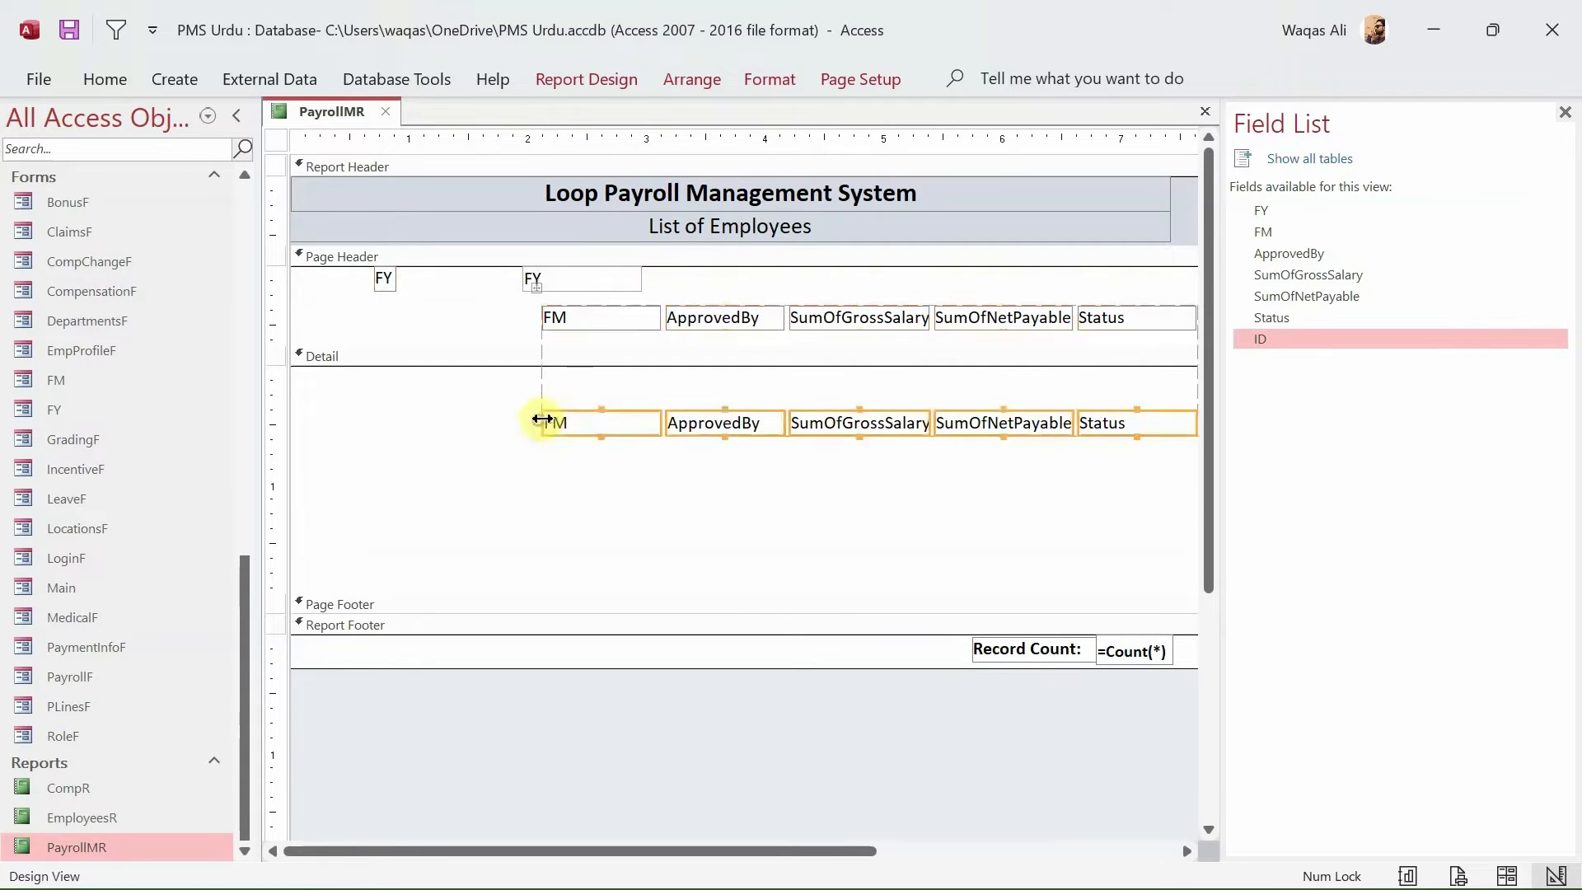
left_click_drag(548, 416, 388, 344)
left_click(549, 327)
left_click(537, 303)
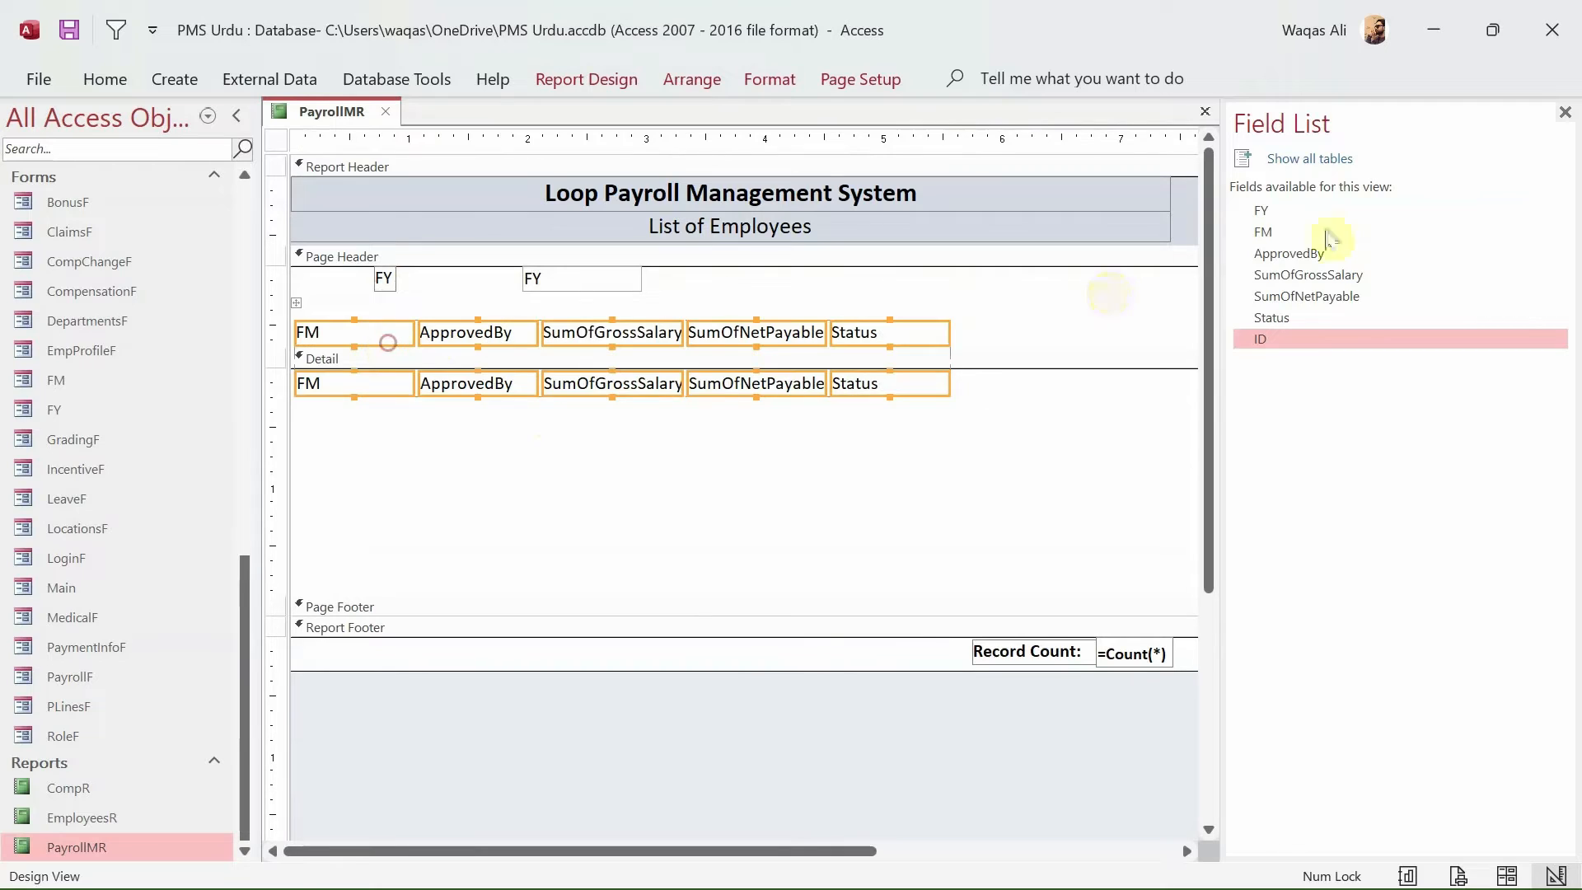
- Place the FY label and text box side by side at the report's left margin and shrink the Detail section to fit its row of text boxes
left_click(1565, 112)
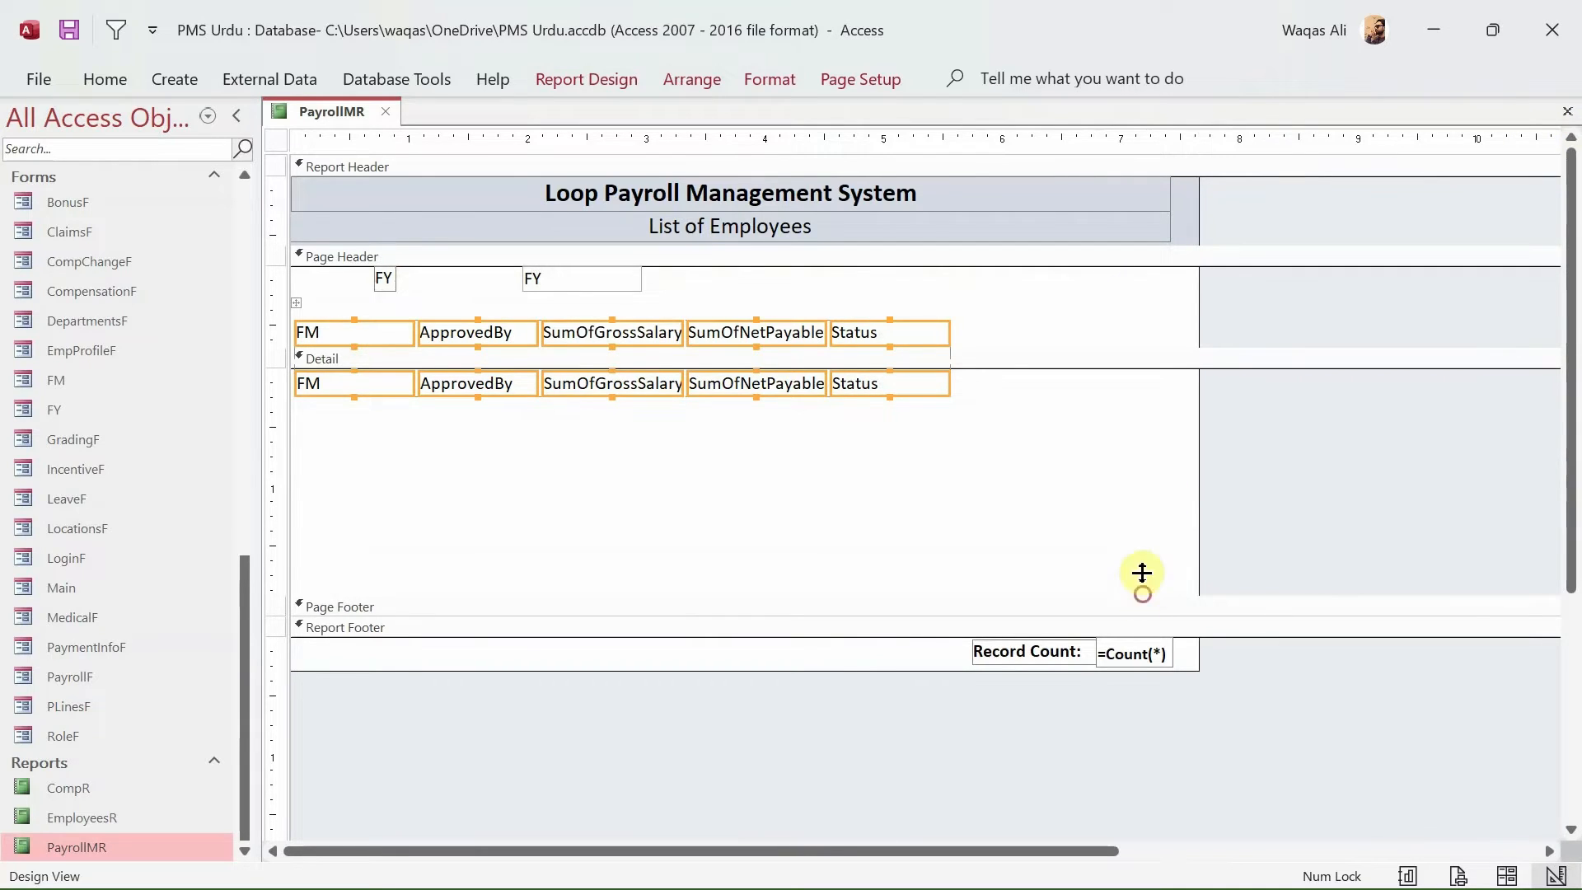
left_click_drag(1140, 587, 1144, 454)
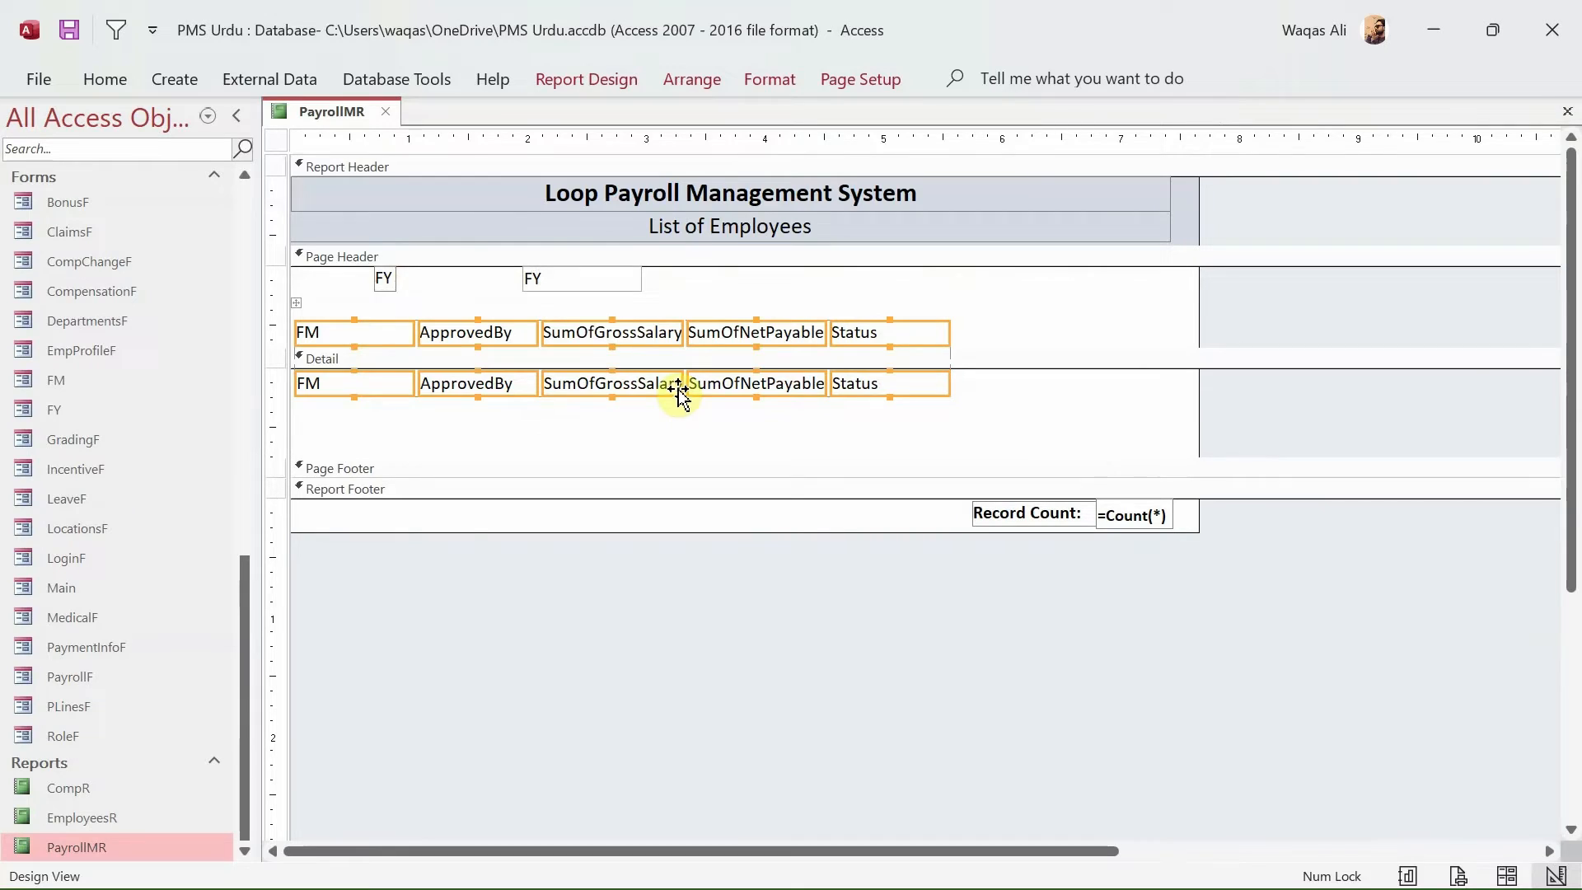
left_click(384, 279)
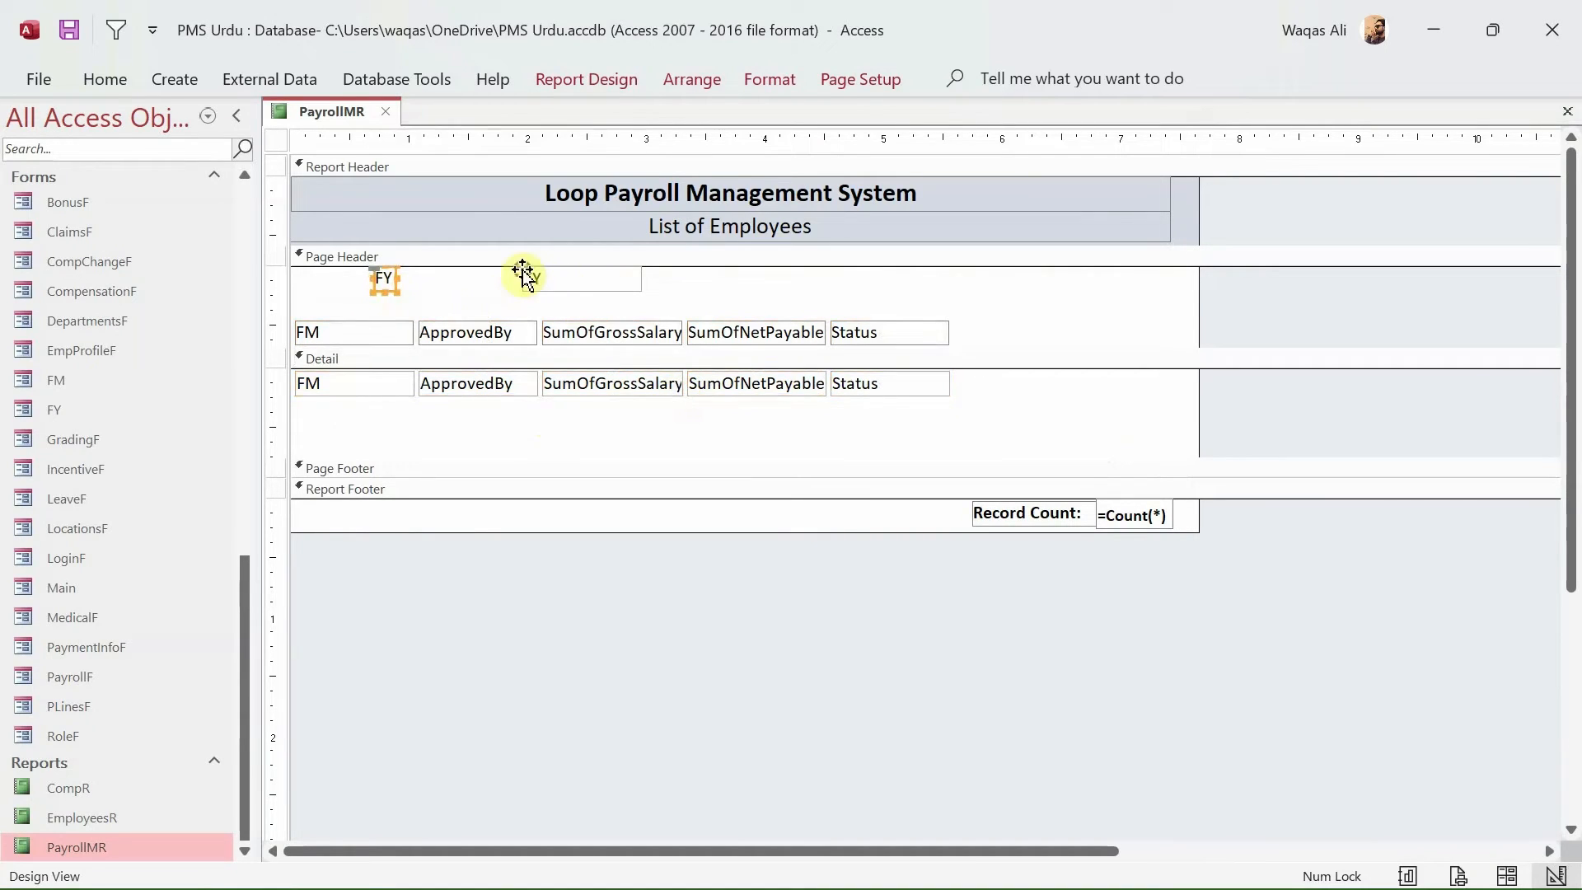
left_click_drag(523, 272, 345, 285)
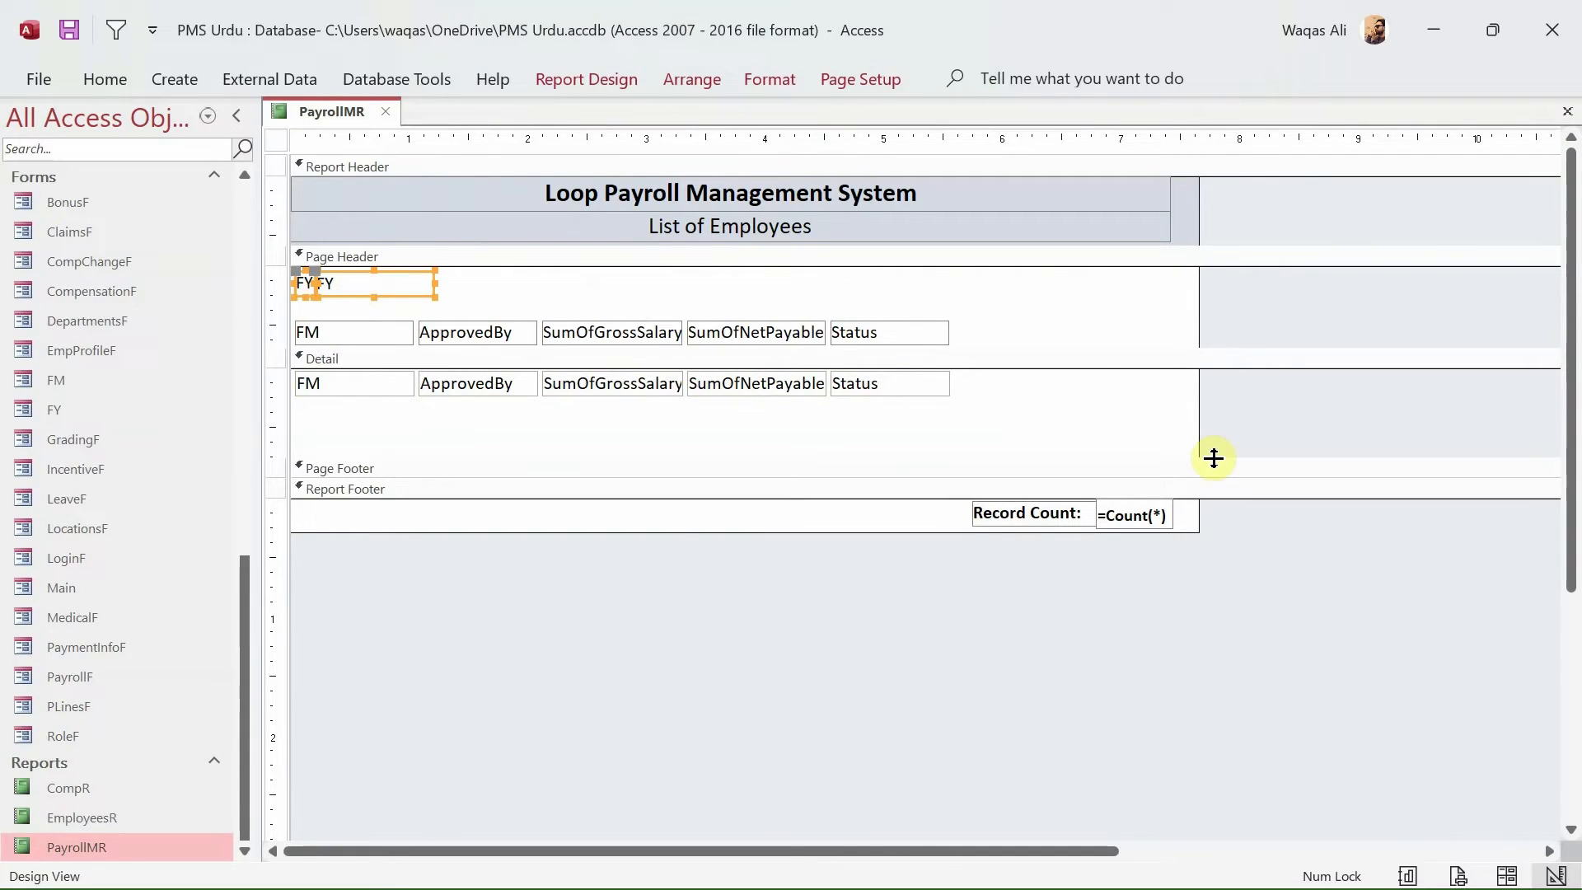
left_click_drag(1212, 456, 1219, 402)
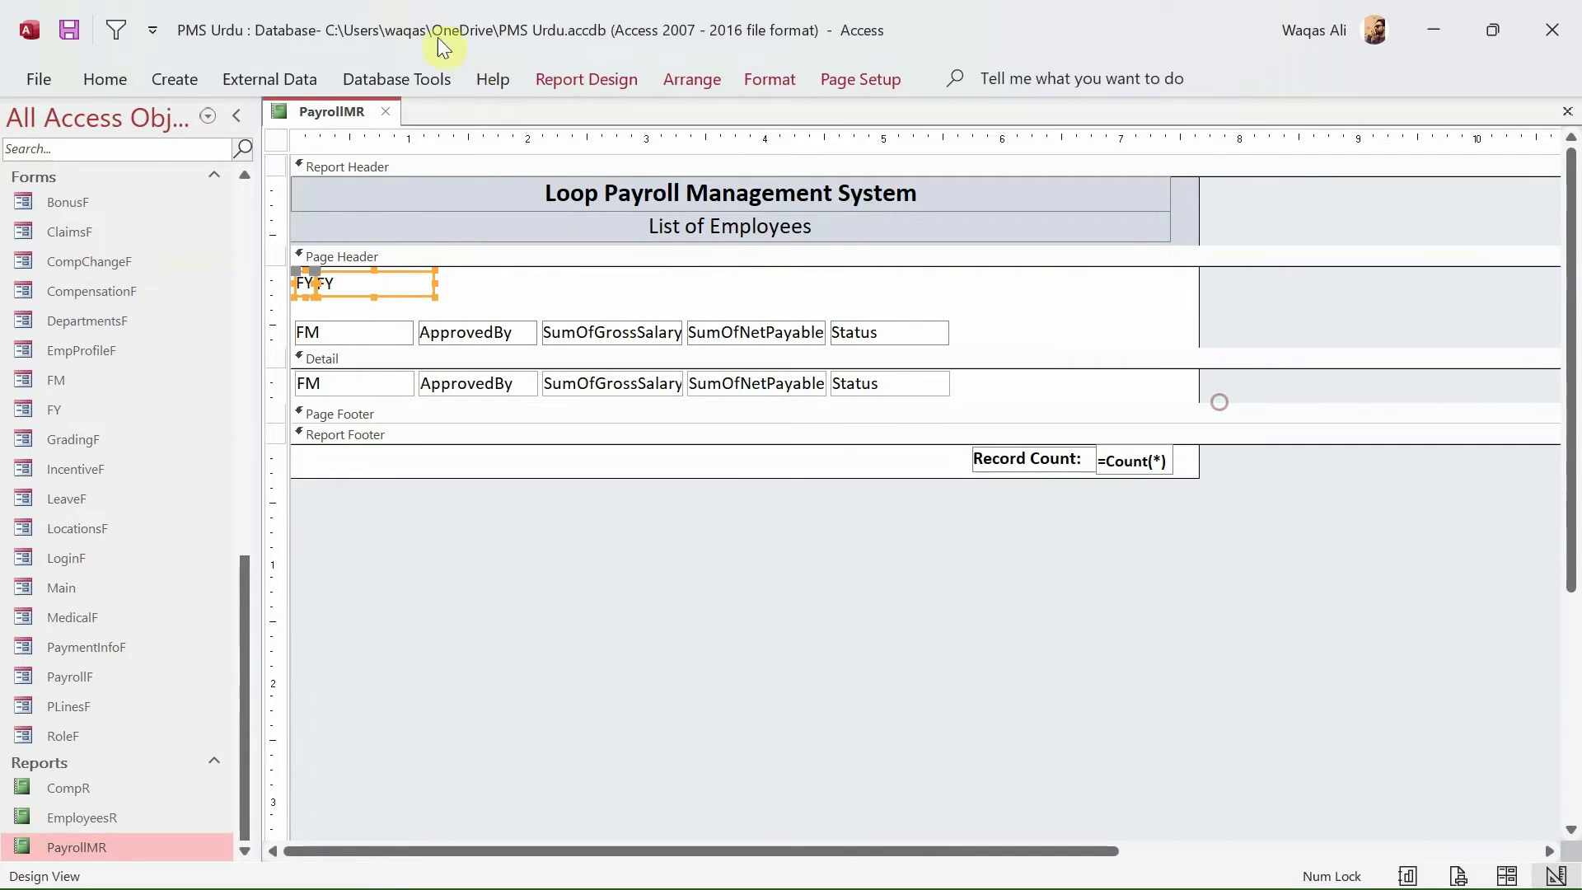
- View the report in Report View and compare its month order with the records of the PayrollMQ query
right_click(281, 105)
left_click(385, 233)
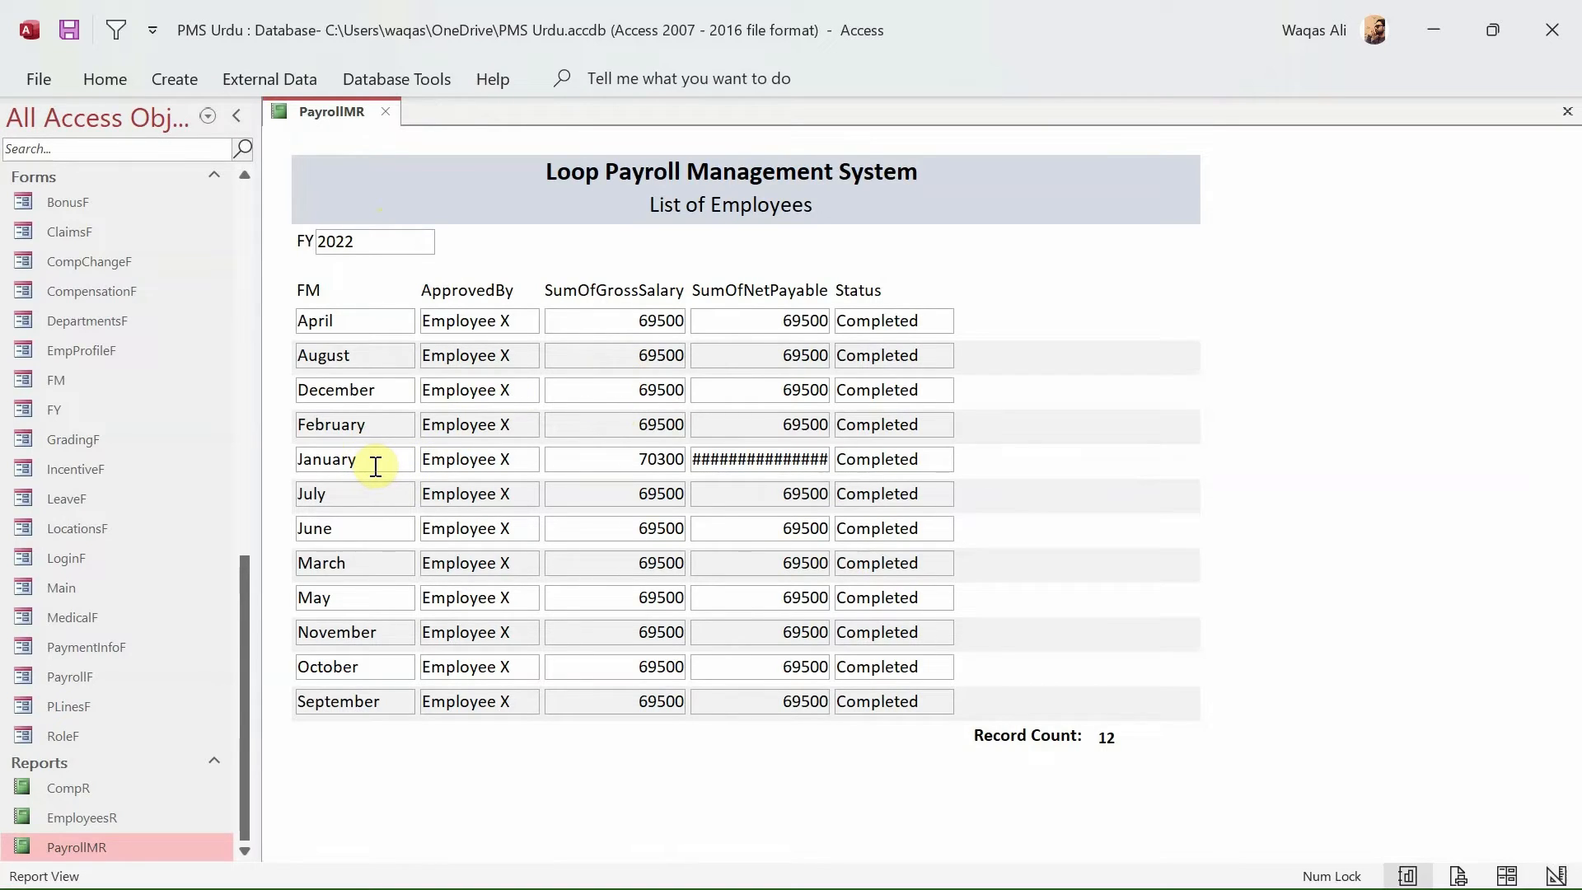
scroll(142, 458, "up", 5)
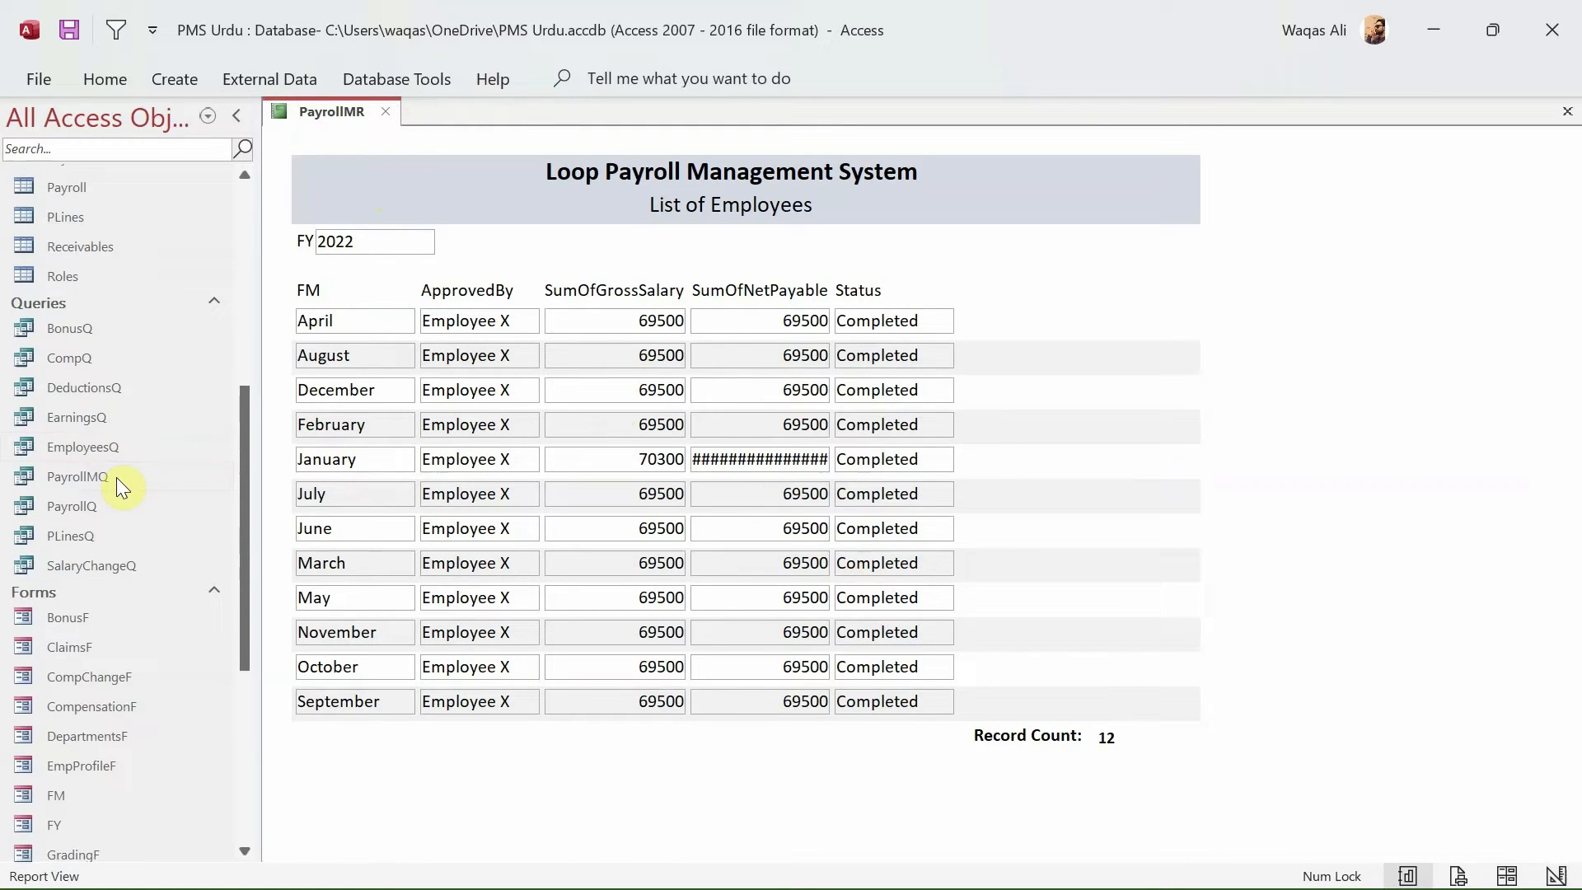
left_click(99, 478)
double_click(98, 478)
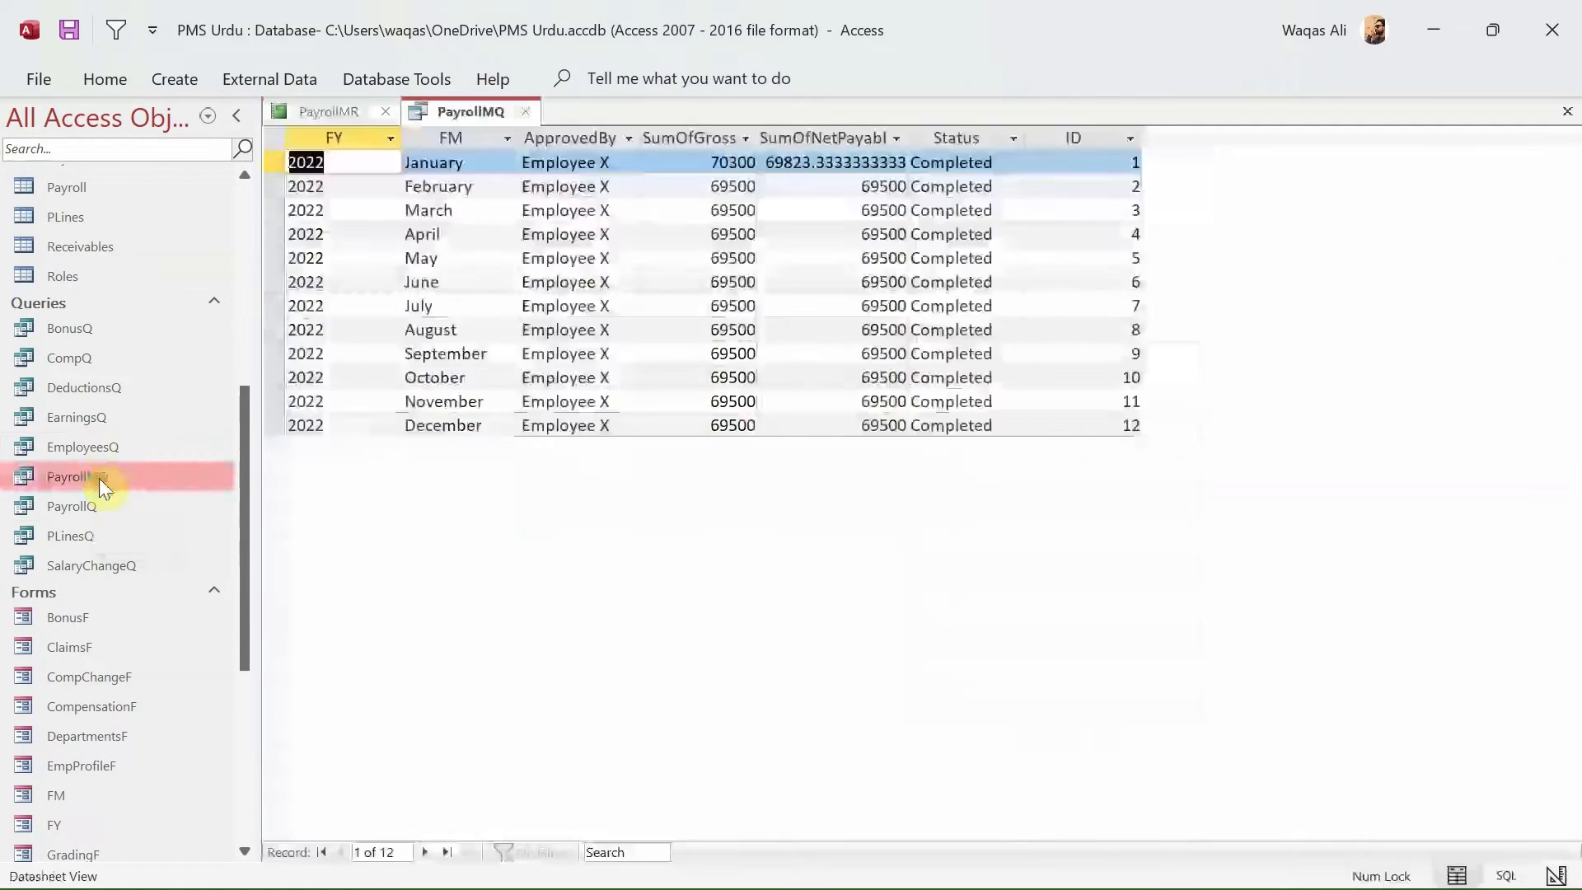
left_click(526, 109)
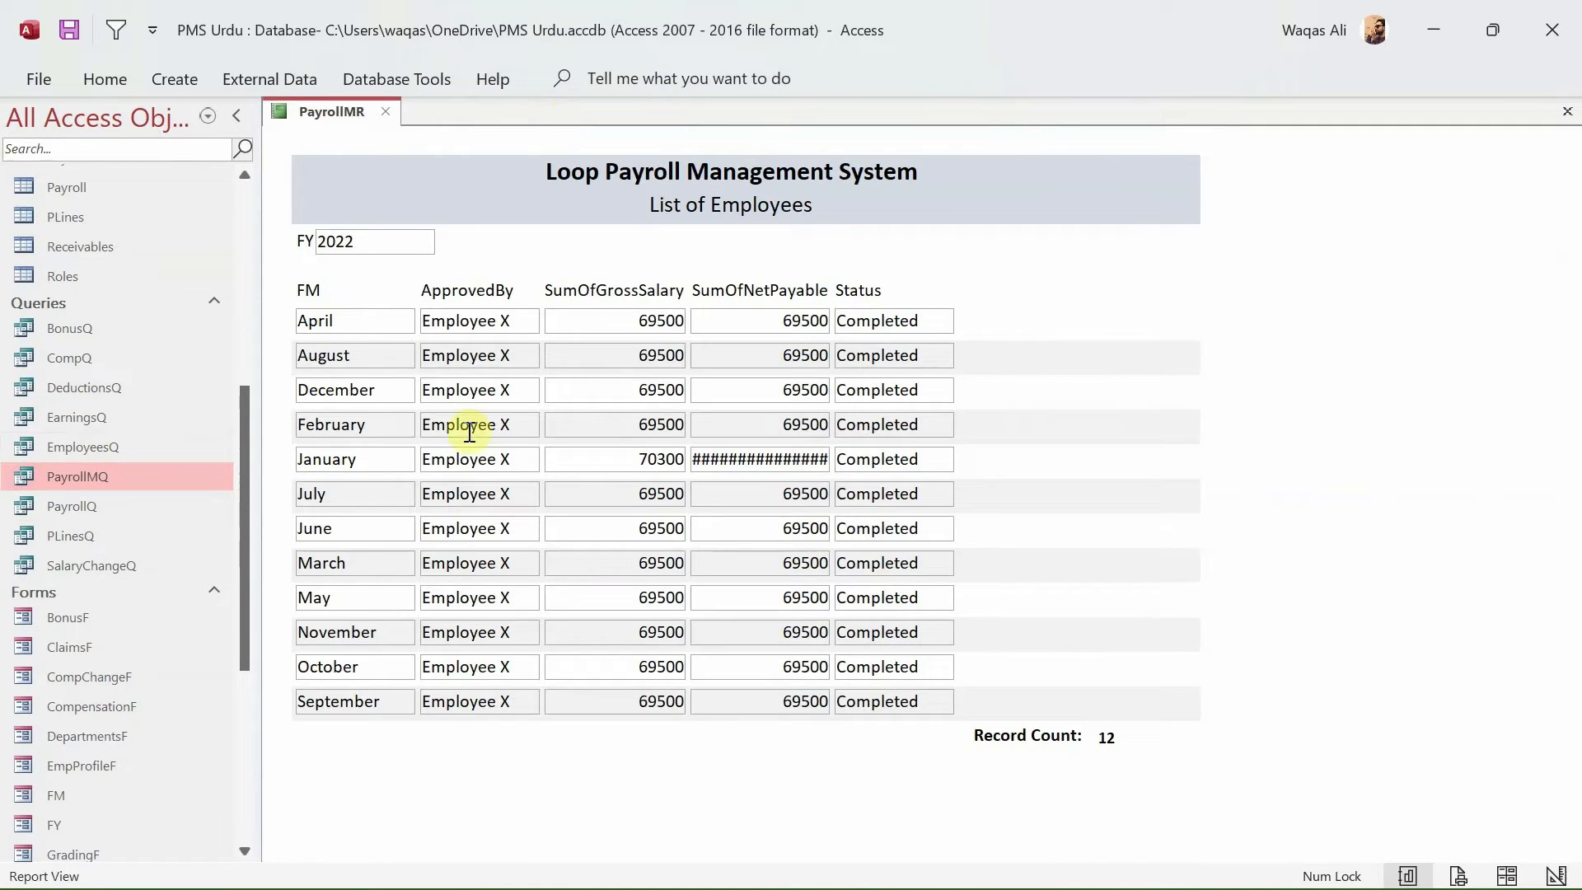
- Return the report to Design View and check its grouping and sorting settings
right_click(1306, 381)
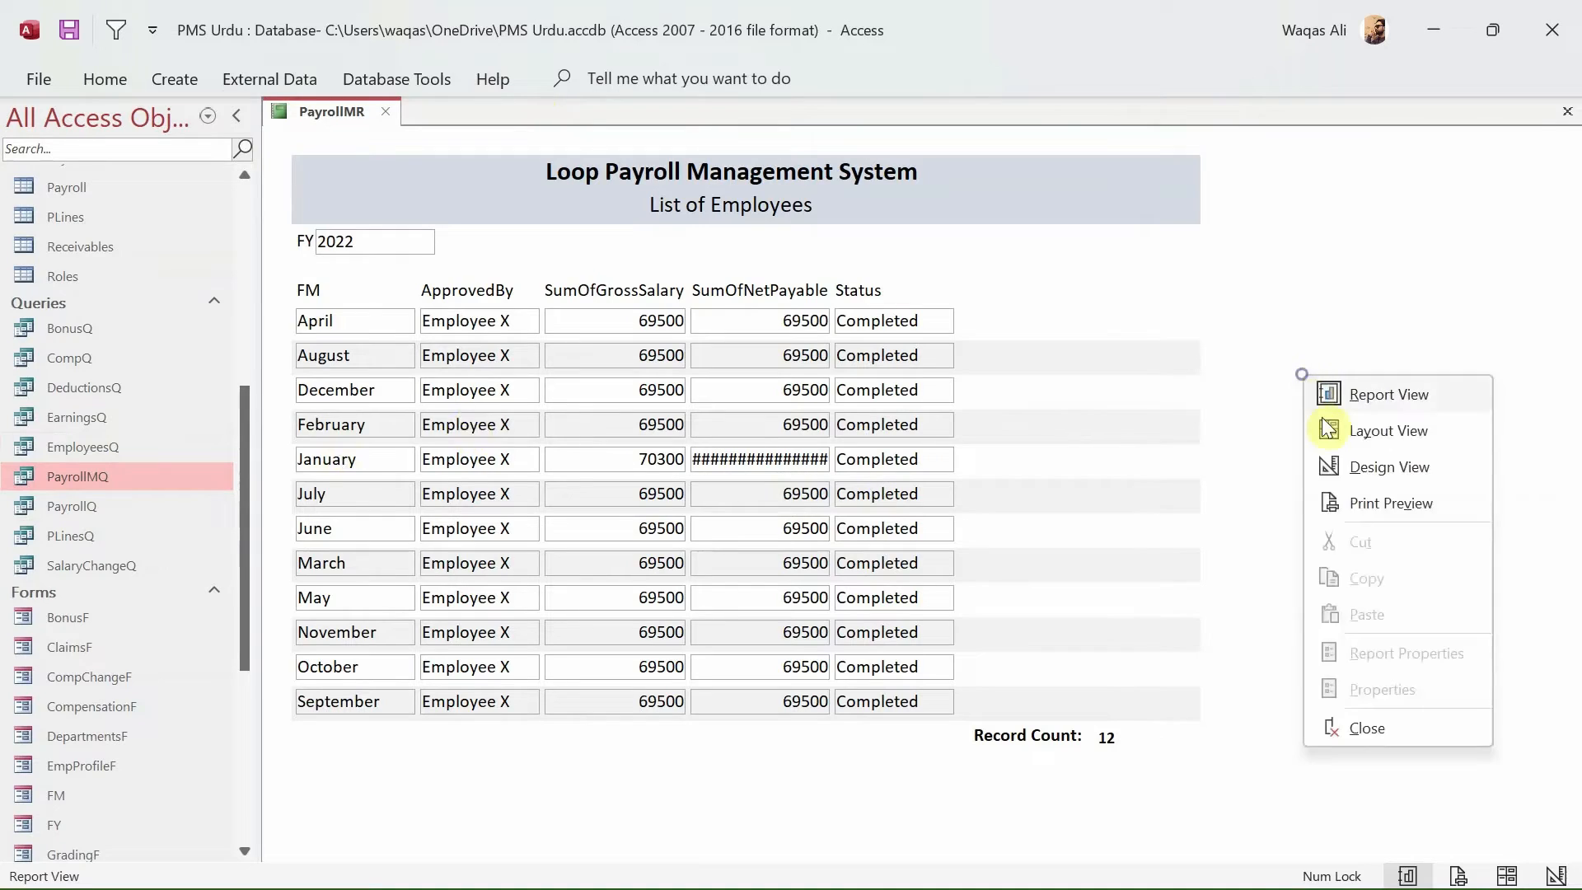
left_click(1332, 467)
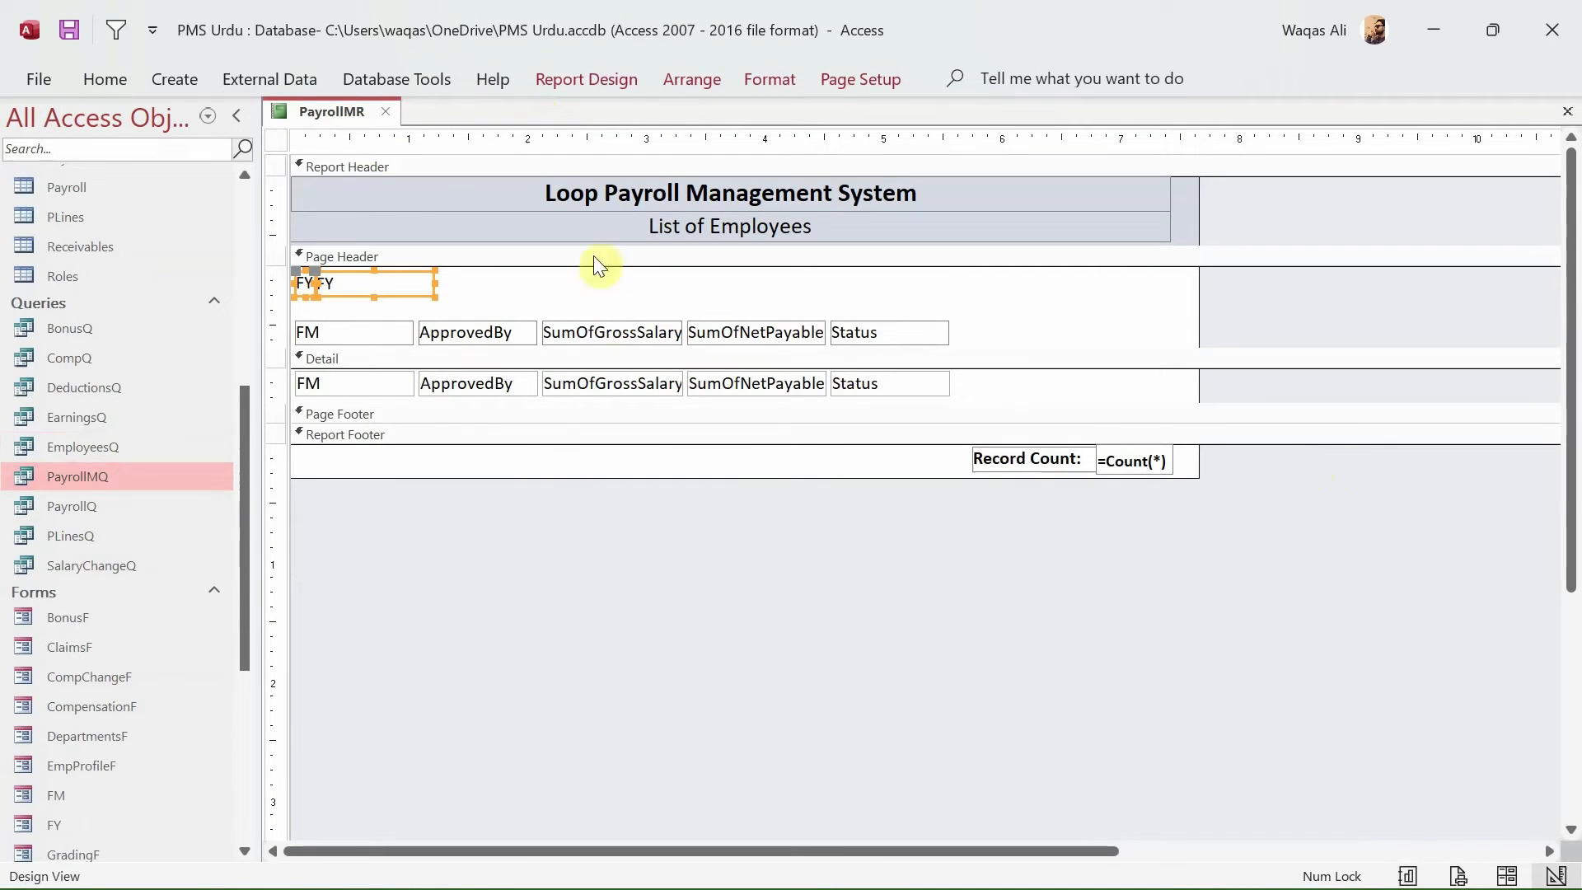
left_click(604, 83)
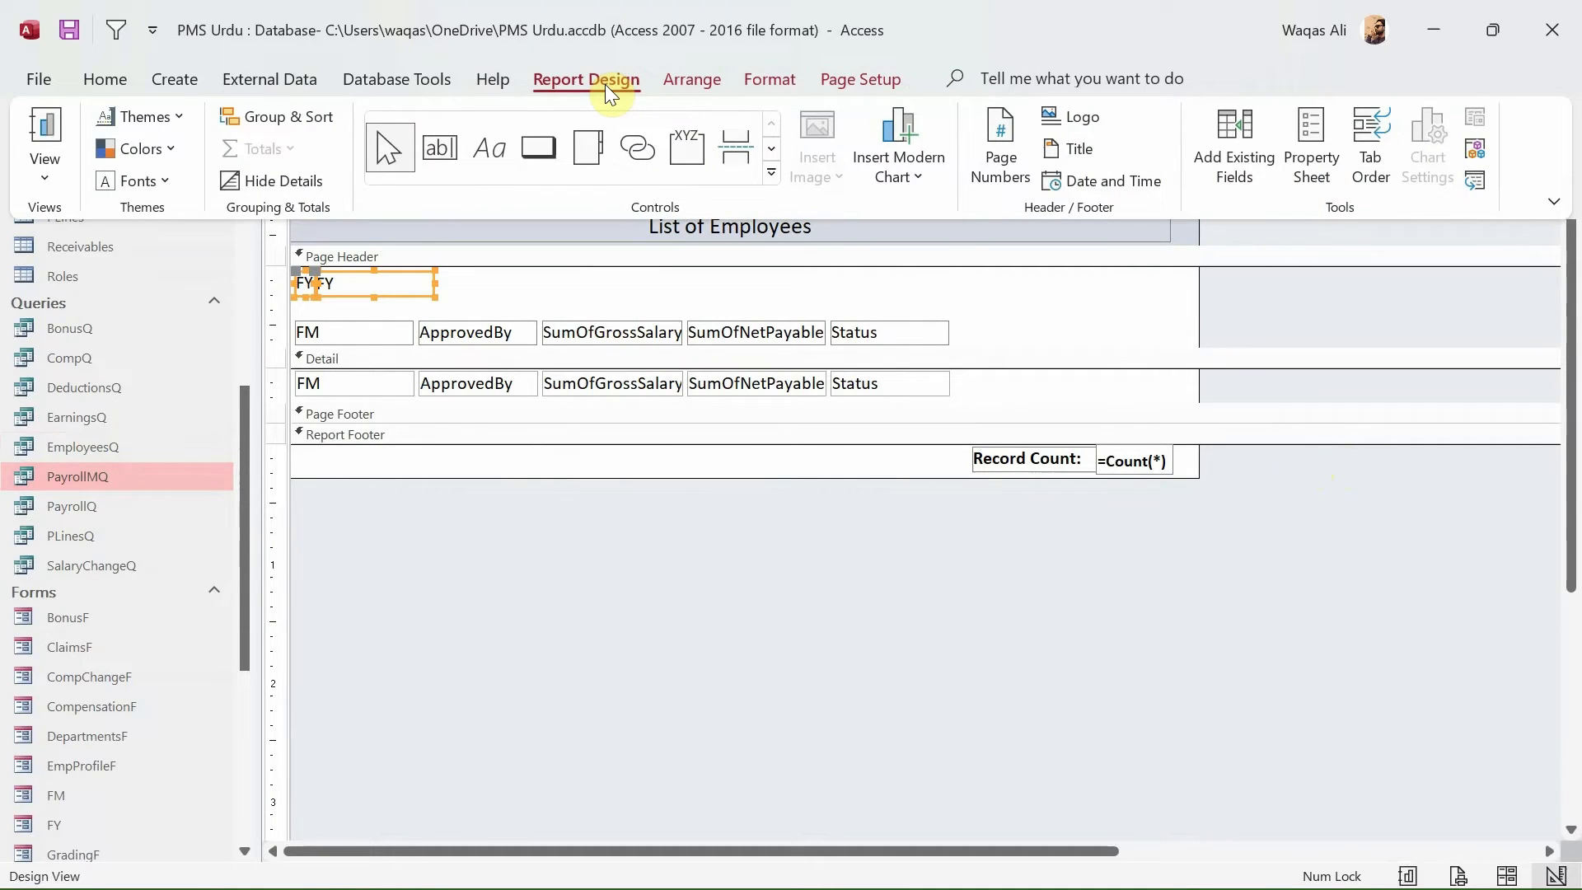
left_click(320, 120)
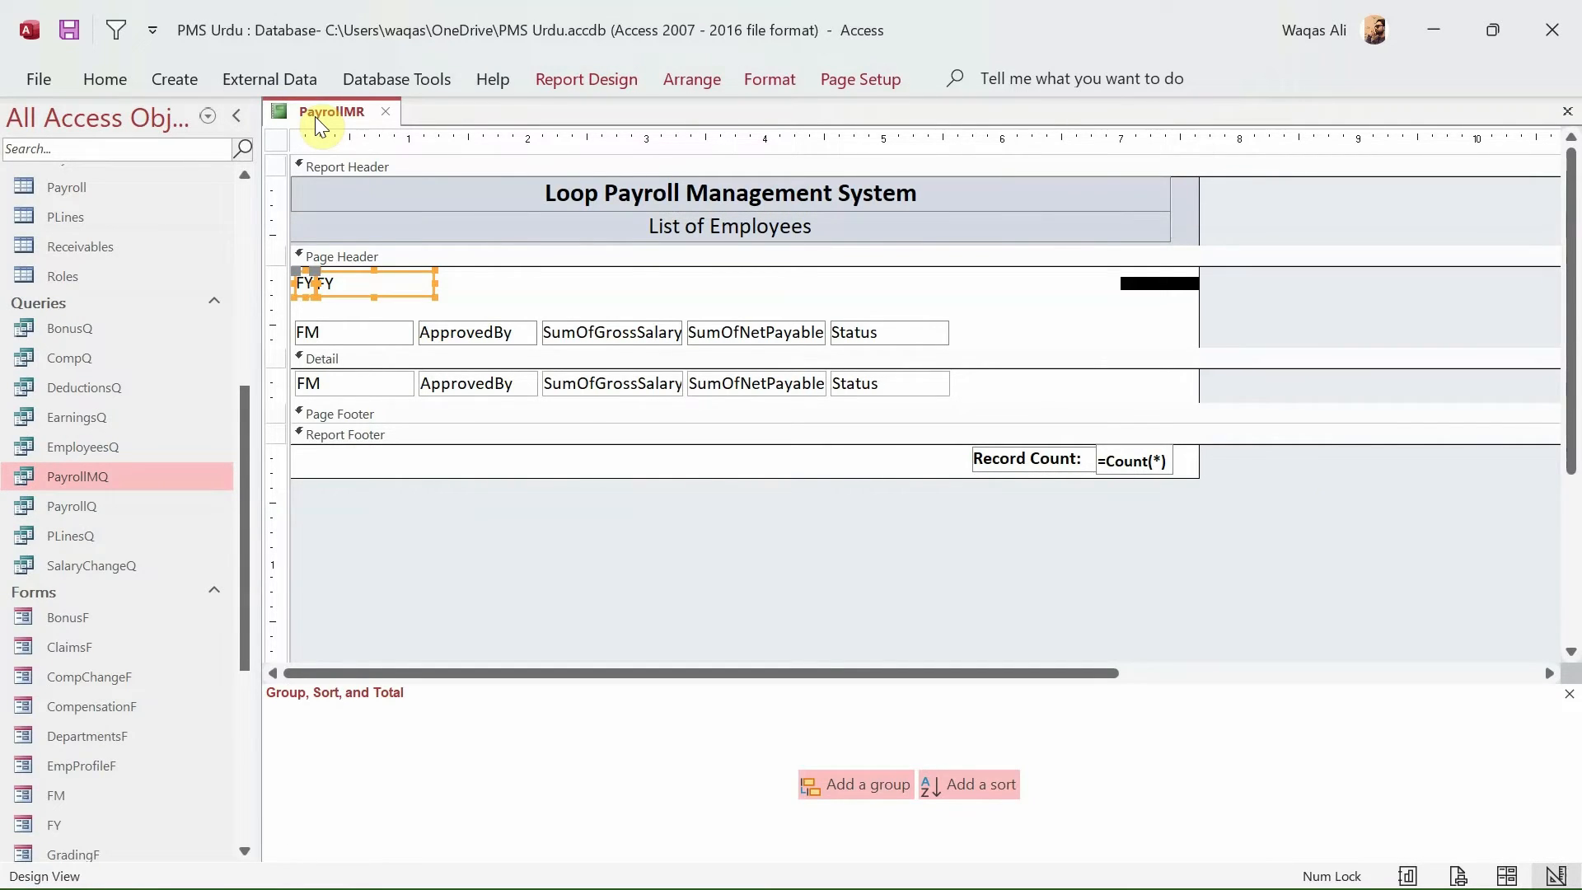
left_click(1569, 694)
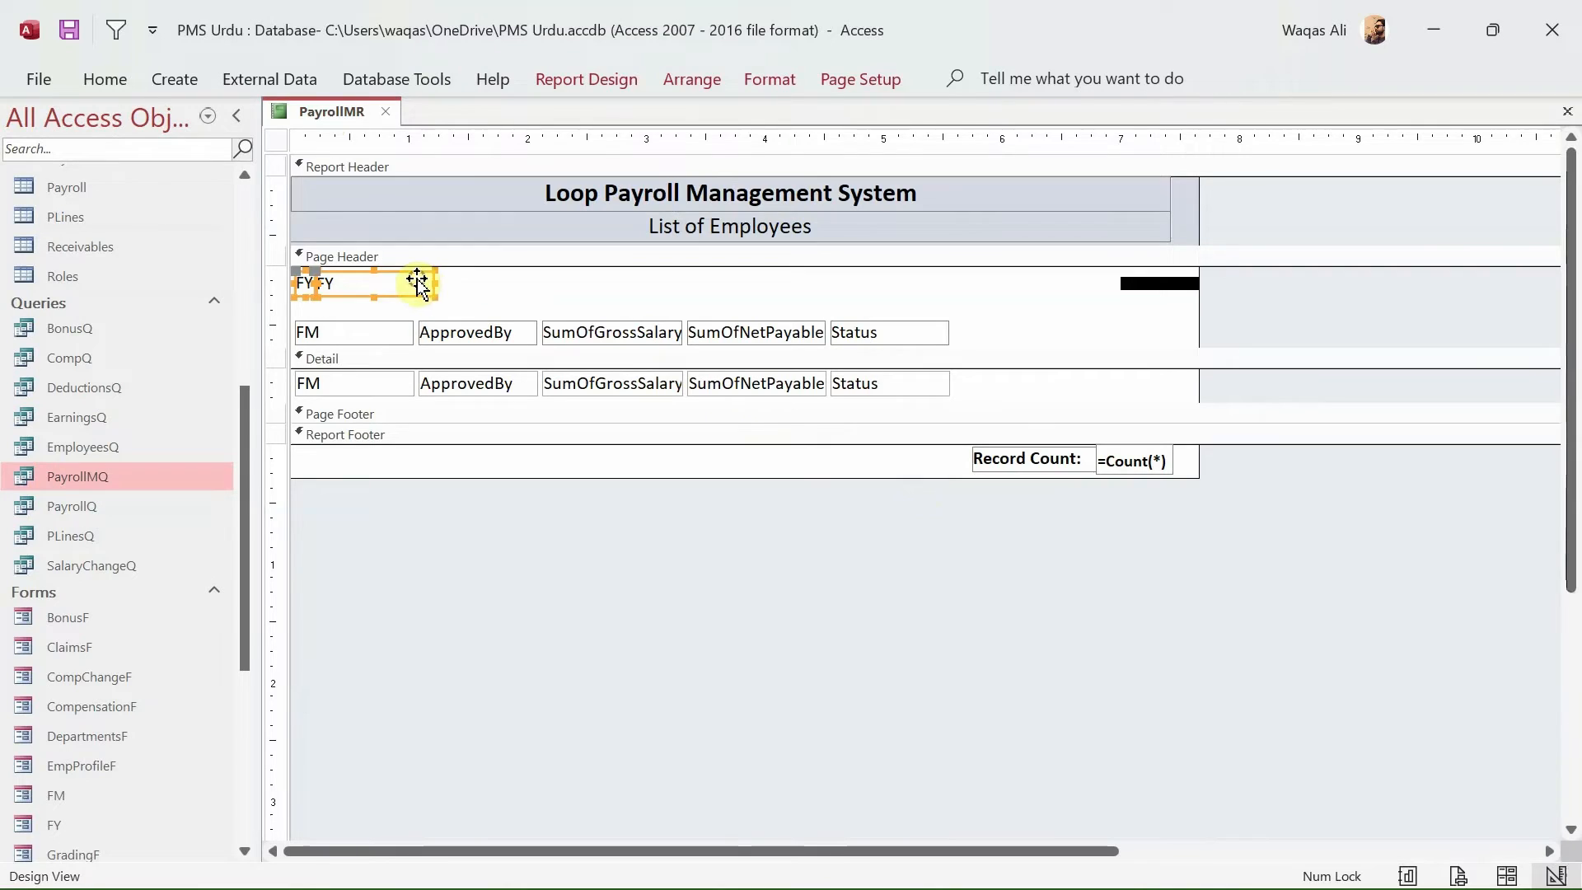
- Change the FY label's caption to "Fiscal Year:" and position the FY text box directly beside it at the left margin
left_click_drag(417, 282, 479, 283)
left_click(329, 296)
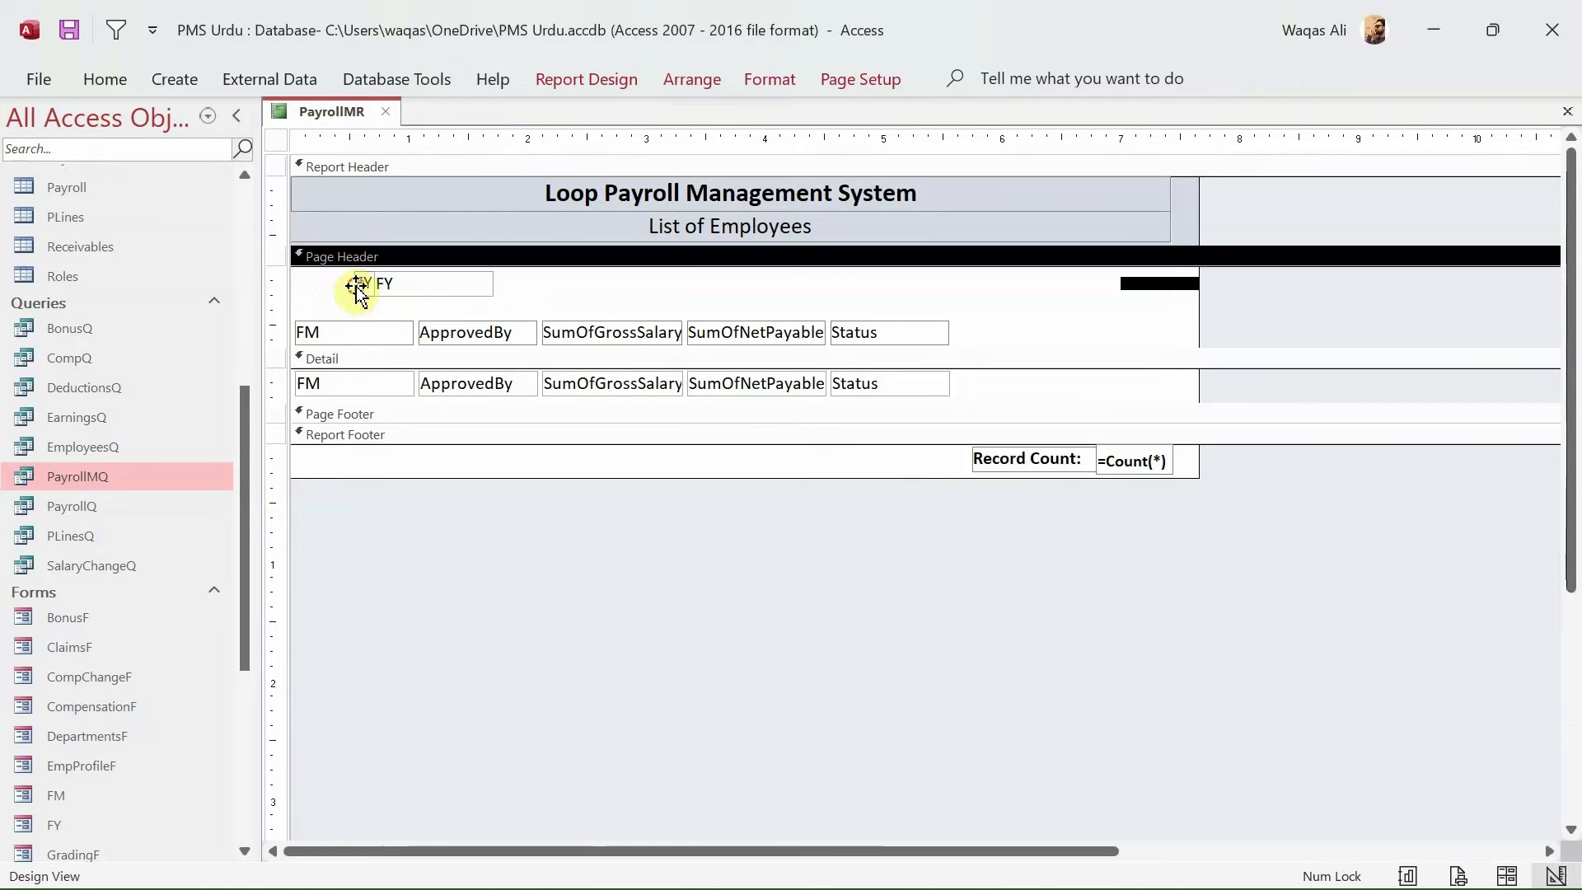
left_click(360, 287)
left_click_drag(354, 283, 295, 283)
left_click(326, 282)
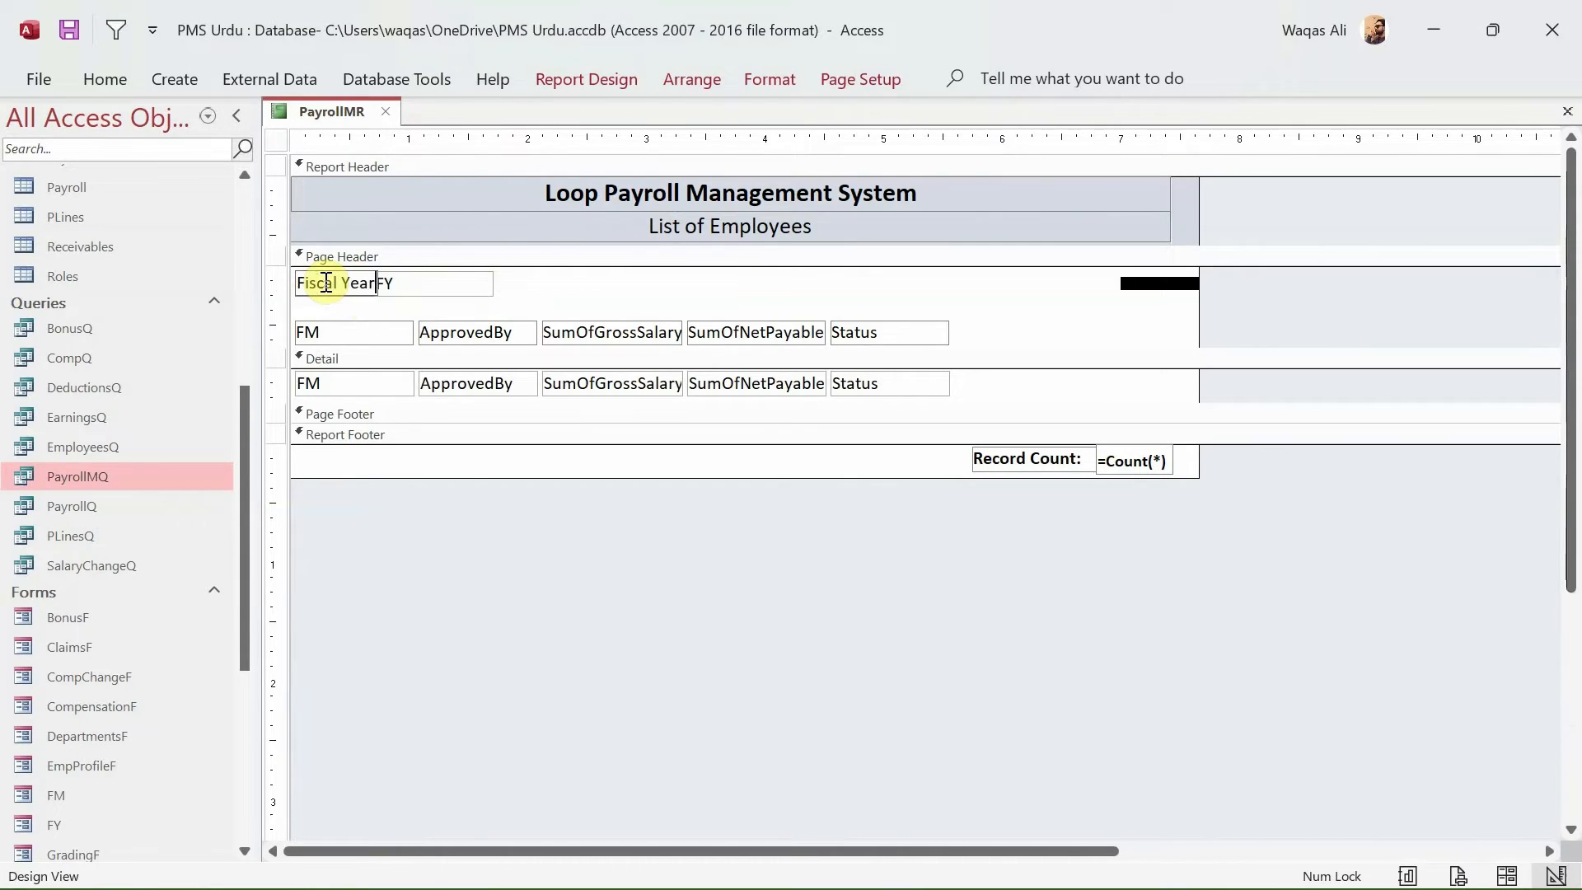
key("Return")
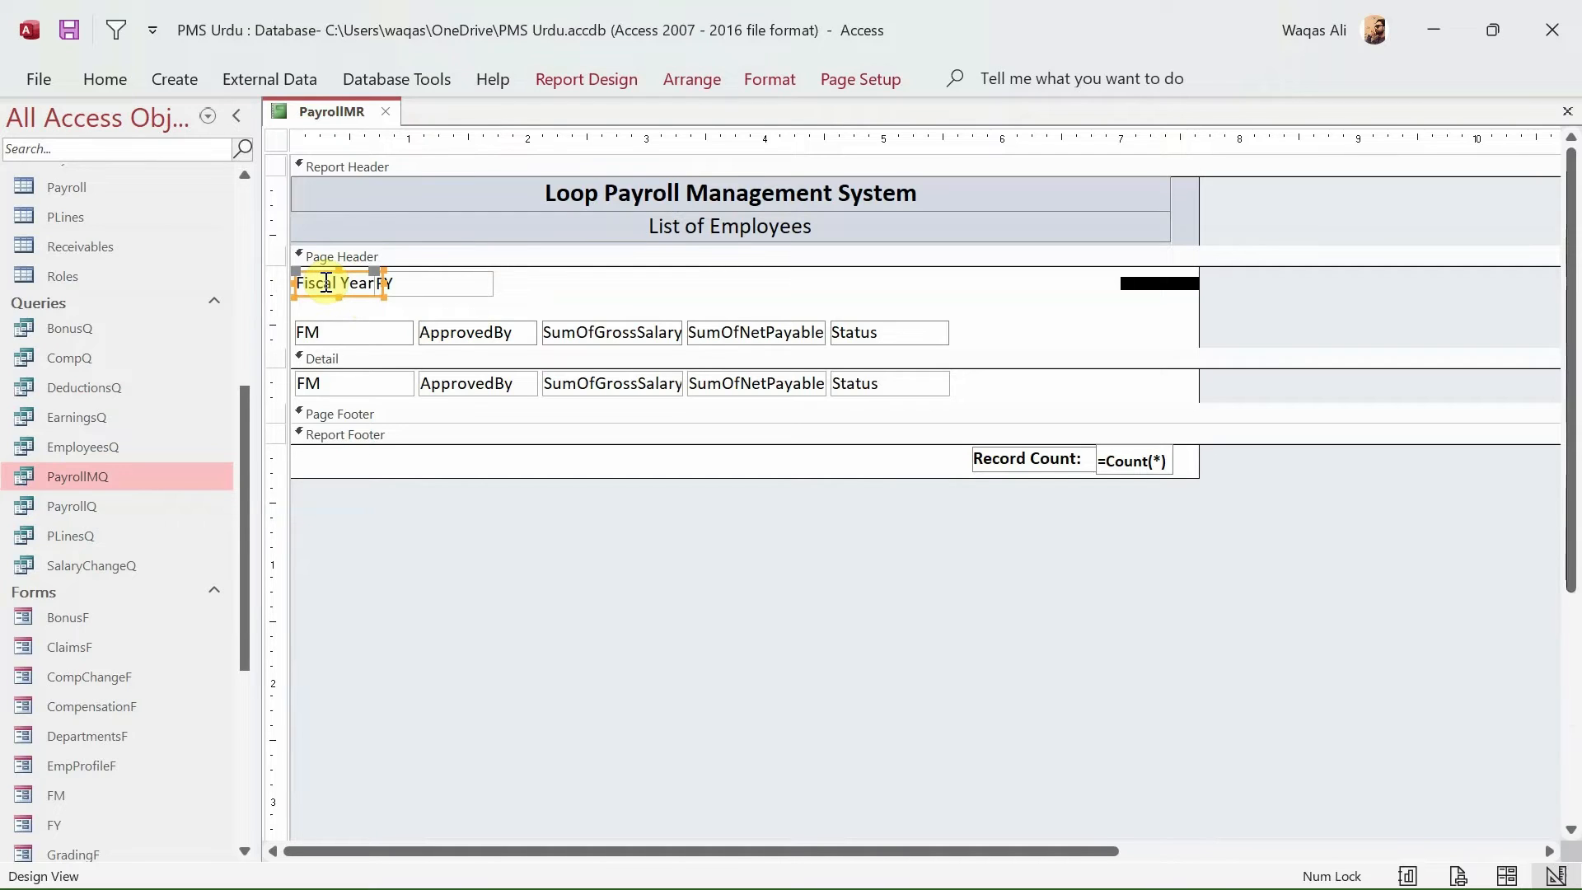
left_click(434, 283)
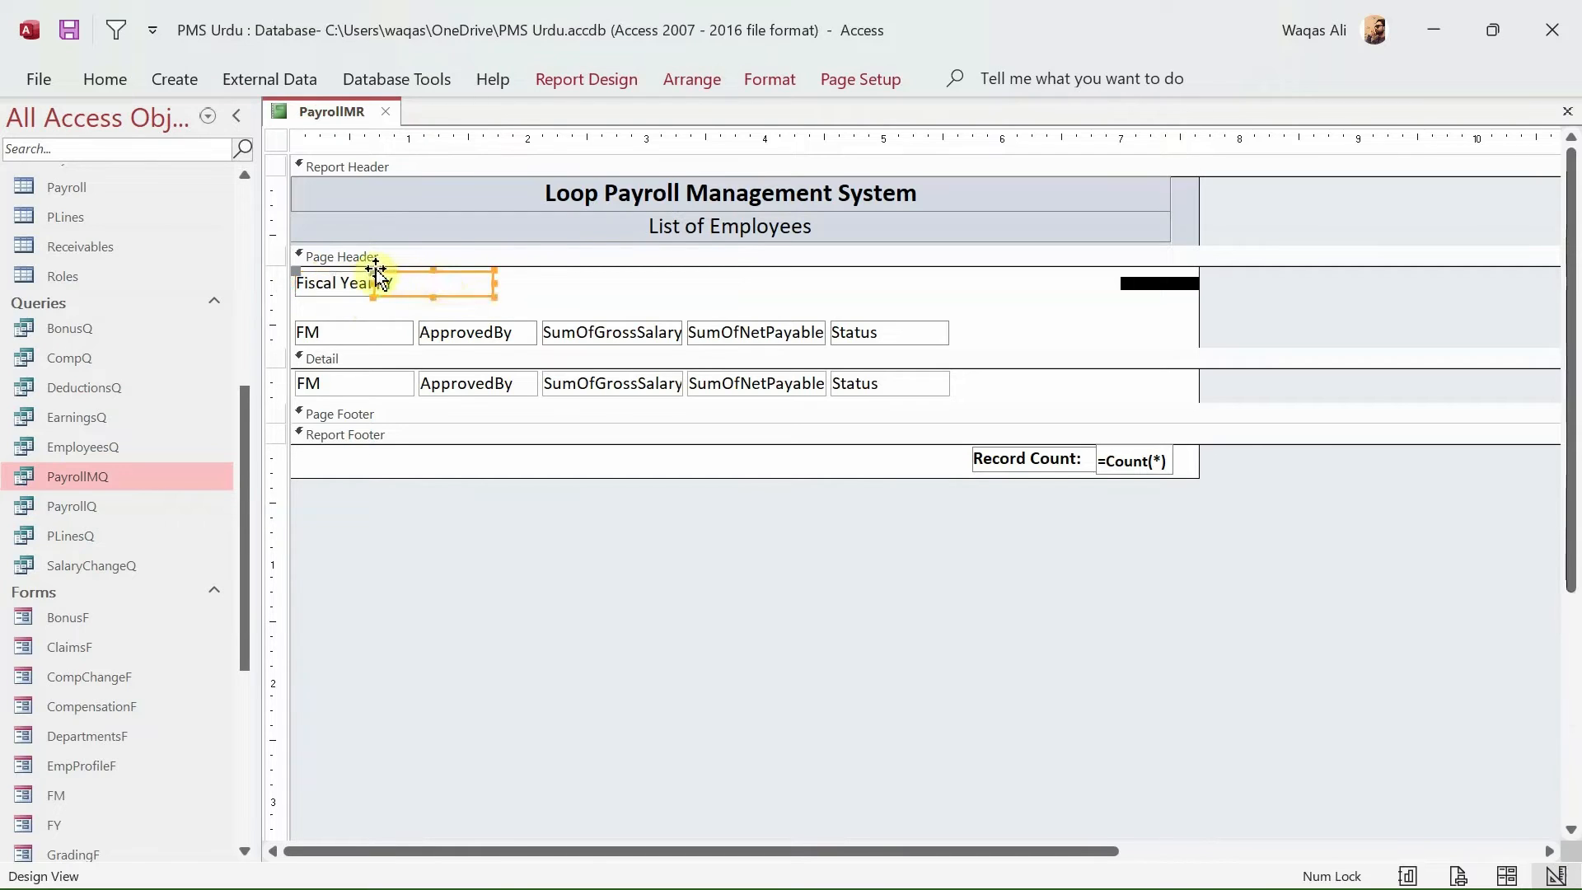
left_click_drag(376, 272, 386, 272)
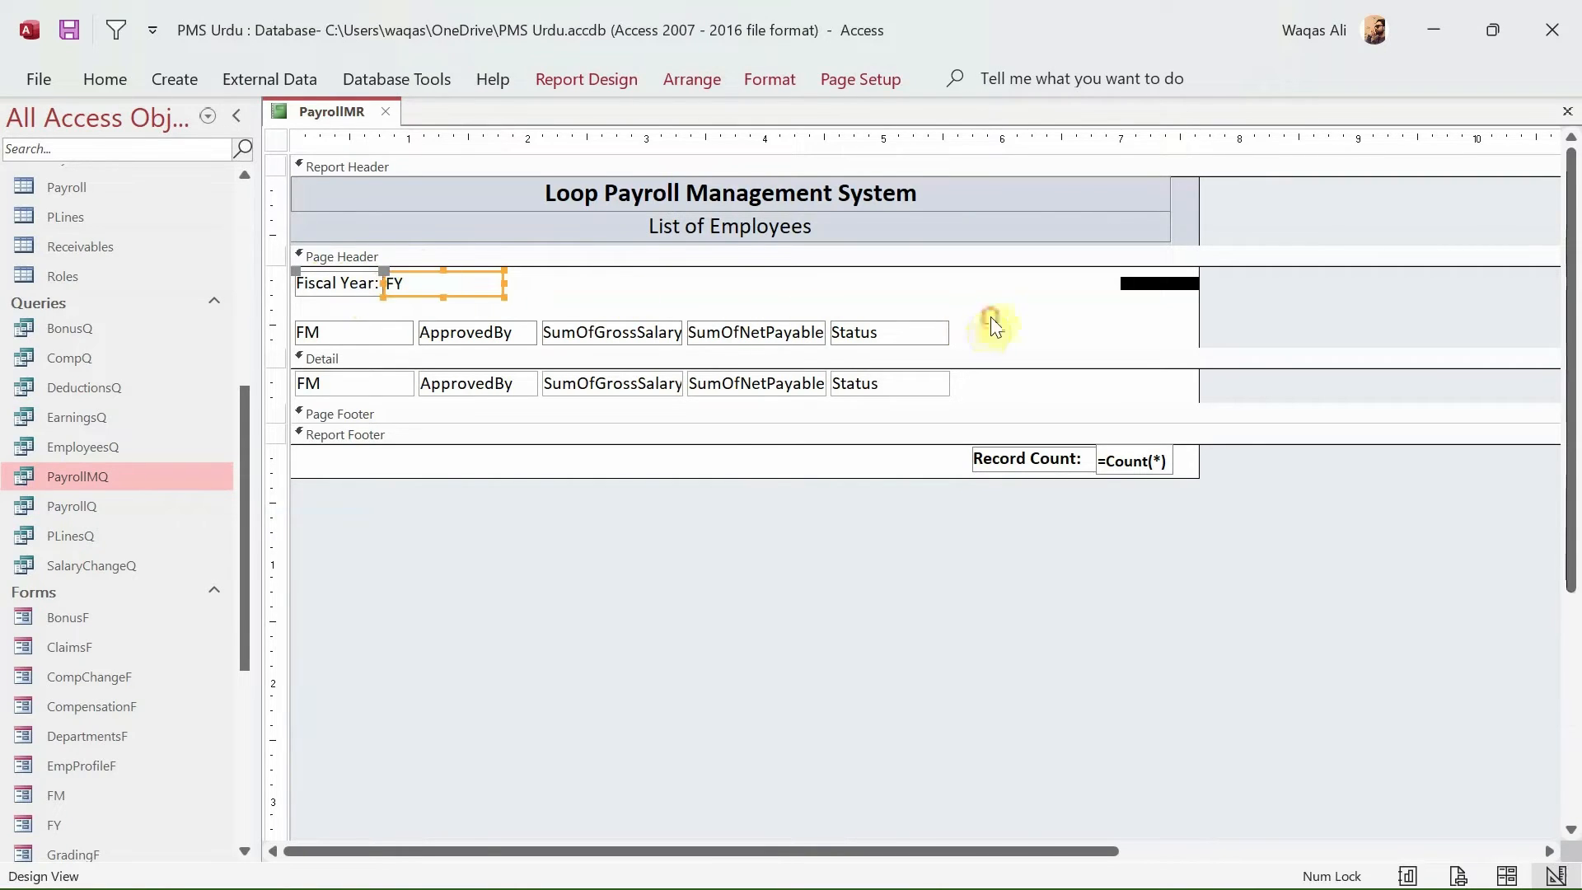
- Make all five column labels in the Page Header bold
left_click_drag(991, 318, 314, 332)
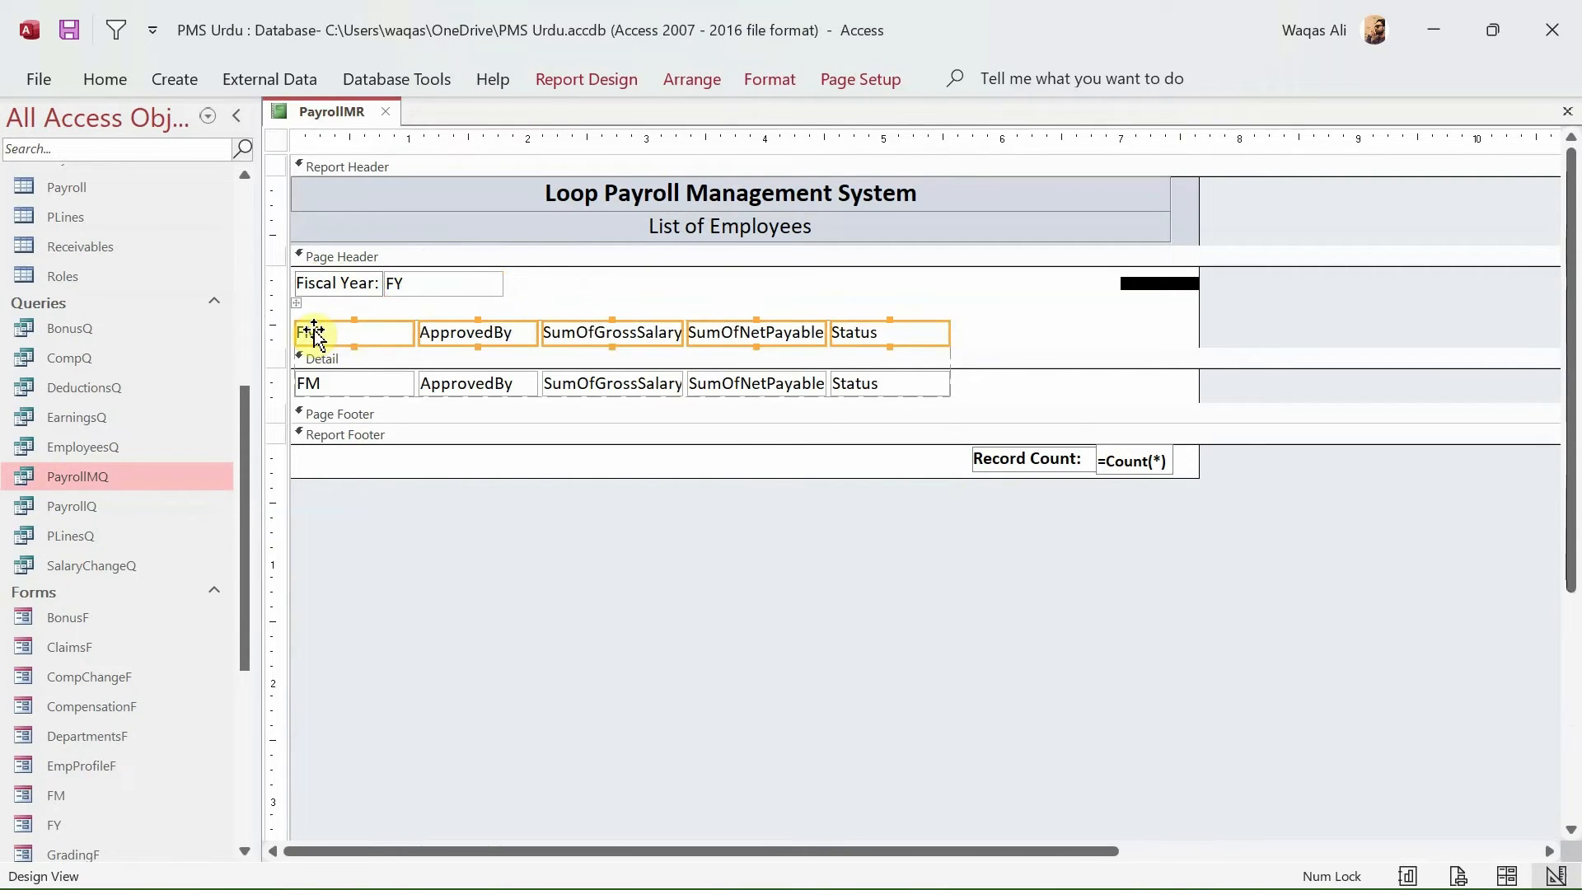
key("ctrl+b")
left_click(1025, 321)
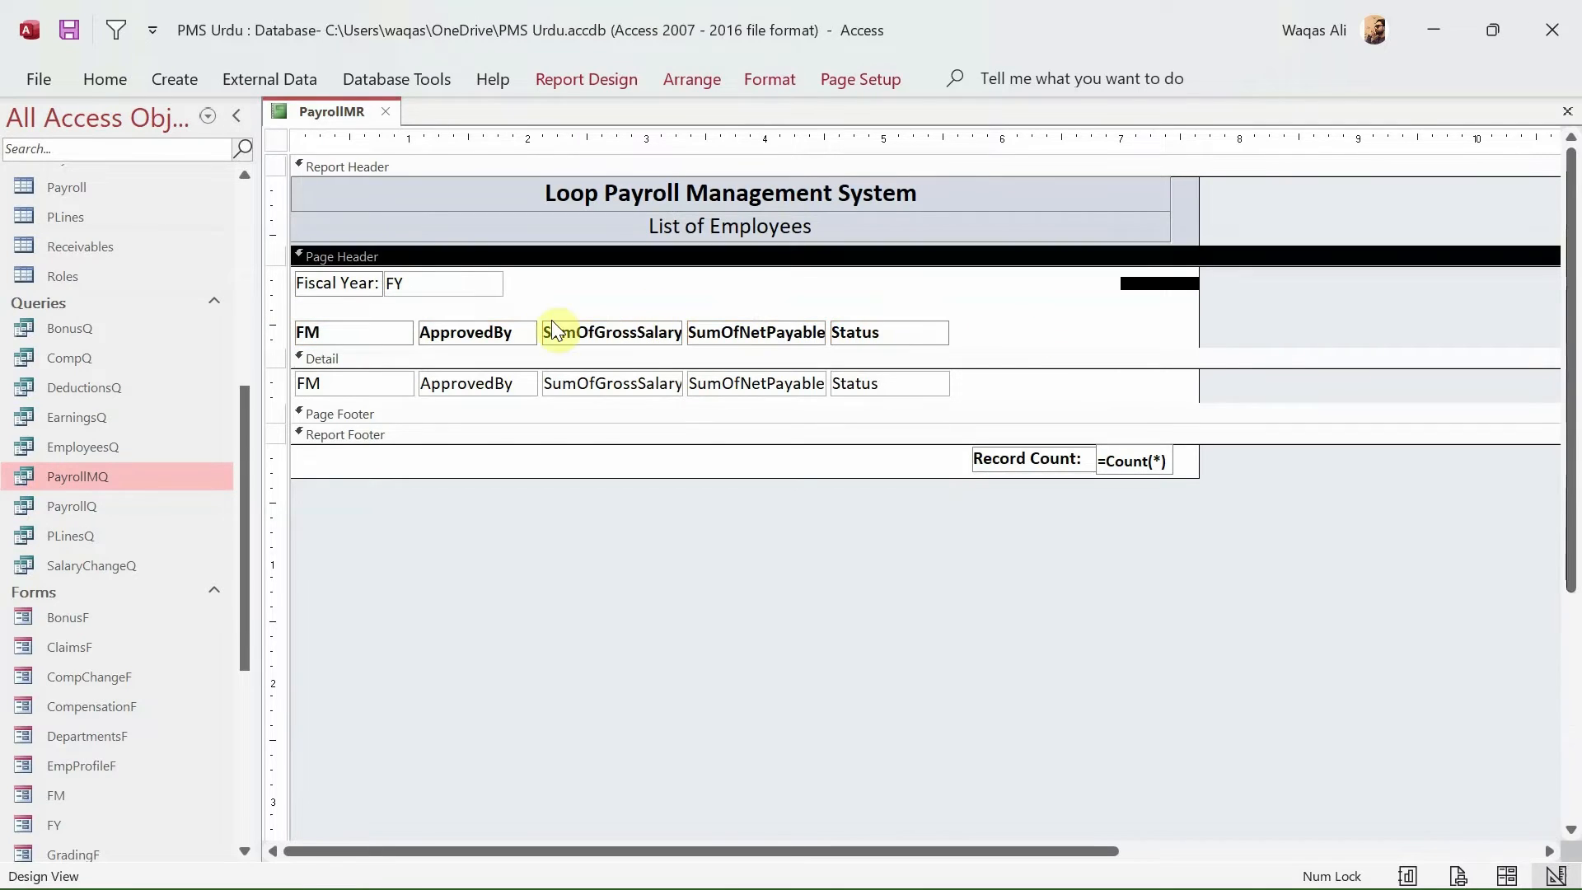
- Widen all five table columns to span the title's width and trim the report's width to match
left_click(523, 333)
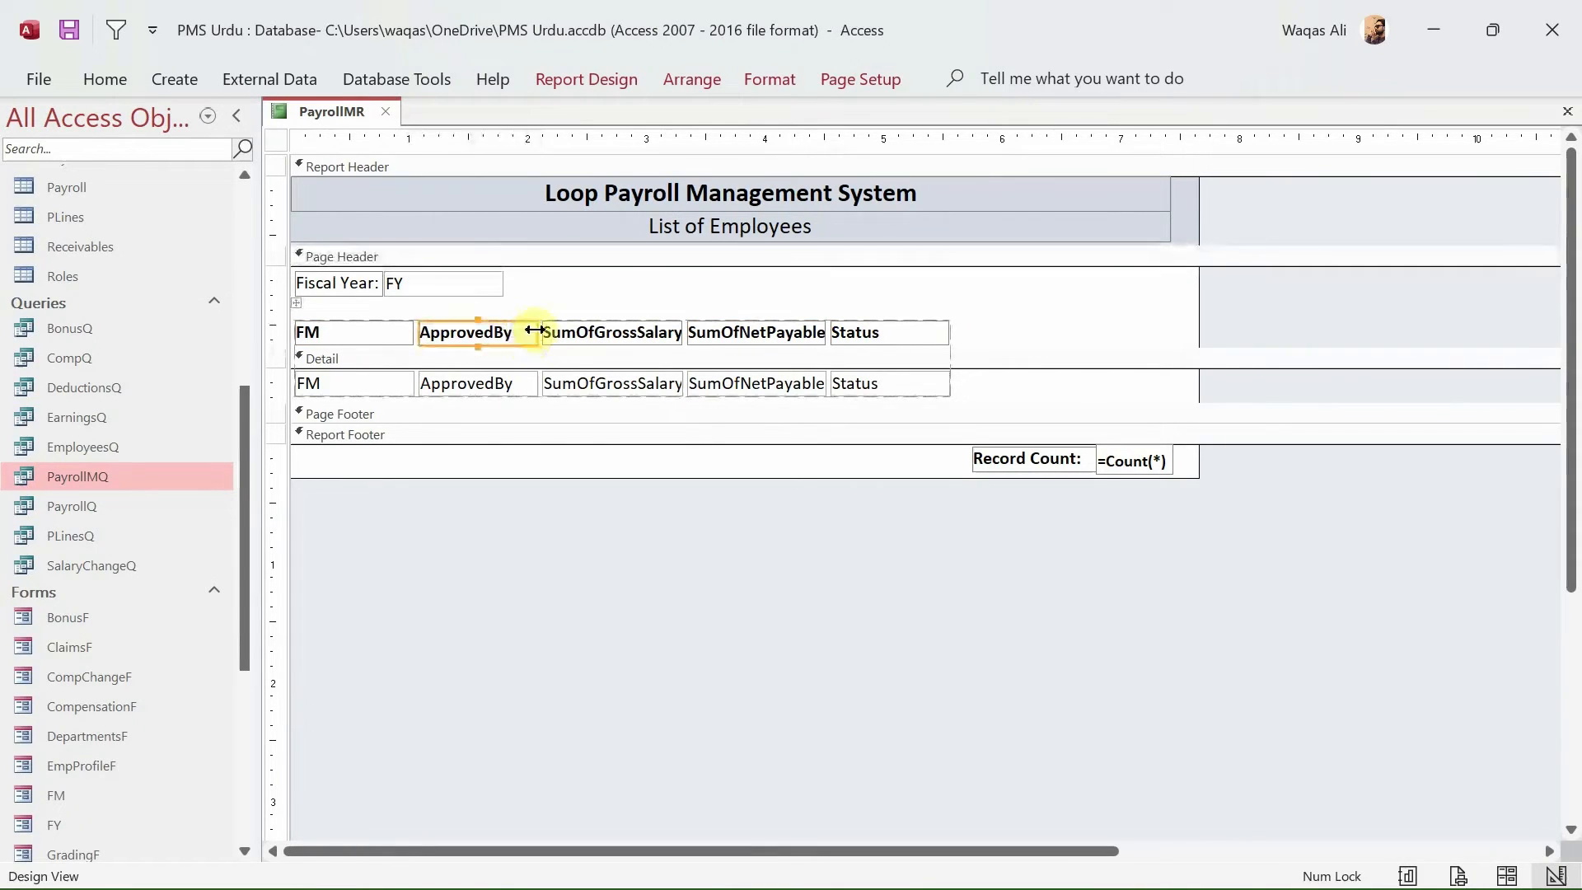
left_click_drag(539, 329, 577, 331)
left_click(411, 334)
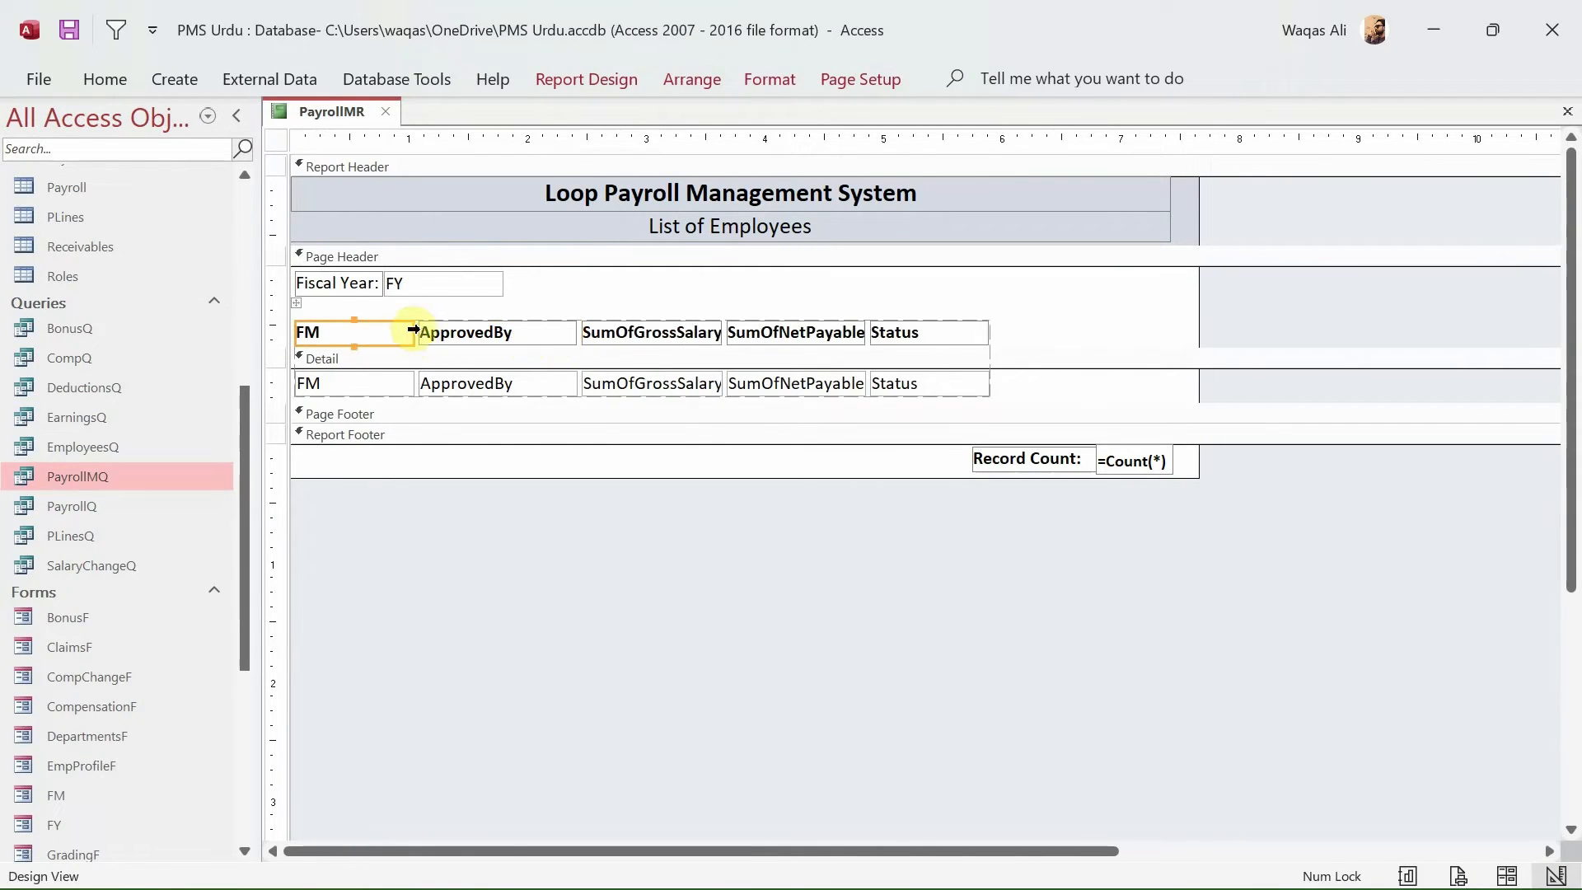
left_click_drag(412, 329, 458, 330)
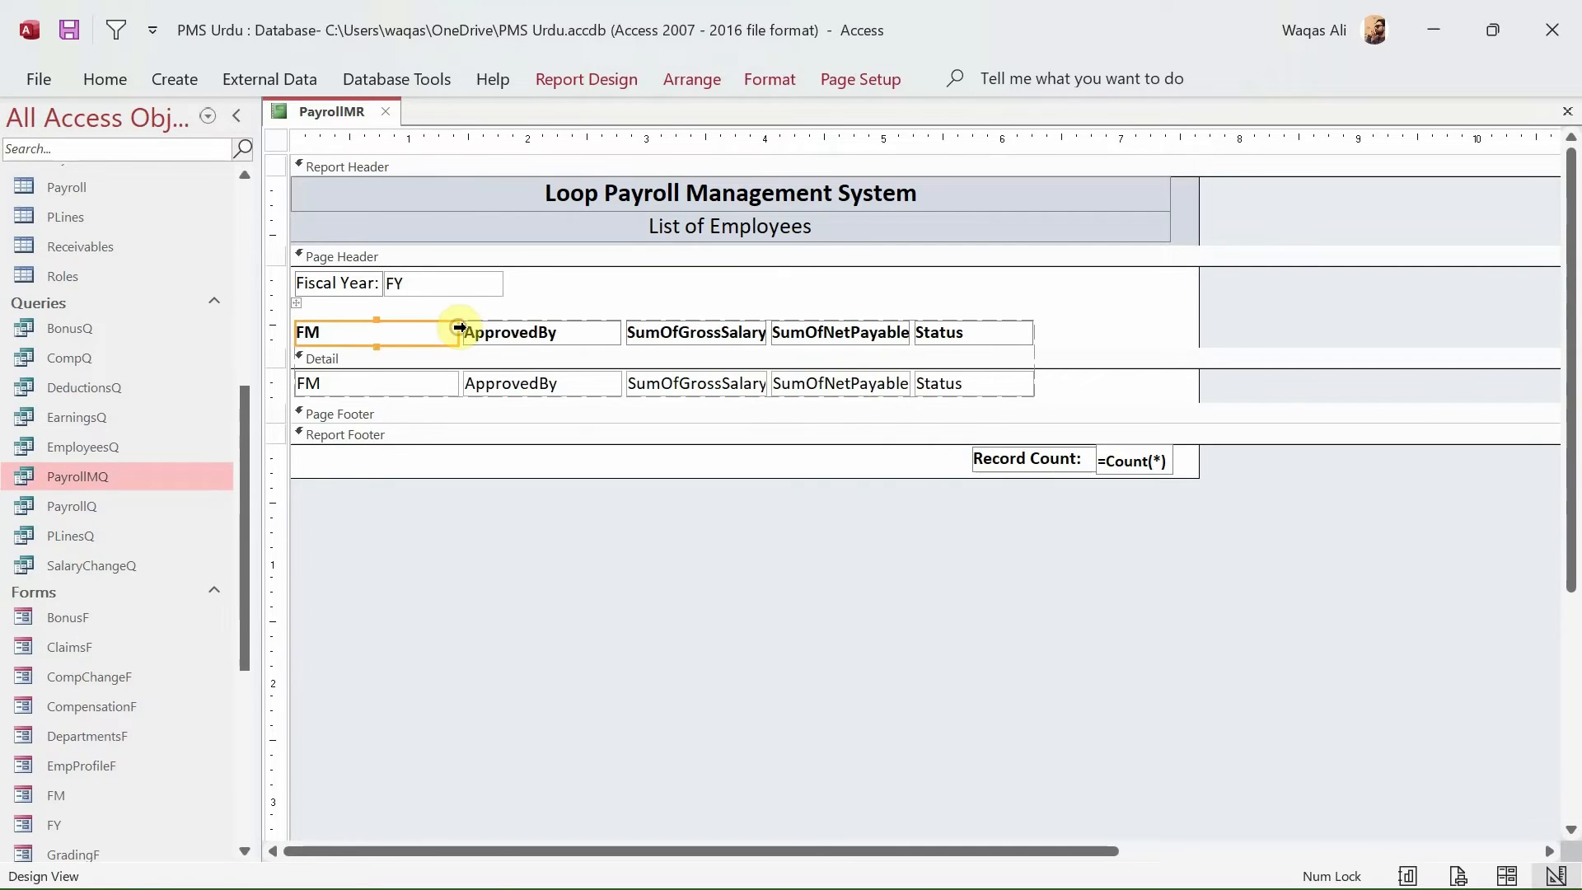
left_click(688, 333)
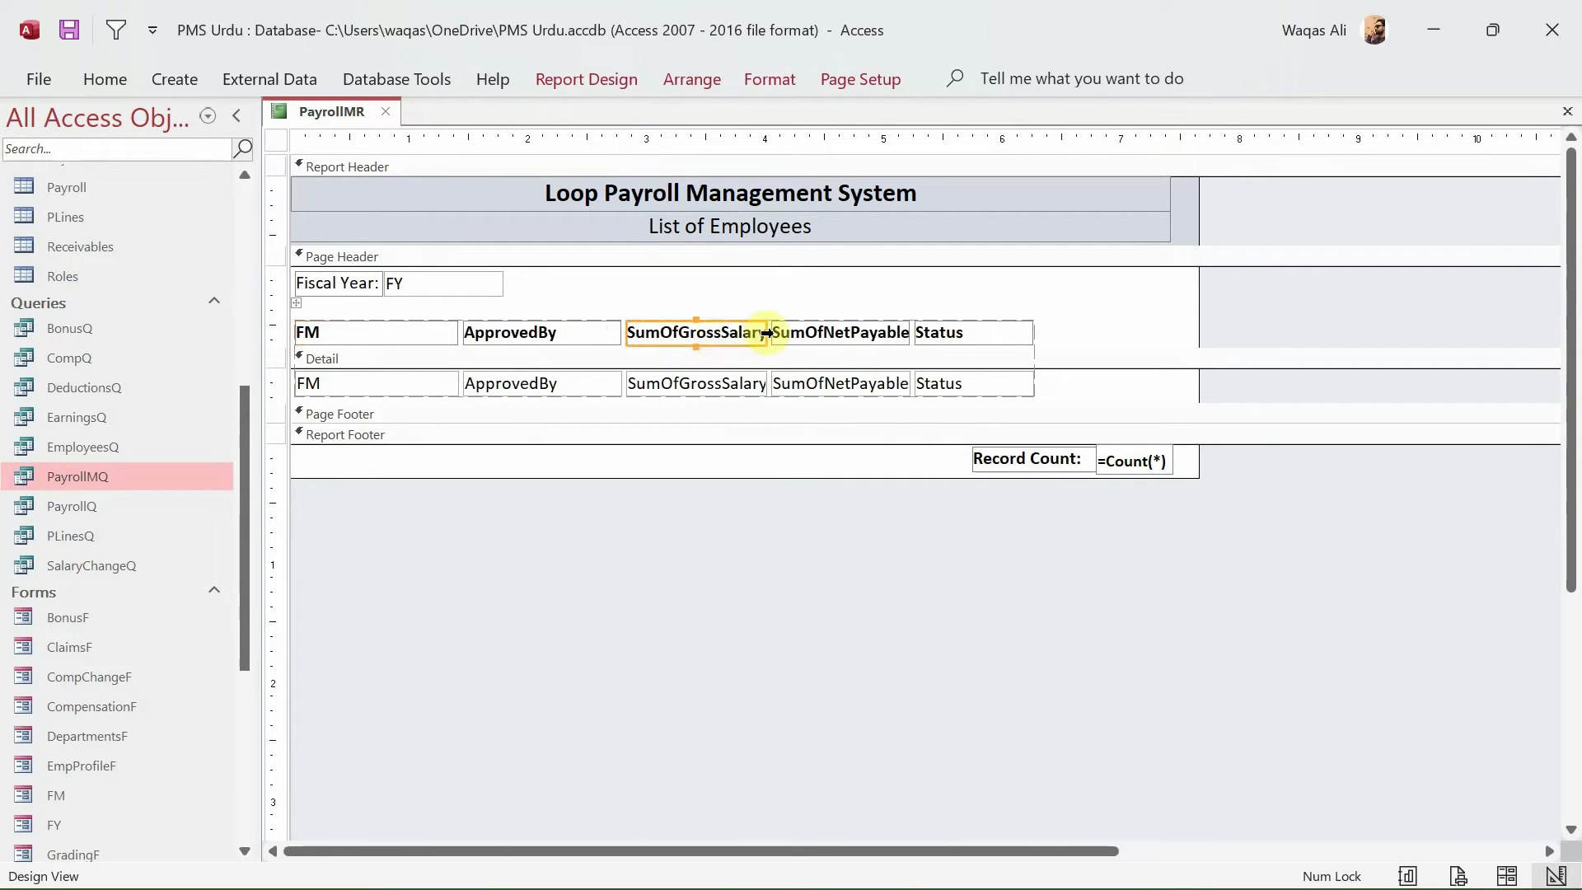
left_click_drag(765, 332, 796, 331)
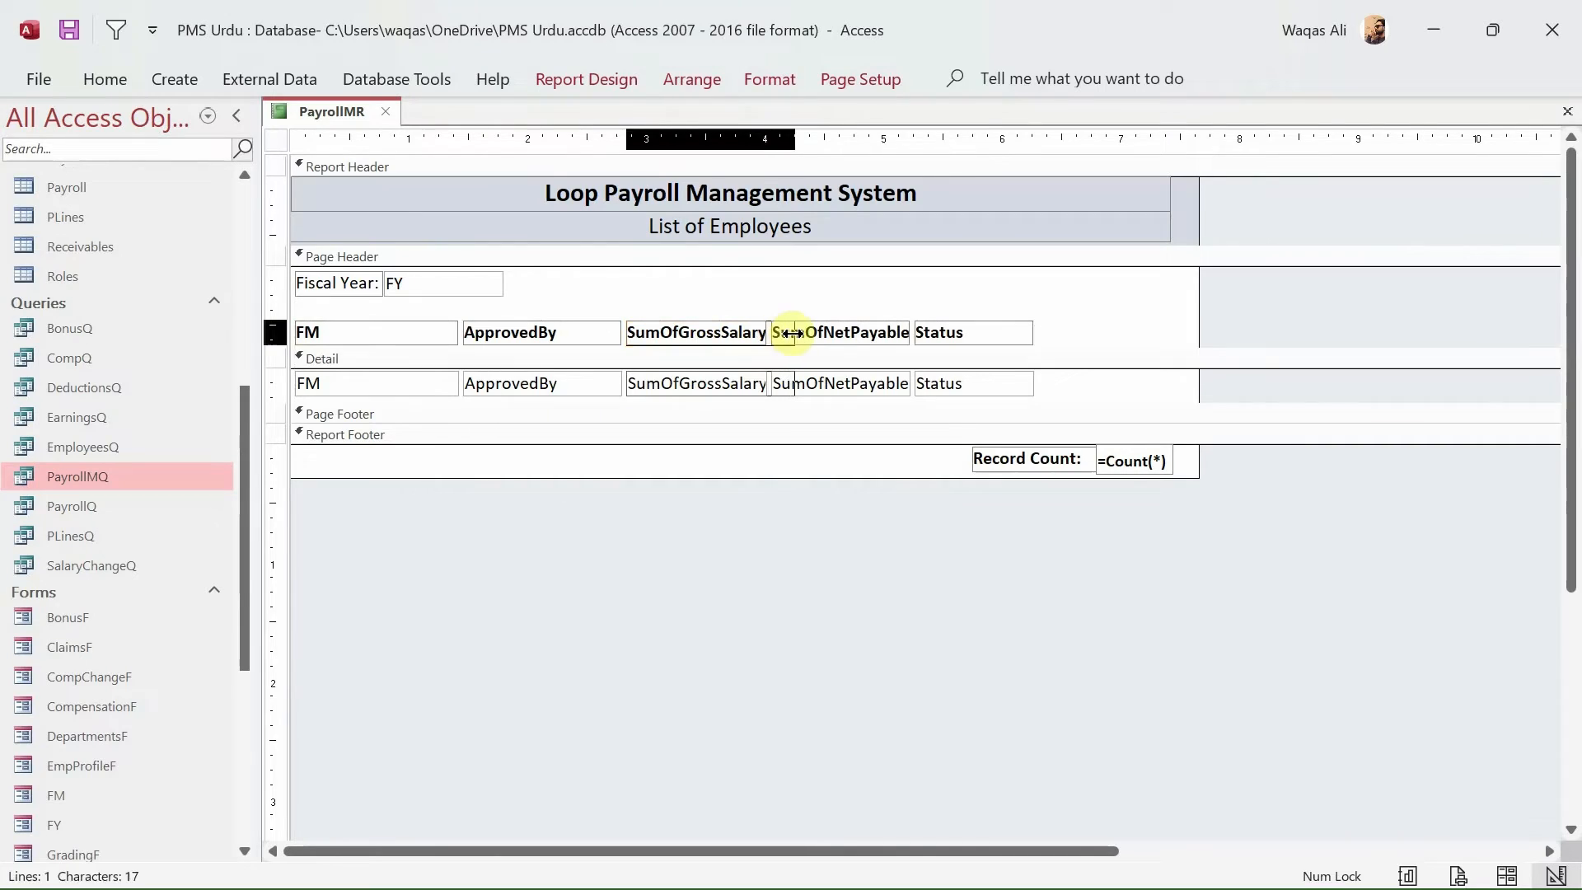
left_click(871, 333)
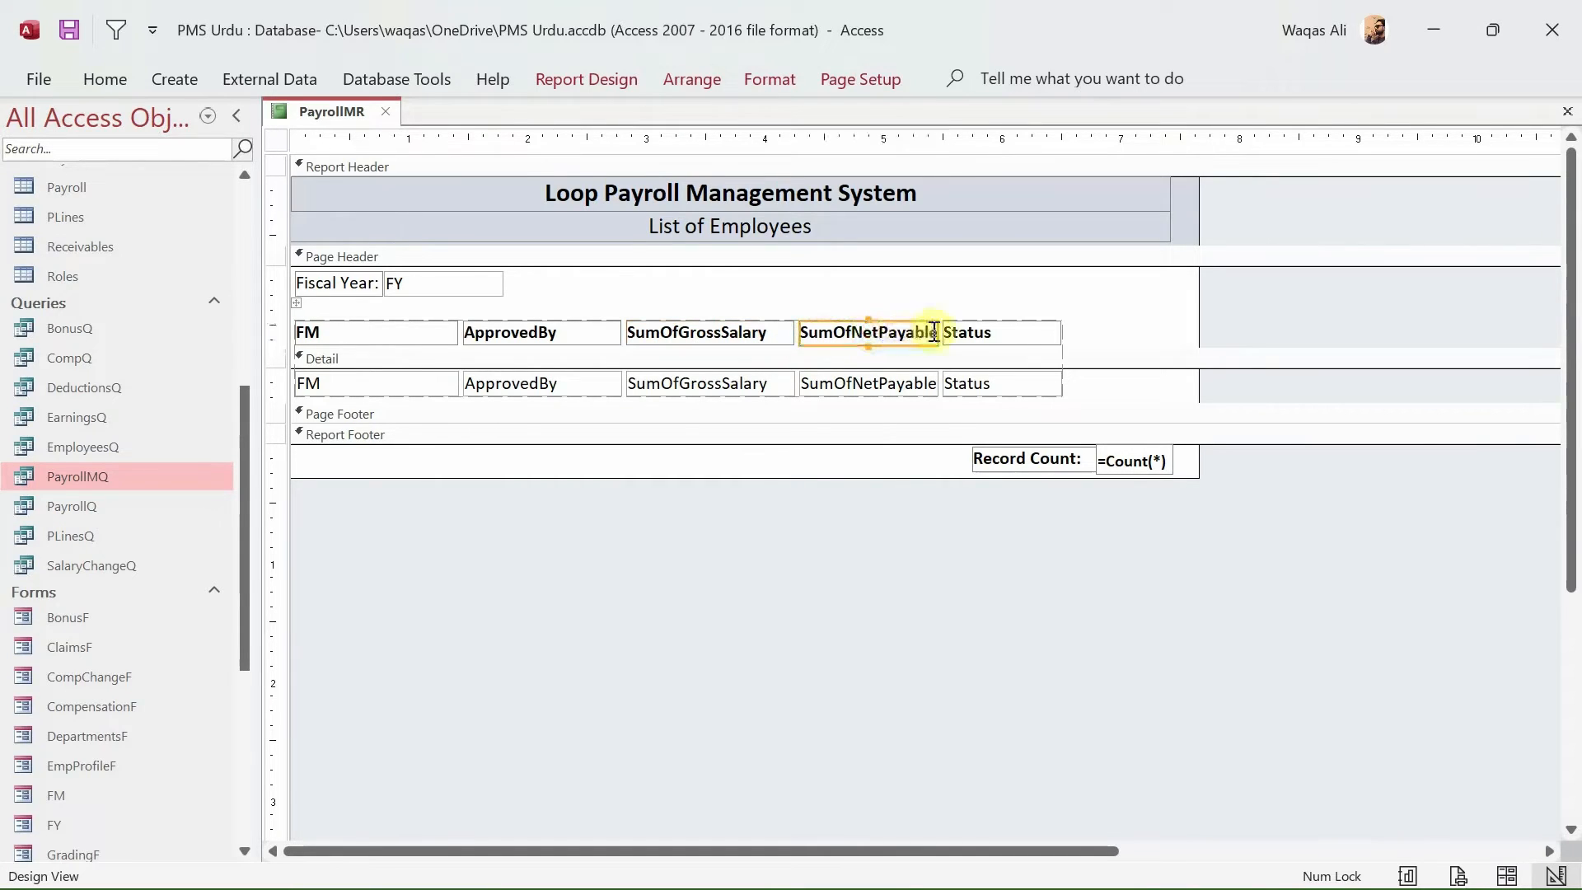
left_click_drag(937, 332, 1003, 331)
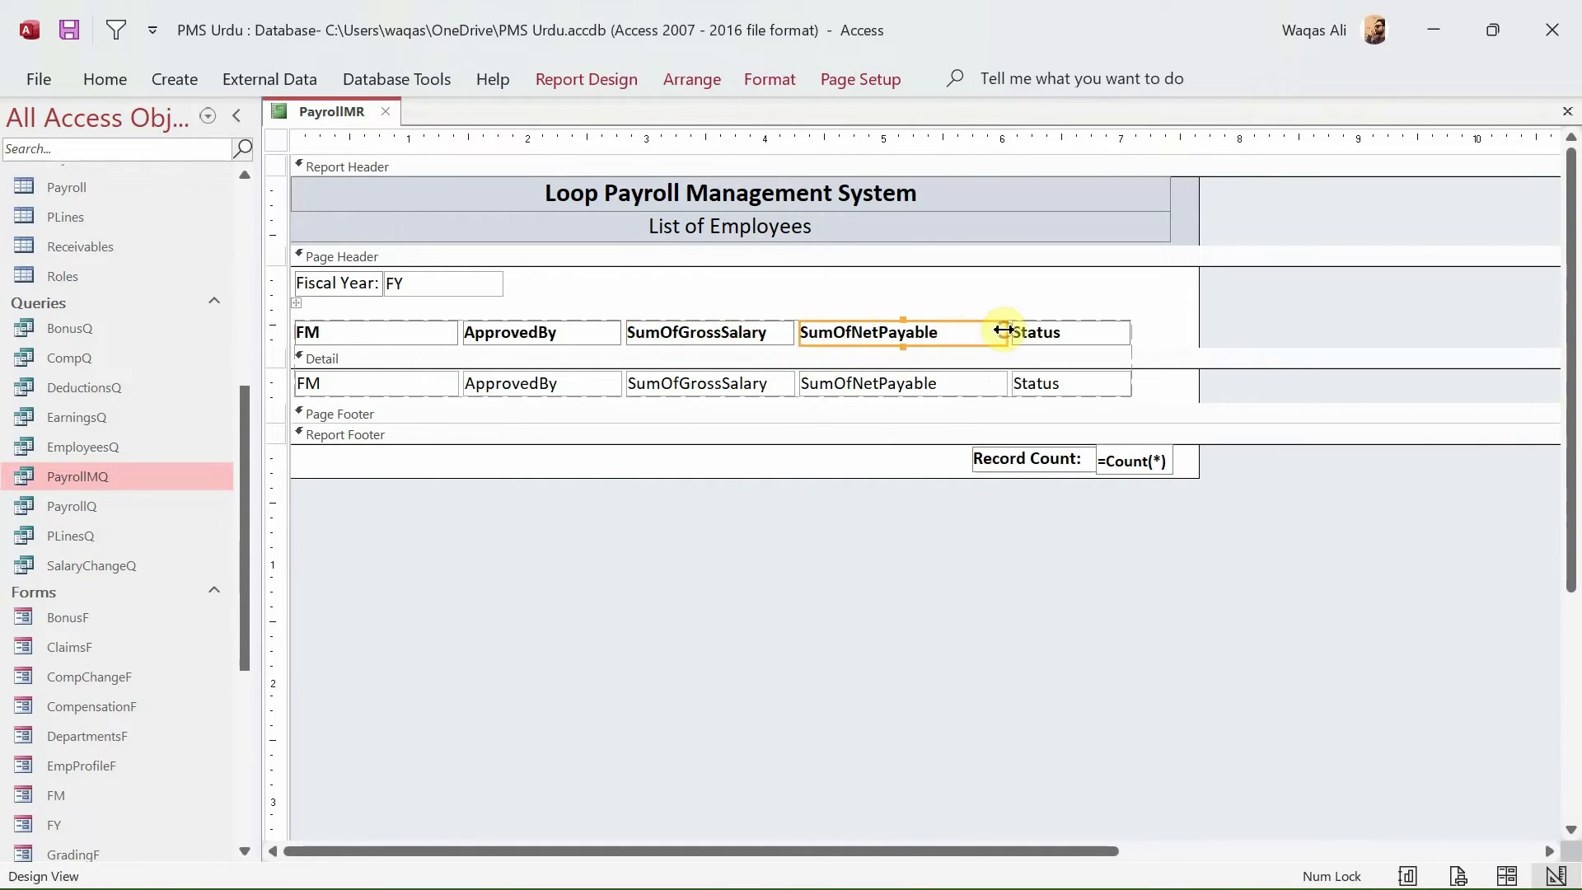
left_click(1119, 333)
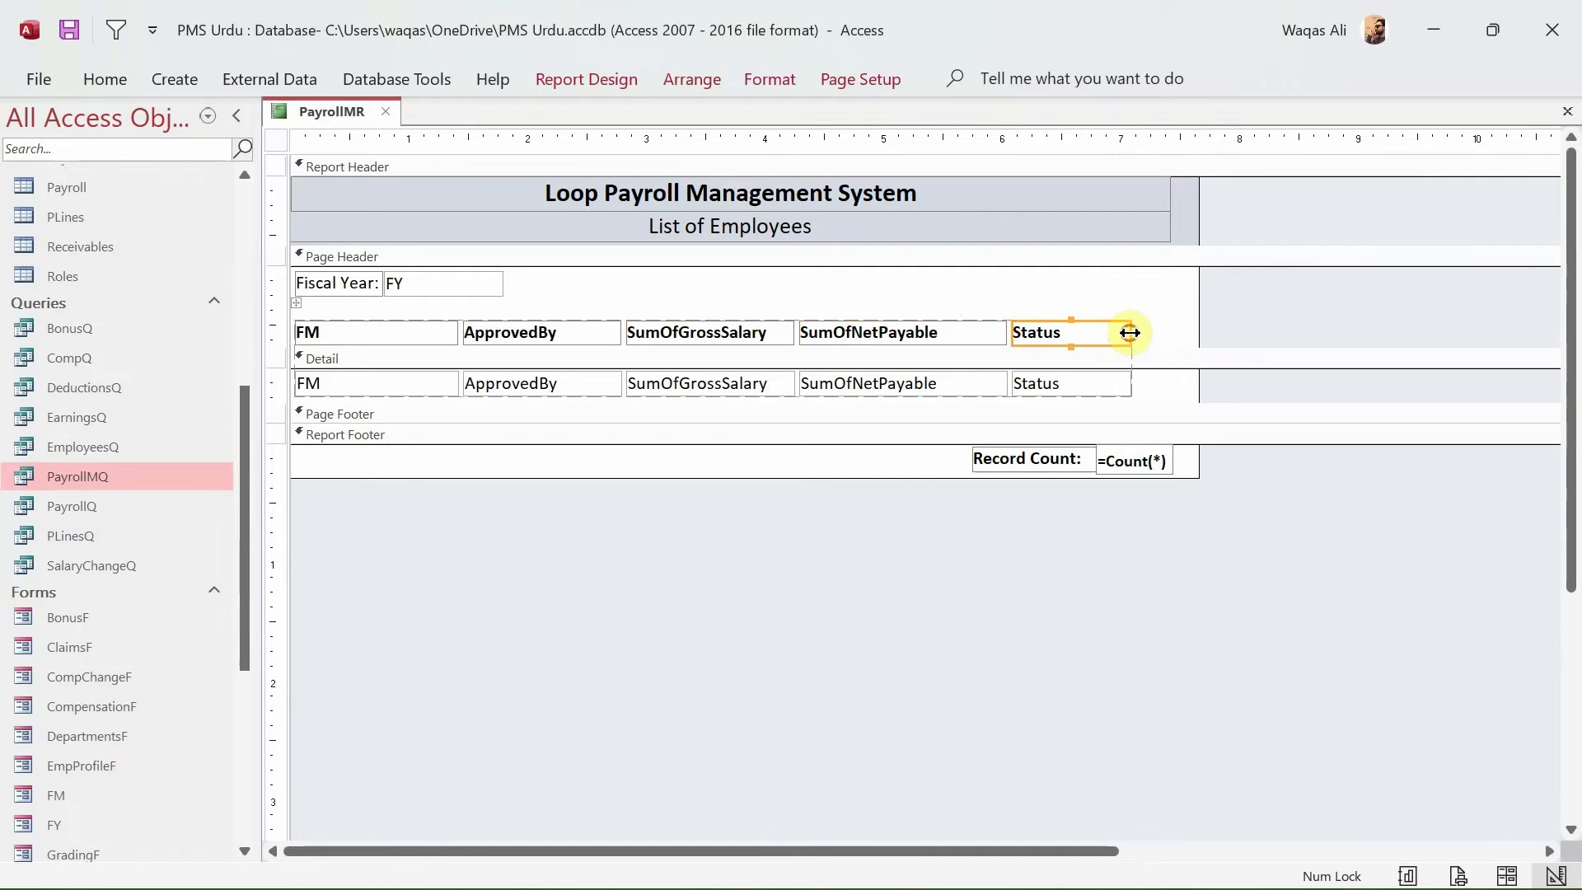
left_click_drag(1130, 333, 1175, 328)
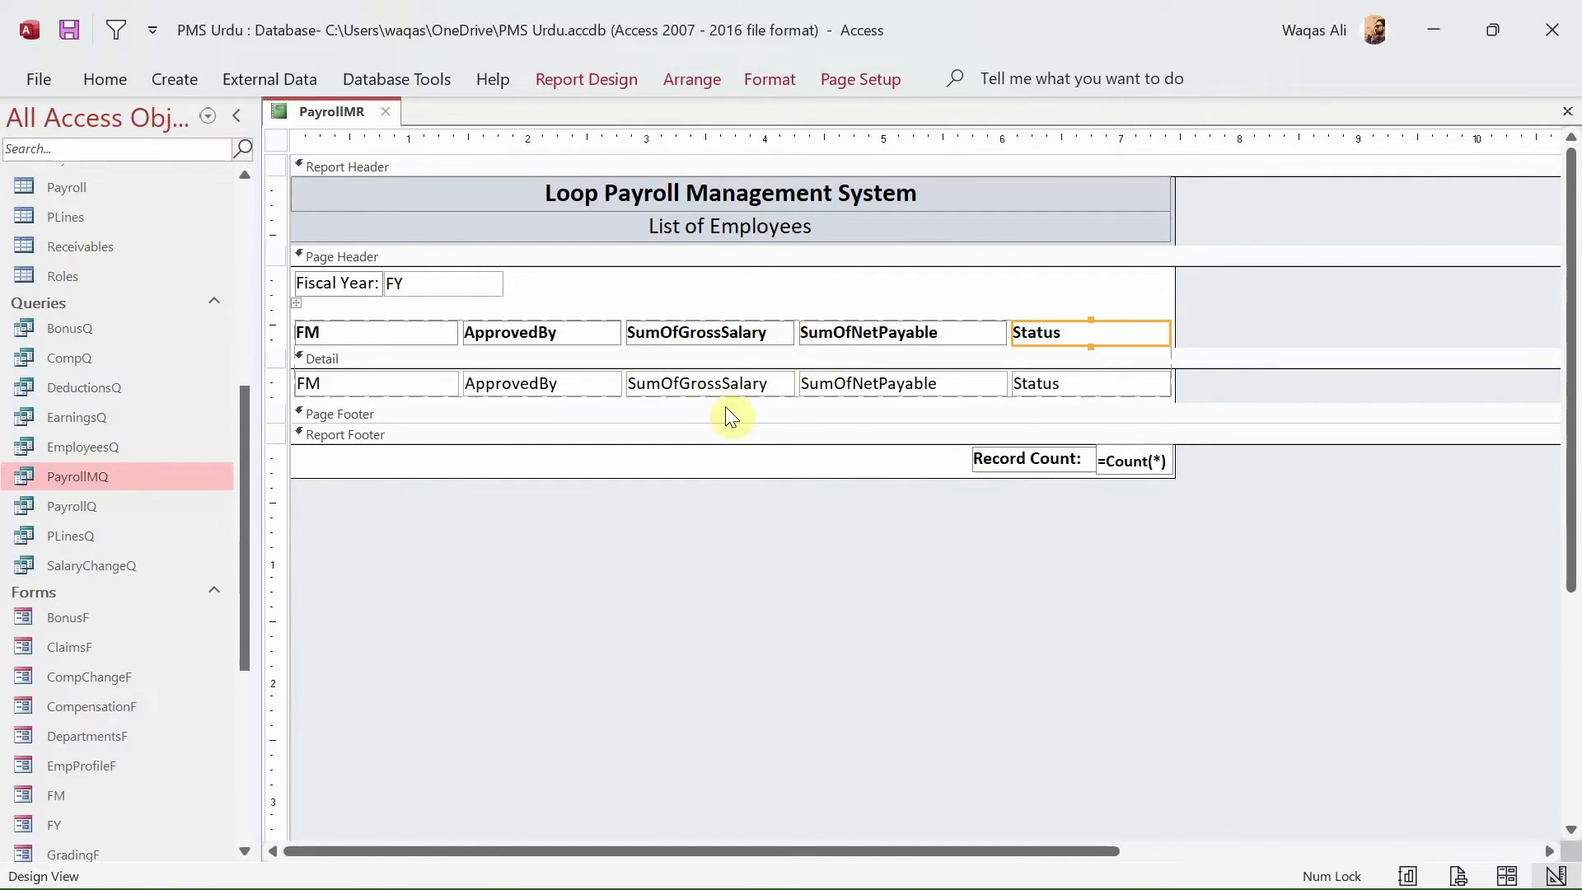
left_click(691, 483)
- Change the captions of the SumOfGrossSalary and SumOfNetPayable column labels to "Gross Salary" and "Net Payable"
left_click(695, 334)
left_click(680, 332)
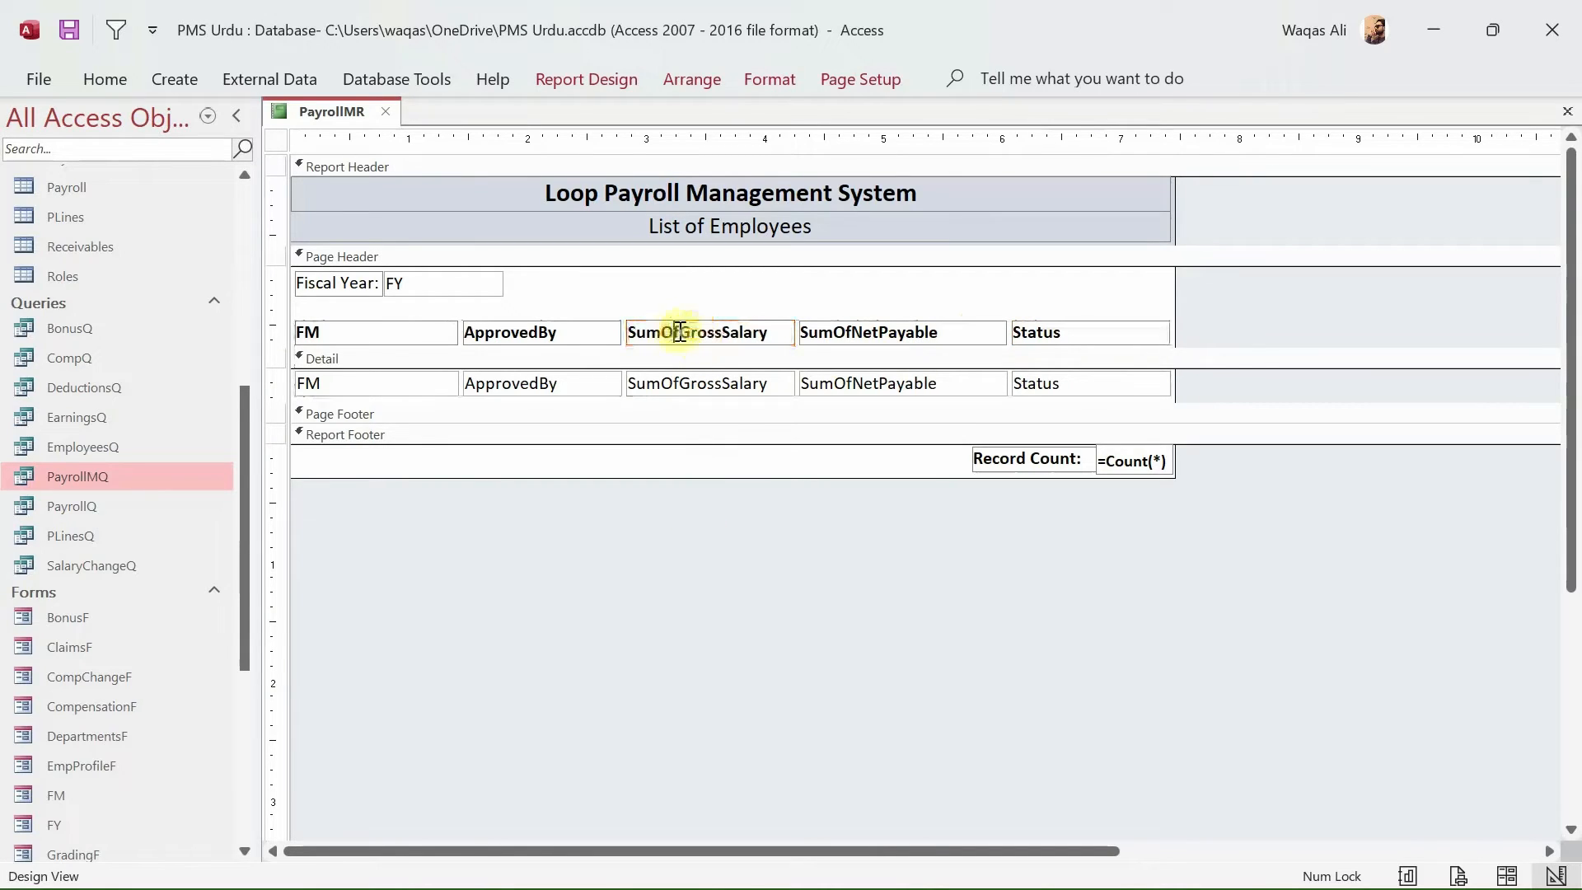
left_click_drag(679, 332, 600, 329)
key("Delete")
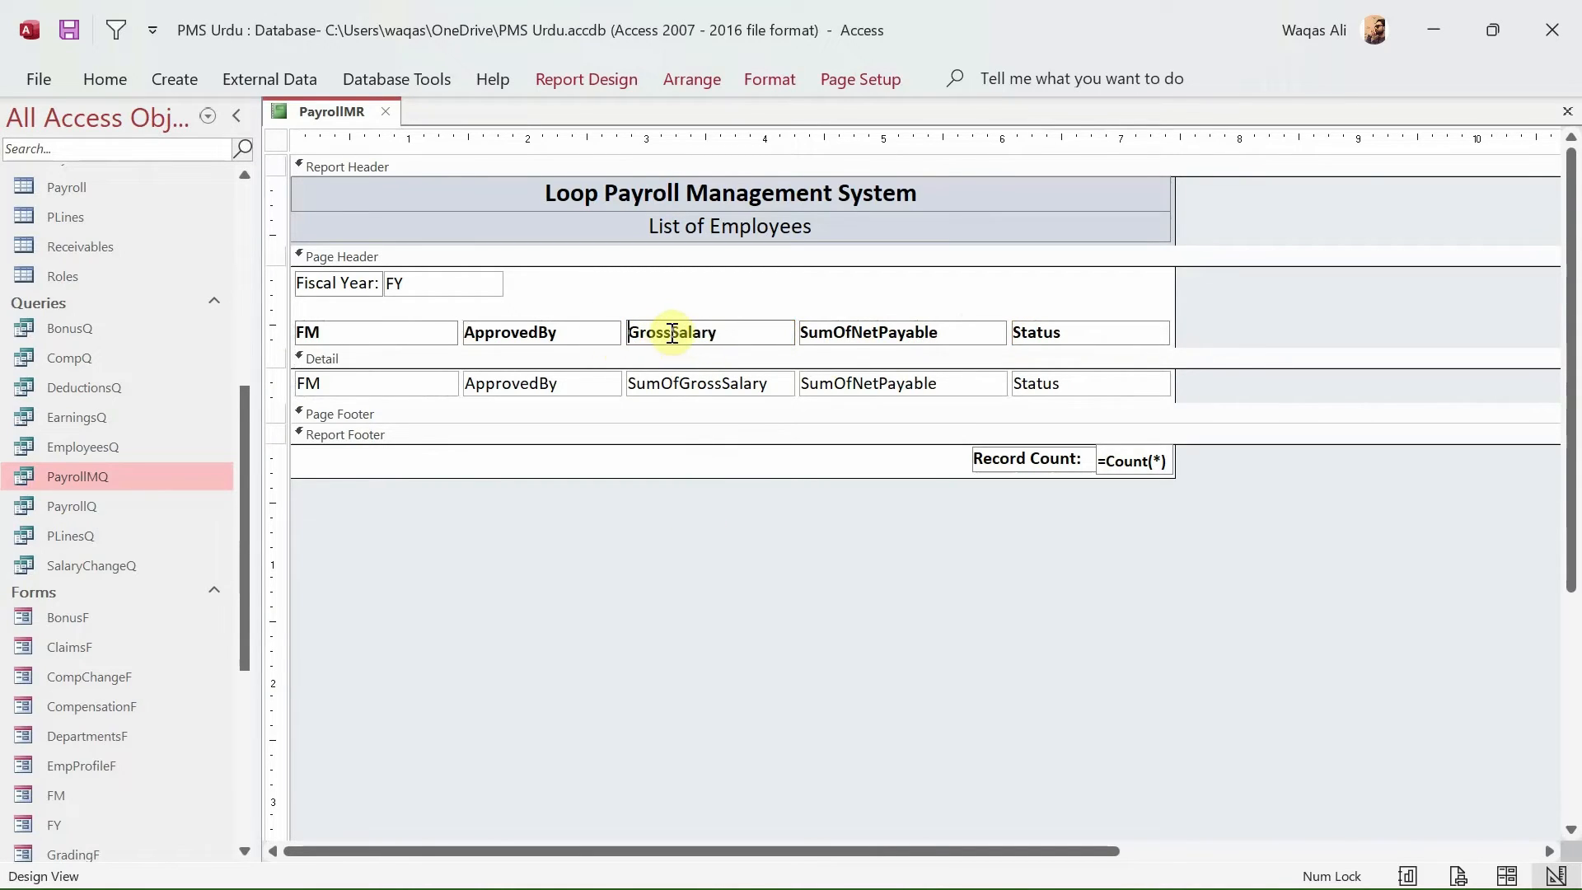
left_click(671, 333)
left_click(855, 332)
left_click_drag(852, 332, 717, 321)
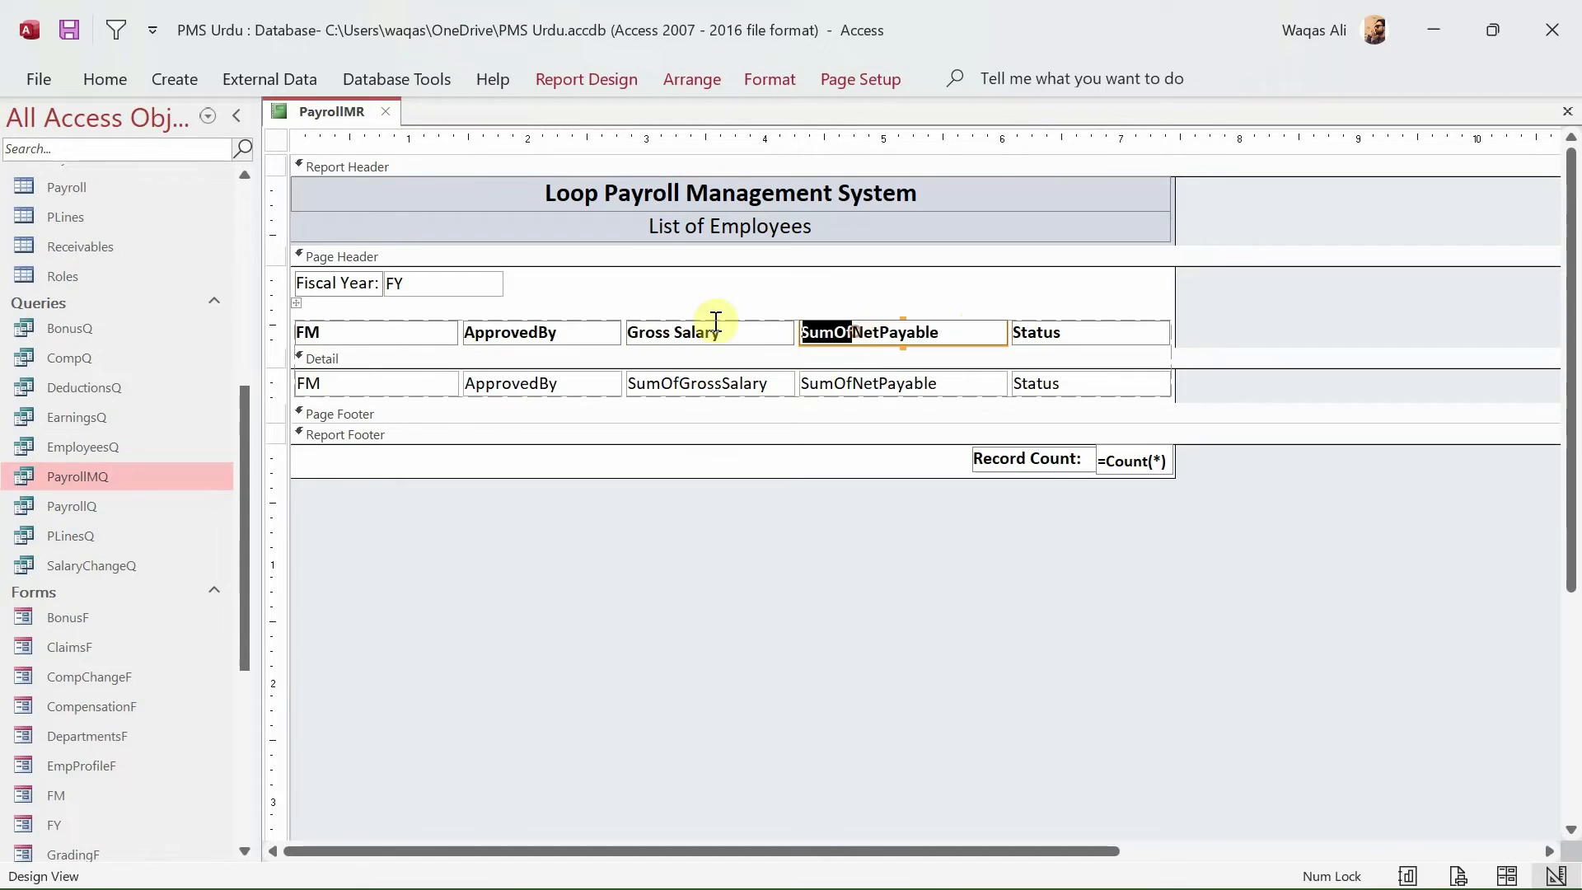
key("Delete")
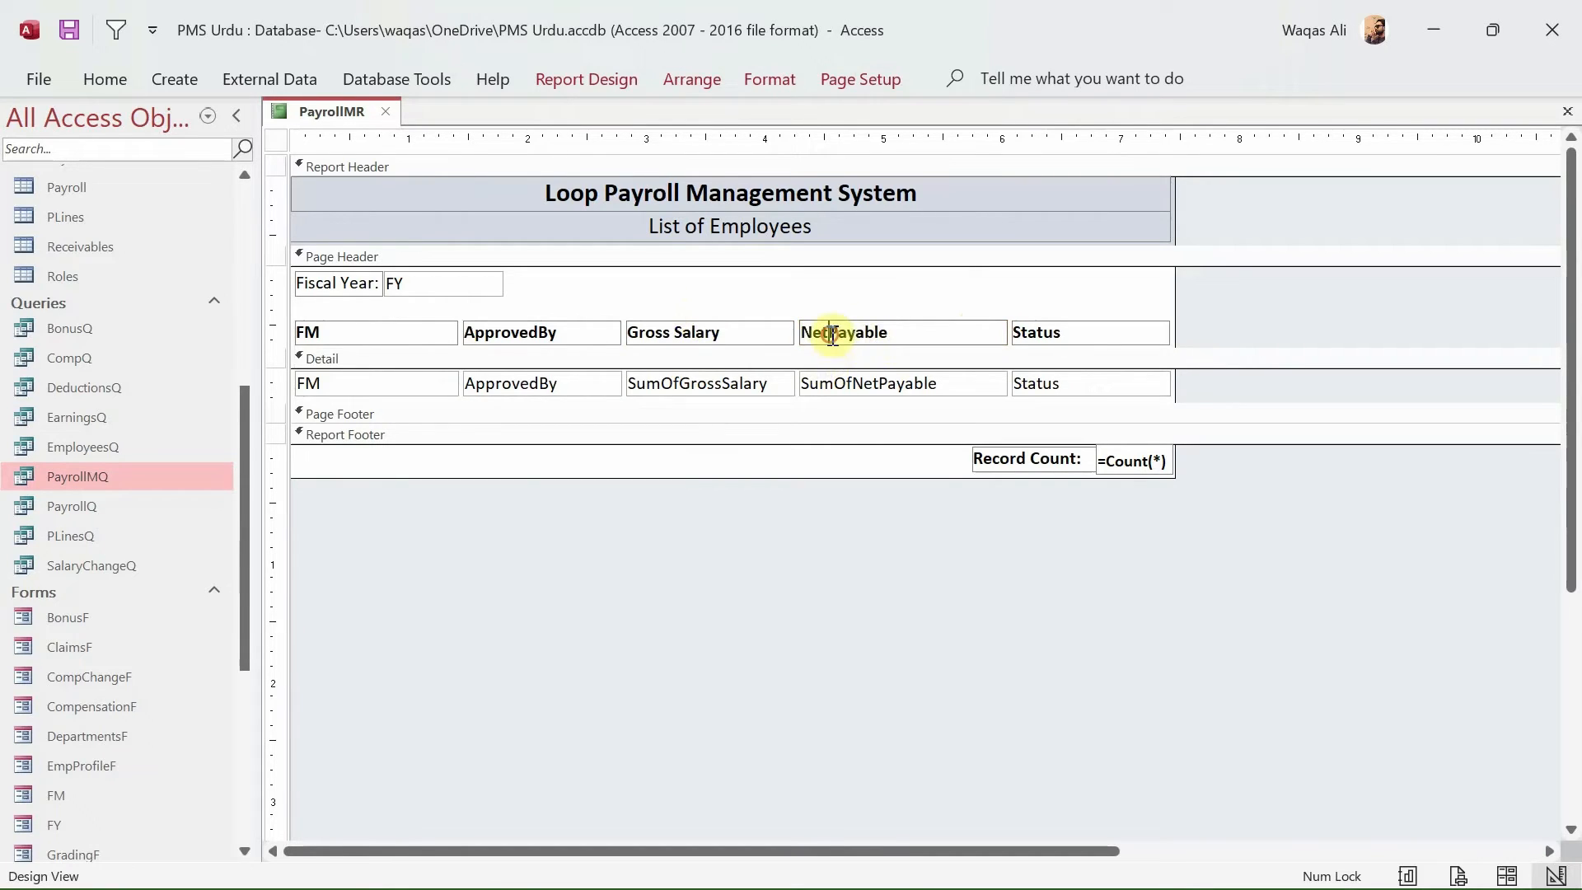
left_click(831, 334)
left_click(842, 571)
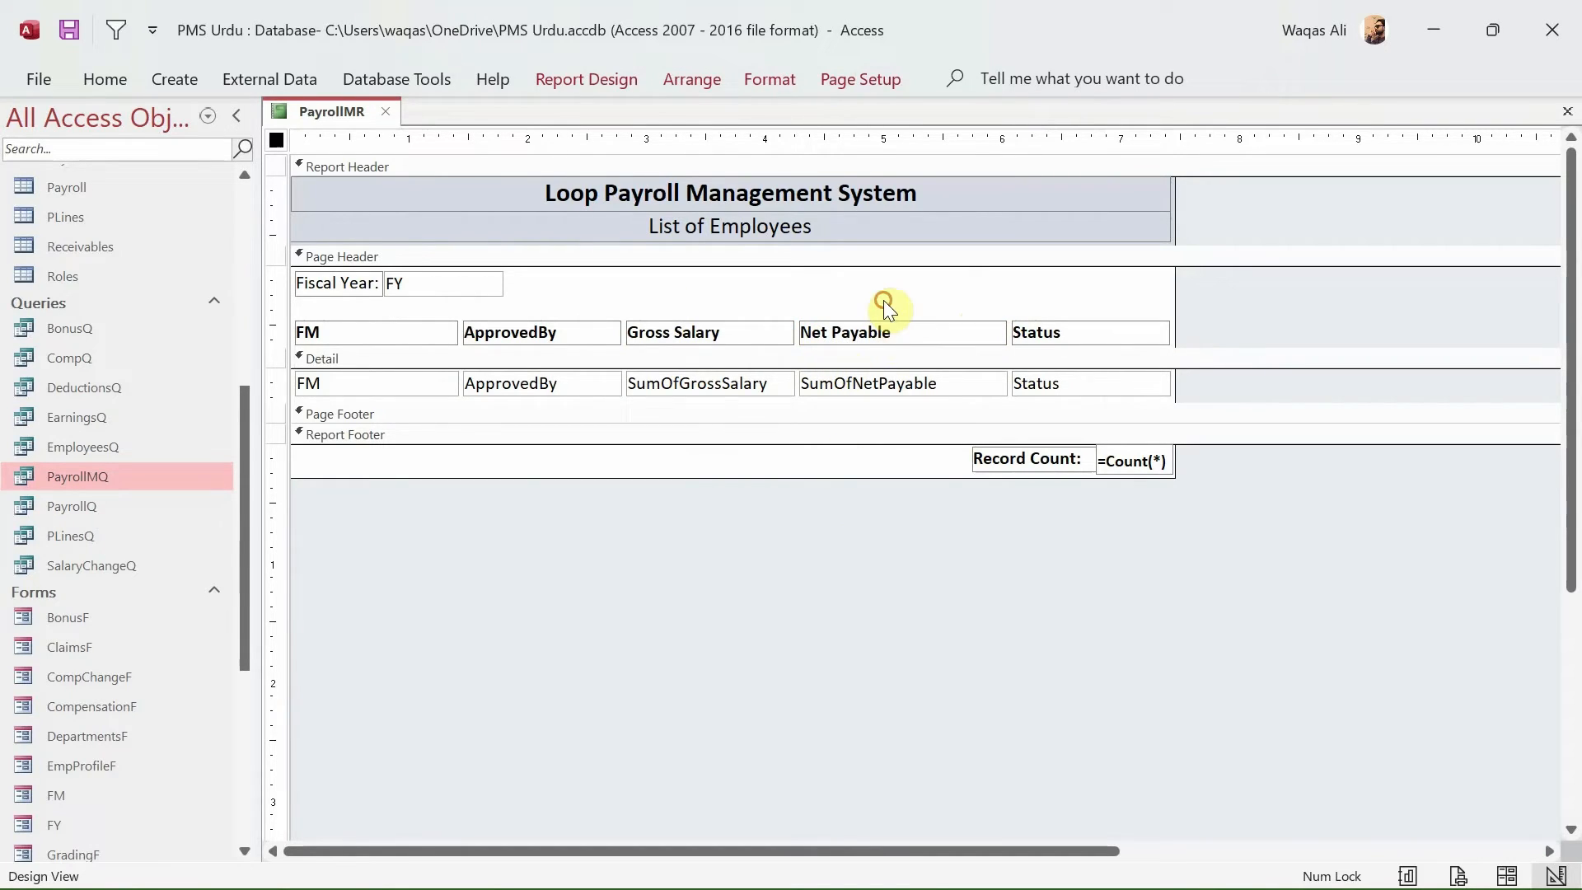
- Center the text of the Gross Salary and Net Payable labels together with their text boxes in the Detail section
left_click_drag(884, 300, 696, 377)
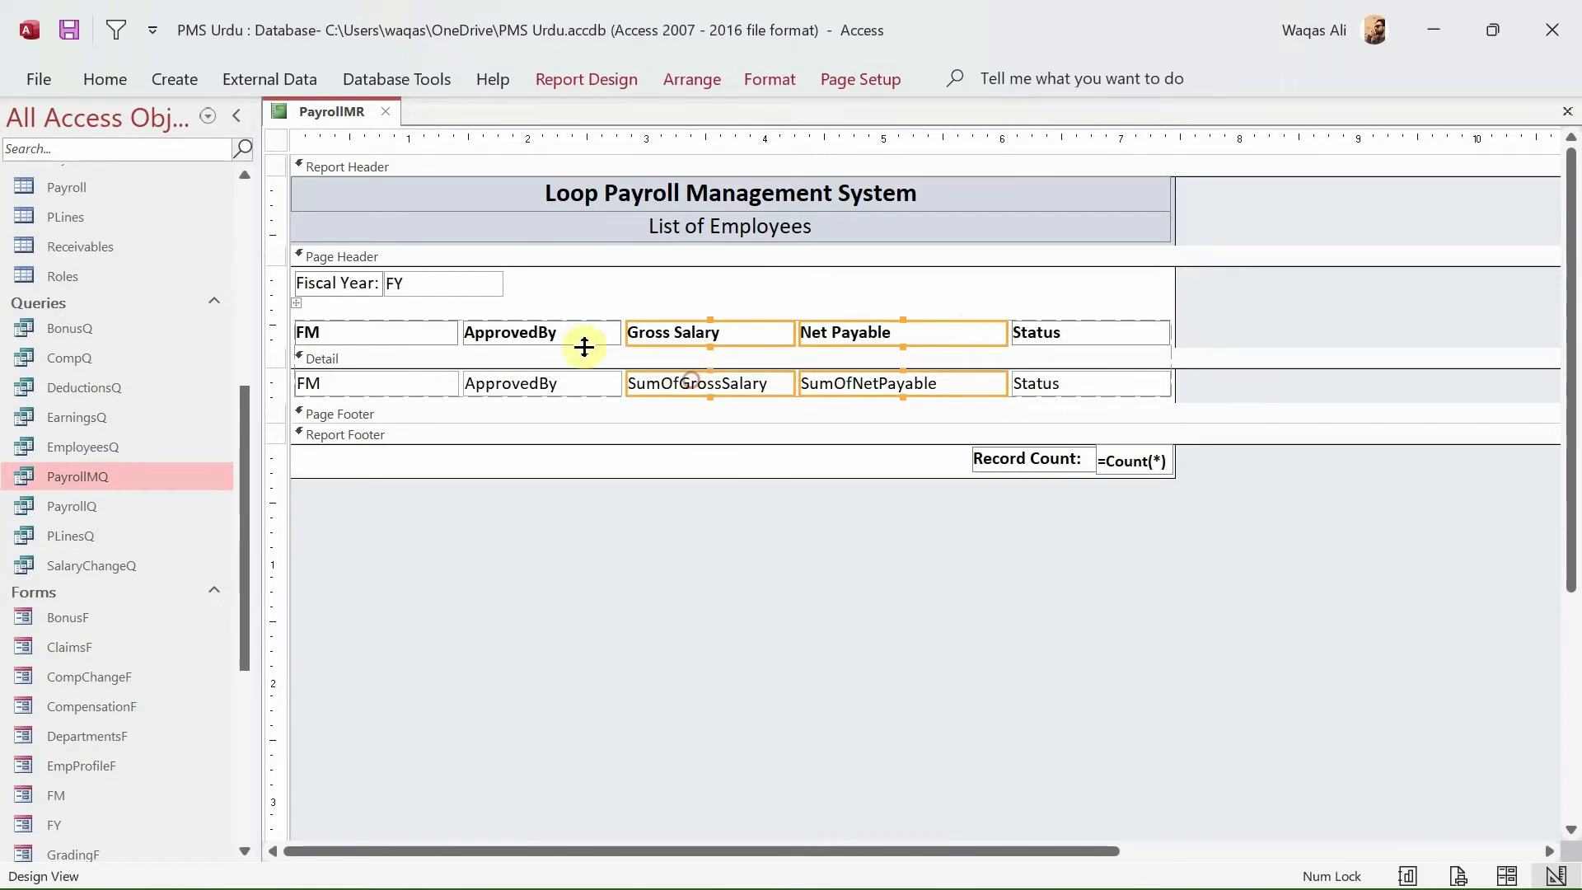
left_click(132, 86)
left_click(1332, 180)
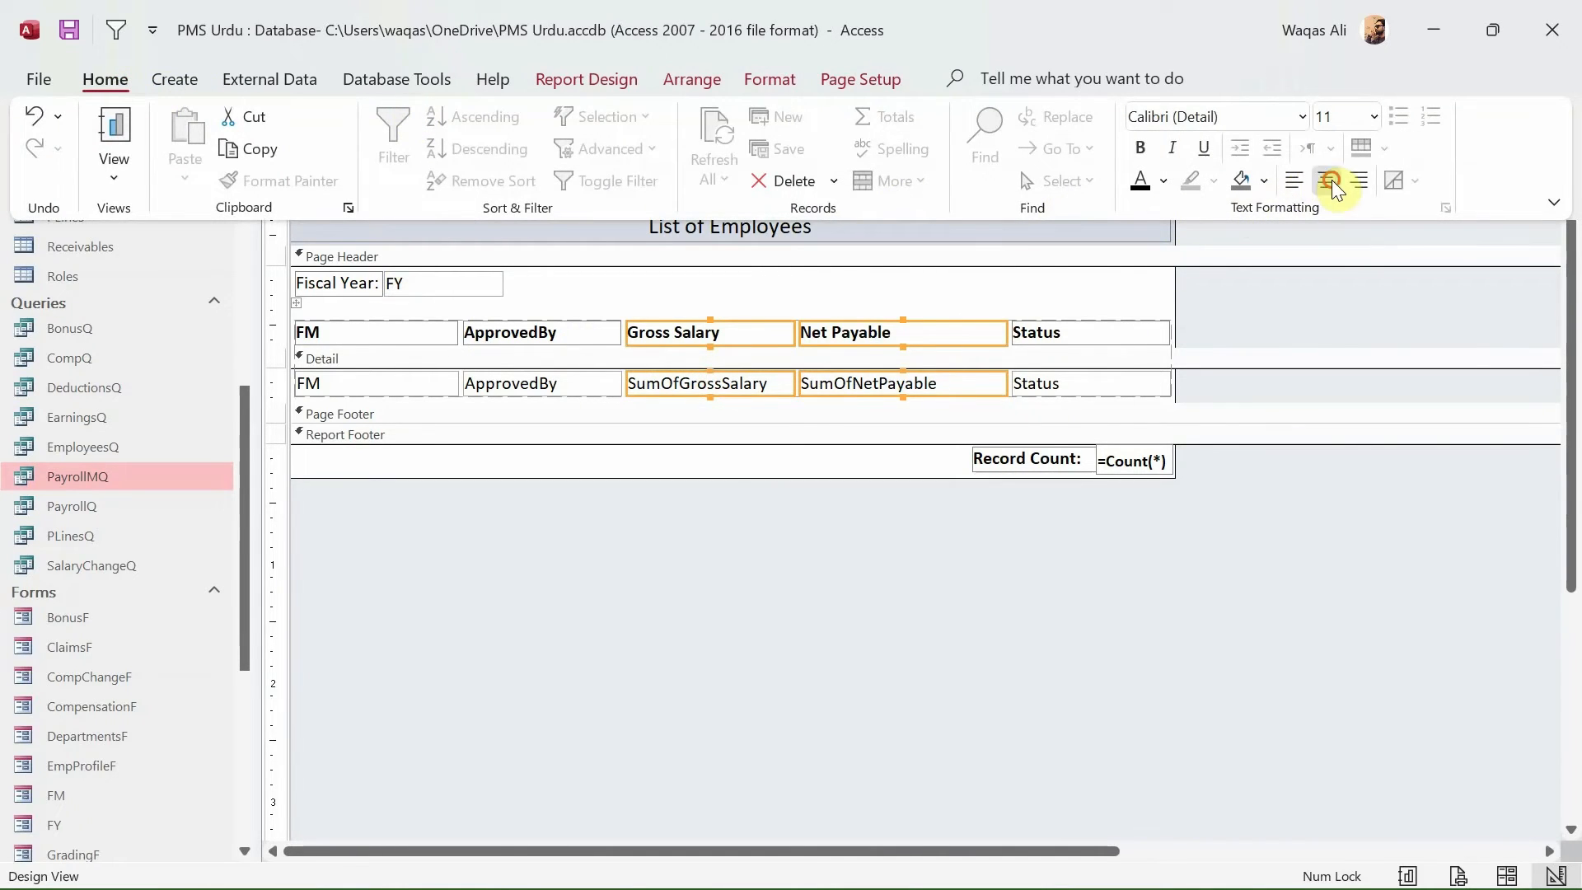
left_click(933, 556)
left_click(704, 522)
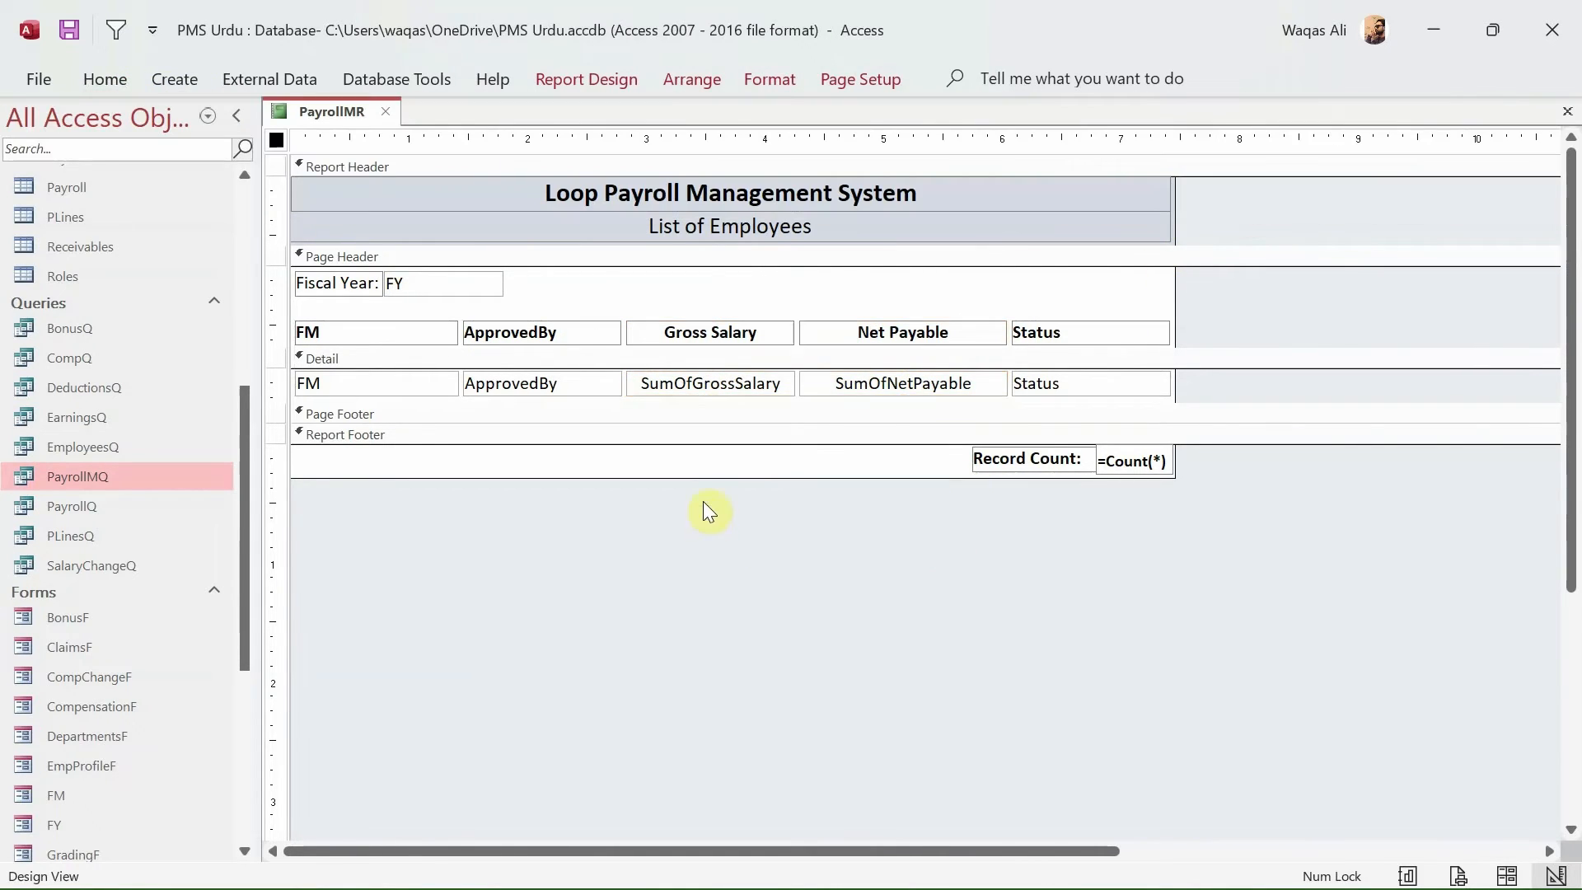
- Show PayrollMR in Report View and examine the control borders and January's Net Payable amount
right_click(338, 120)
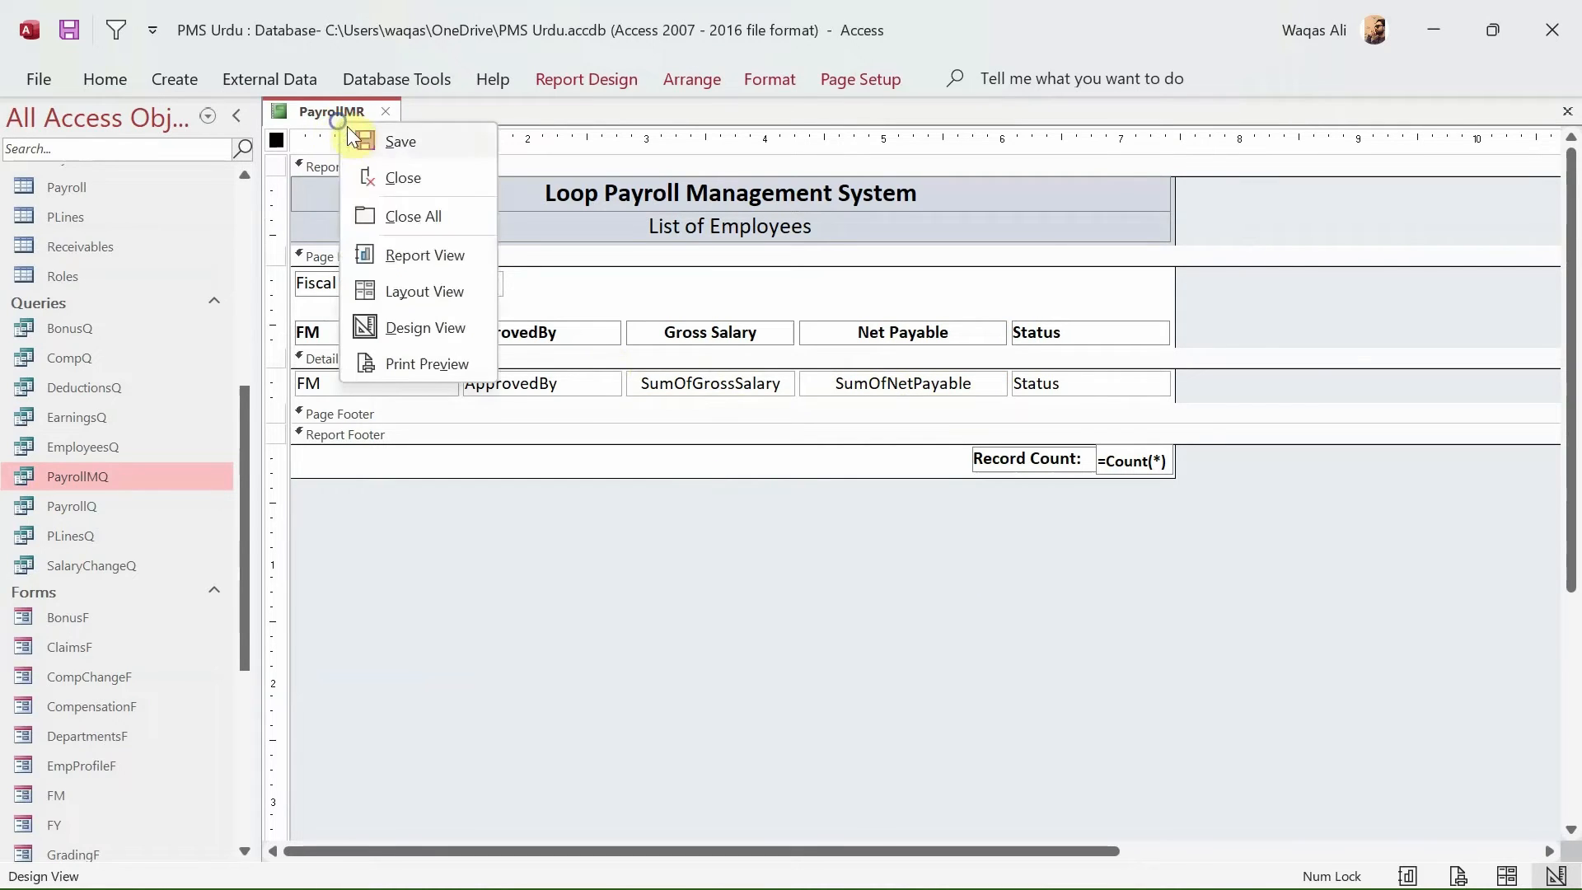
left_click(424, 259)
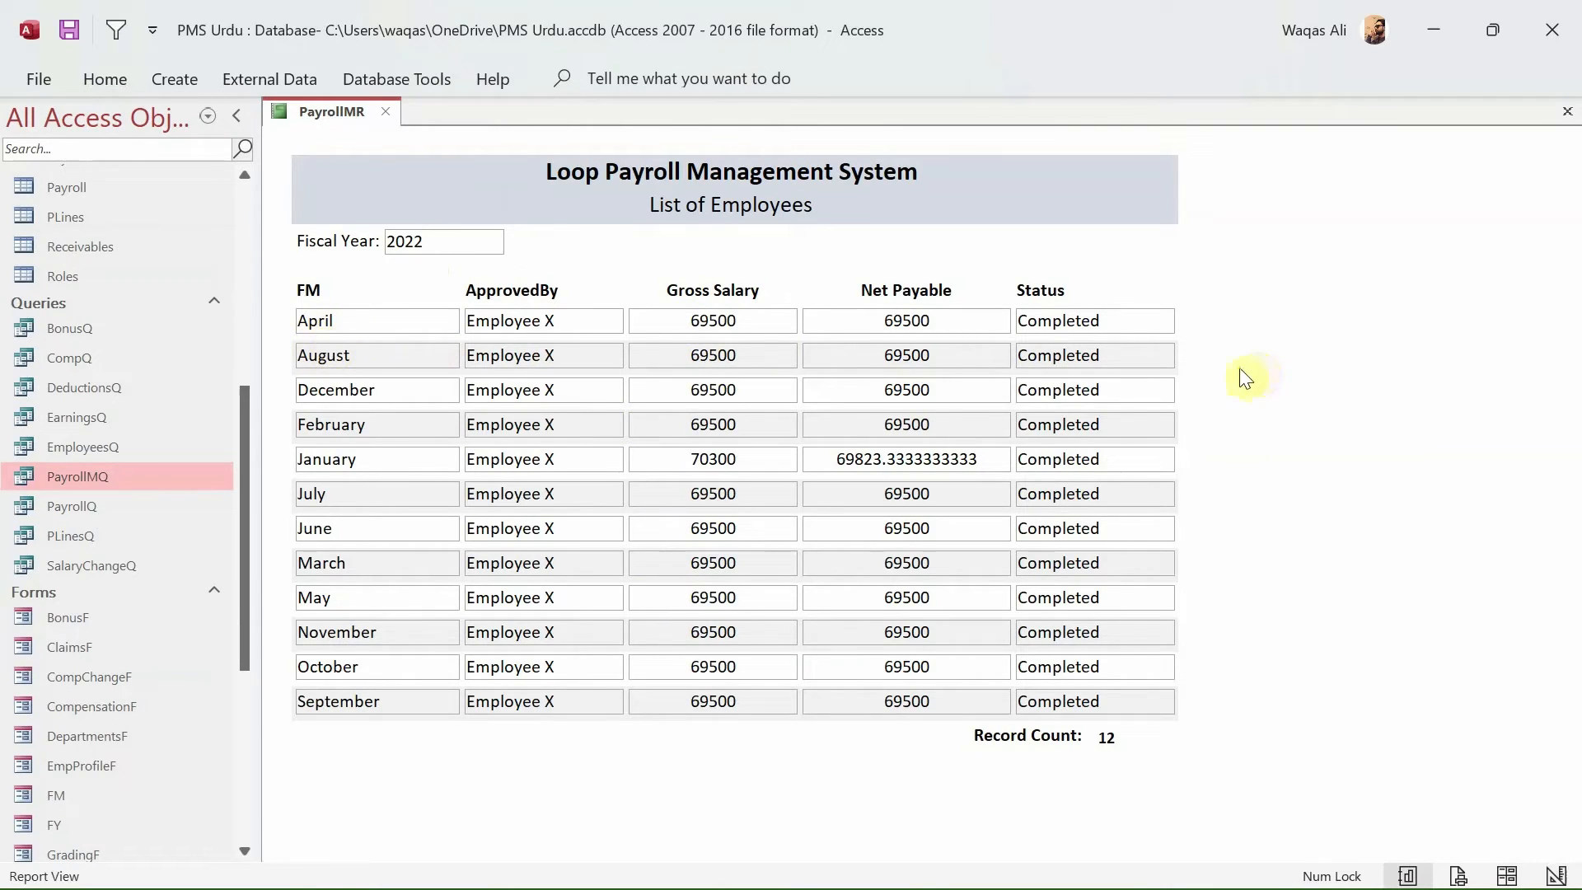
left_click_drag(839, 459, 972, 459)
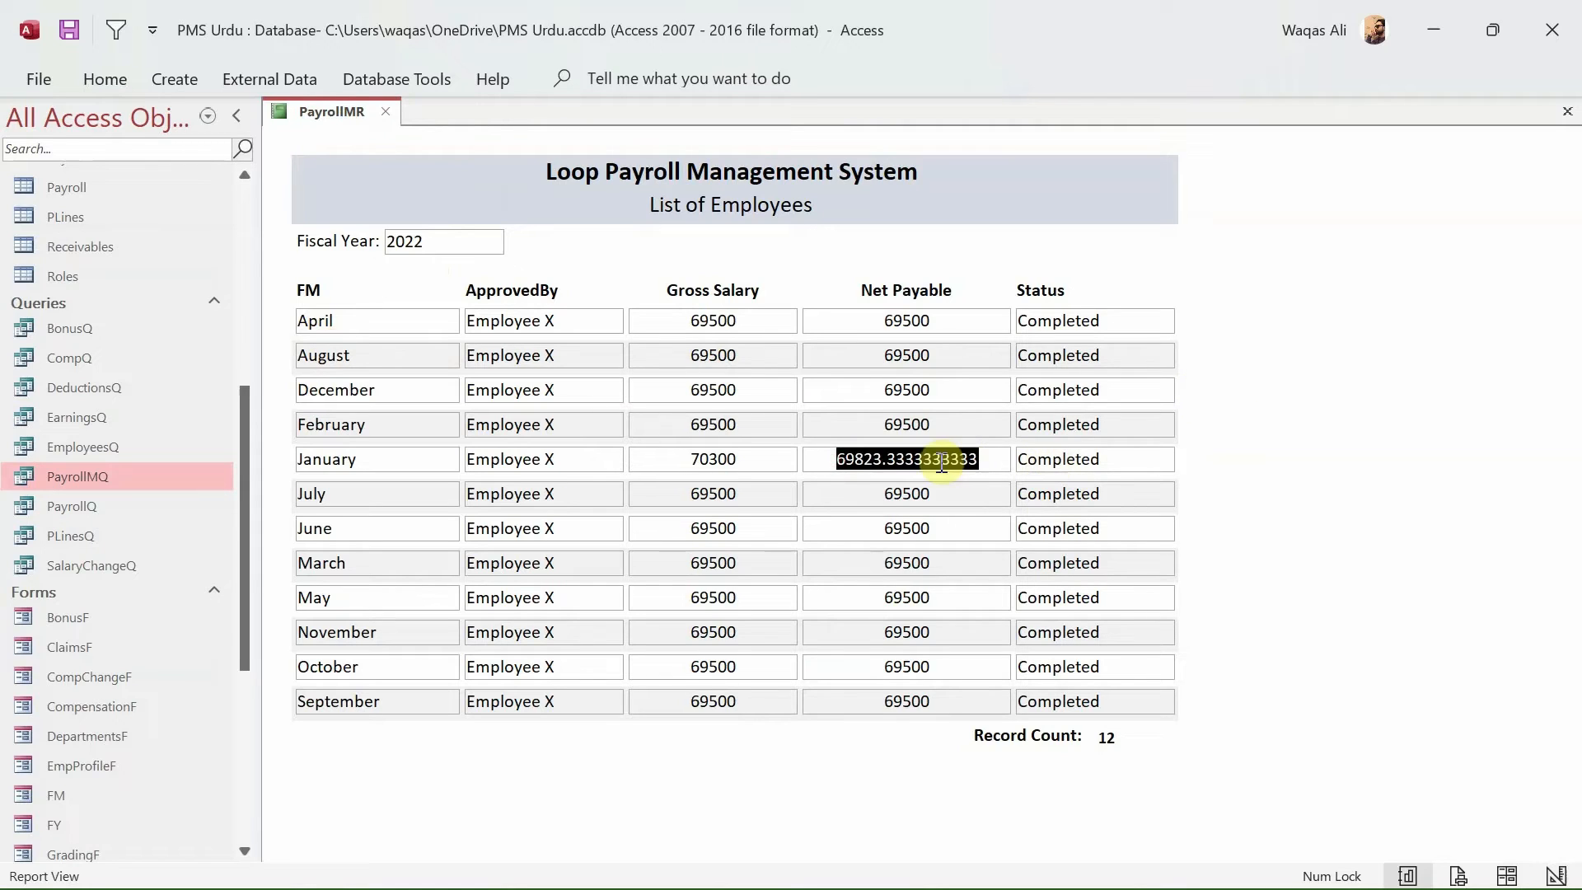
left_click(941, 458)
- In Design View, make the outlines of all Page Header and Detail controls transparent and check the report in Report View
right_click(1404, 442)
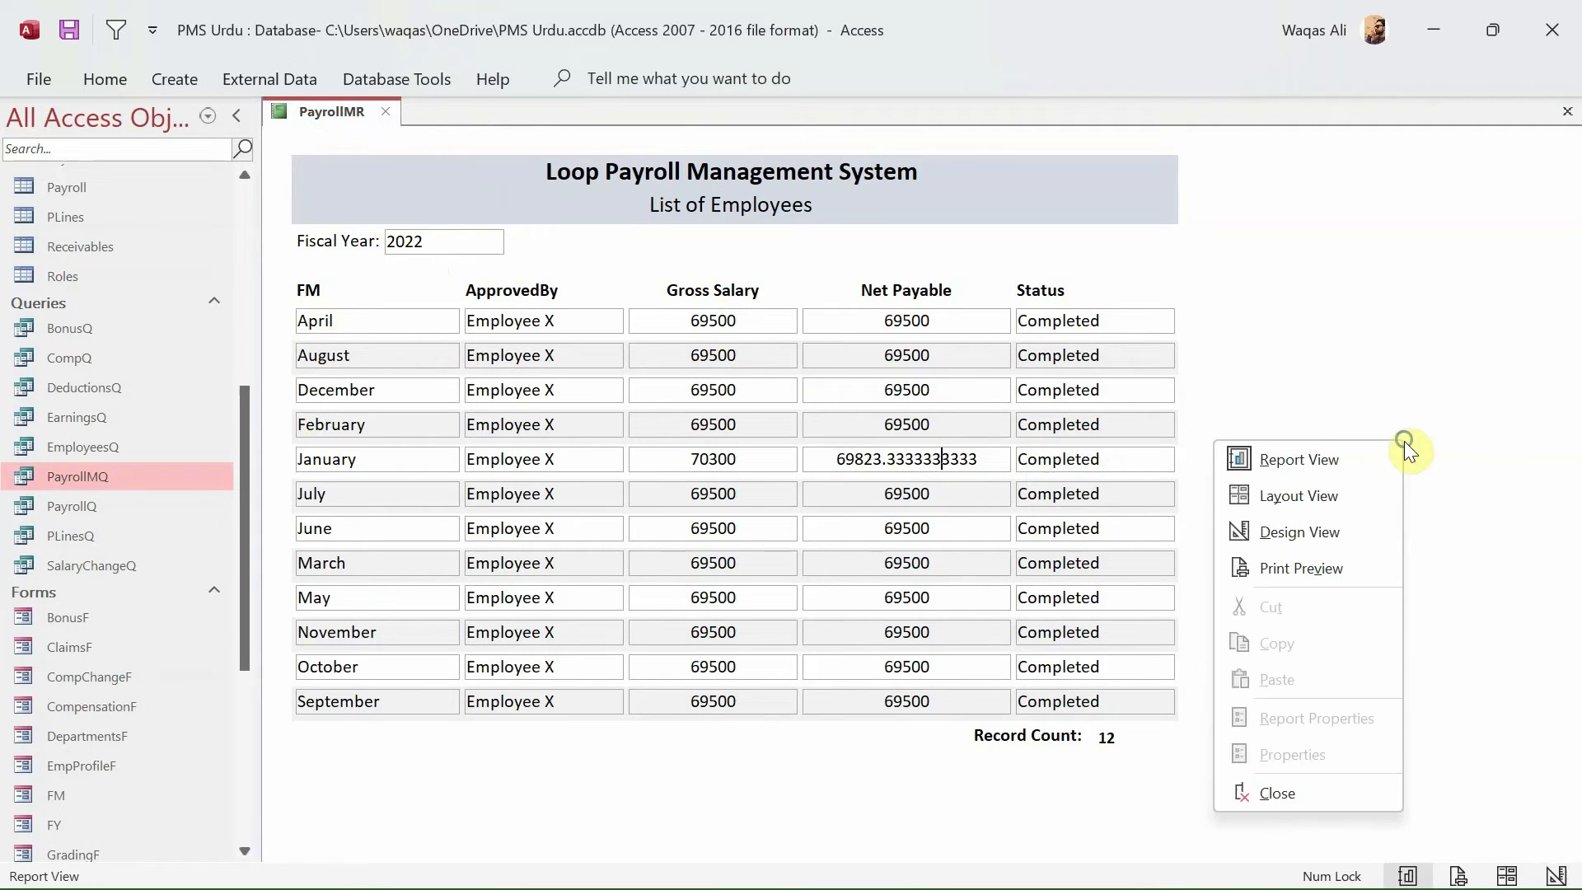
left_click(1358, 535)
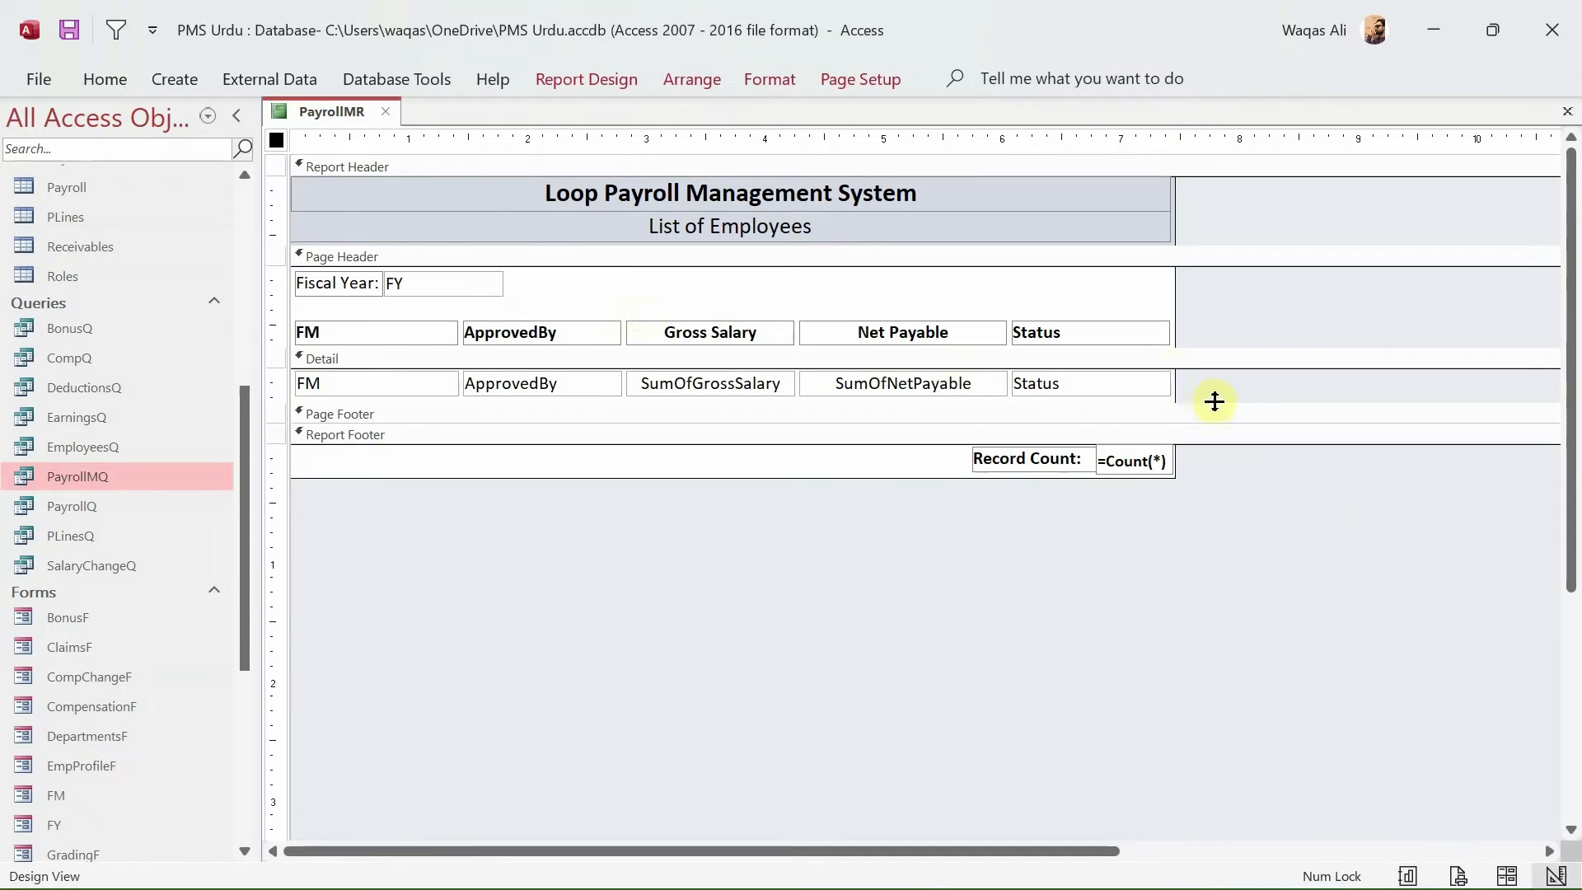
left_click_drag(1192, 390, 311, 258)
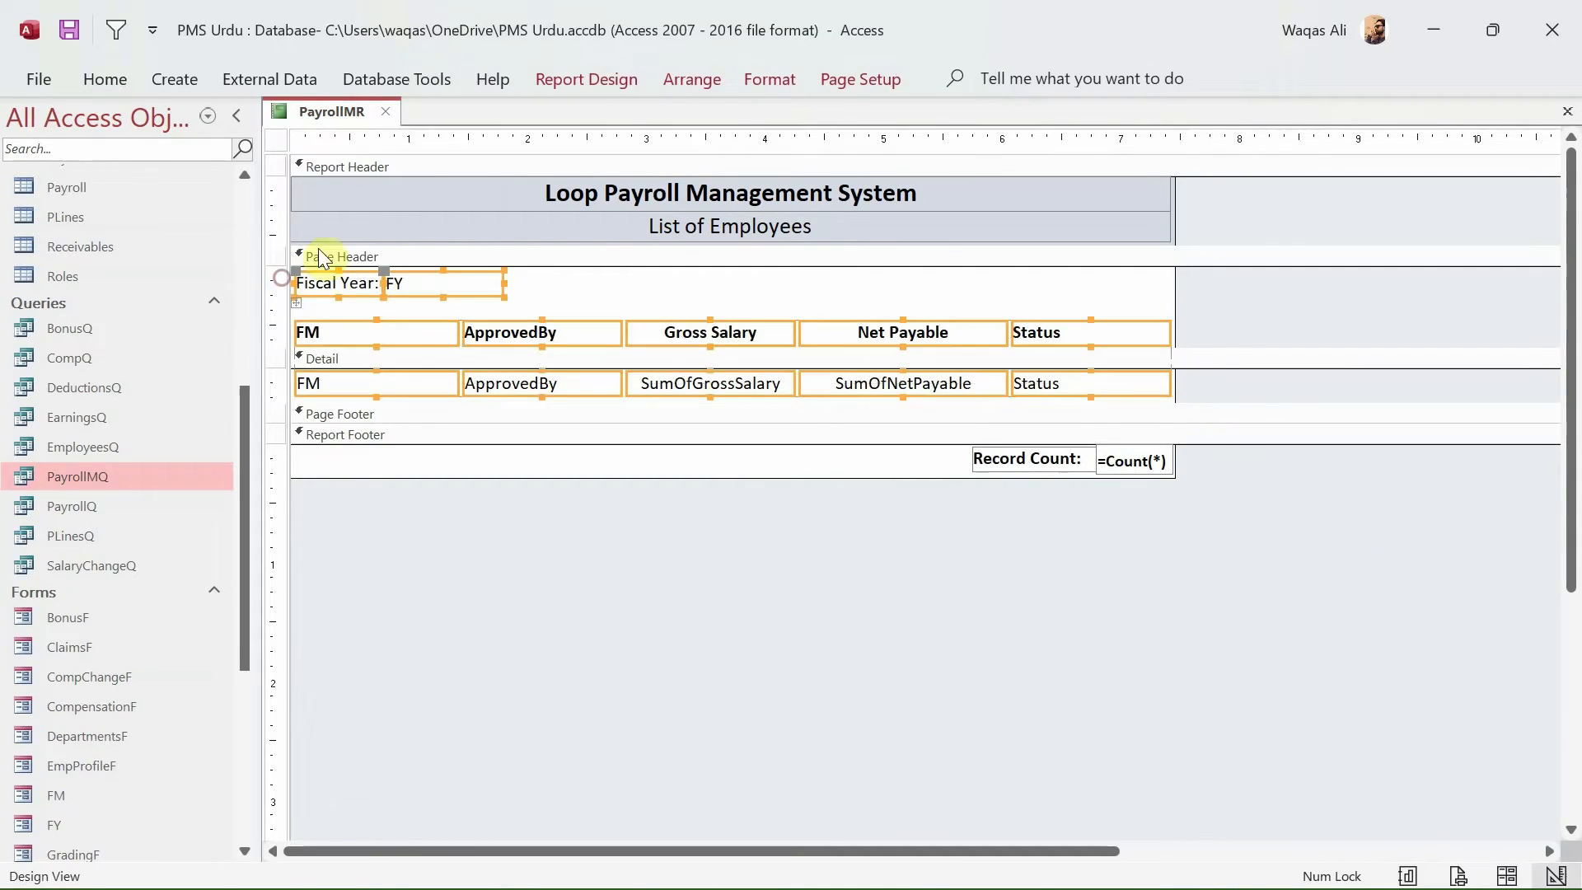
left_click(754, 76)
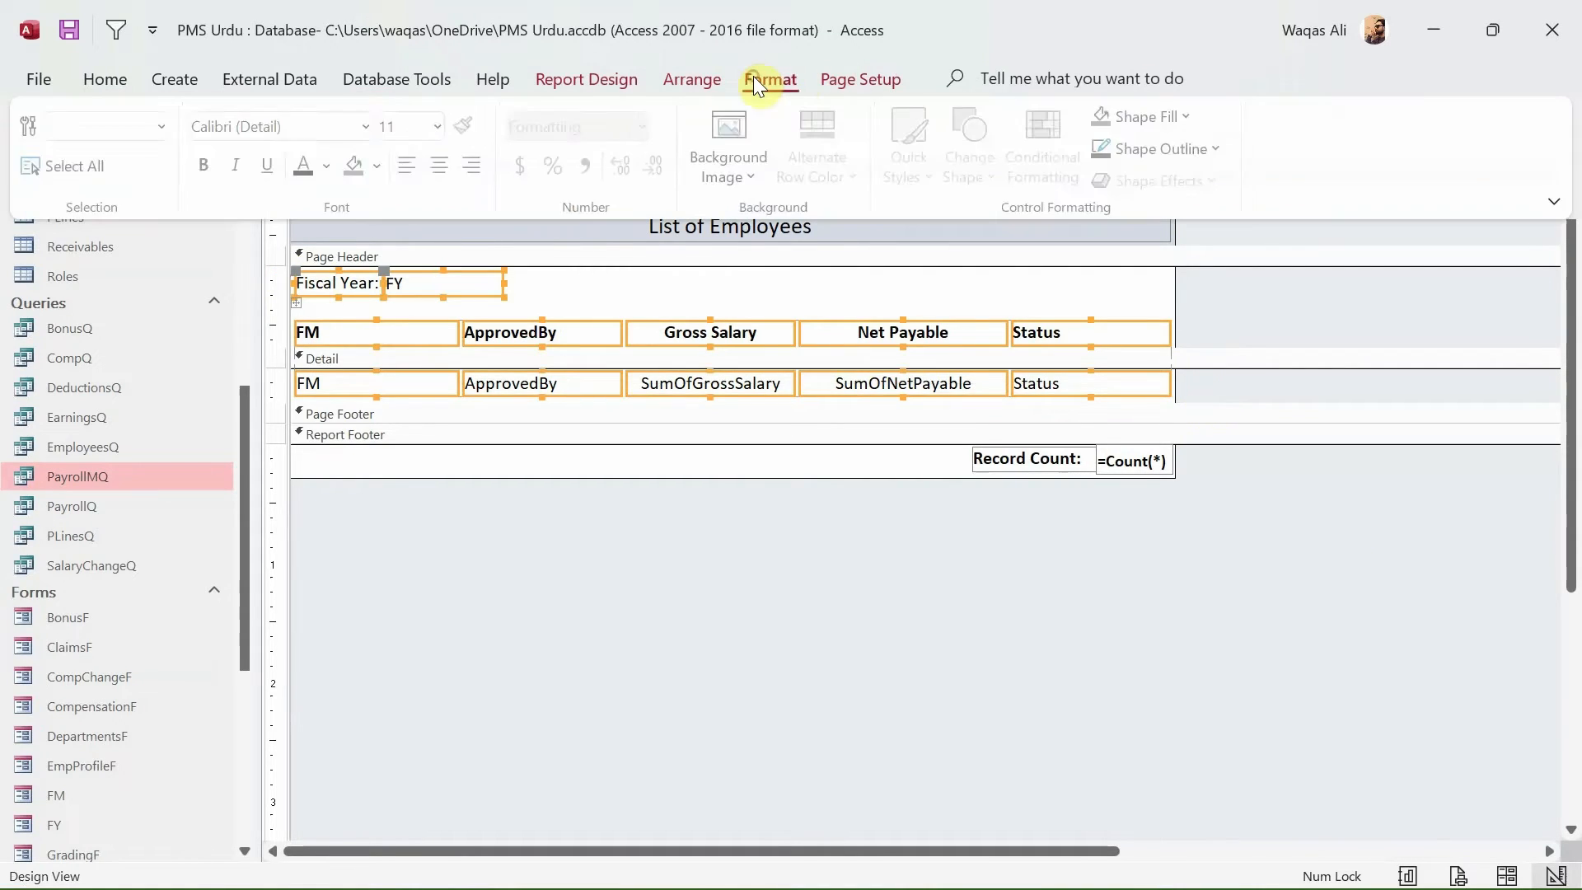
left_click(1142, 153)
left_click(1191, 656)
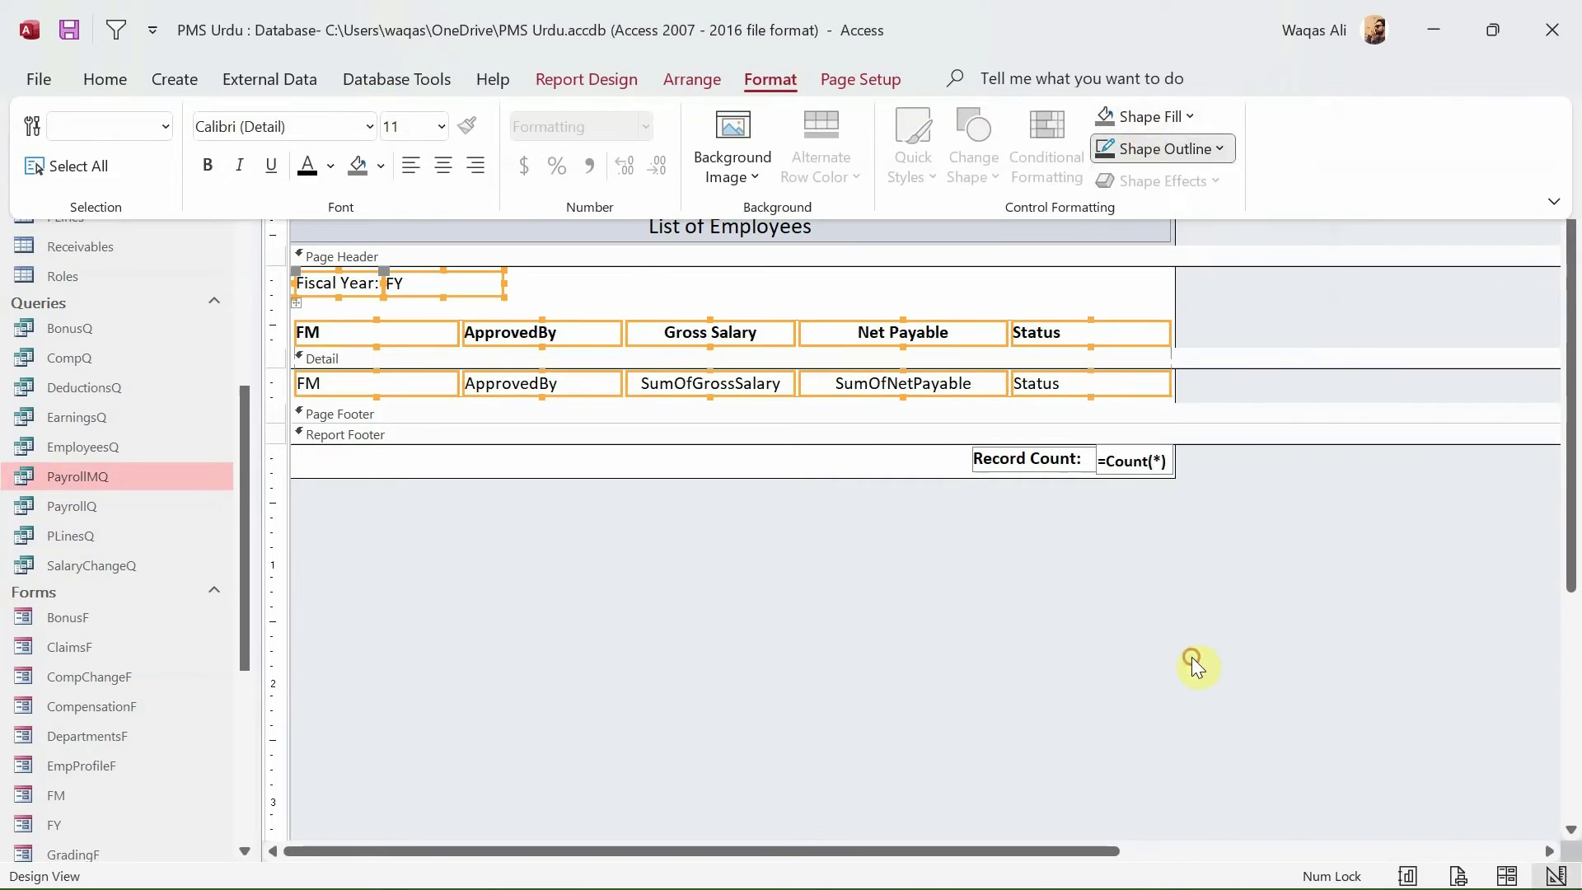
left_click(729, 545)
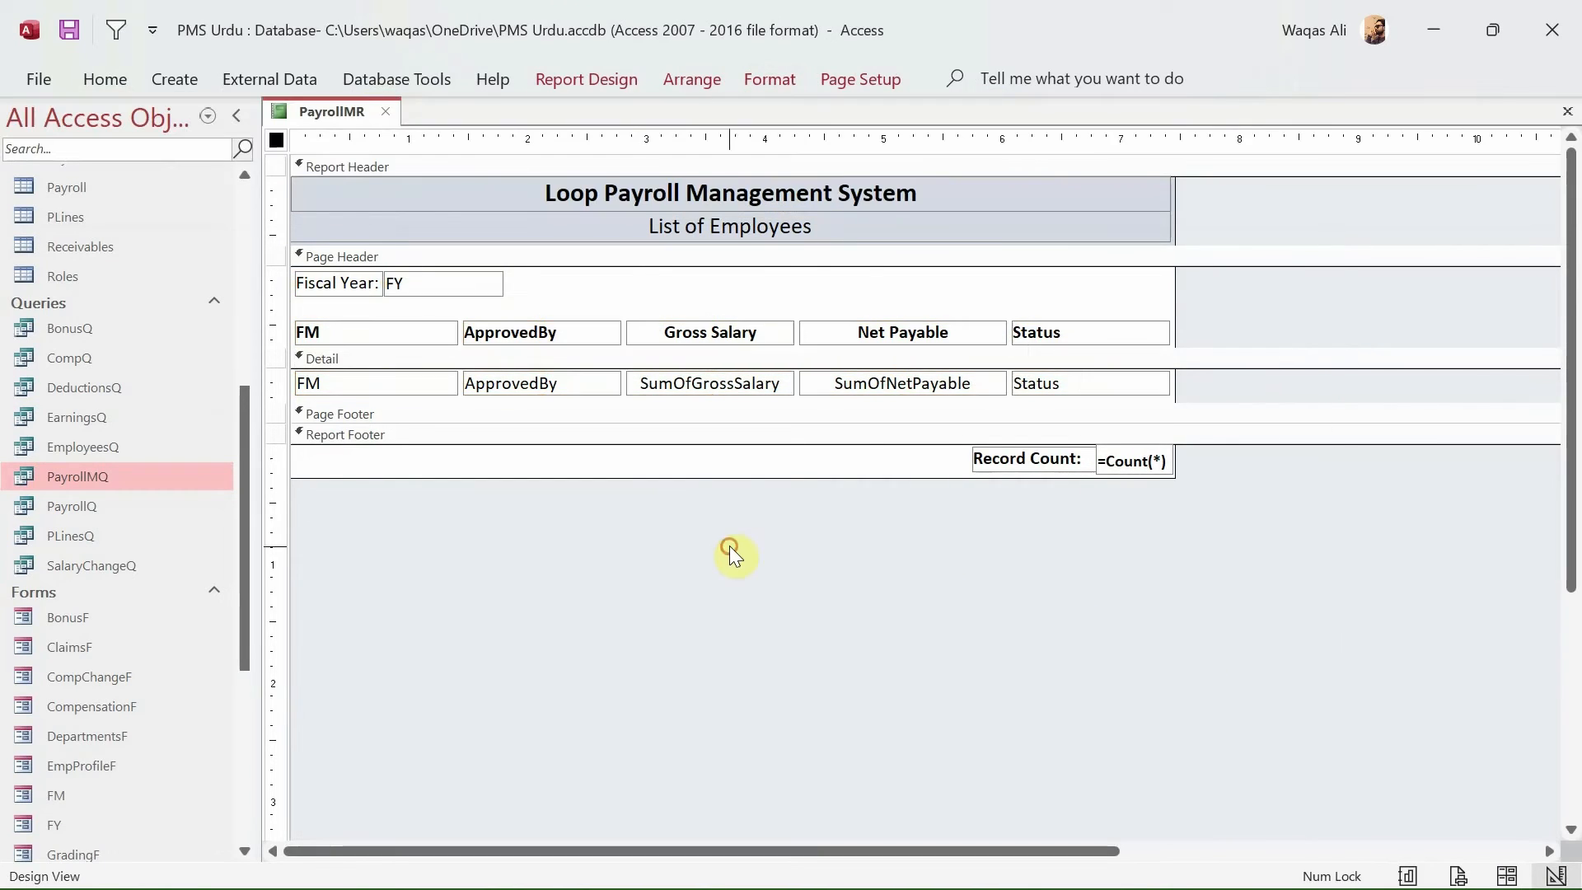
right_click(343, 111)
left_click(445, 241)
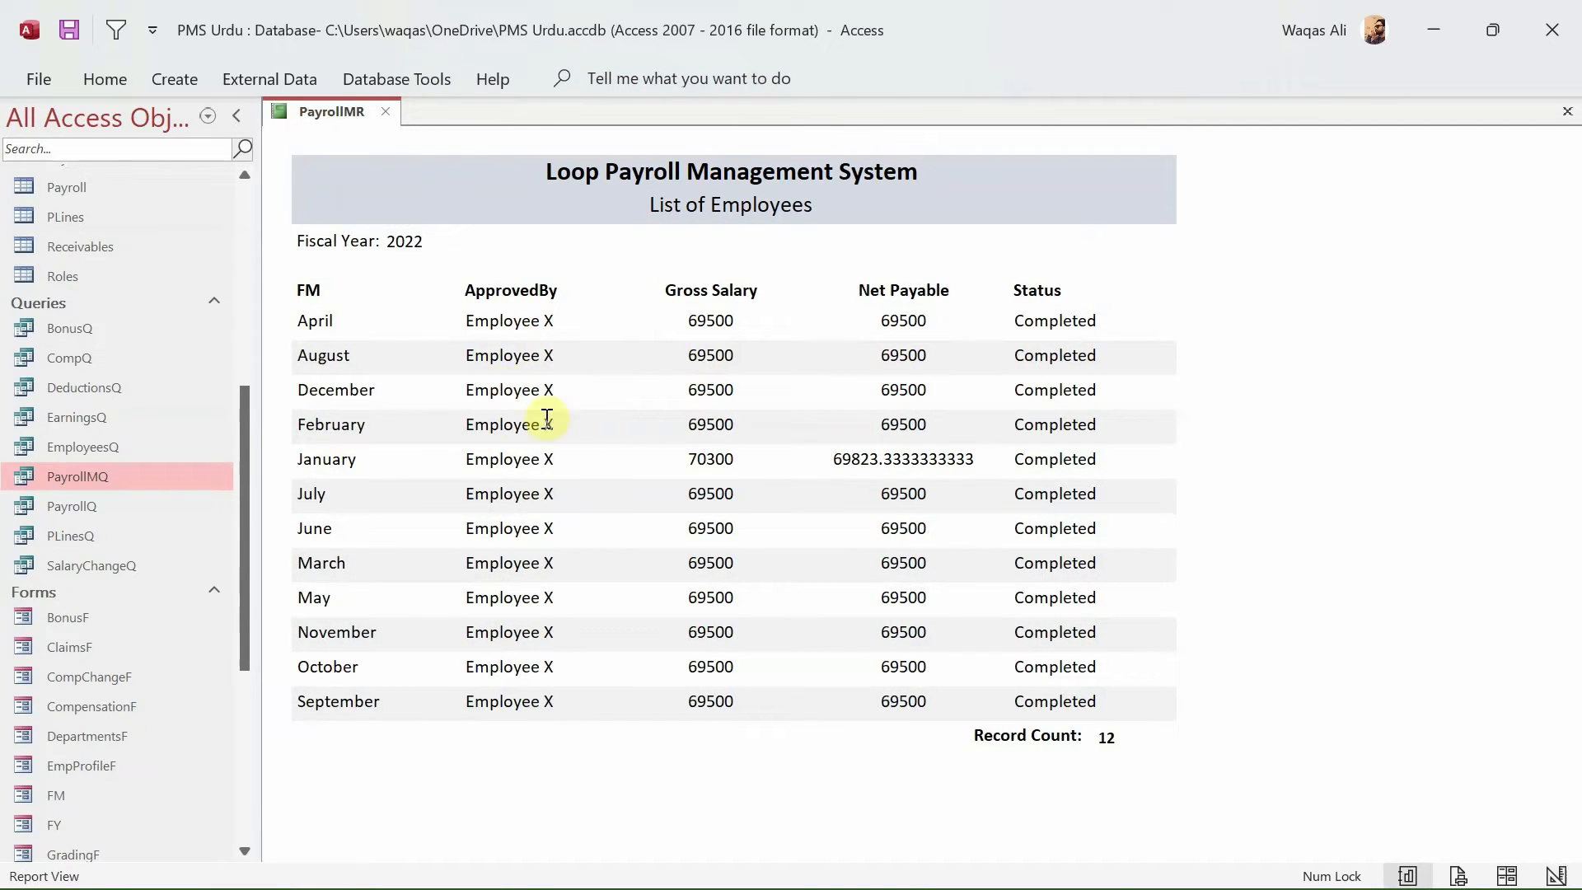
- In Design View, draw a horizontal line under the Detail fields across all five columns and shrink the Detail section to fit it
right_click(1297, 387)
left_click(1330, 464)
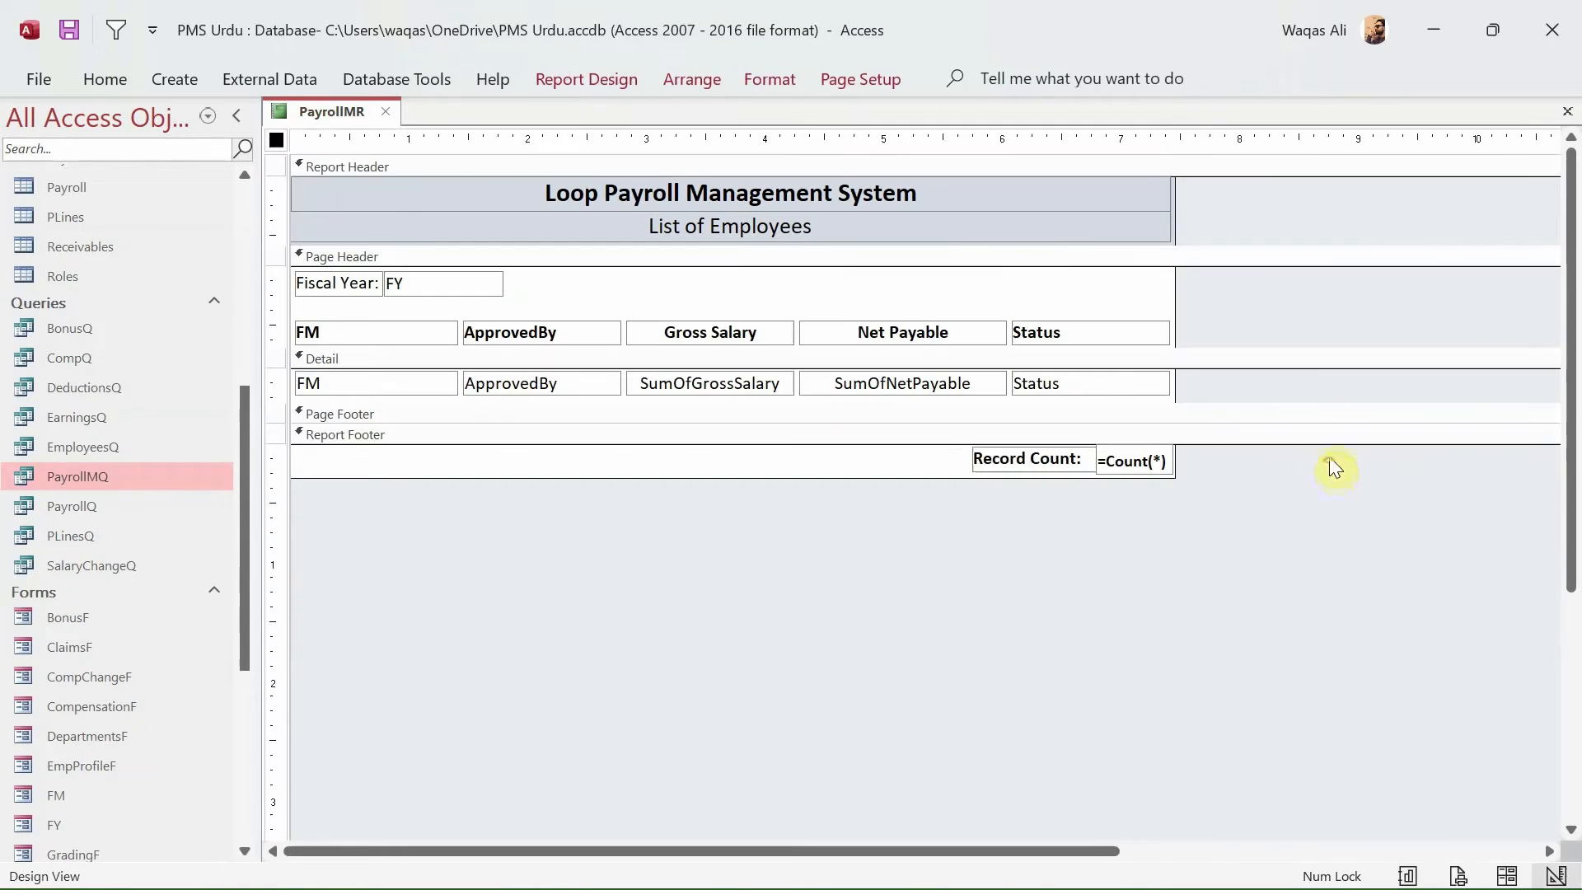
left_click_drag(1218, 402, 1219, 412)
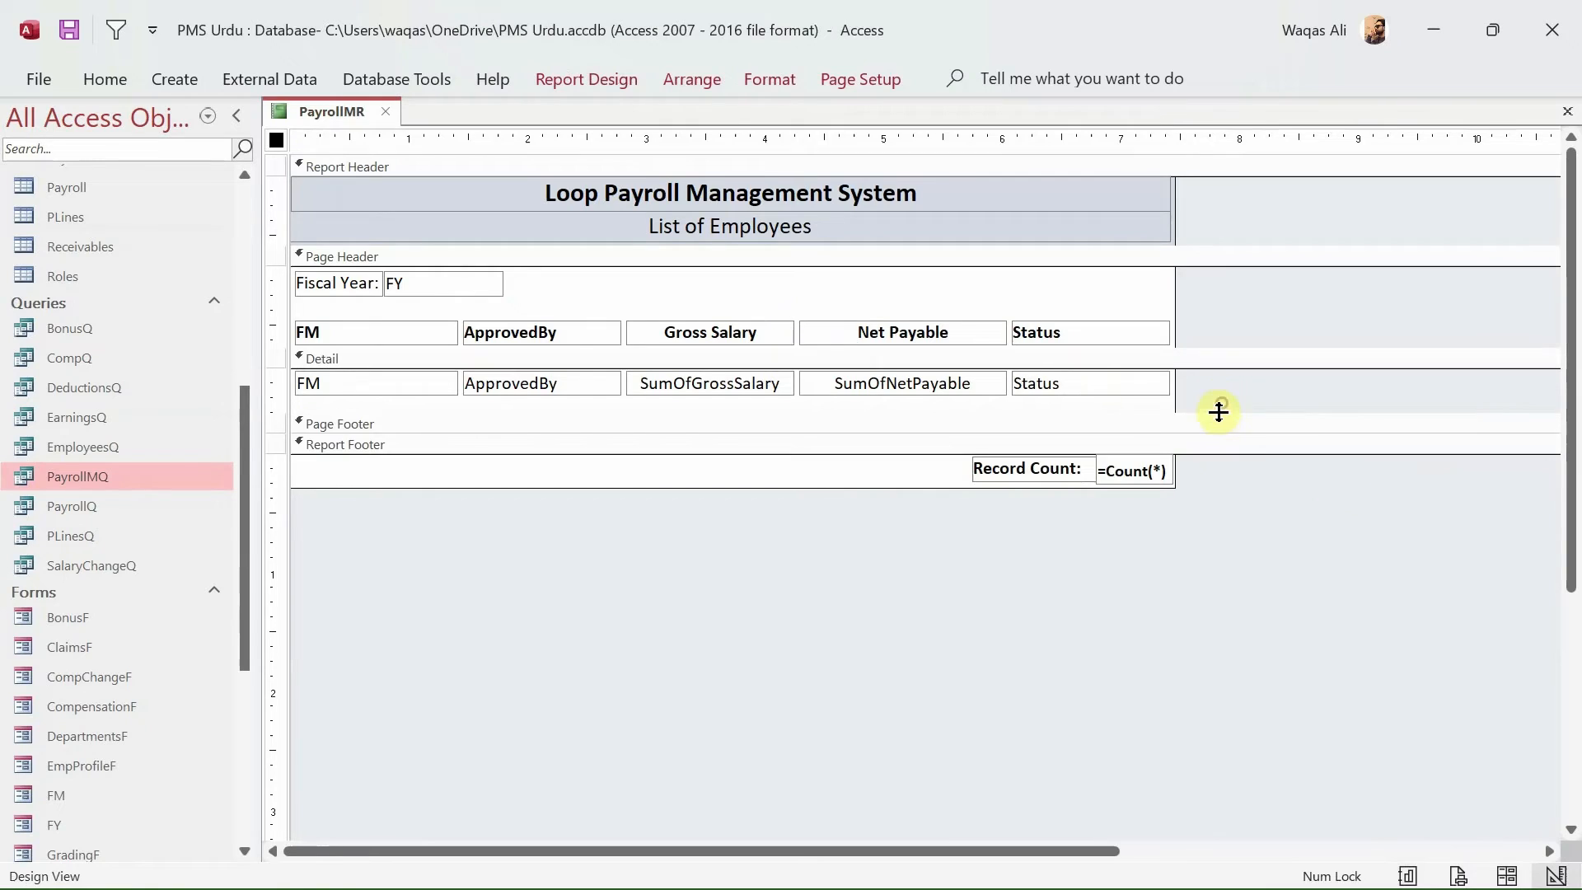
left_click(779, 80)
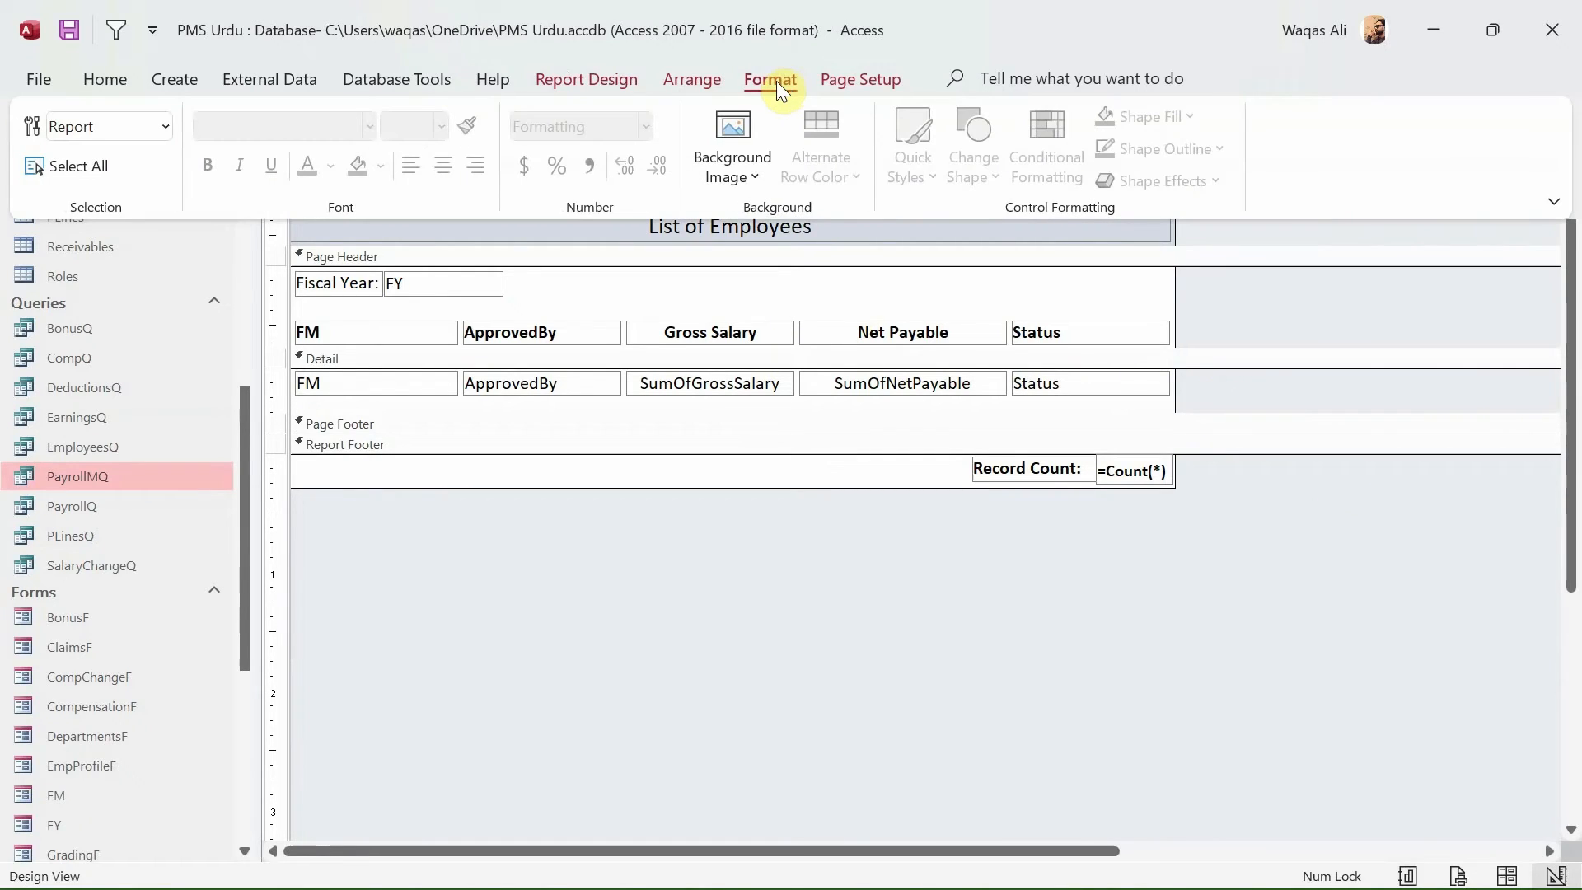
left_click(628, 84)
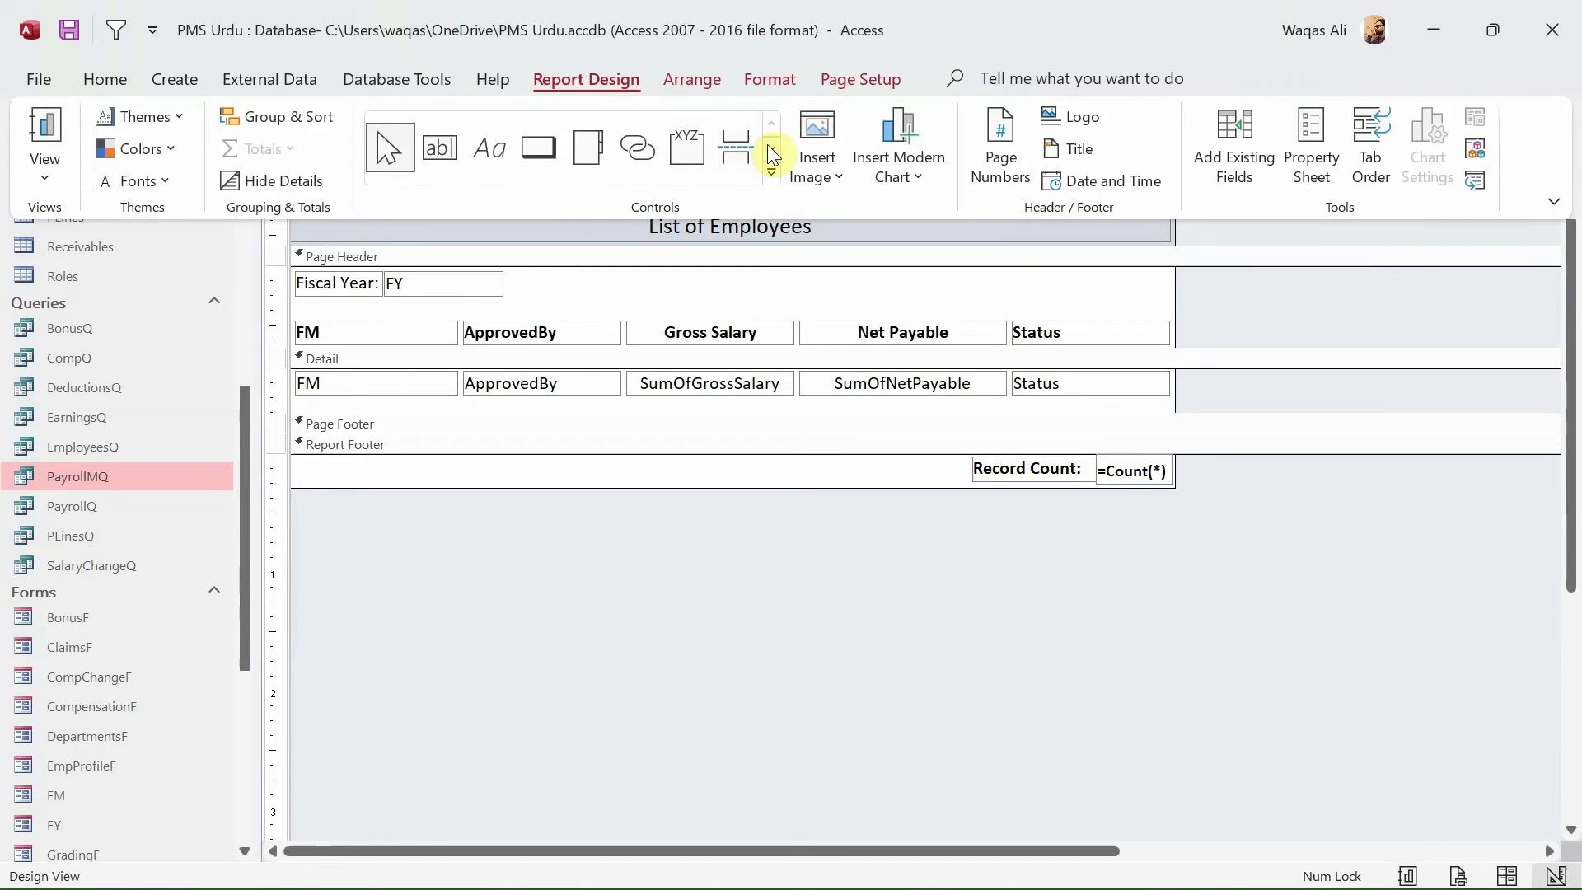
left_click(770, 149)
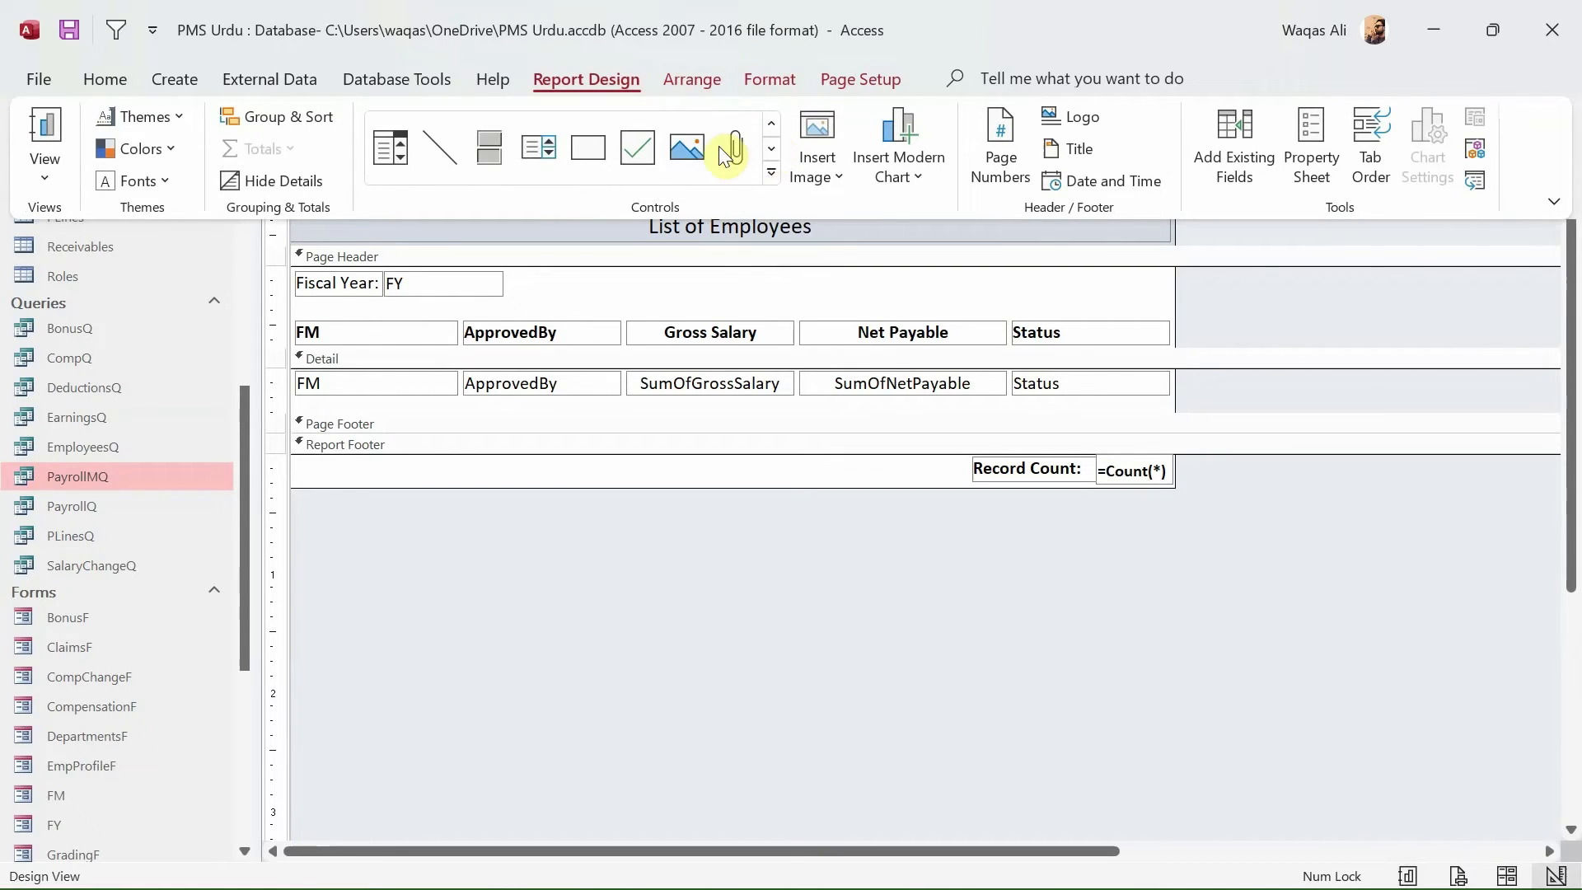
left_click(451, 152)
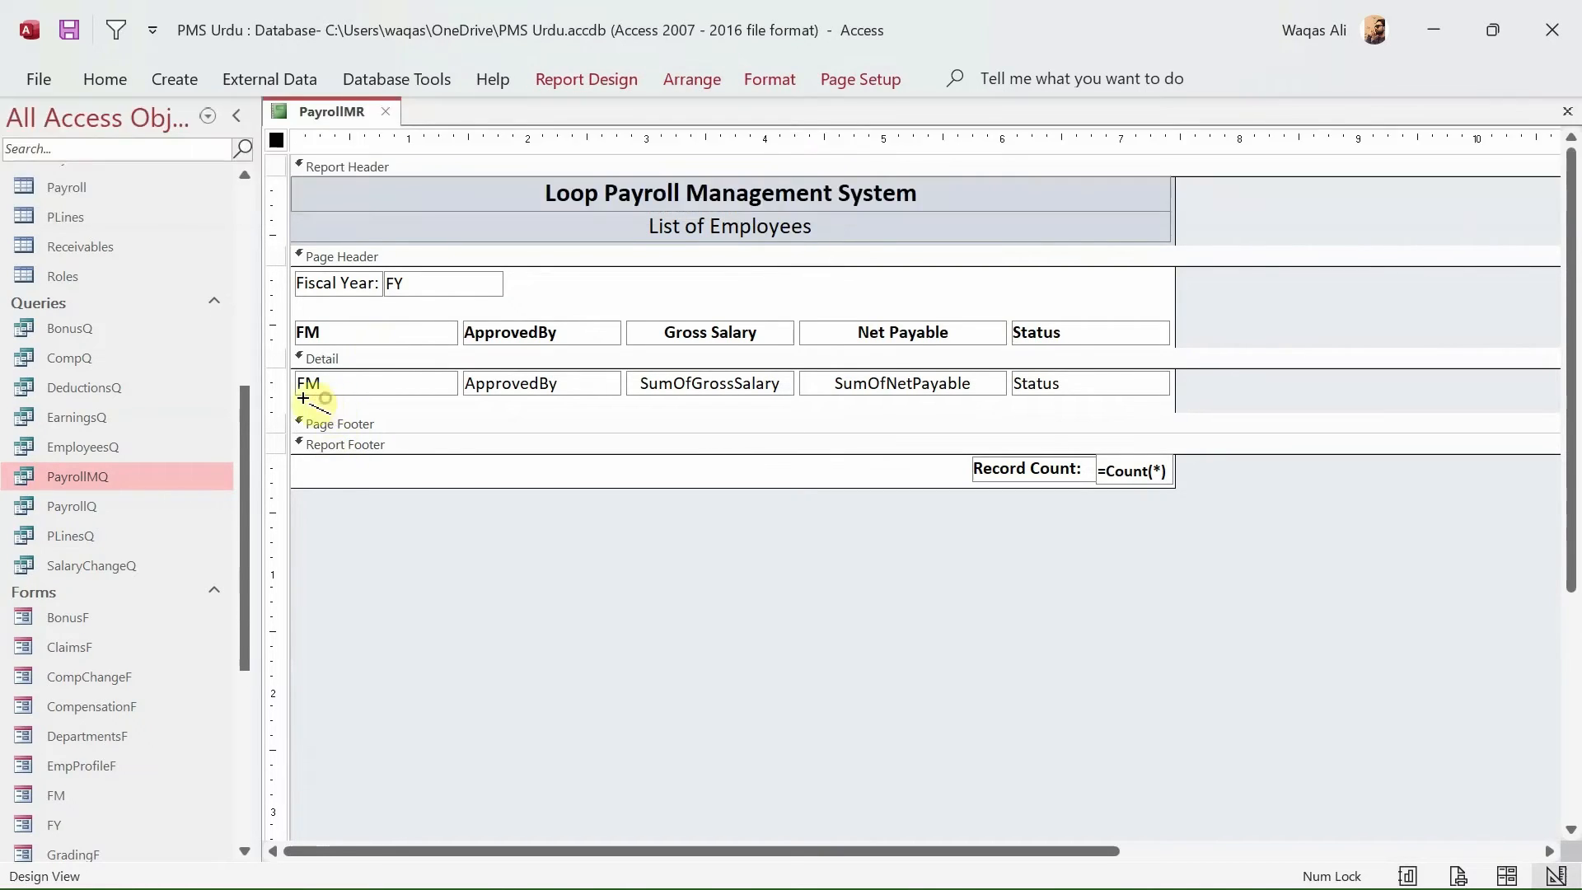
left_click(301, 398)
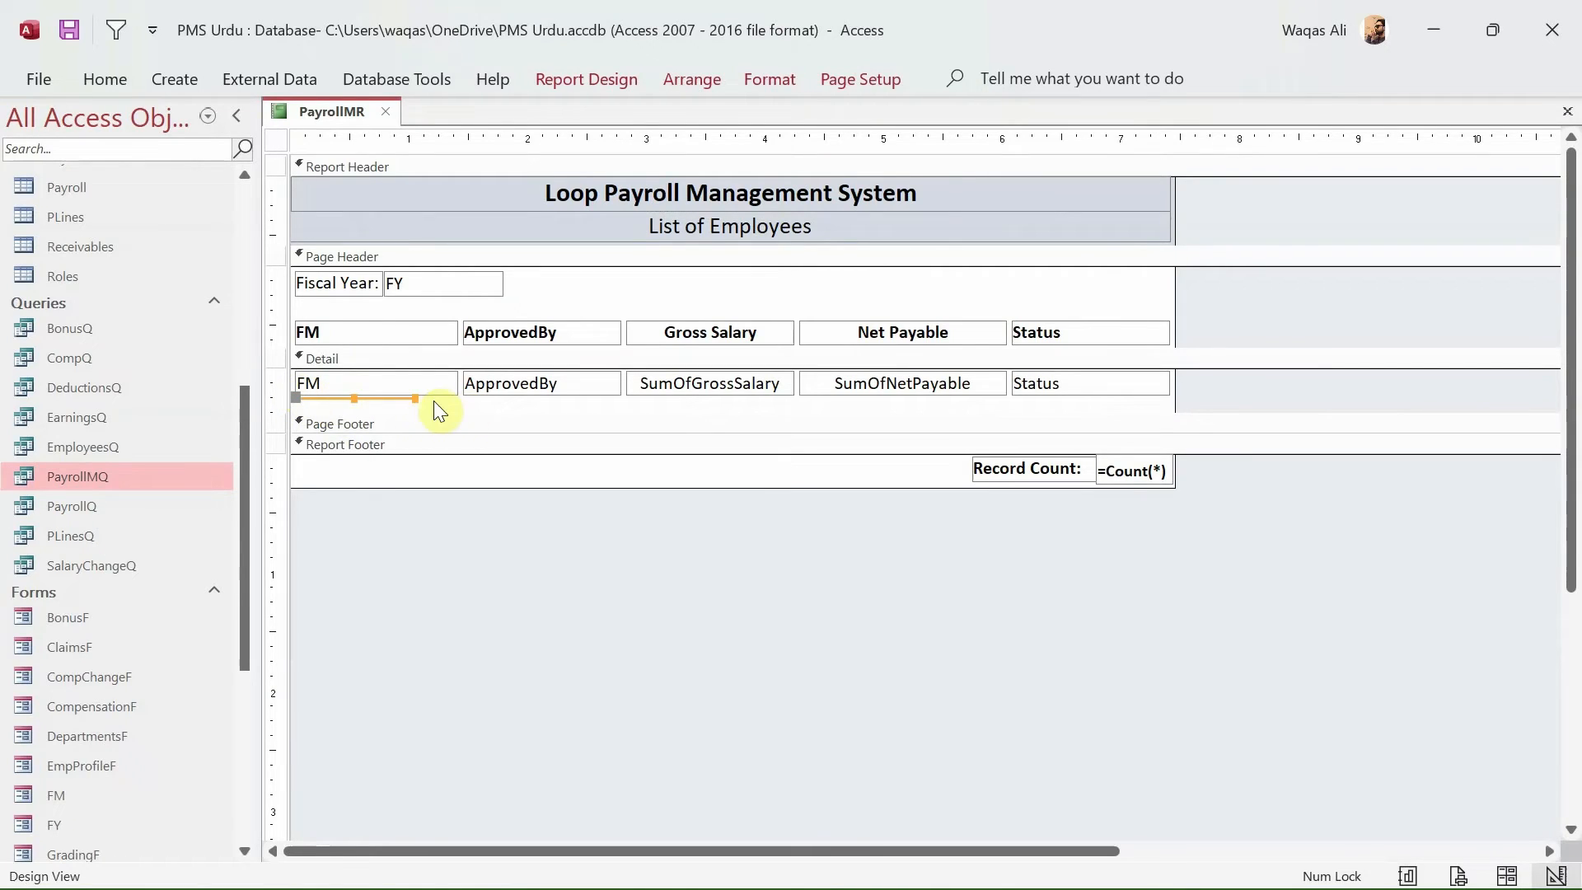
left_click_drag(414, 398, 1166, 398)
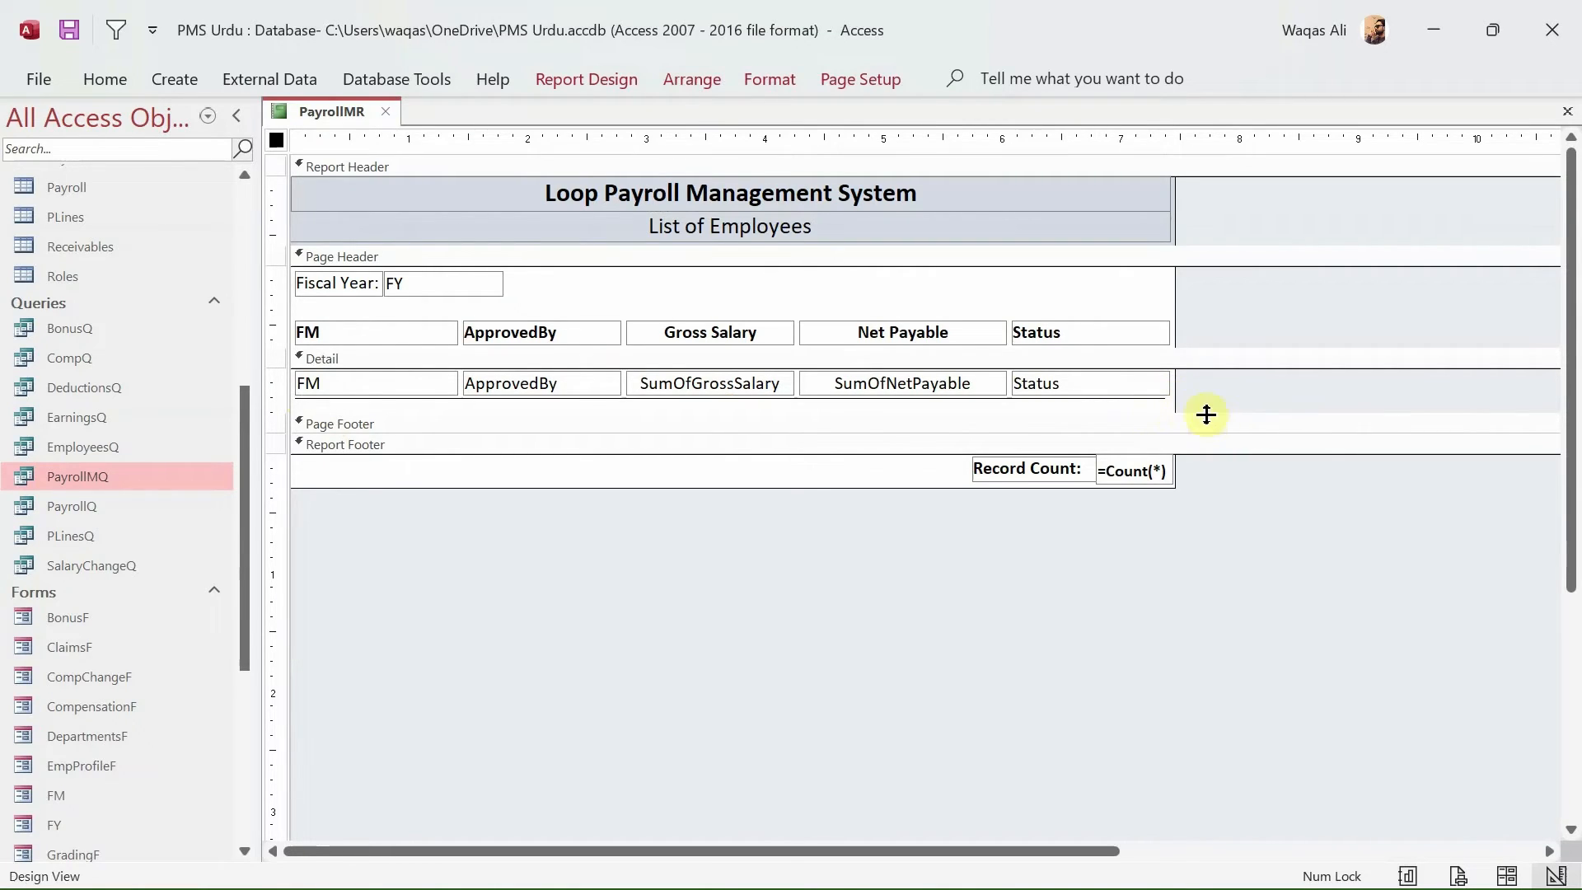
left_click_drag(1206, 414, 1204, 367)
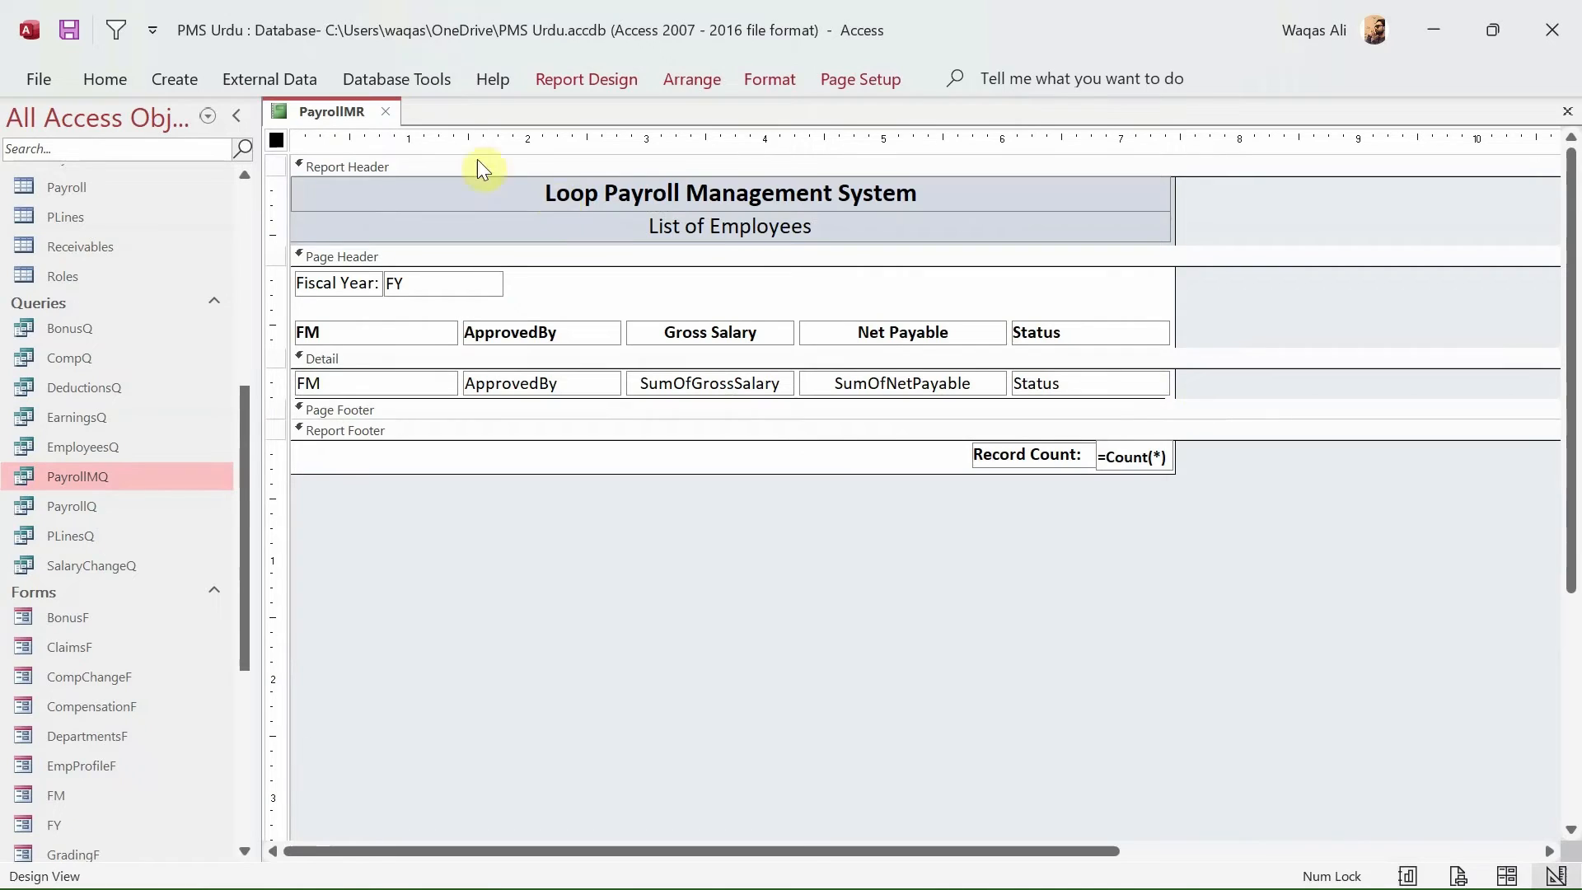
- Show the report in Report View and examine the row lines and the number formatting of the Gross Salary and Net Payable amounts
right_click(348, 112)
left_click(428, 246)
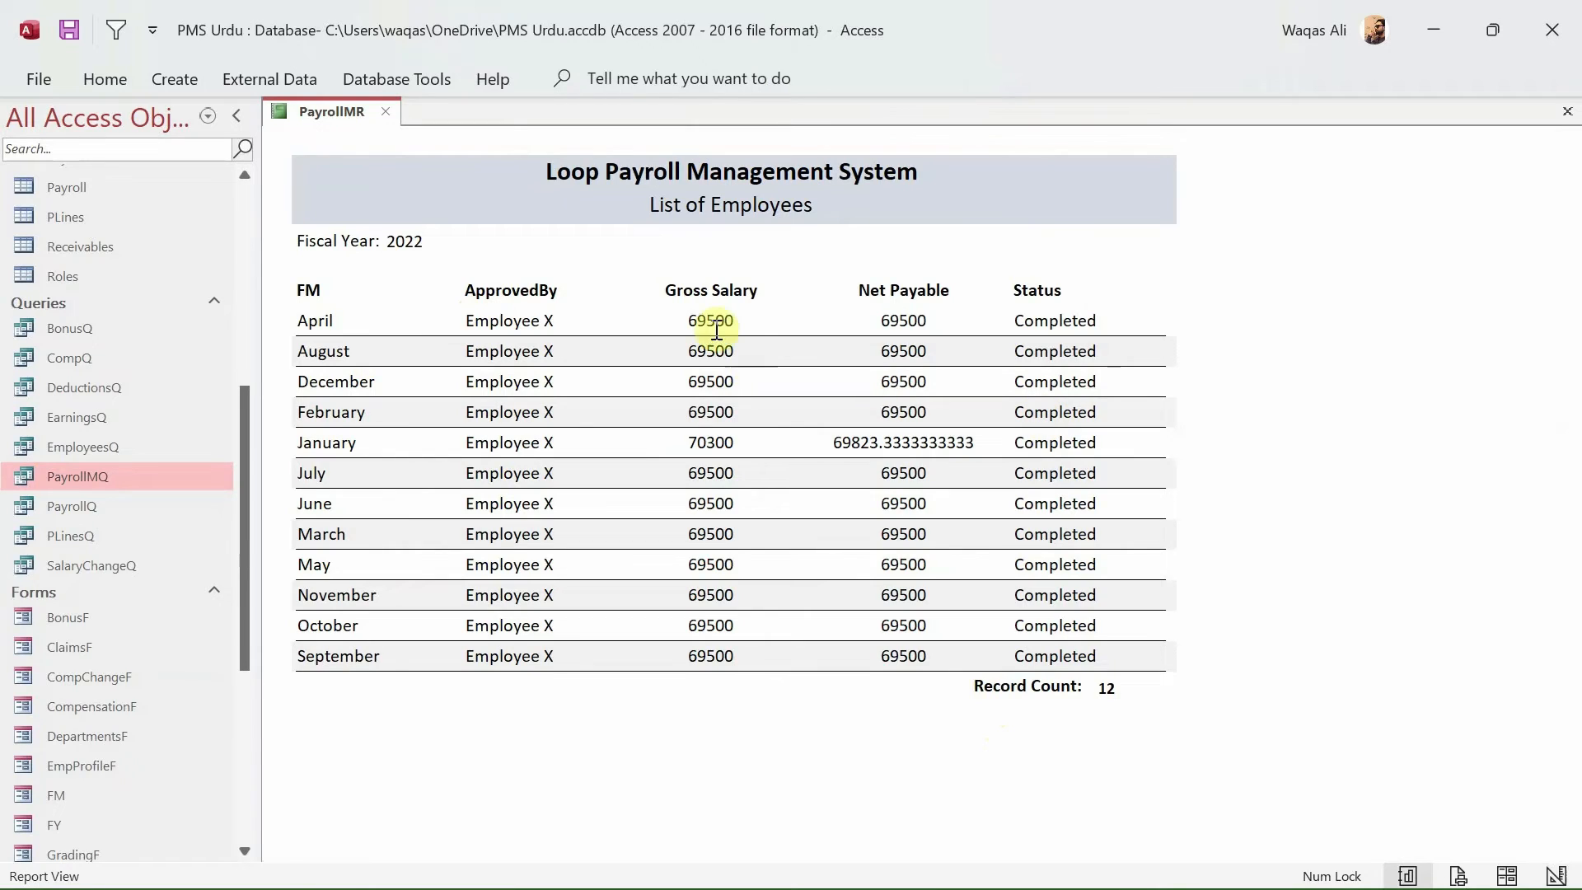
left_click_drag(685, 352, 771, 351)
left_click_drag(680, 385, 709, 455)
left_click(713, 443)
left_click_drag(831, 443, 1020, 454)
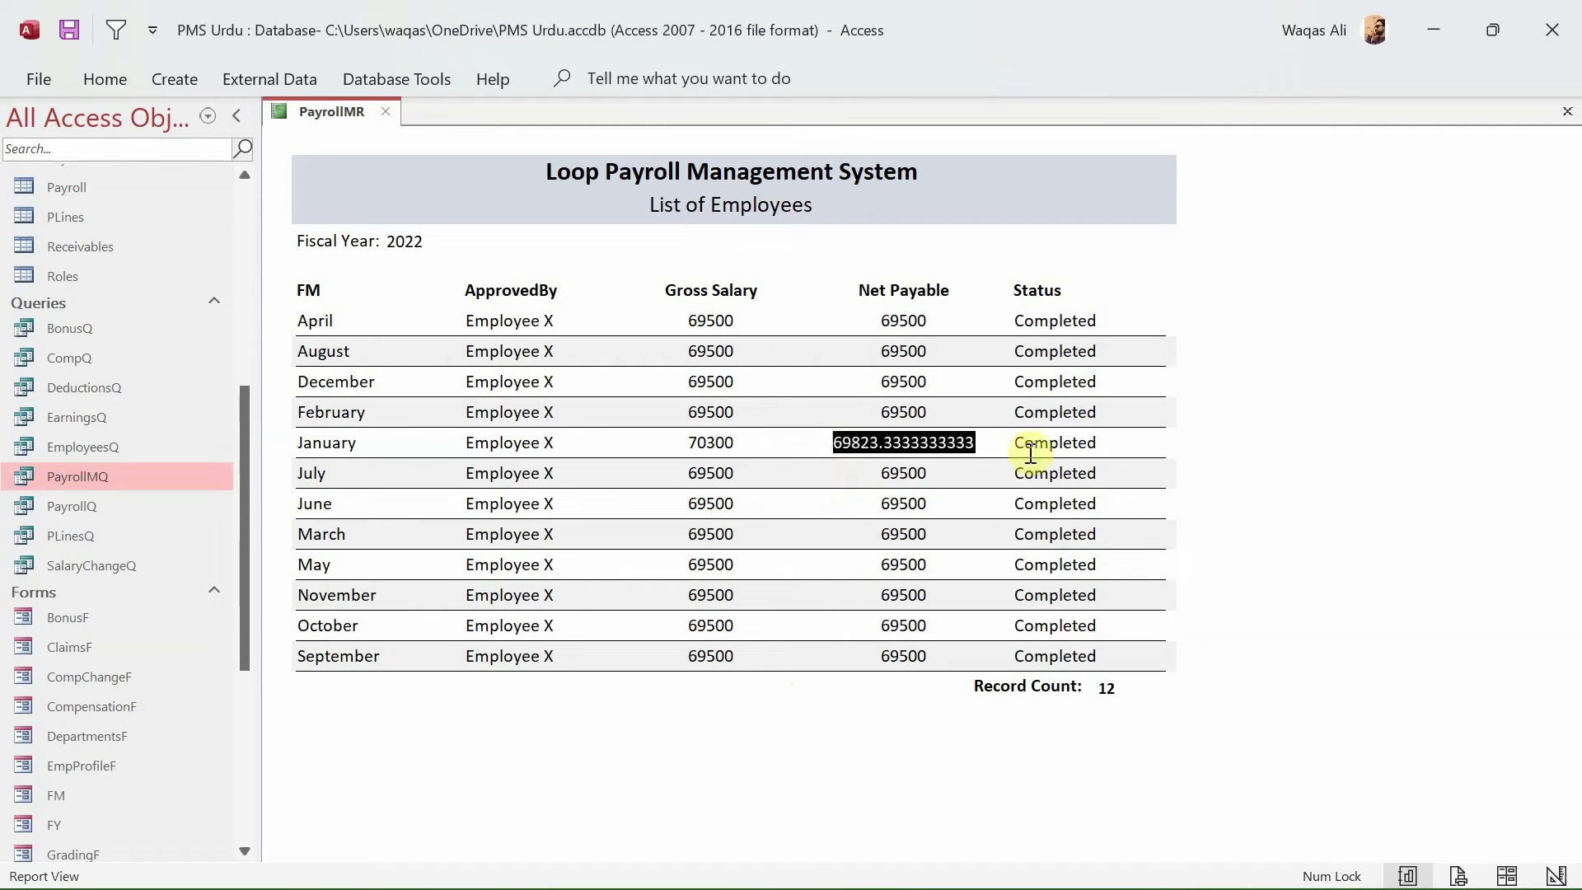
- In Design View, set the number format of the Detail fields SumOfGrossSalary and SumOfNetPayable to Standard
right_click(1300, 410)
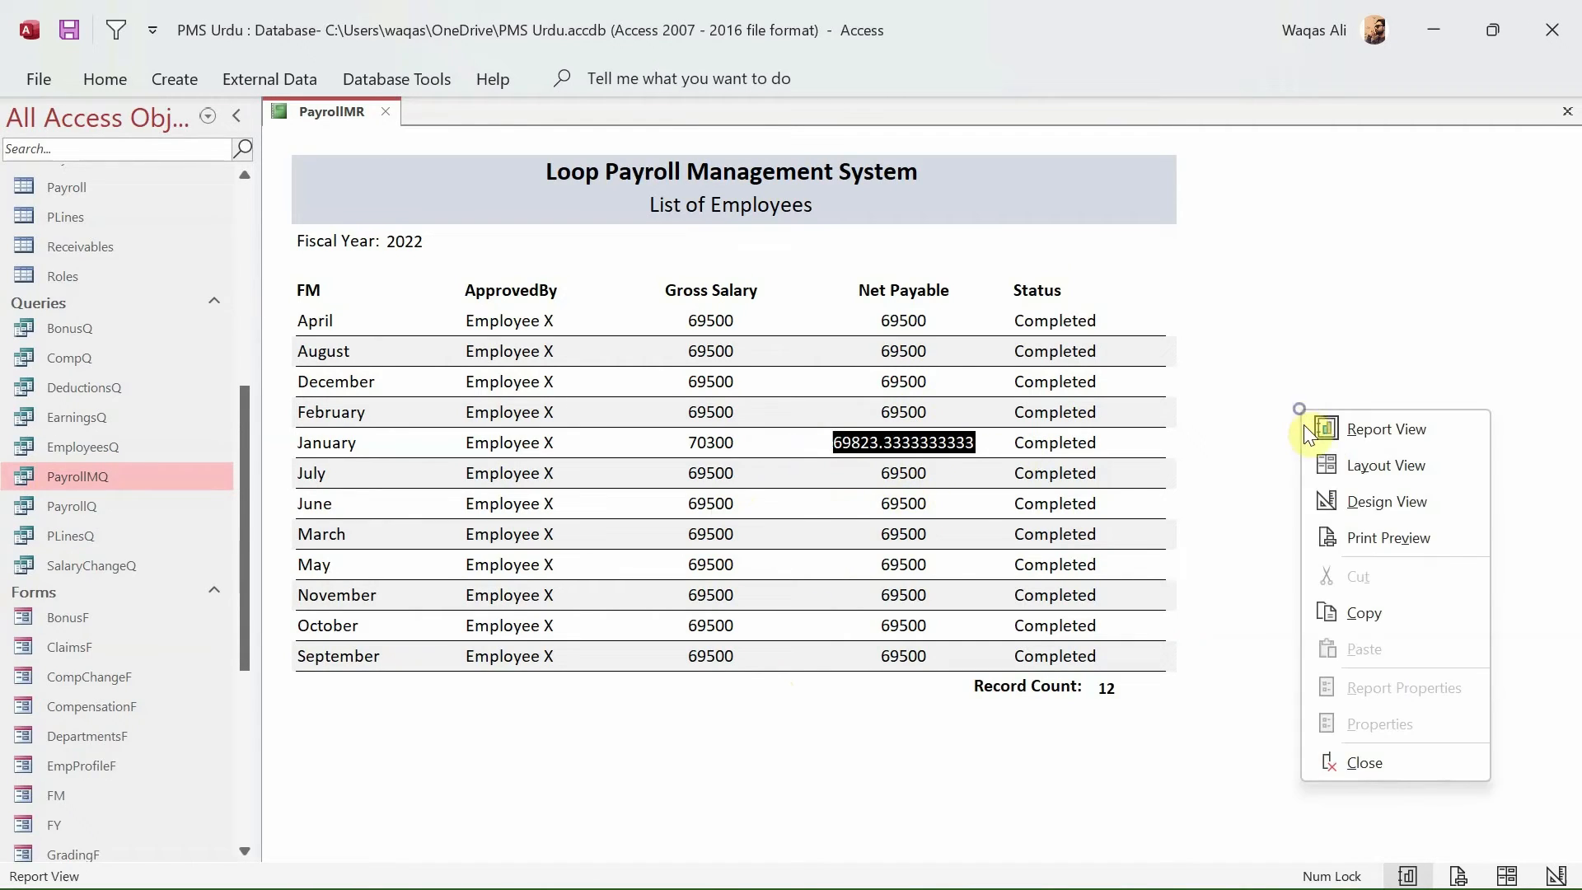
left_click(1356, 516)
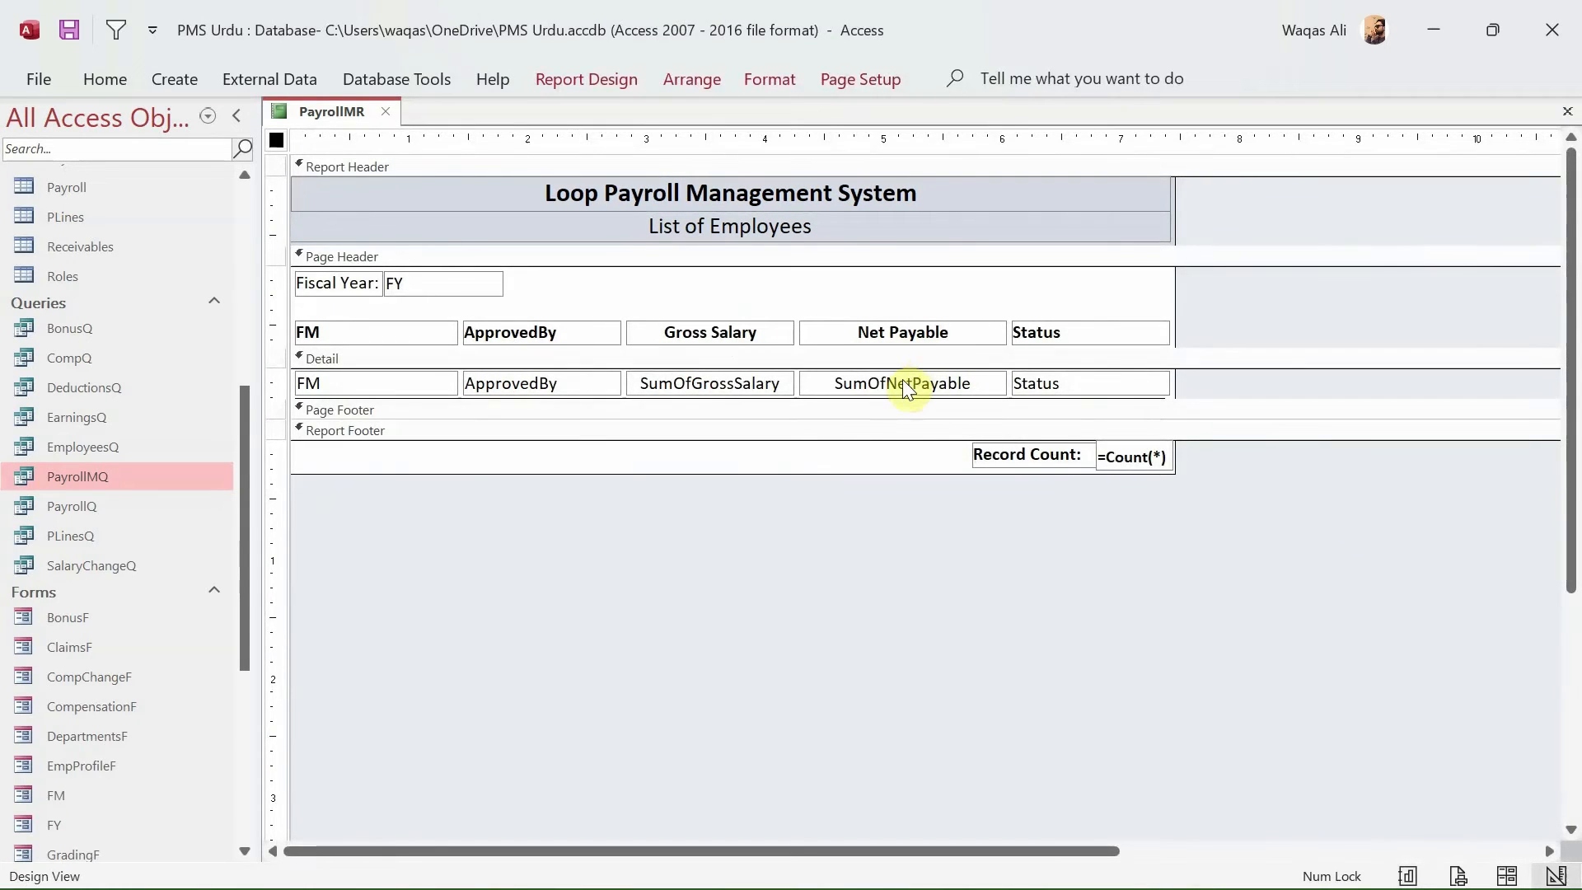
left_click(902, 380)
left_click(755, 379, "shift")
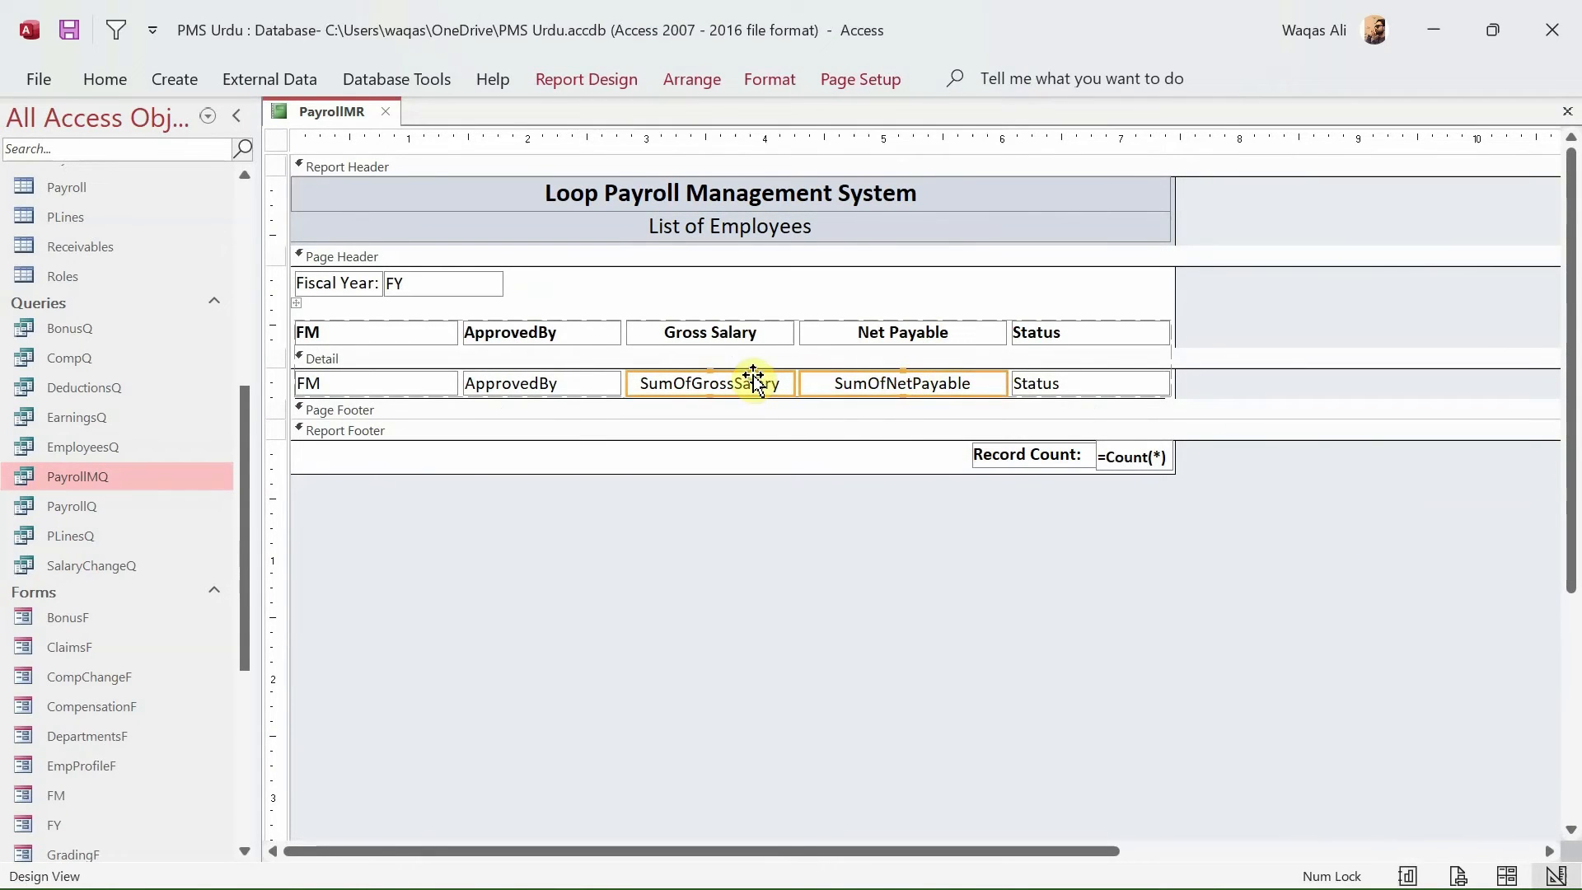
left_click(596, 83)
left_click(1329, 150)
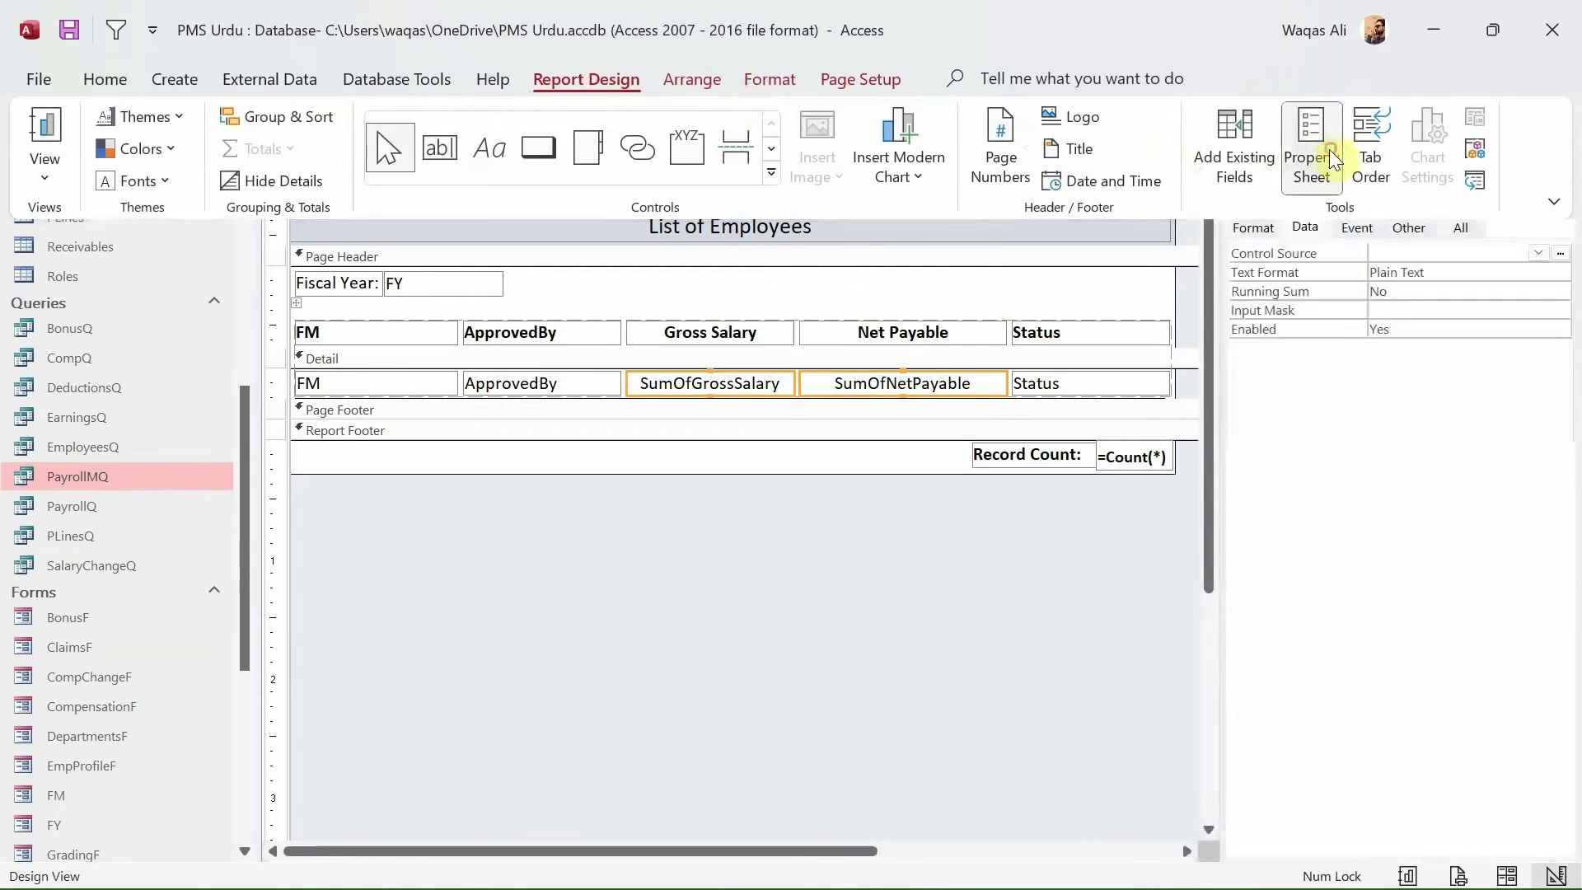
left_click(1253, 228)
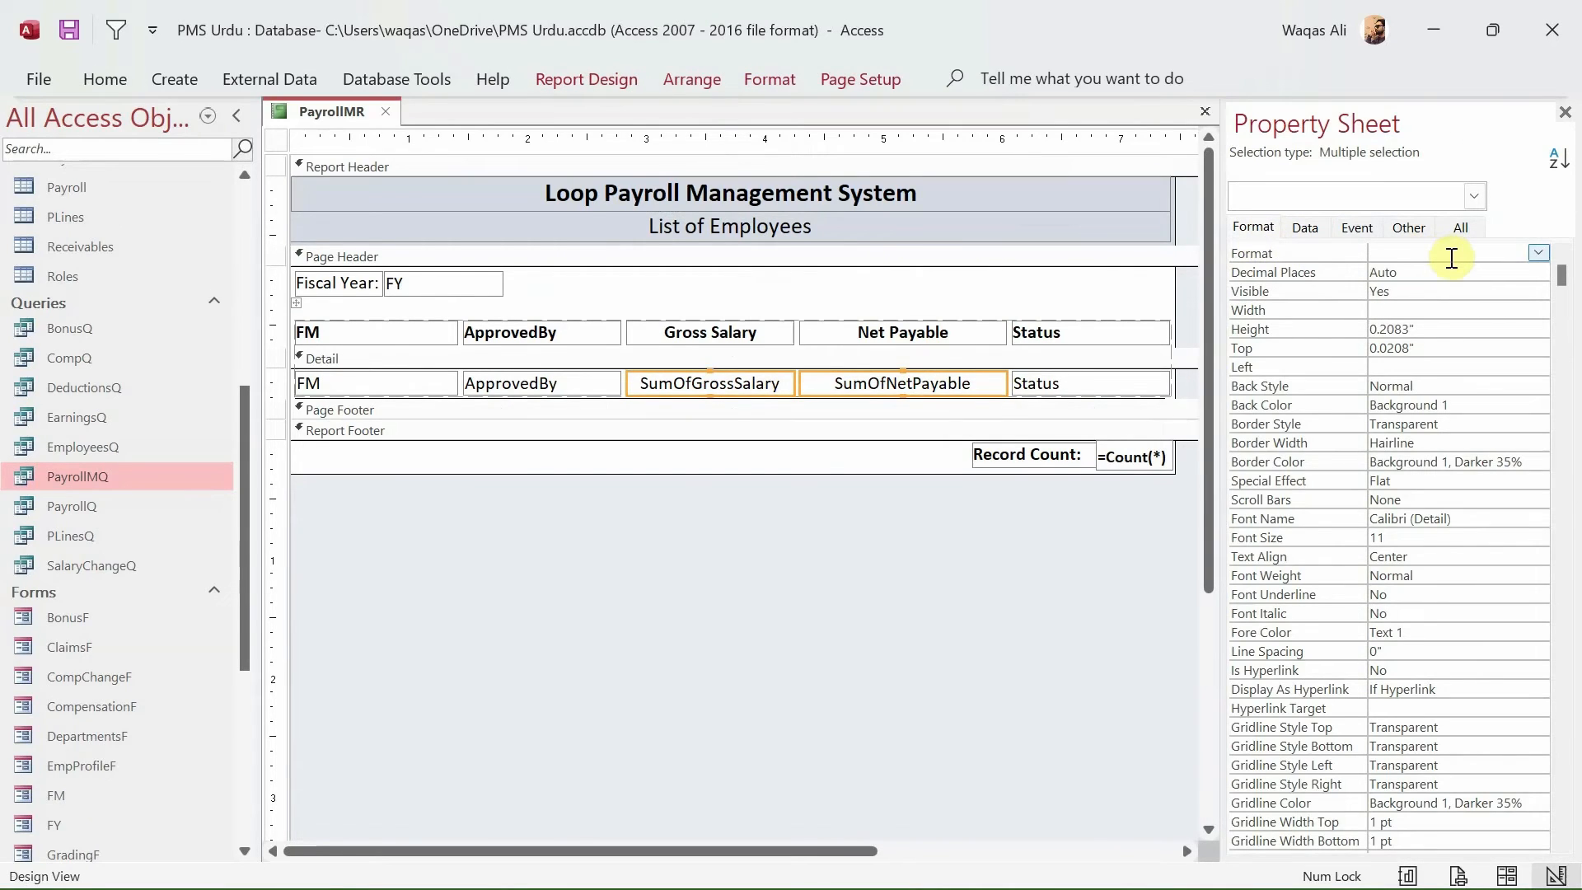
left_click(1538, 254)
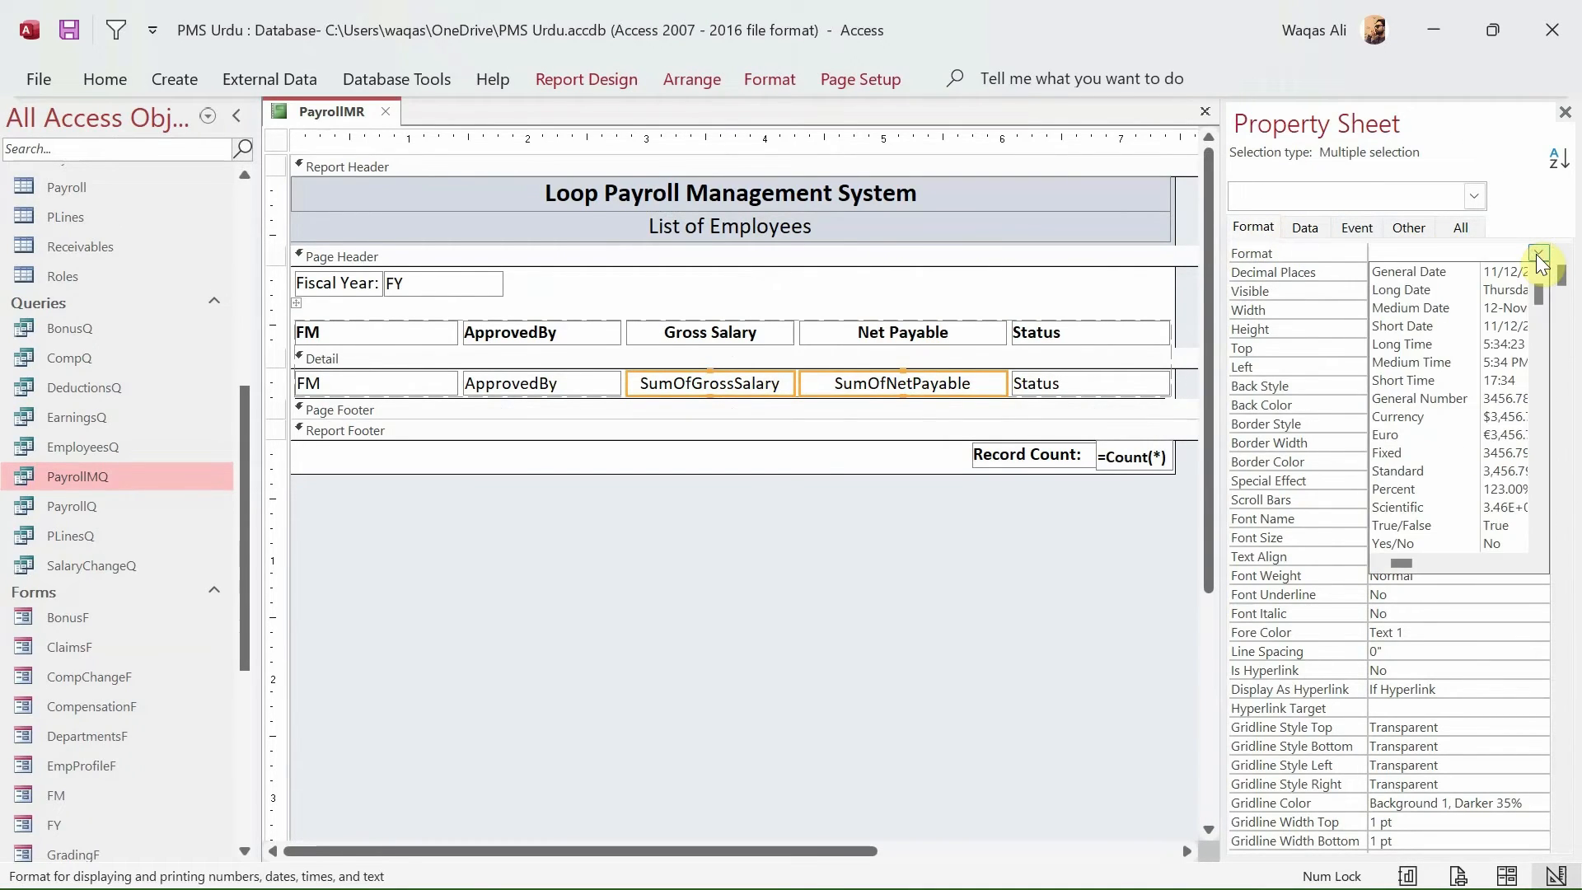
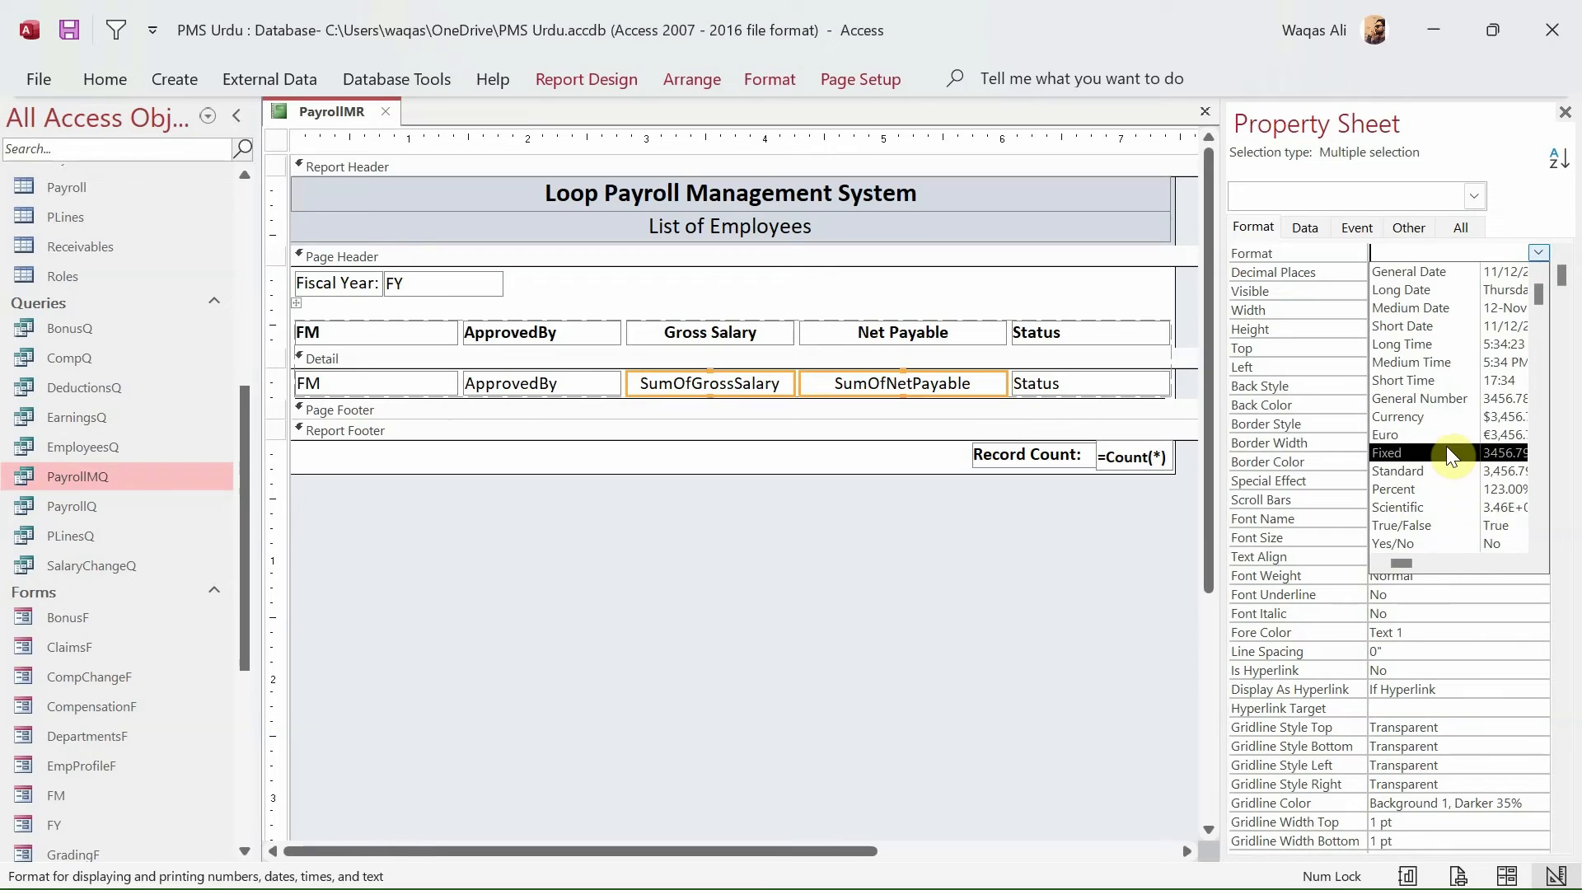
scroll(1450, 456, "down", 1)
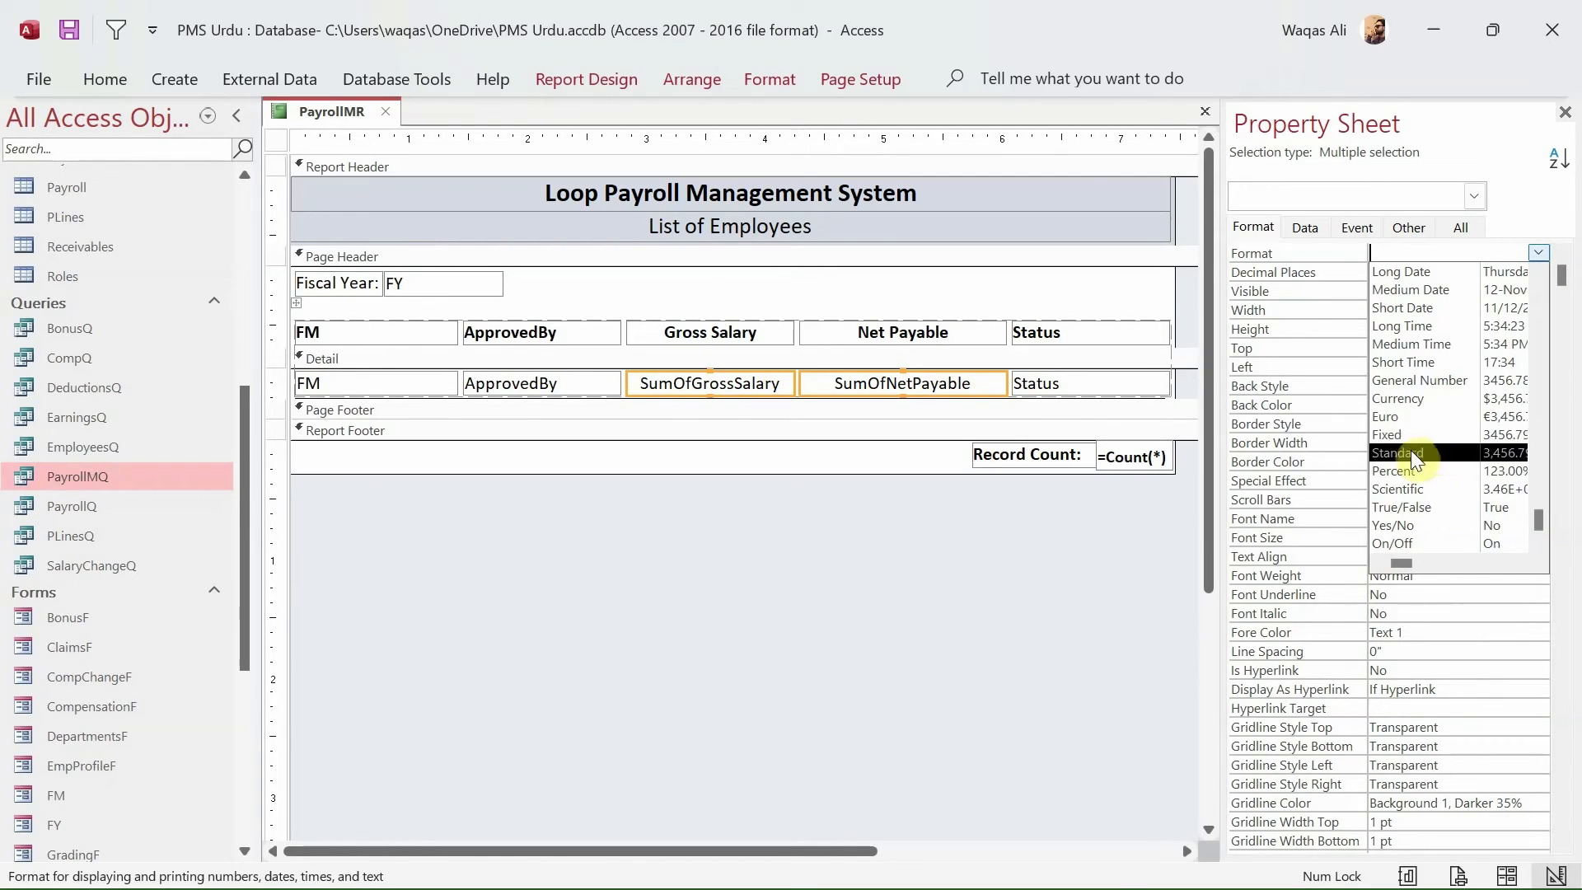
left_click(1411, 452)
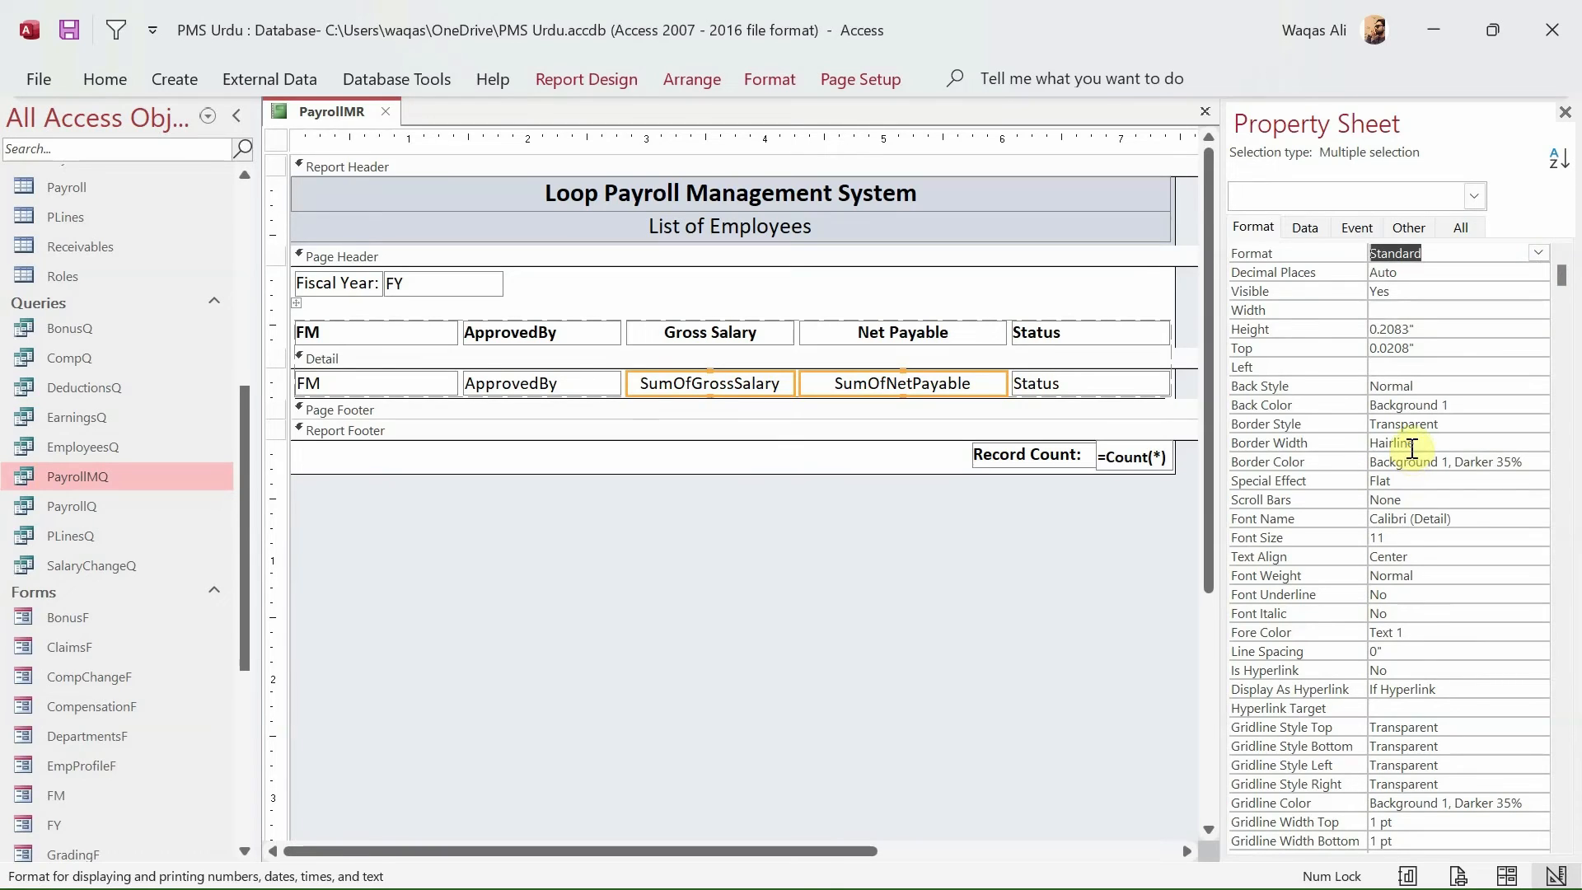
- Set the decimal places of the selected SumOfGrossSalary and SumOfNetPayable fields to 2
left_click(1423, 276)
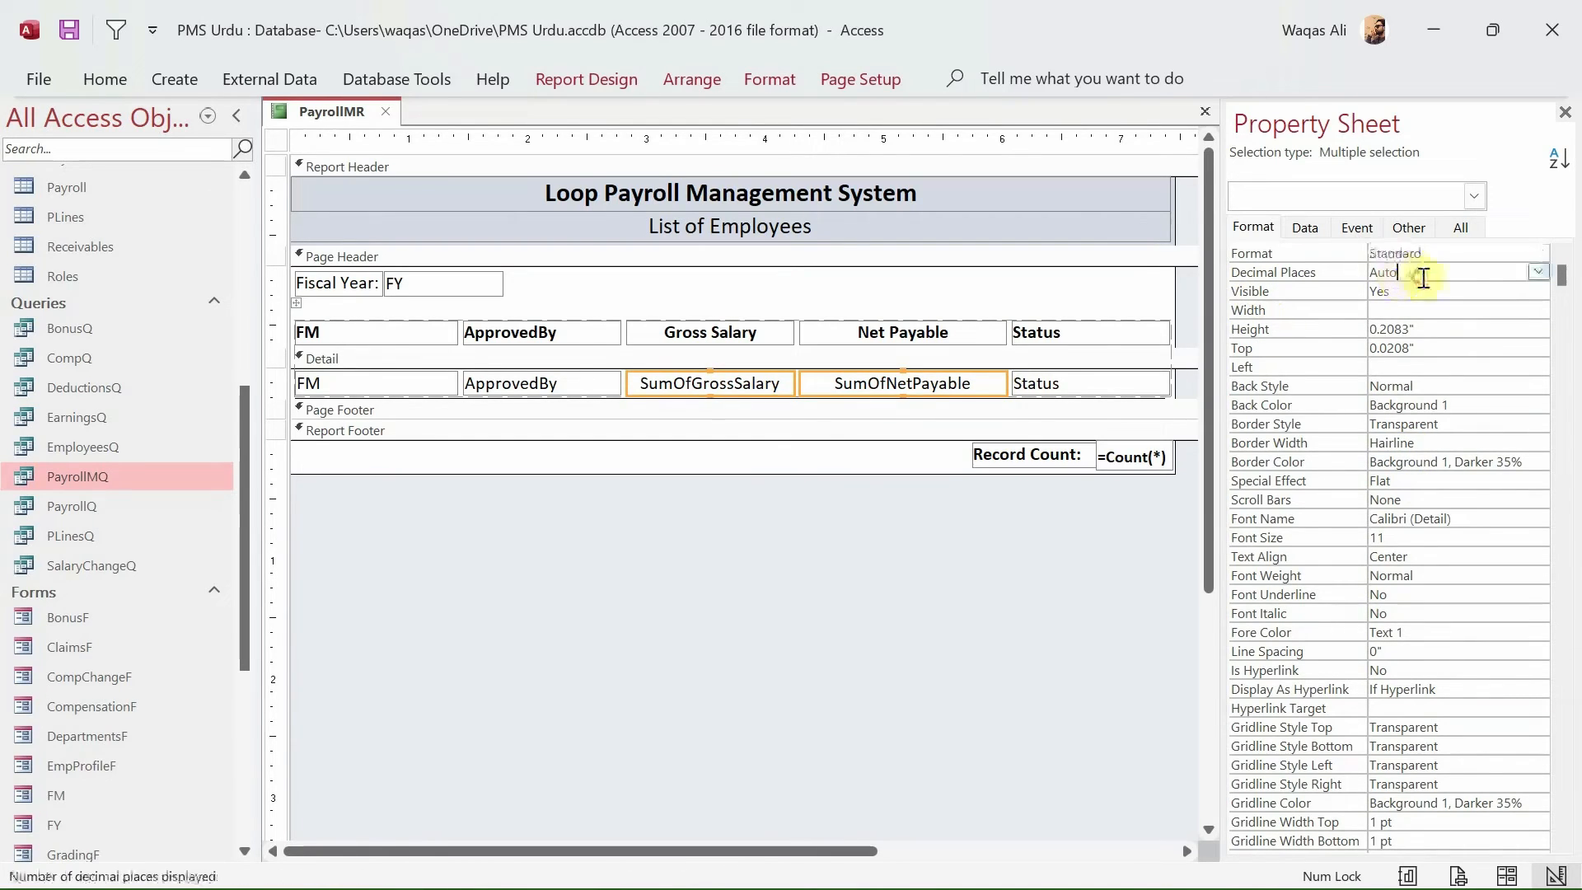
left_click(1538, 273)
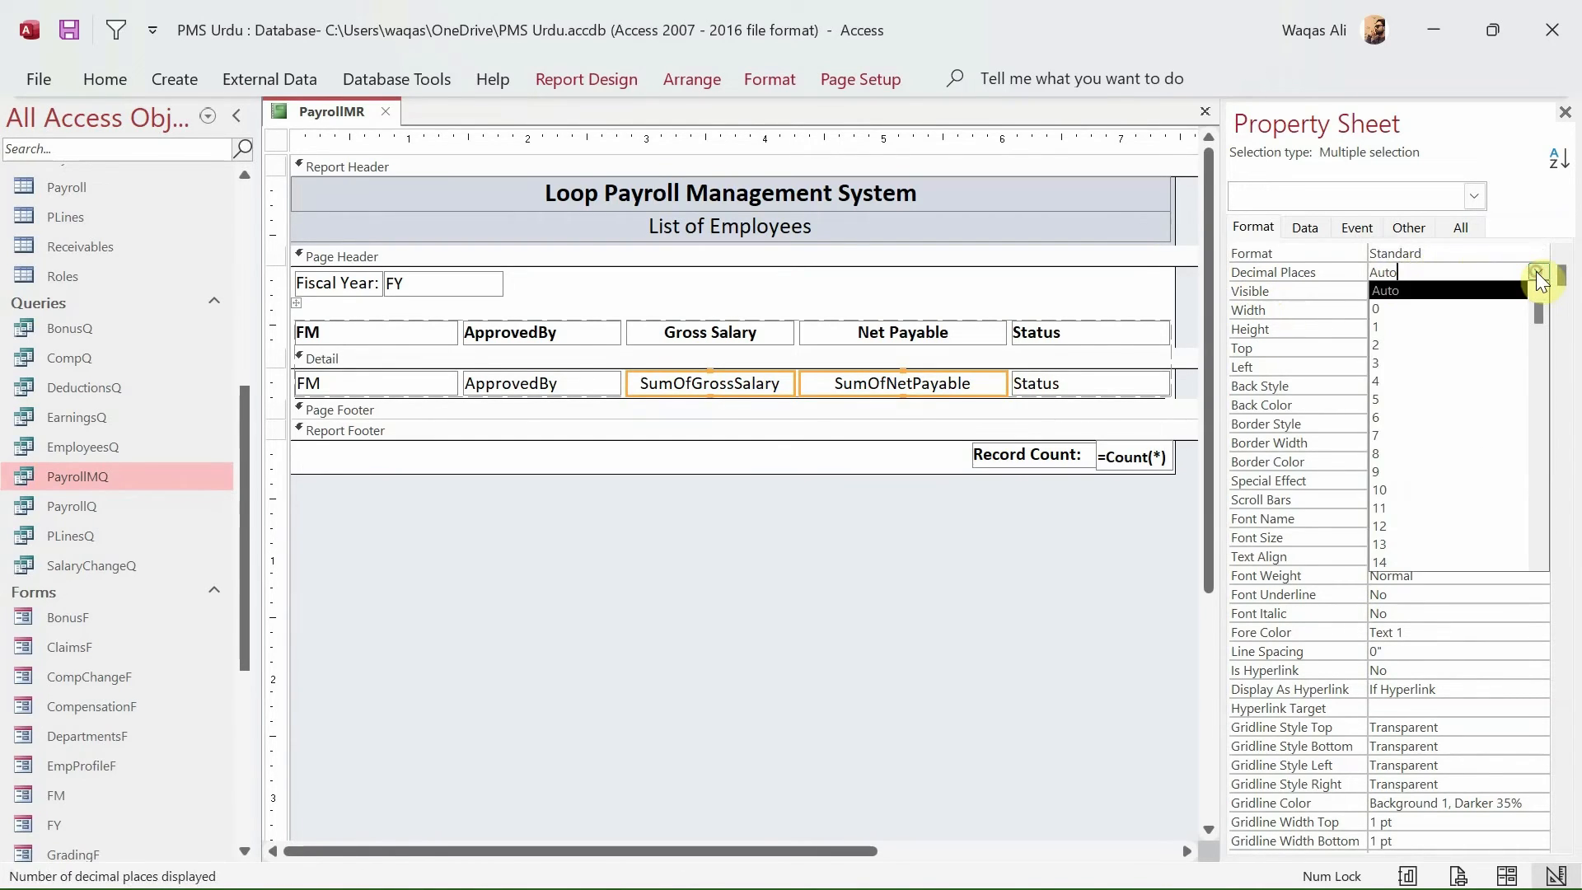
left_click(1475, 344)
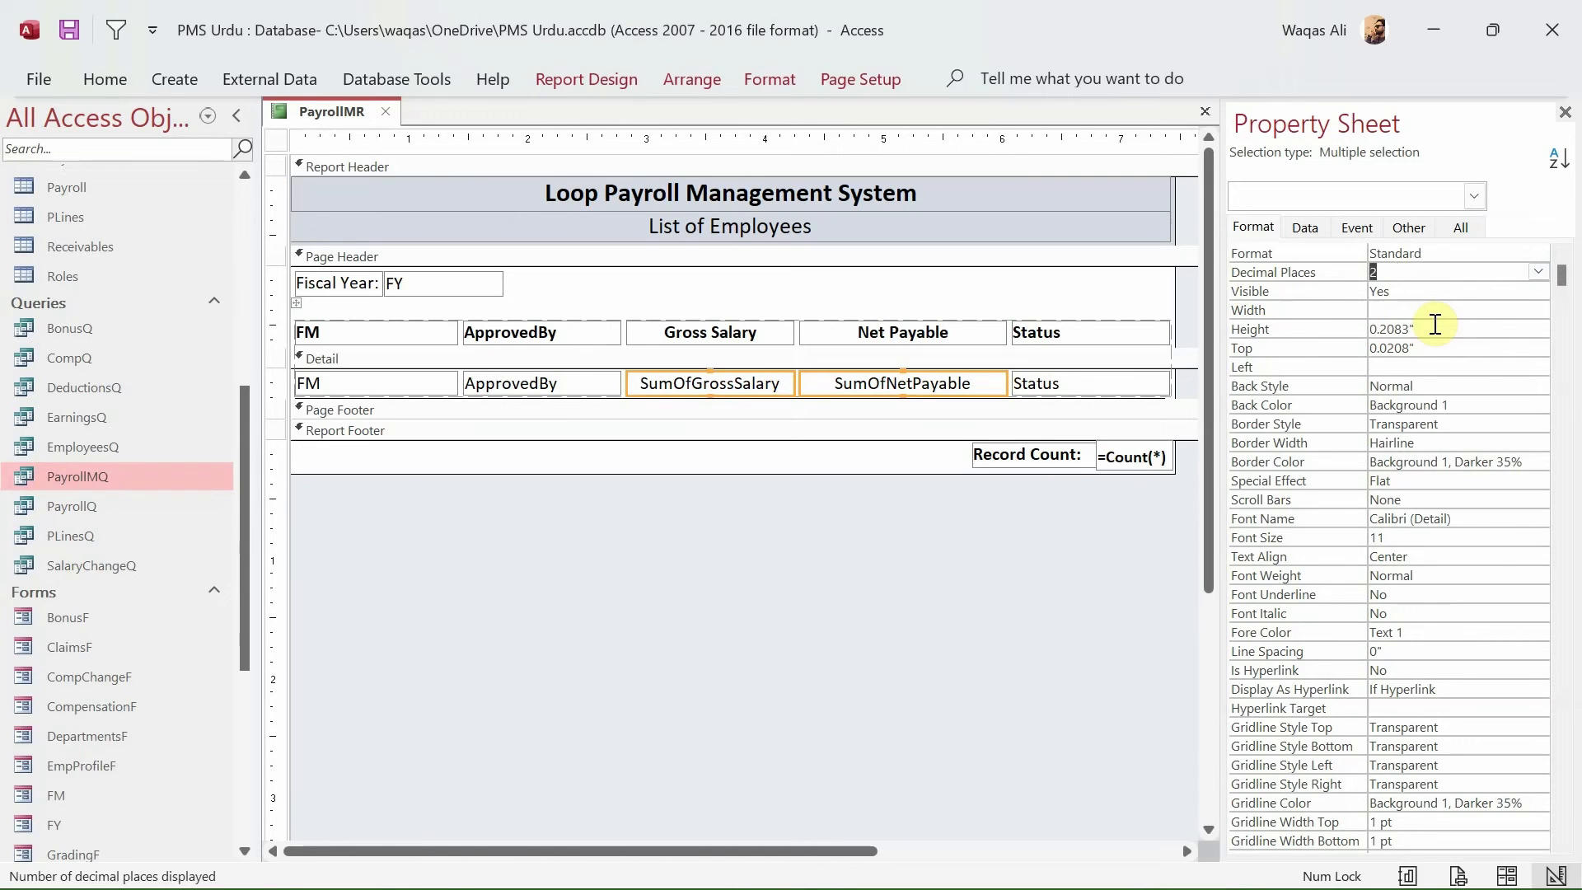
- Show PayrollMR in Report View and examine the thousands separators and decimals of the Gross Salary and Net Payable amounts
right_click(308, 111)
right_click(325, 111)
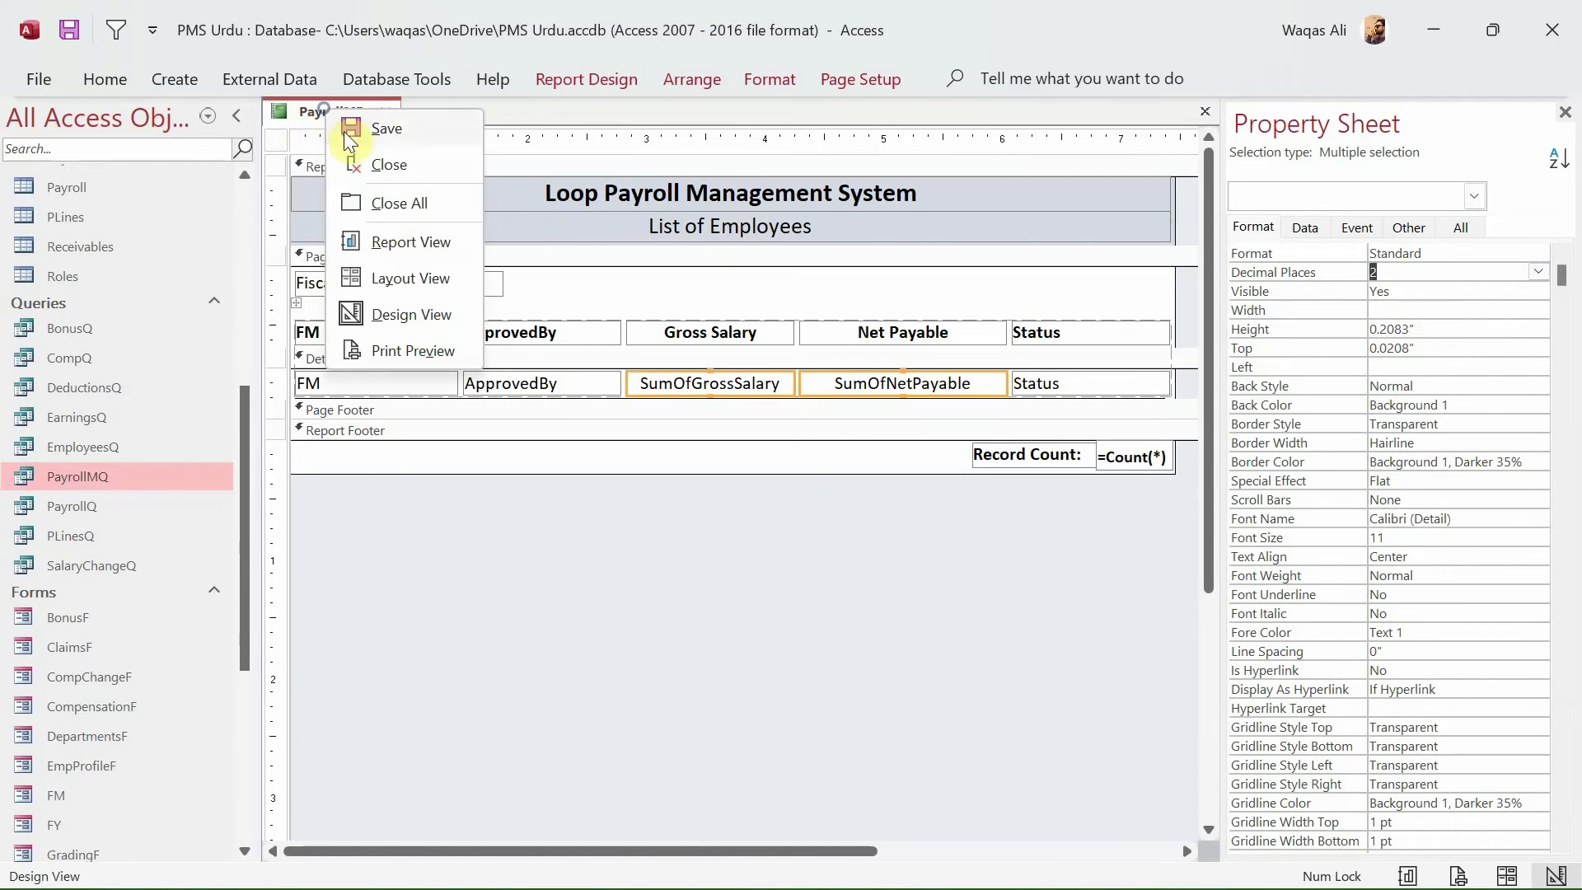
left_click(398, 244)
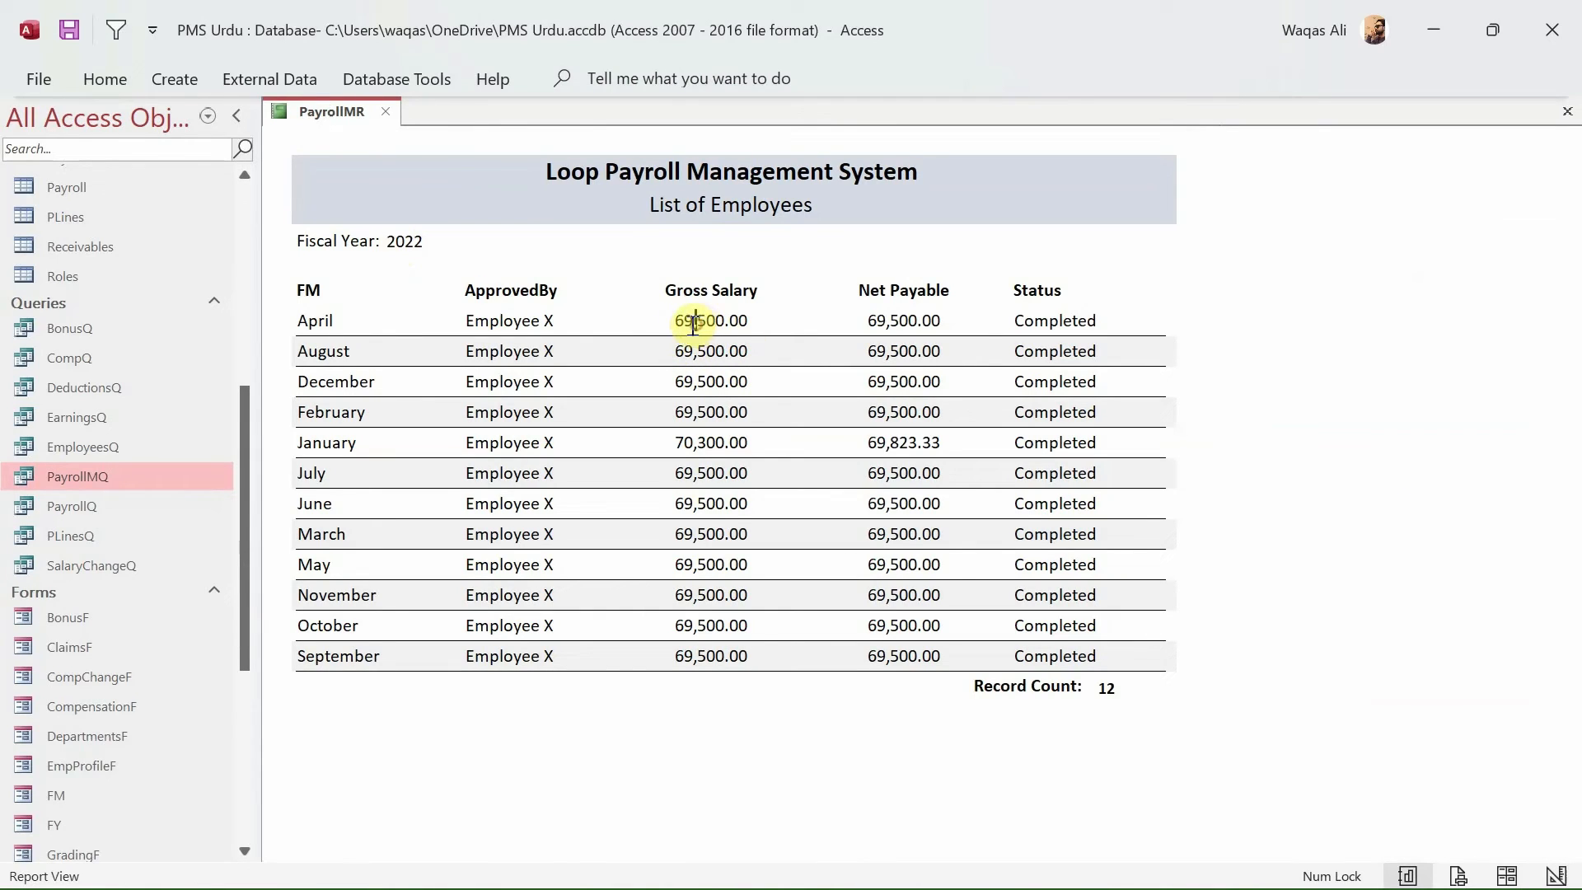
left_click_drag(763, 318, 733, 322)
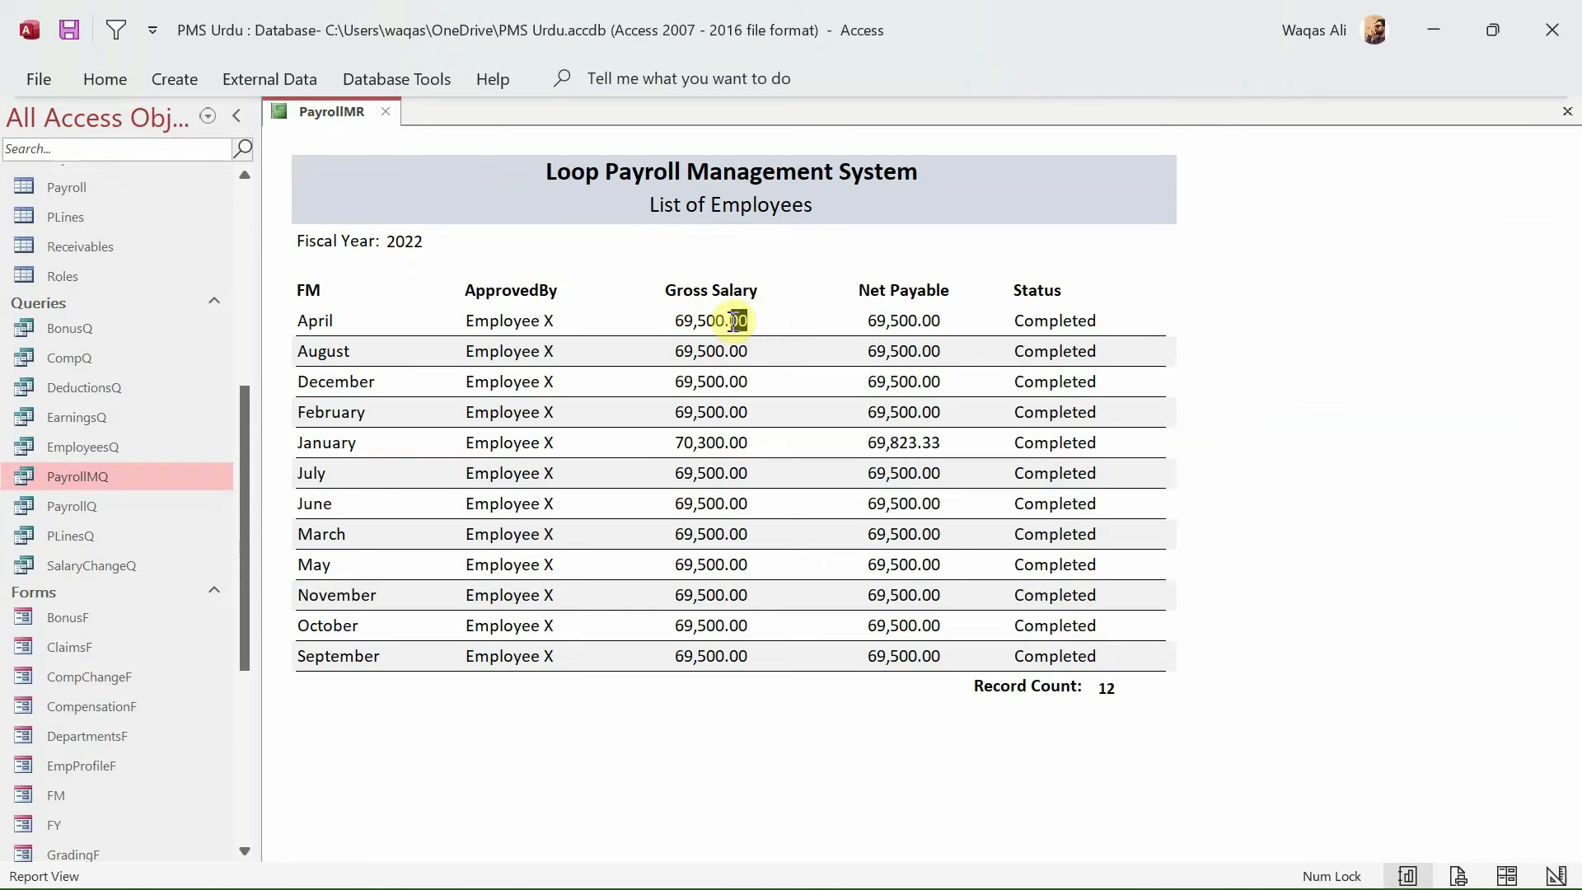
left_click_drag(947, 442, 860, 446)
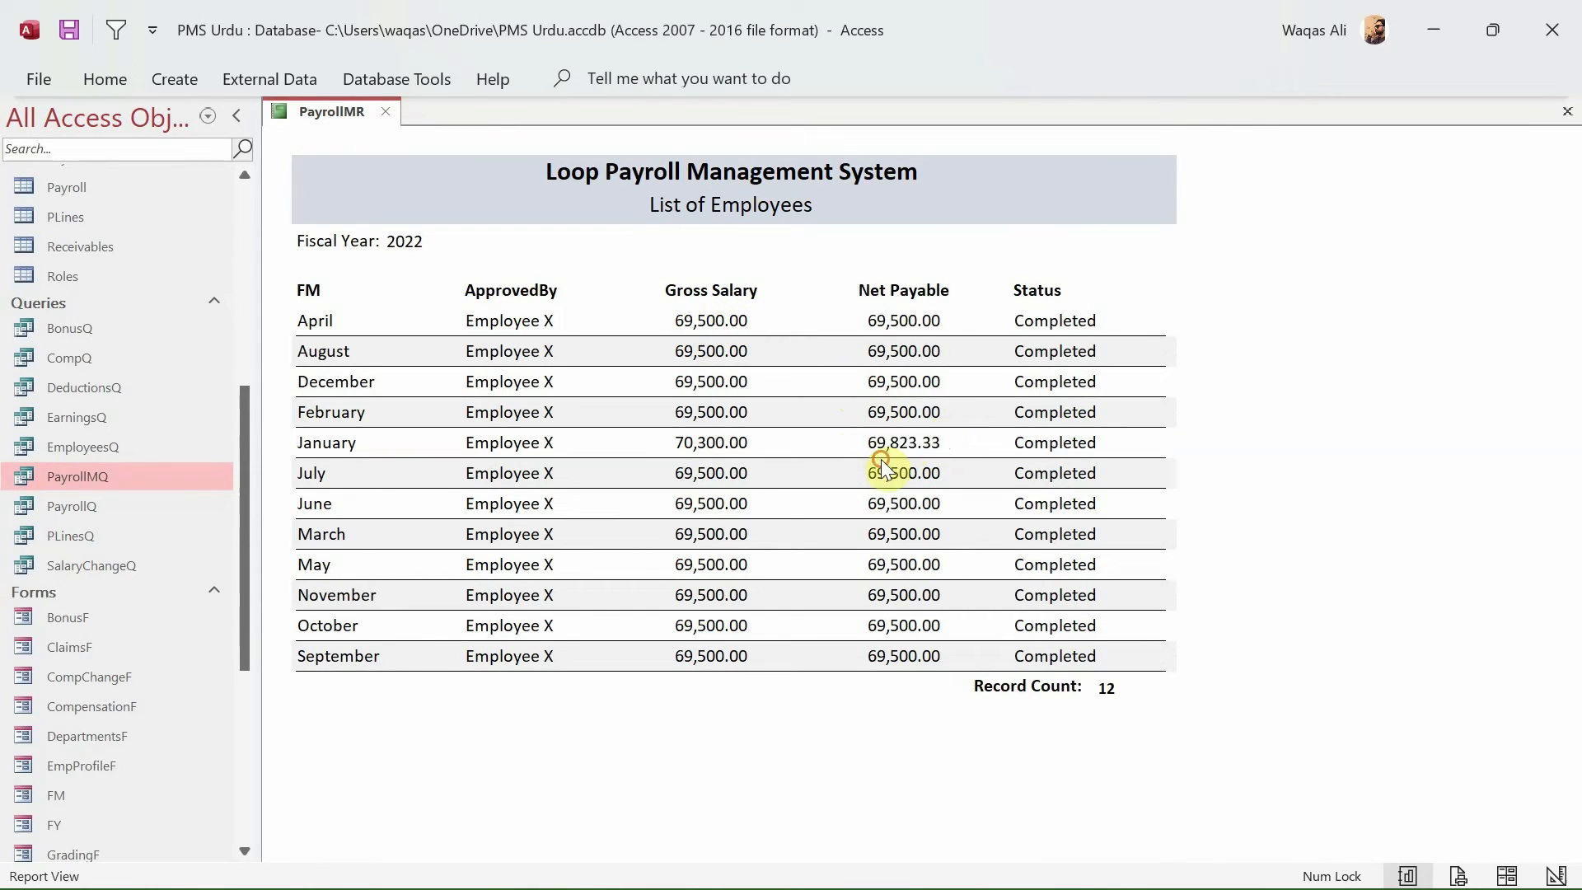
left_click(882, 459)
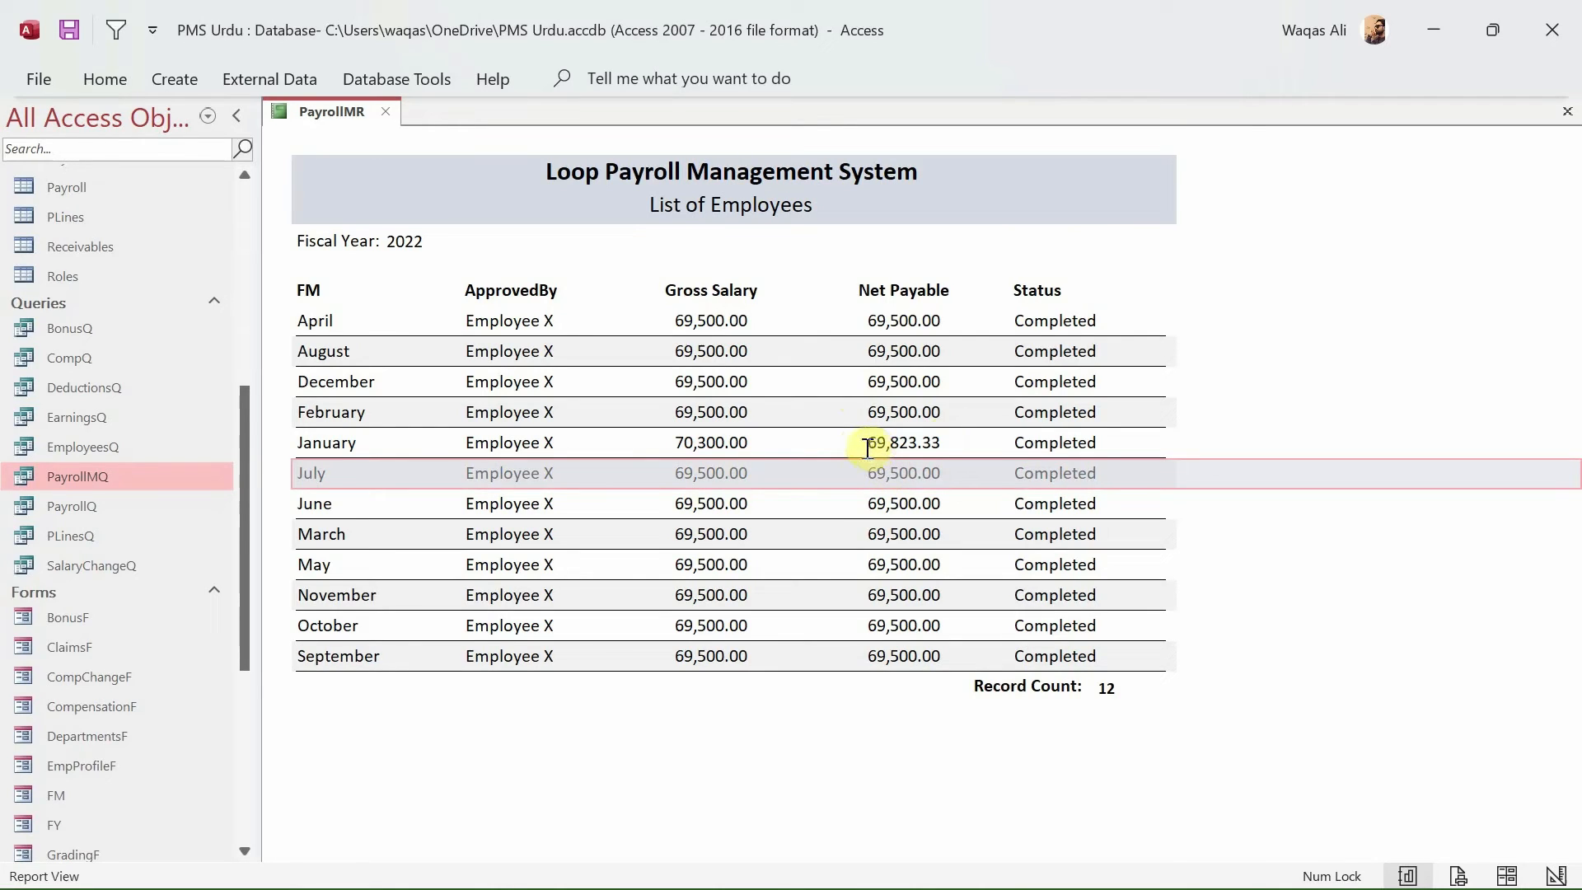
left_click_drag(868, 446, 937, 449)
left_click_drag(944, 446, 927, 445)
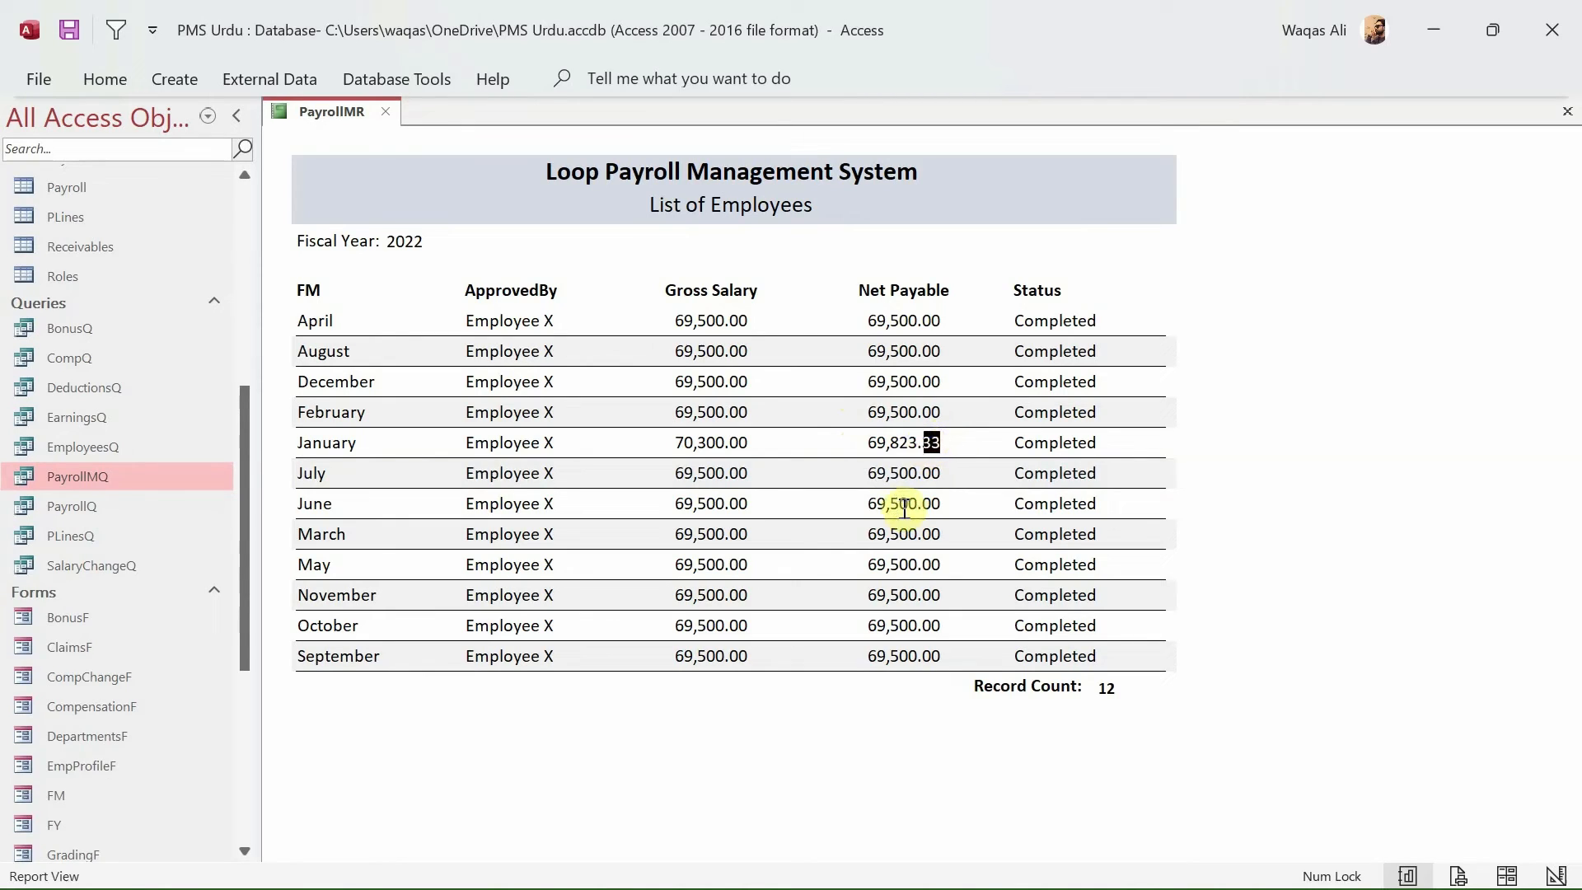
left_click(946, 446)
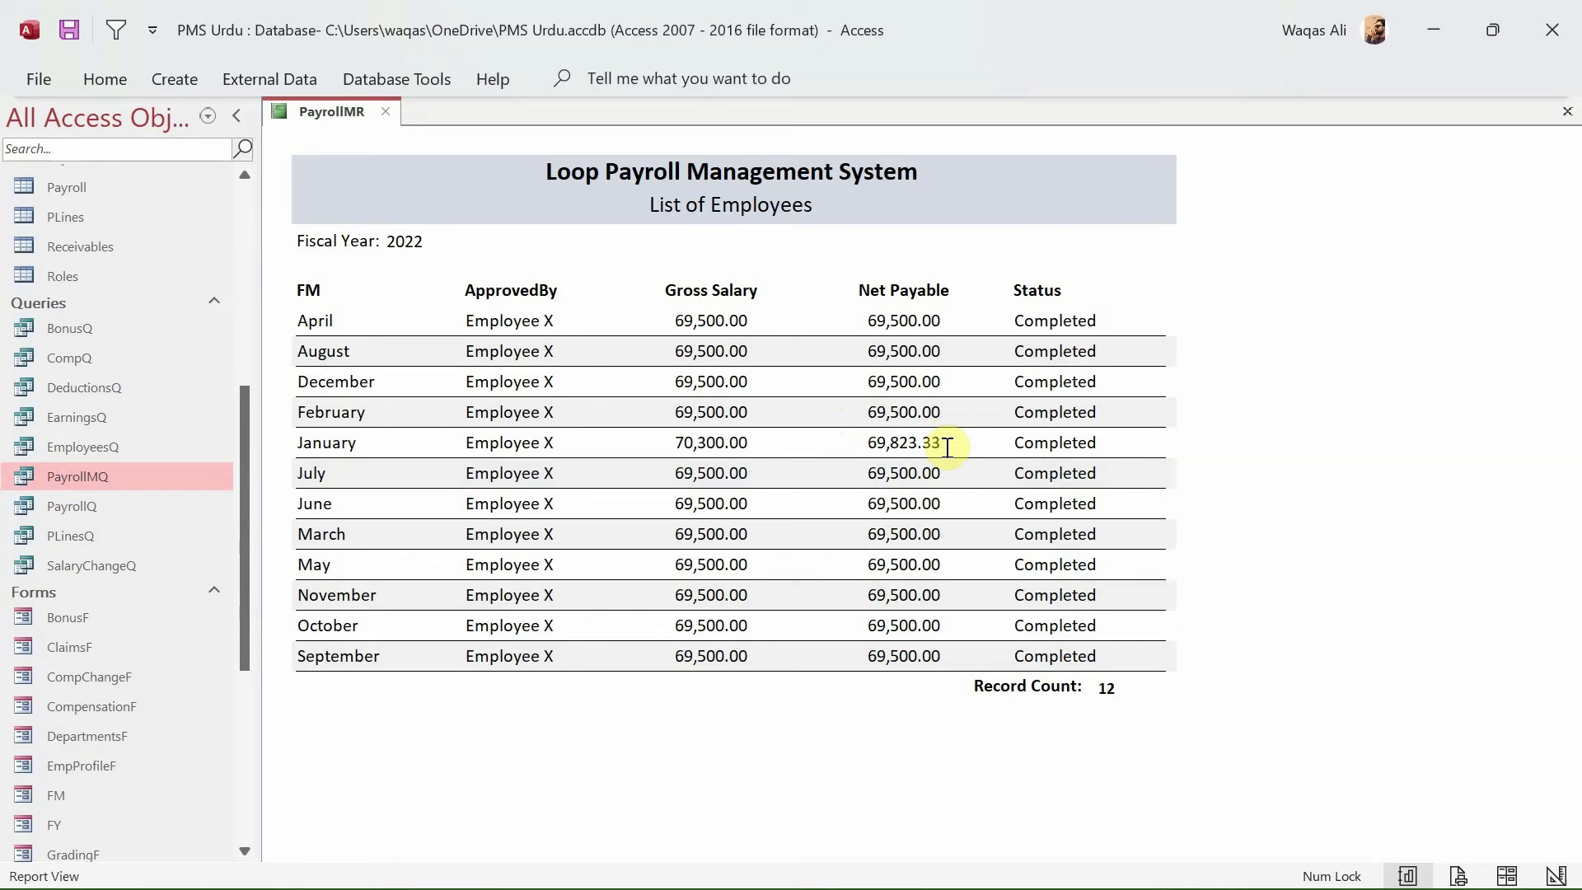
left_click_drag(940, 446, 926, 446)
left_click(937, 501)
left_click(943, 570)
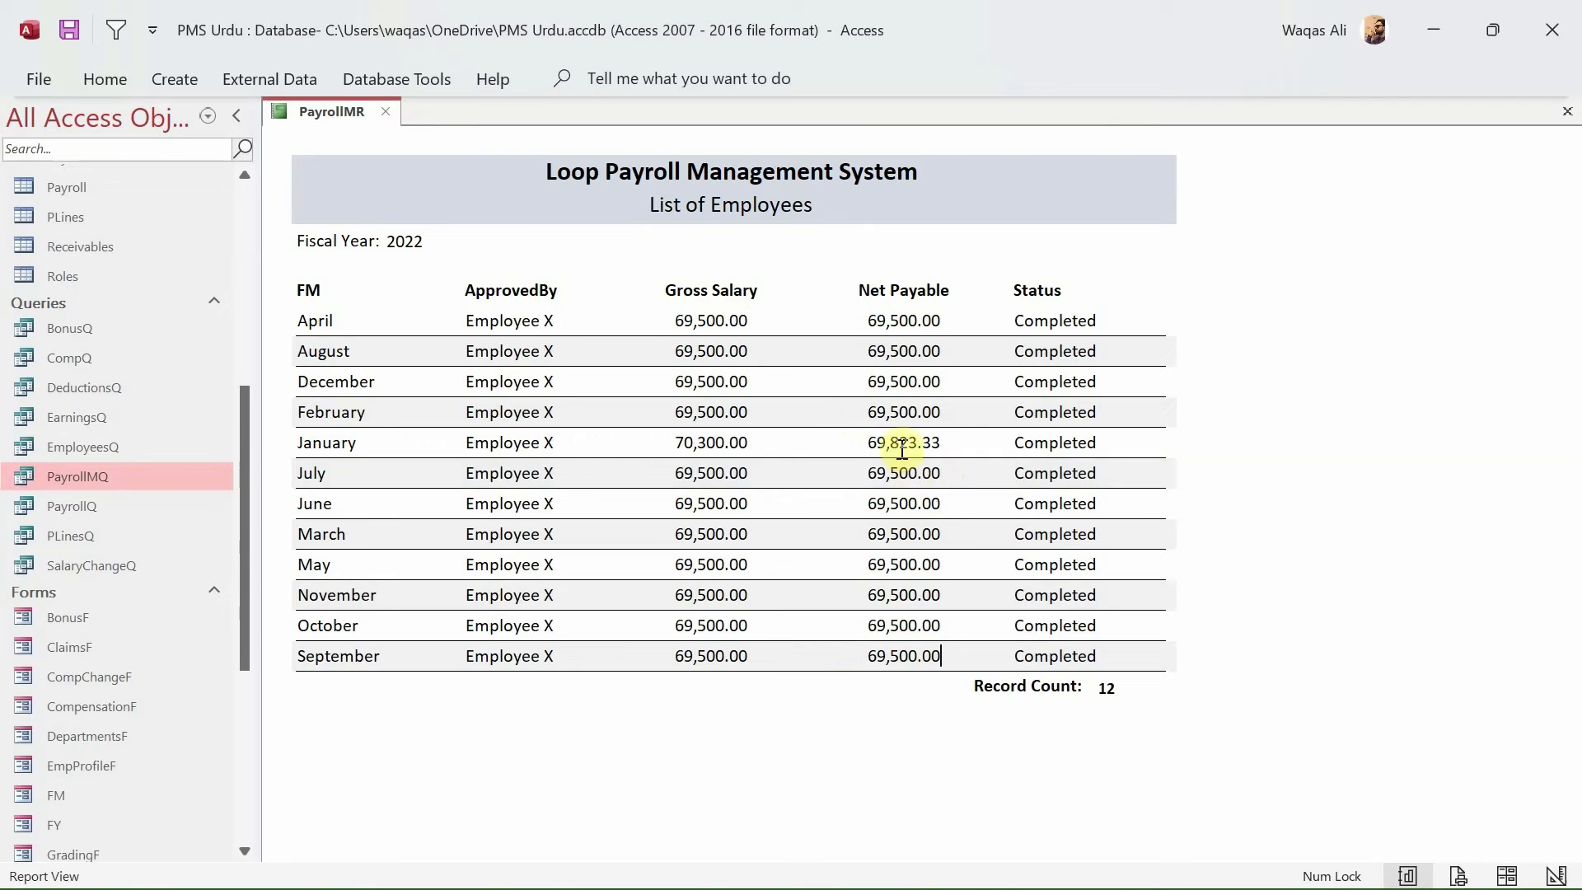
left_click_drag(919, 320, 945, 327)
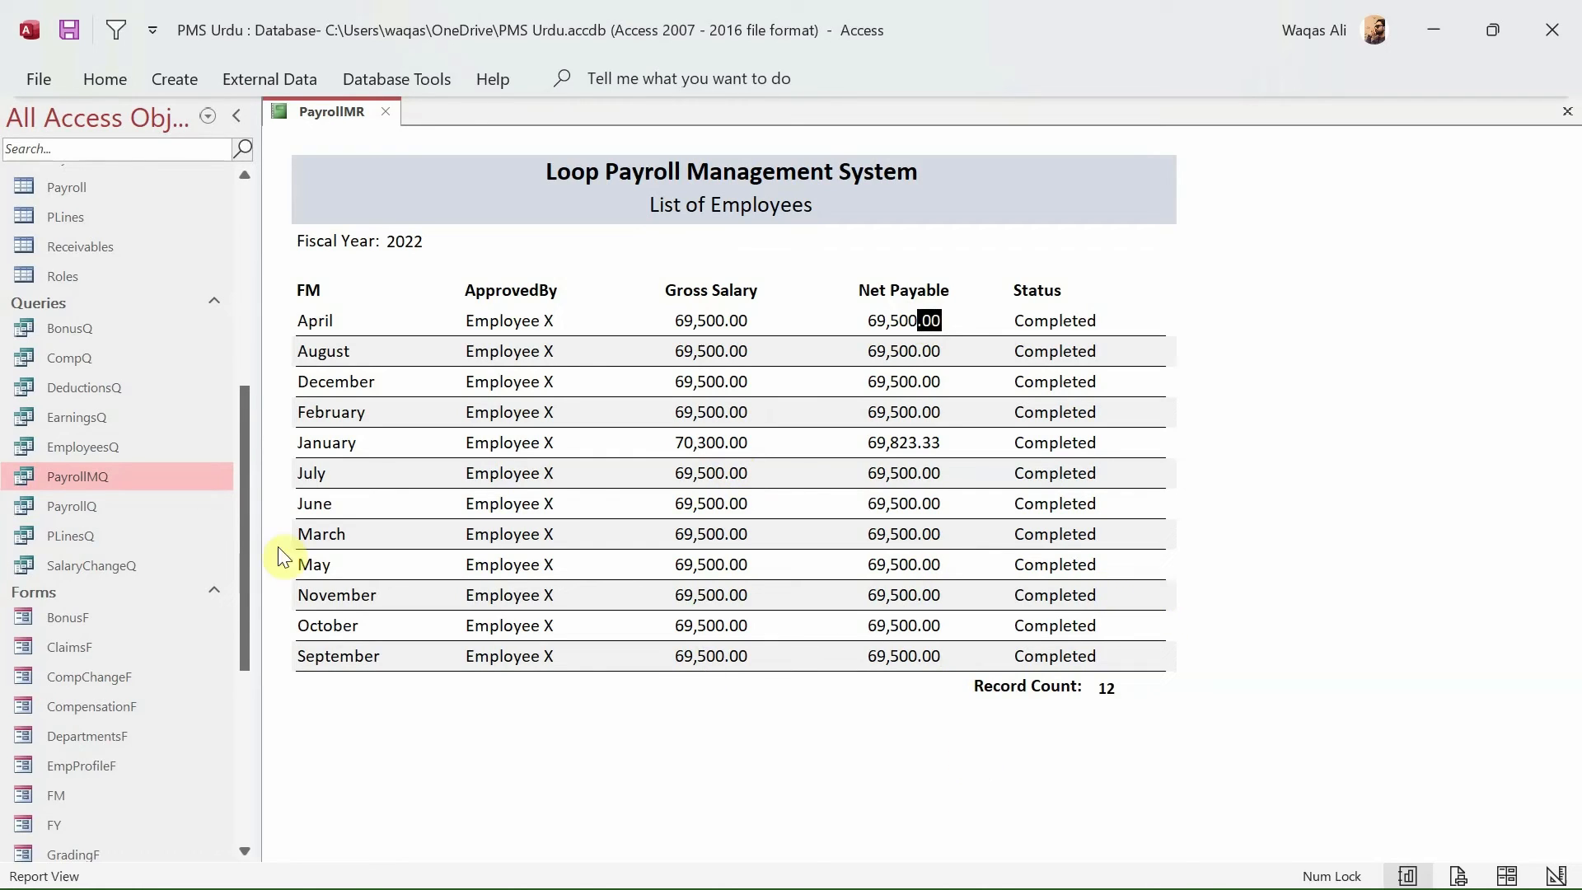
- In Design View, add a sort to the report by ID from smallest to largest
right_click(1129, 231)
left_click(1200, 325)
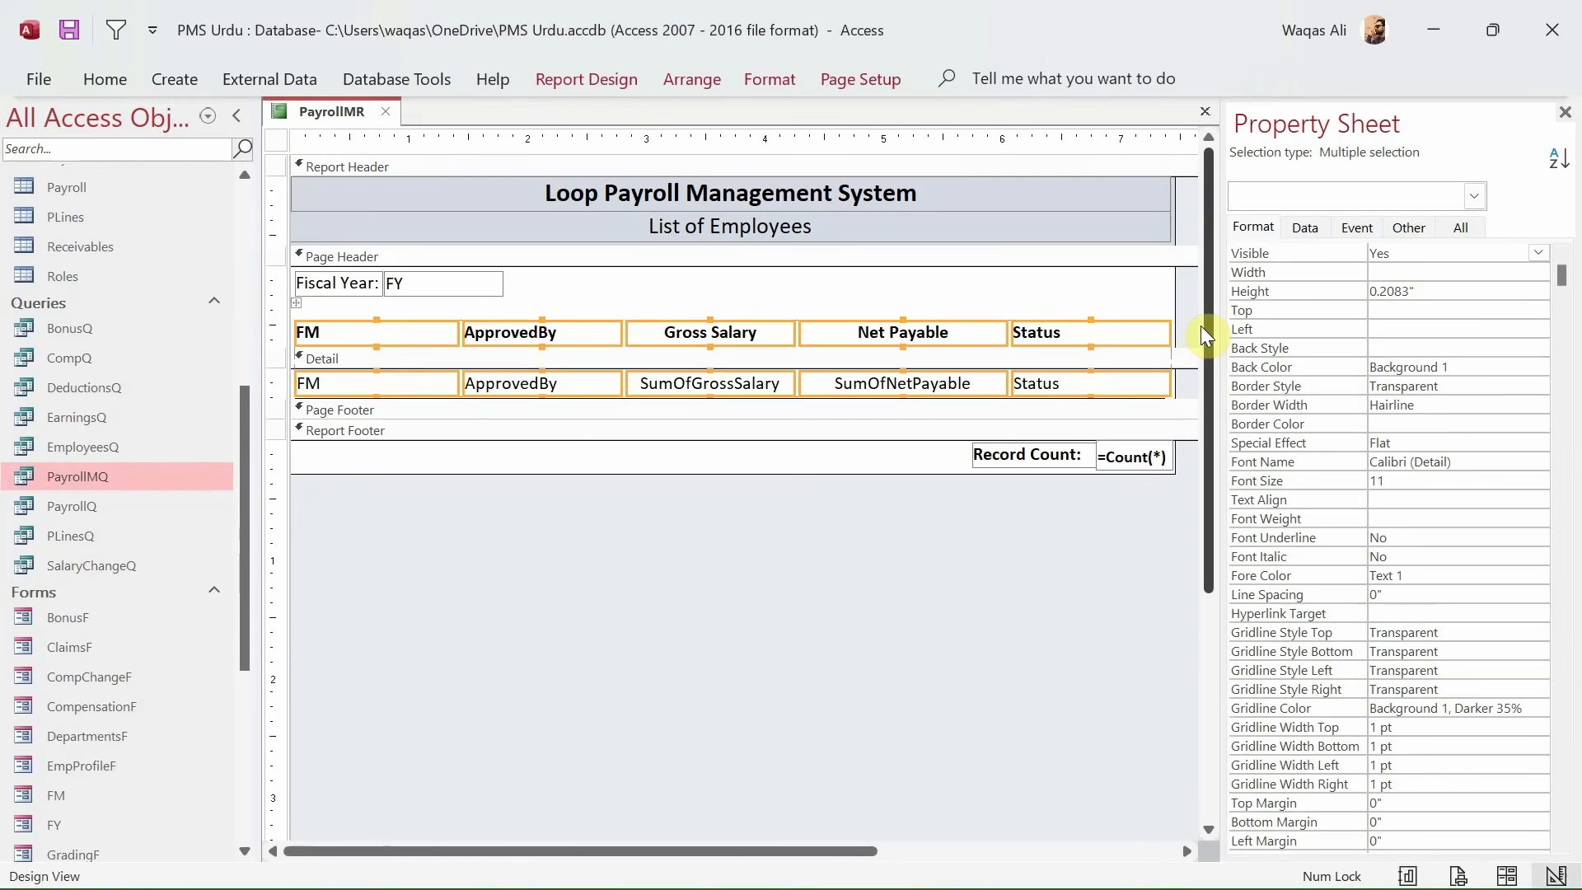
left_click(568, 78)
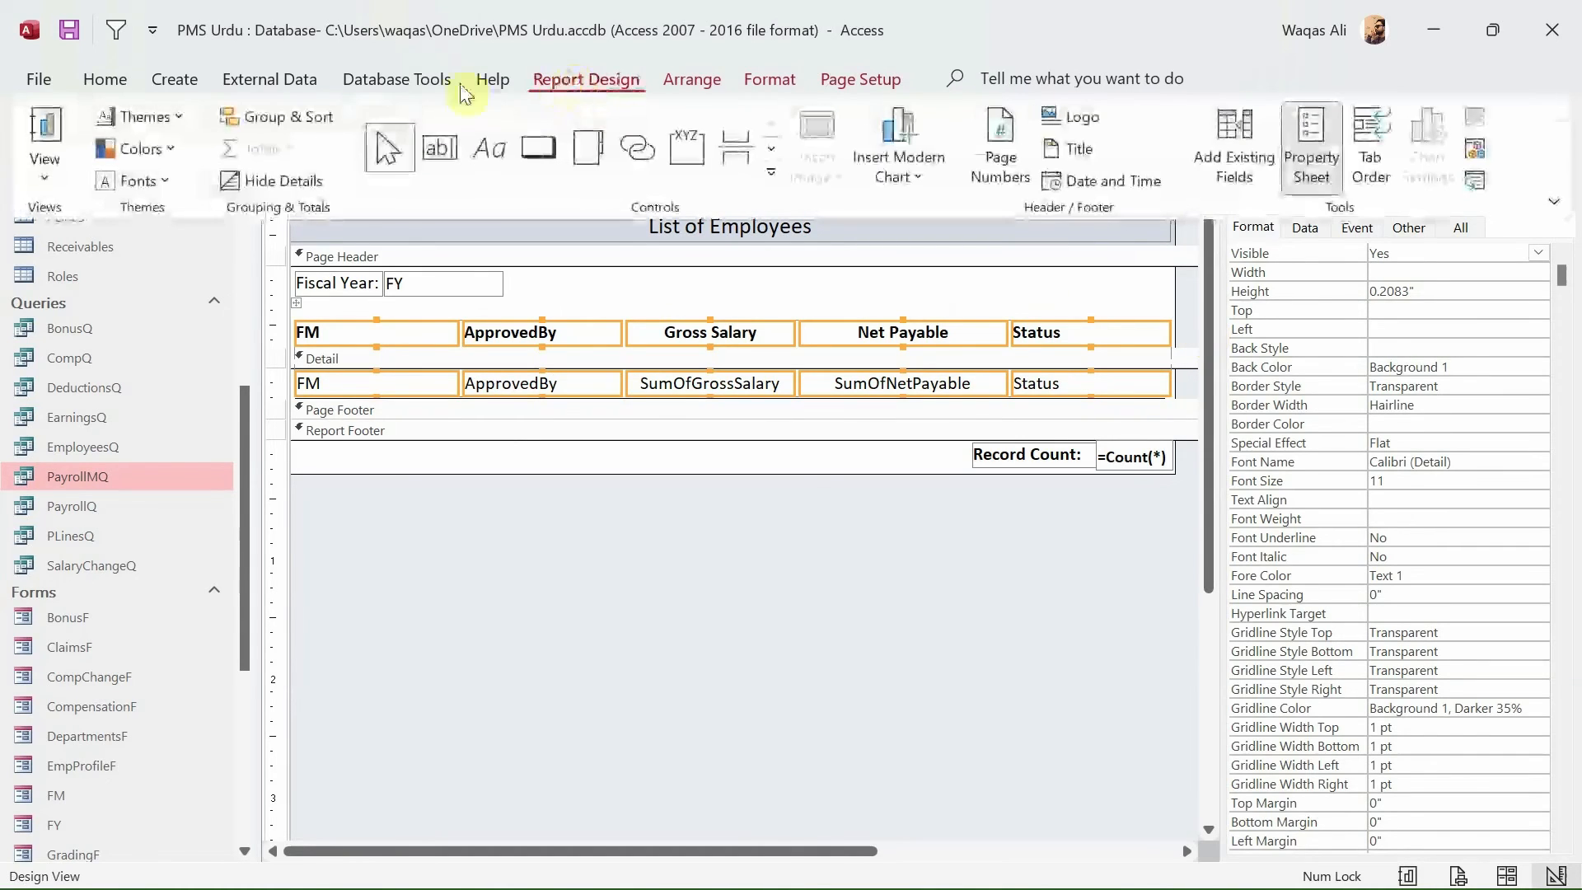
left_click(305, 115)
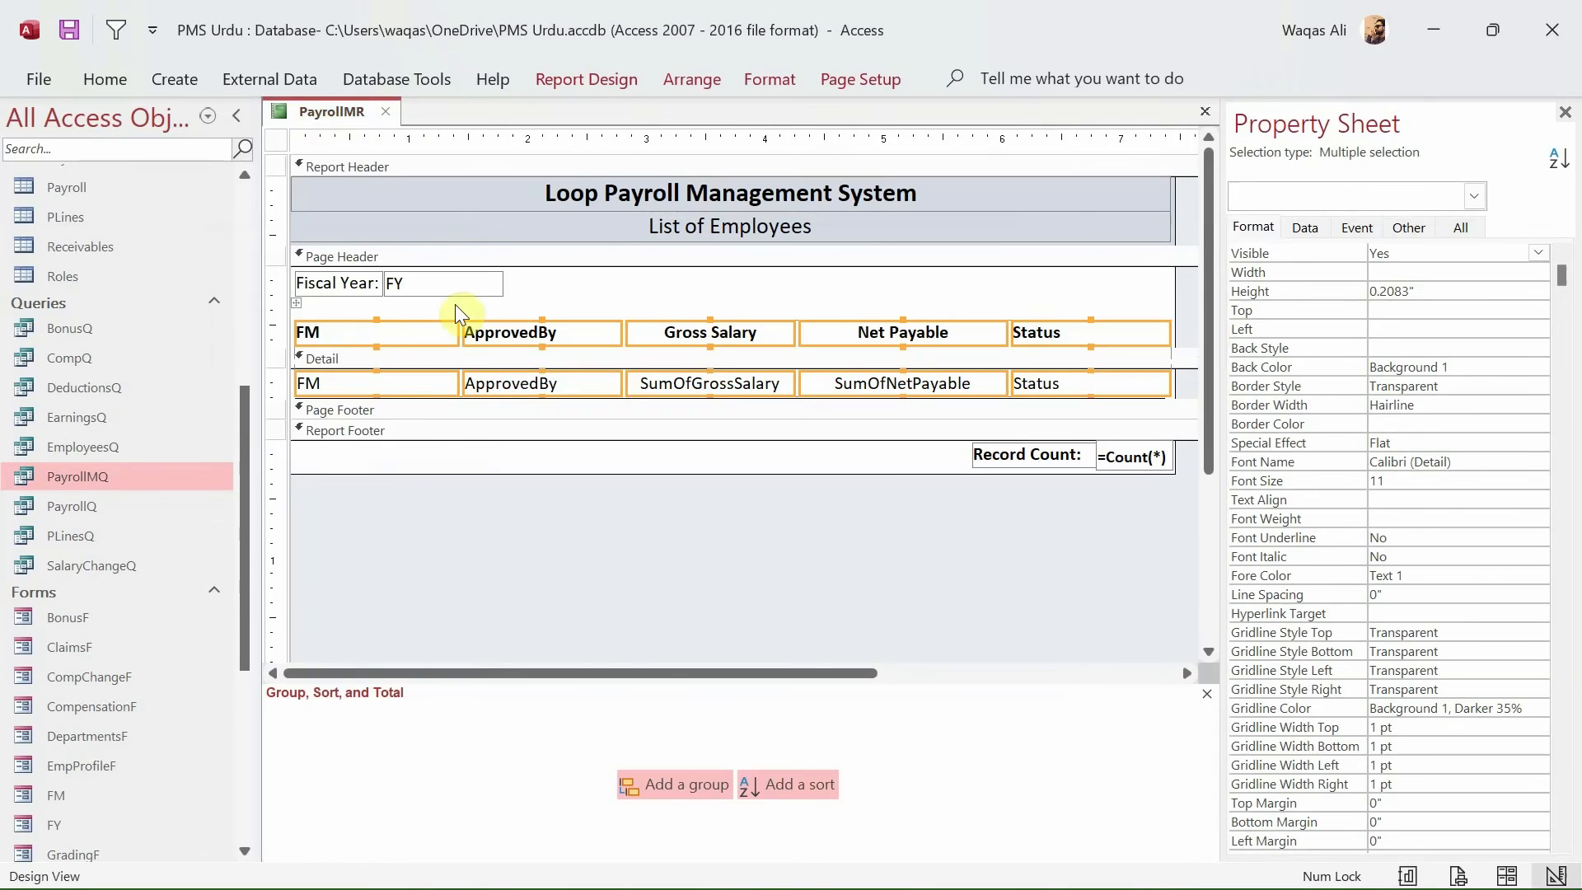
left_click(795, 784)
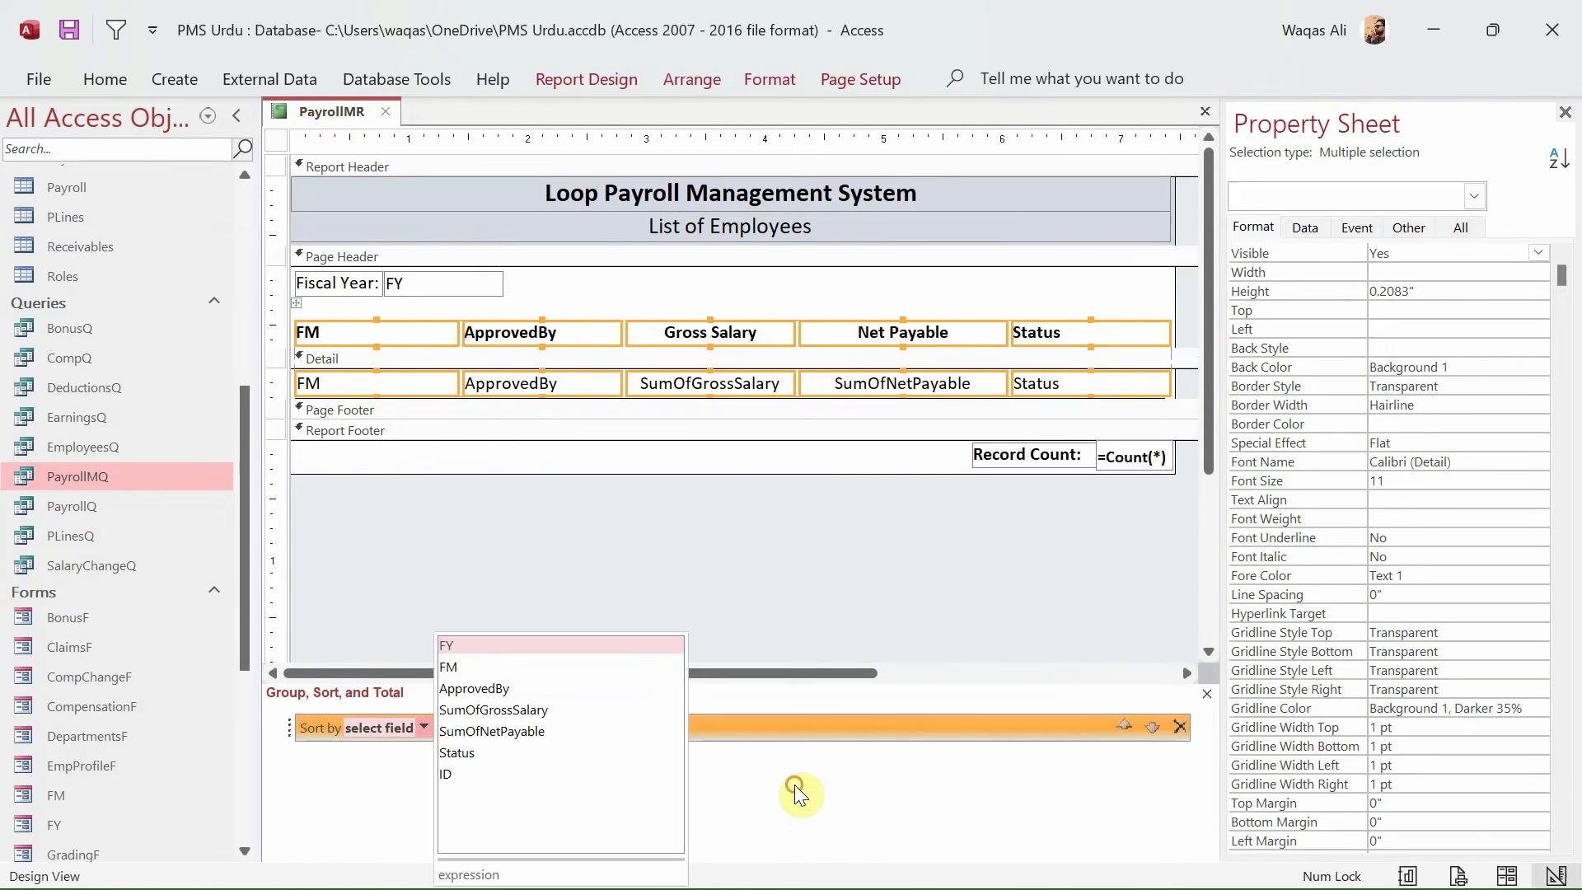
left_click(468, 775)
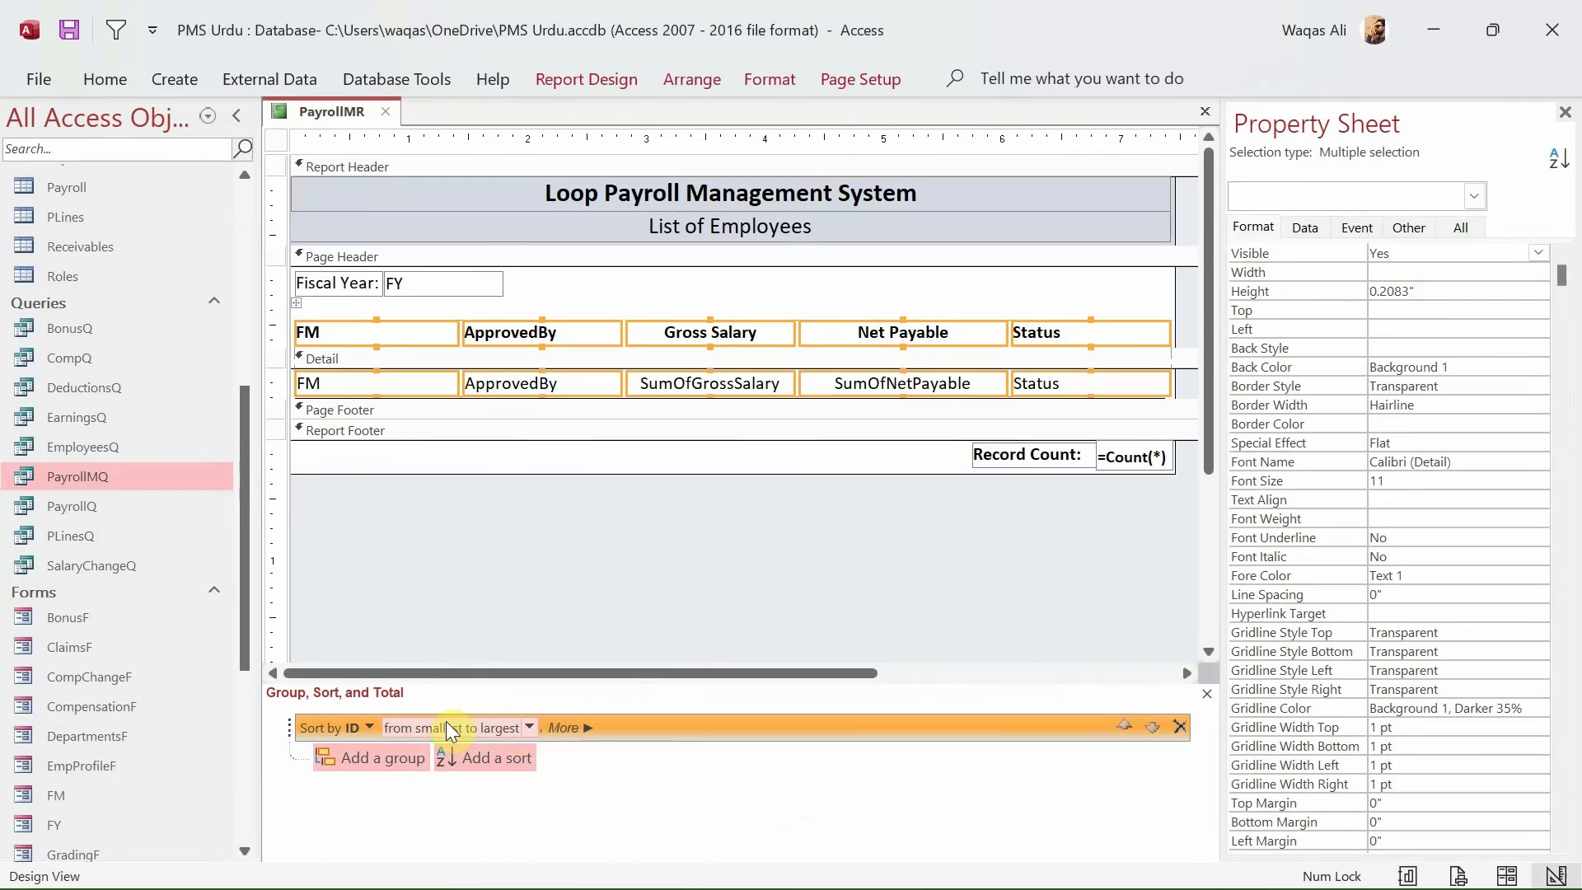
- Show the report in Report View and check the order of the months in the FM column
left_click(319, 107)
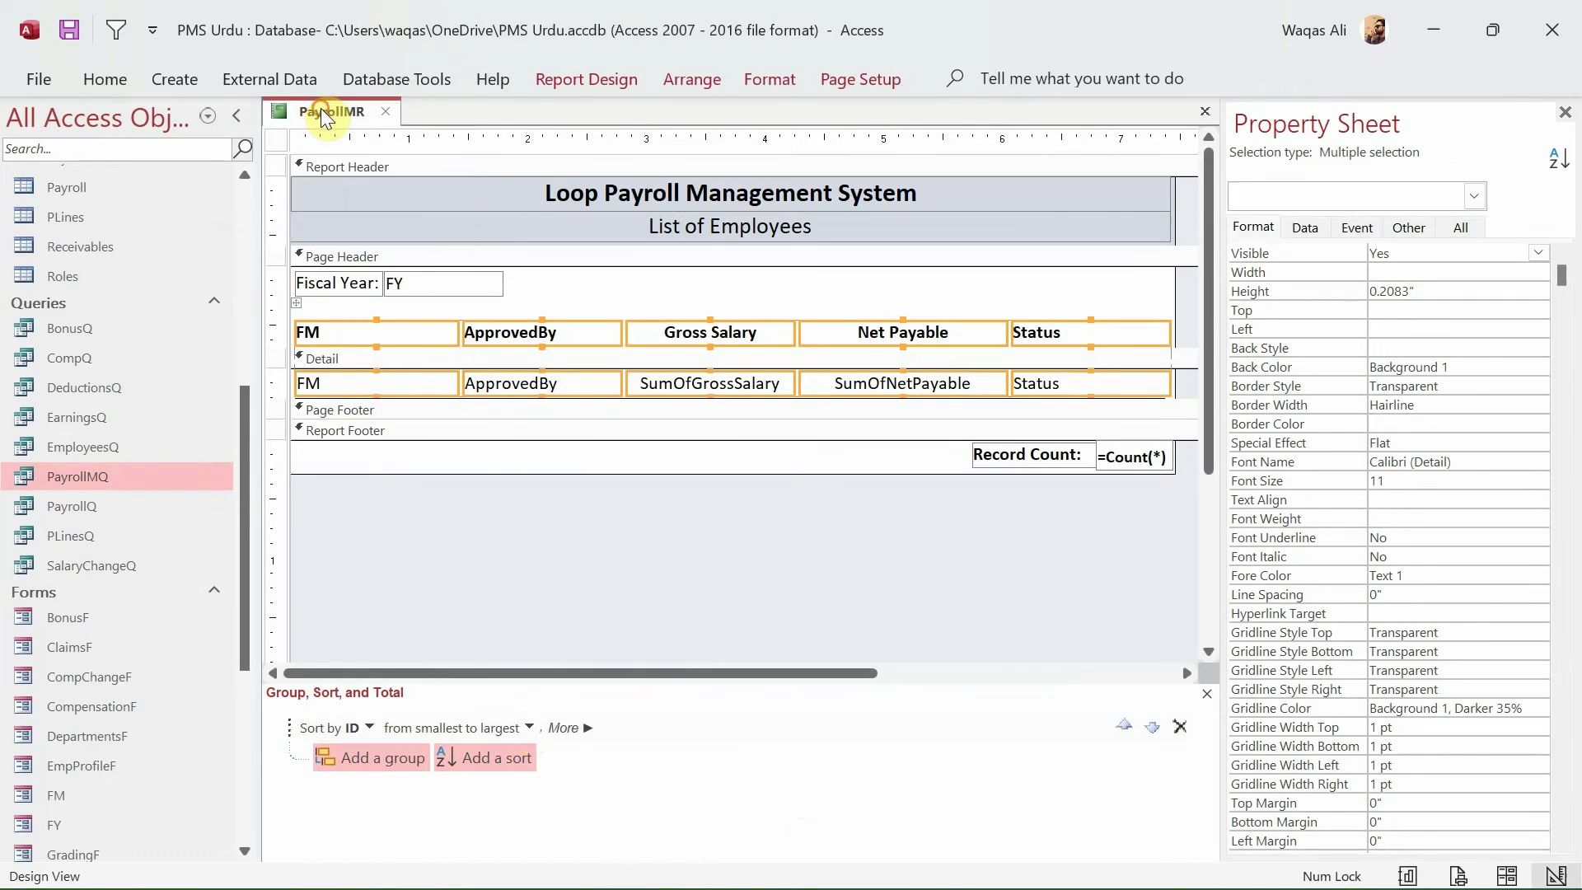
right_click(321, 111)
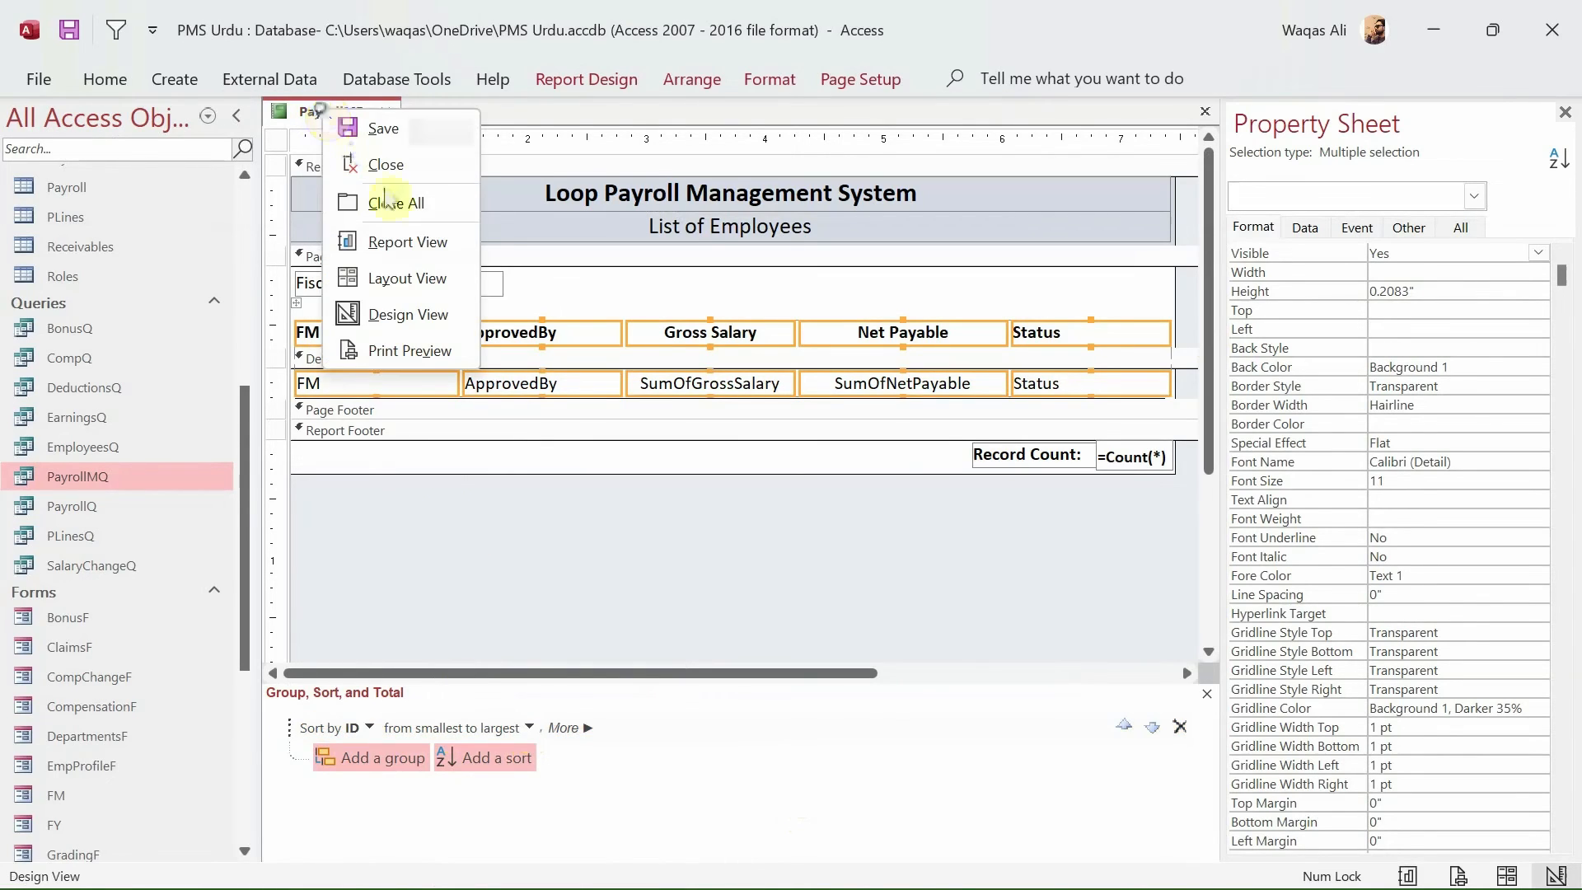
left_click(391, 242)
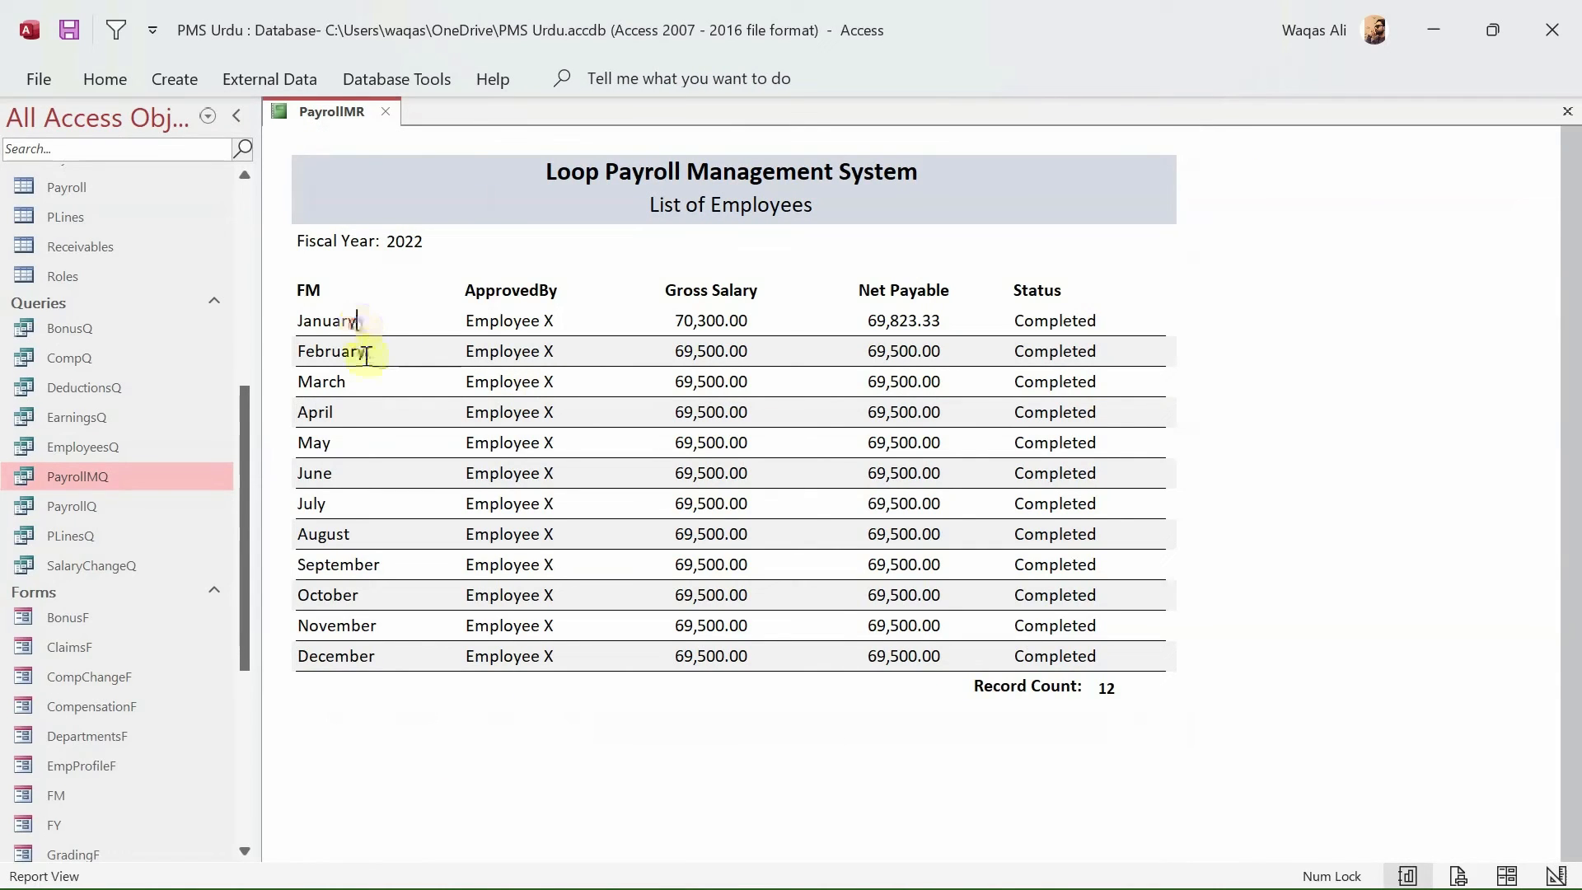
left_click(360, 412)
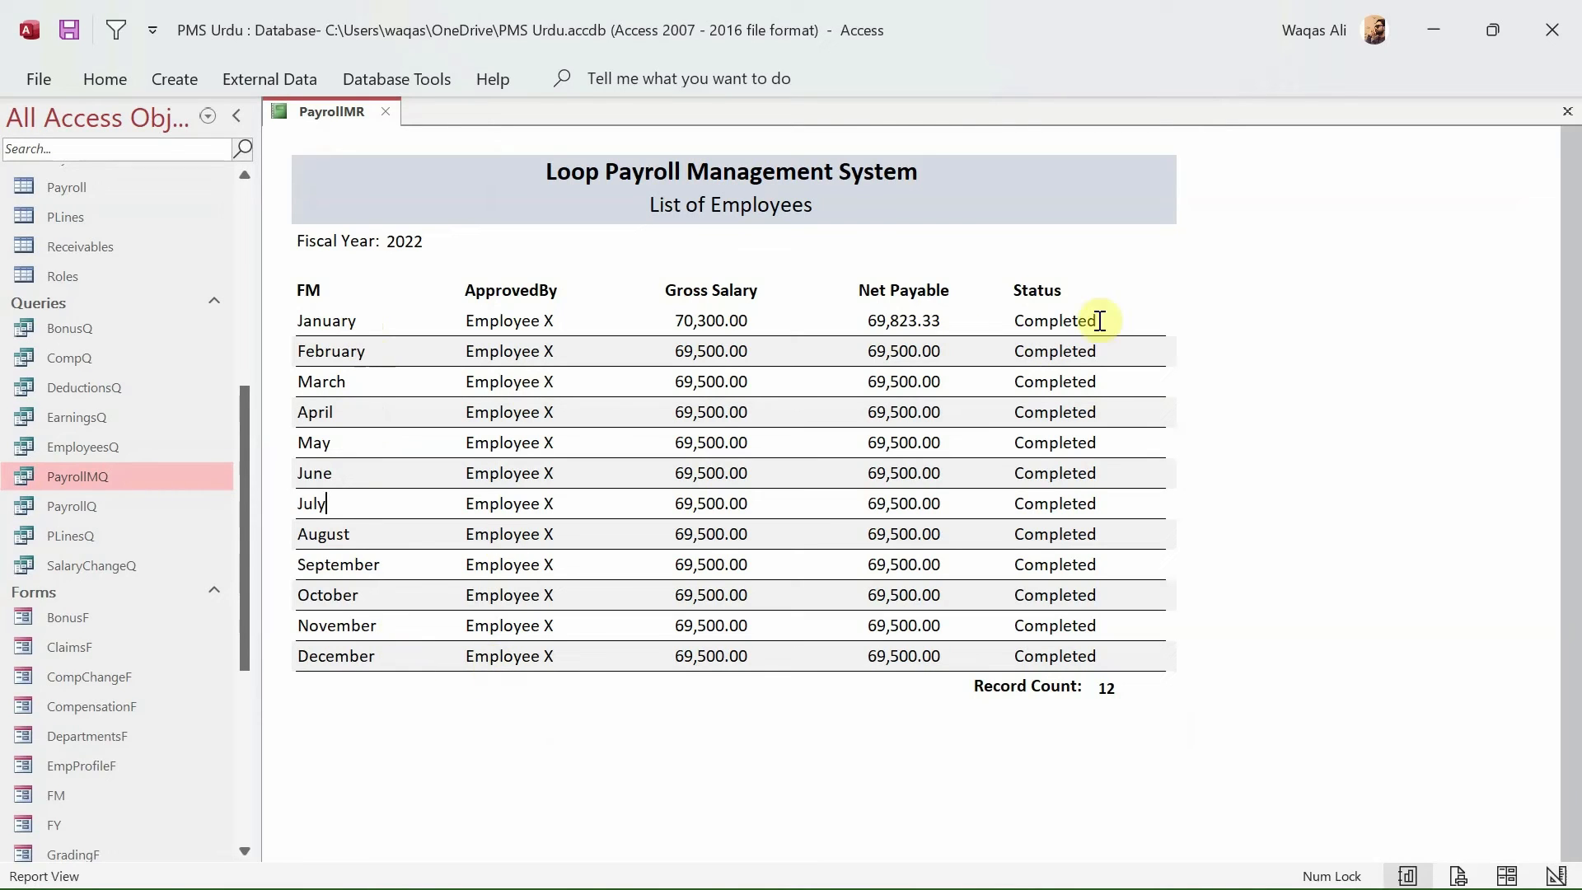
- In Design View, make the FM field in the Detail section bold
right_click(1191, 275)
left_click(1218, 365)
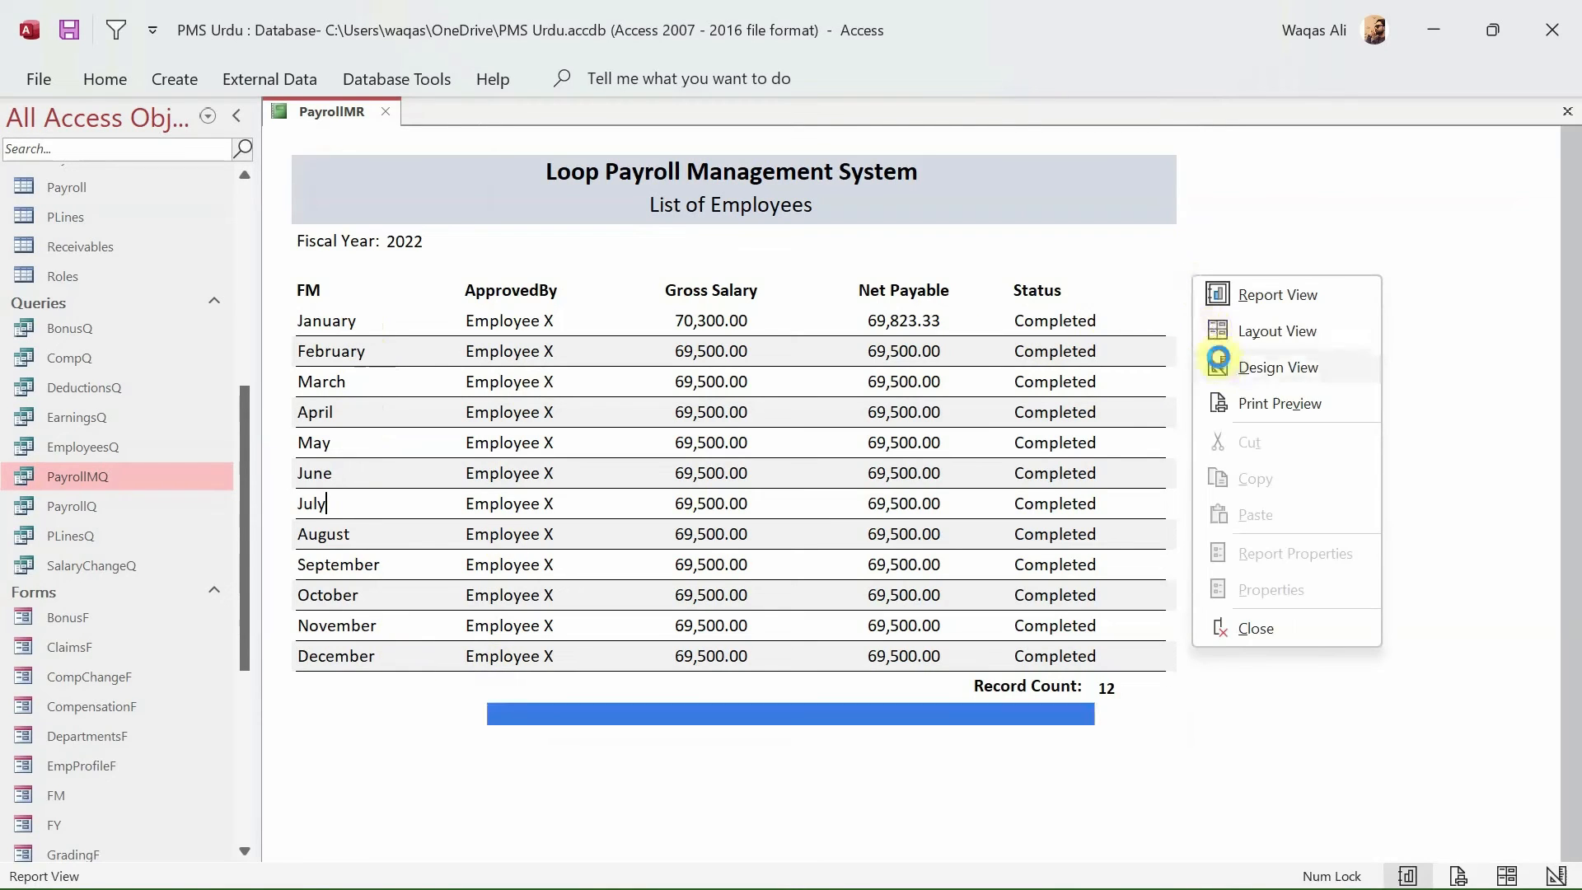
left_click(447, 502)
left_click(428, 381)
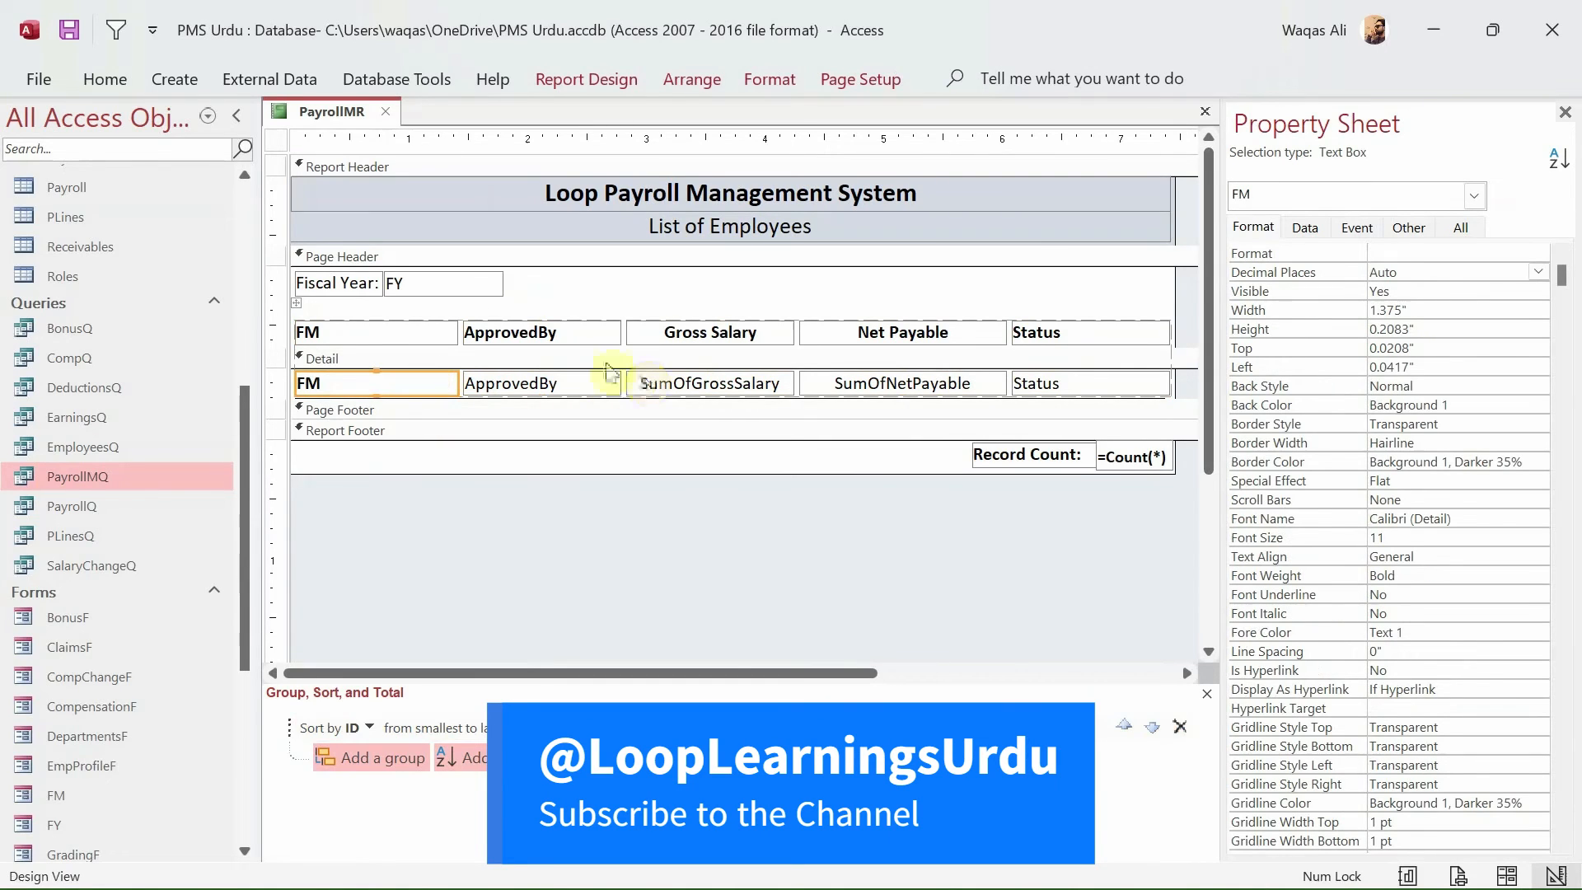
- Show the report in Report View and examine the month names and the Gross Salary amounts row by row
right_click(326, 109)
left_click(379, 234)
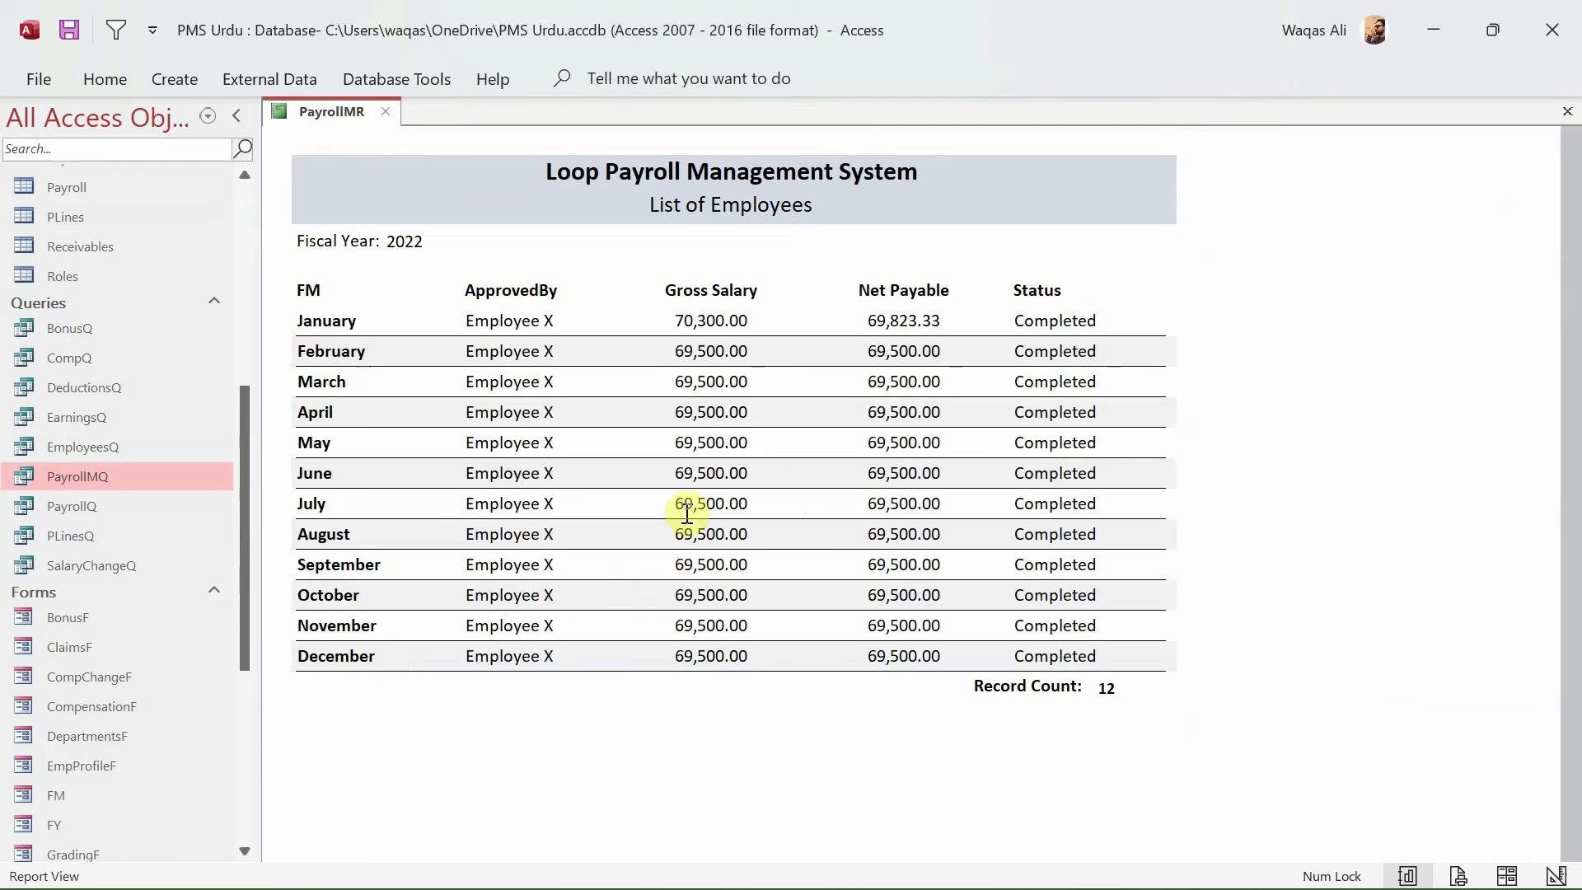
left_click(675, 322)
left_click(692, 351)
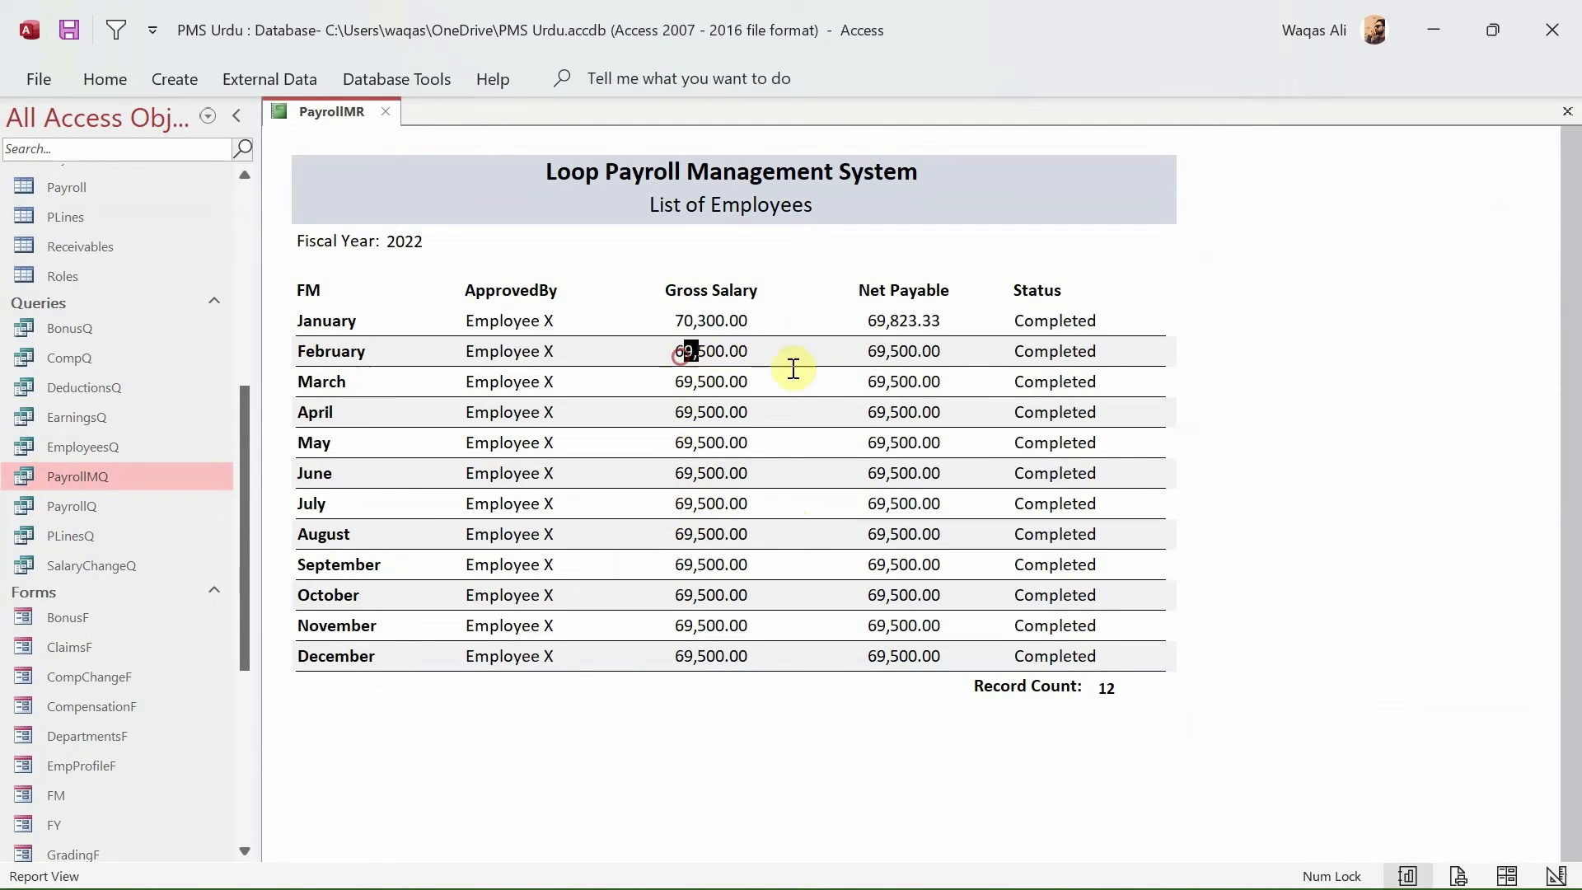
left_click(693, 381)
left_click(728, 410)
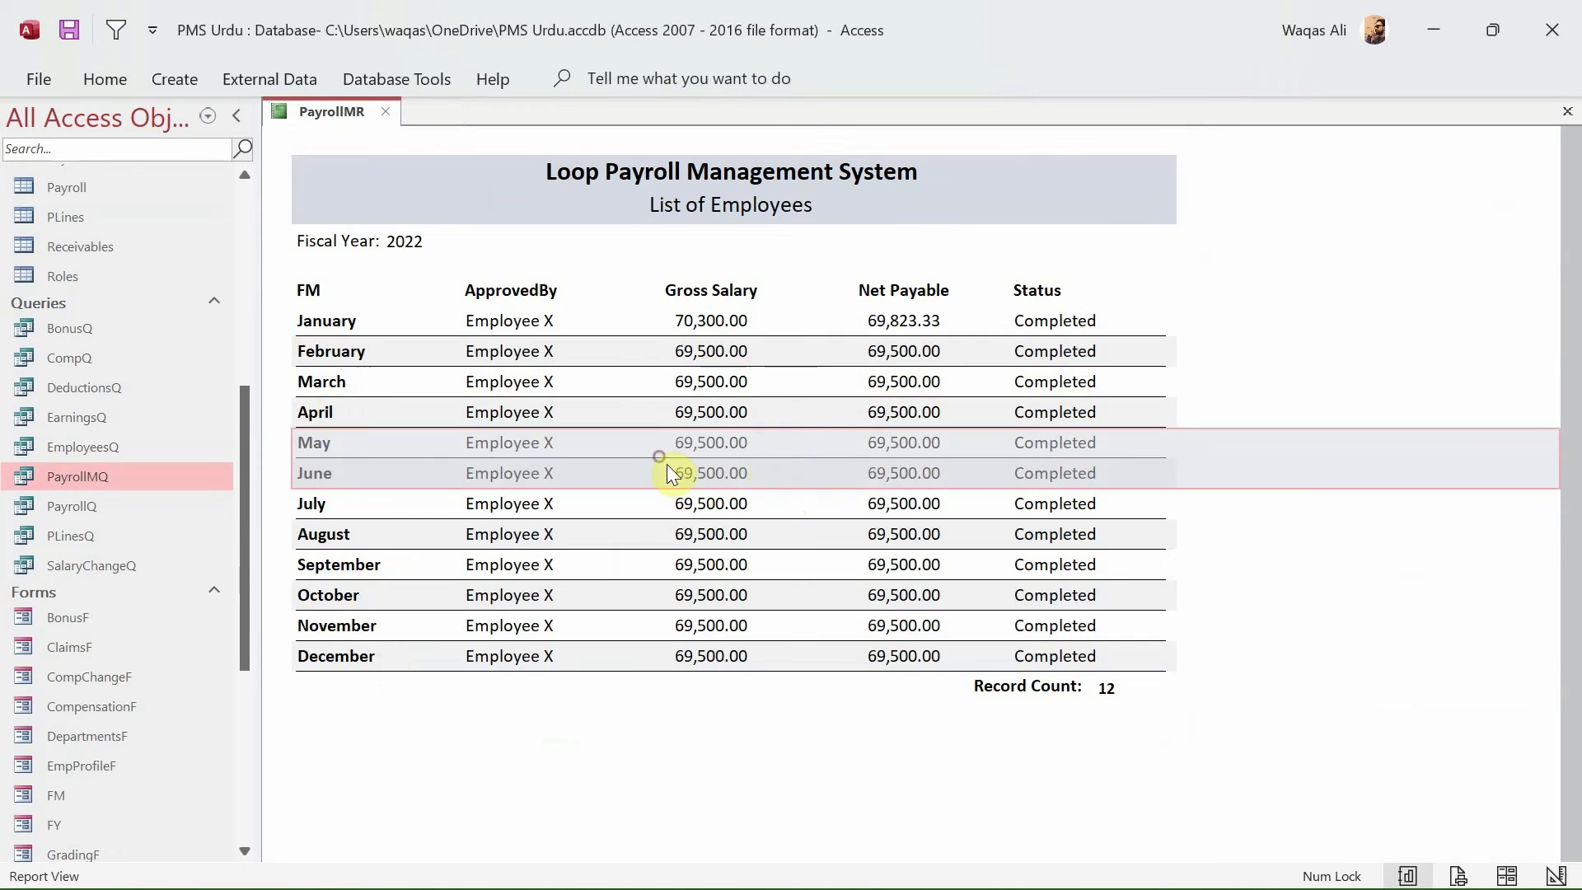
- In Design View, move the Record Count label and its count field to the left end of the Report Footer
left_click(713, 626)
left_click(694, 656)
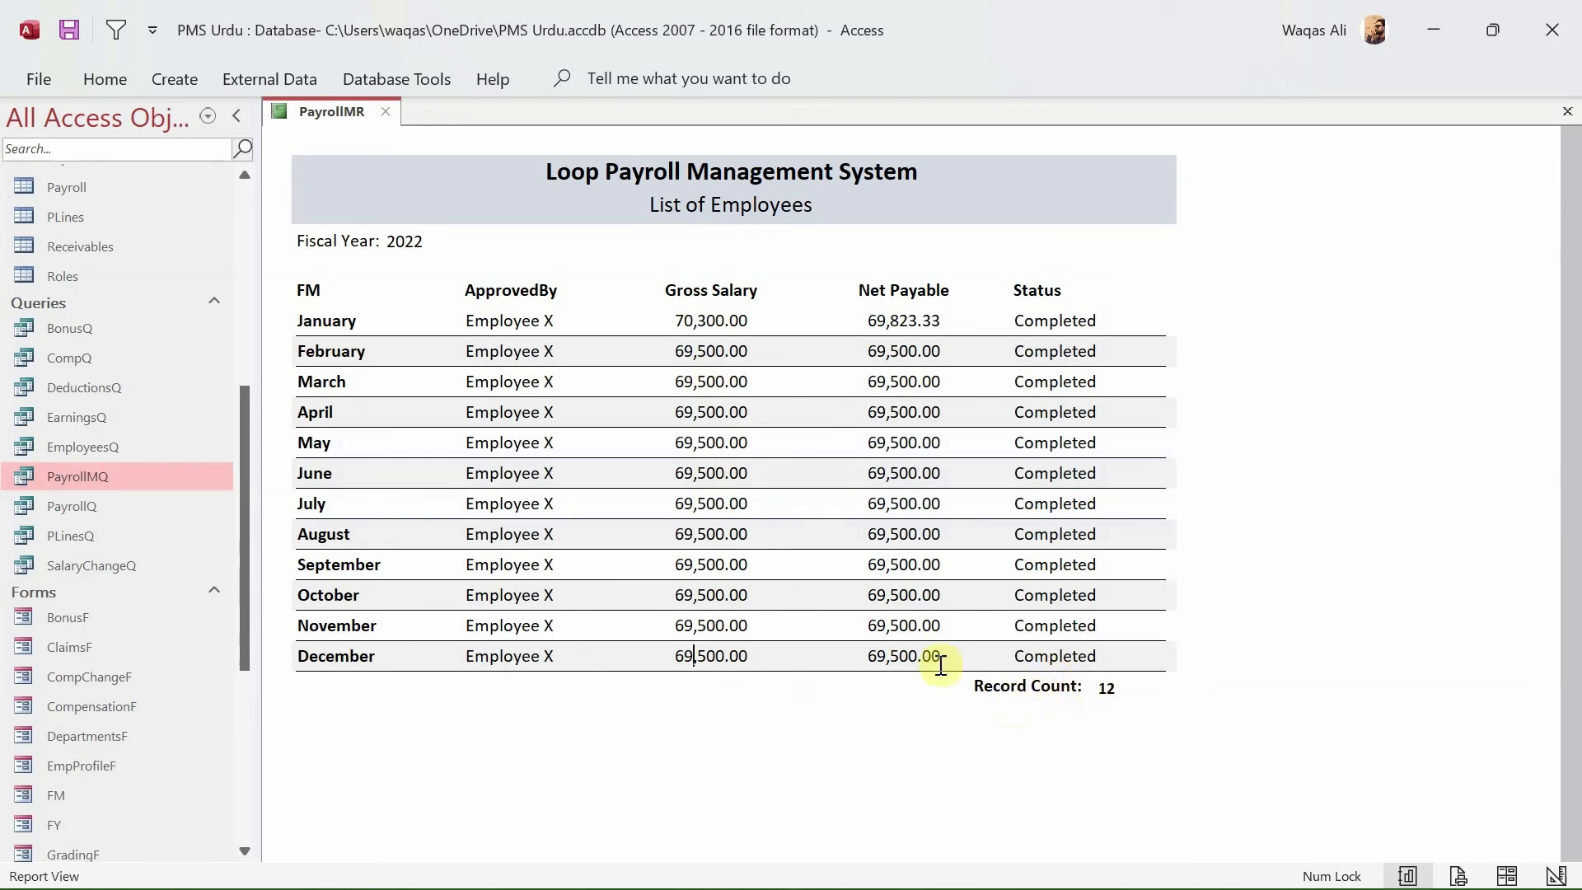
right_click(1261, 393)
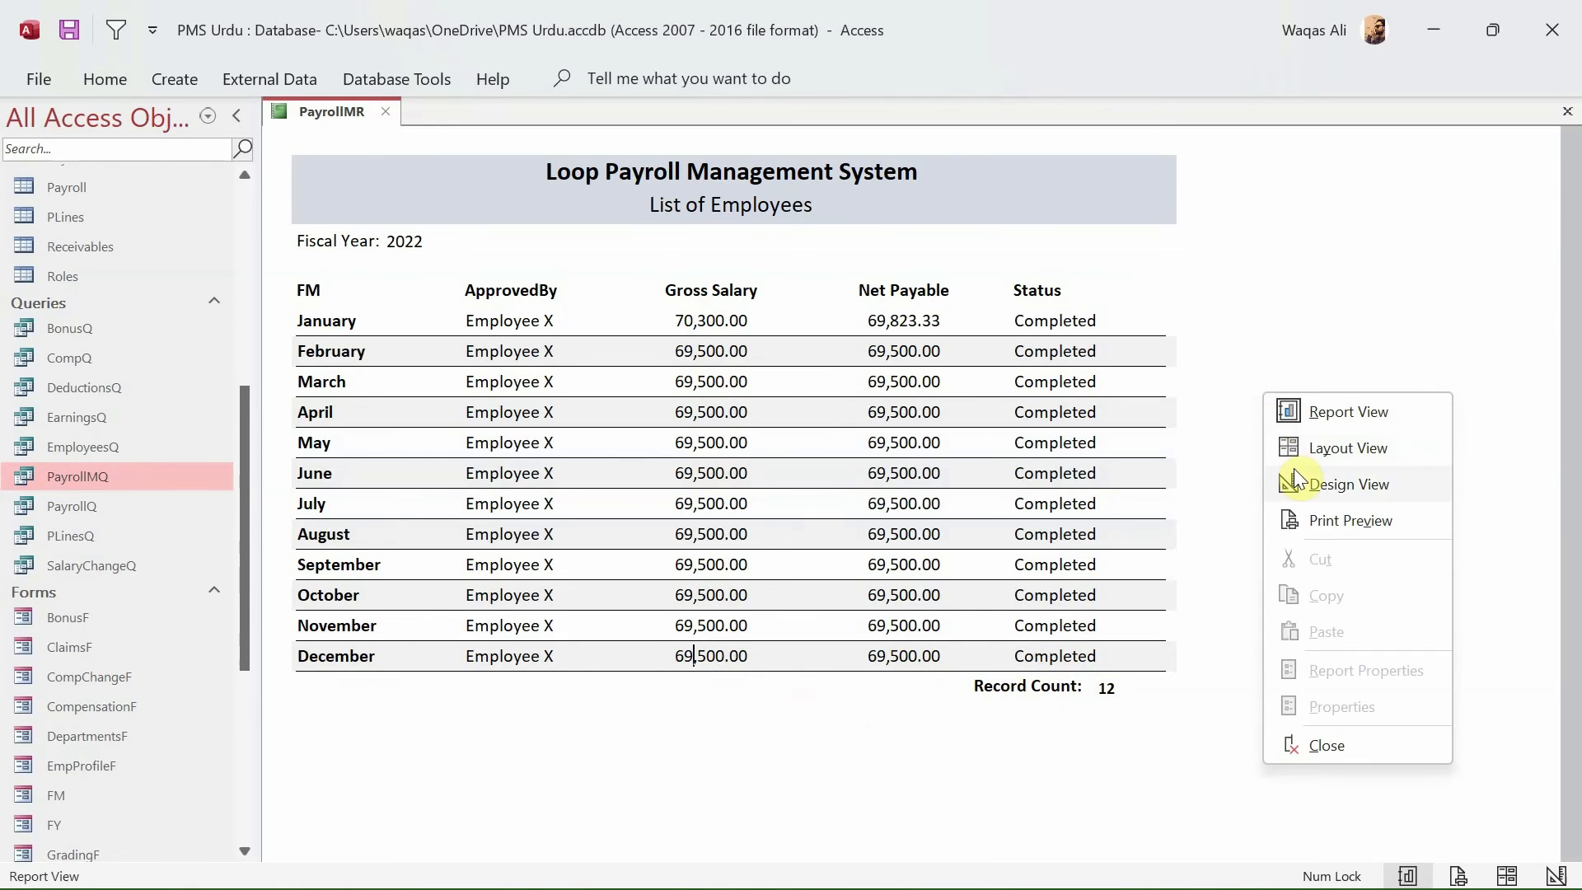
left_click(1294, 482)
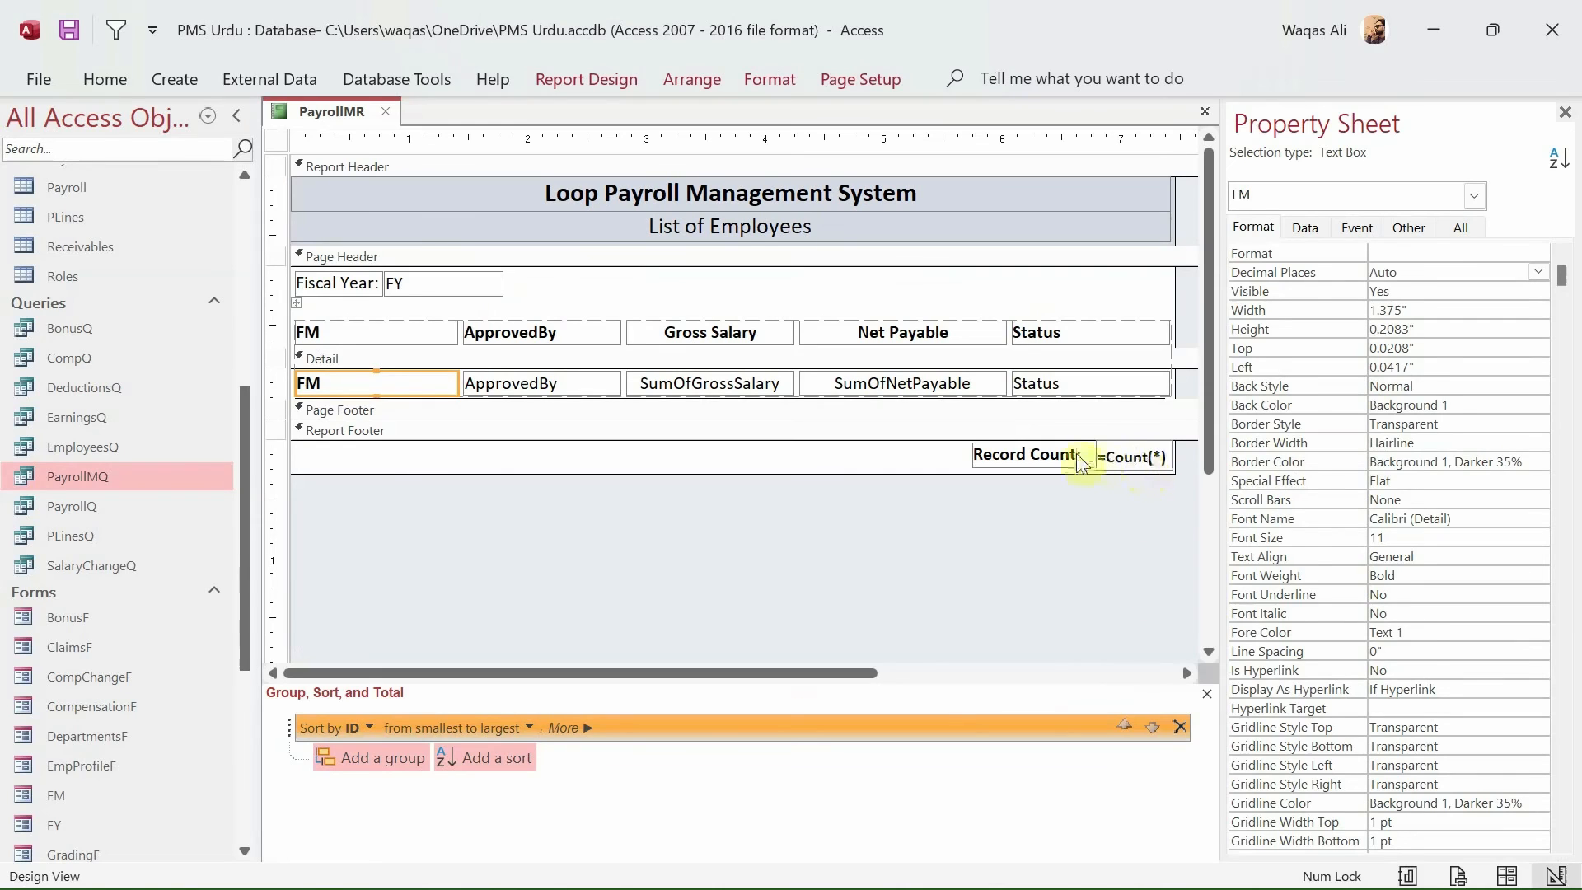
left_click(1048, 455)
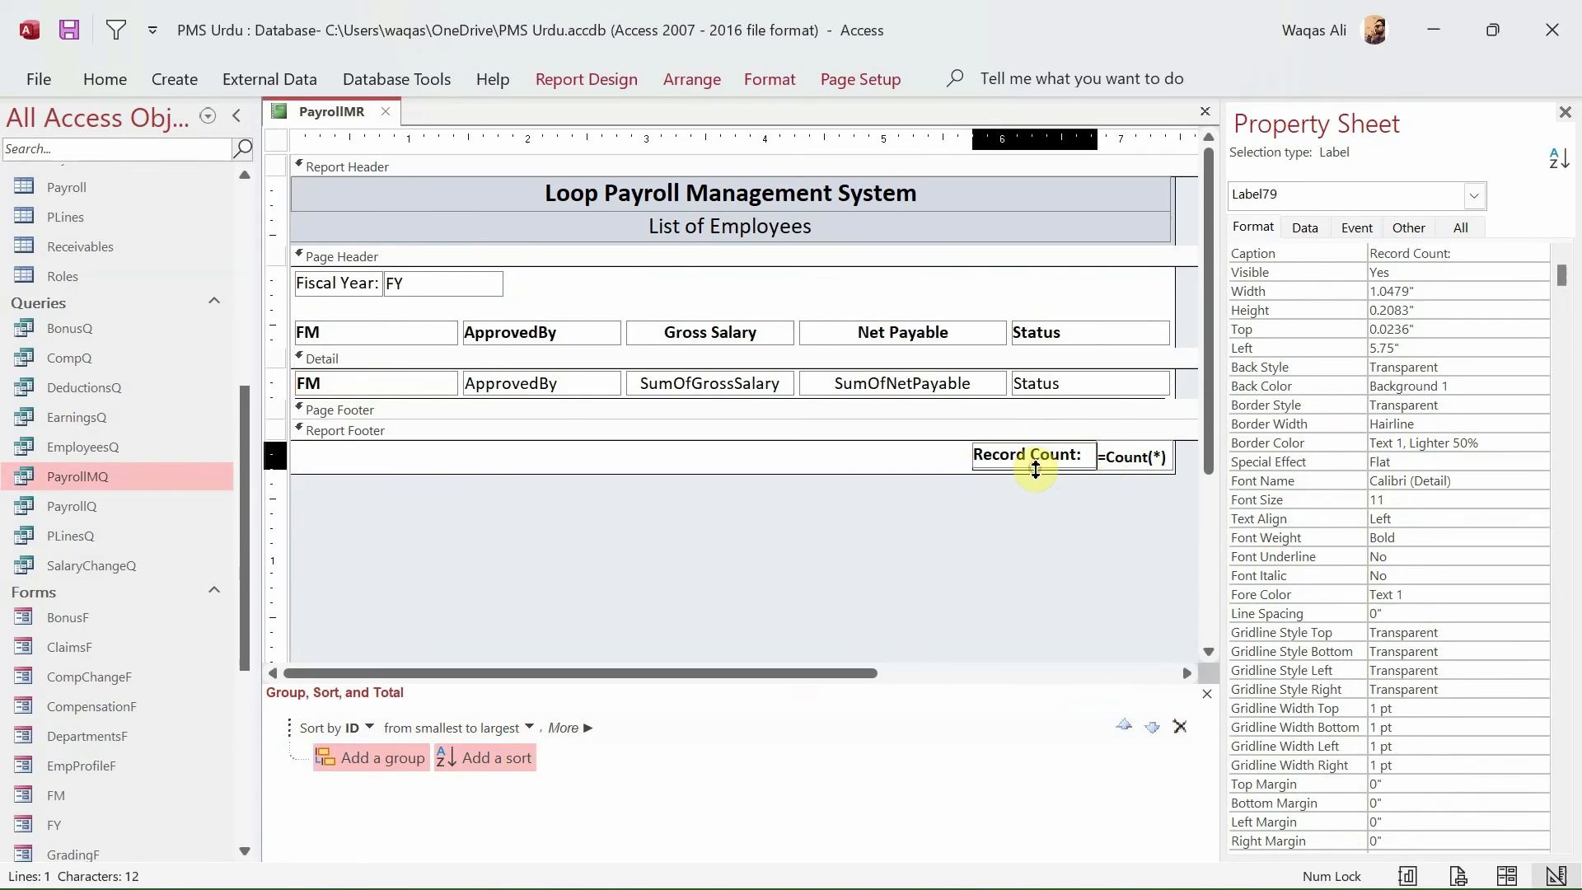
left_click(954, 464)
left_click_drag(933, 458, 448, 441)
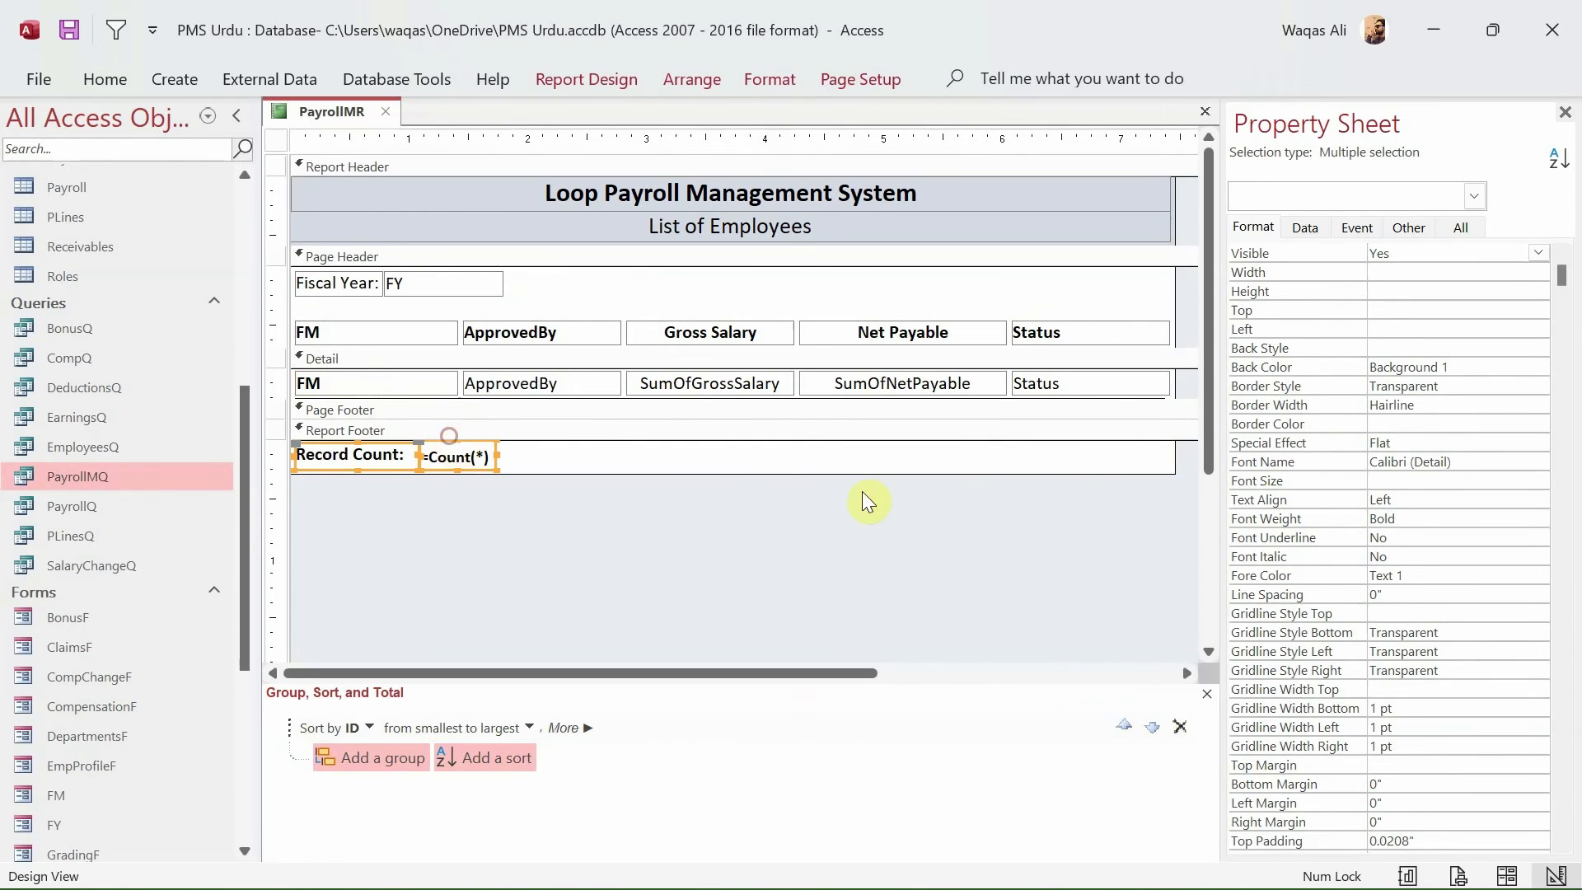
left_click(920, 590)
- Add Sum totals for the SumOfGrossSalary and SumOfNetPayable fields to the Report Footer
left_click(742, 382)
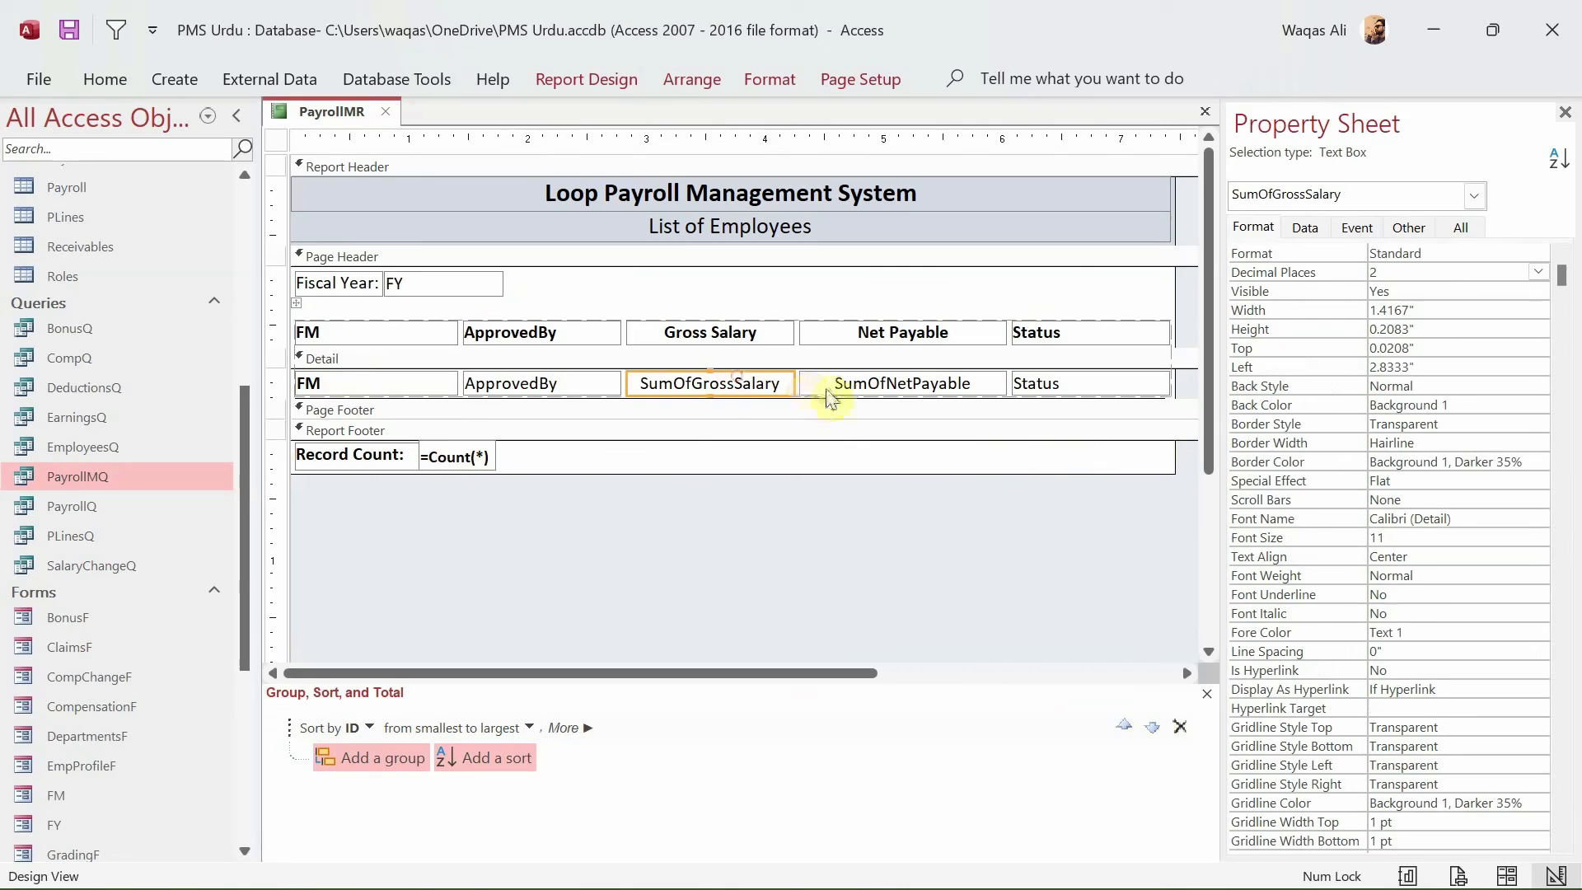
left_click(587, 81)
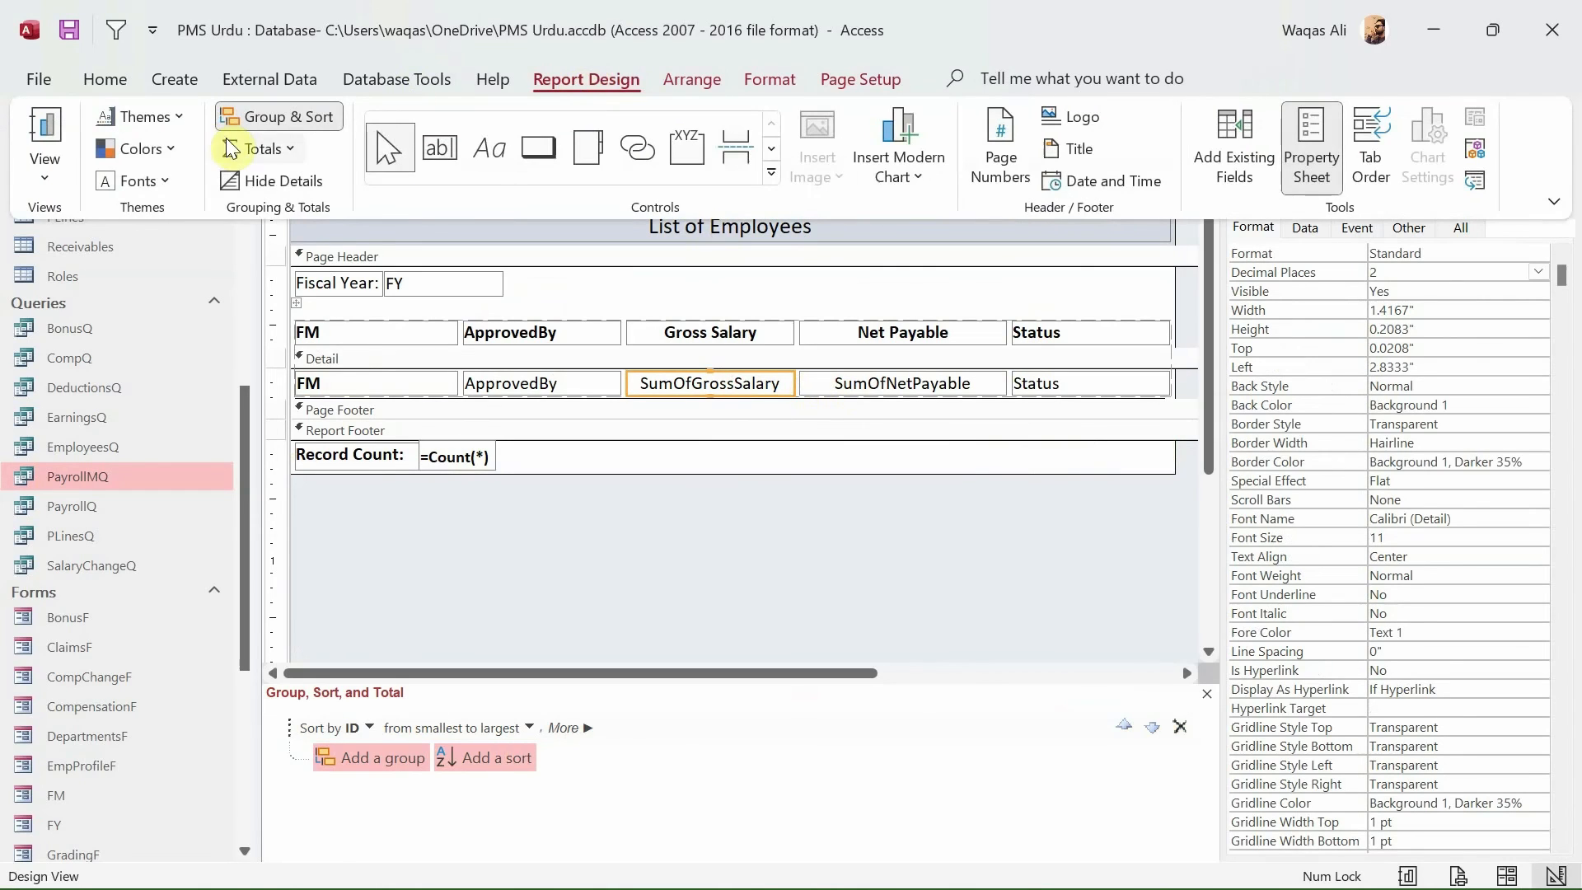
left_click(267, 149)
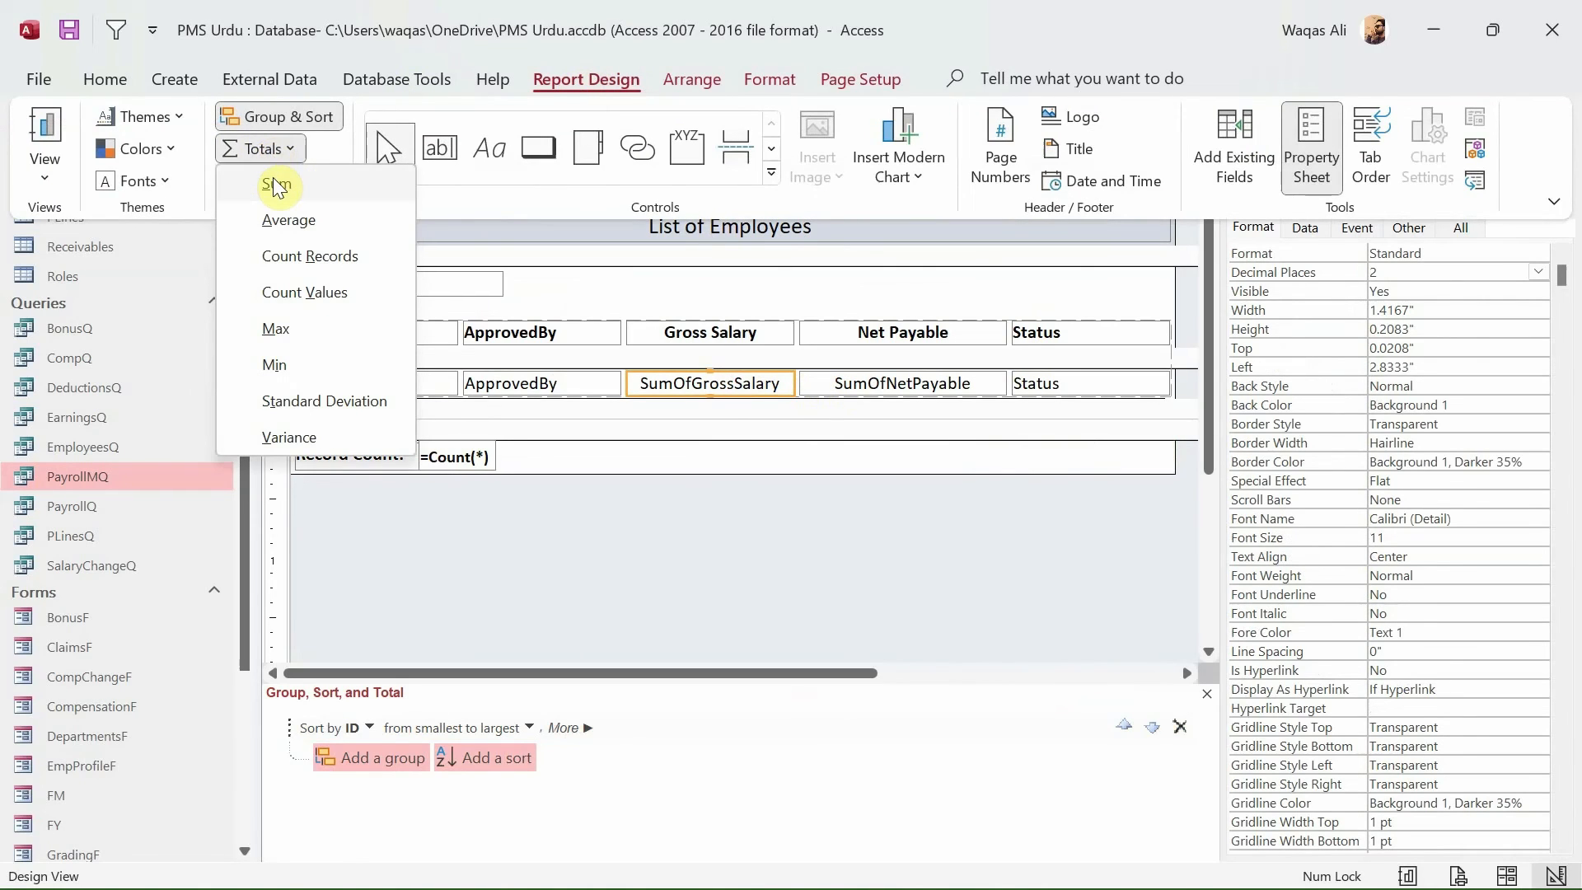
left_click(275, 181)
left_click(849, 379)
left_click(853, 383)
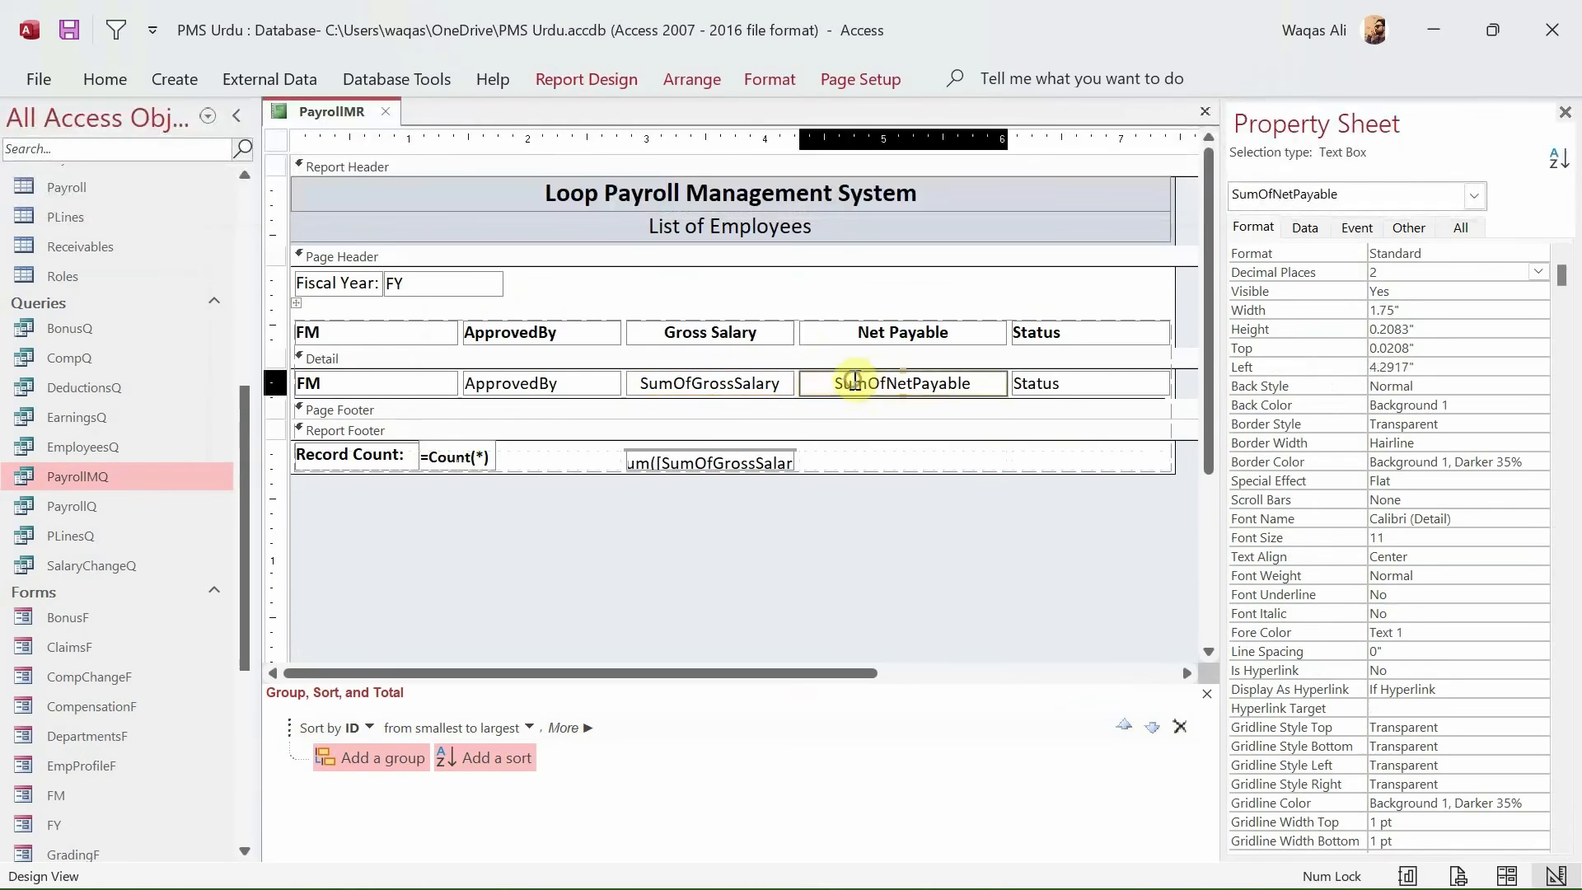
left_click(600, 69)
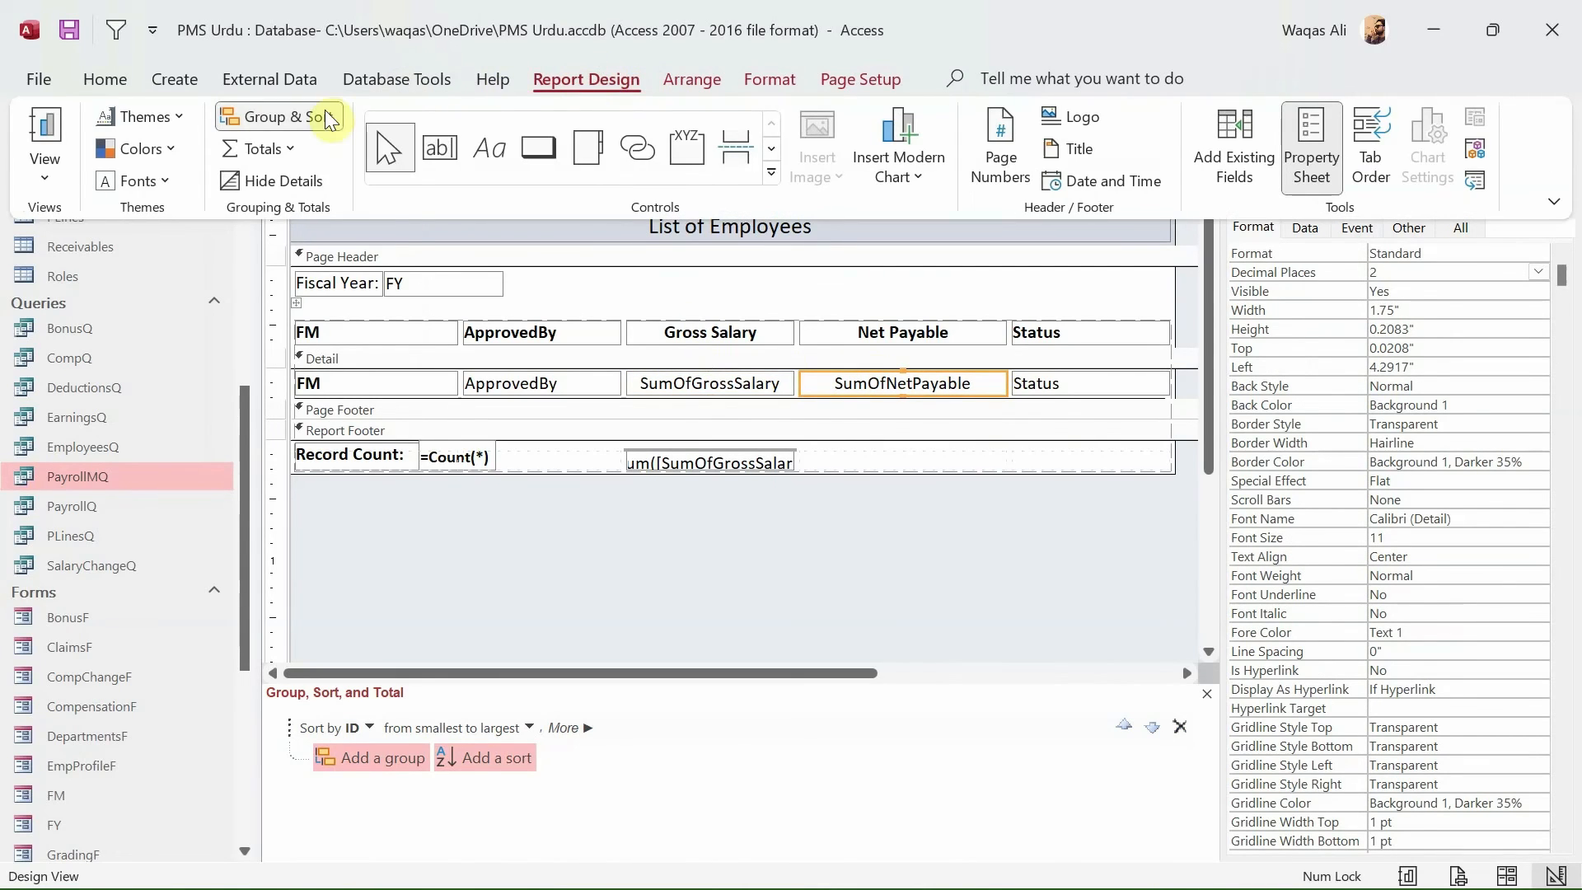
left_click(288, 148)
left_click(290, 182)
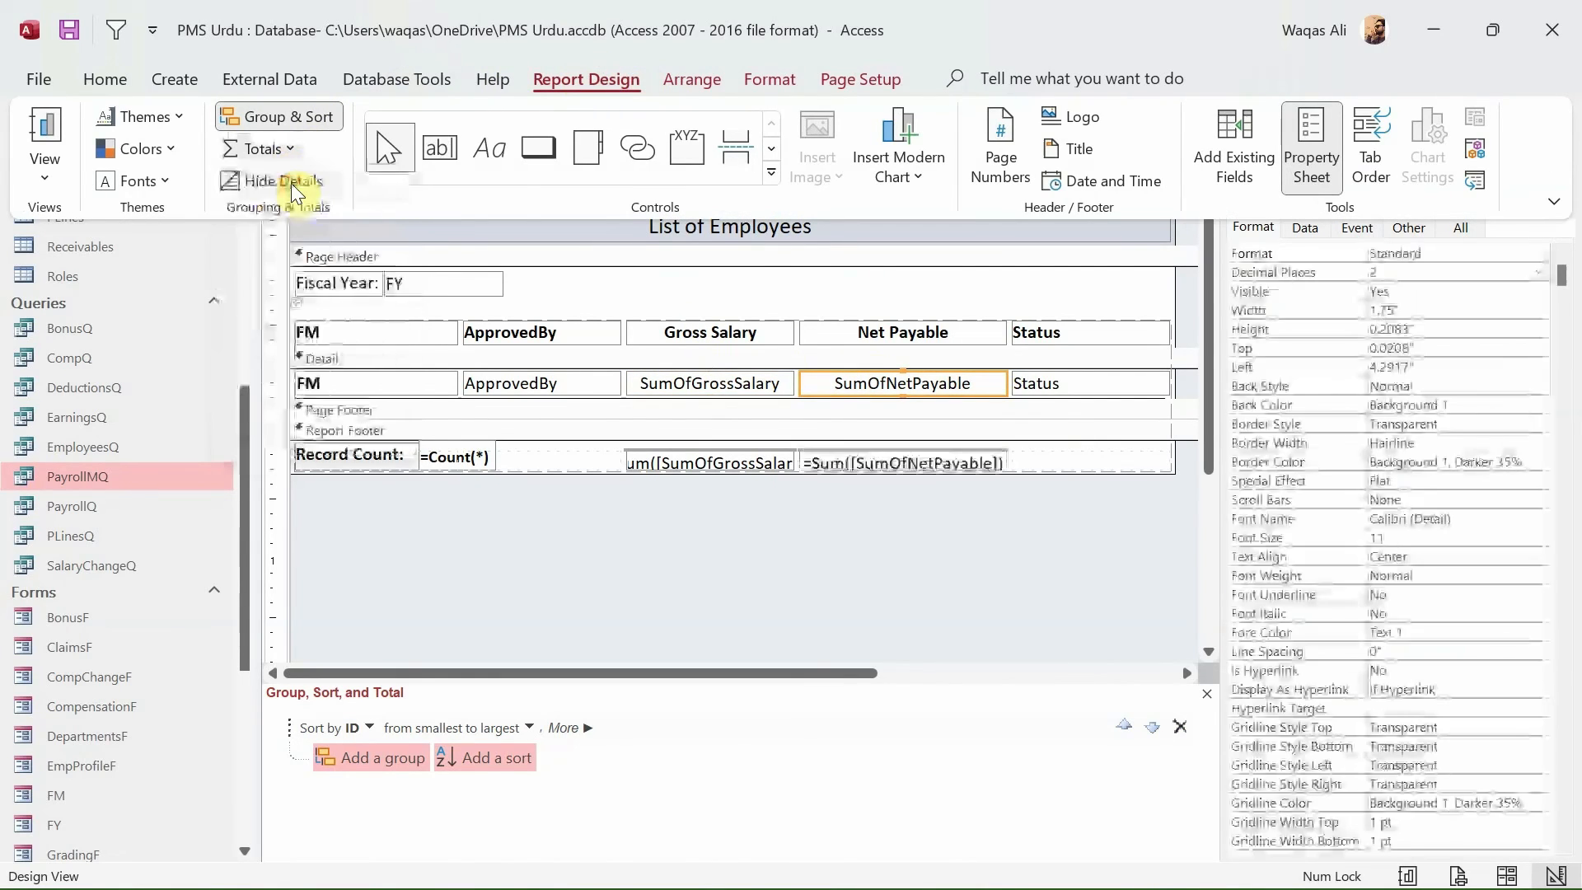
- Enlarge both salary totals in the Report Footer to a height of about 0.26" and make them bold
left_click(996, 494)
left_click_drag(995, 492, 744, 463)
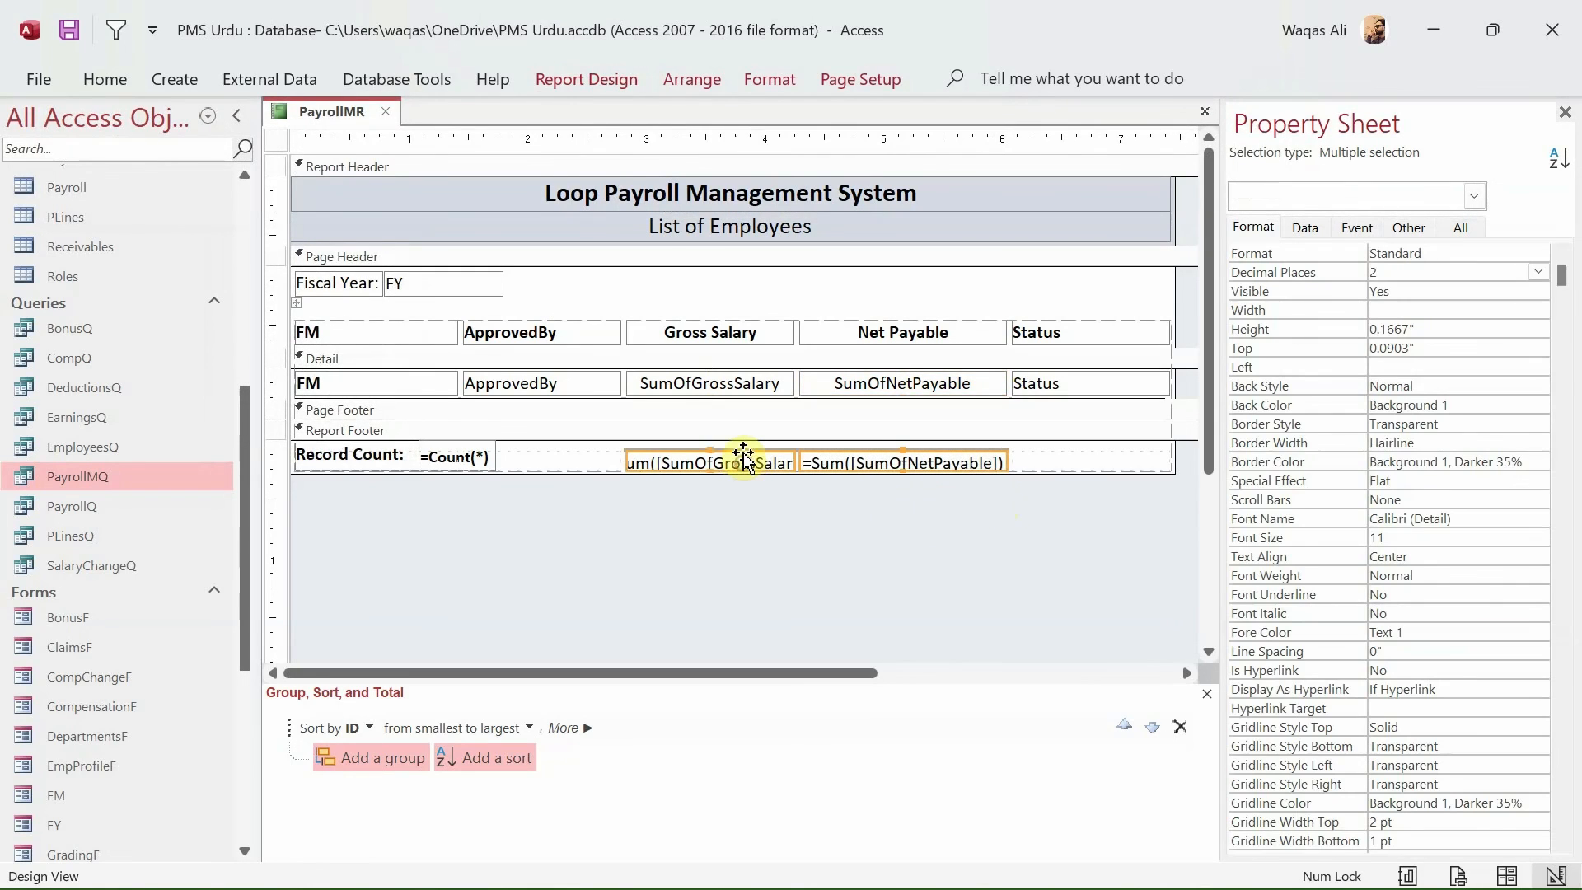
left_click(712, 449)
left_click(805, 498)
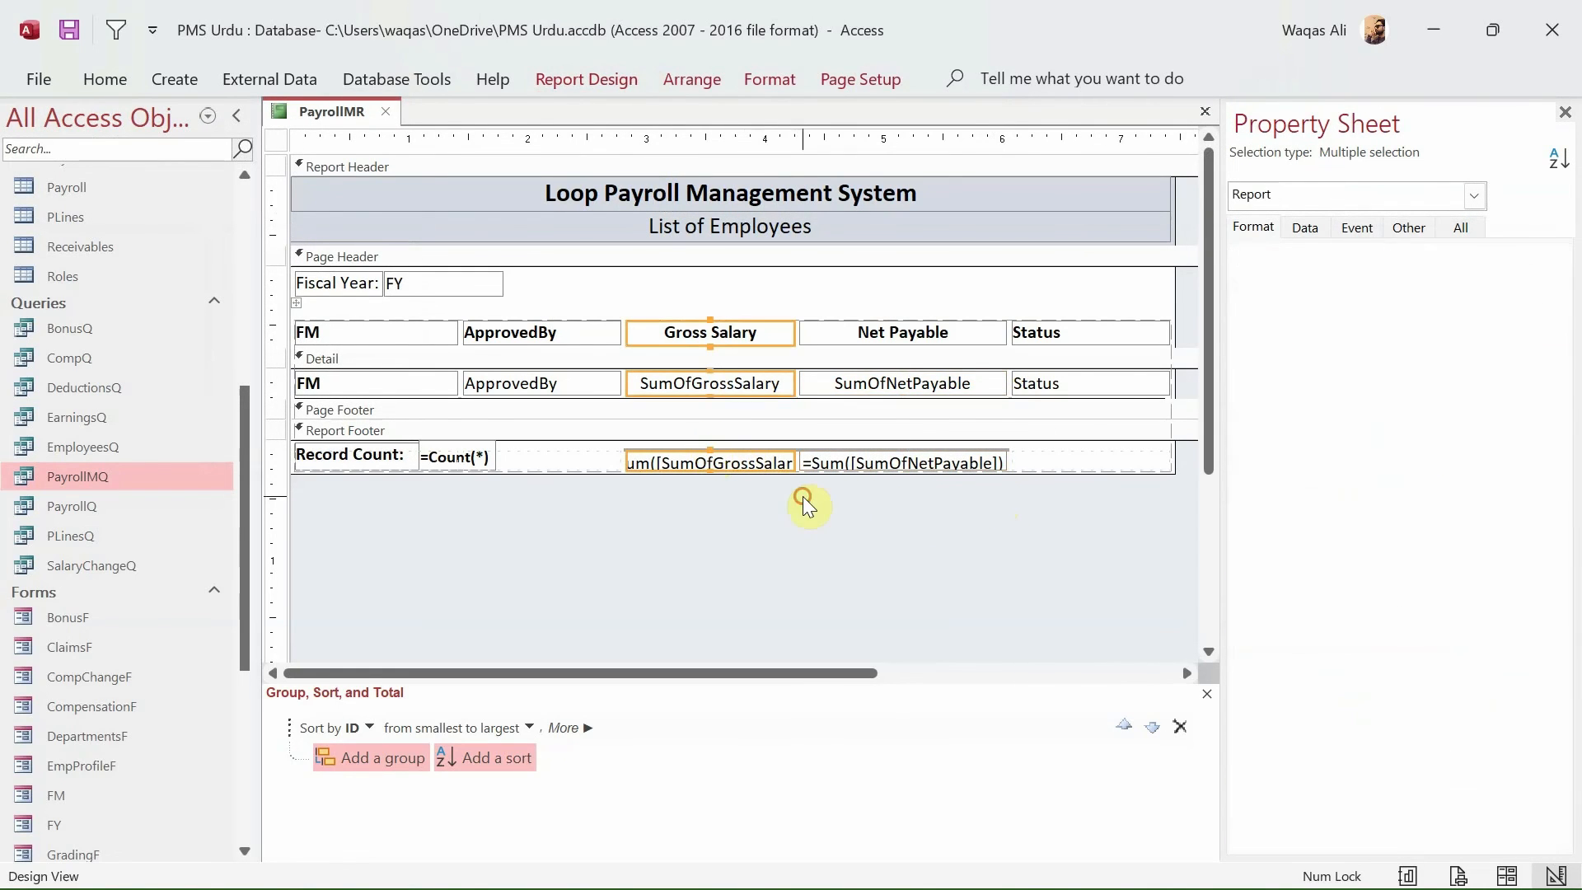
left_click_drag(891, 492, 707, 442)
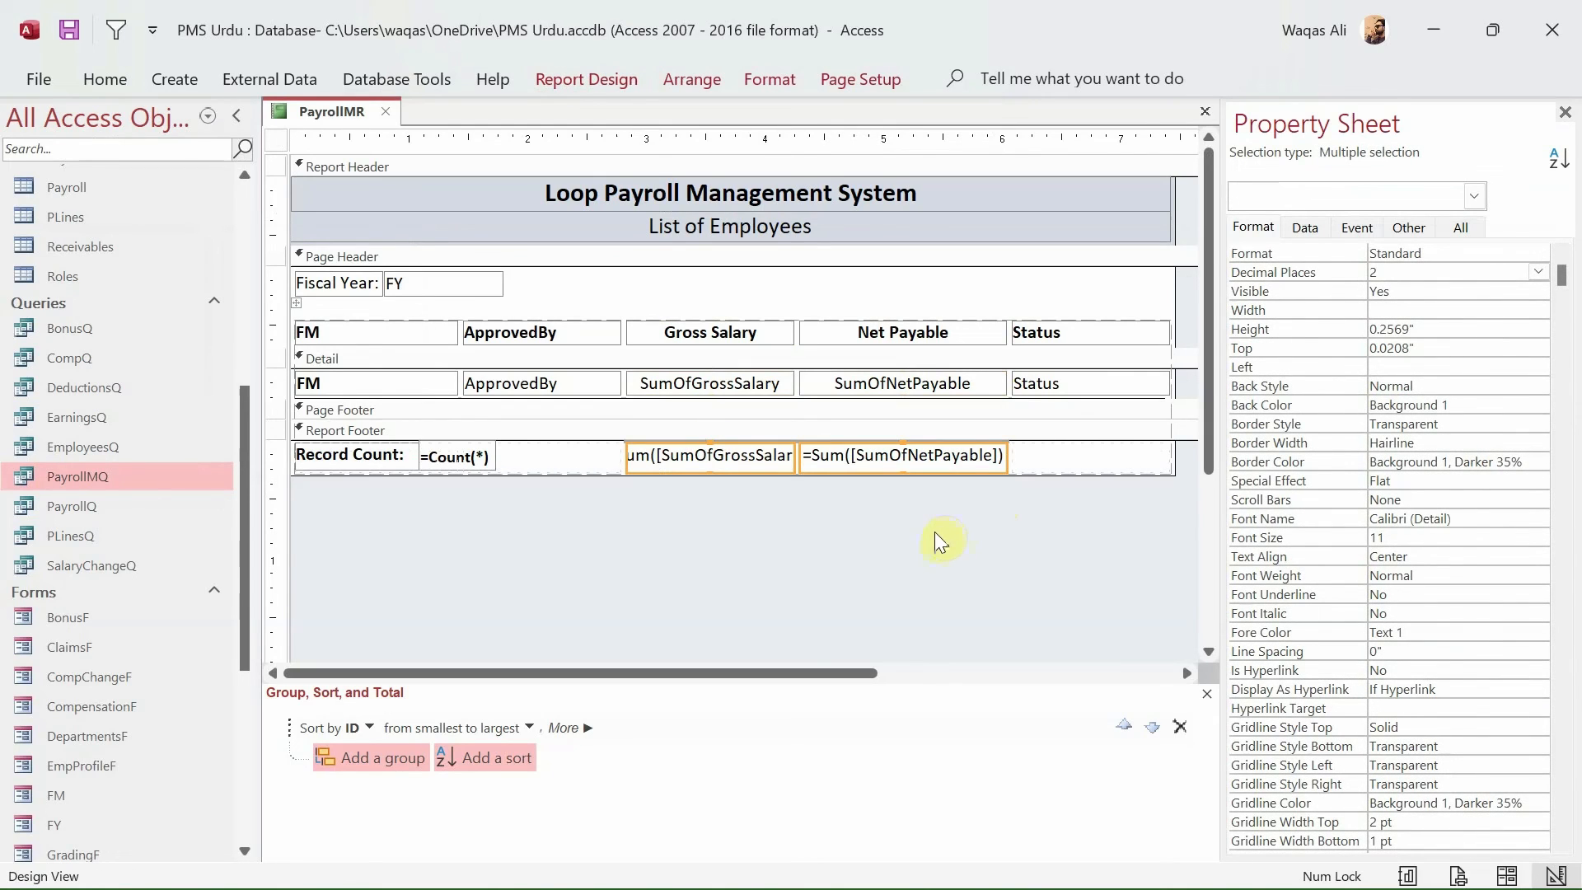
key("ctrl+b")
left_click(933, 535)
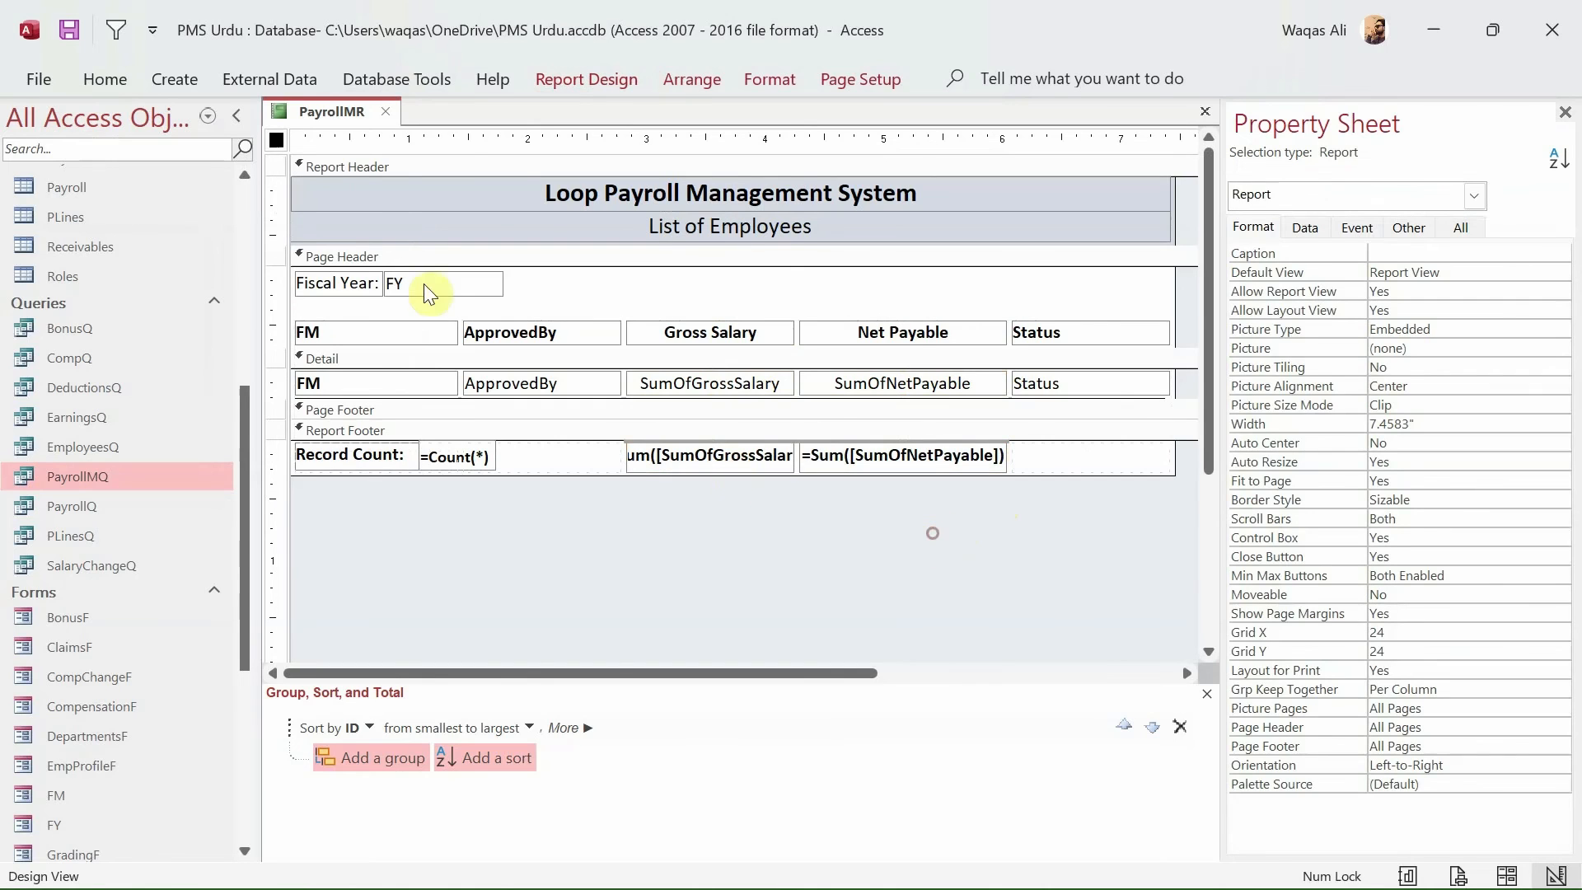
- Show the report in Report View and check the Gross Salary and Net Payable totals beneath the rows
right_click(317, 116)
right_click(317, 115)
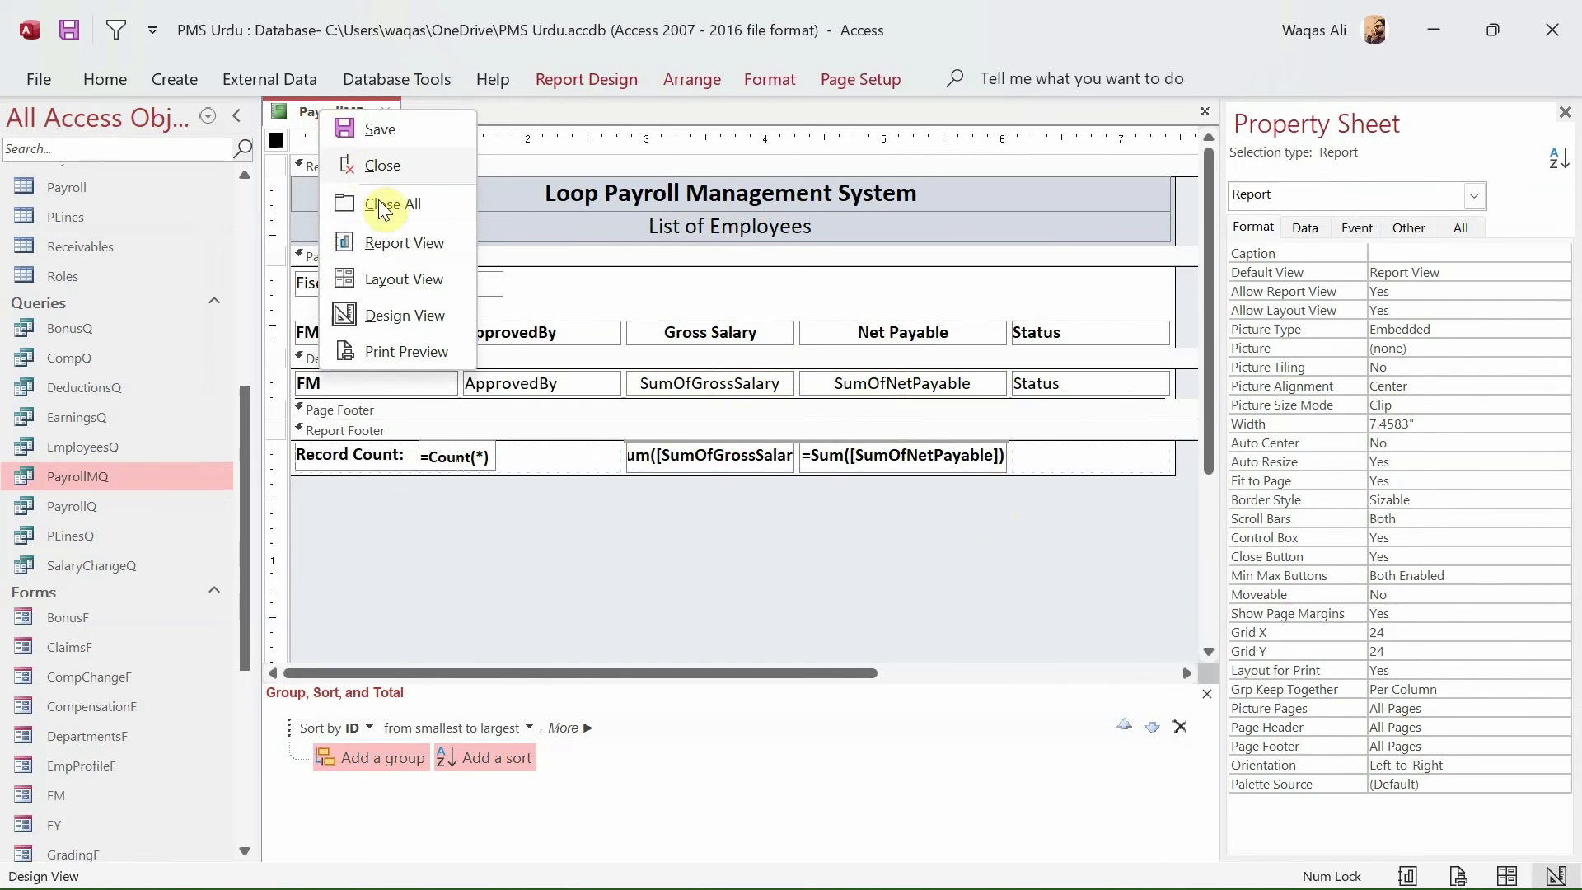
left_click(388, 240)
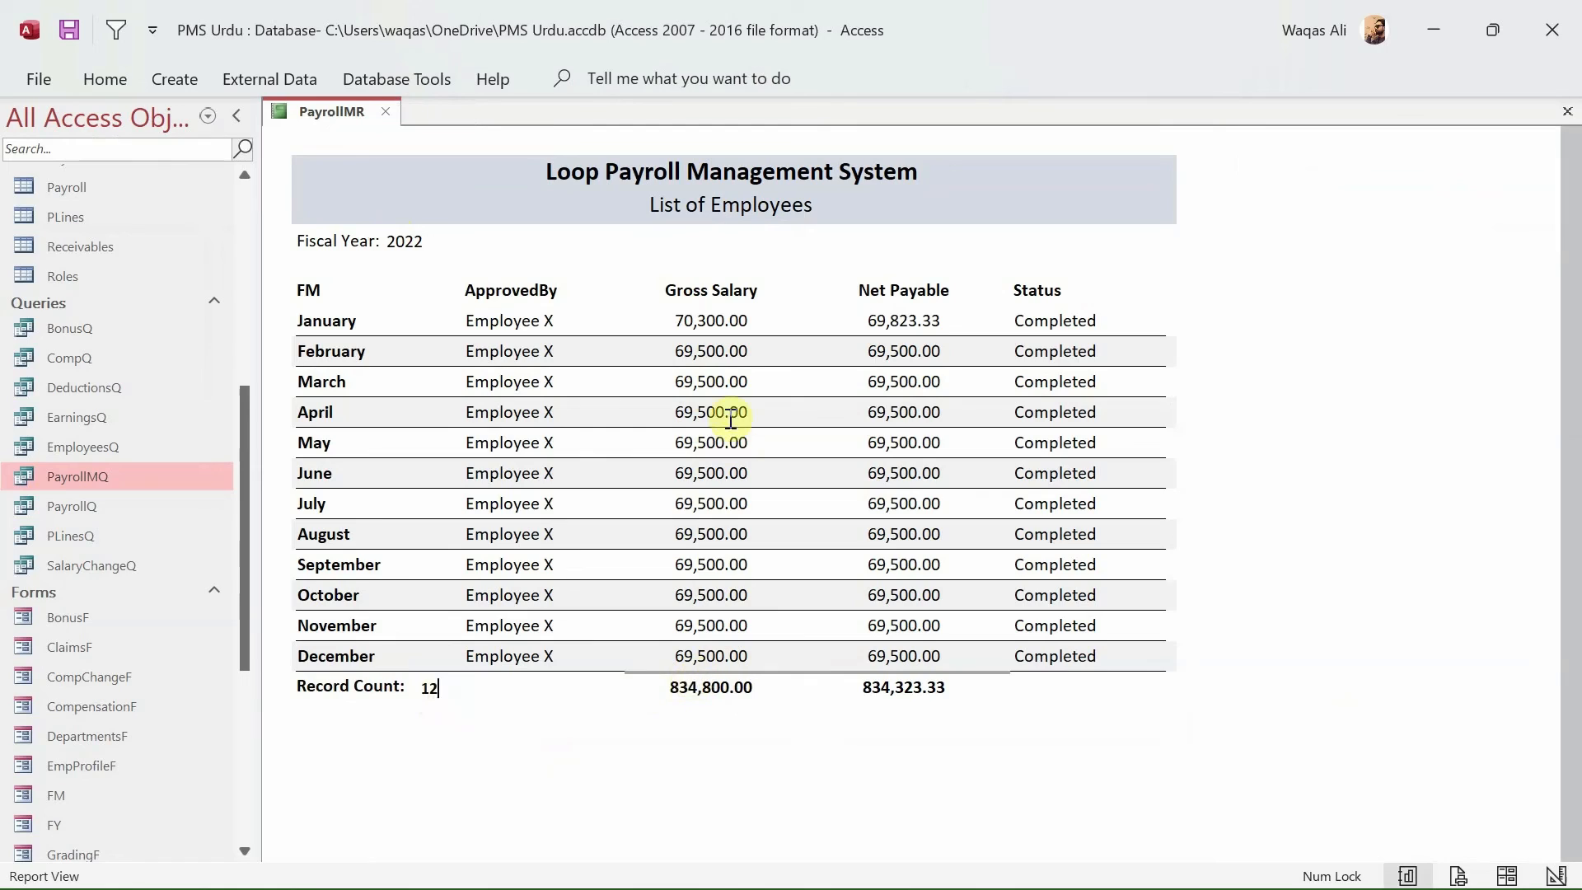
left_click_drag(671, 689, 752, 690)
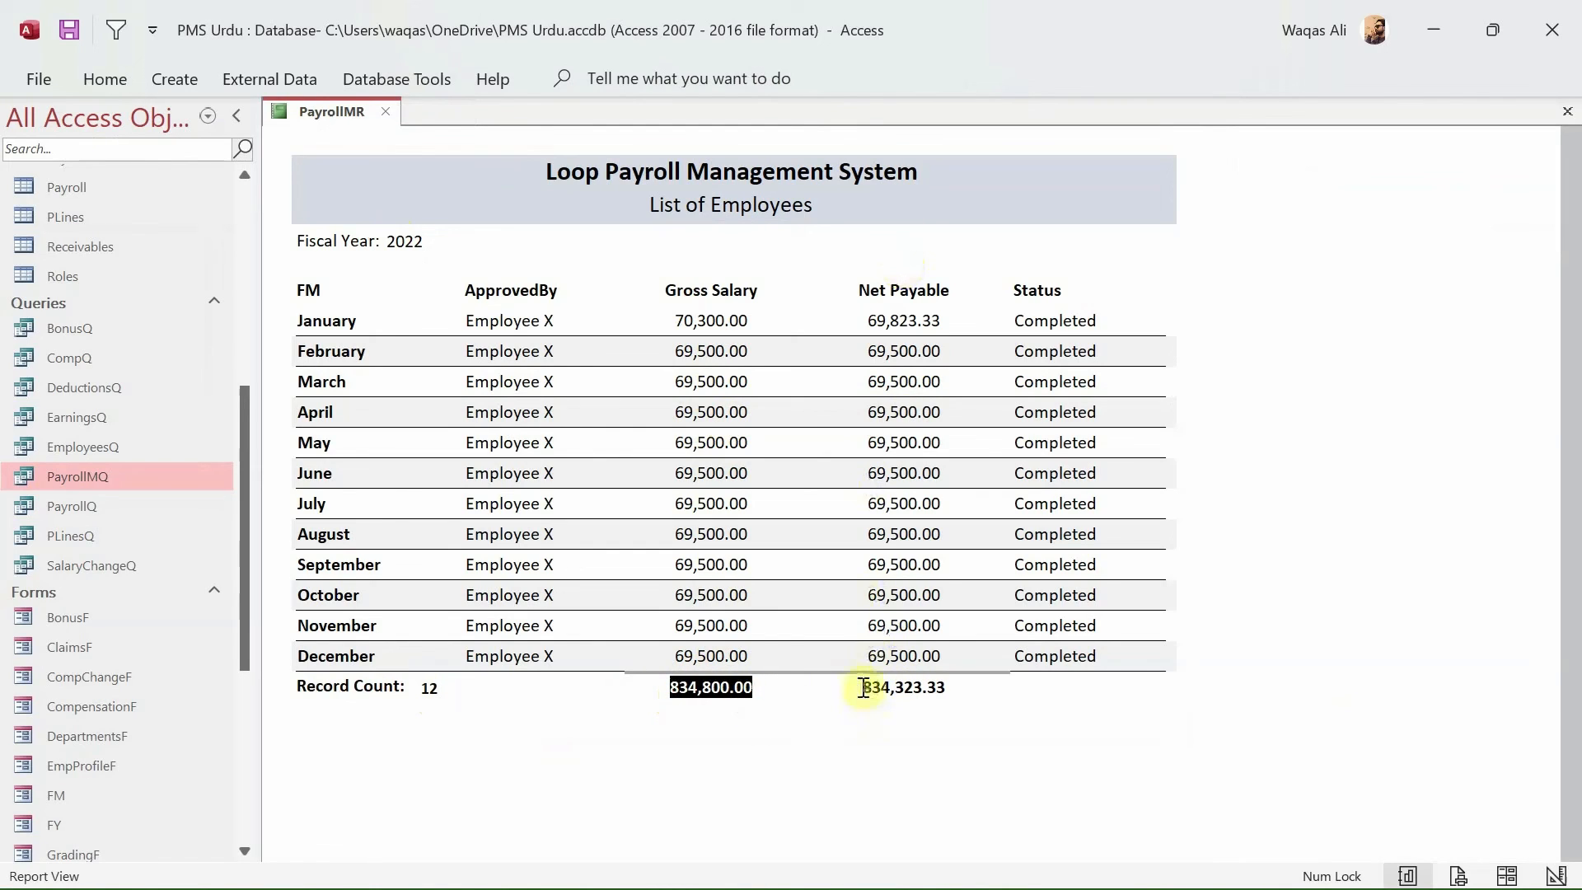
left_click_drag(861, 695, 968, 695)
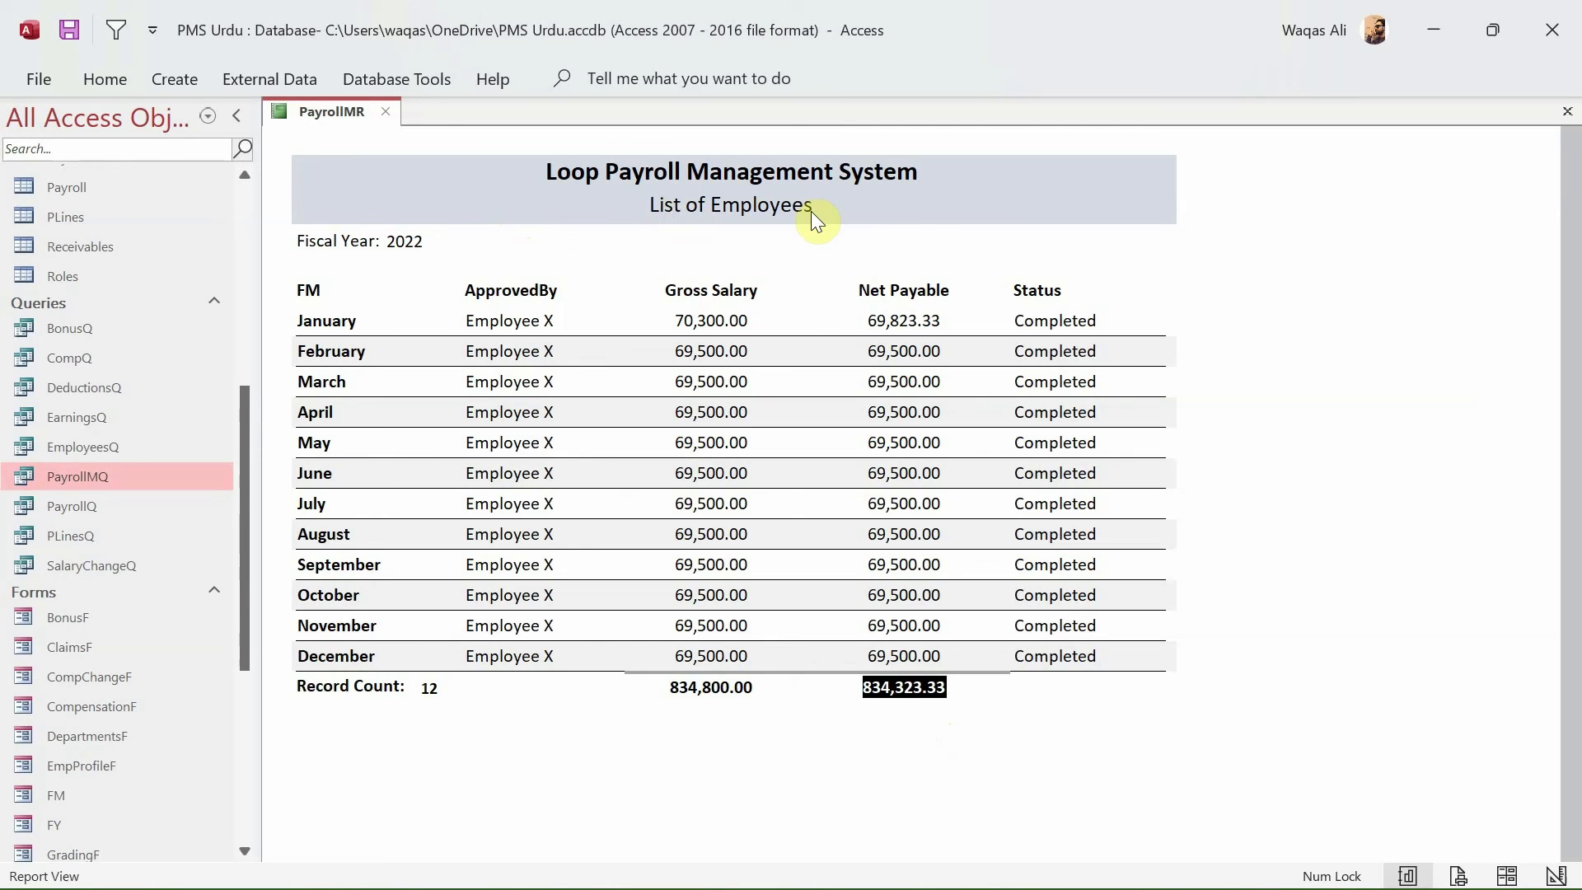
- In Design View, change the report subtitle from "List of Employees" to "Payroll Month Wise"
right_click(972, 206)
left_click(1038, 298)
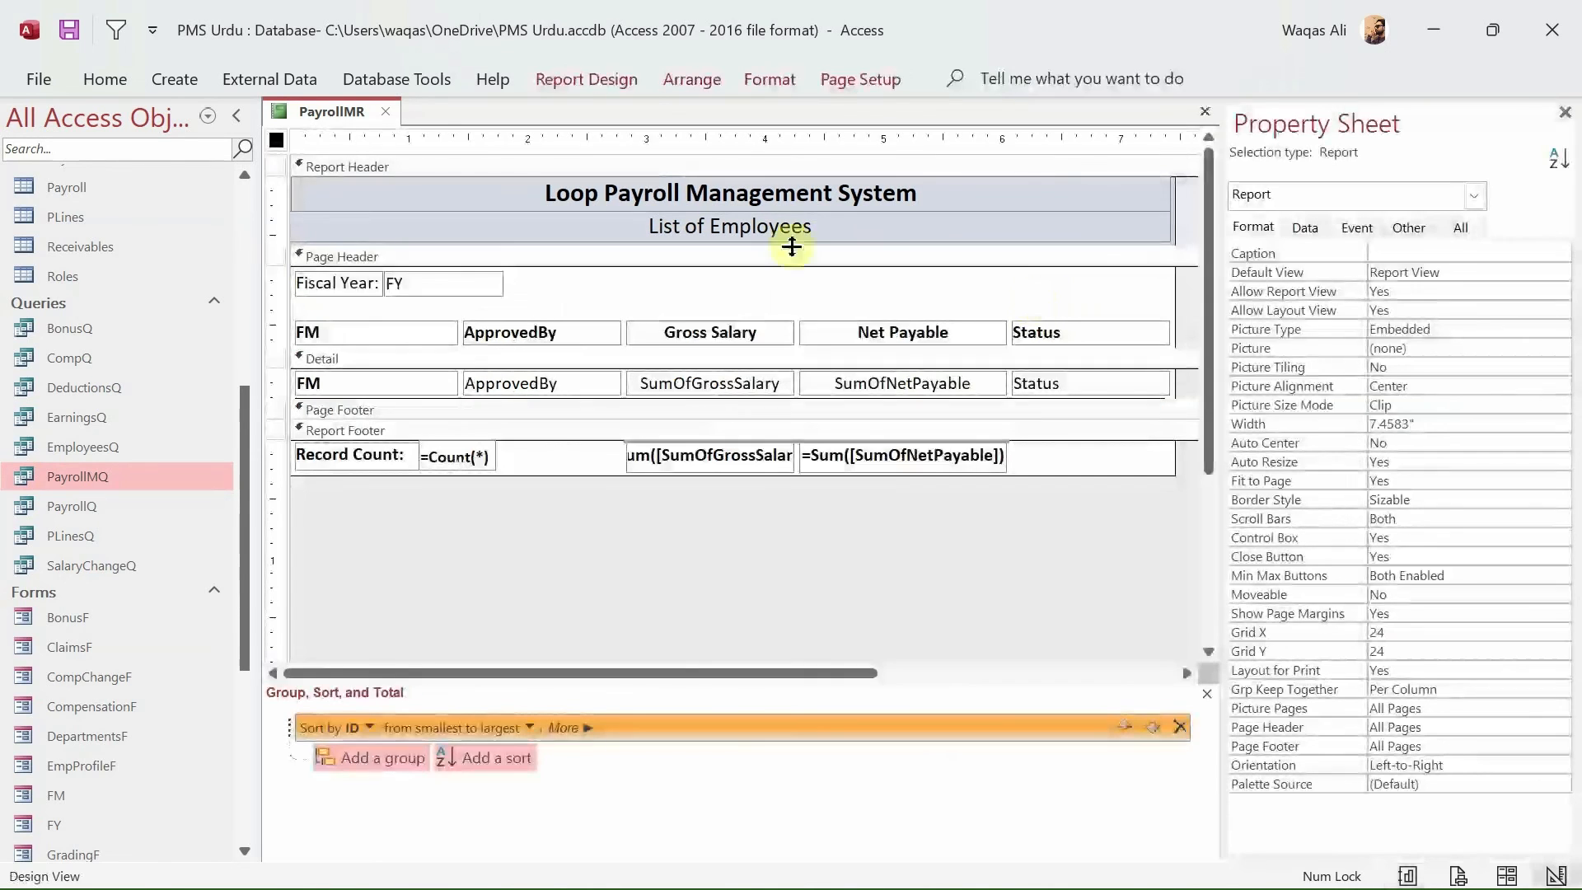
left_click(753, 226)
left_click(715, 227)
double_click(722, 227)
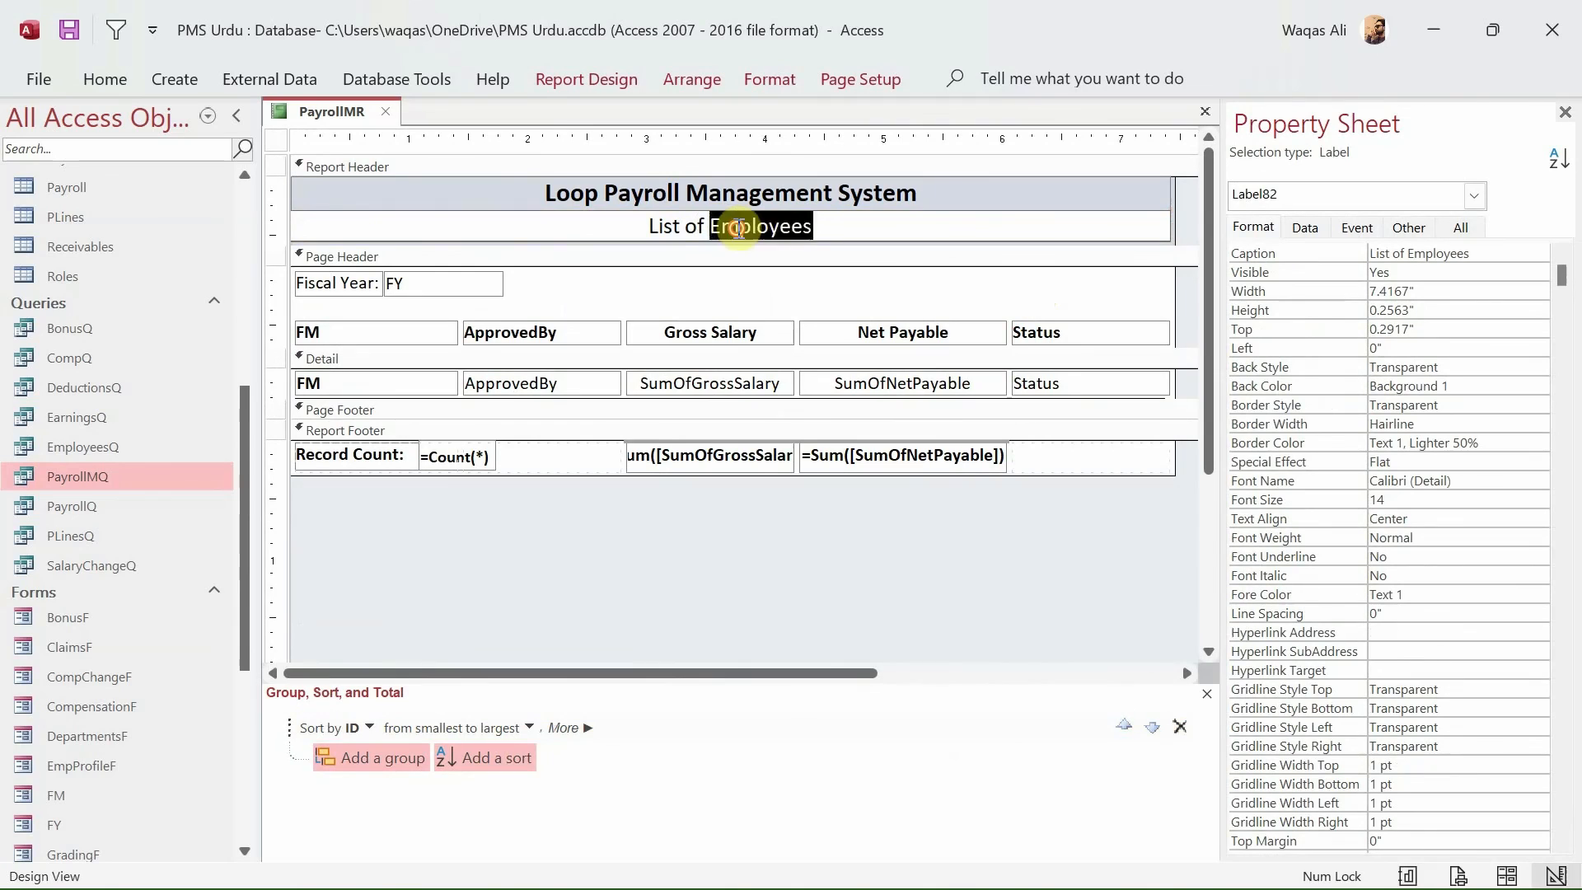
left_click(739, 226)
left_click_drag(837, 227, 394, 193)
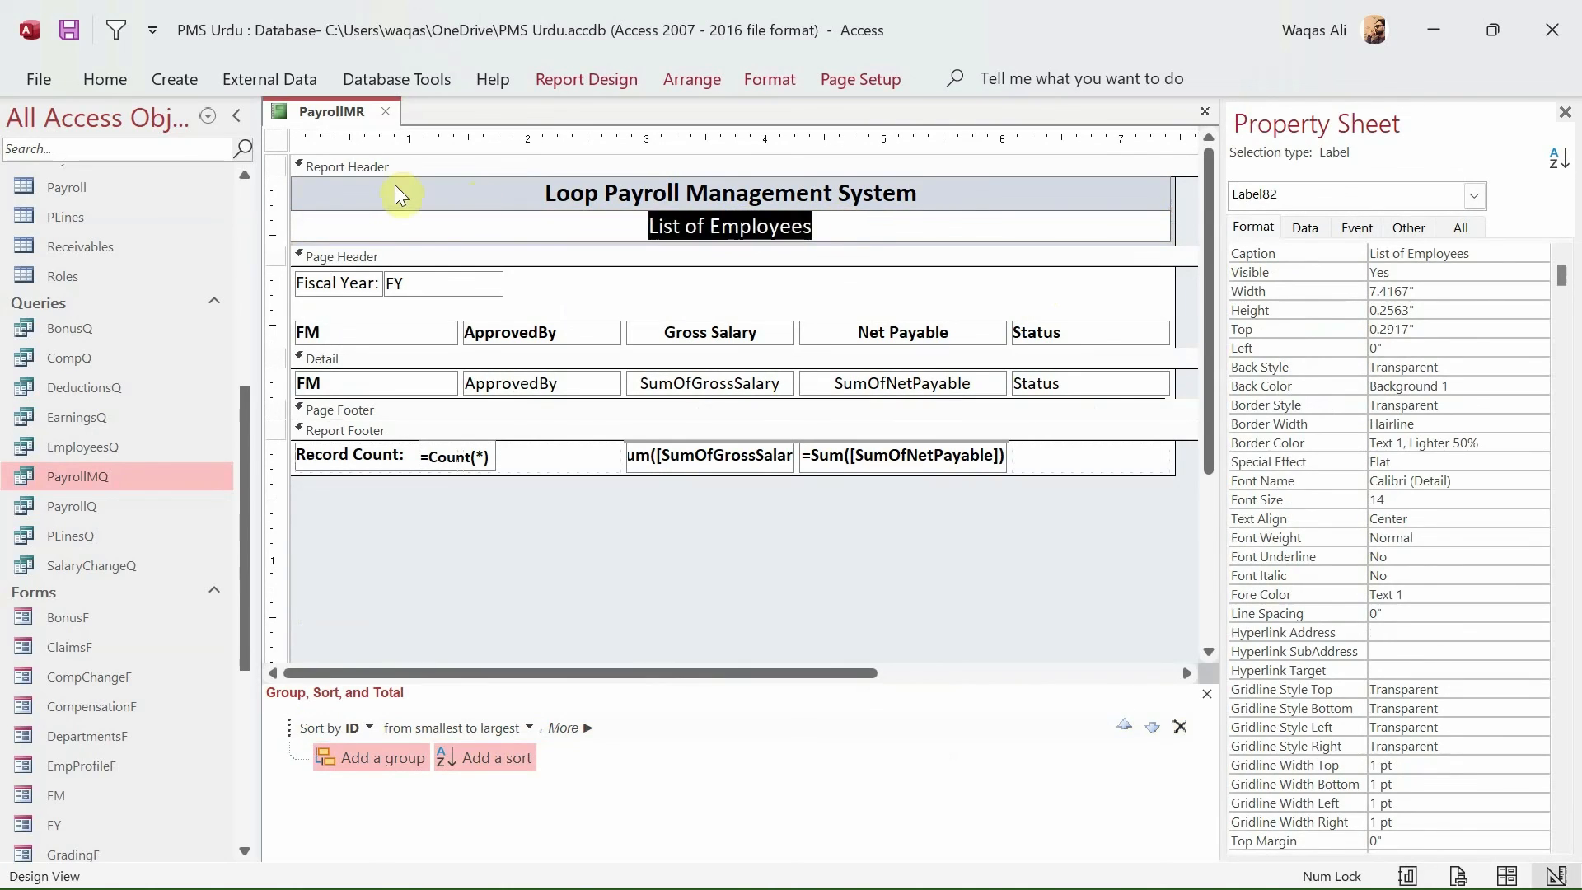
type("Payro")
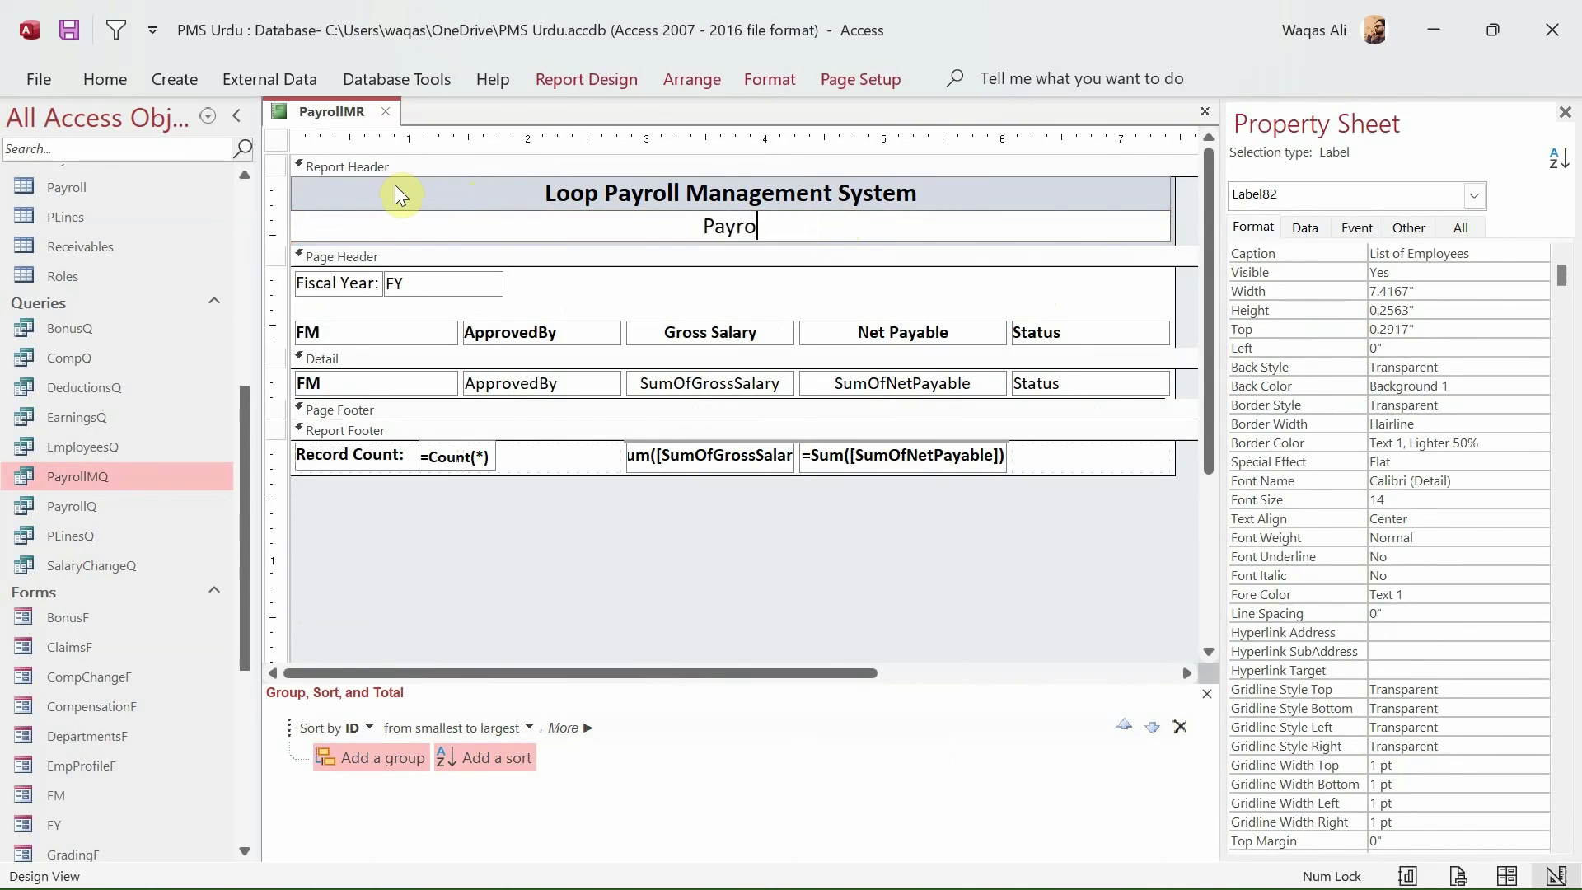
type("ll Month")
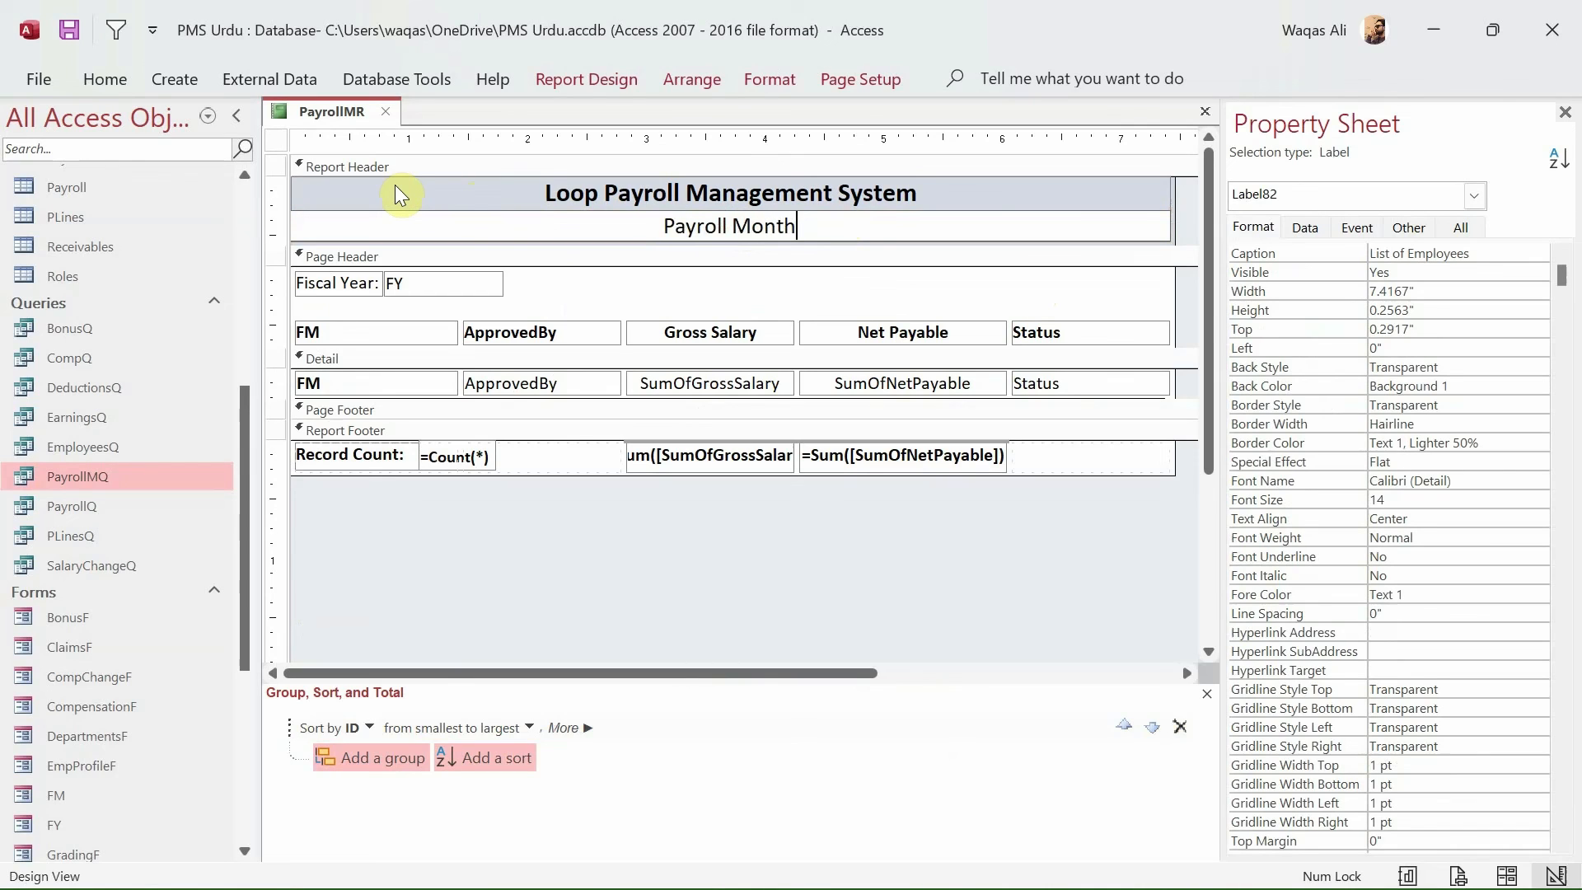
type(" Wise")
key("Return")
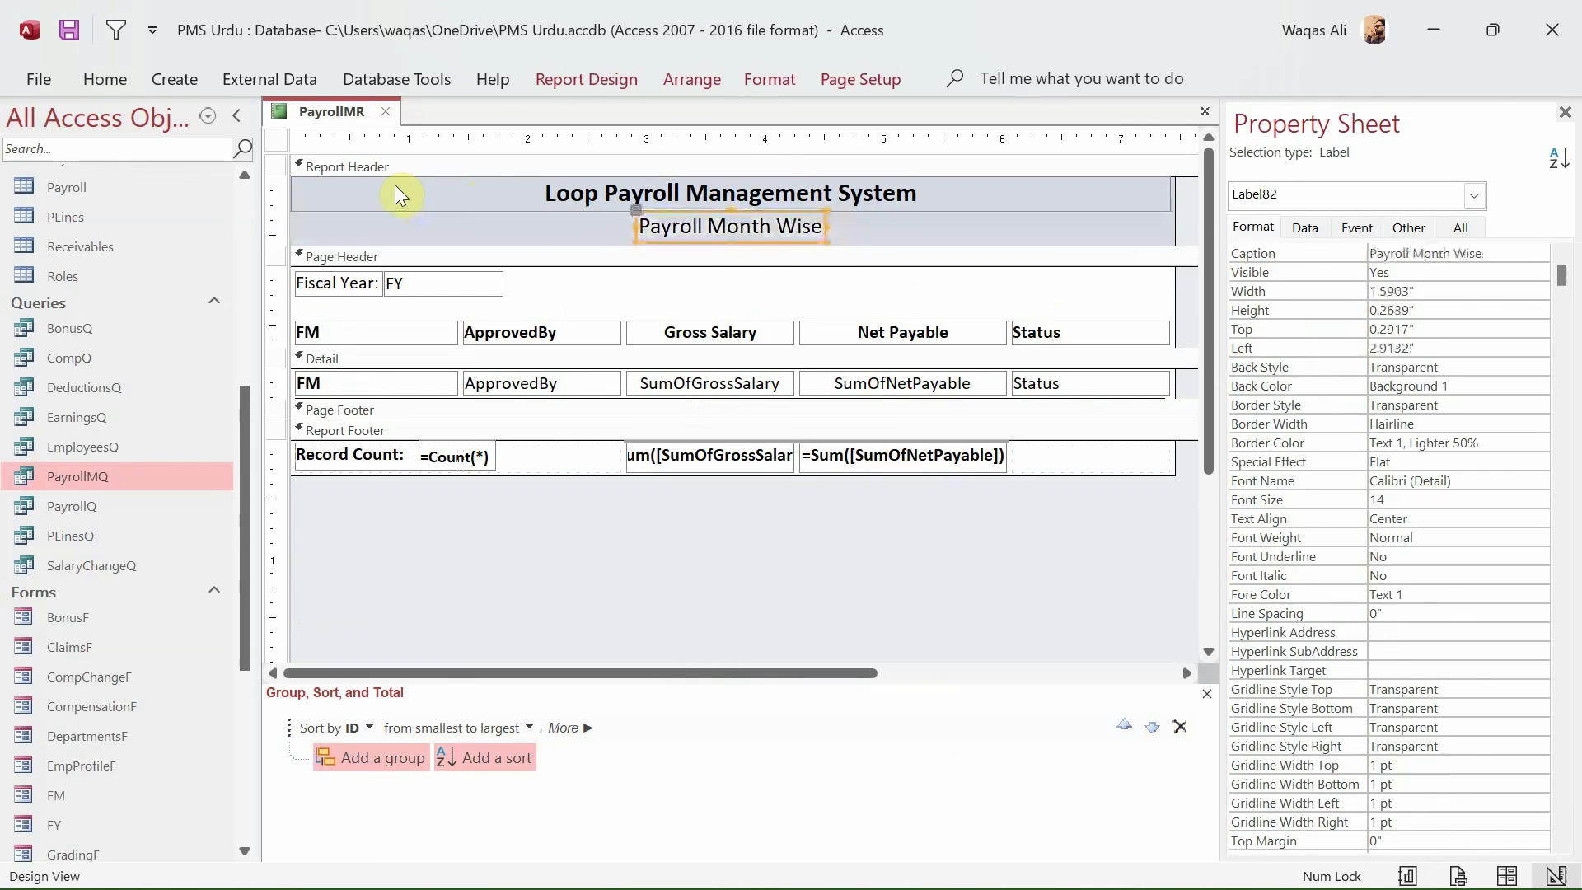
- Show the report in Report View and check the new subtitle
right_click(305, 106)
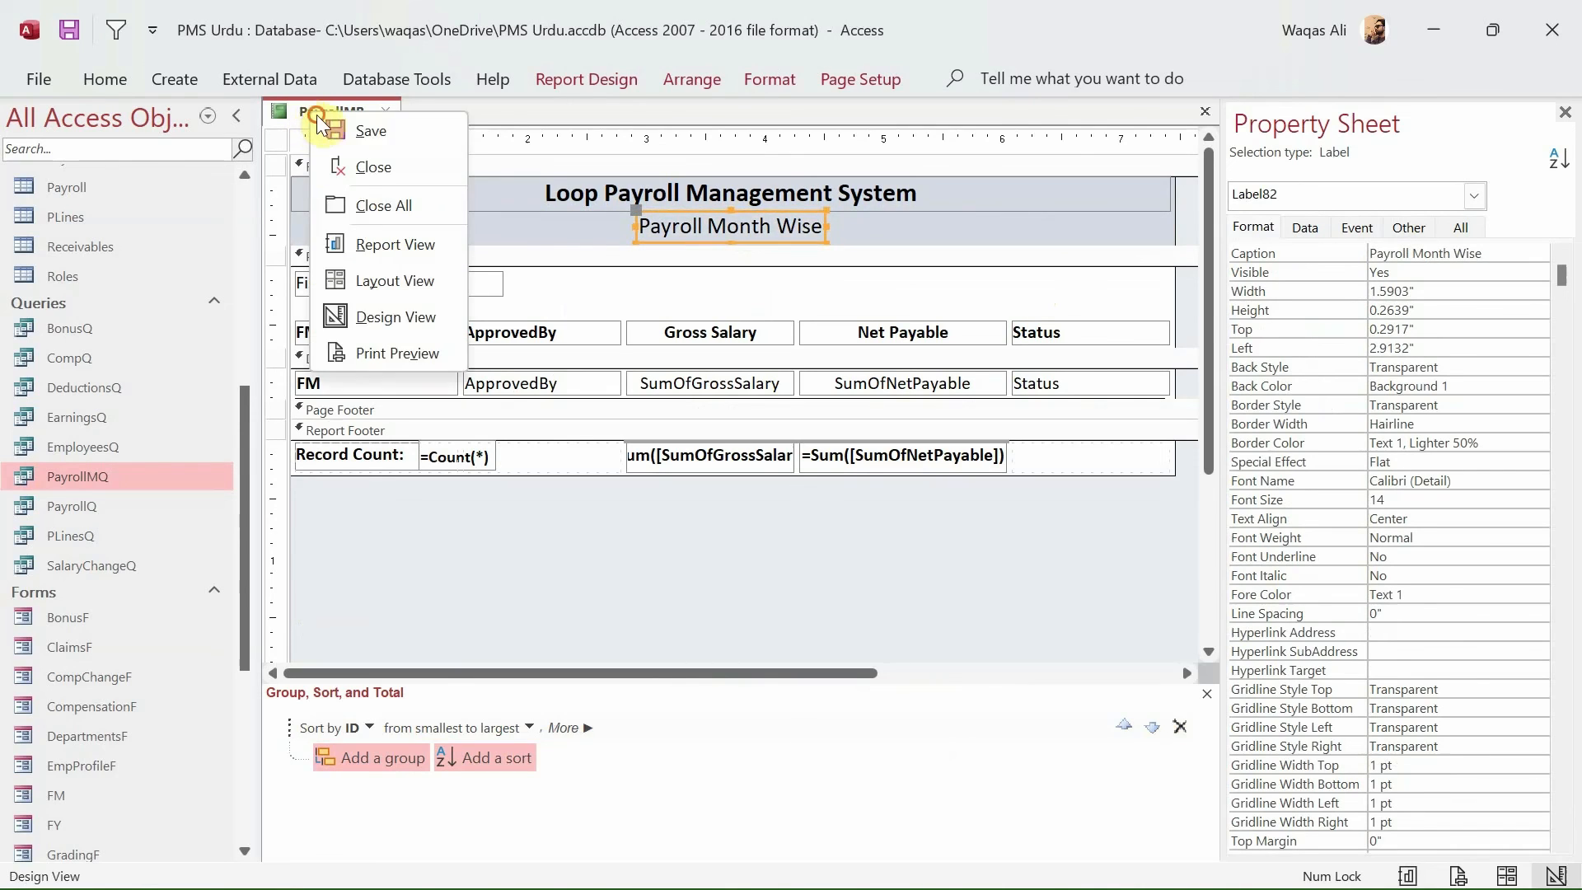
left_click(318, 116)
right_click(318, 116)
left_click(387, 247)
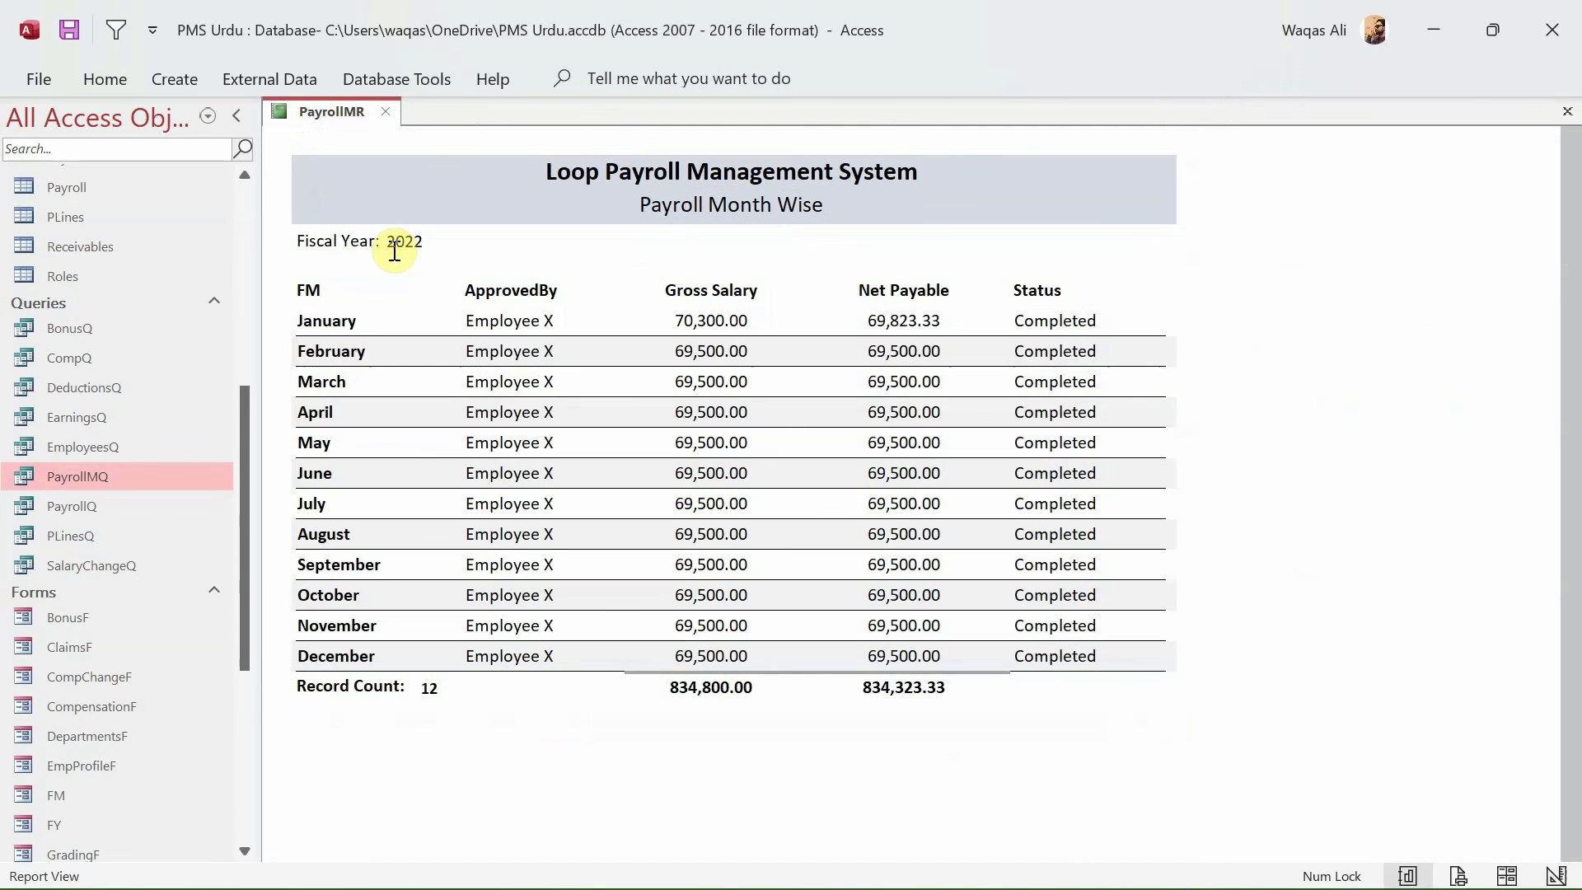
- Open the report in Print Preview and enlarge the page to read its headings and rows
right_click(1001, 199)
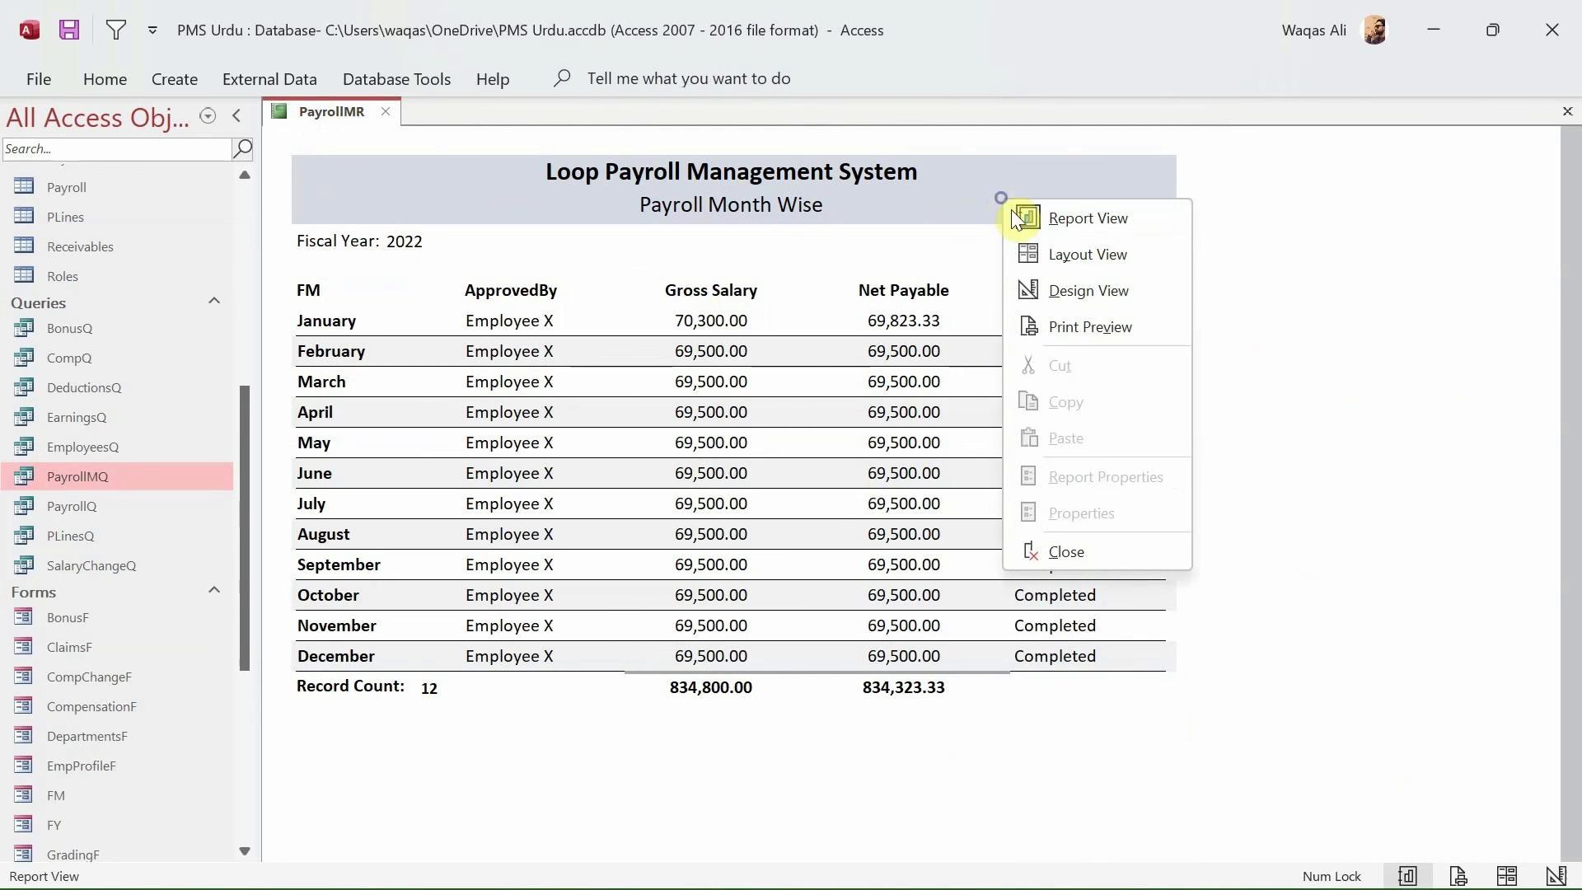
left_click(1060, 331)
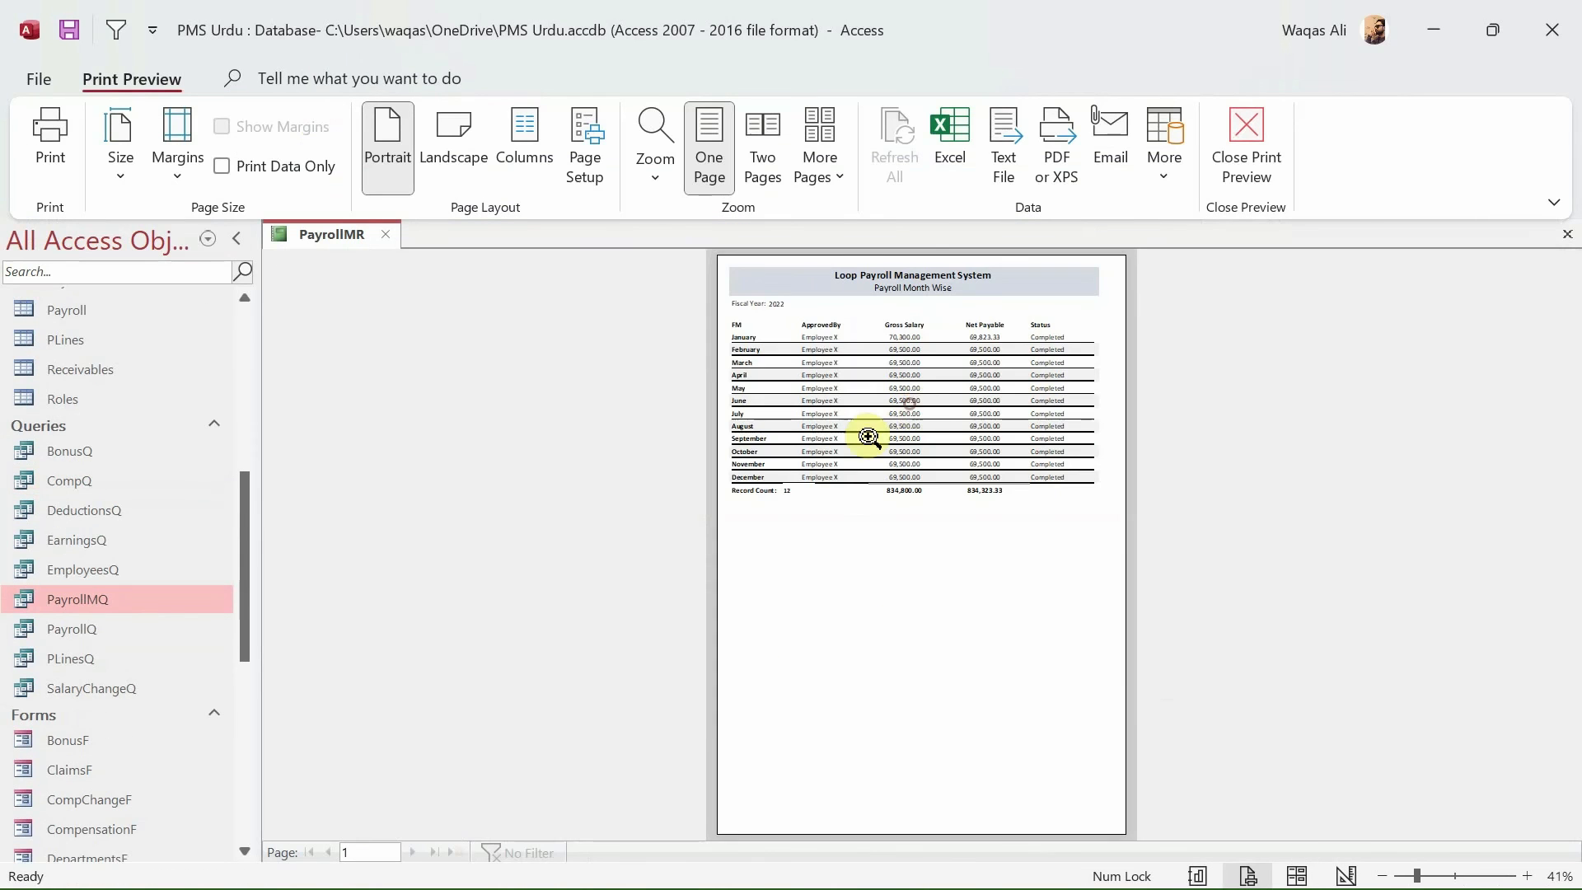
left_click(853, 370)
scroll(833, 473, "down", 1)
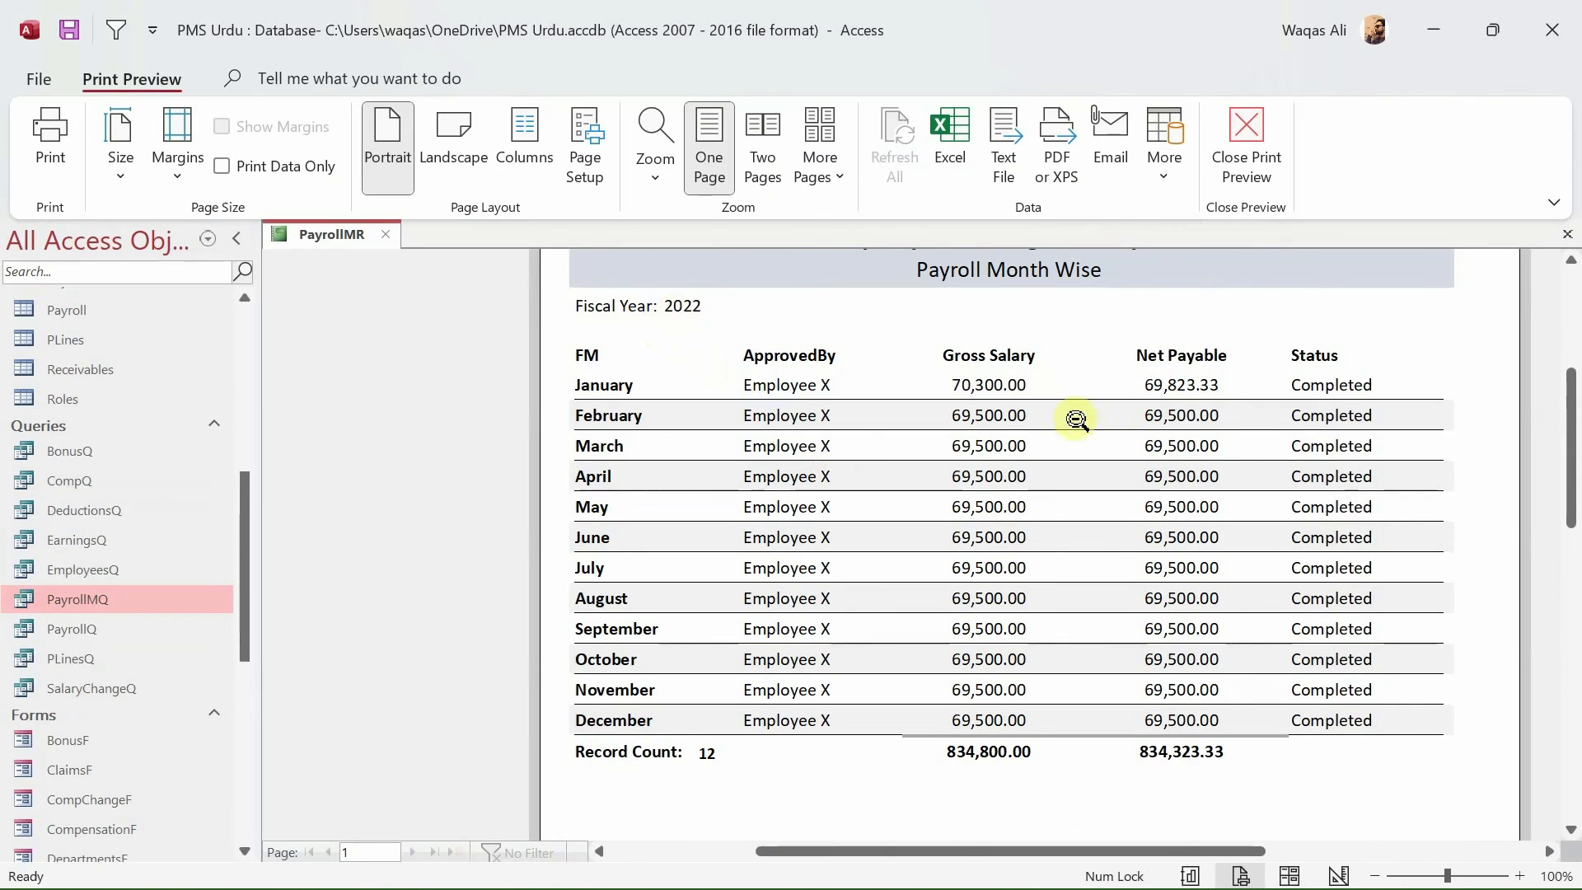
- In Design View, change the ApprovedBy column heading in the Page Header to "Approved By"
right_click(962, 449)
left_click(1006, 521)
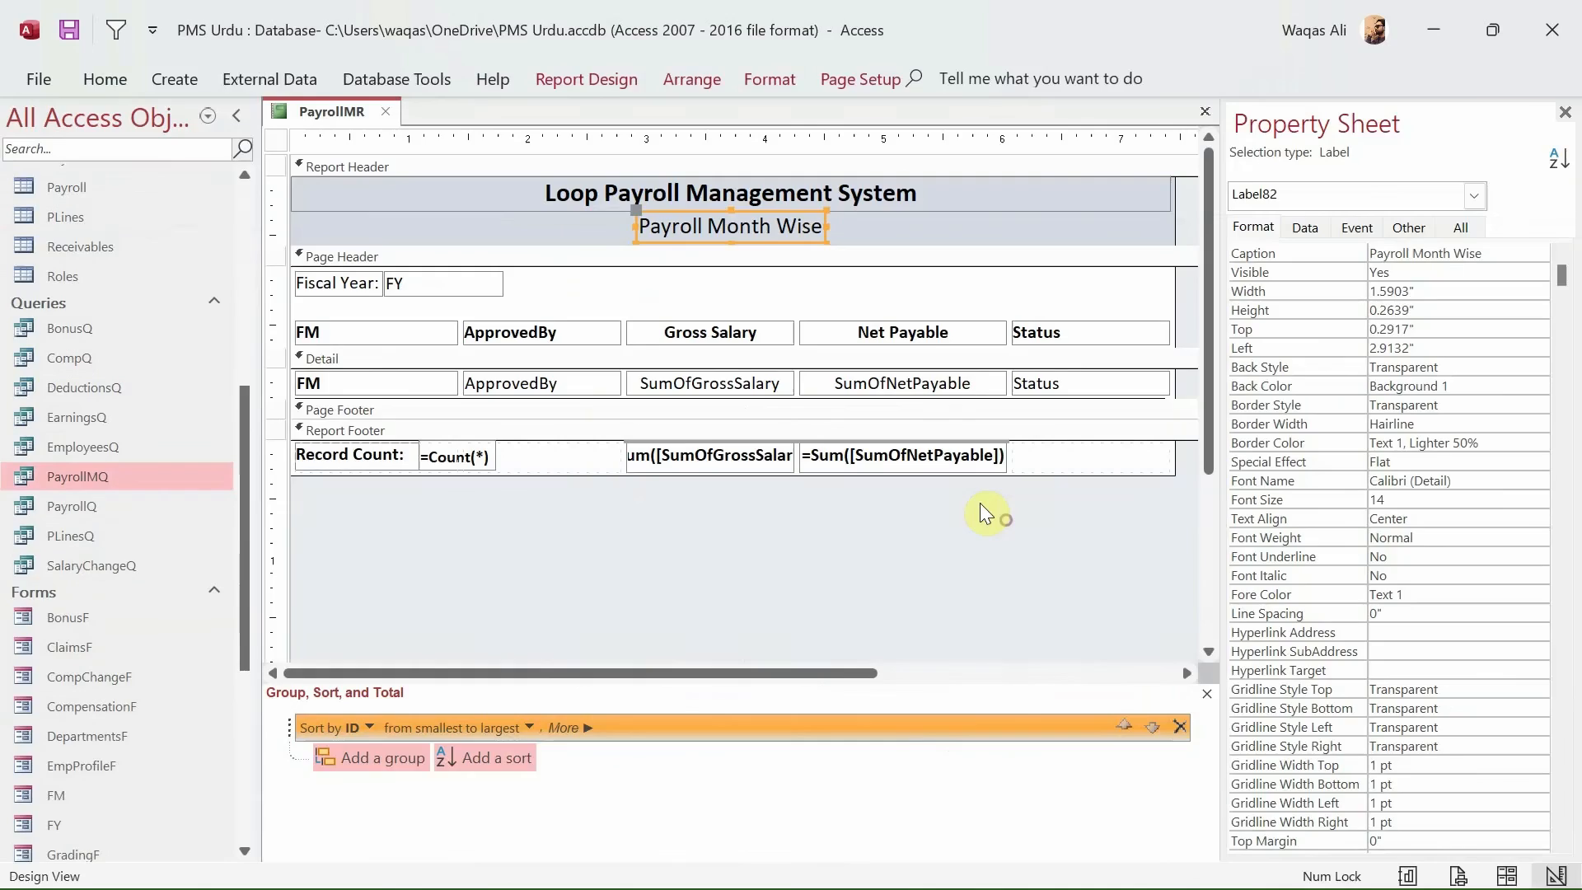
left_click(537, 330)
left_click(540, 333)
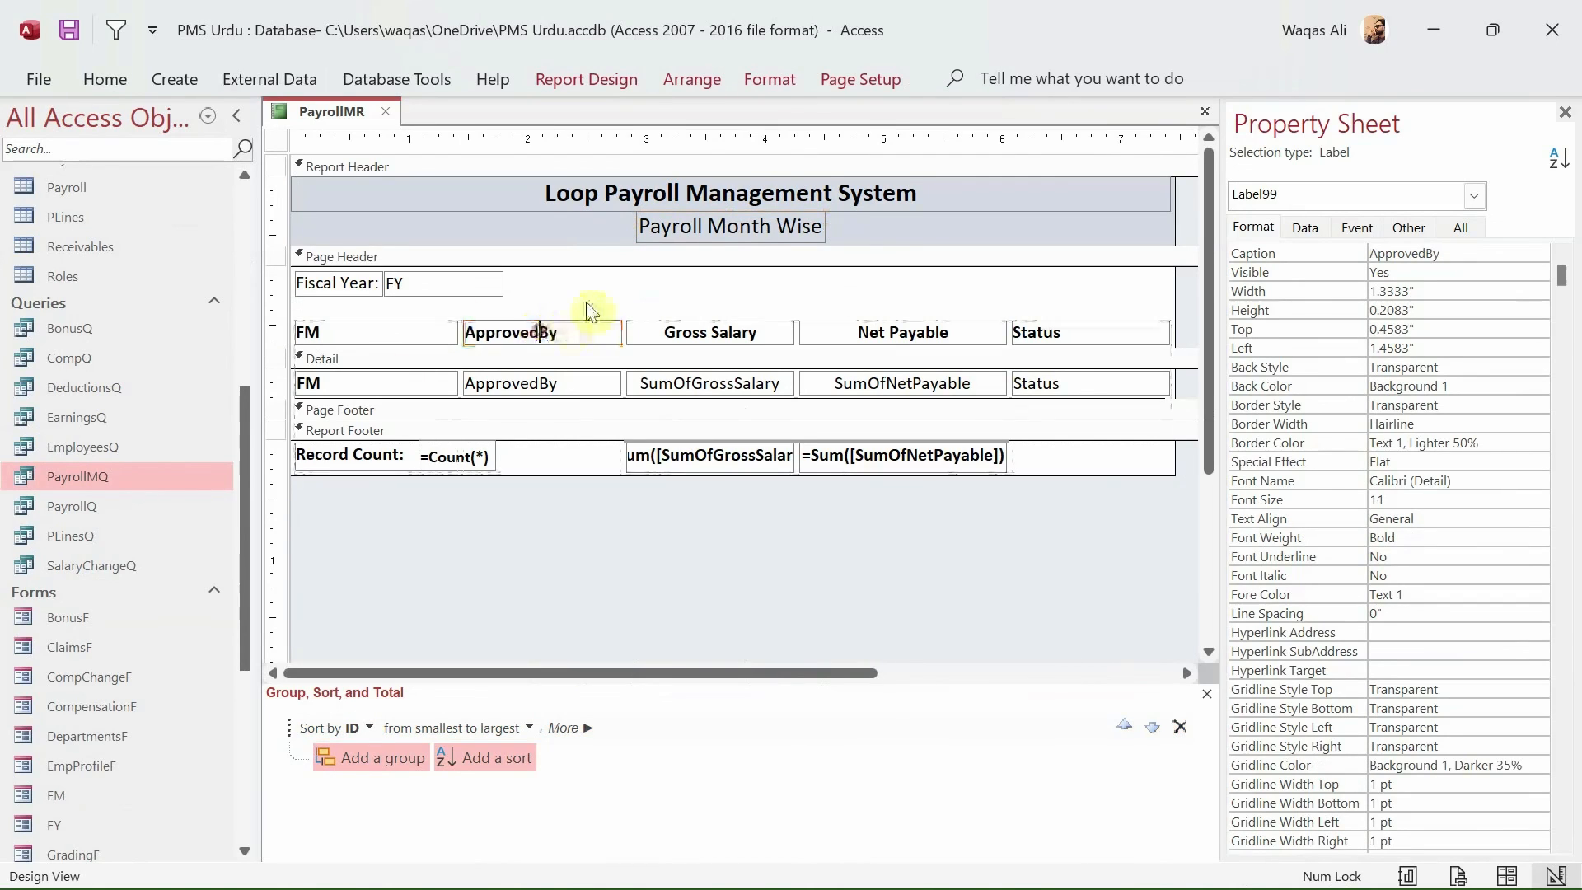
left_click(591, 279)
- Make the Fiscal Year label and the FY field in the Page Header bold
left_click(339, 272)
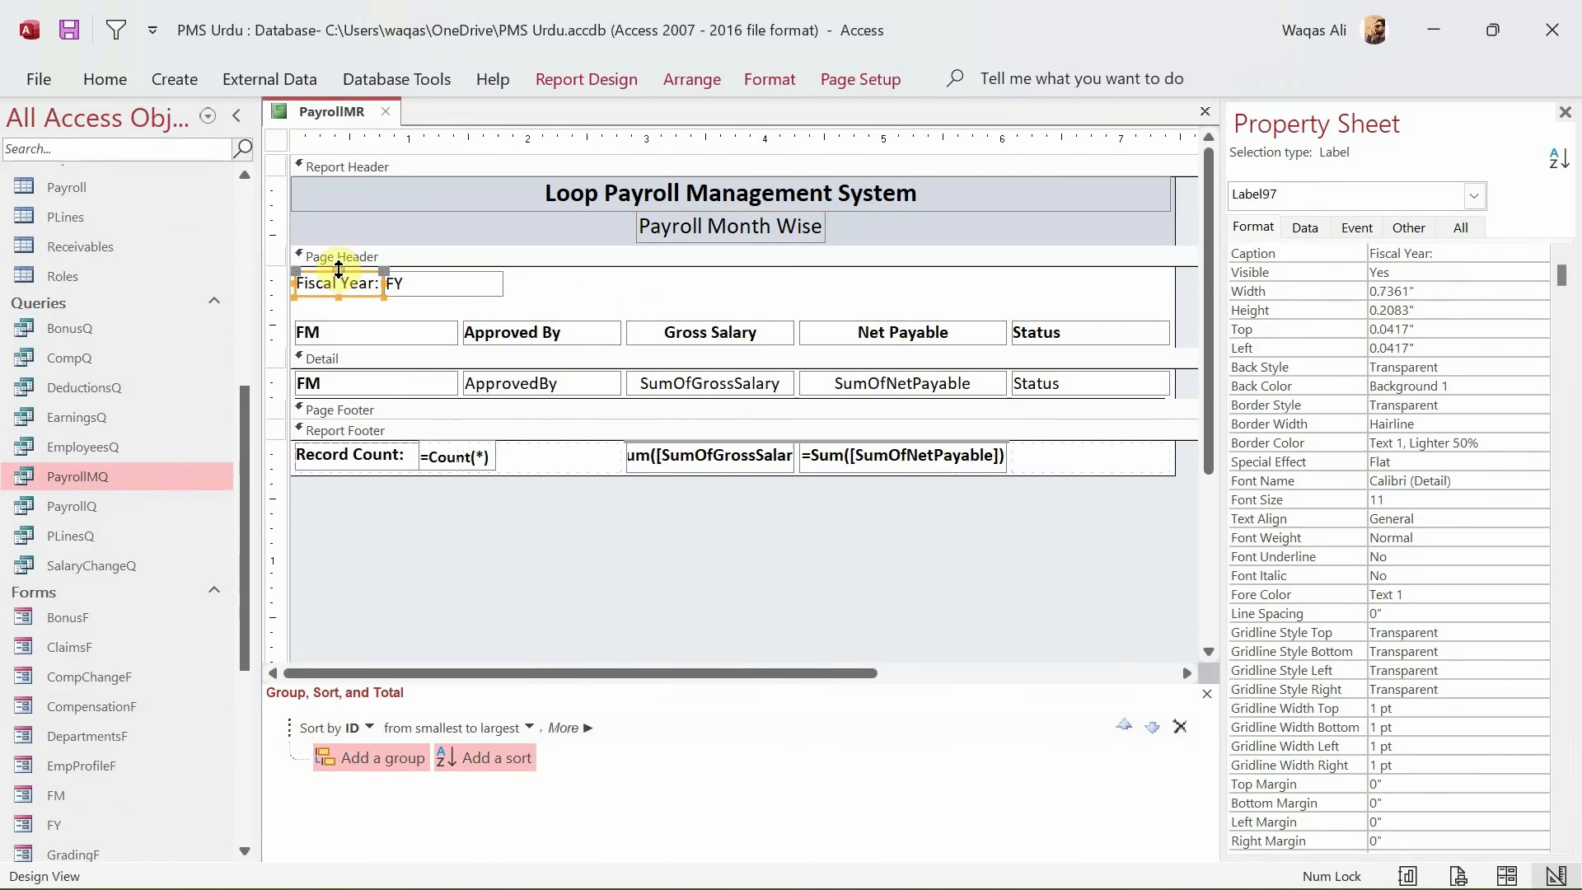
key("ctrl+b")
left_click(435, 279)
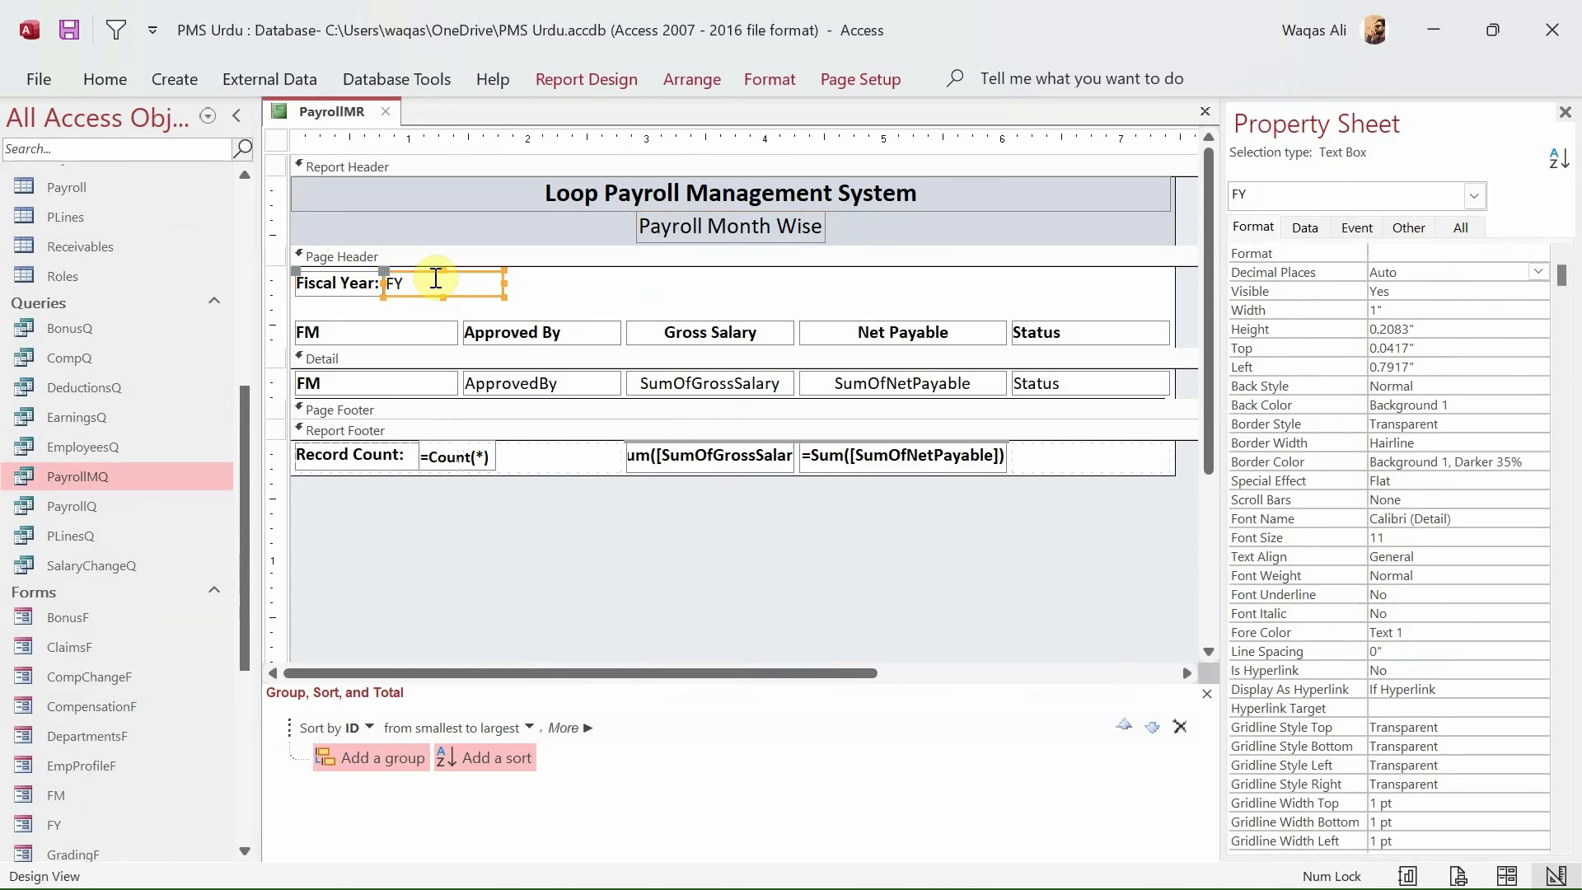
left_click(431, 251)
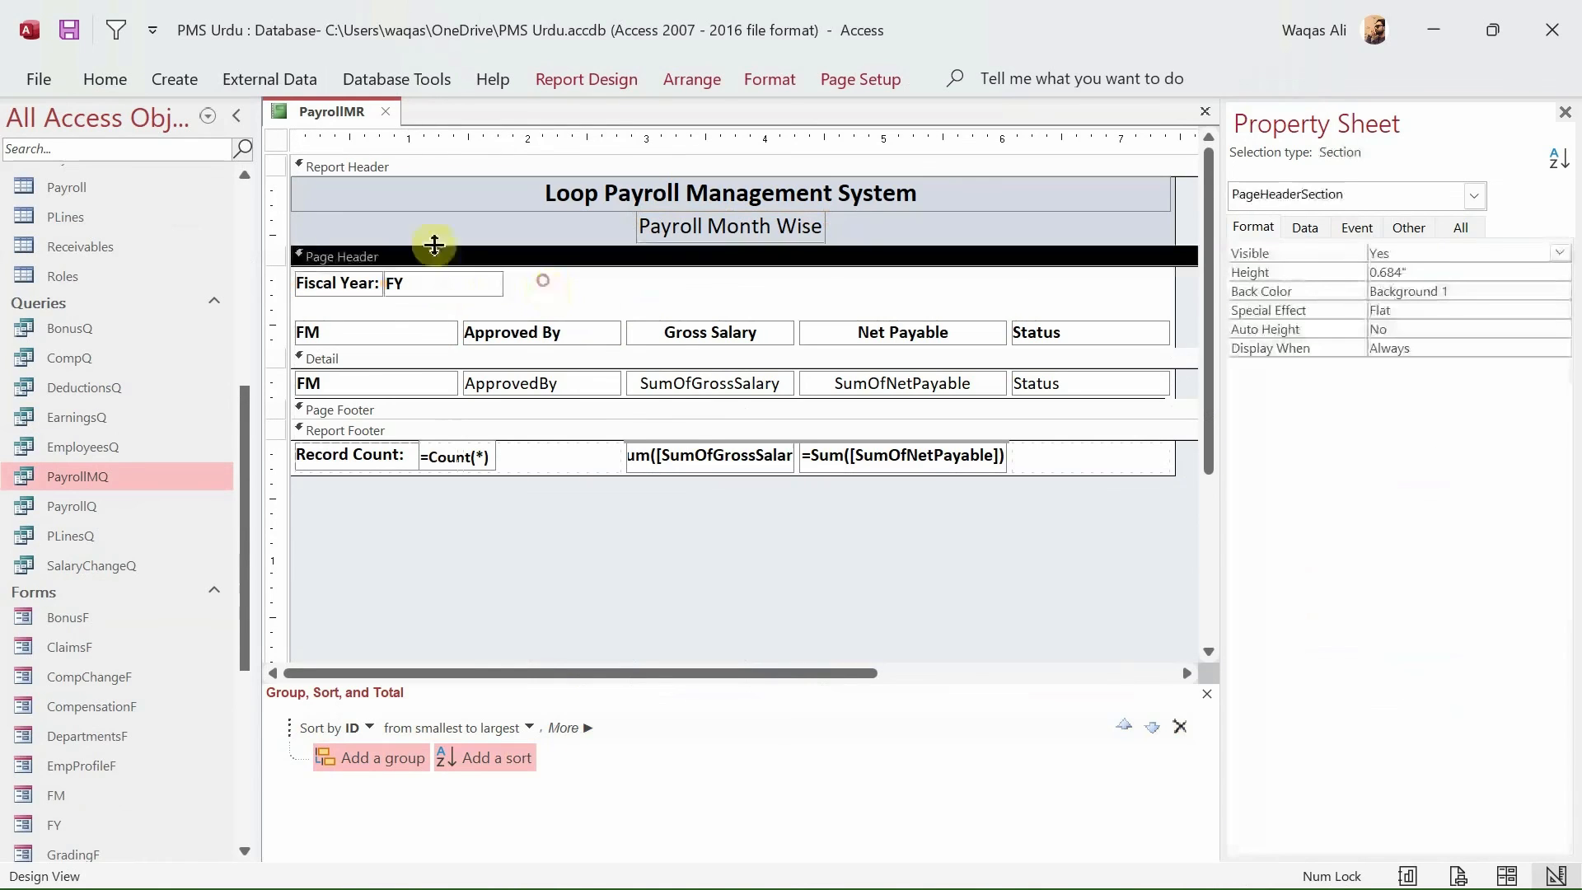
- Open the report in Print Preview, collapse the ribbon and examine the page from title to totals
right_click(312, 99)
left_click(322, 107)
right_click(328, 109)
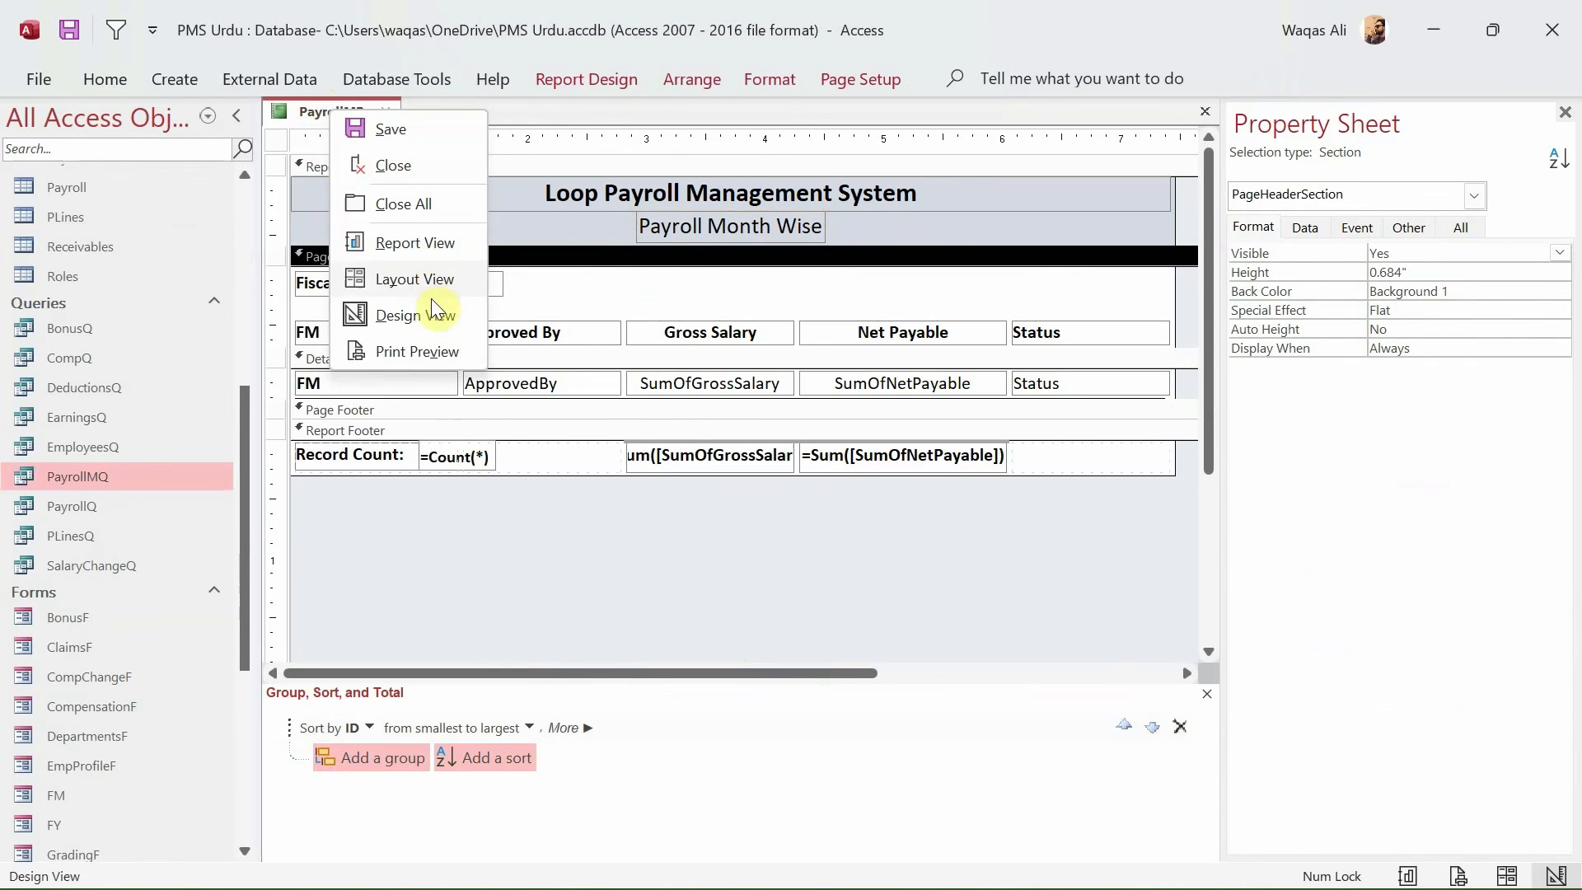
left_click(422, 344)
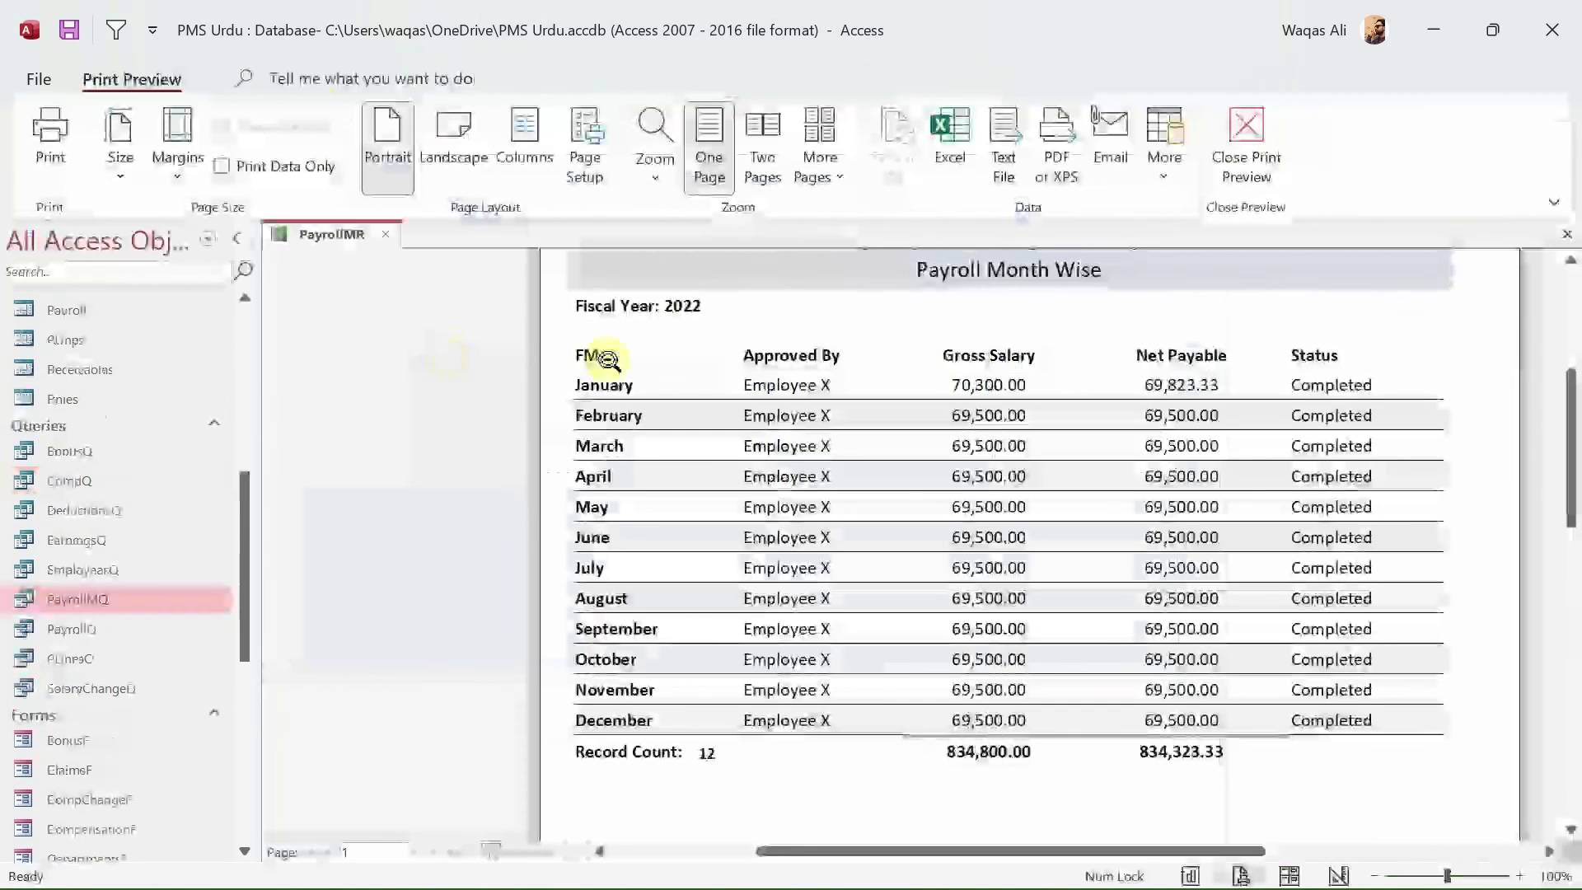
scroll(1063, 507, "up", 5)
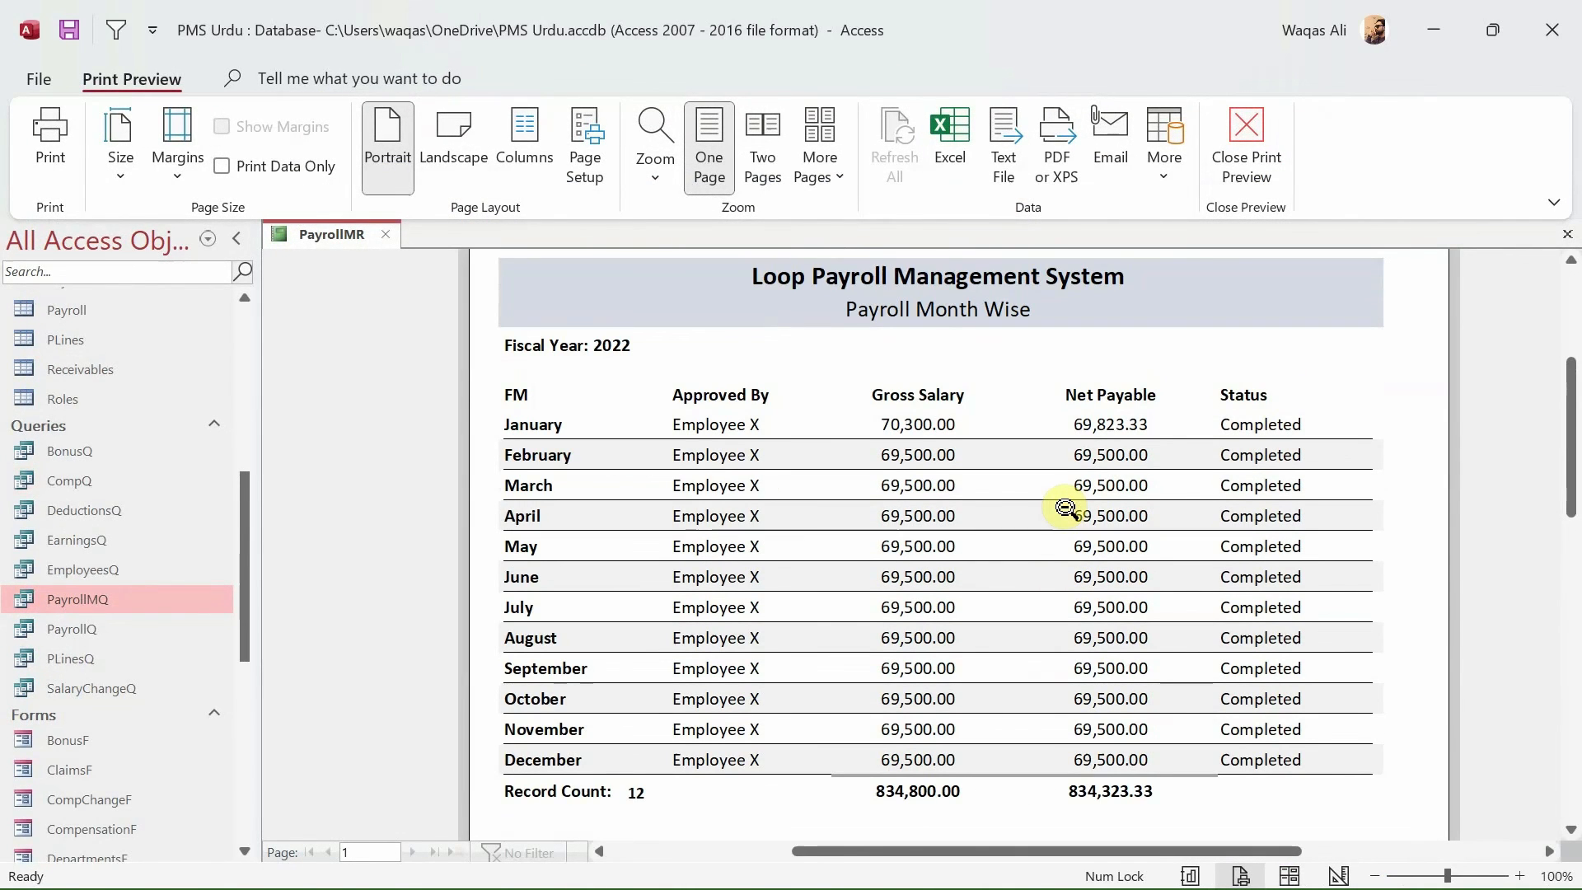
double_click(115, 84)
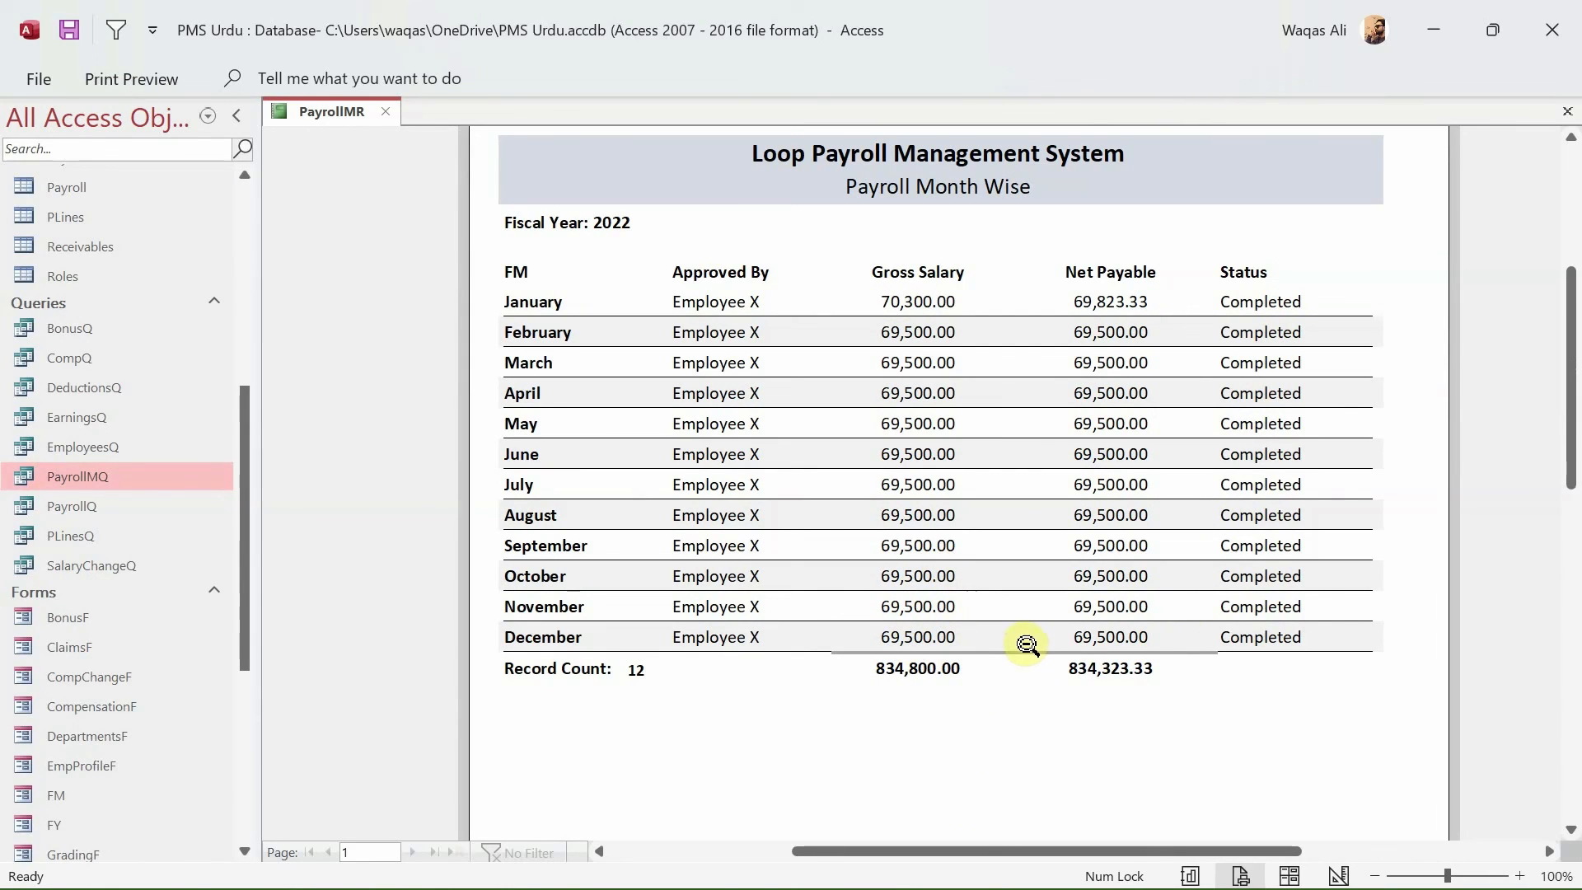
scroll(1026, 643, "up", 1)
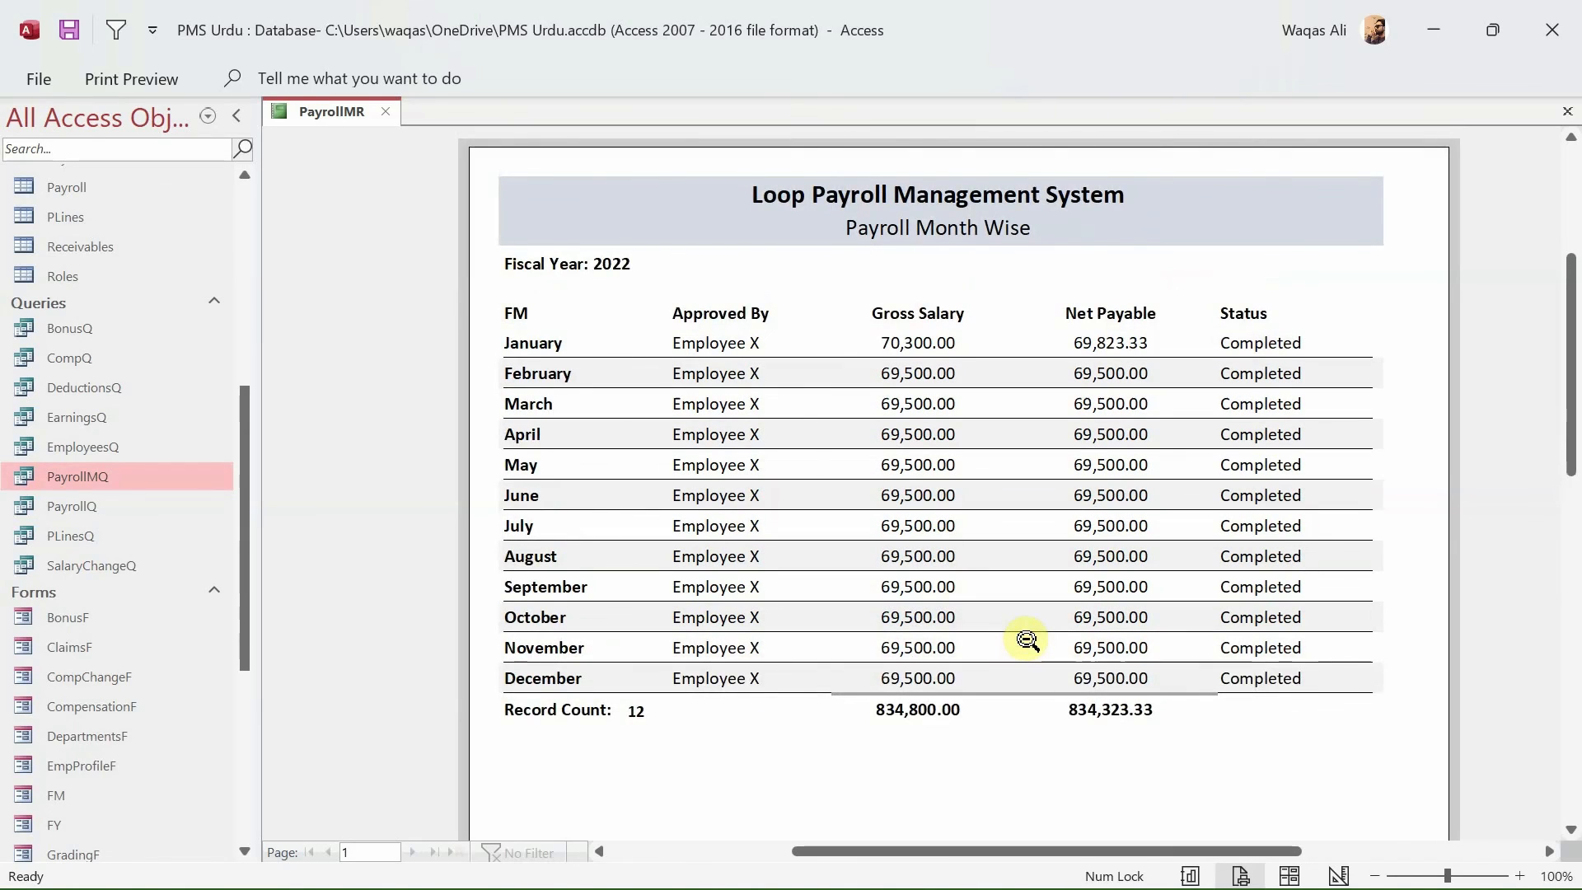